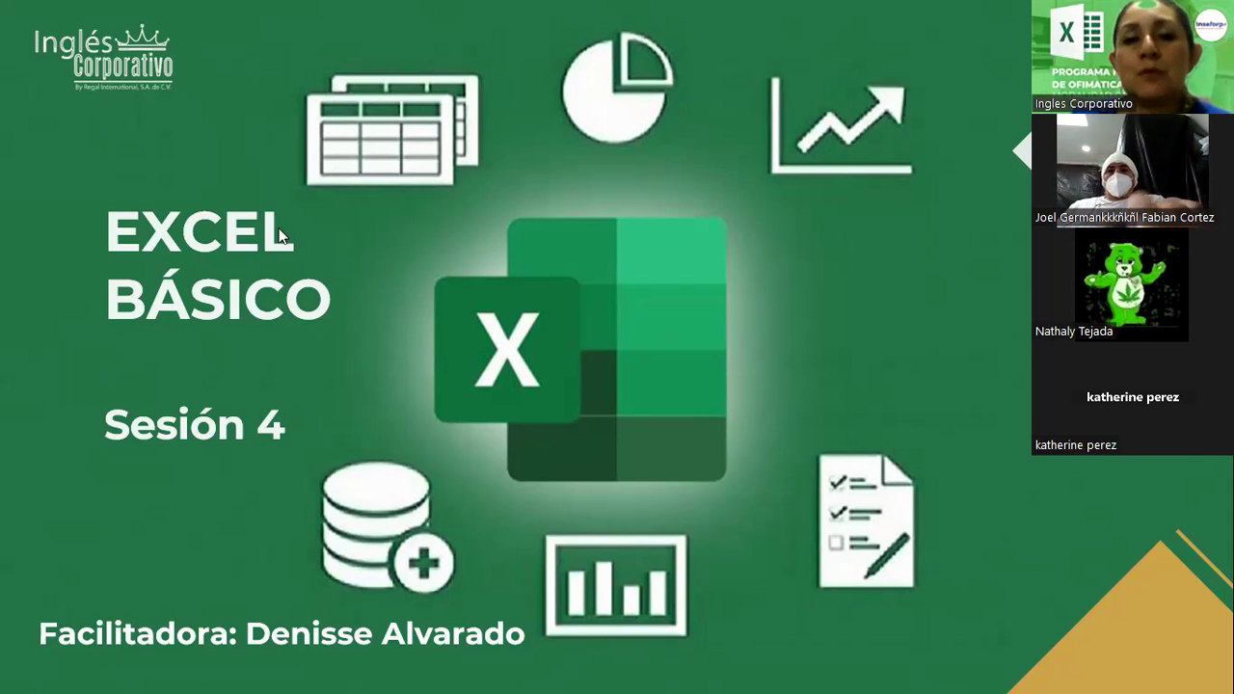
Step: Advance the slideshow from the Excel Básico title slide to the Objetivo slide
click(638, 316)
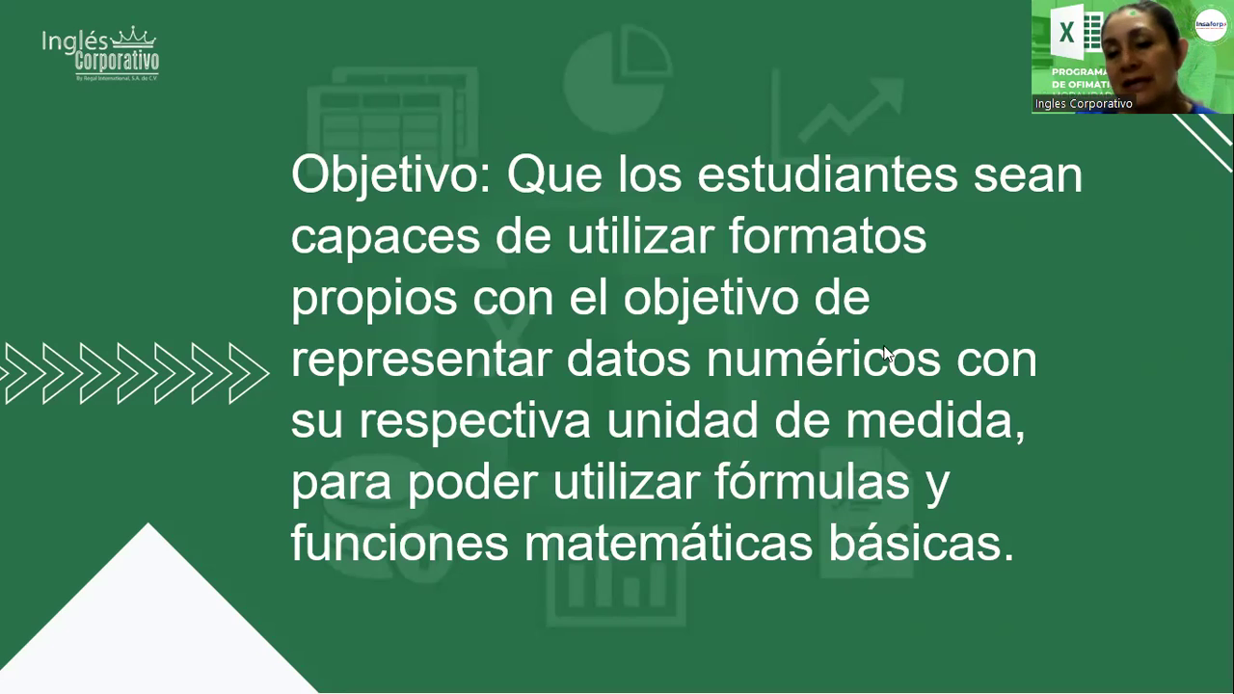
Step: Move on to the Formato de celdas slide with the custom-format dialog image
click(977, 224)
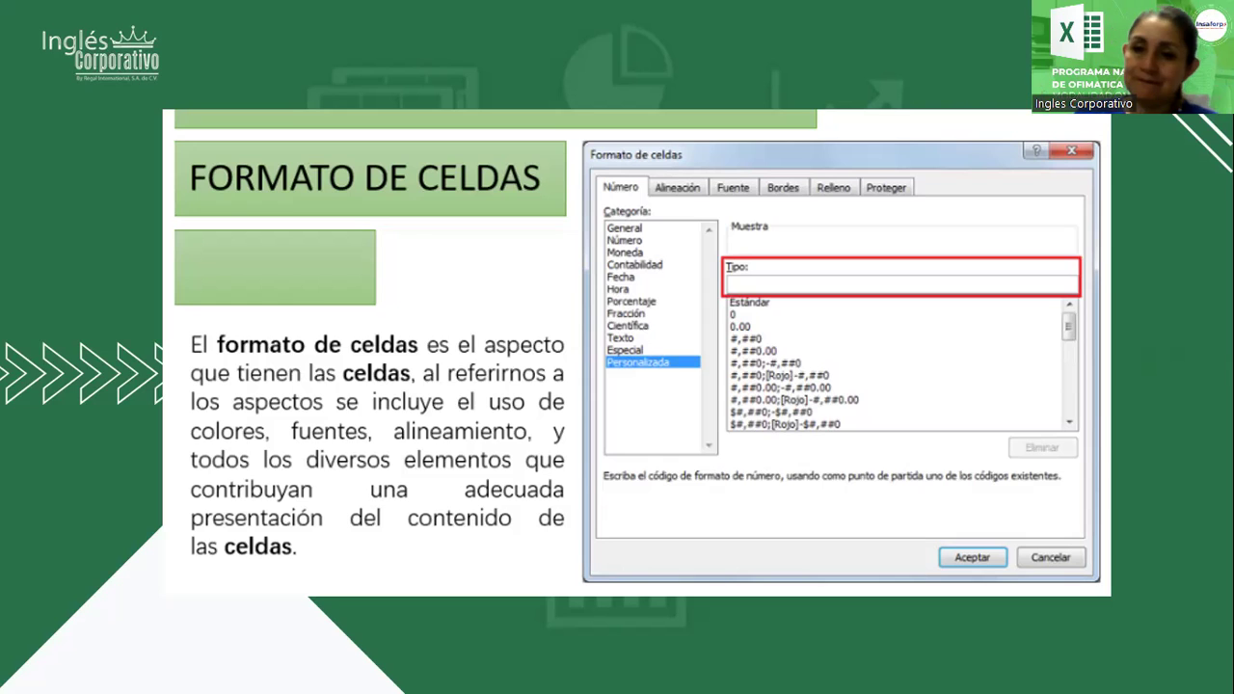
Step: Advance past the format categories and Formato de número slides to Laboratorio 1
click(781, 304)
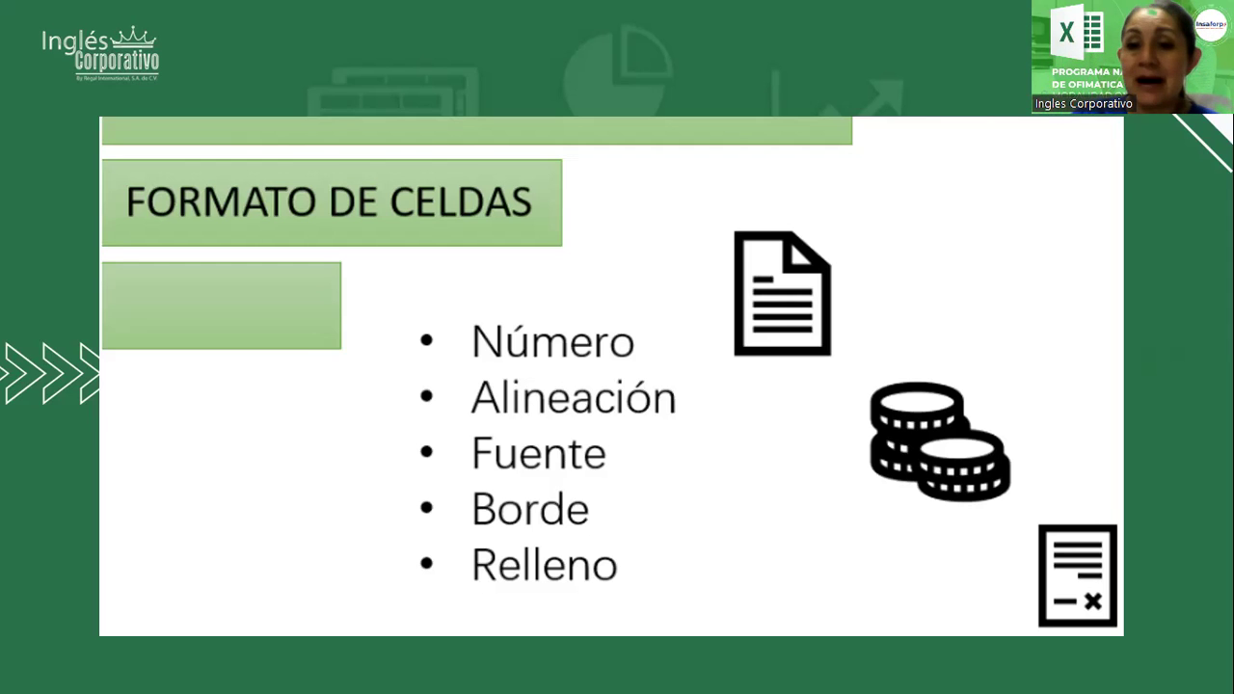
click(847, 349)
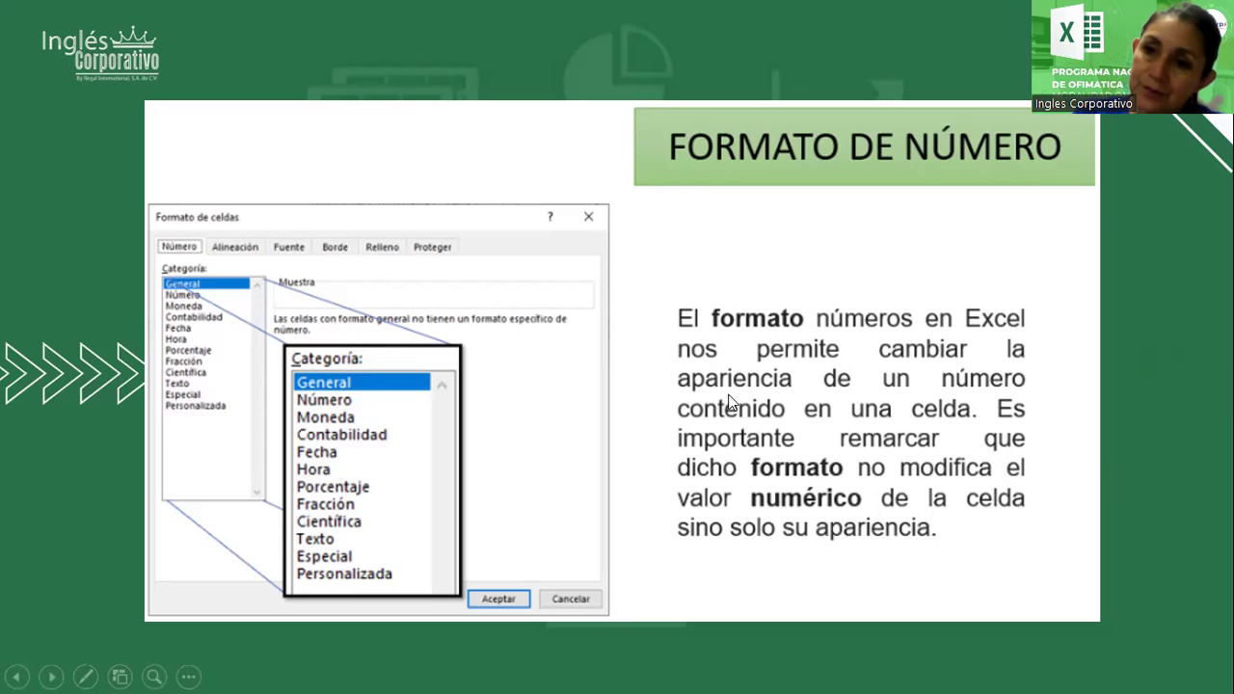
key(Right)
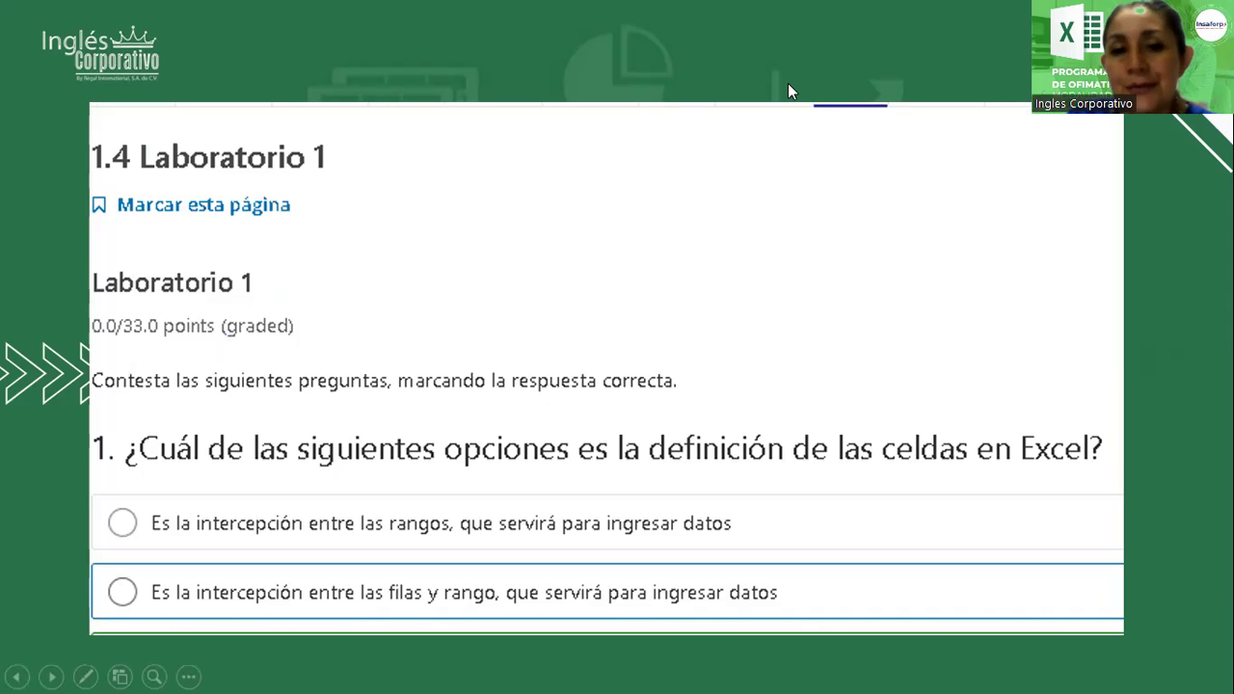
Step: Leave the ended slideshow and return to Ejercicios_Sesion4.xlsx in Excel
click(755, 157)
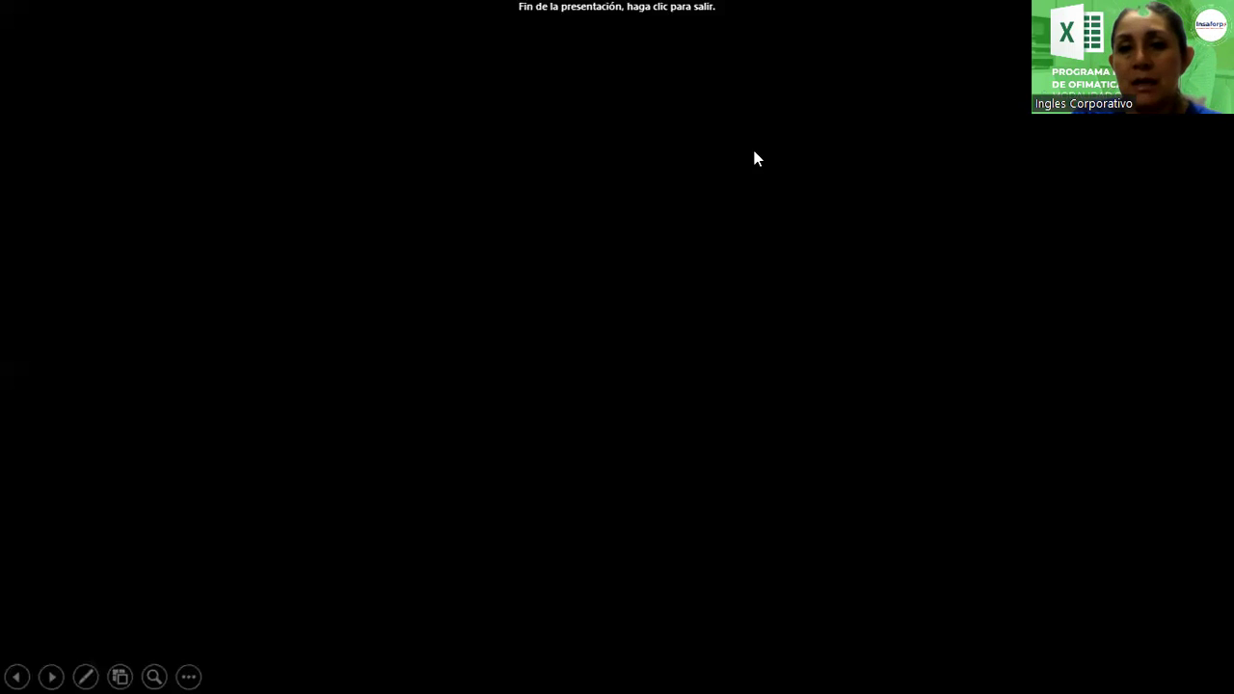
click(727, 115)
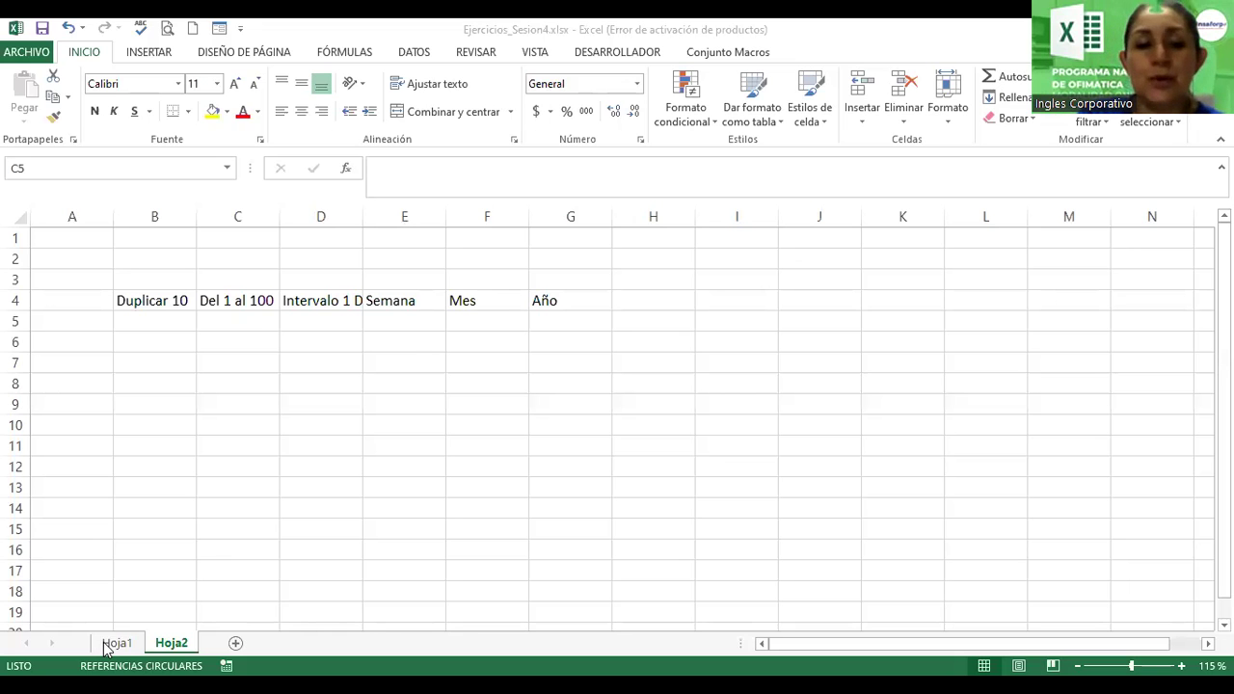
Step: Rename the Hoja1 sheet to Gastos_Ingresos
click(111, 646)
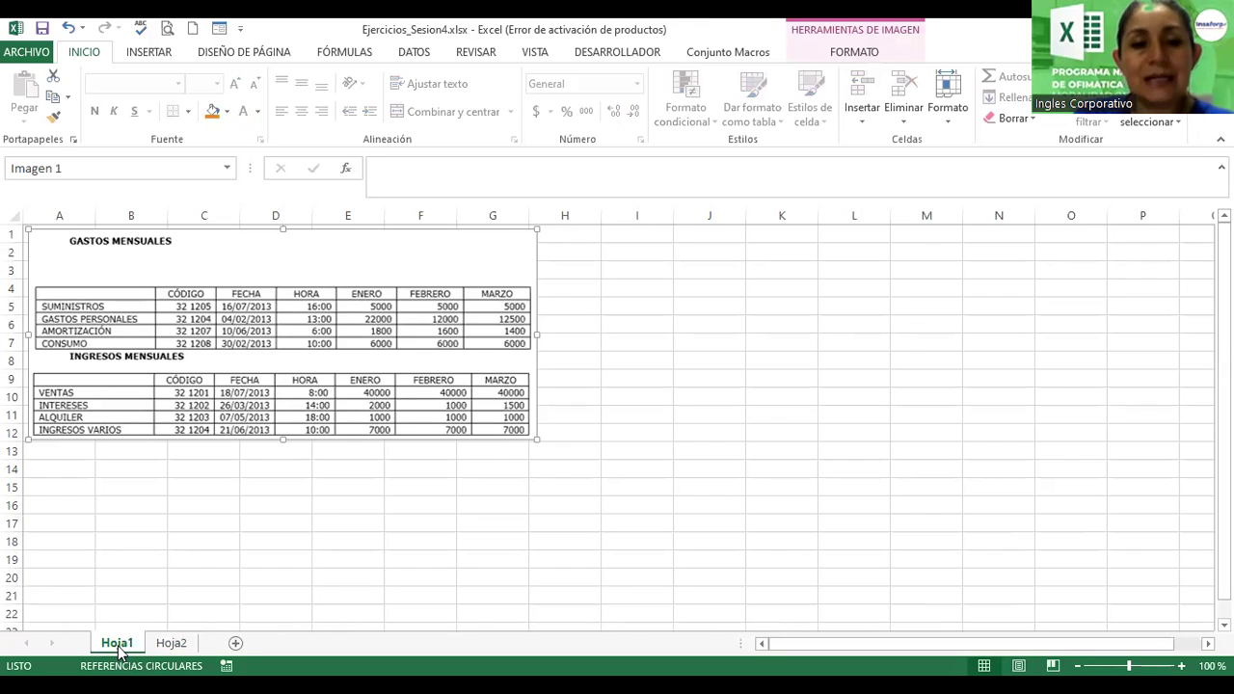
drag(118, 646, 118, 649)
text(Gastos_Ingresos)
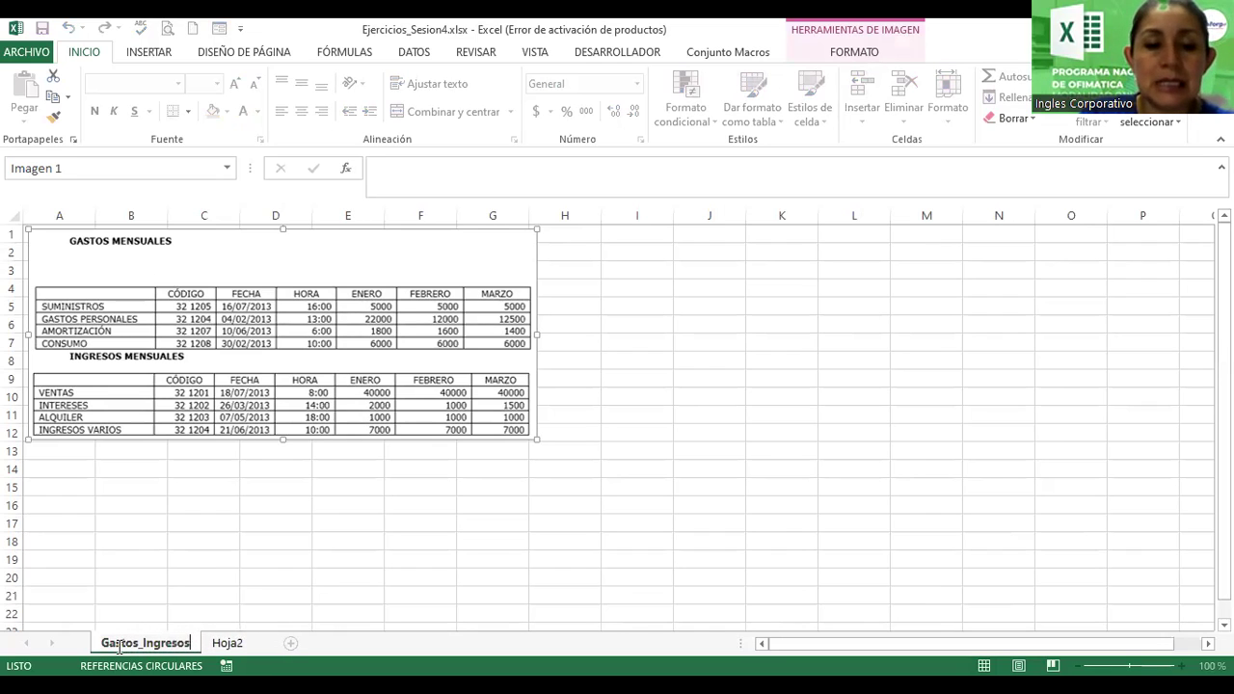
key(Return)
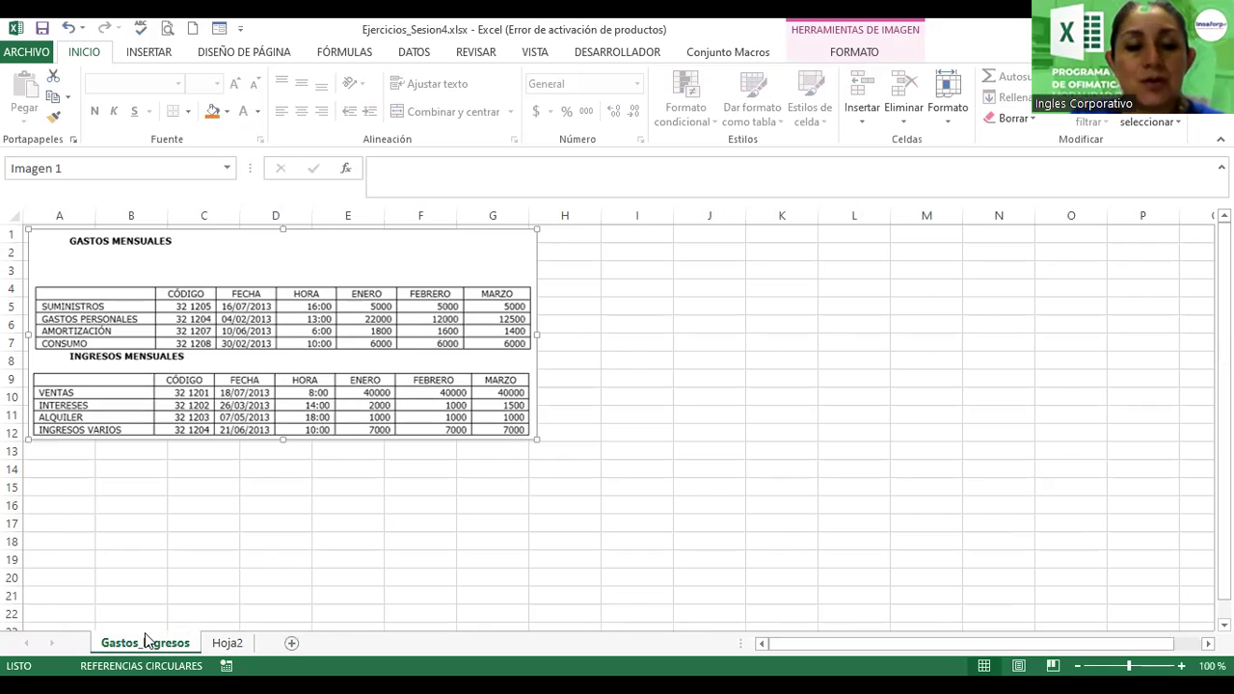
Step: Move the table picture over to columns J–P
right_click(145, 640)
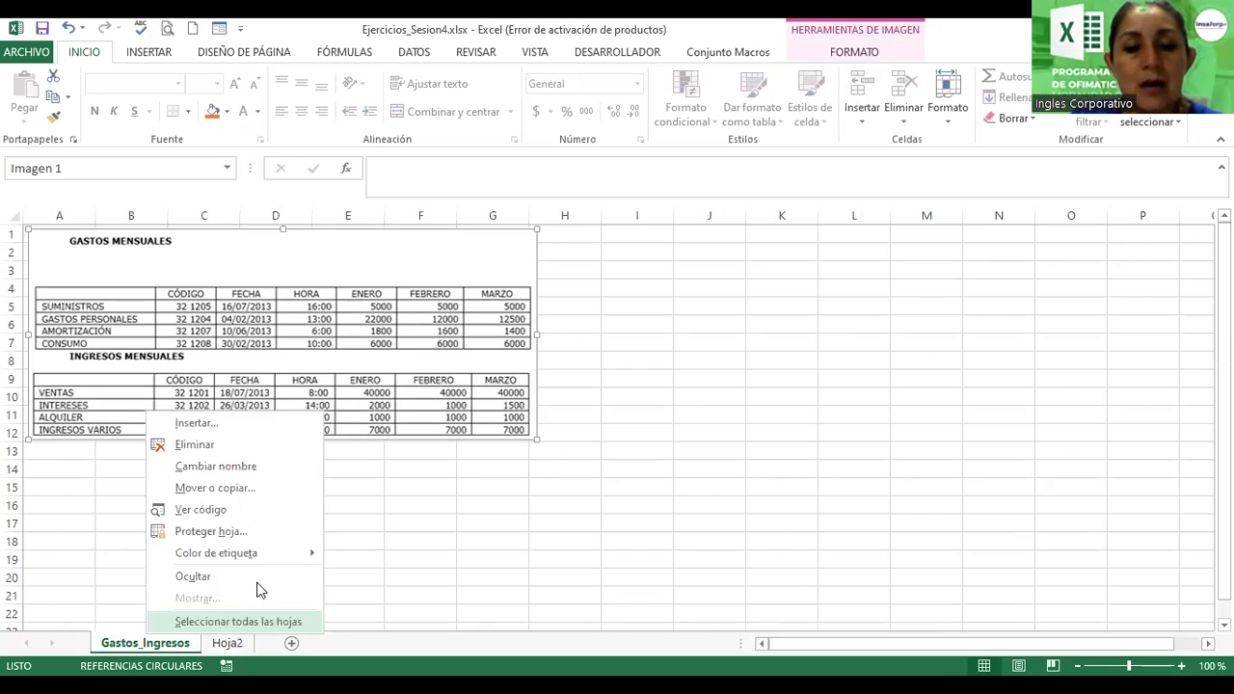
click(404, 568)
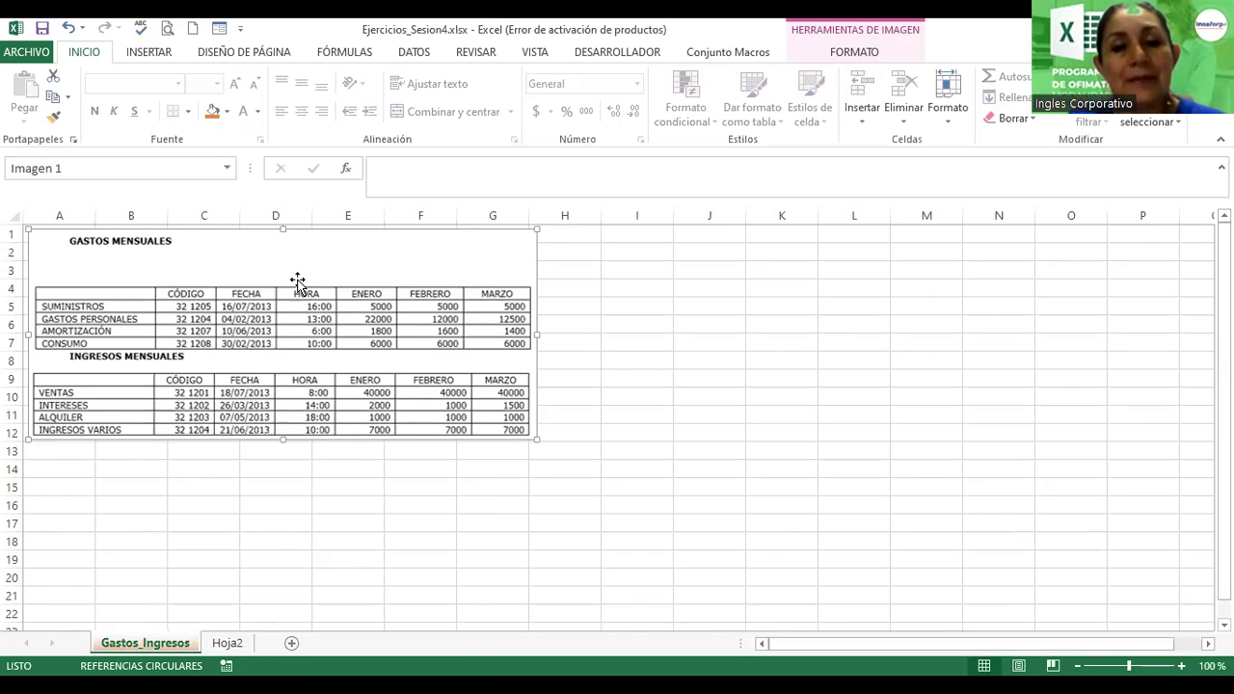
drag(297, 281, 956, 306)
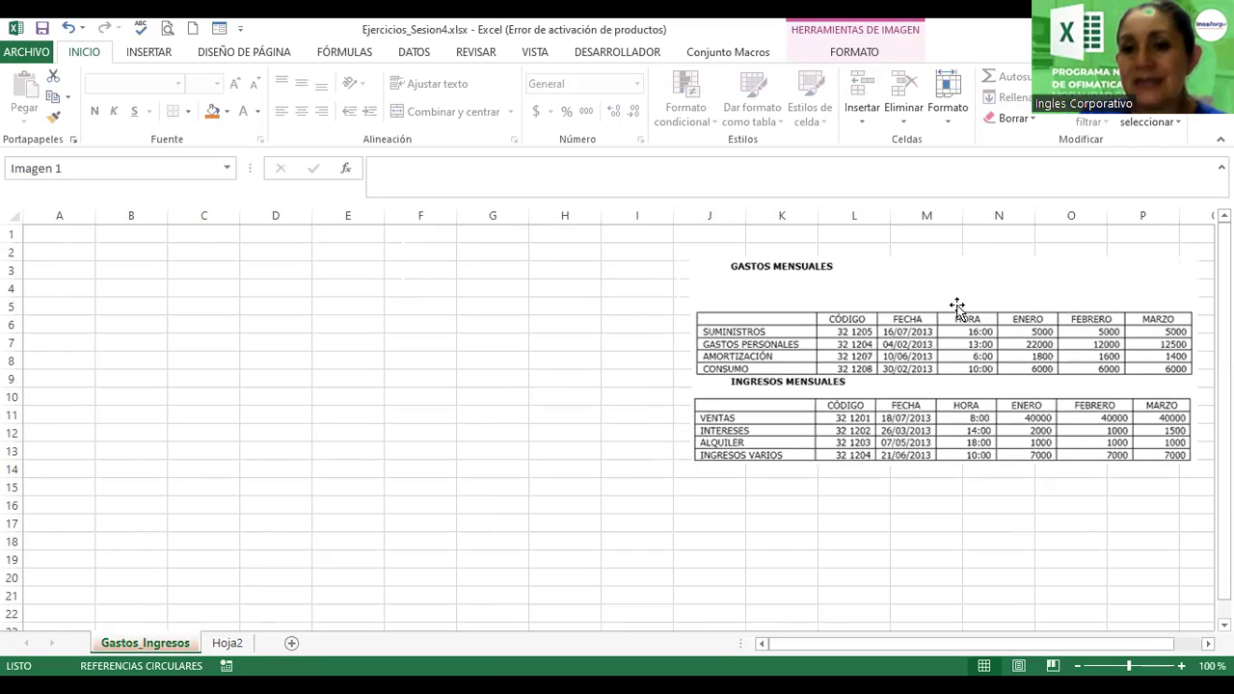
Step: Enter the title 'Gastos Mensuales' in A1 and zoom in on the sheet
click(55, 235)
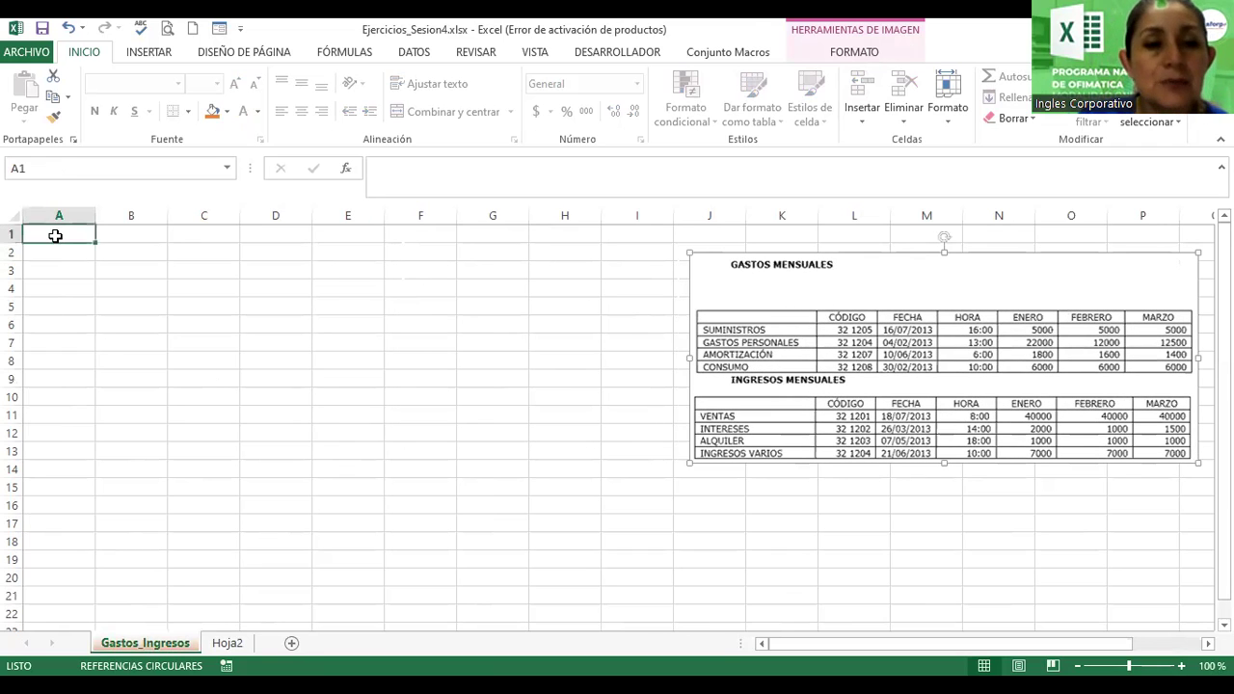
text(Gastos Mensuales)
key(Return)
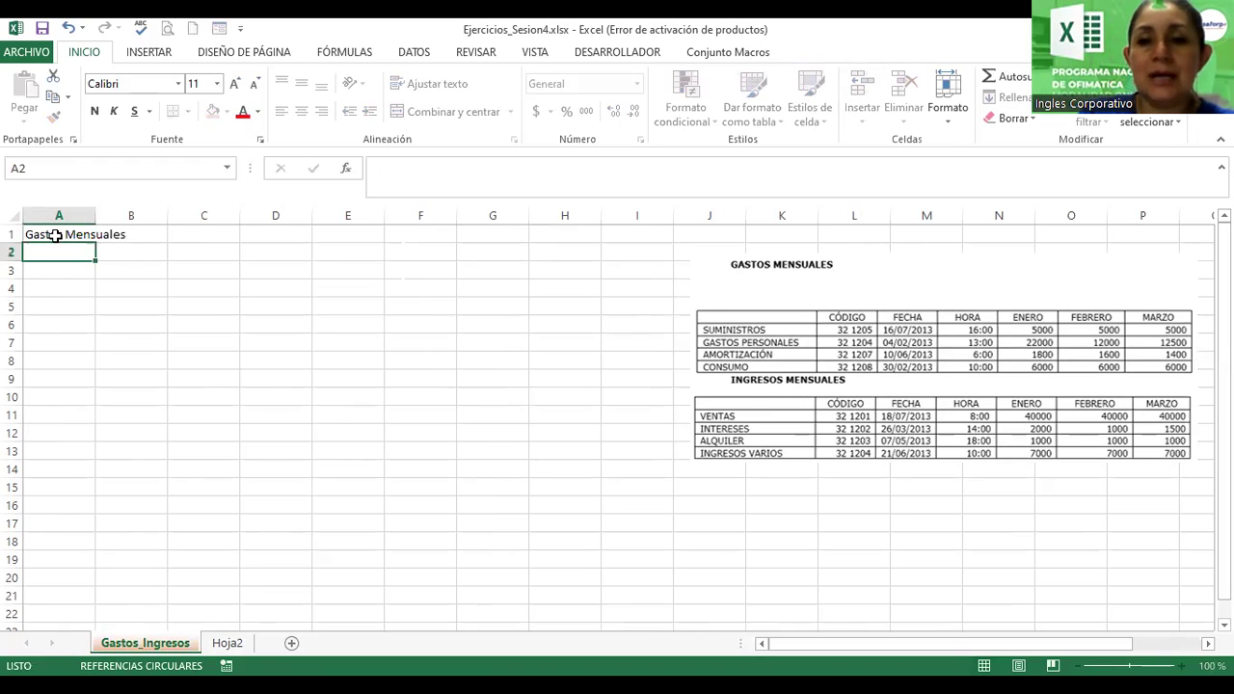
drag(842, 435, 729, 436)
click(1179, 665)
click(1179, 665)
click(1180, 665)
click(1180, 666)
mouse_move(1094, 644)
mouse_down()
mouse_move(1116, 648)
mouse_move(1037, 647)
mouse_up()
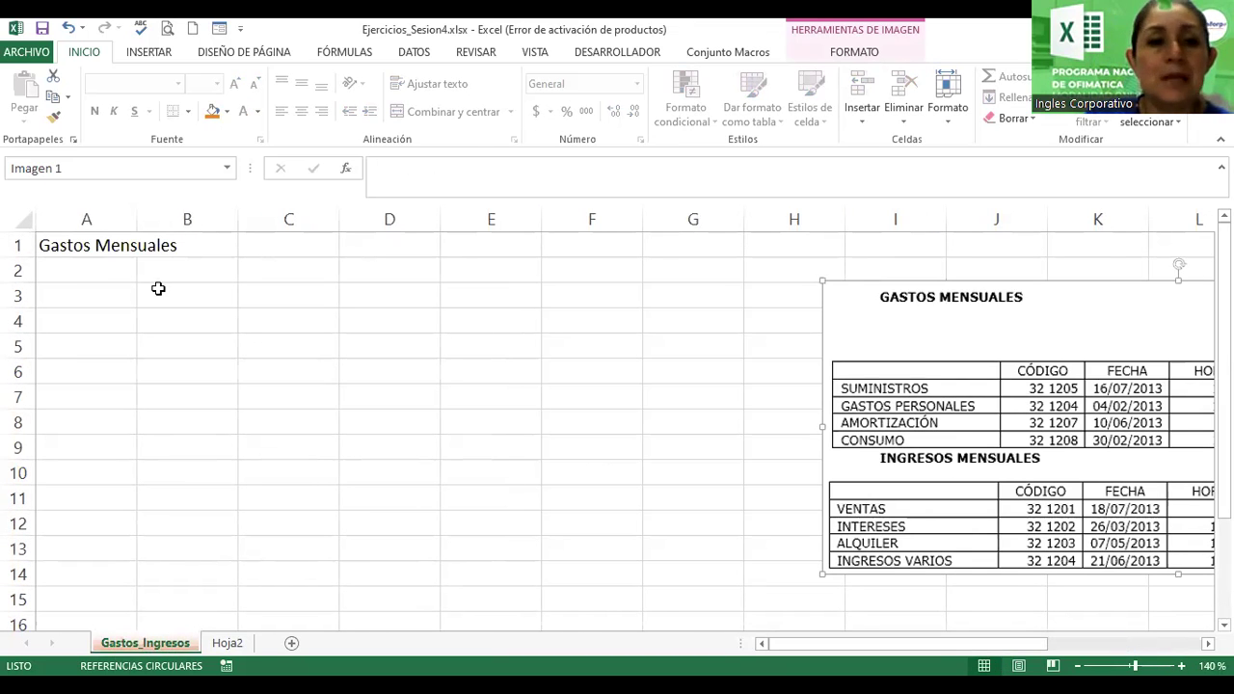
Step: Enter the first expense label 'Suministros' in A3
click(71, 297)
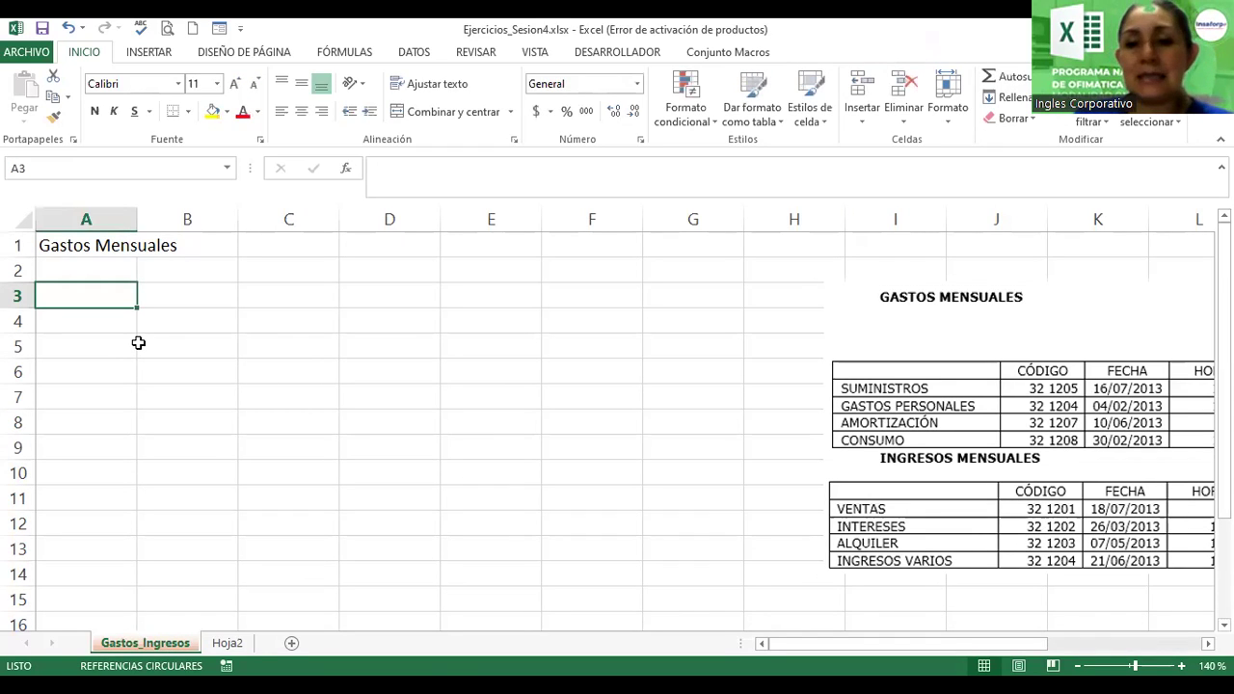
text(SU)
key(BackSpace)
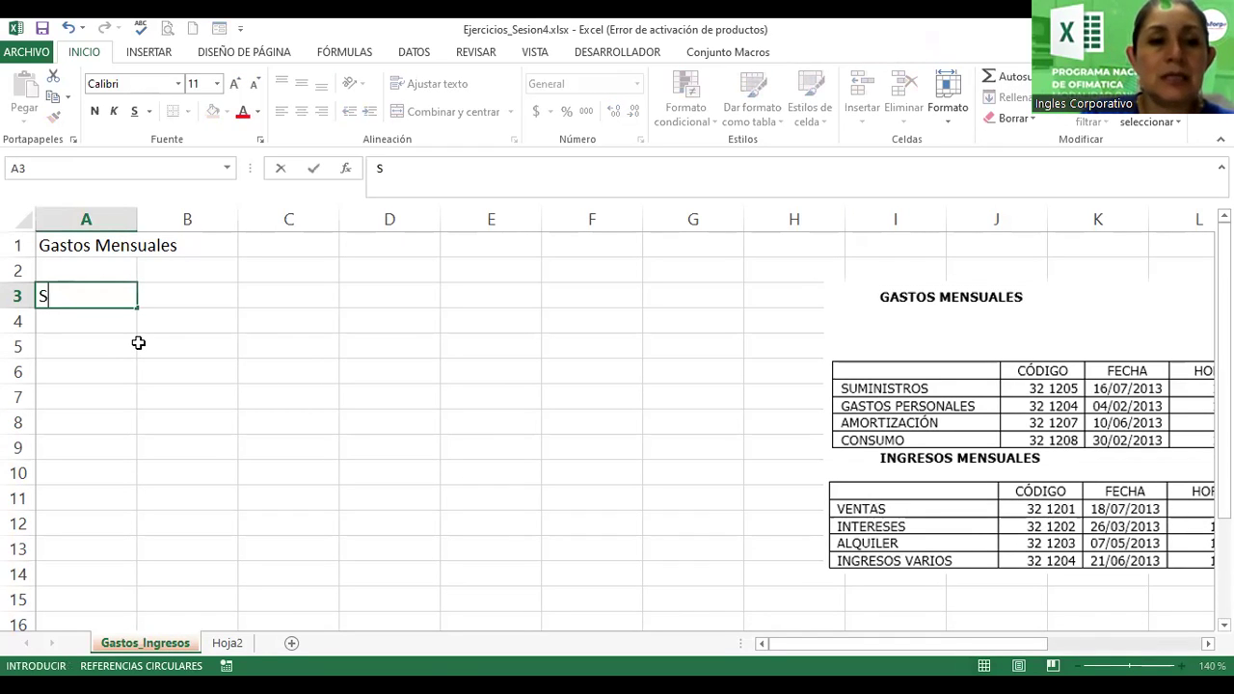
text(U)
key(BackSpace)
text(u)
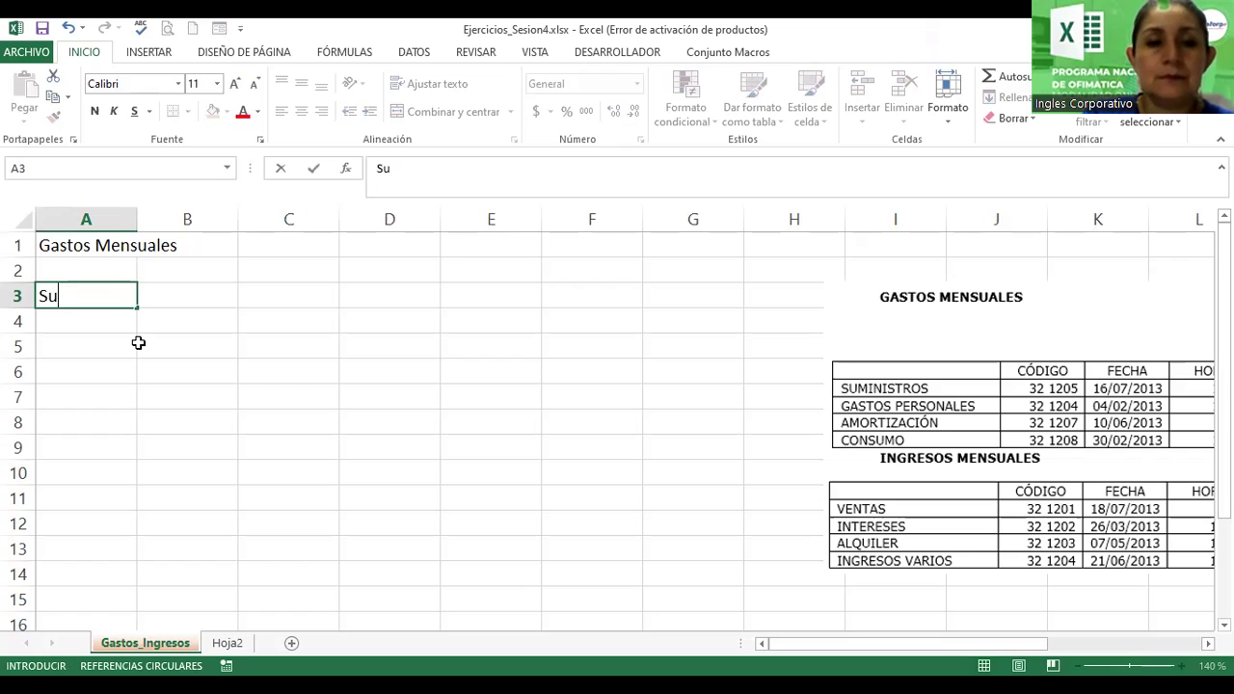
text(MINI)
key(BackSpace)
key(BackSpace)
key(BackSpace)
key(BackSpace)
text(minis)
key(BackSpace)
text(tros)
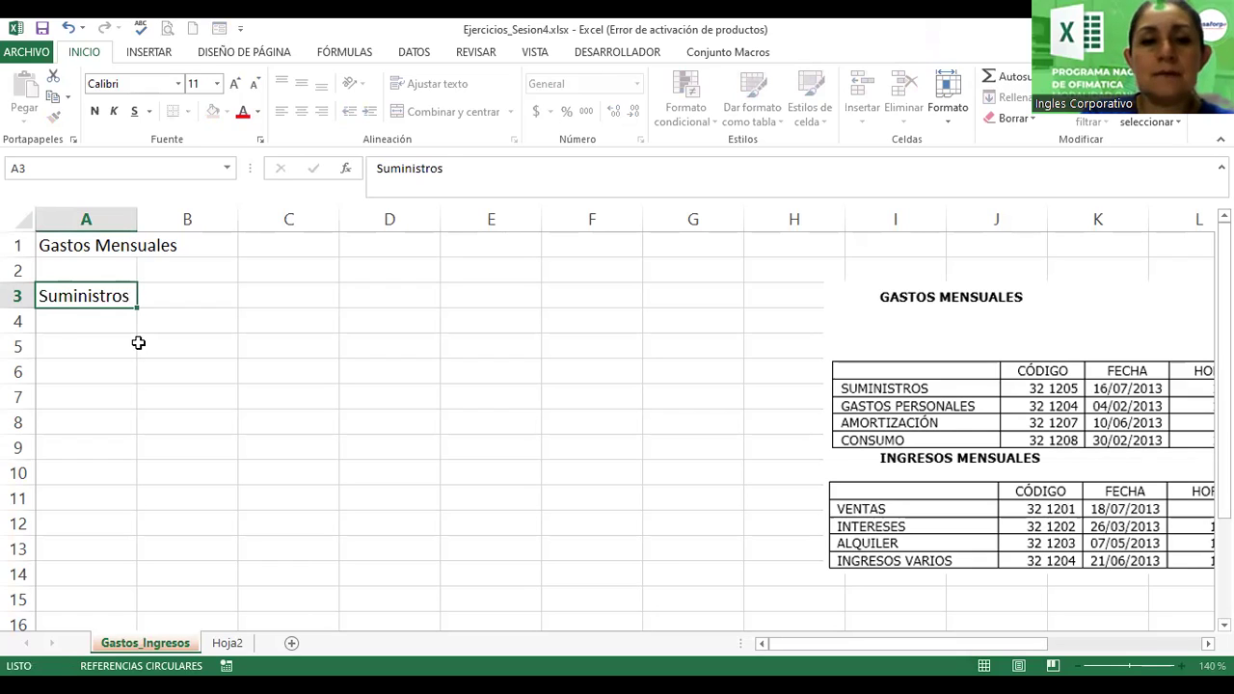
key(Return)
Step: Fill A4:A6 with the labels Gastos Personales, Amortización and Consumo
text(Gastos)
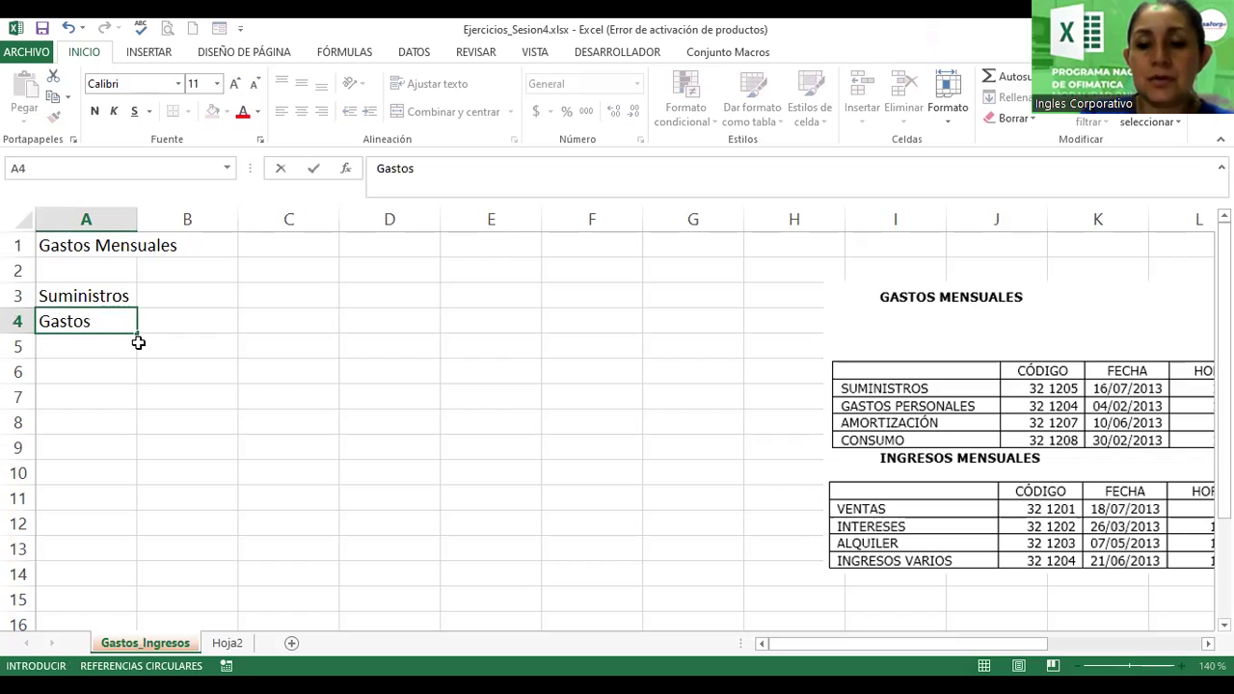
text(ers)
key(BackSpace)
key(BackSpace)
key(BackSpace)
text(ersoales)
key(Return)
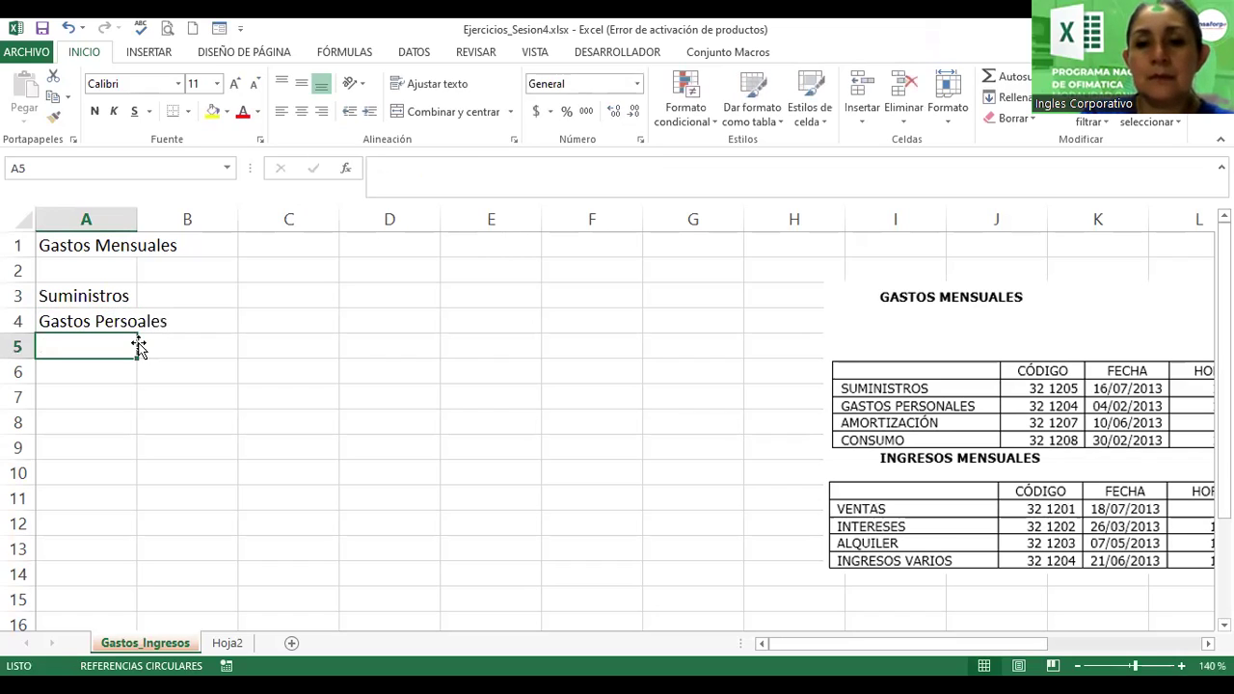
text(Ano)
key(BackSpace)
key(BackSpace)
text(mortización)
key(ctrl+Return)
key(Return)
text(Consumo)
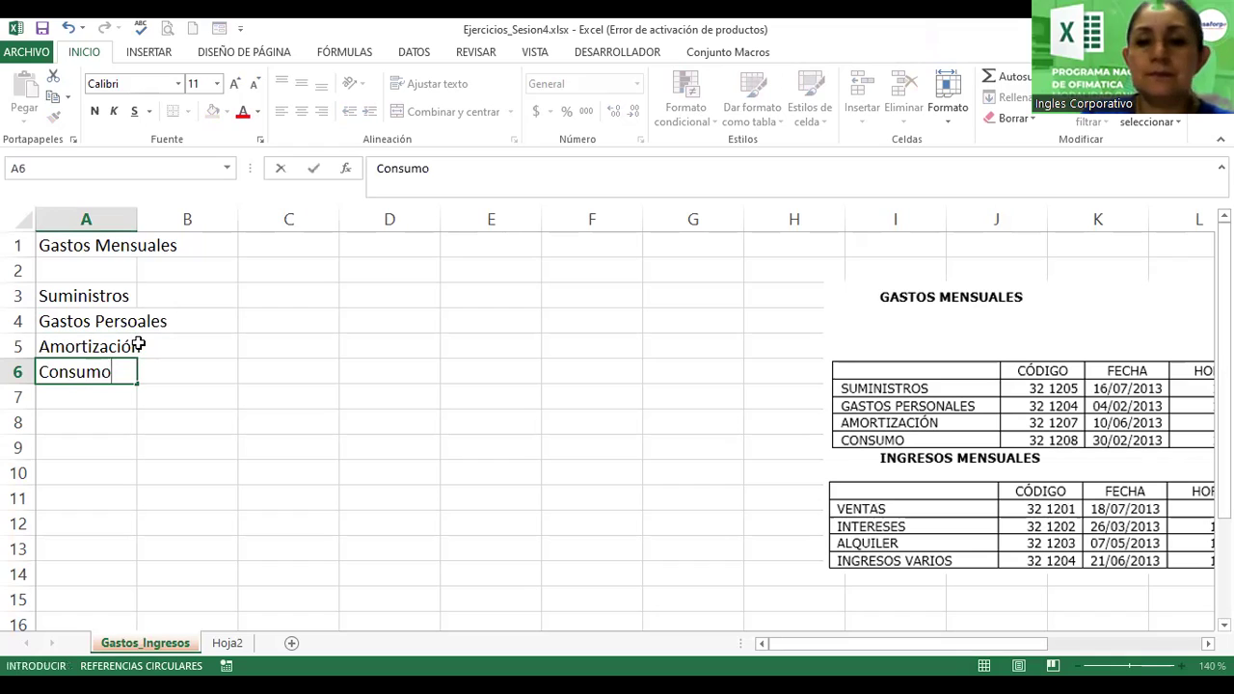
key(Return)
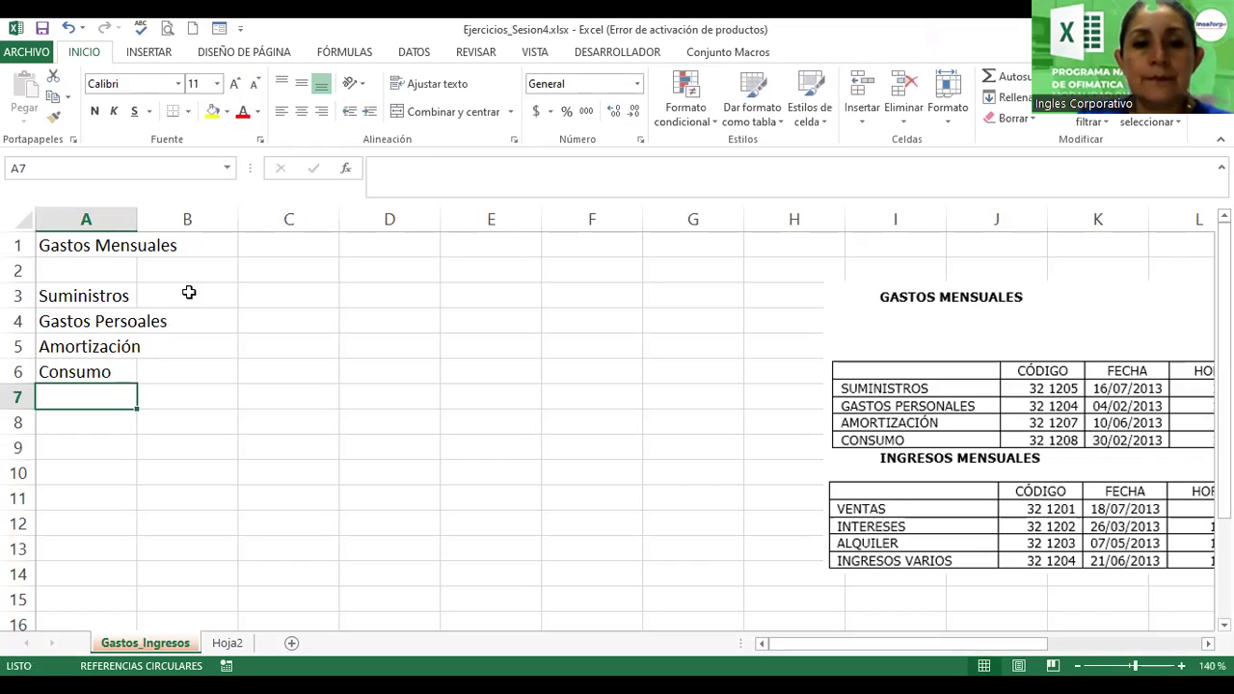
Step: Enter the header 'Código' in B2 and begin typing 'Fecha' in C2
click(191, 275)
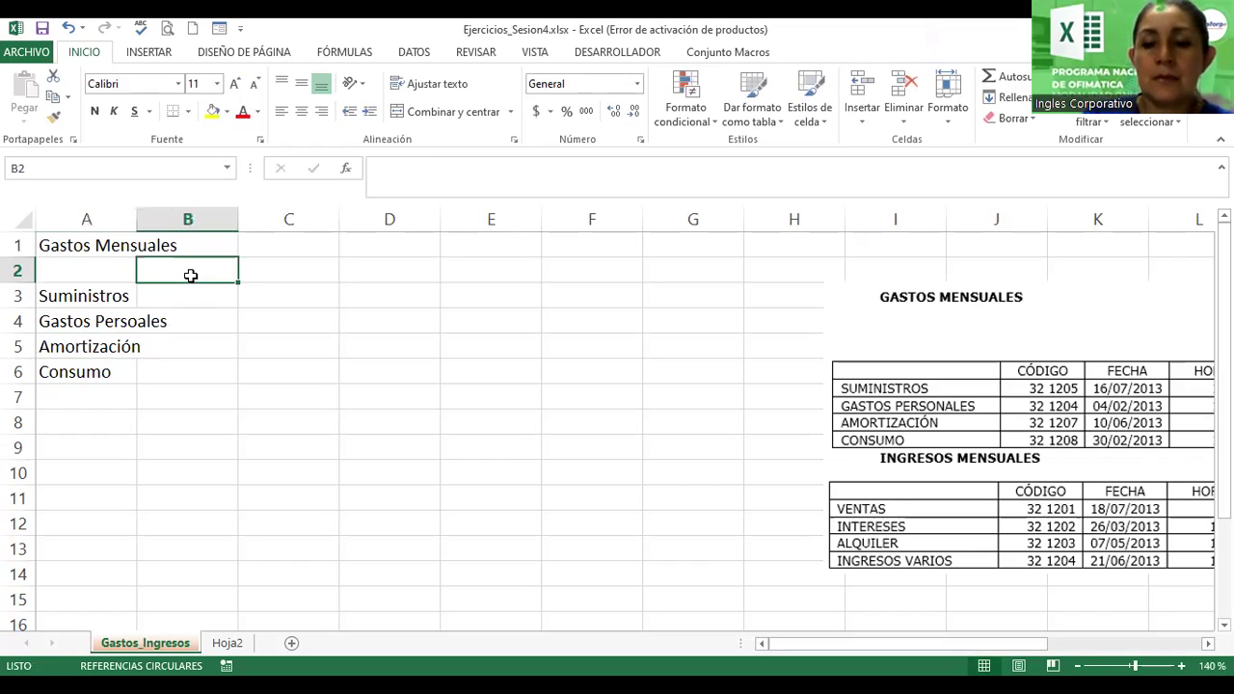
text(Códi)
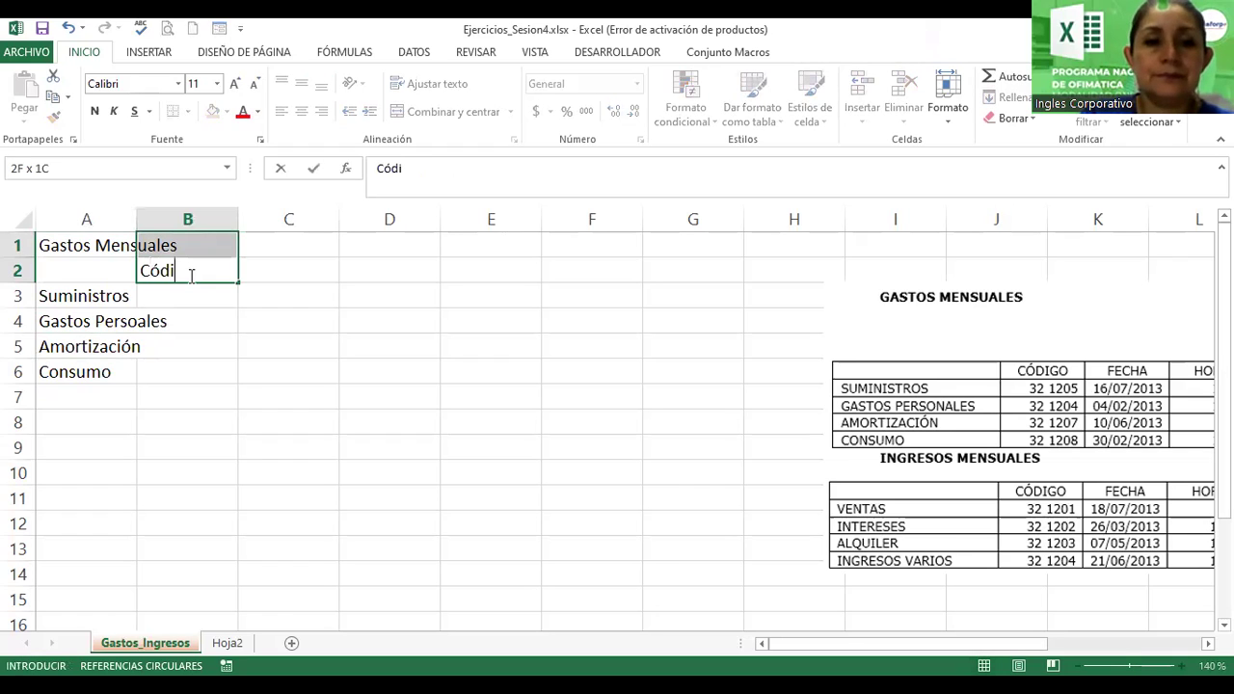
text(goo)
key(BackSpace)
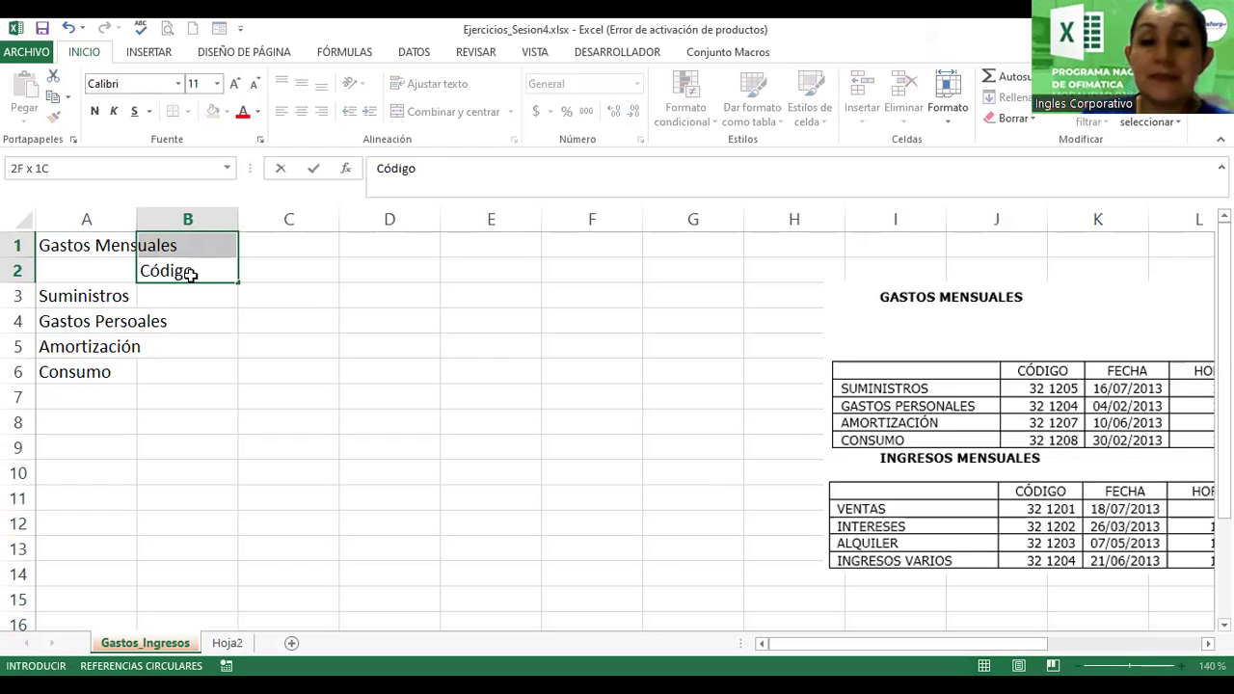
key(Right)
text(E)
key(BackSpace)
text(Fe)
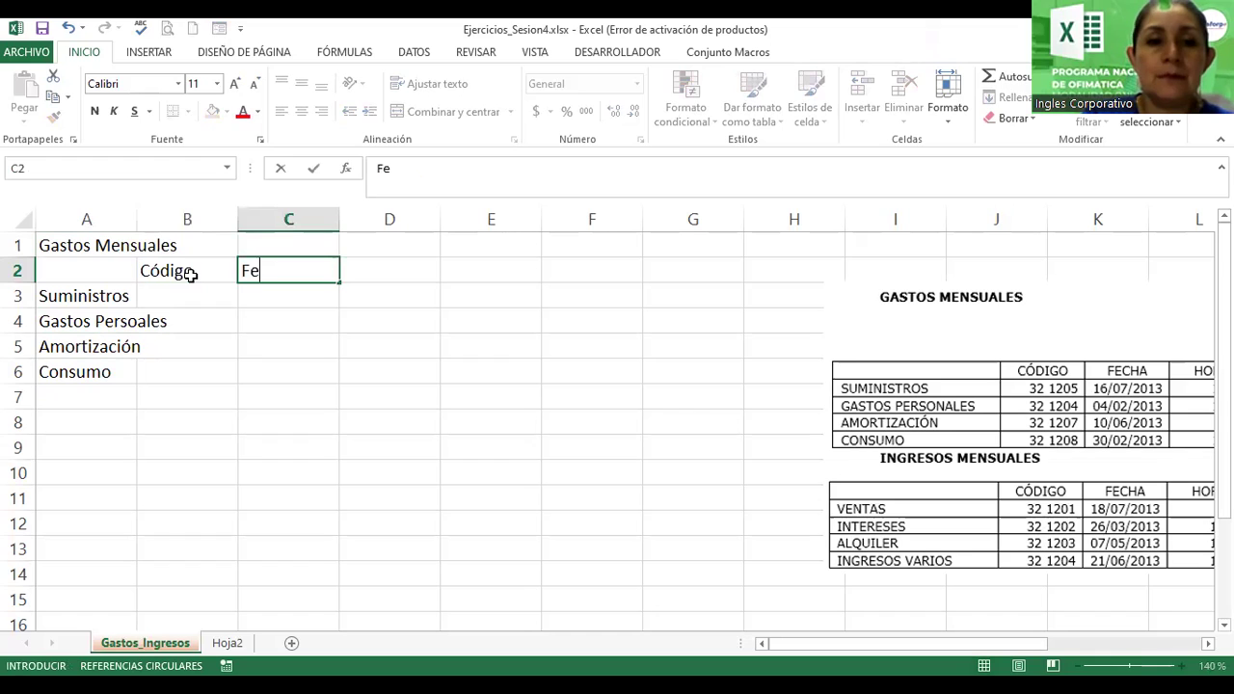
text(cha)
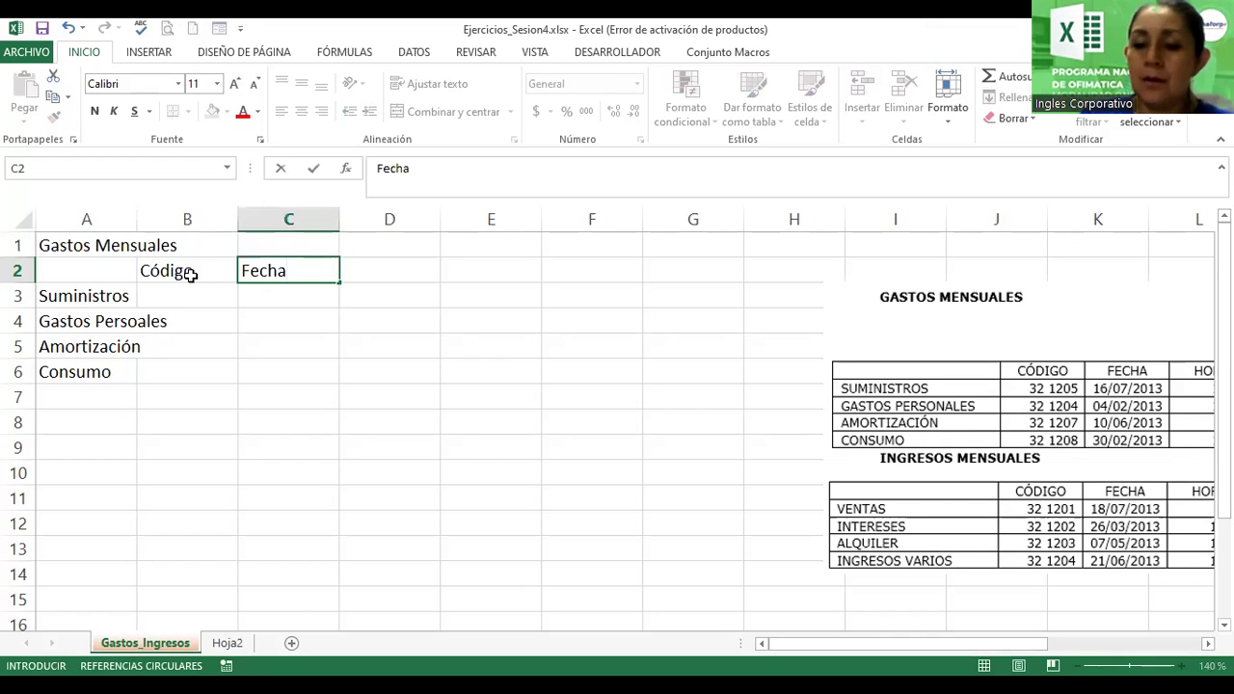
Step: Add the 'Hora' header in D2 and move the reference picture to show all columns
key(Tab)
text(Hor)
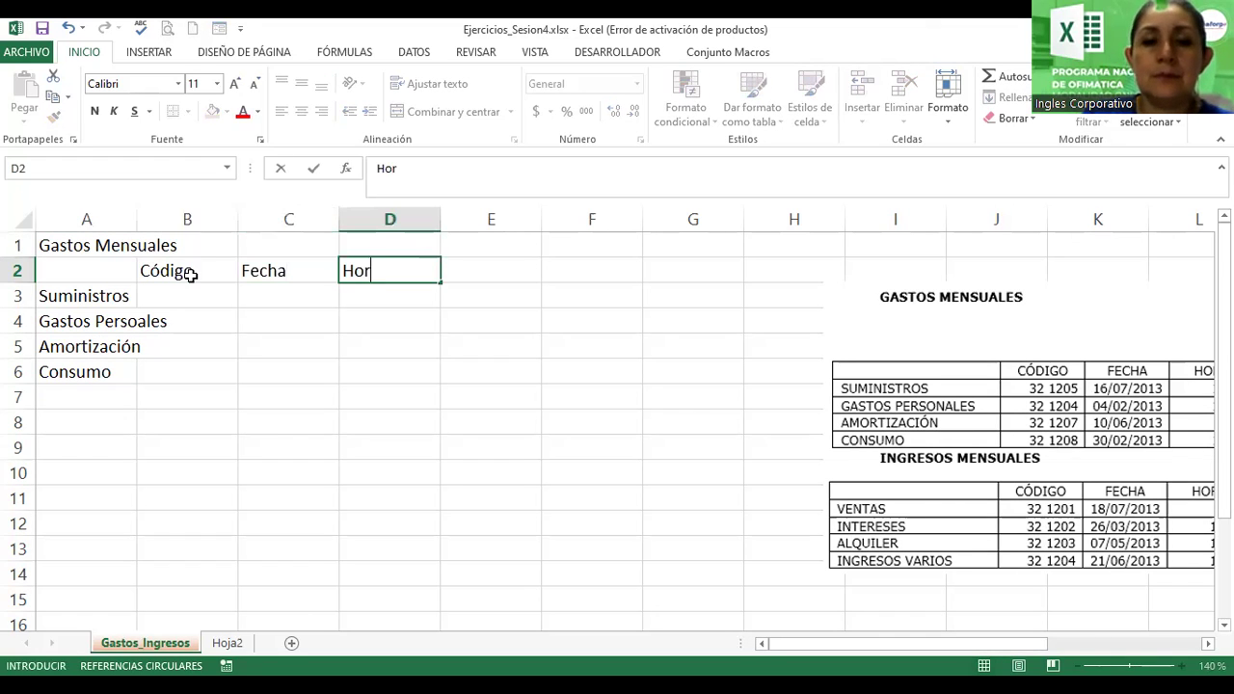
text(a)
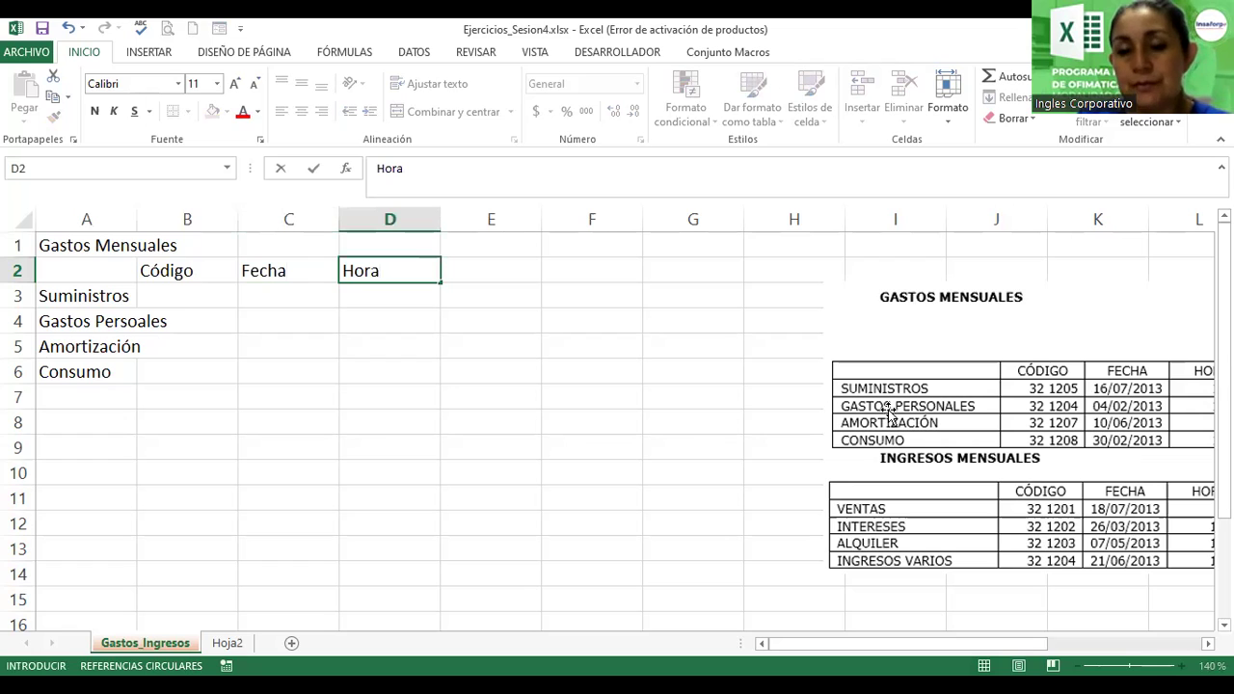
mouse_move(763, 397)
mouse_down()
mouse_move(664, 440)
mouse_move(449, 450)
mouse_up()
Step: Enter the first month header 'Enero' in E2
click(479, 273)
text(E)
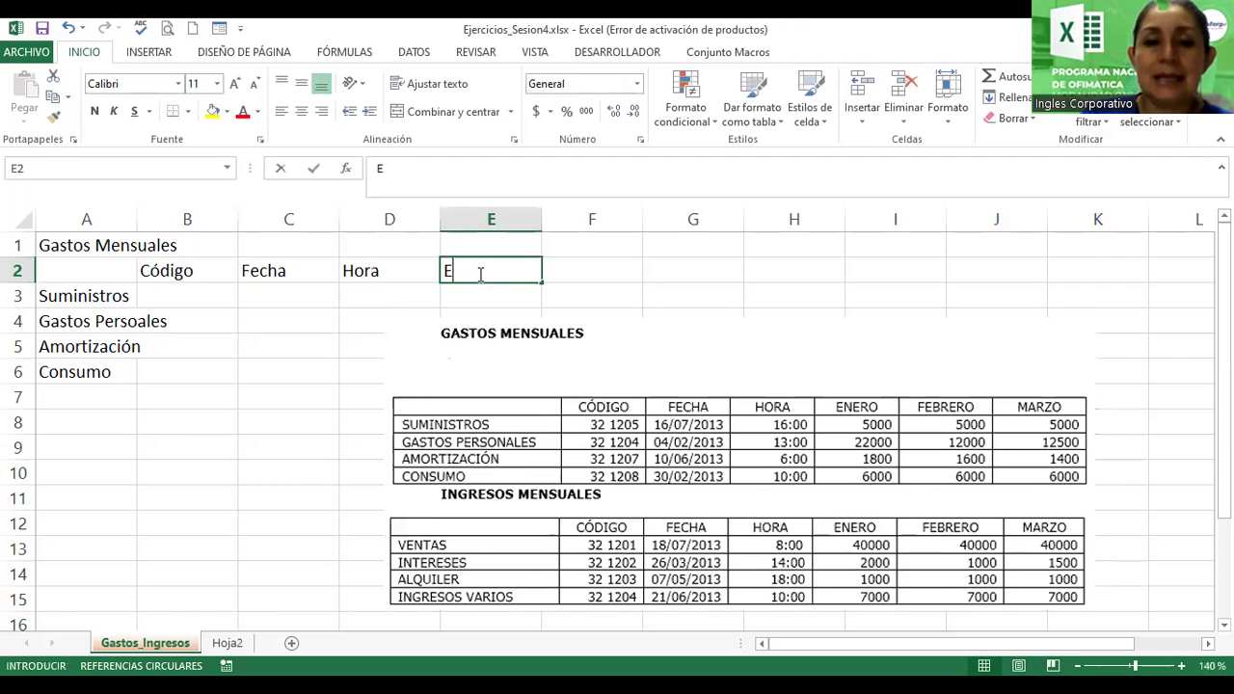
text(Nero)
key(BackSpace)
key(BackSpace)
key(BackSpace)
text(n)
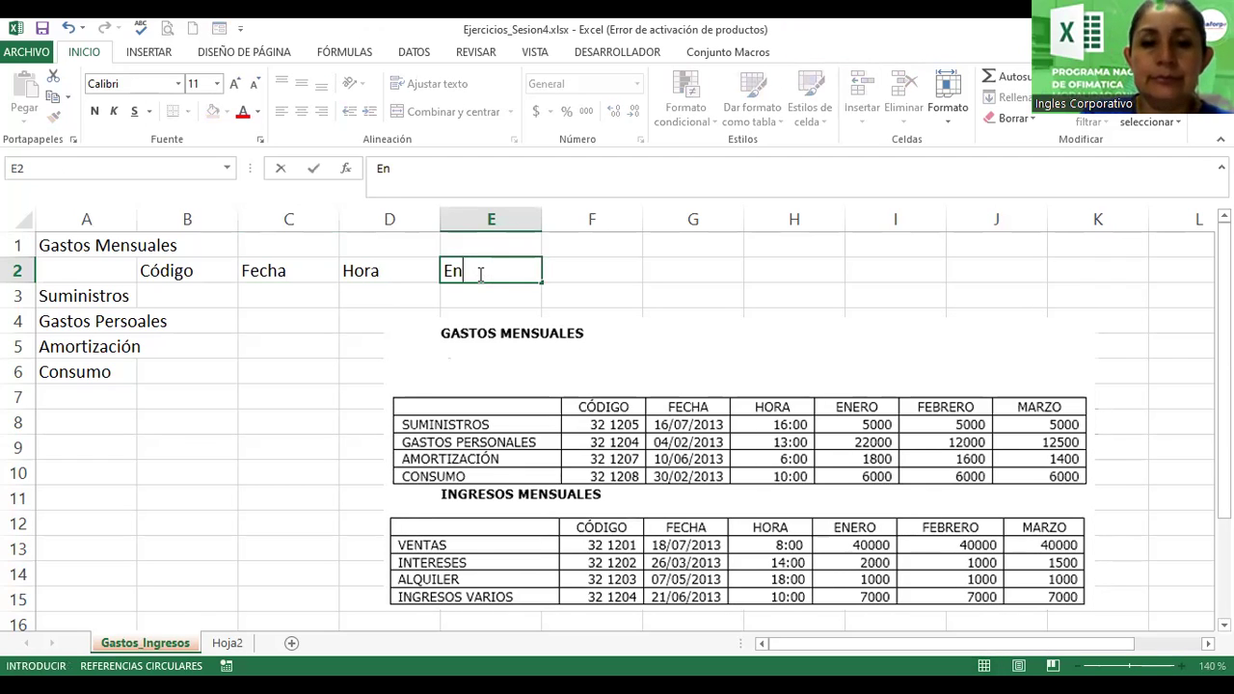
text(ero)
key(Return)
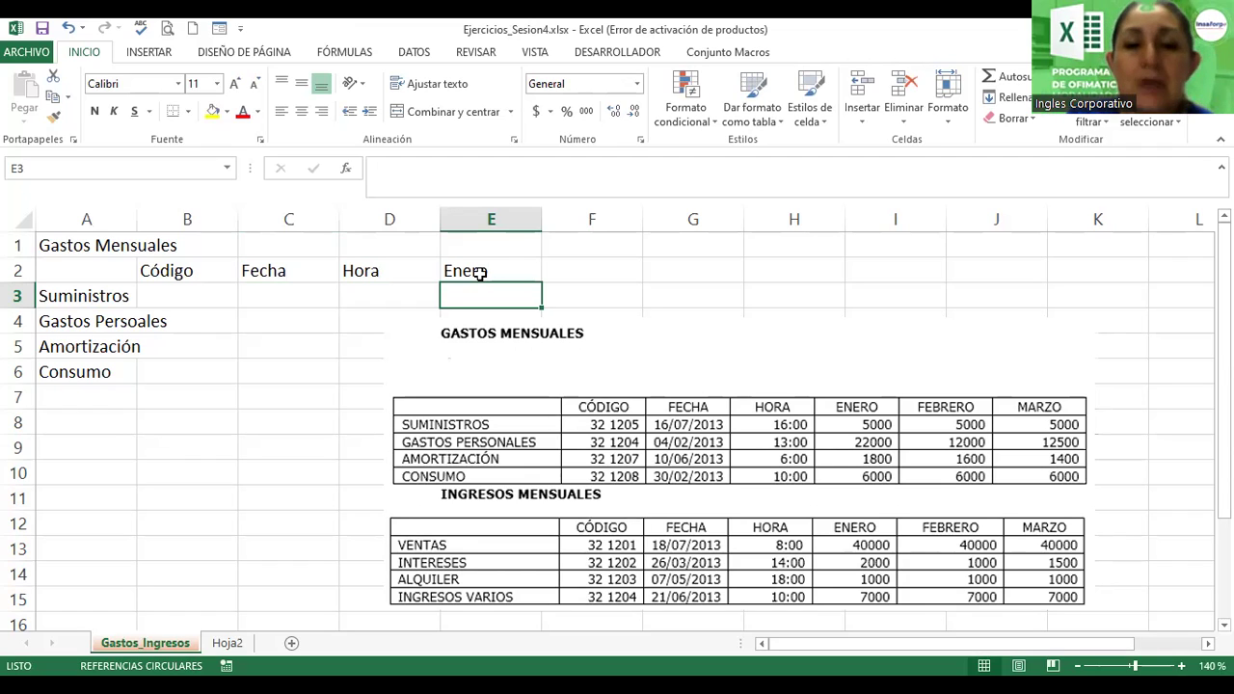
click(538, 279)
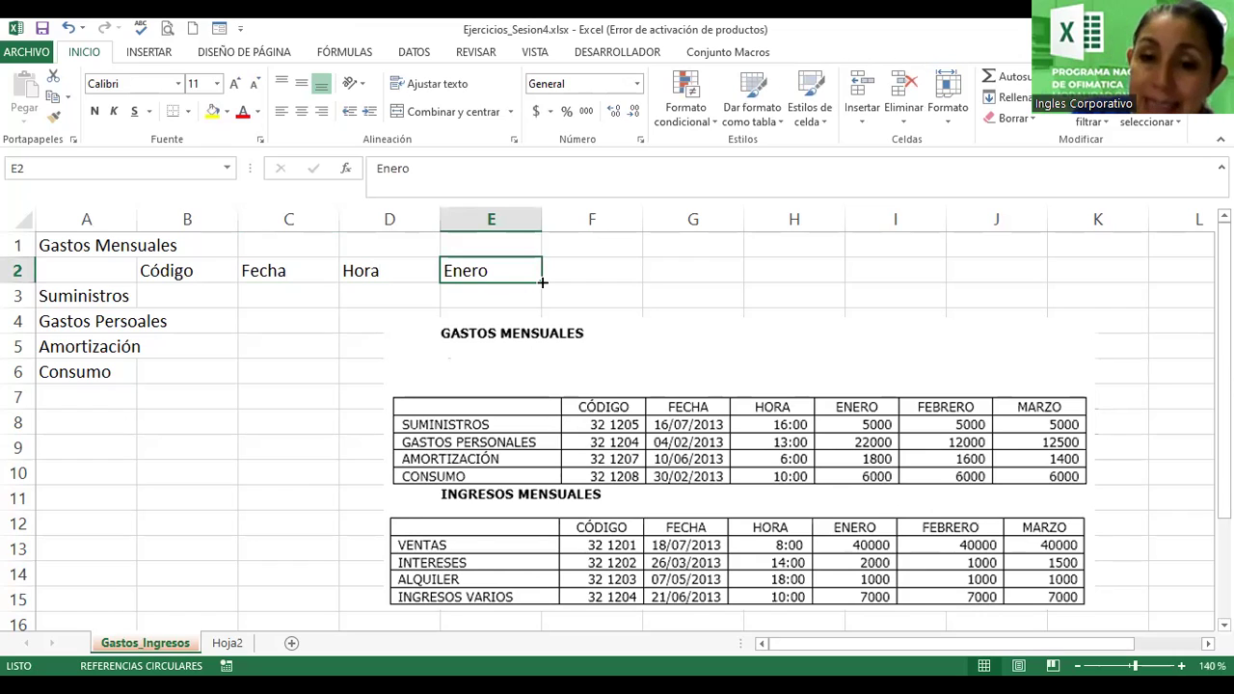
Step: Auto-fill Febrero and Marzo into F2:G2 from Enero
drag(542, 283, 542, 283)
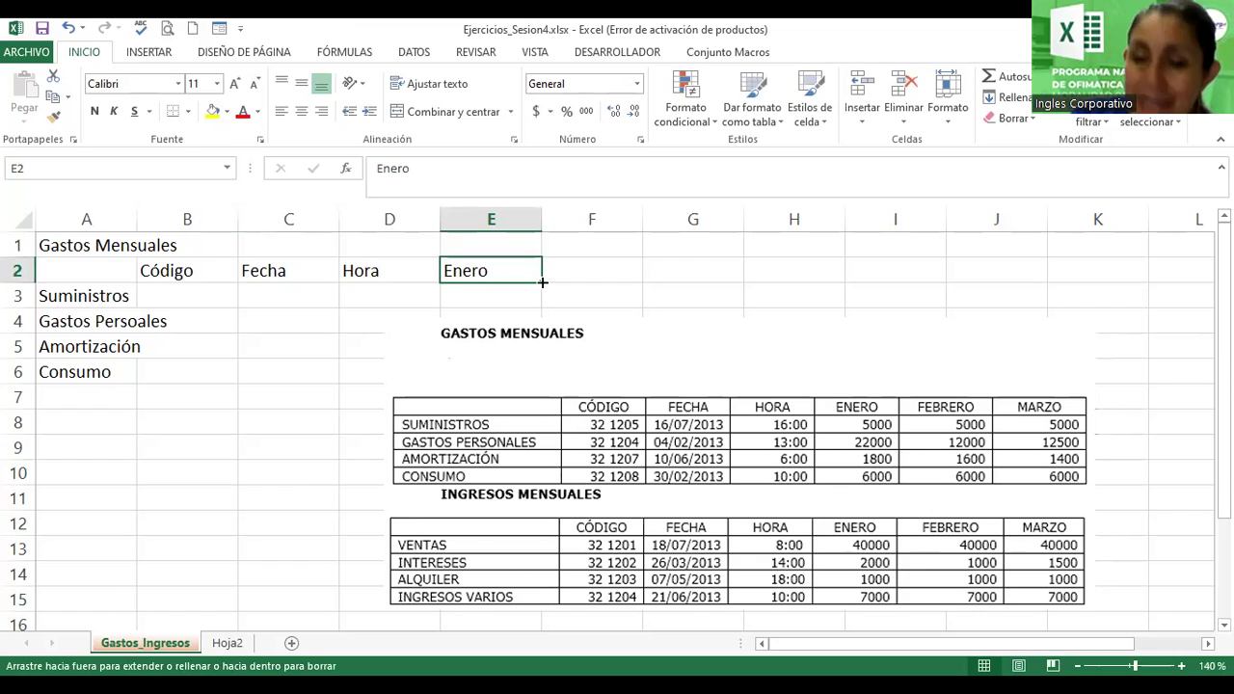
mouse_move(550, 279)
mouse_down()
mouse_move(659, 274)
mouse_move(720, 289)
mouse_up()
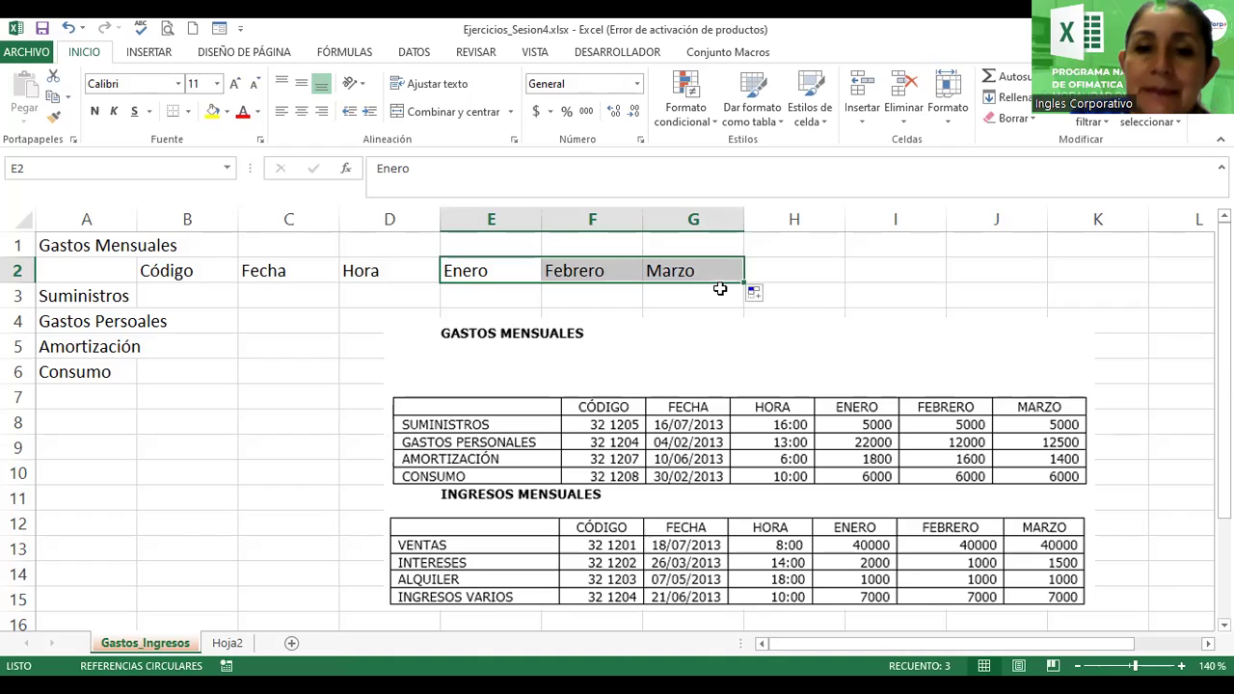
click(526, 272)
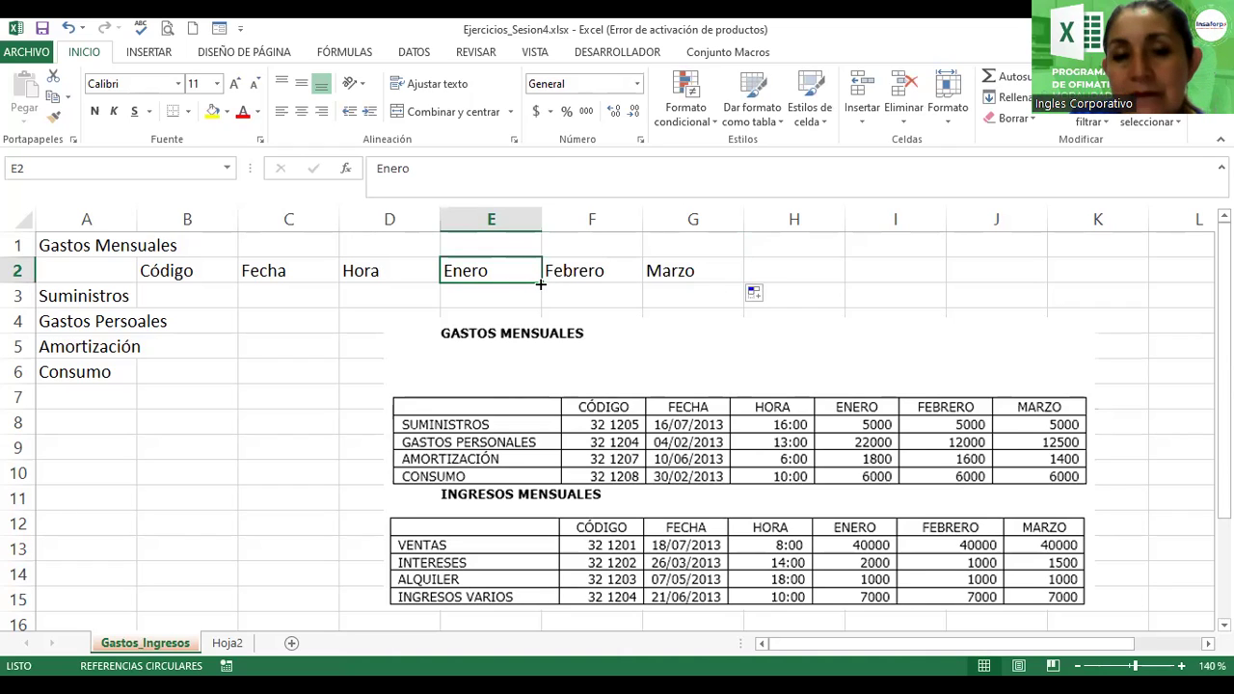
drag(541, 285, 573, 278)
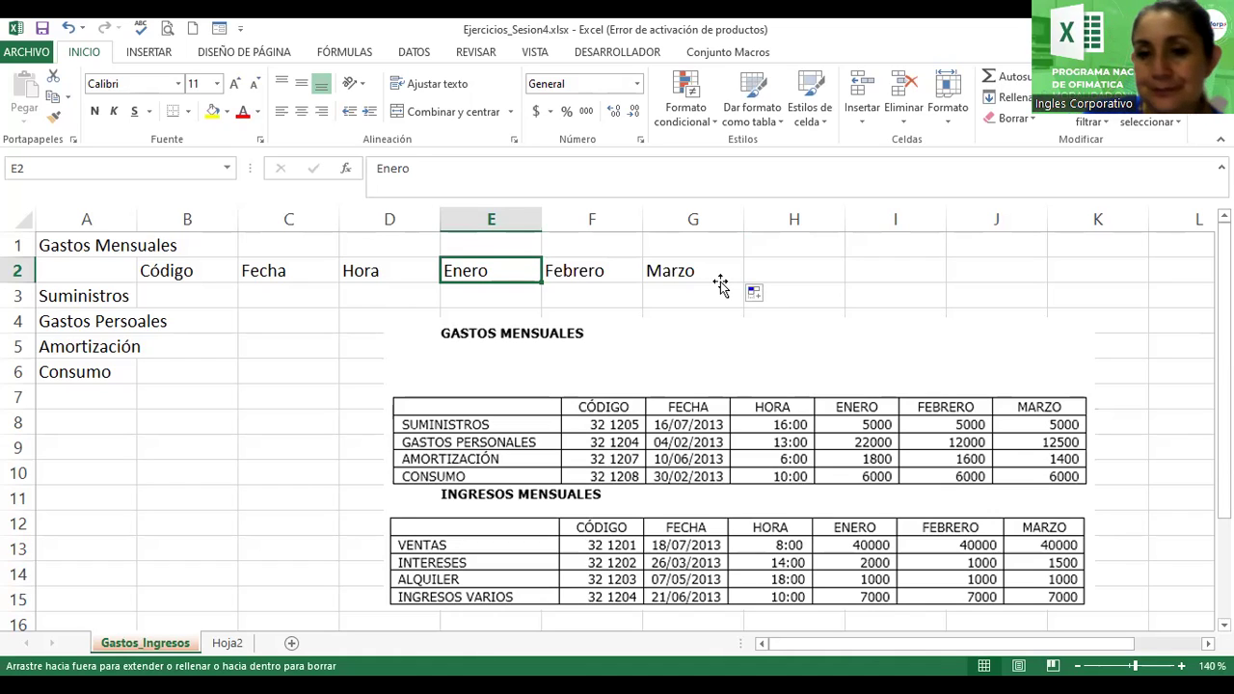
drag(721, 284, 721, 284)
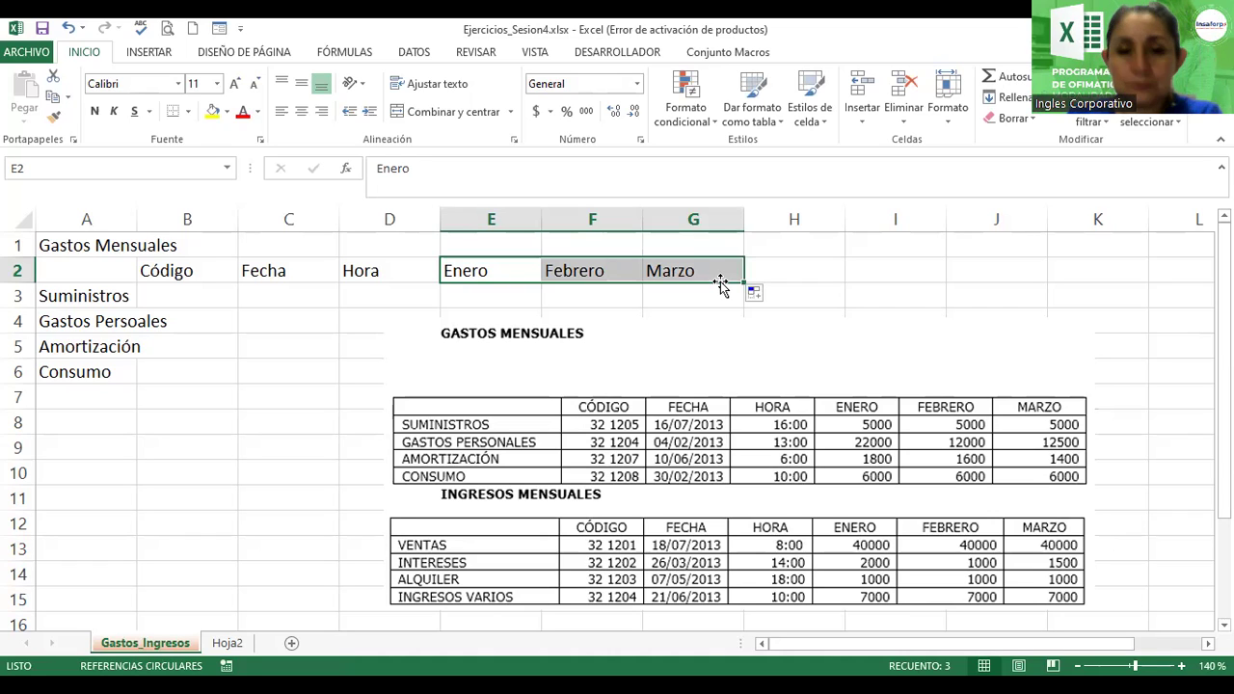
Step: Move the reference tables picture lower on the sheet
click(779, 267)
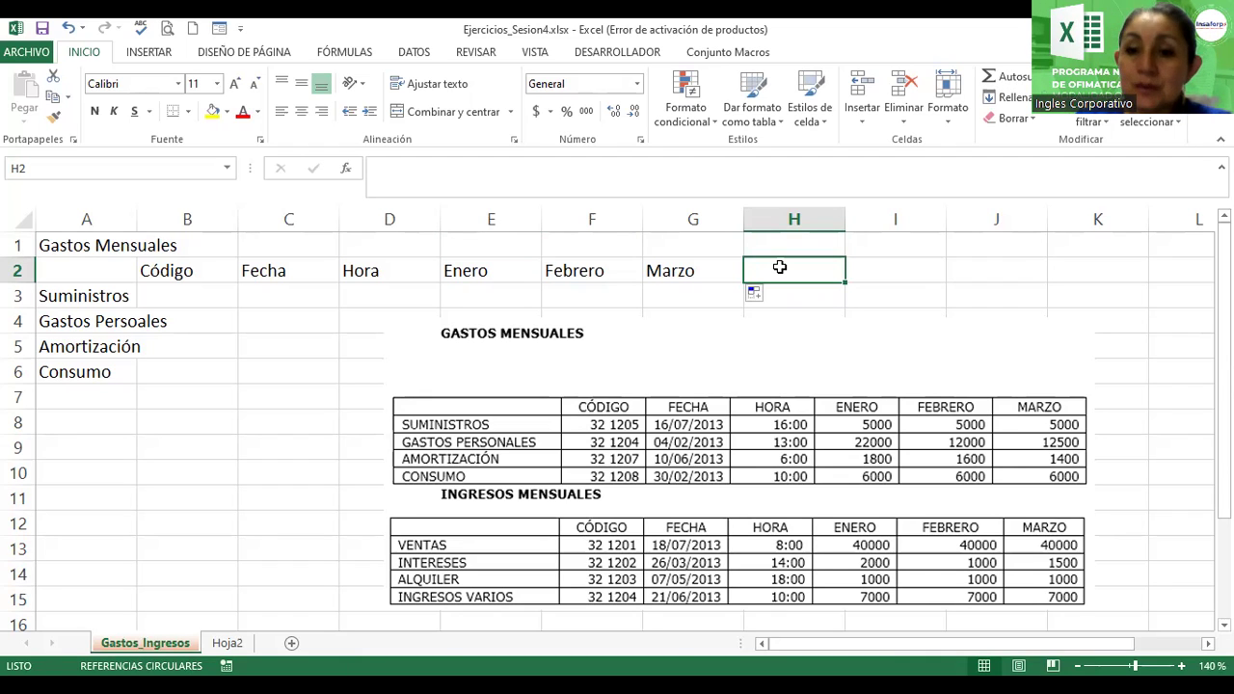
drag(700, 407, 680, 461)
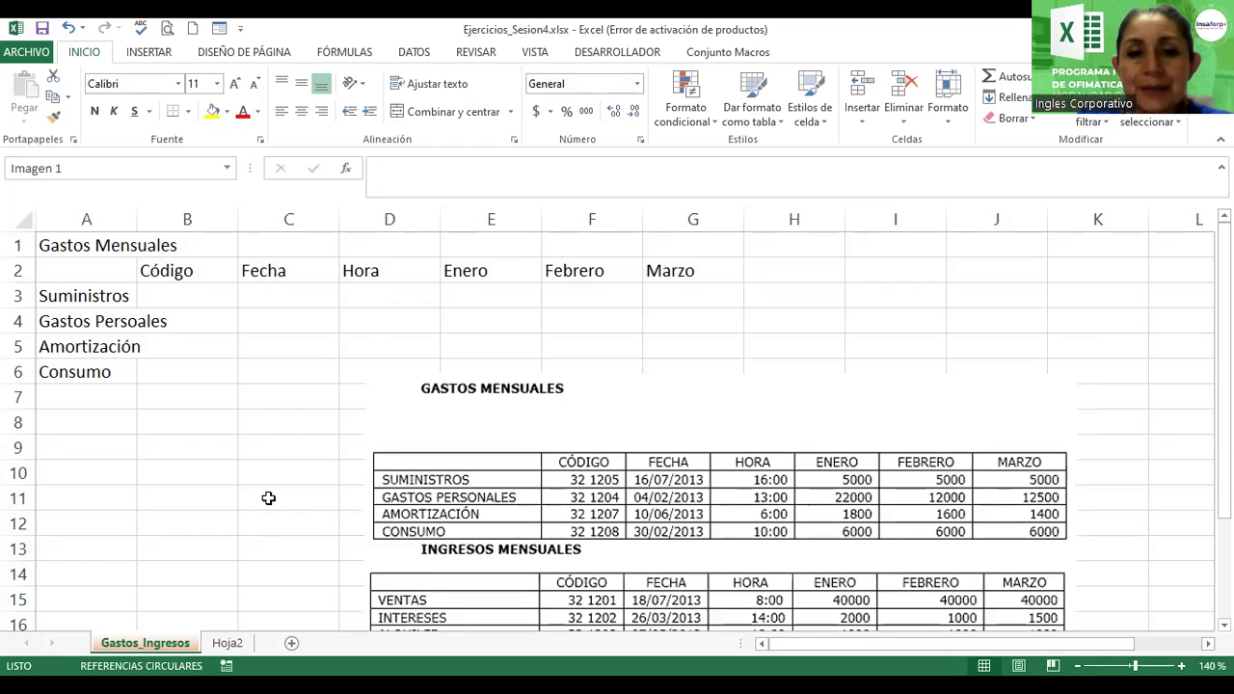
click(117, 323)
Step: Fix A4 to read 'Gastos Personales' and autofit column A to its longest label
double_click(142, 322)
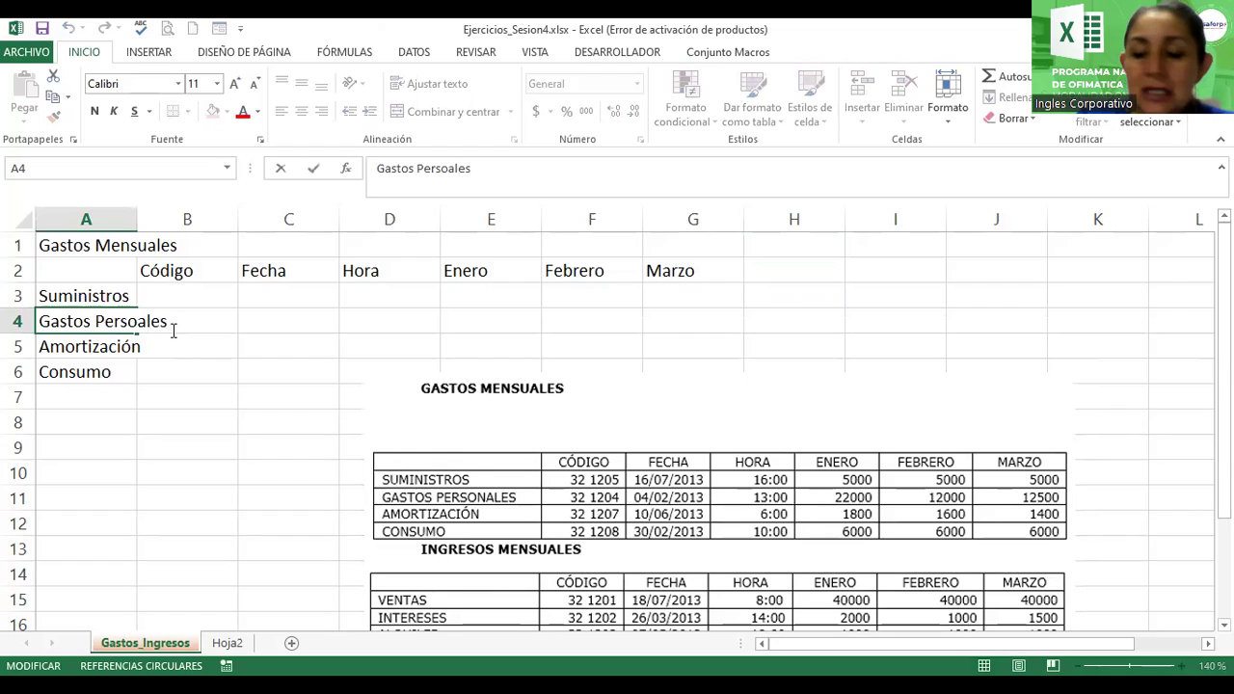
text(n)
key(Return)
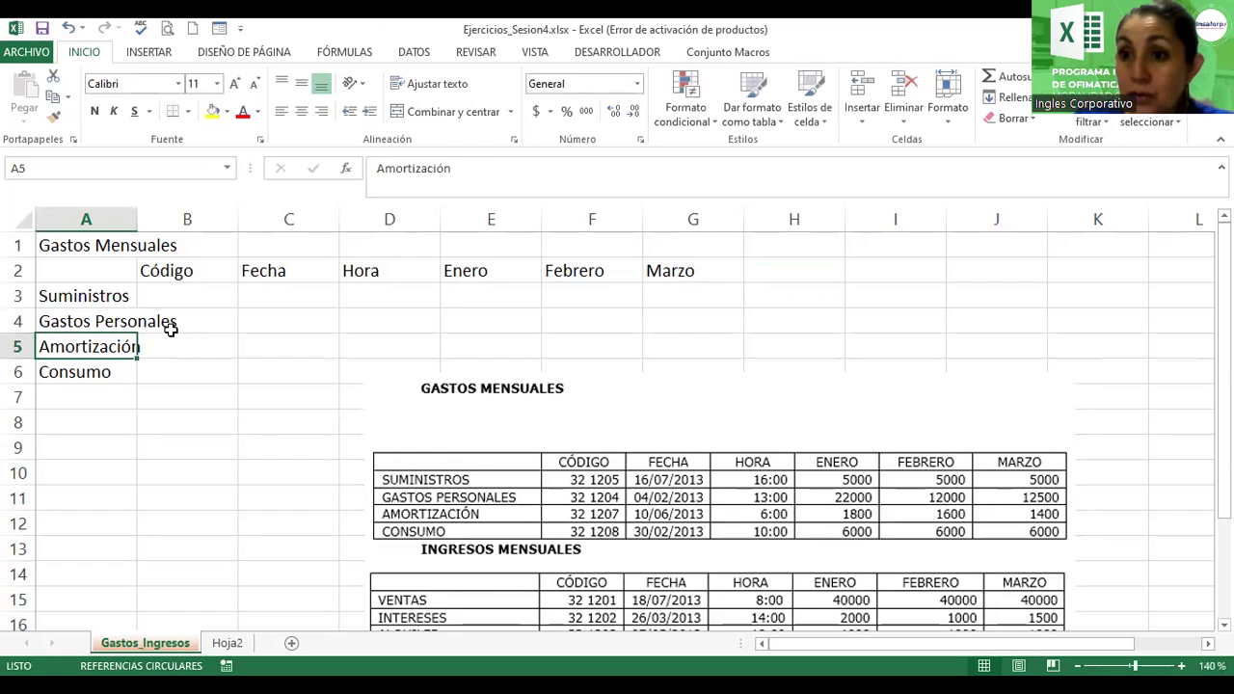
click(83, 320)
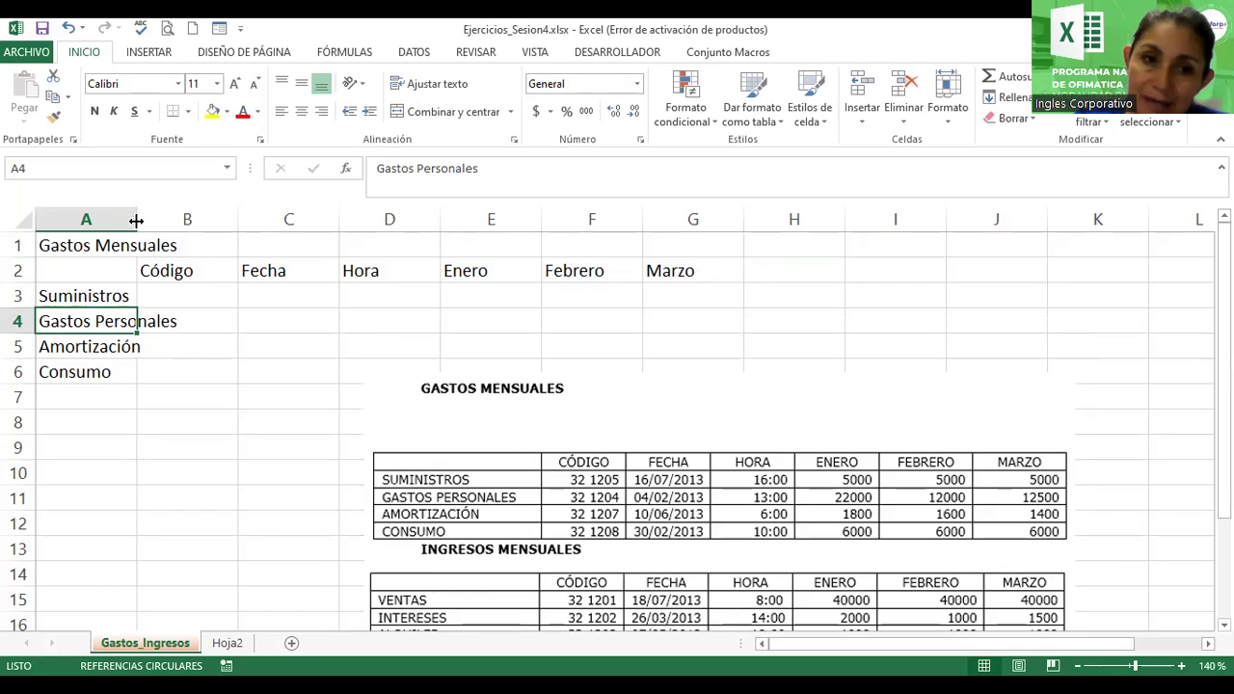
drag(136, 220, 180, 227)
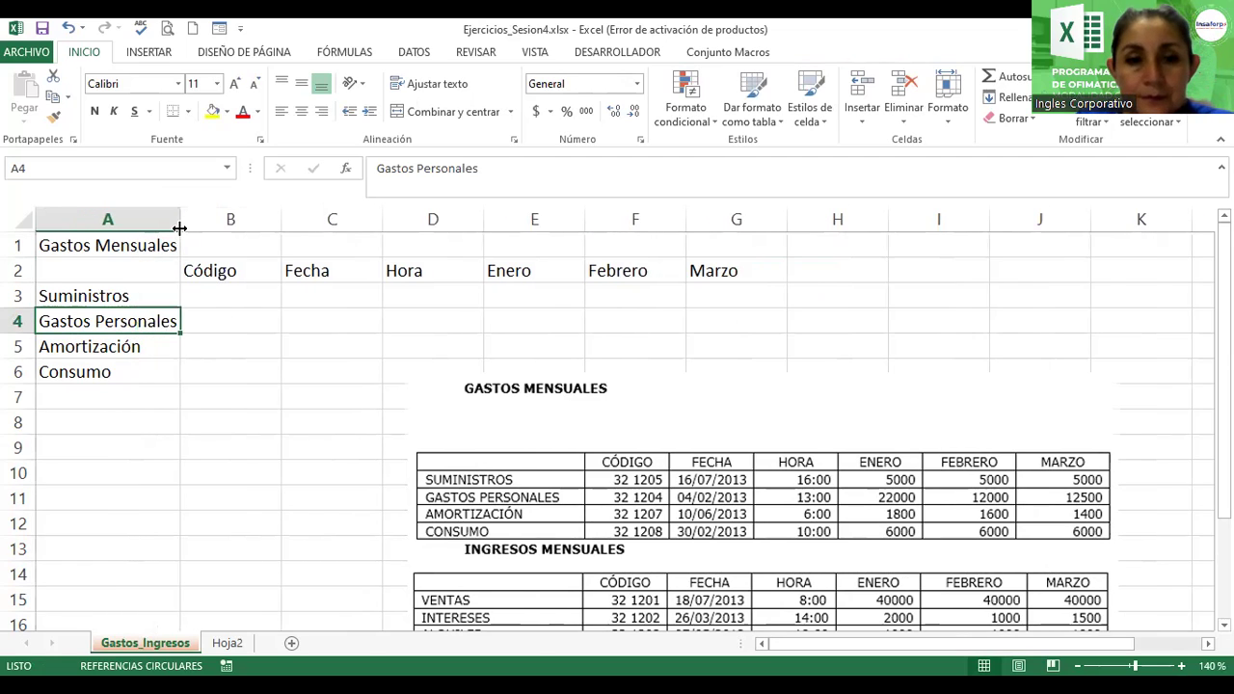
double_click(186, 225)
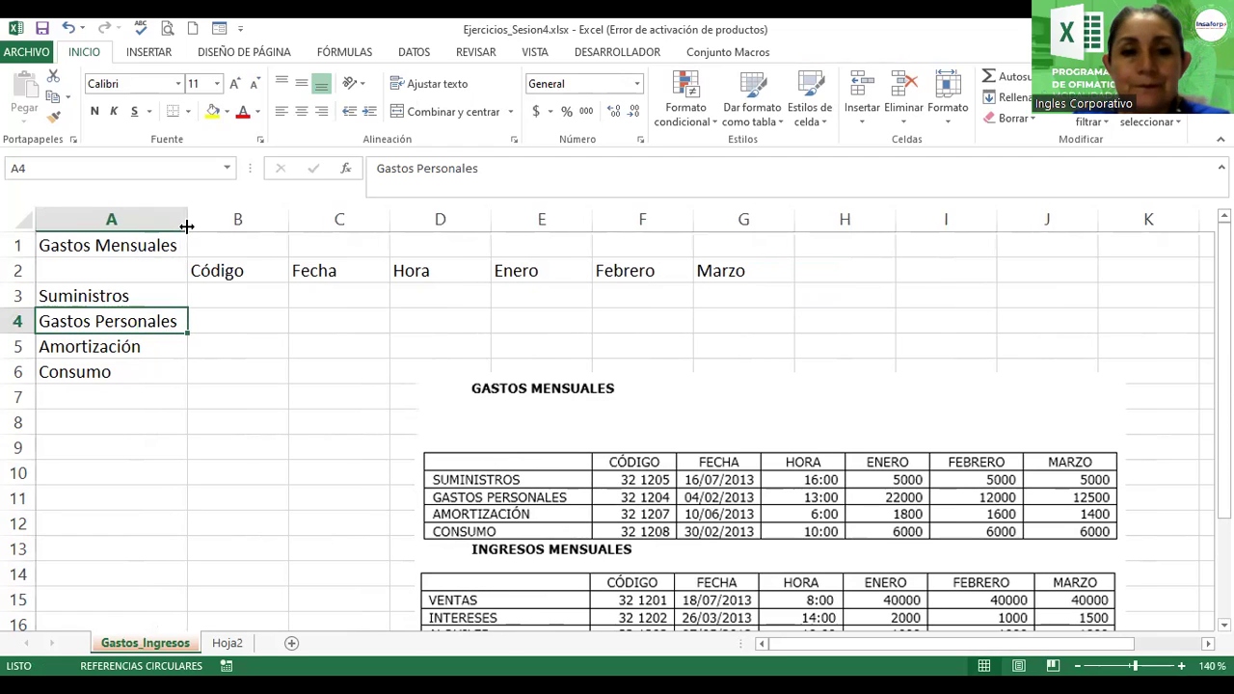
Step: Enter codes 32 1205, 32 1204, 32 1207 and 32 1208 in B3:B6
click(248, 297)
text(32)
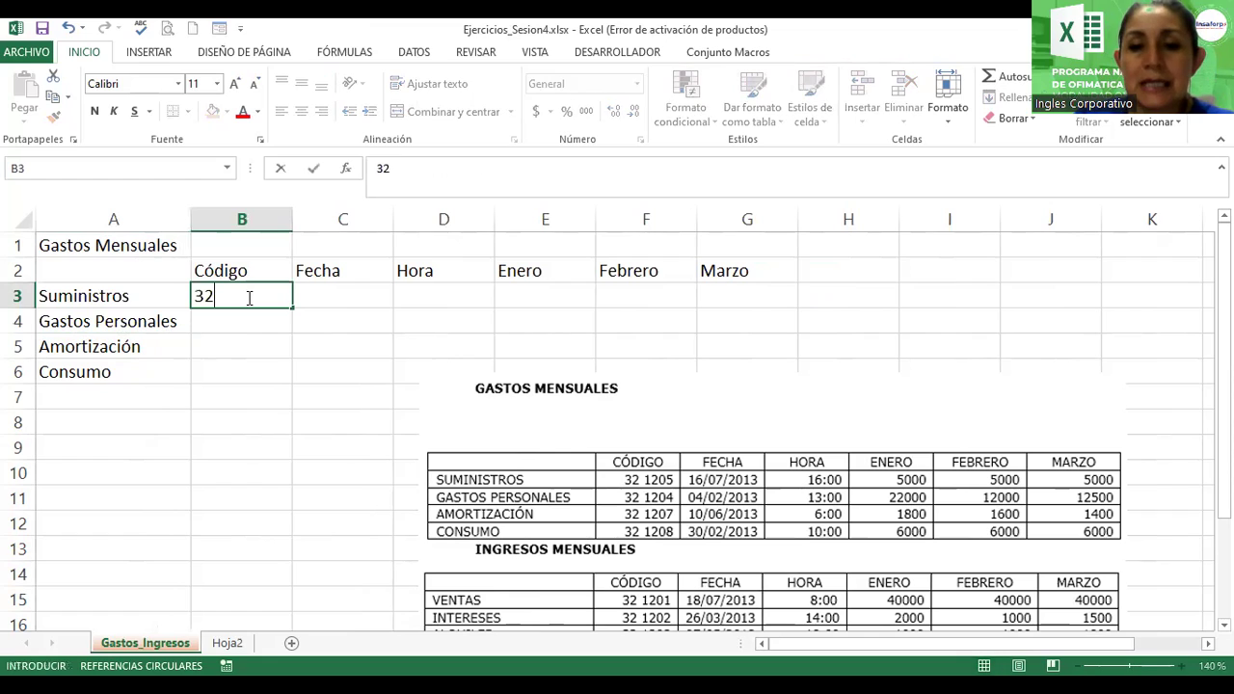
text( 12)
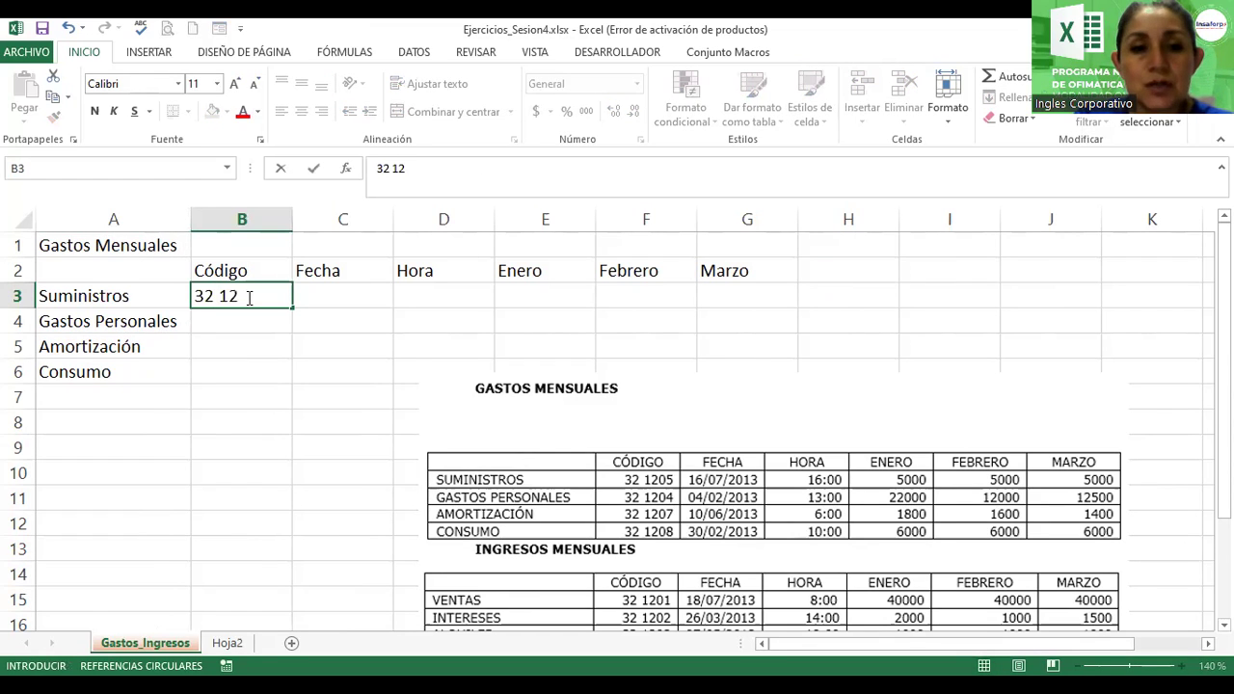
text(05)
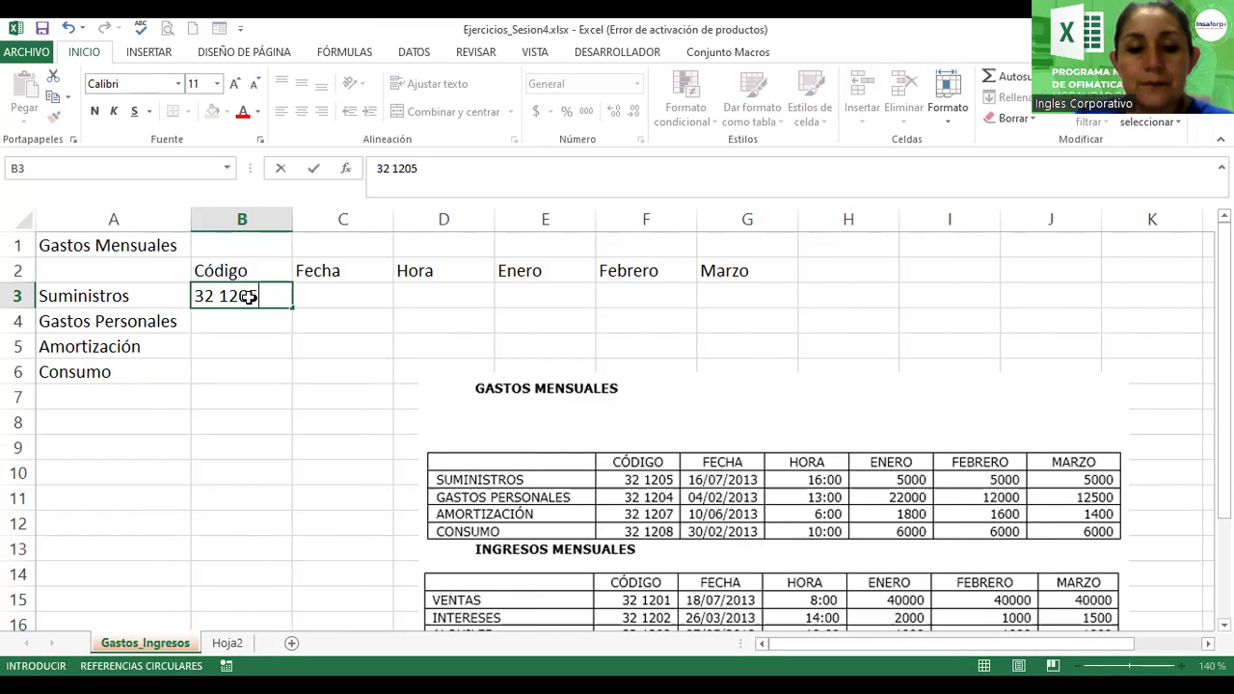
key(Return)
text(2)
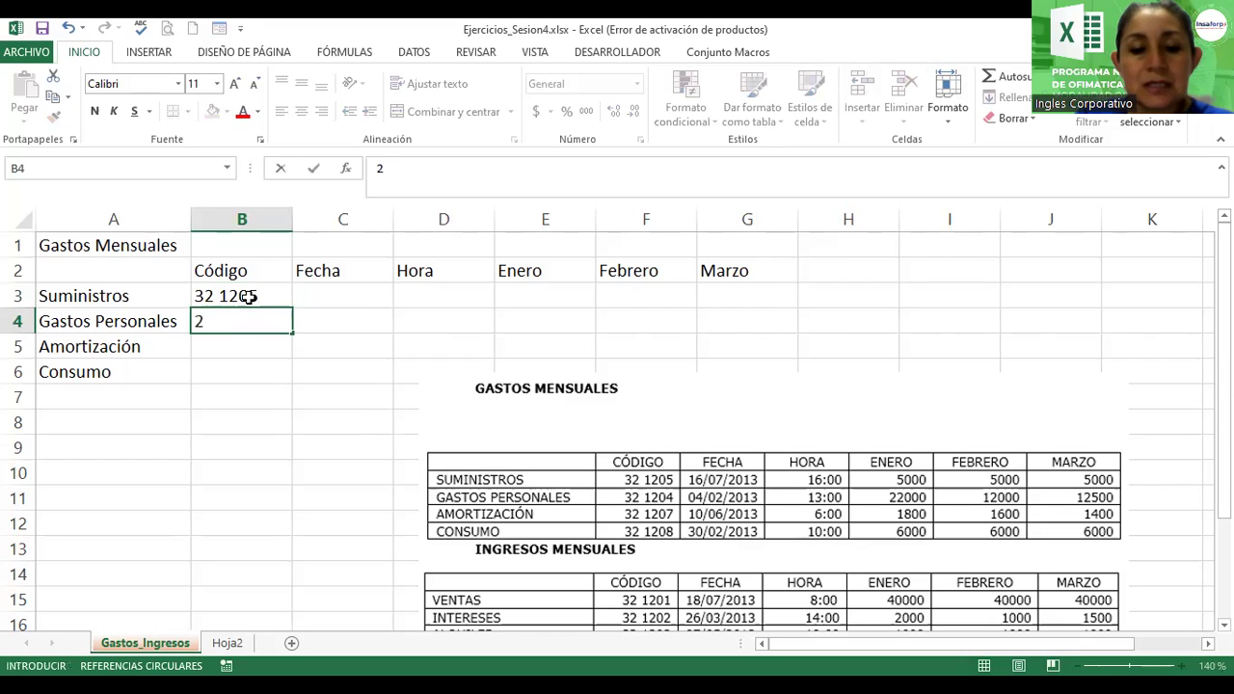
key(BackSpace)
text(32)
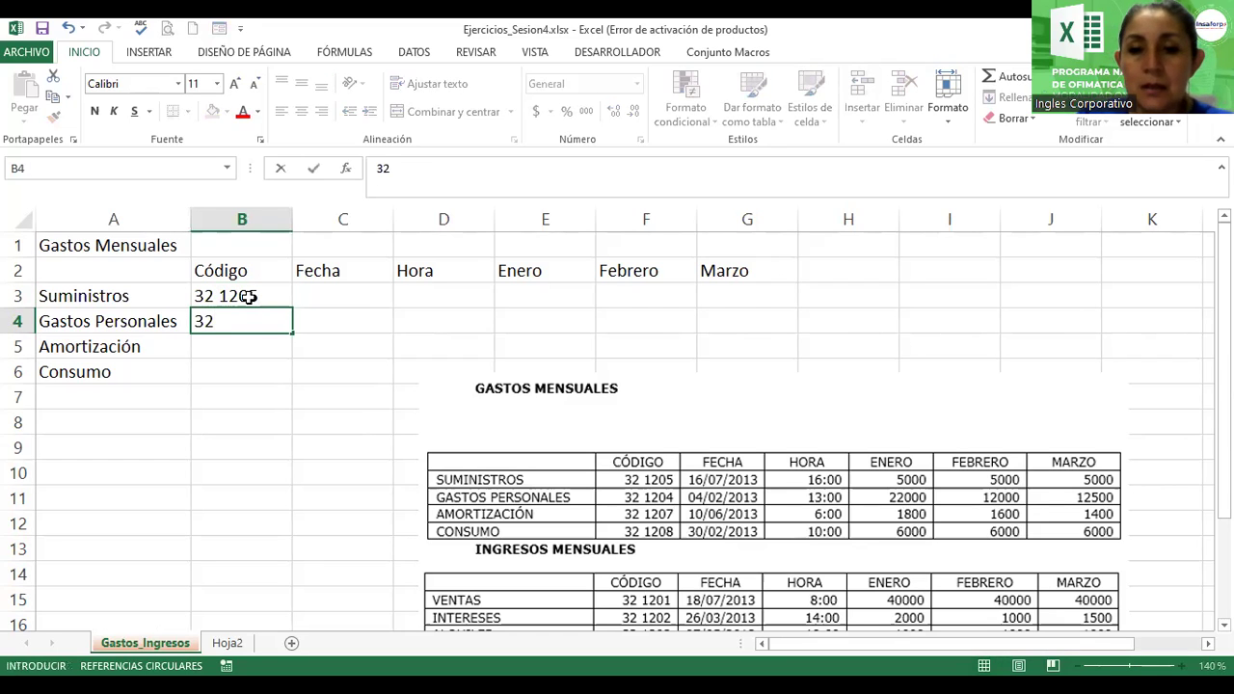
text( 120)
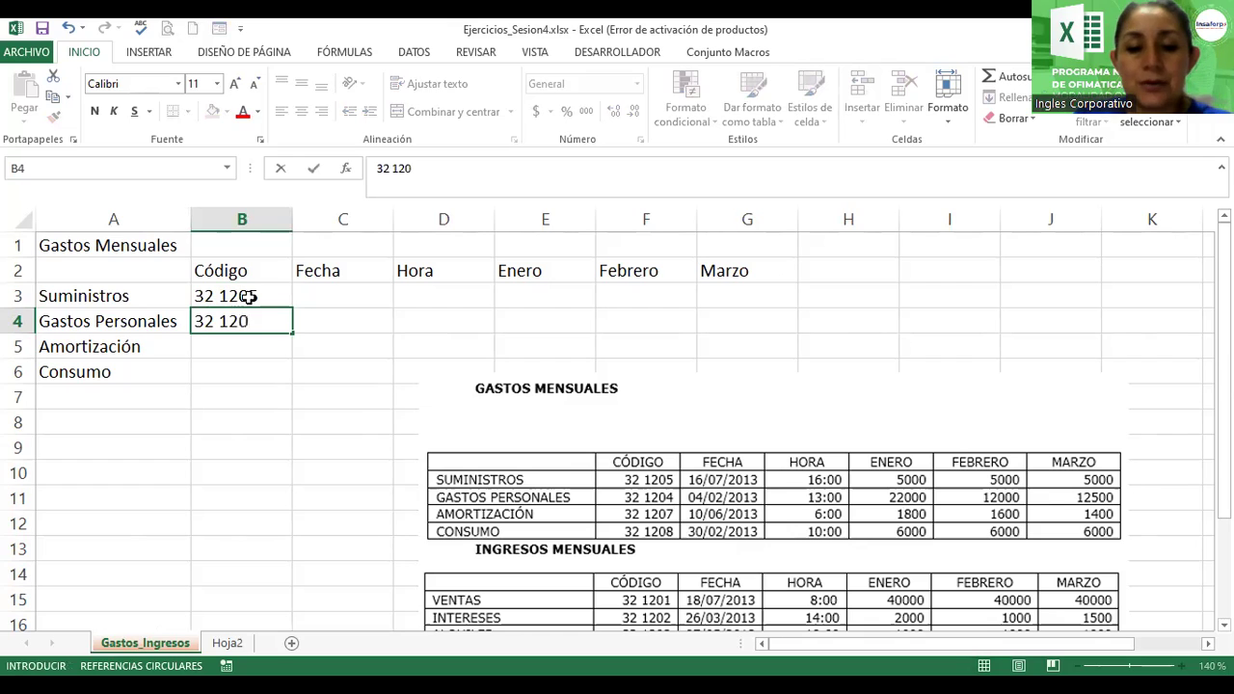
text(4)
key(Return)
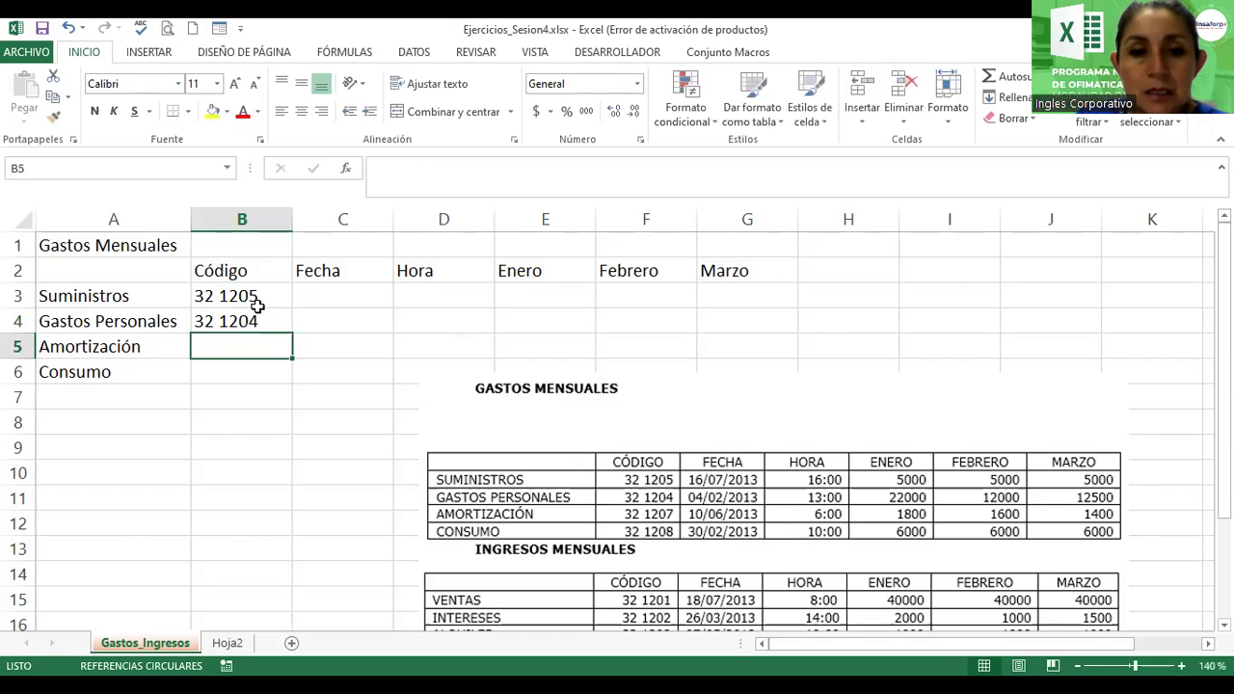
text(32)
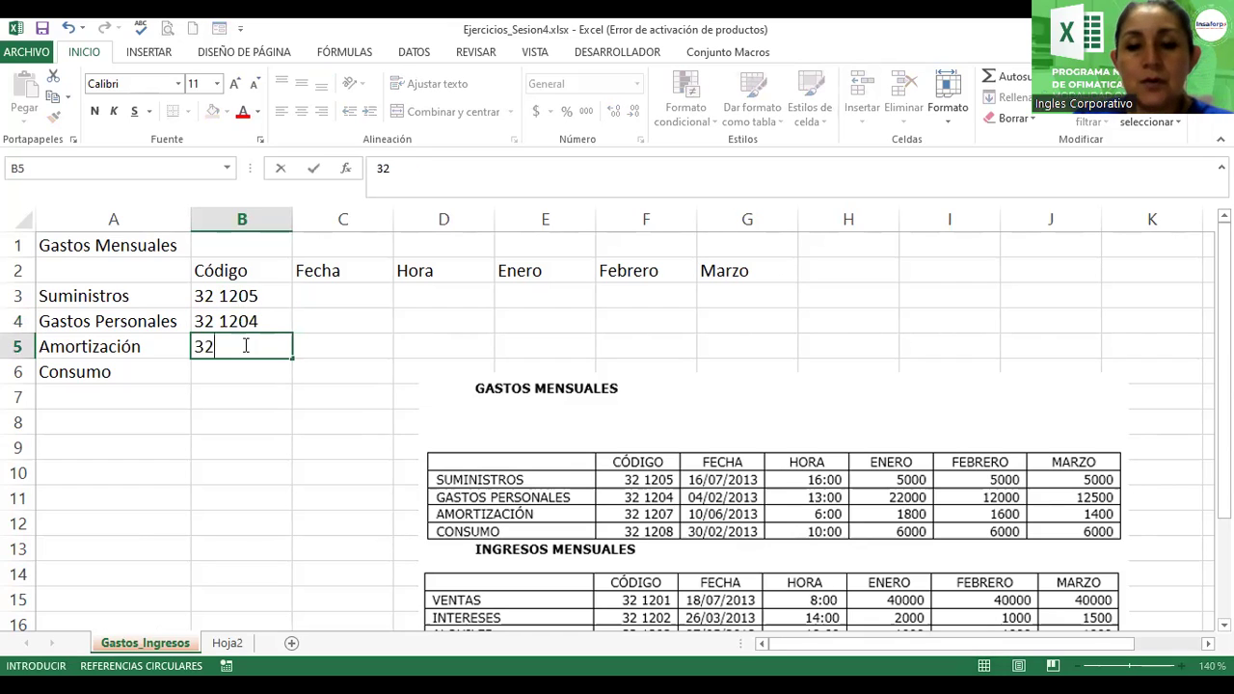
text( 120)
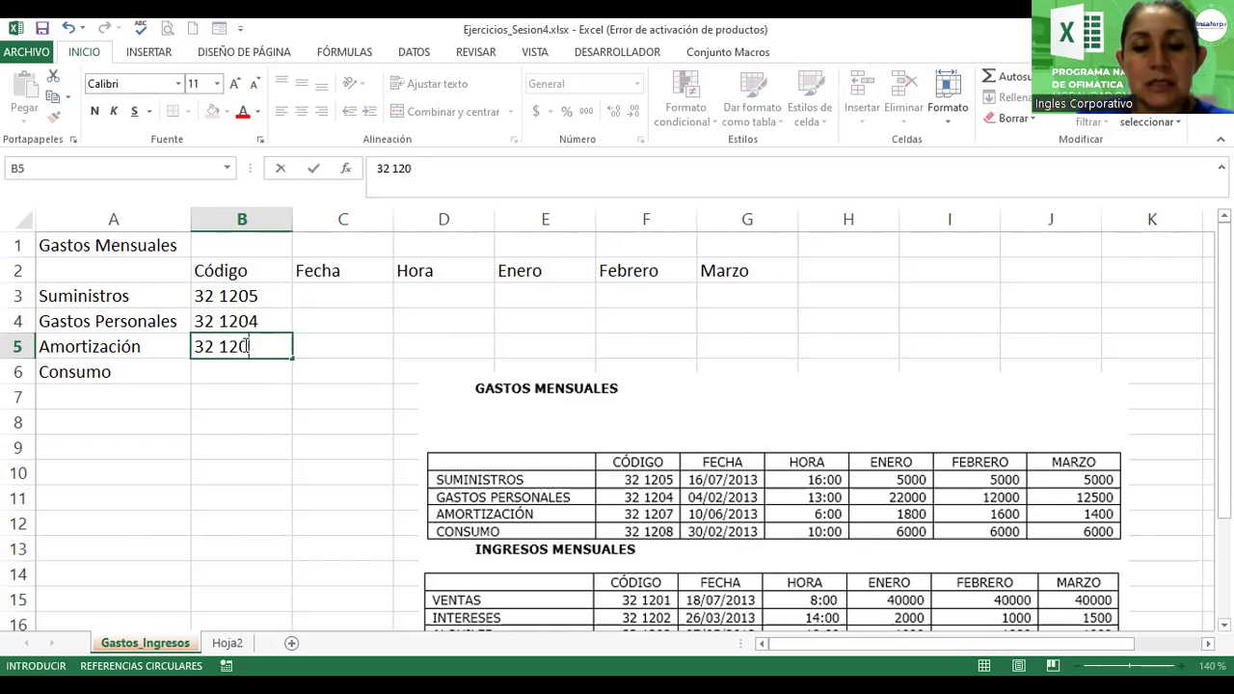
text(7)
key(Return)
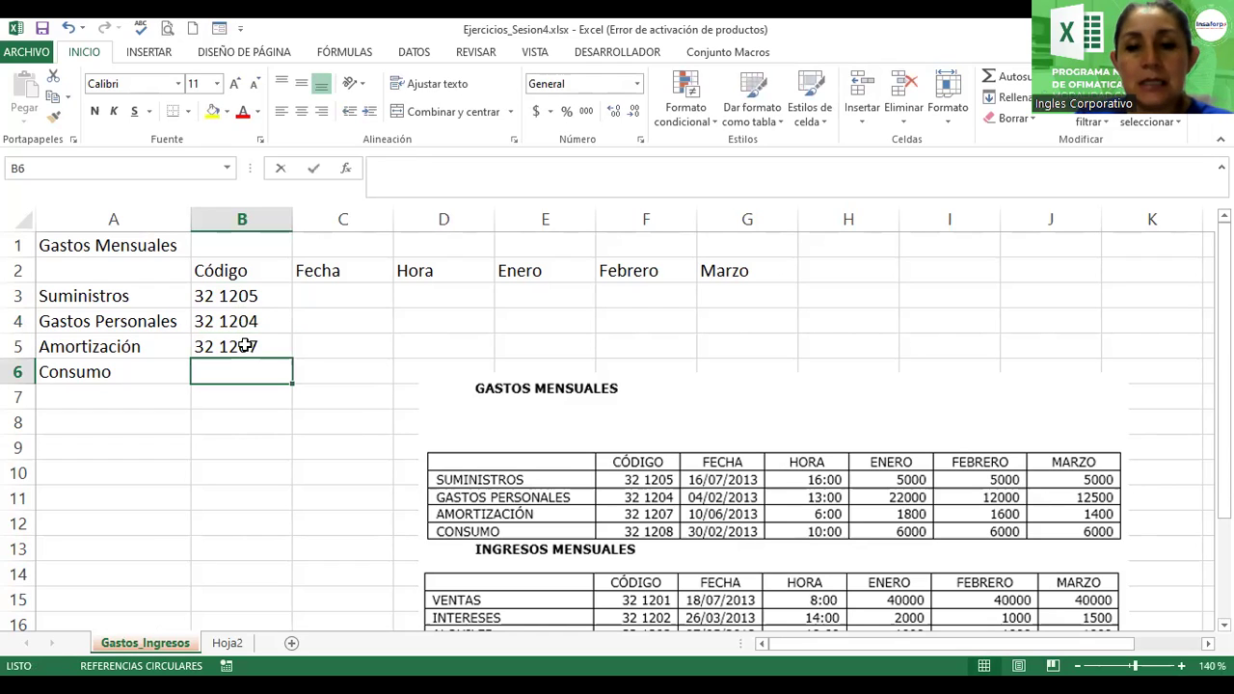
text(32 12)
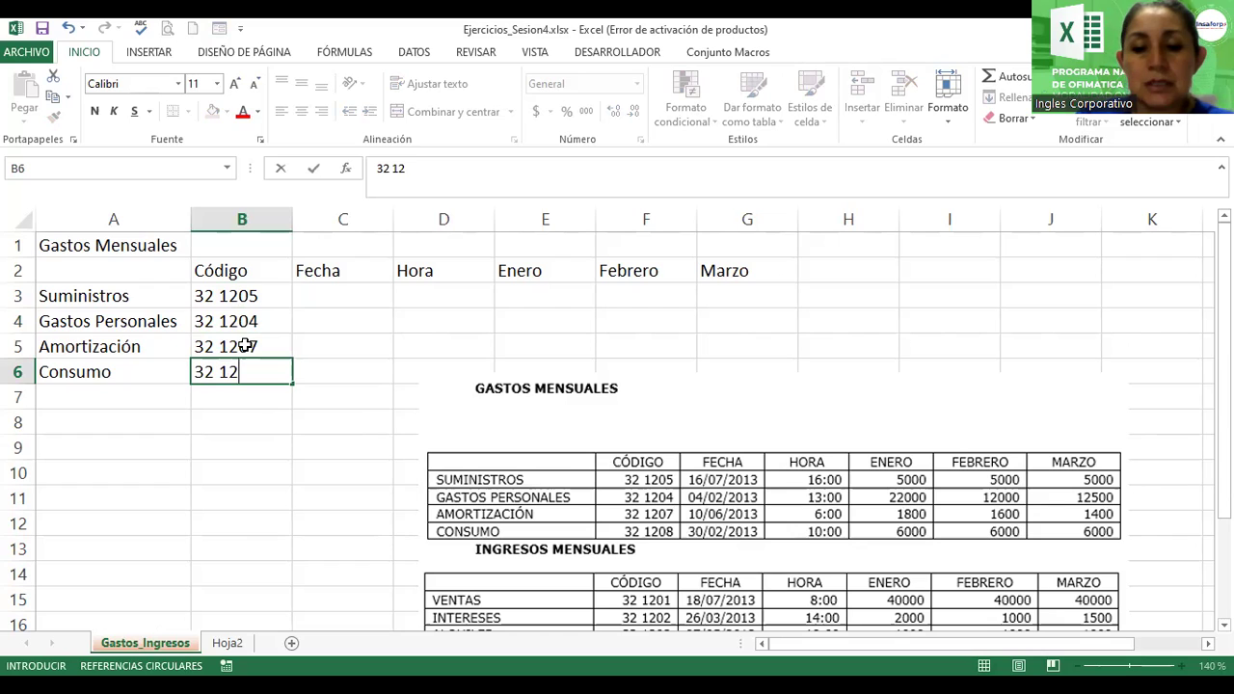
text(08)
key(Return)
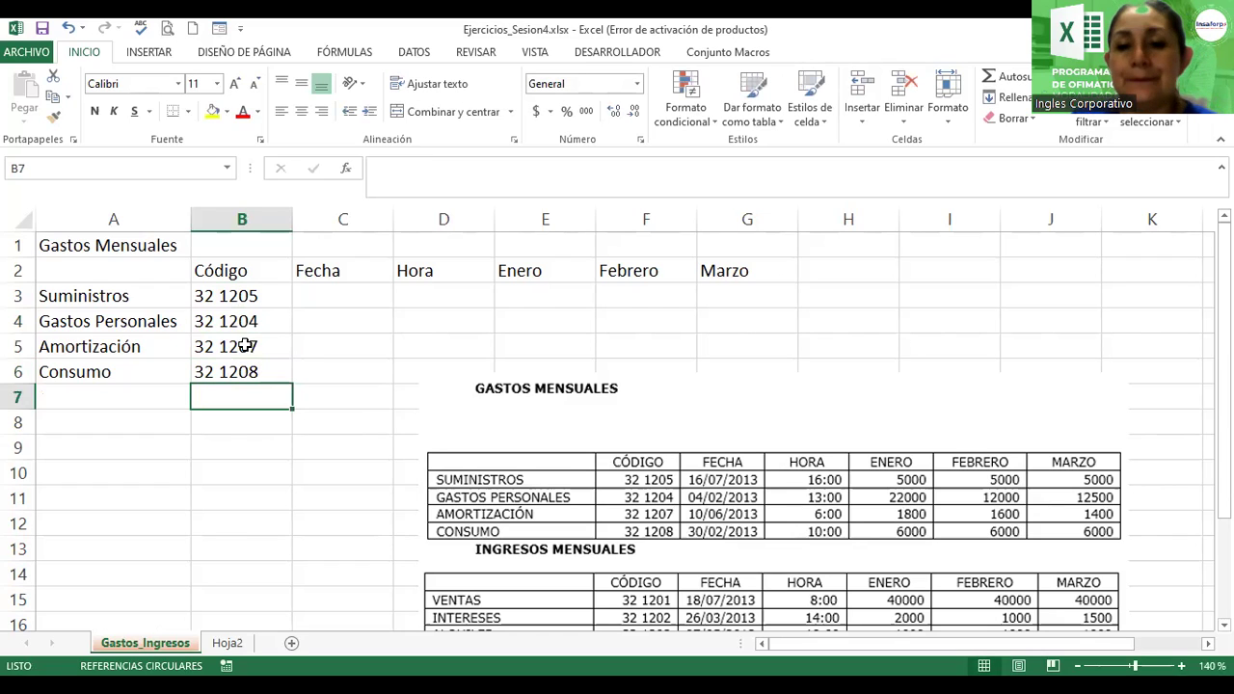
click(345, 298)
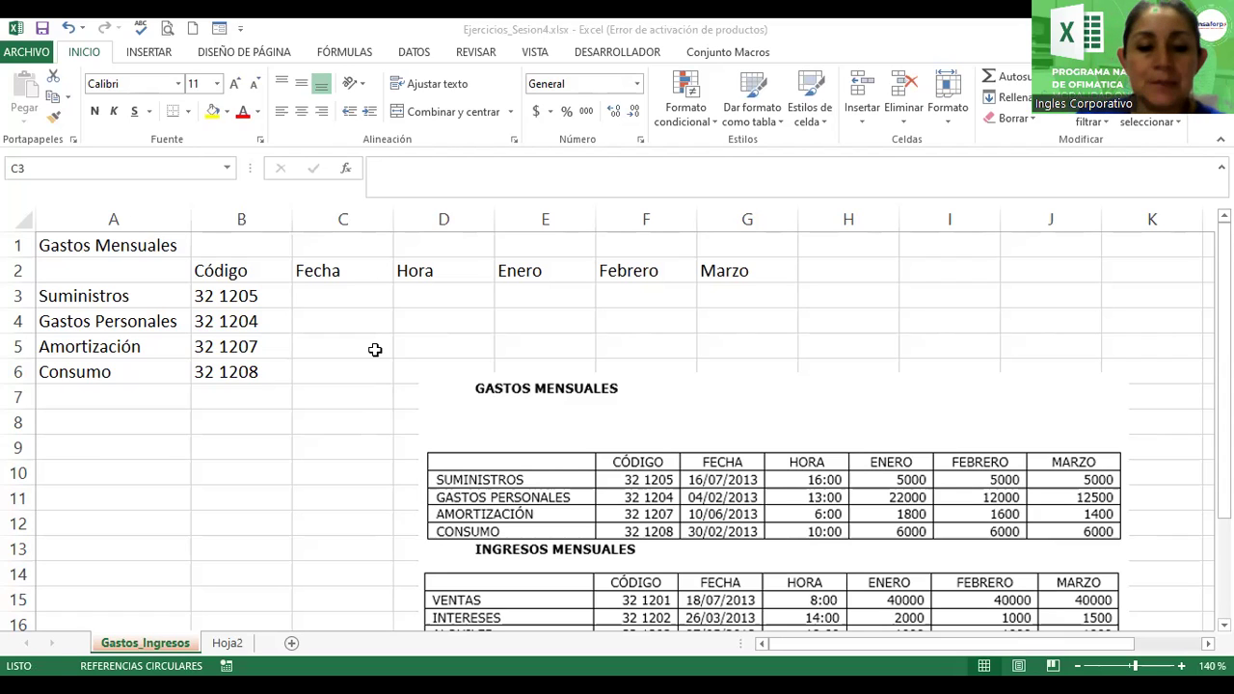
Step: Enter the dates 16/07/2023, 04/02/2023, 10/06/2023 and 30/02/2023 into C3:C6
text(16/)
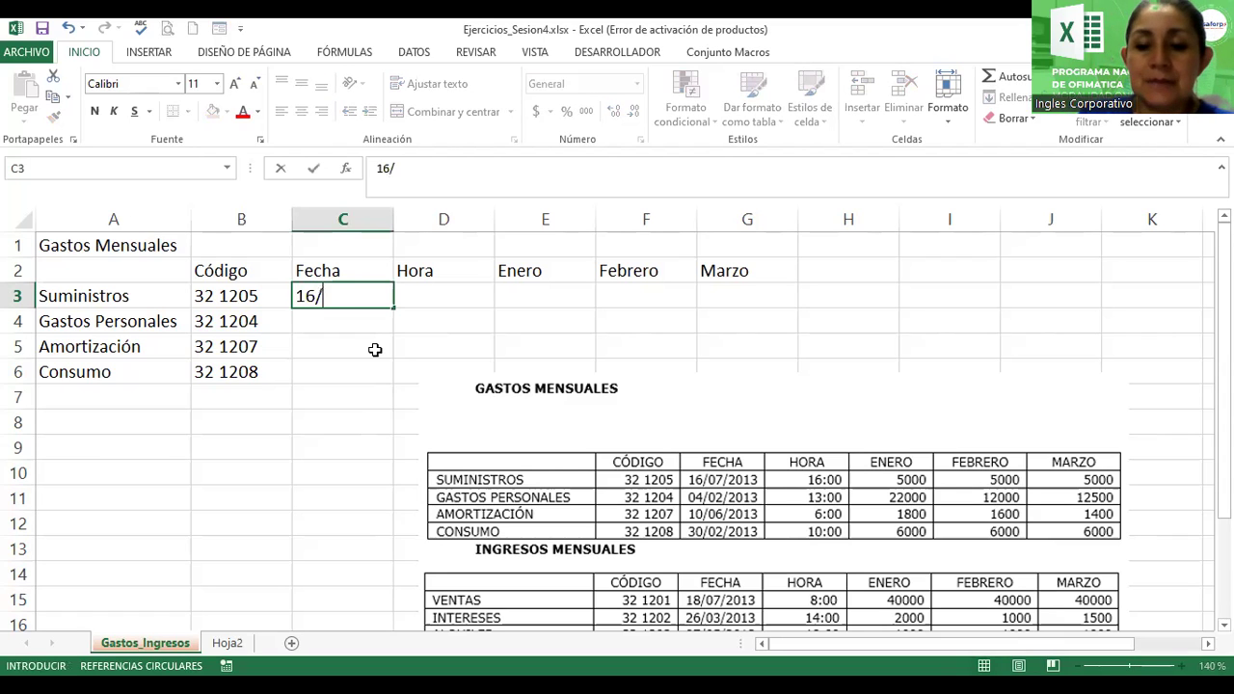
text(07)
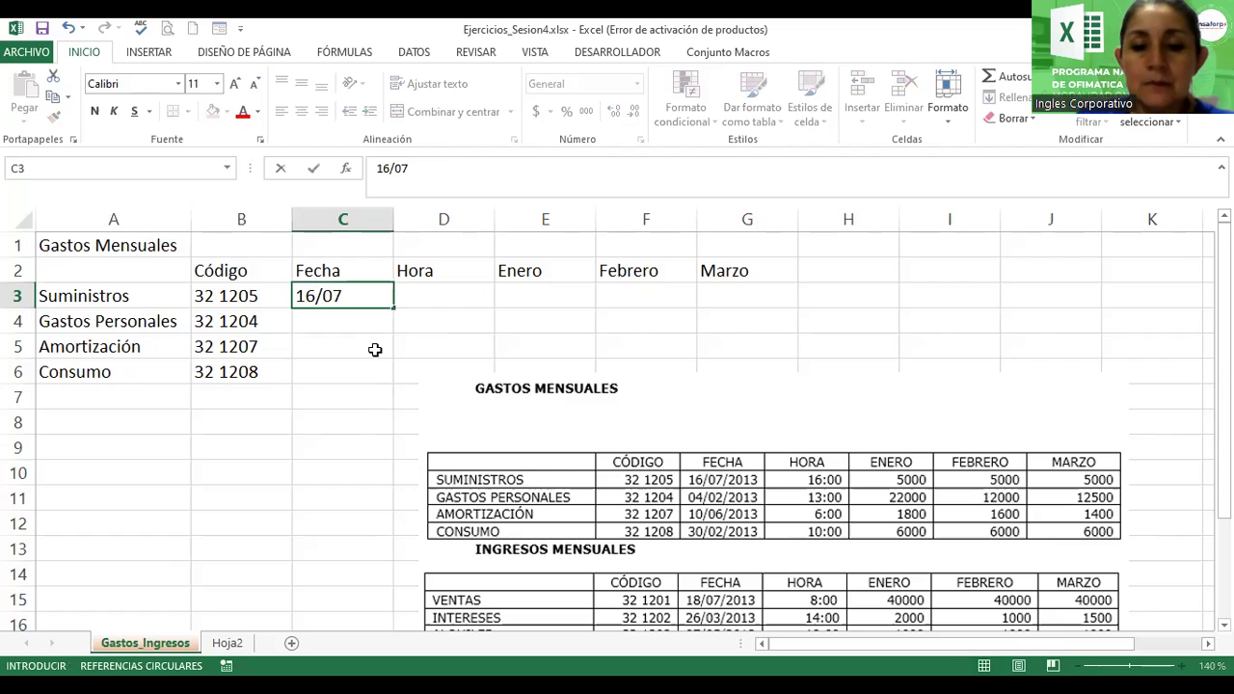
text(/2023)
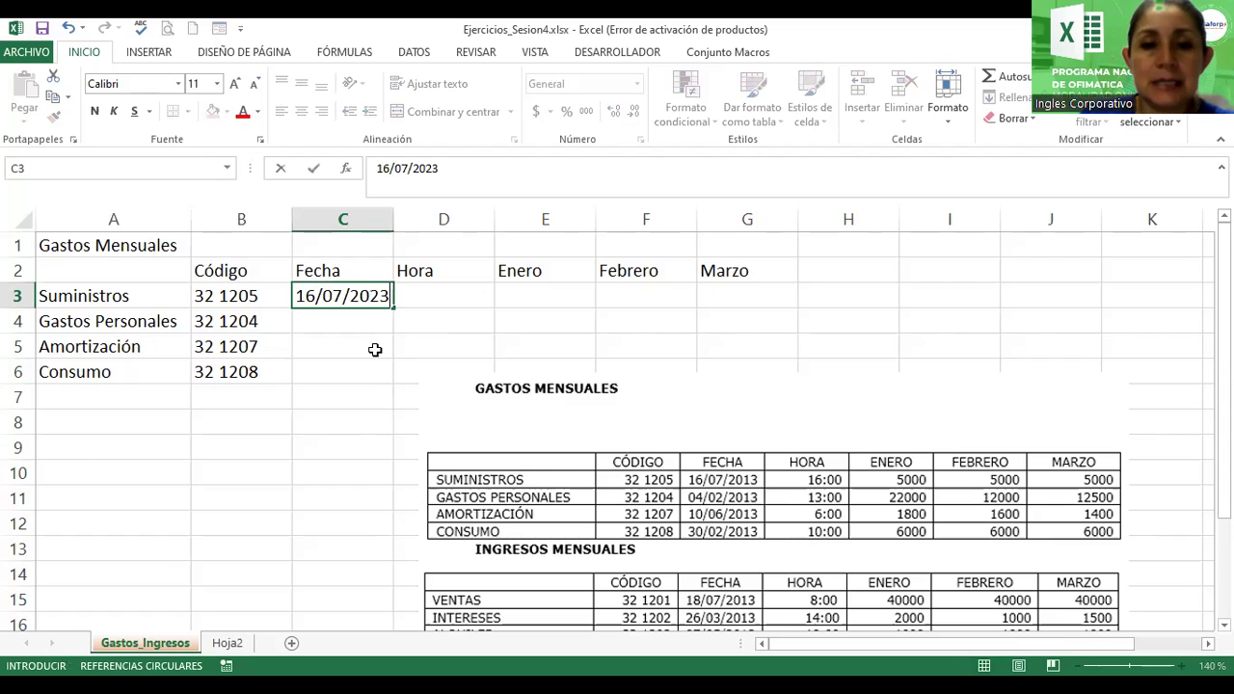
key(Return)
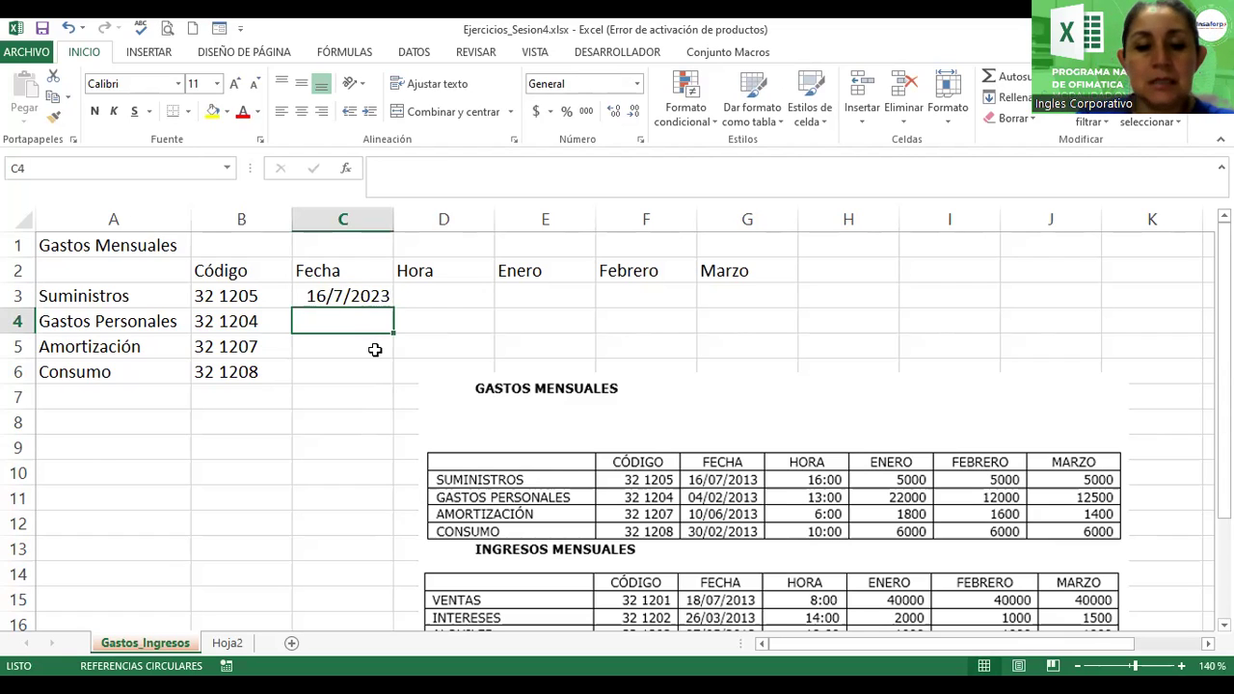
text(02)
key(BackSpace)
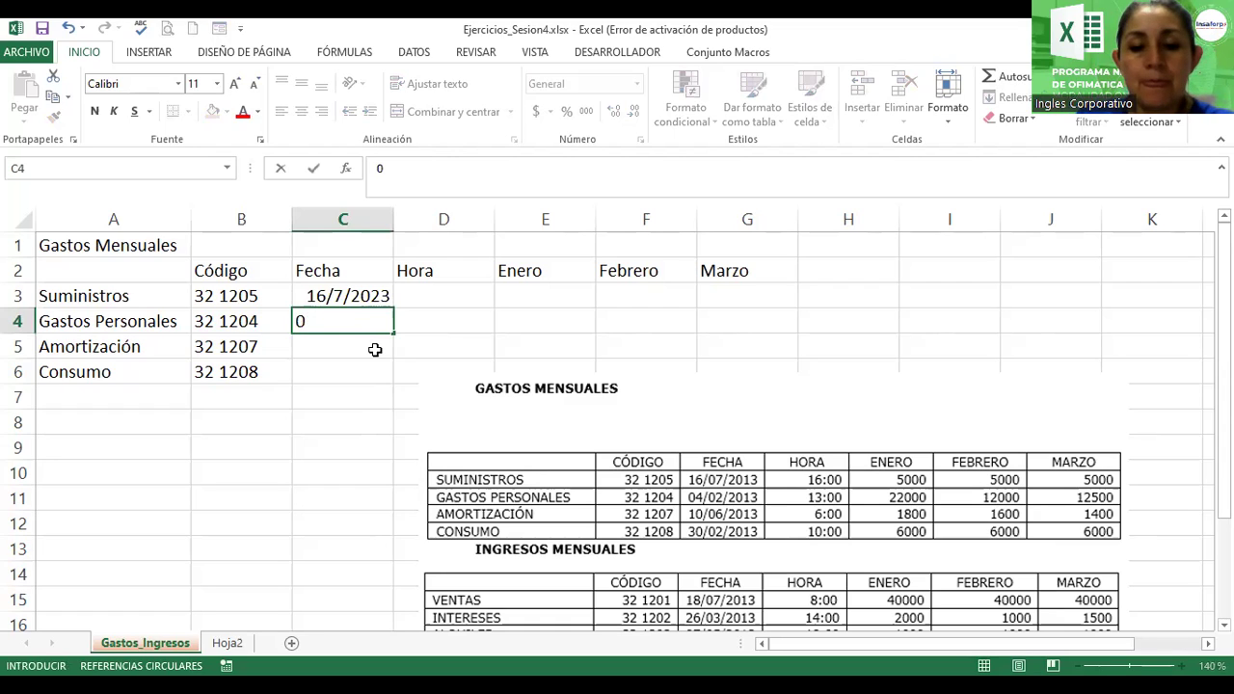
text(4/0)
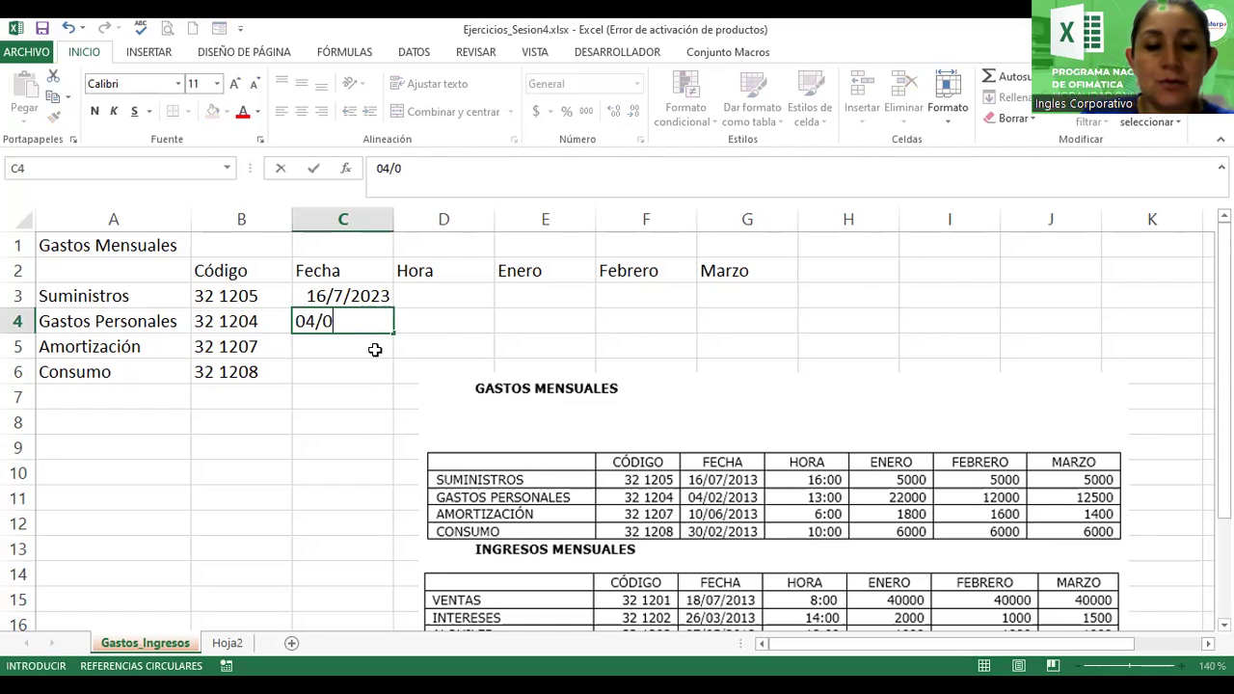
text(2/)
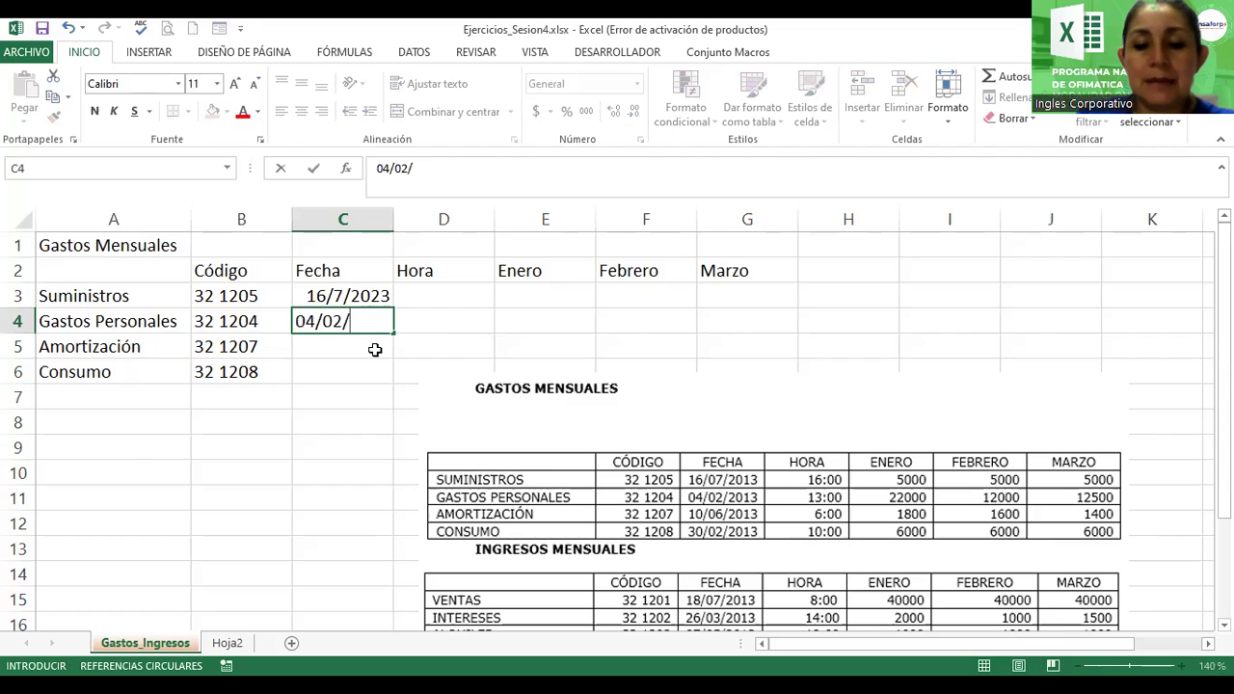
text(2023)
key(Return)
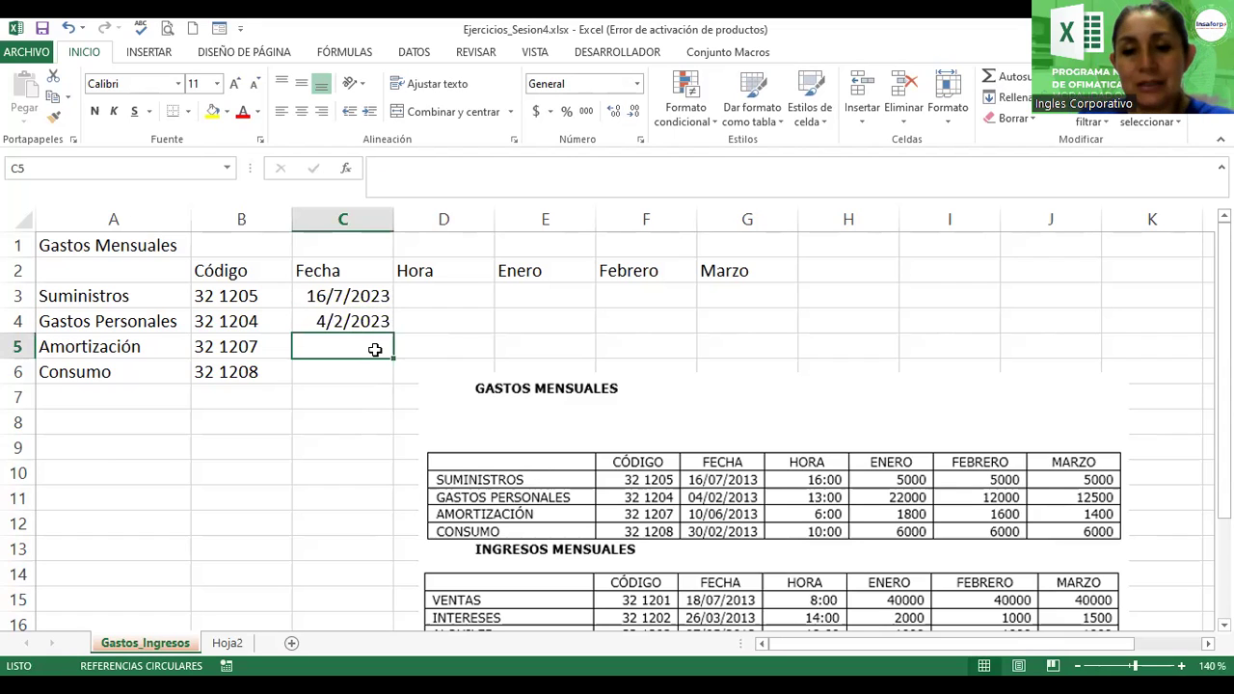
text(10)
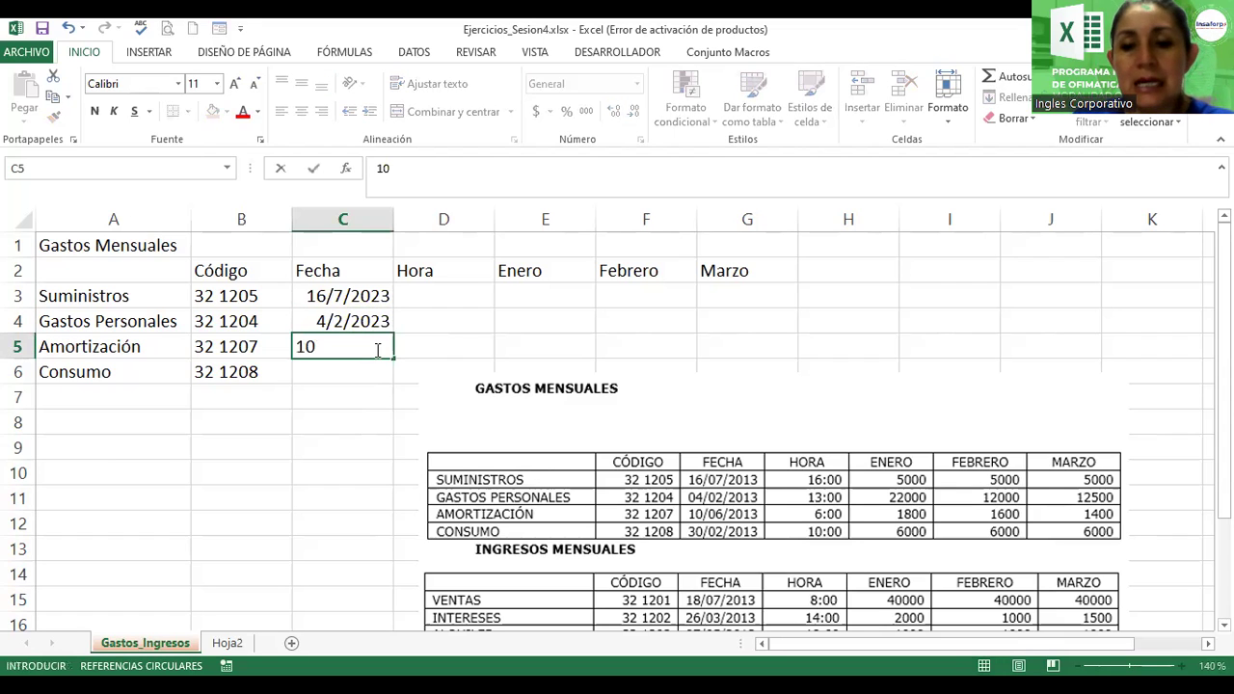
text(/06)
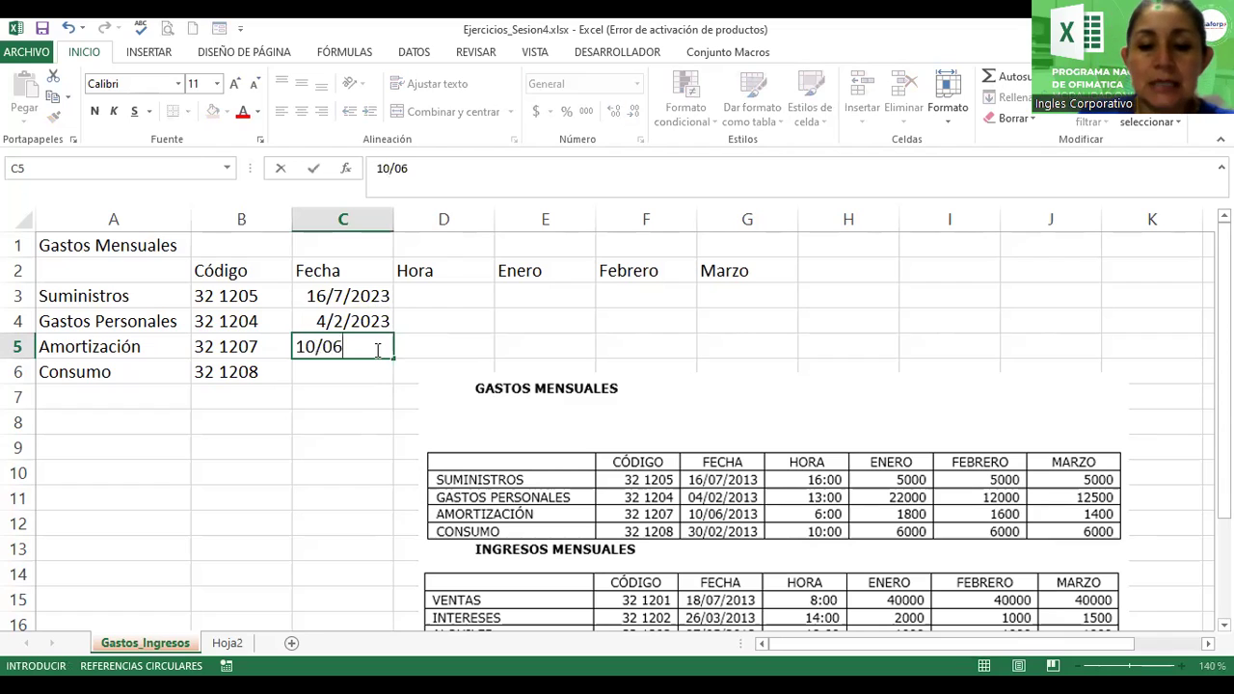
text(/2023)
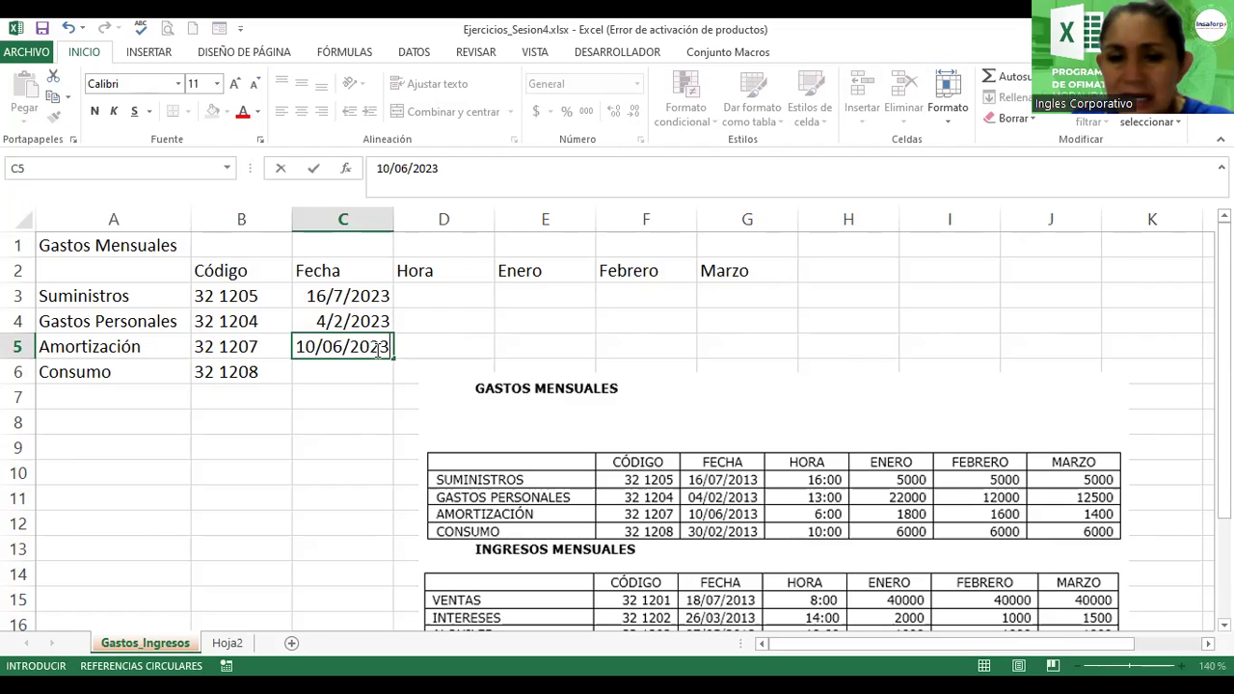
key(Return)
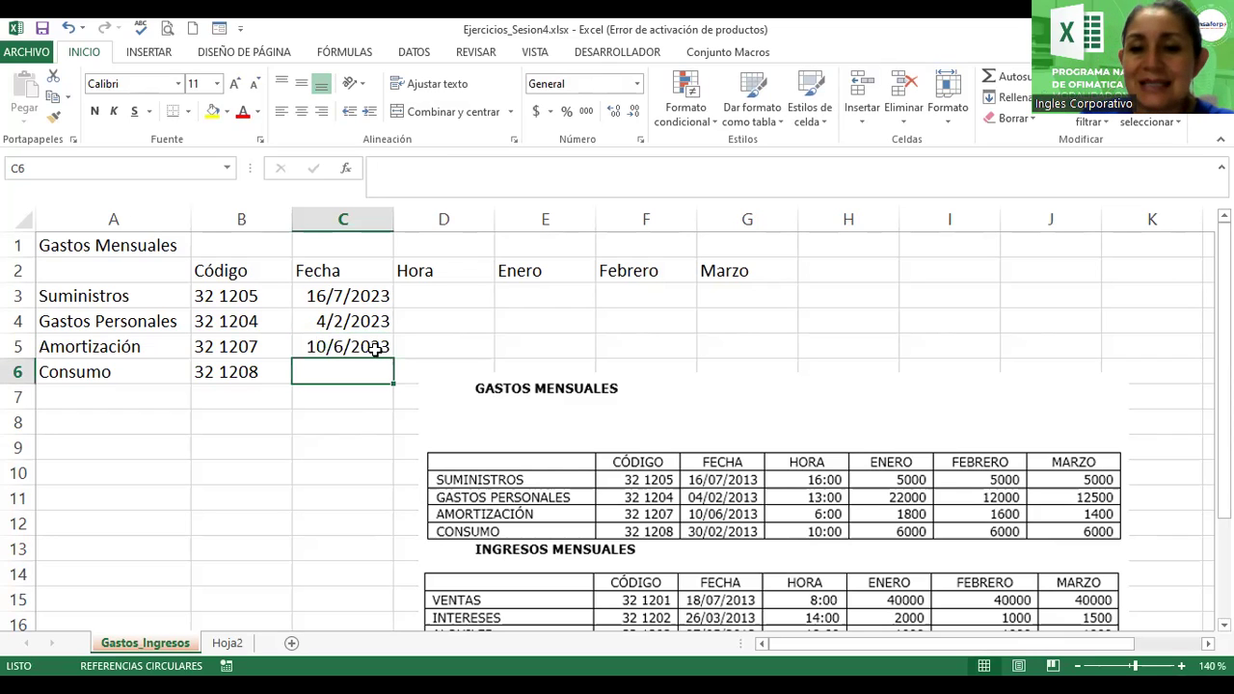
text(20)
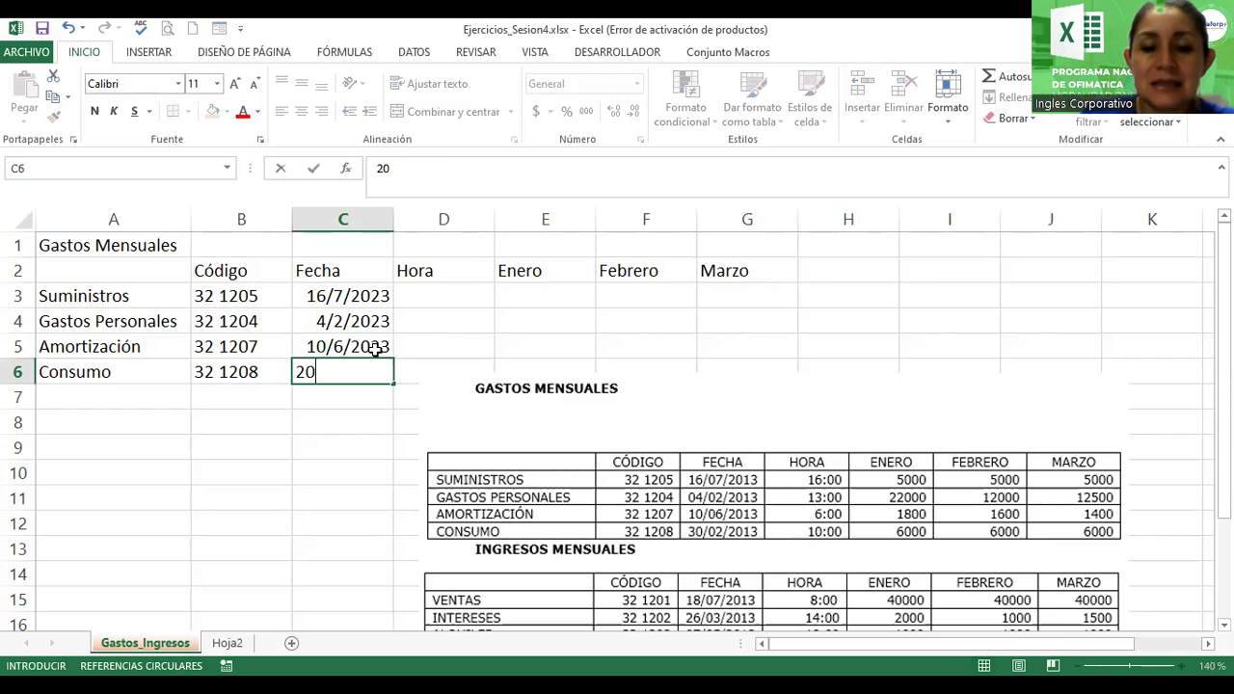
key(BackSpace)
key(BackSpace)
text(30)
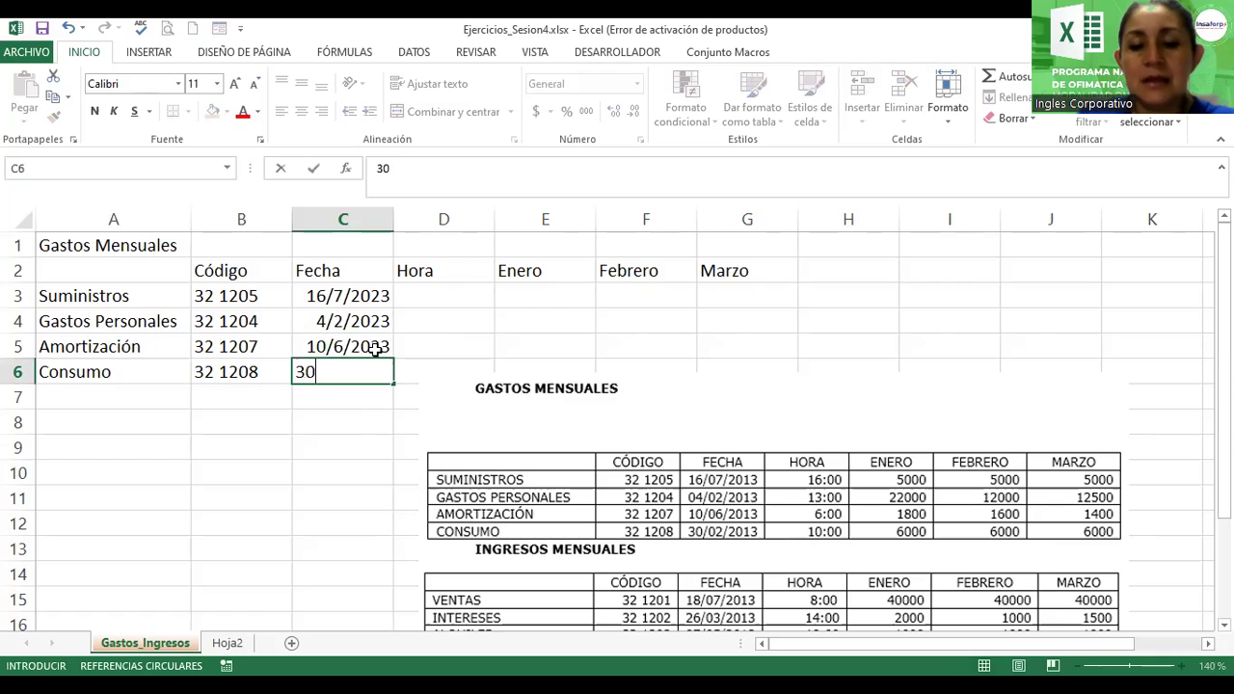
text(/02/)
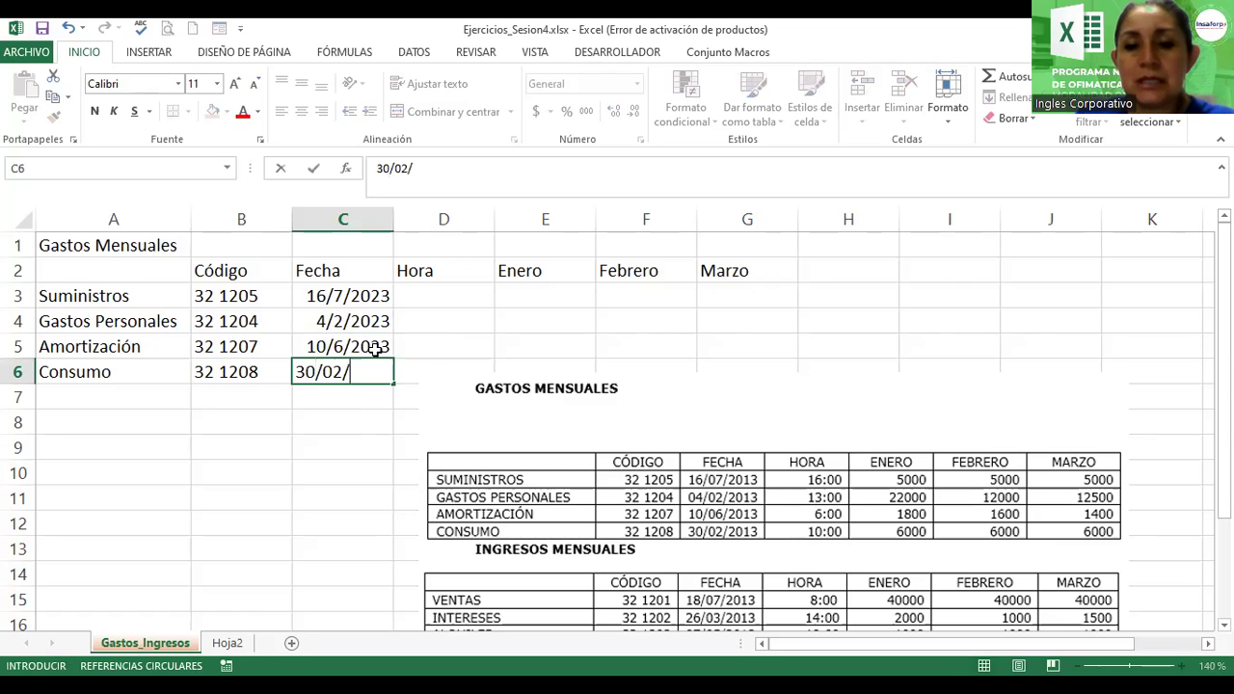
text(2023)
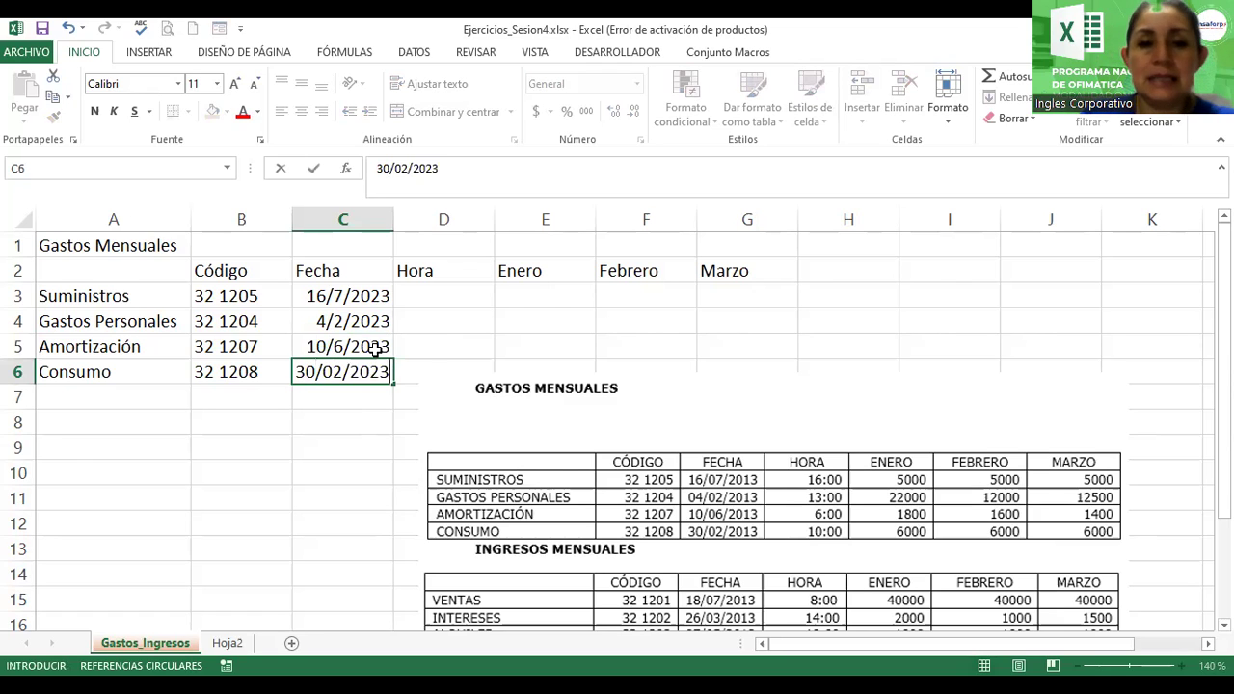
key(Return)
Step: Enter 16:00 and 13:00 as the Suministros and Gastos Personales times in D3:D4
click(439, 285)
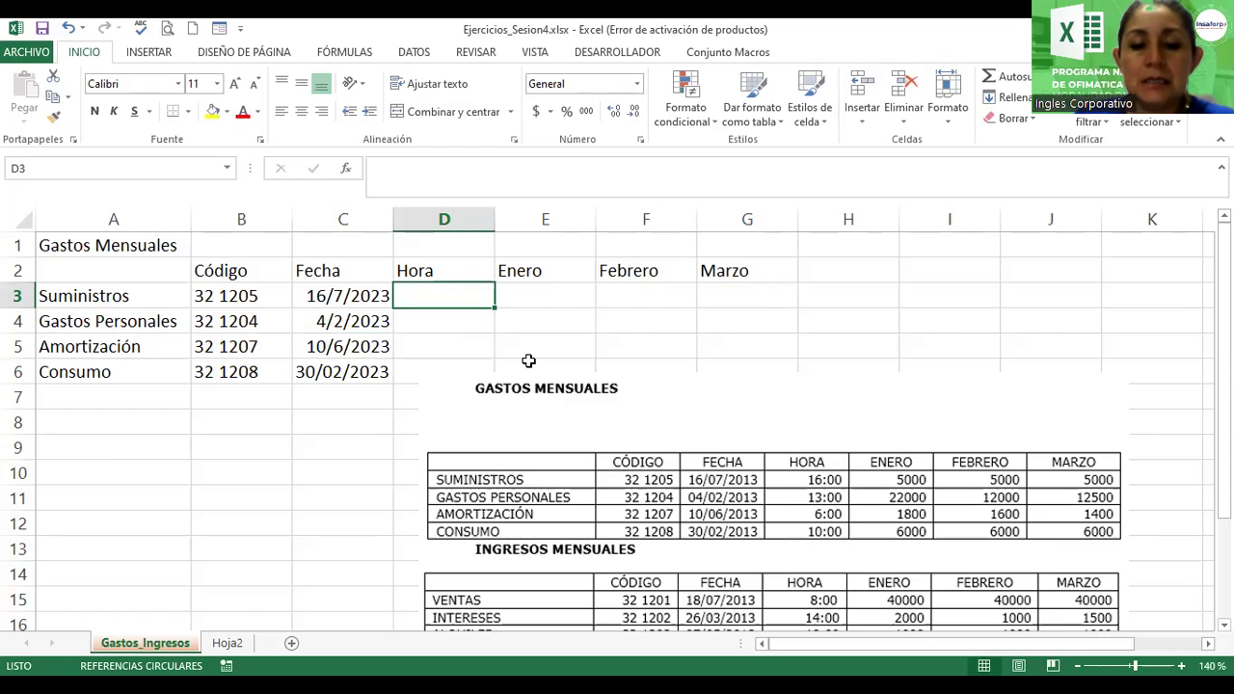
text(16_)
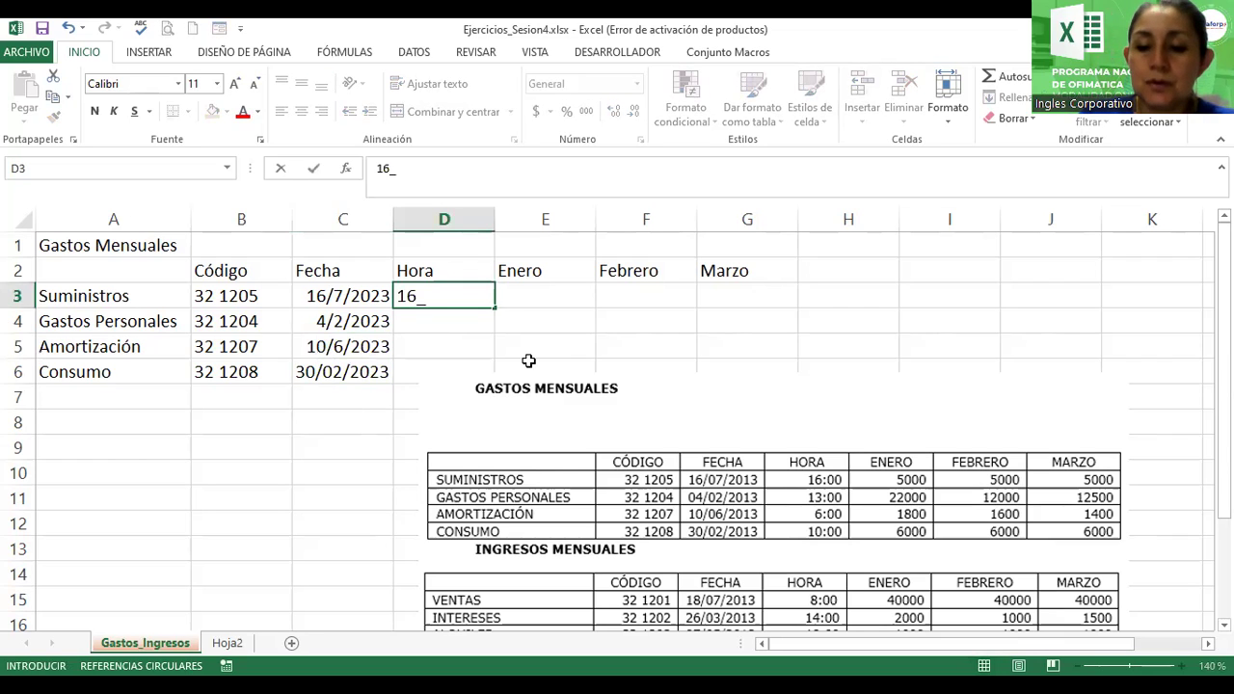
key(BackSpace)
text(:00)
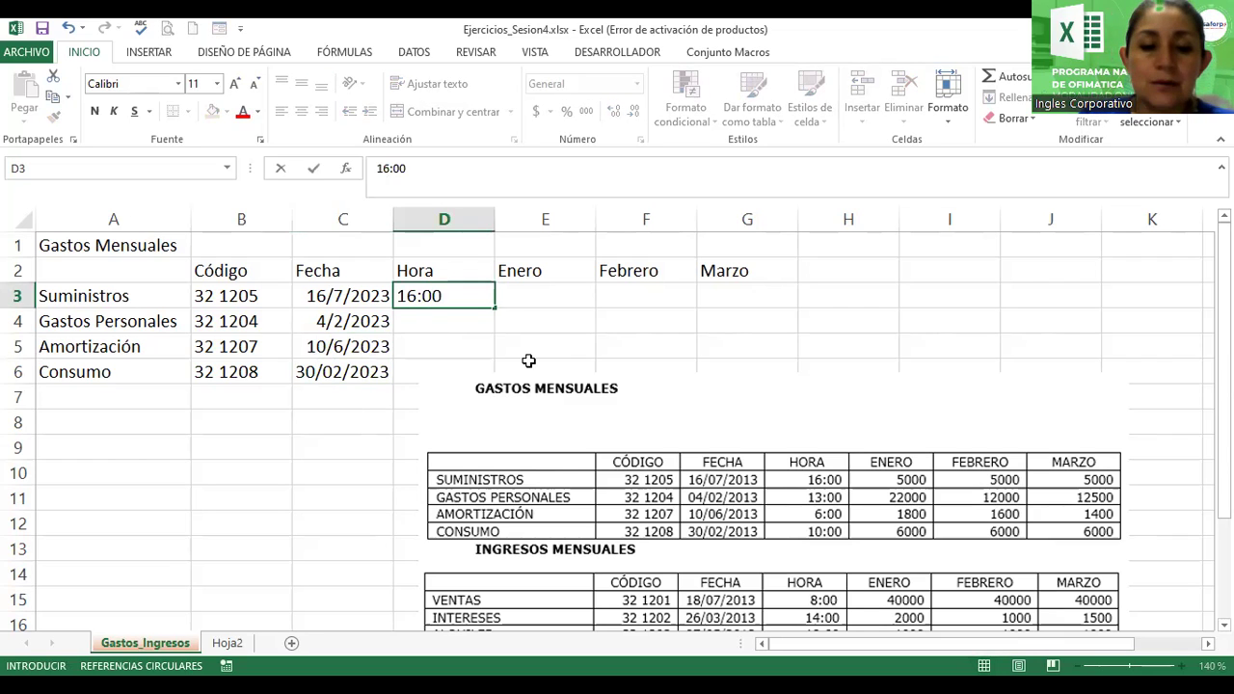
key(Return)
text(13:00)
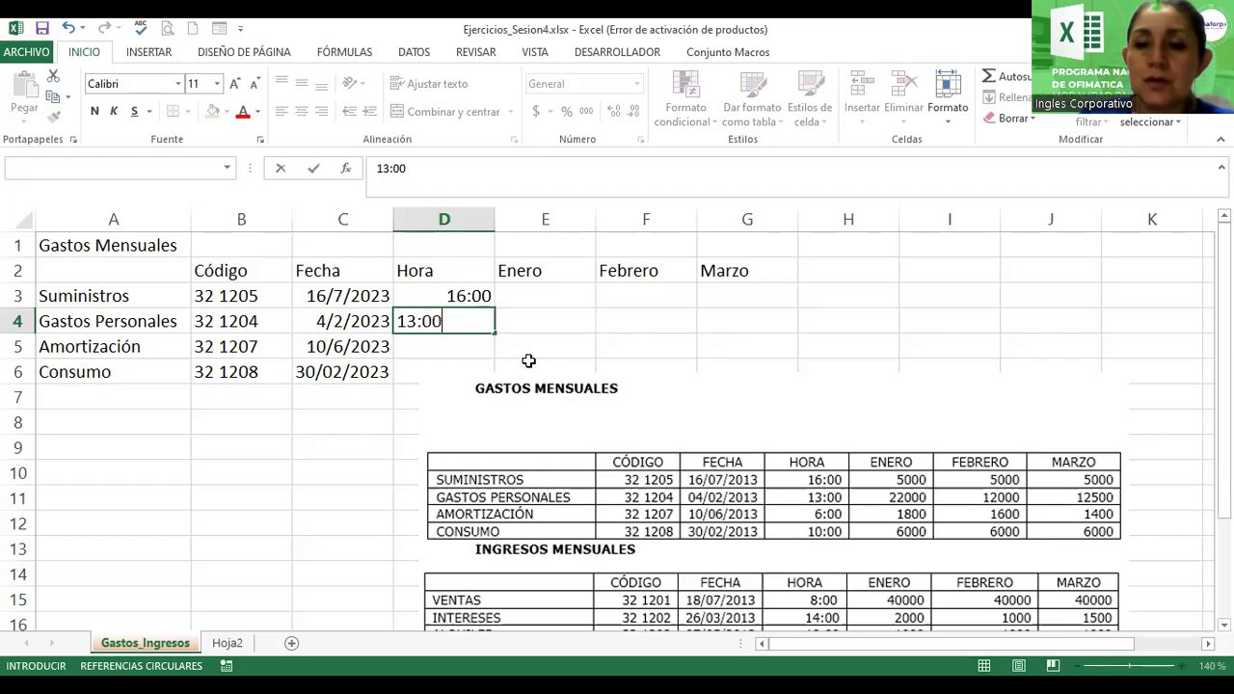
key(Return)
Step: Enter 6:00 and 10:00 in D5:D6, then move the reference picture down off the table
text(6:)
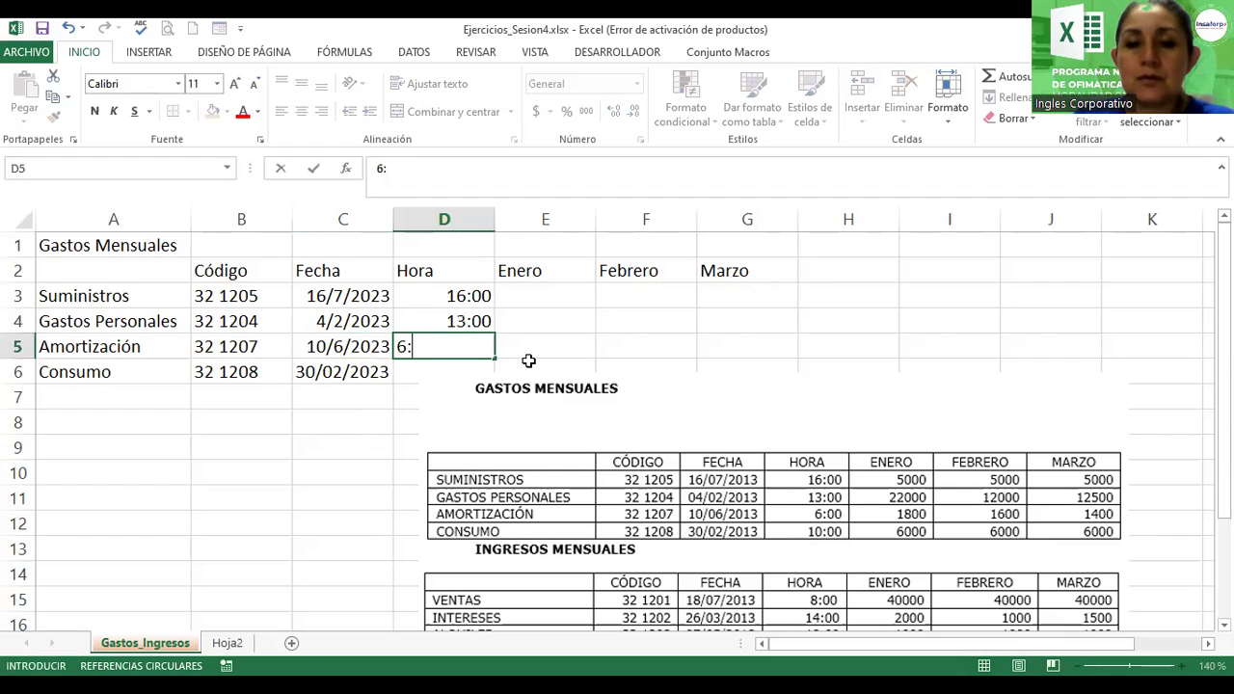
text(00)
key(Return)
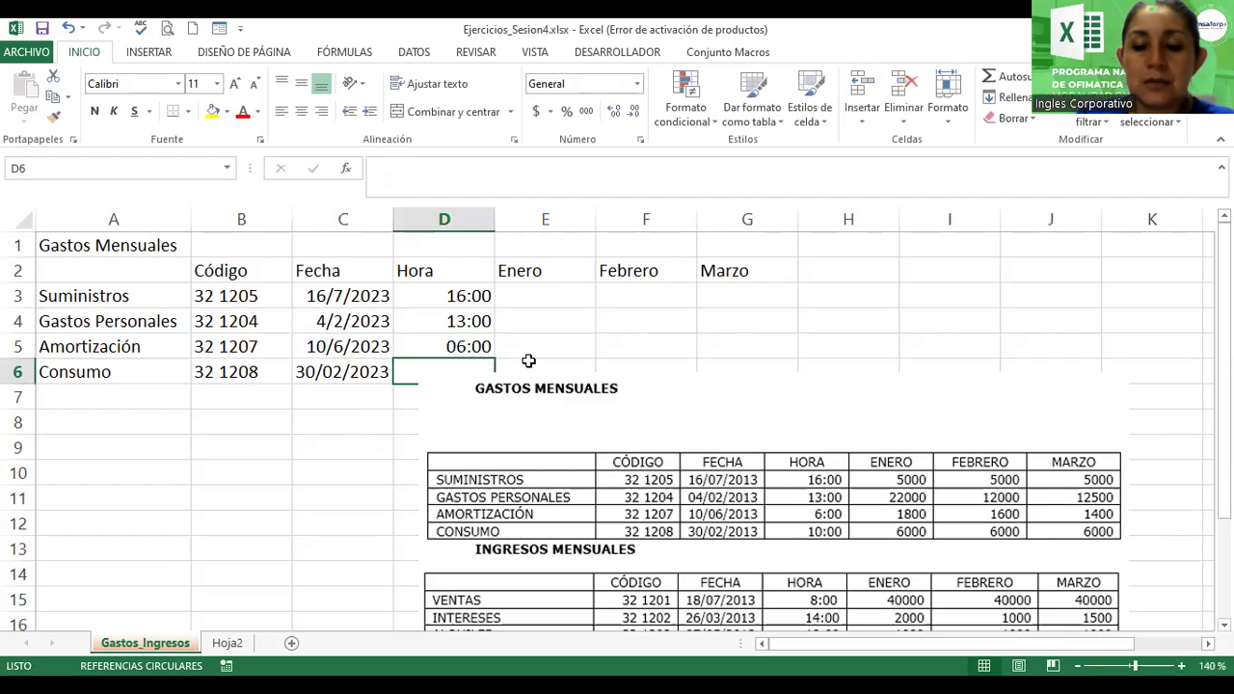
text(10:00)
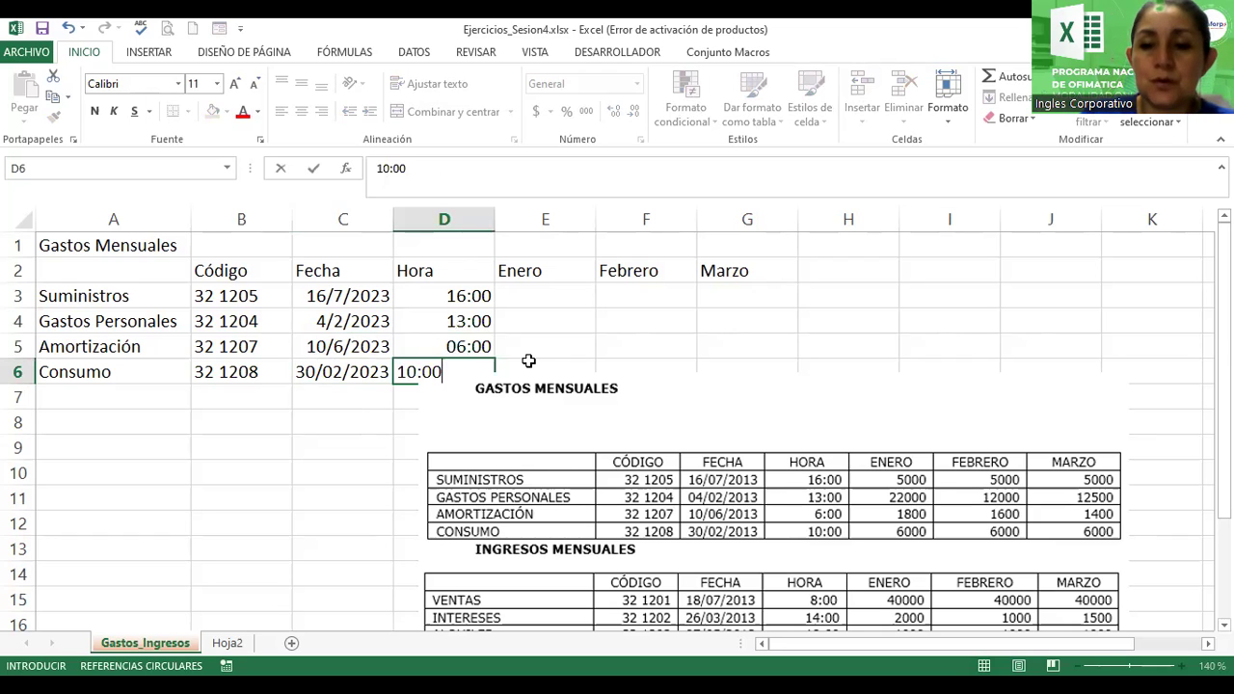
key(Return)
mouse_move(528, 374)
mouse_down()
mouse_move(526, 407)
mouse_move(470, 433)
mouse_up()
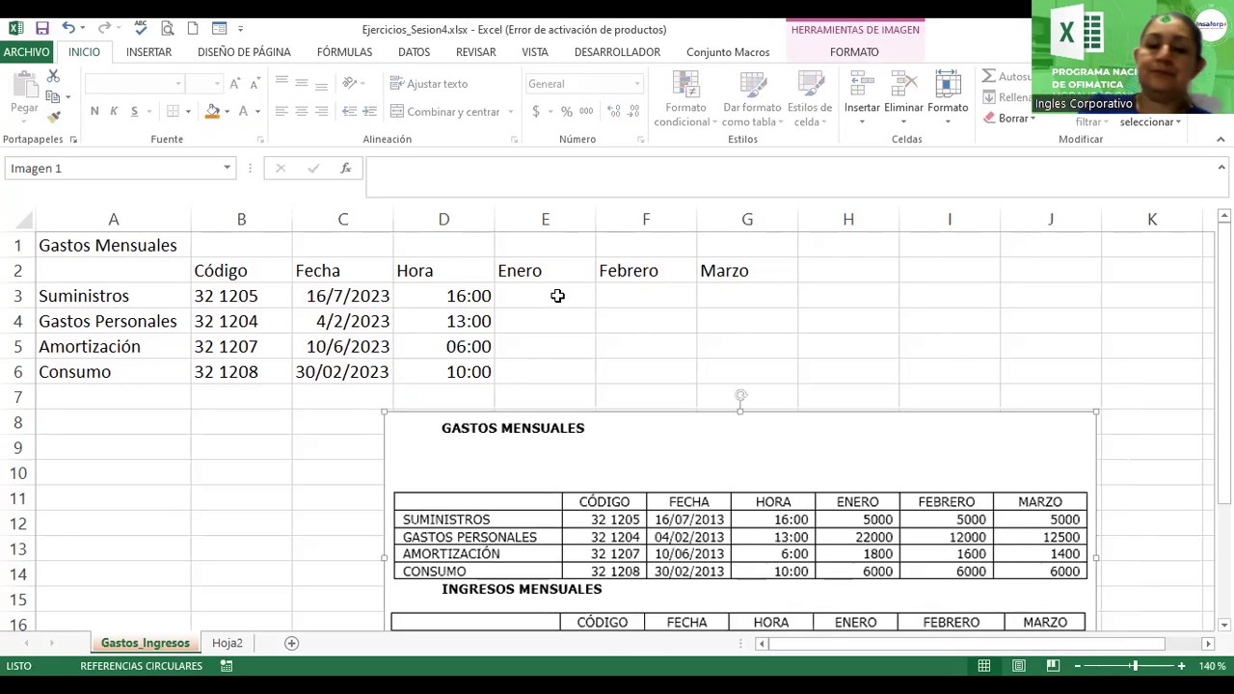
click(558, 296)
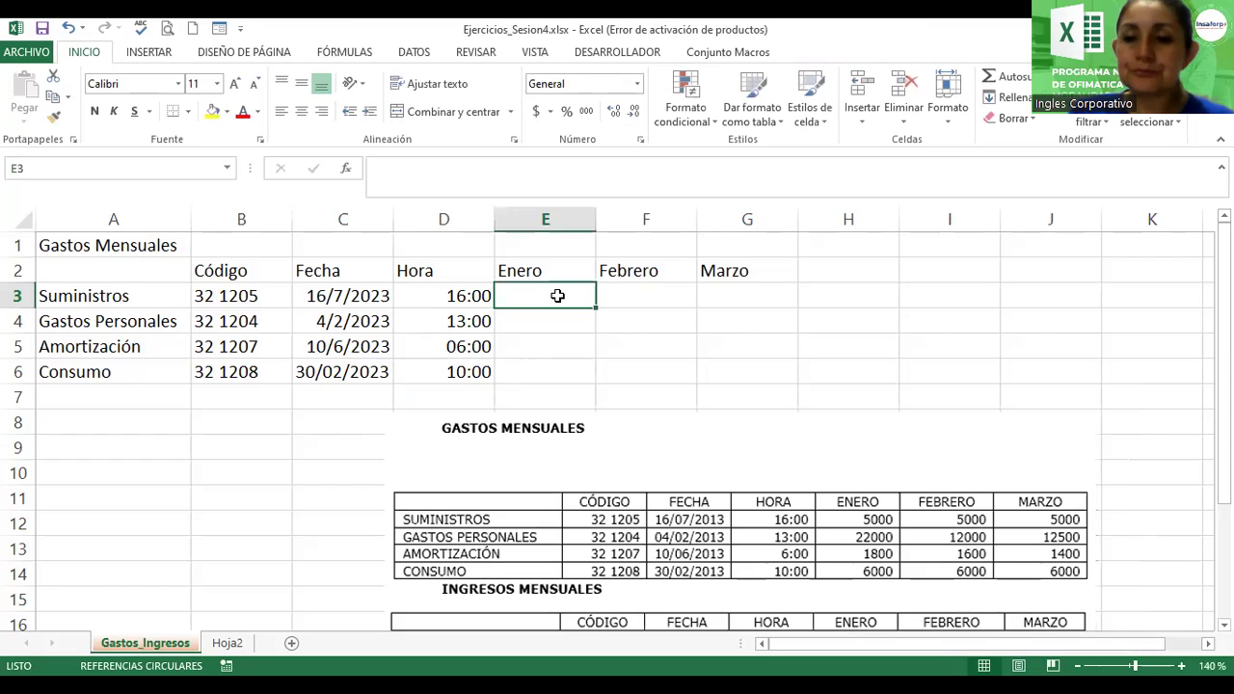
Step: Fill the Enero column E3:E6 with 5000, 22000, 1800 and 6000
text(500)
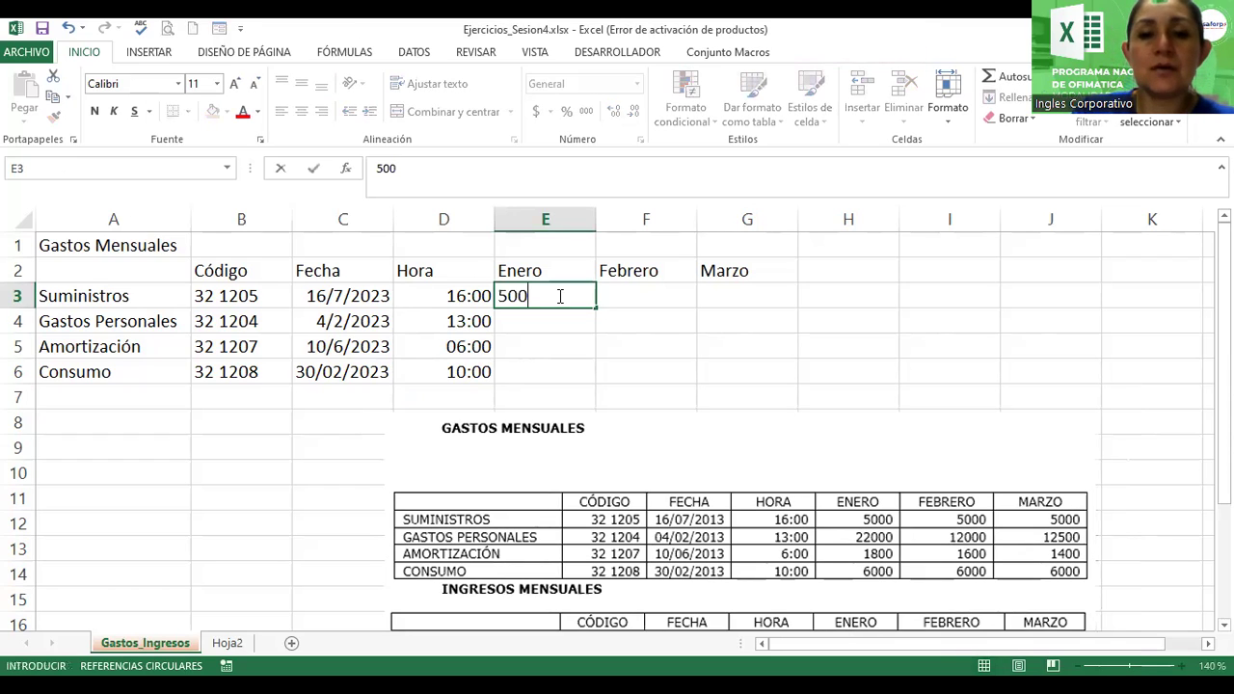
text(0)
key(Return)
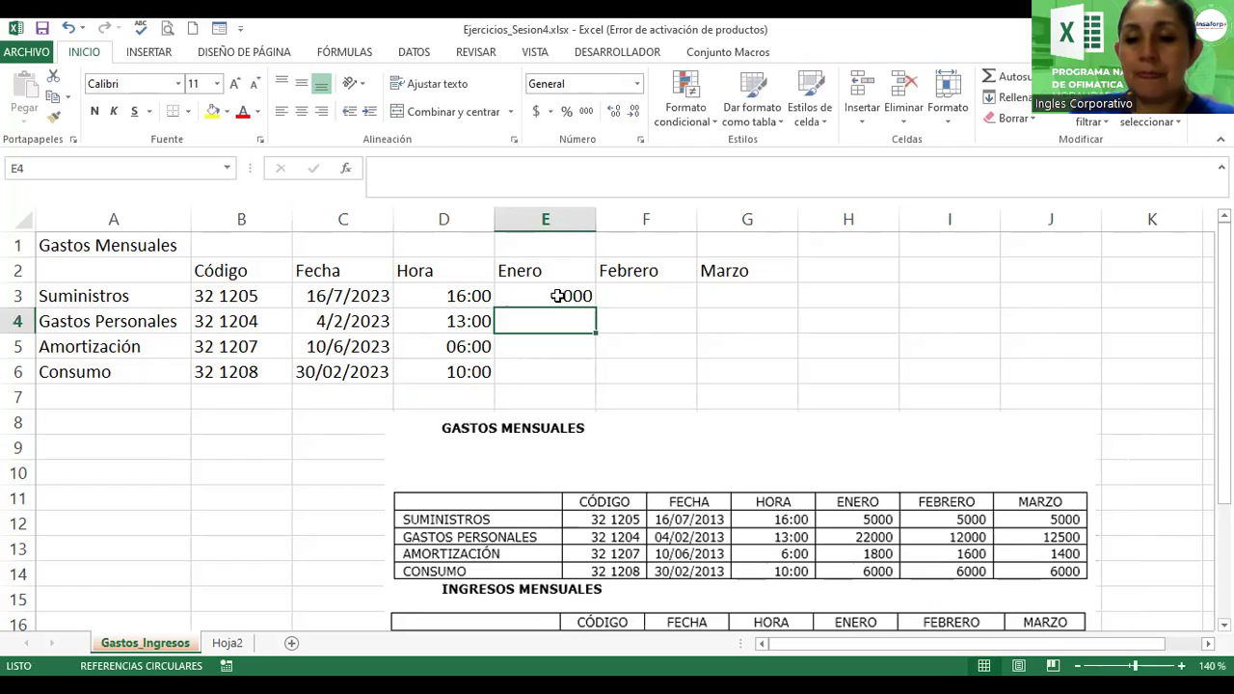
text(22)
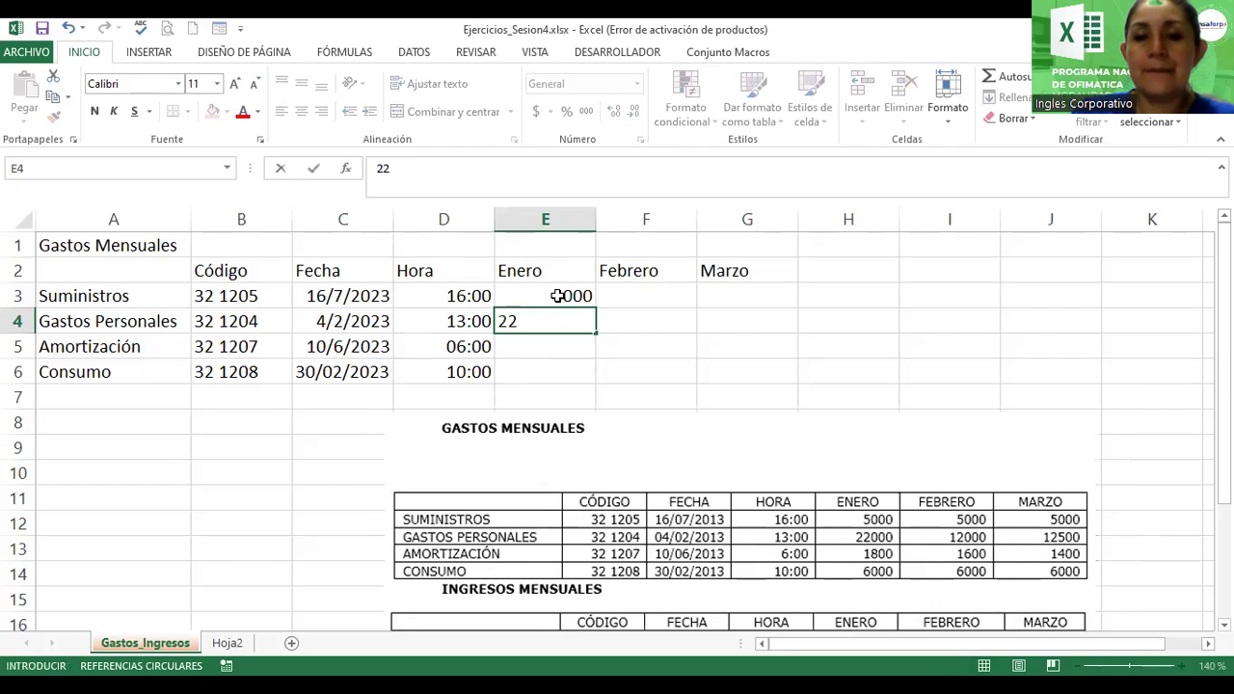
text(000)
key(ctrl+Return)
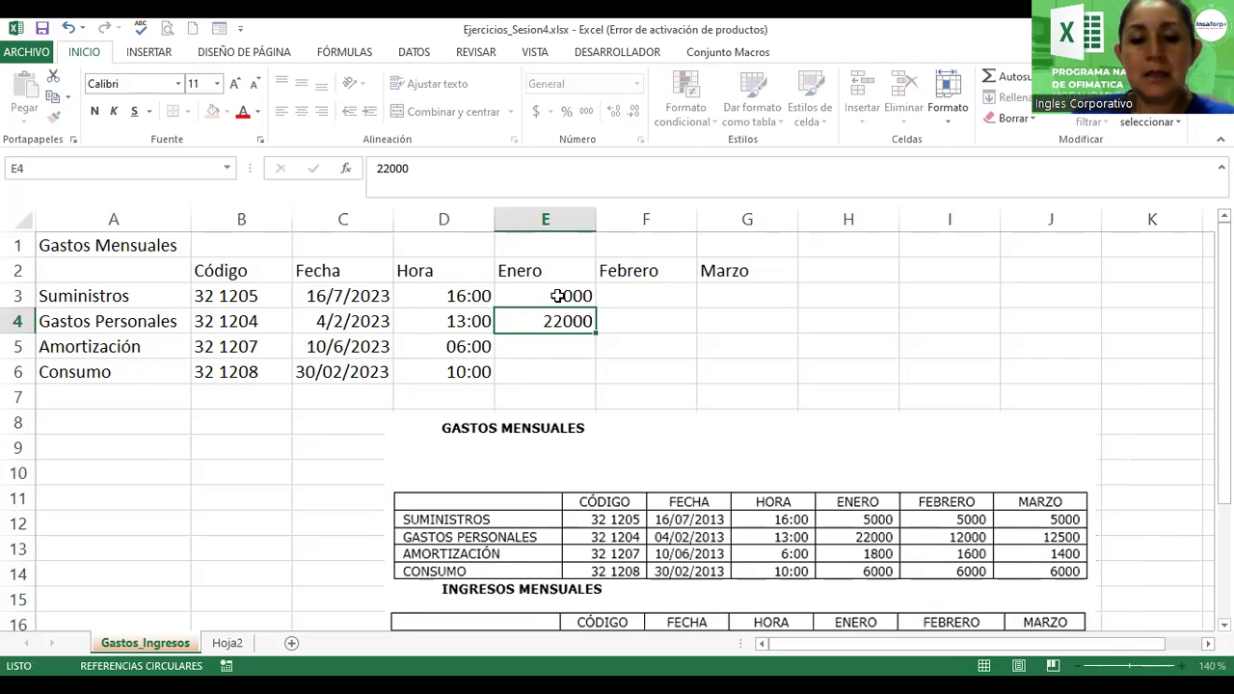
key(Down)
text(1800)
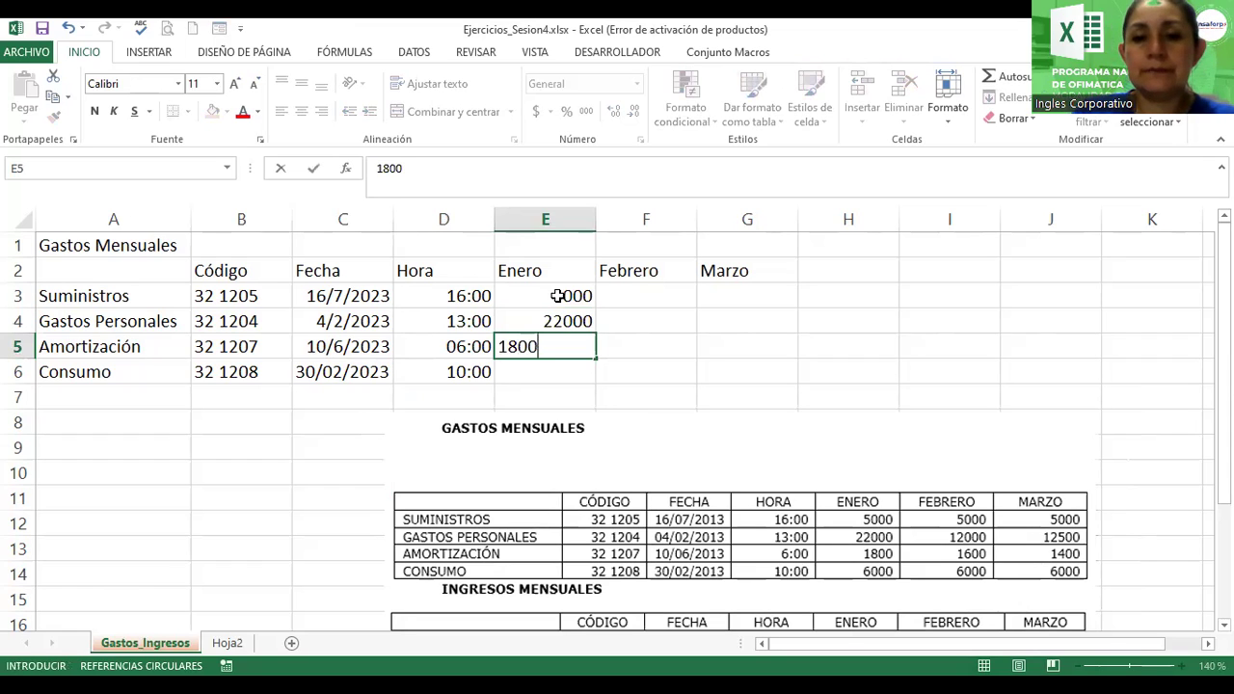
key(Return)
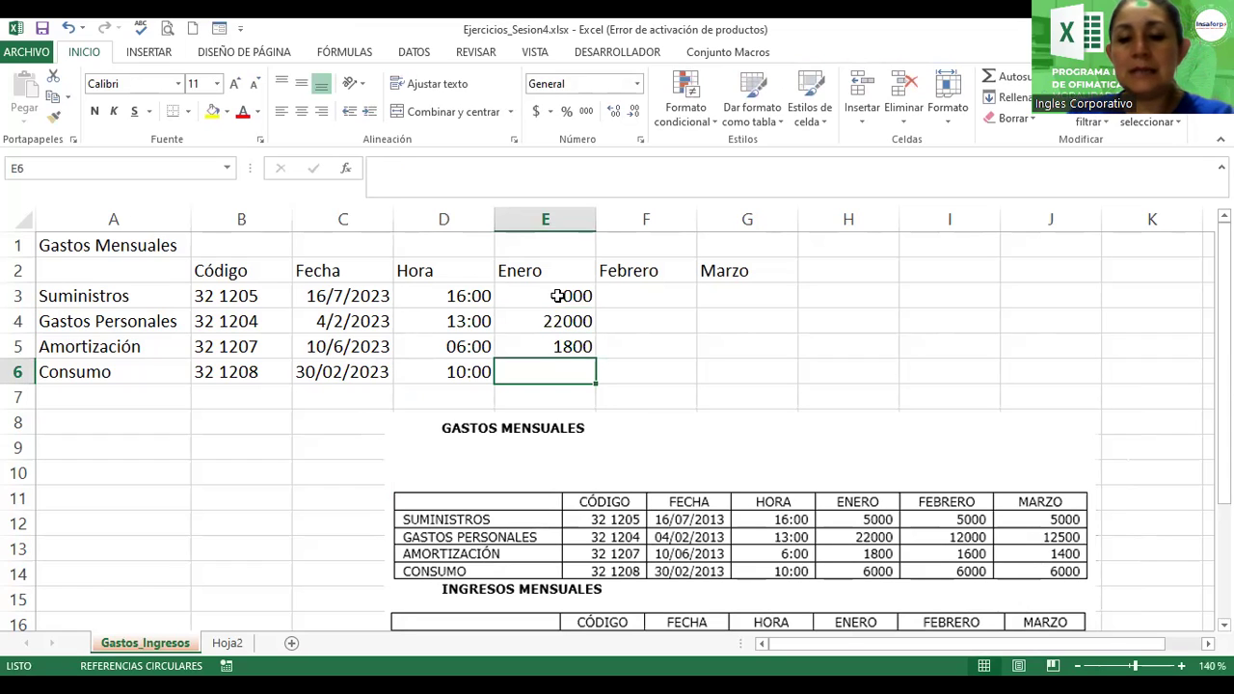
text(6000)
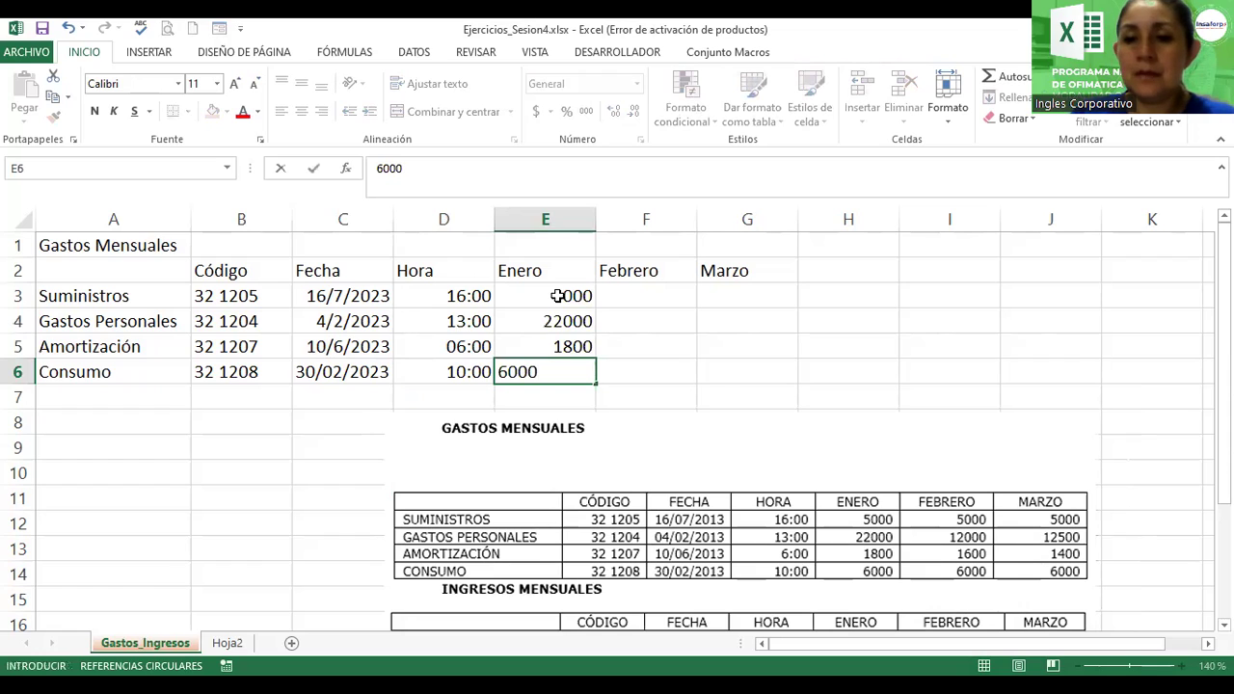
Step: Fill the Febrero column F3:F6 with 5000, 12000, 1600 and 6000
click(644, 299)
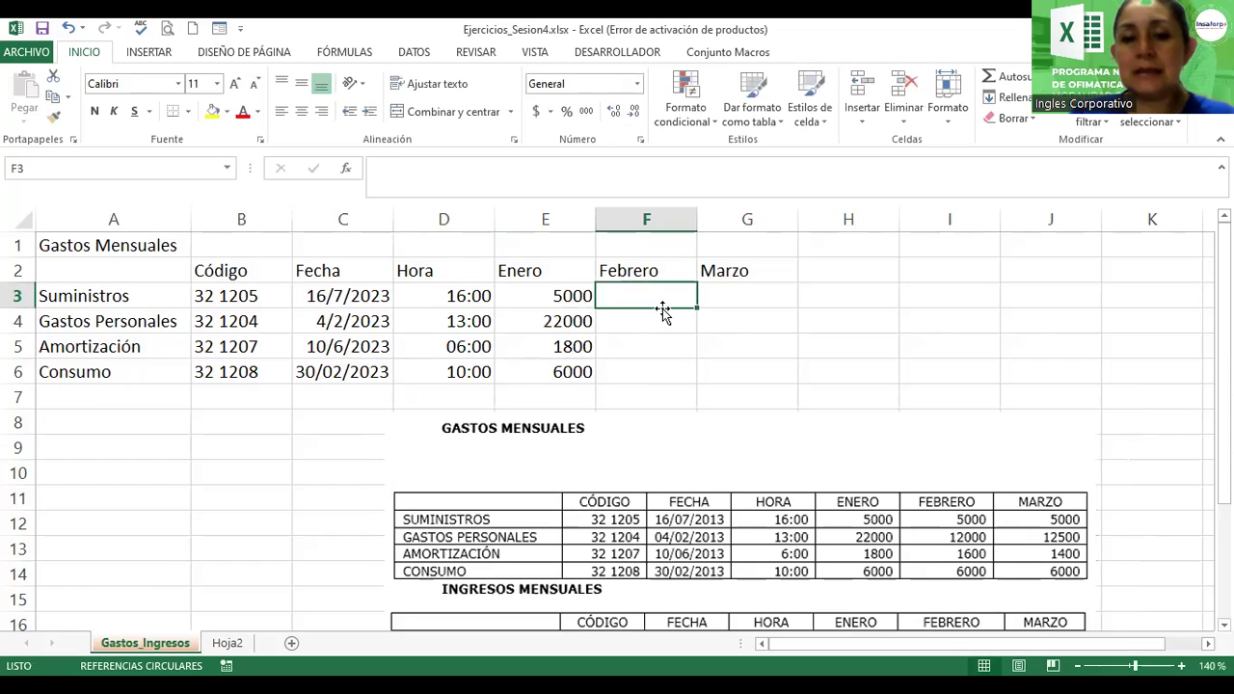
text(5000)
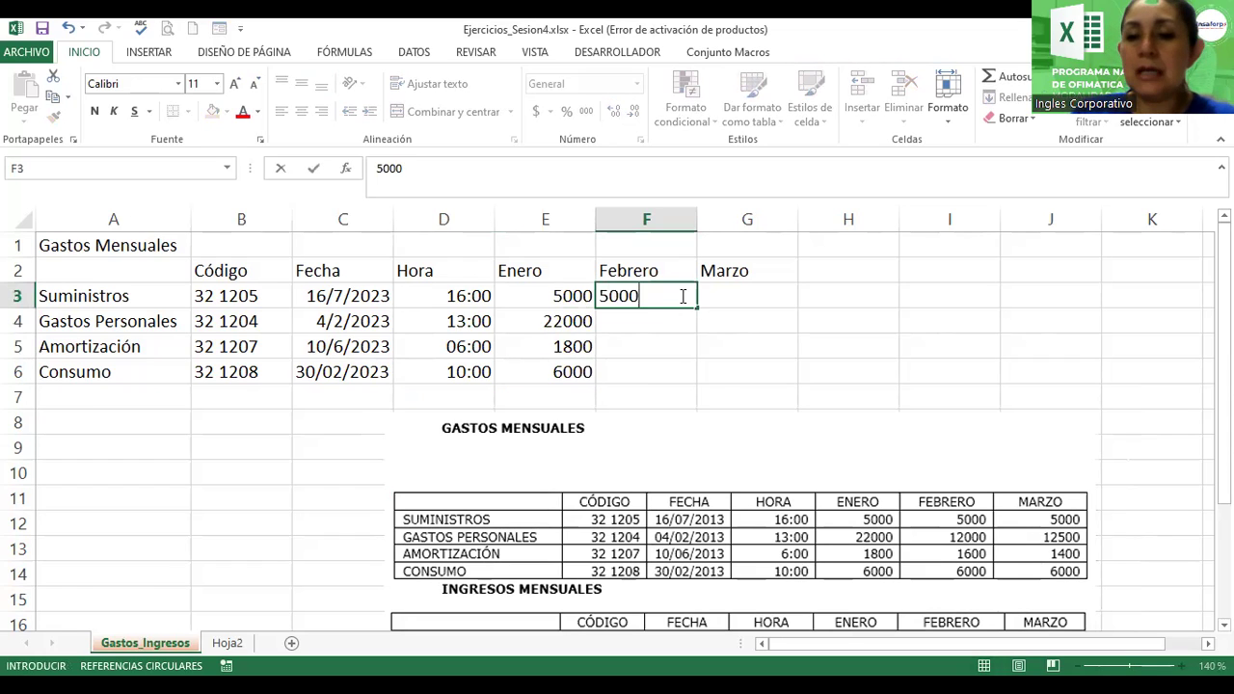
key(Return)
text(1200)
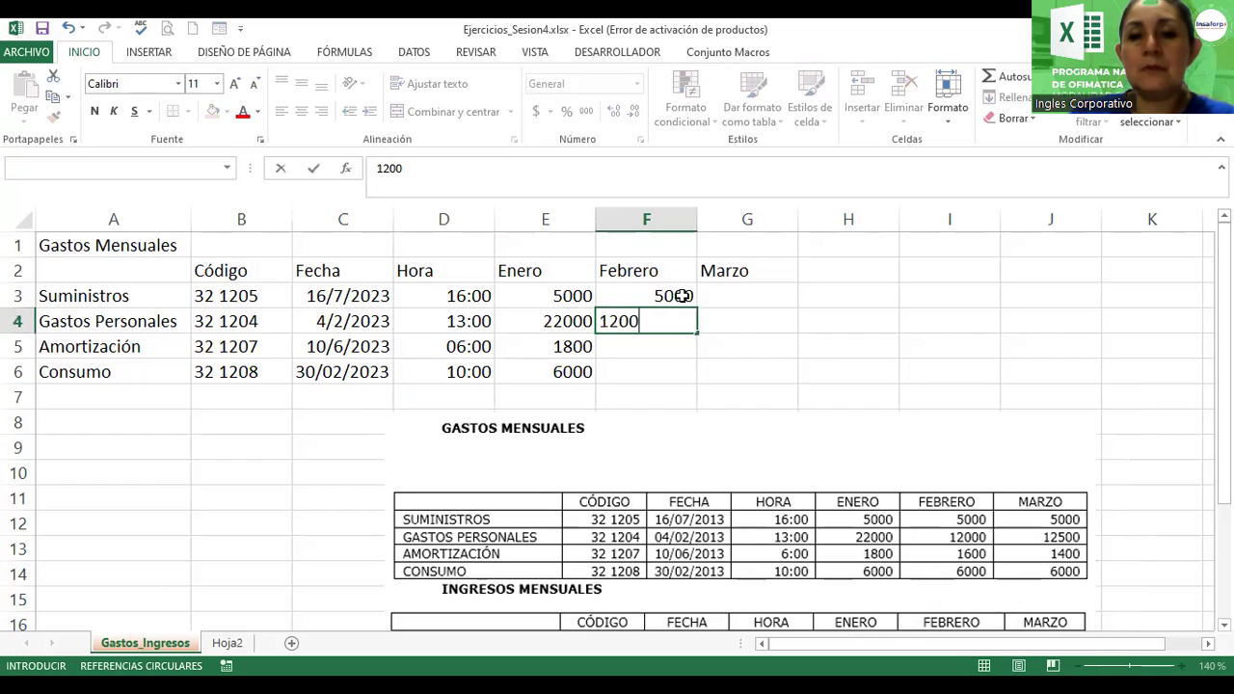
text(0)
key(Return)
text(1)
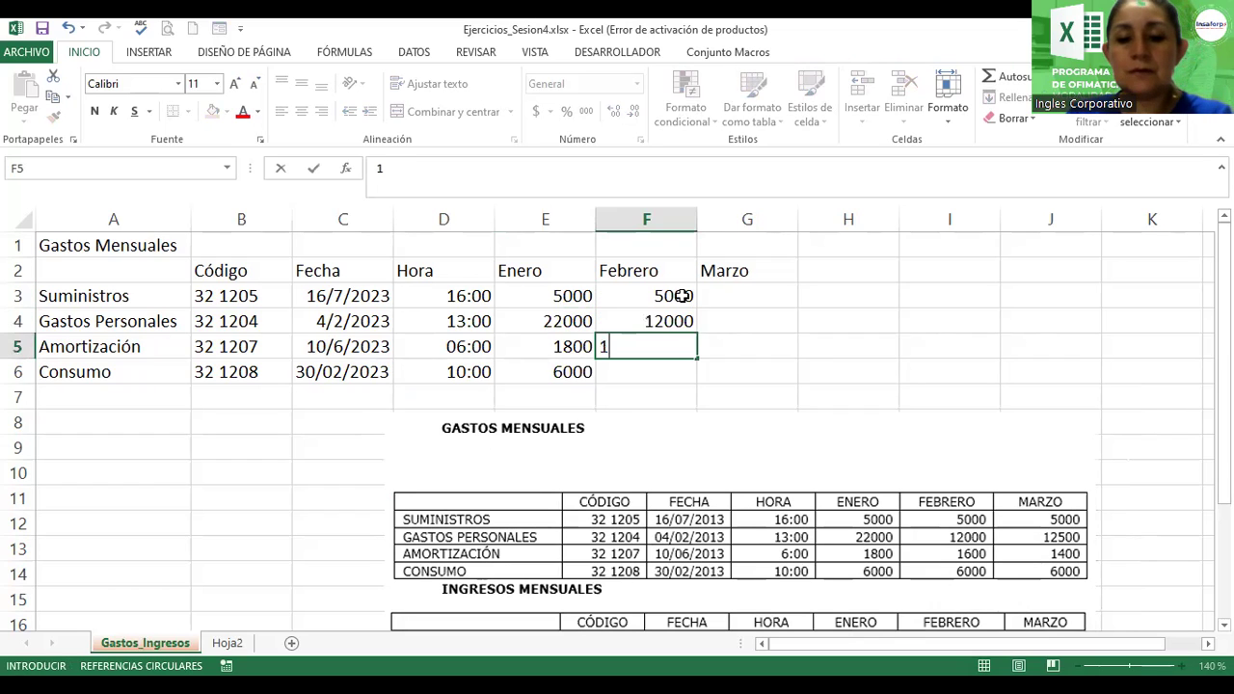
text(600)
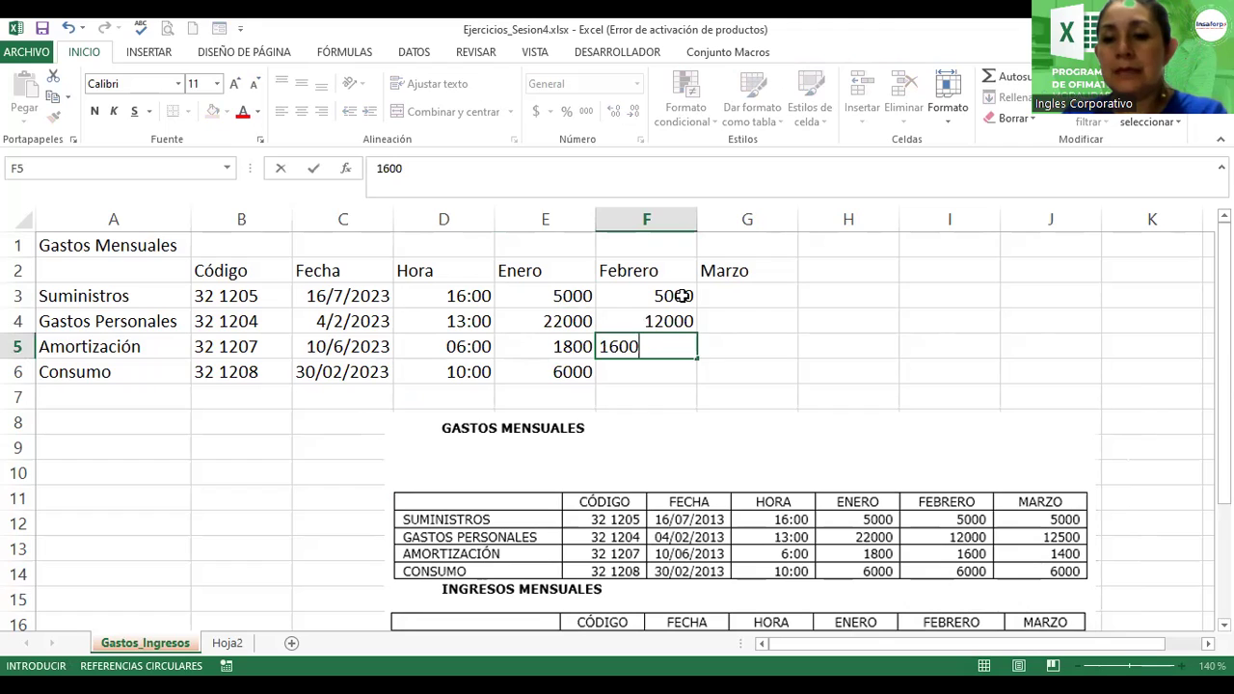
key(Return)
text(6000)
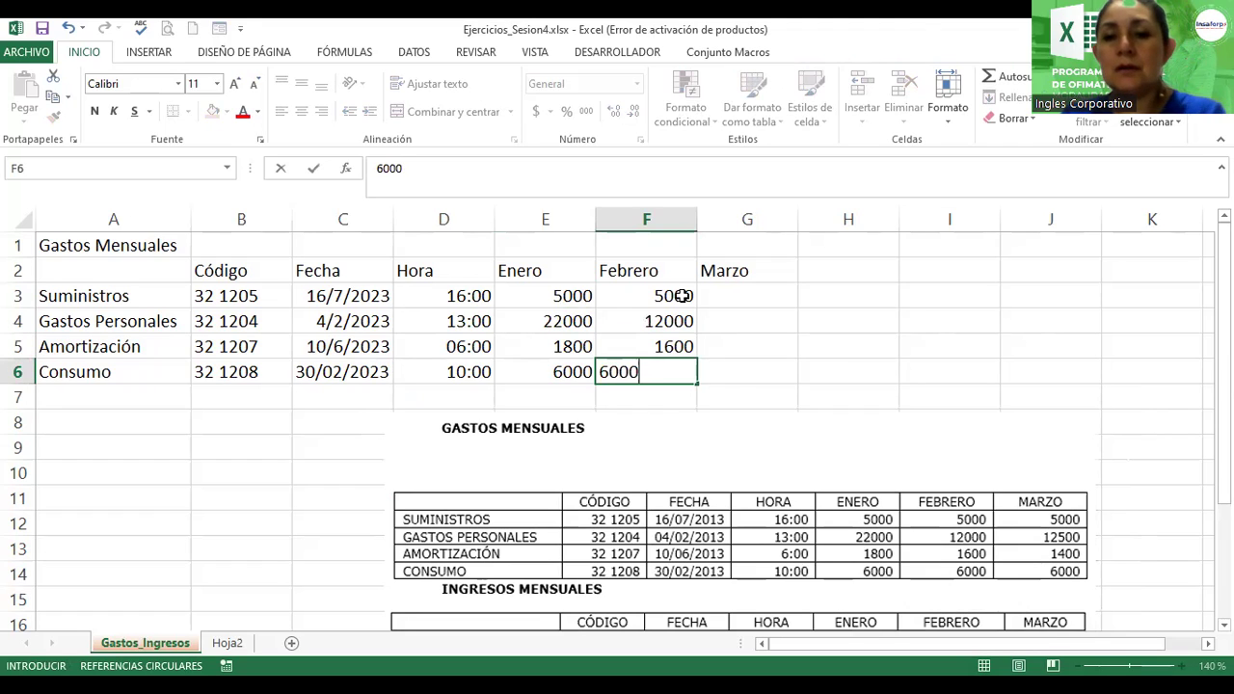
key(Return)
Step: Fill the Marzo column G3:G6 with 5000, 1250, 1400 and 6000
click(714, 296)
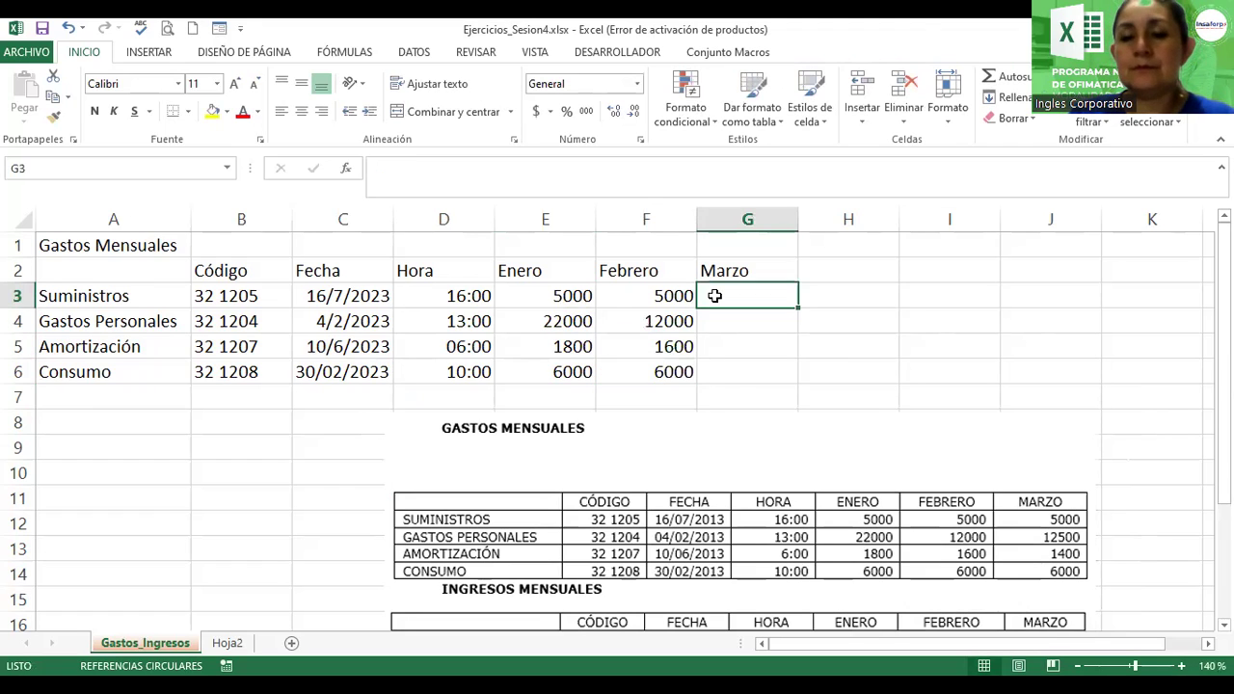
text(500)
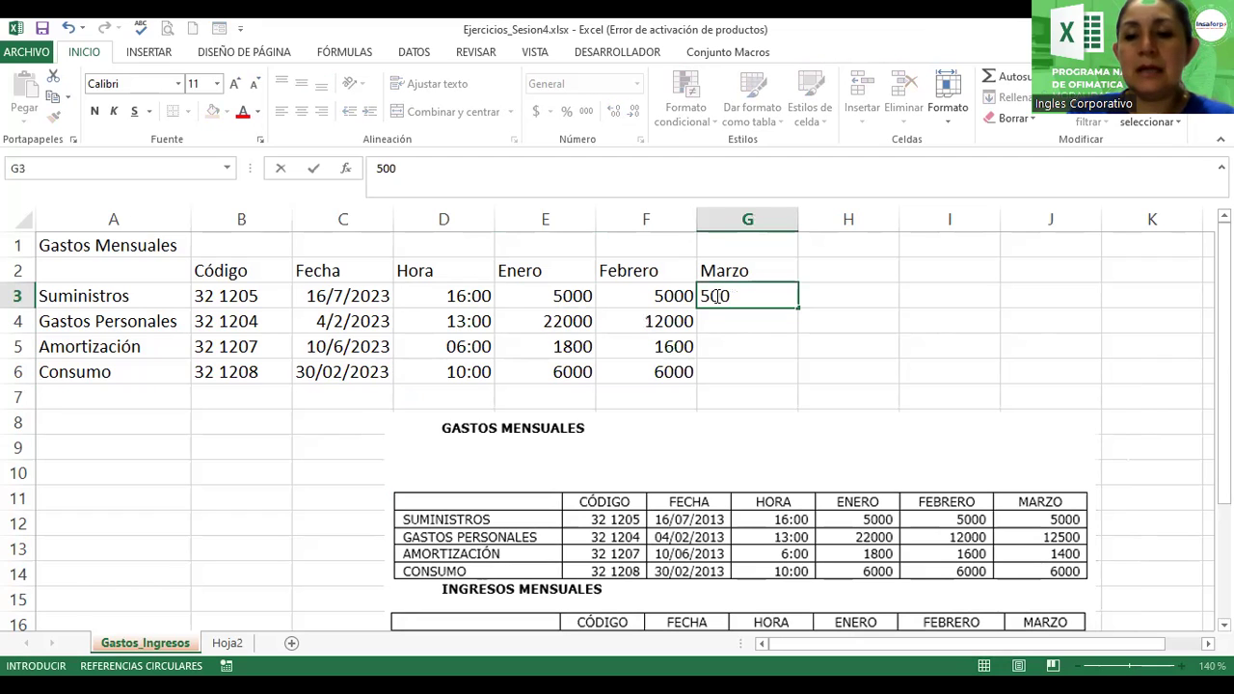
text(0)
key(ctrl+Return)
key(Return)
text(125)
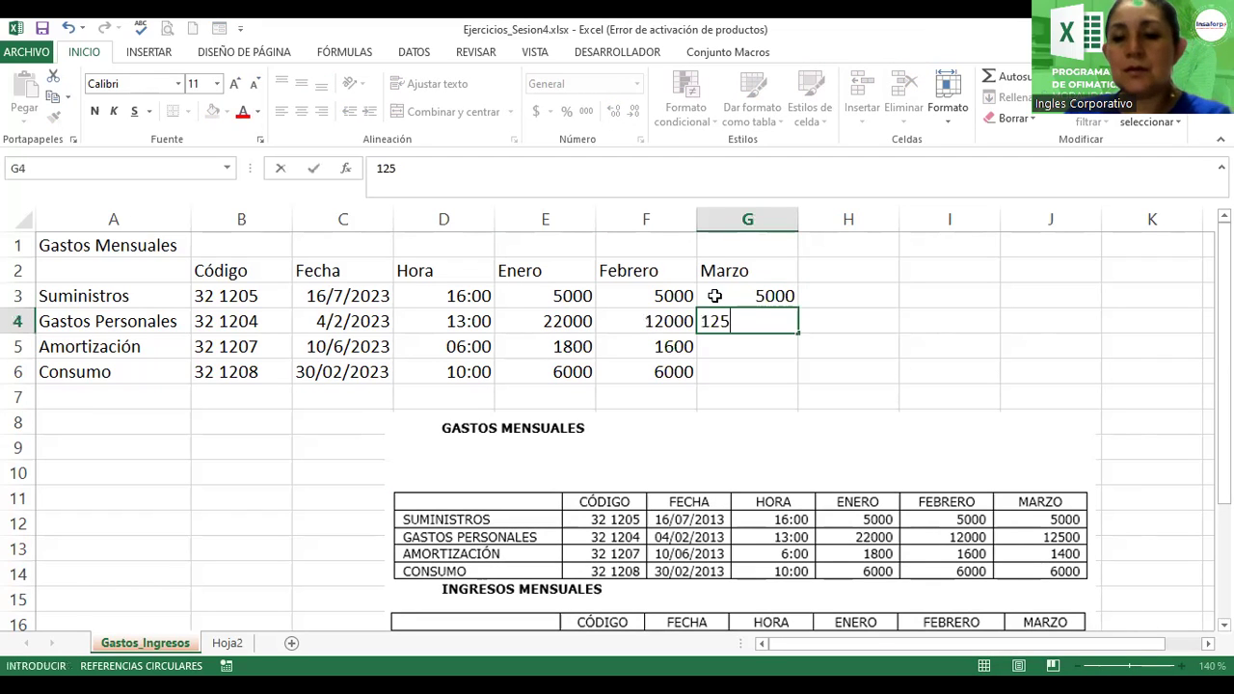
text(0)
key(Return)
text(14)
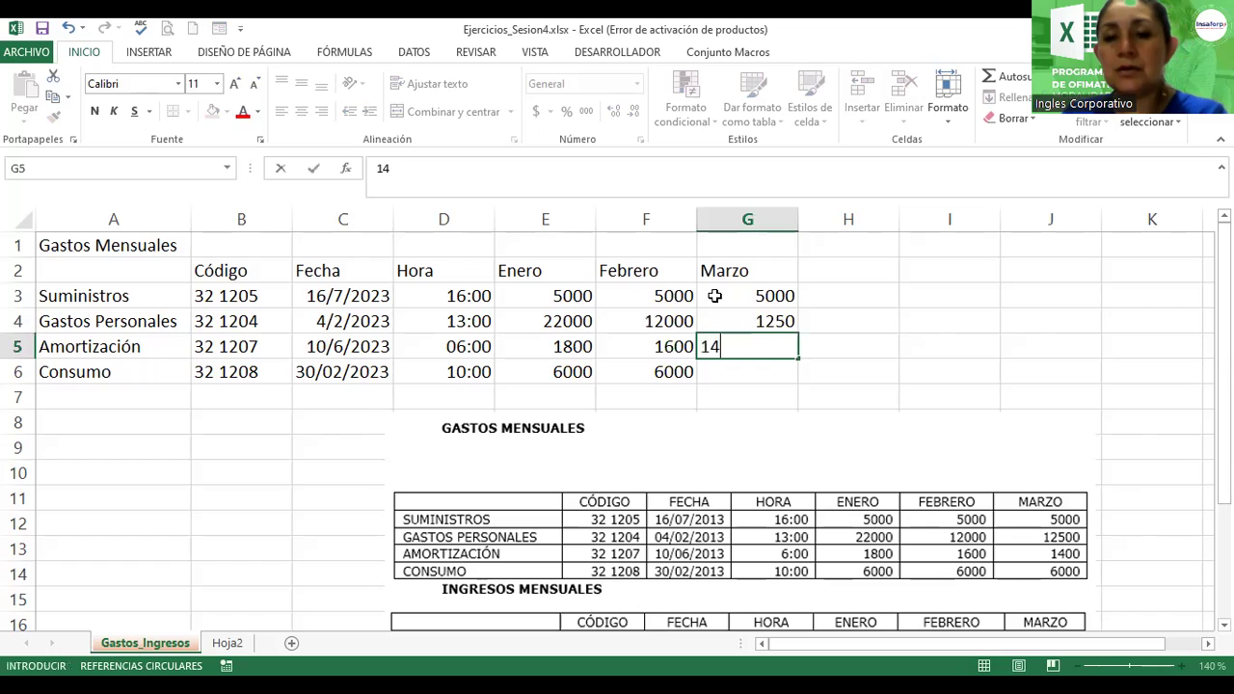
text(00)
key(Return)
text(60)
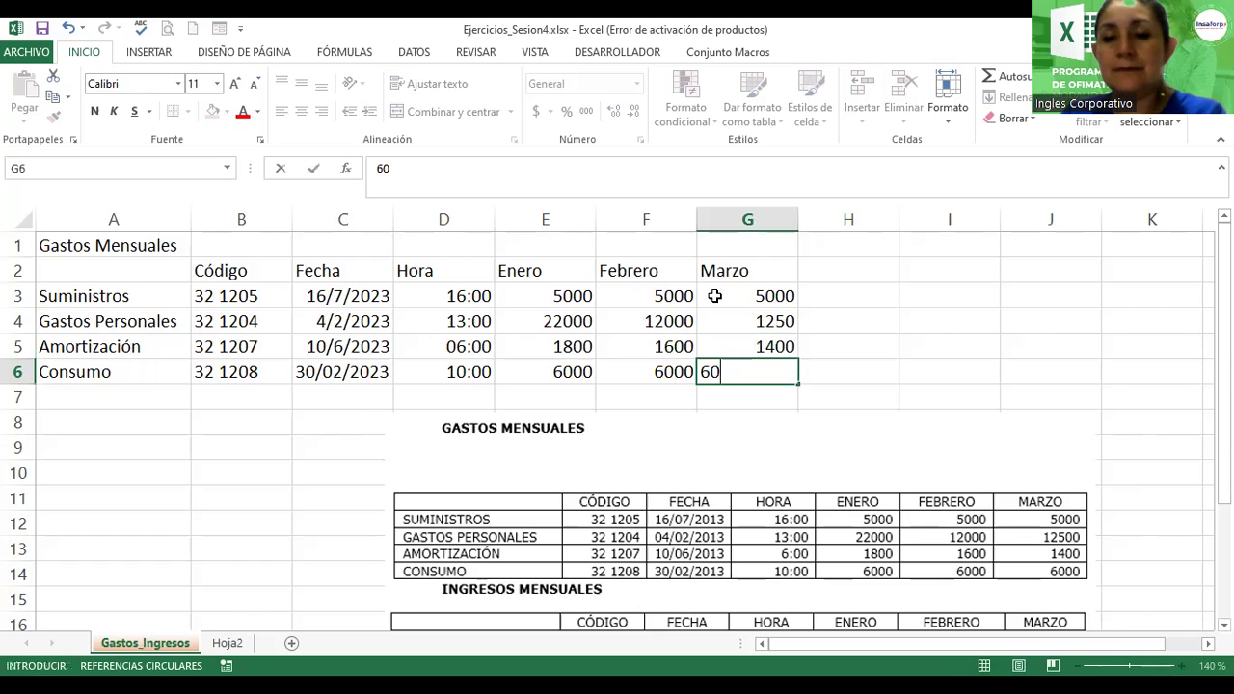
text(00)
key(Return)
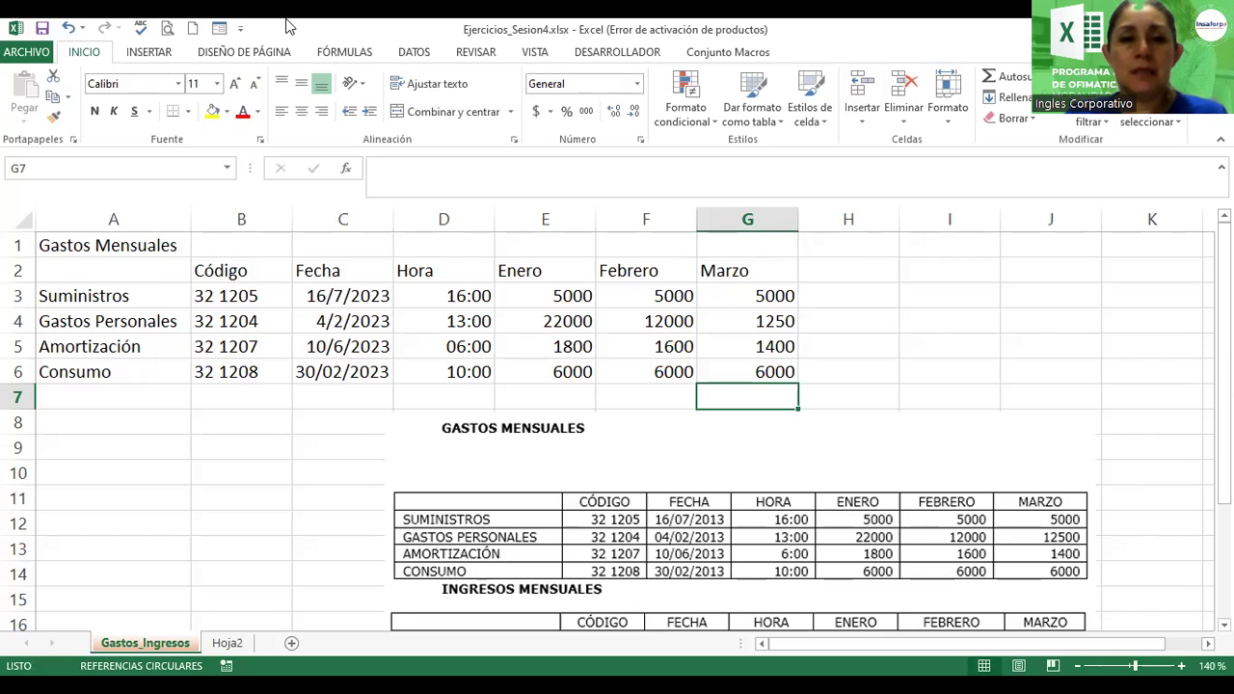
key(alt+Tab)
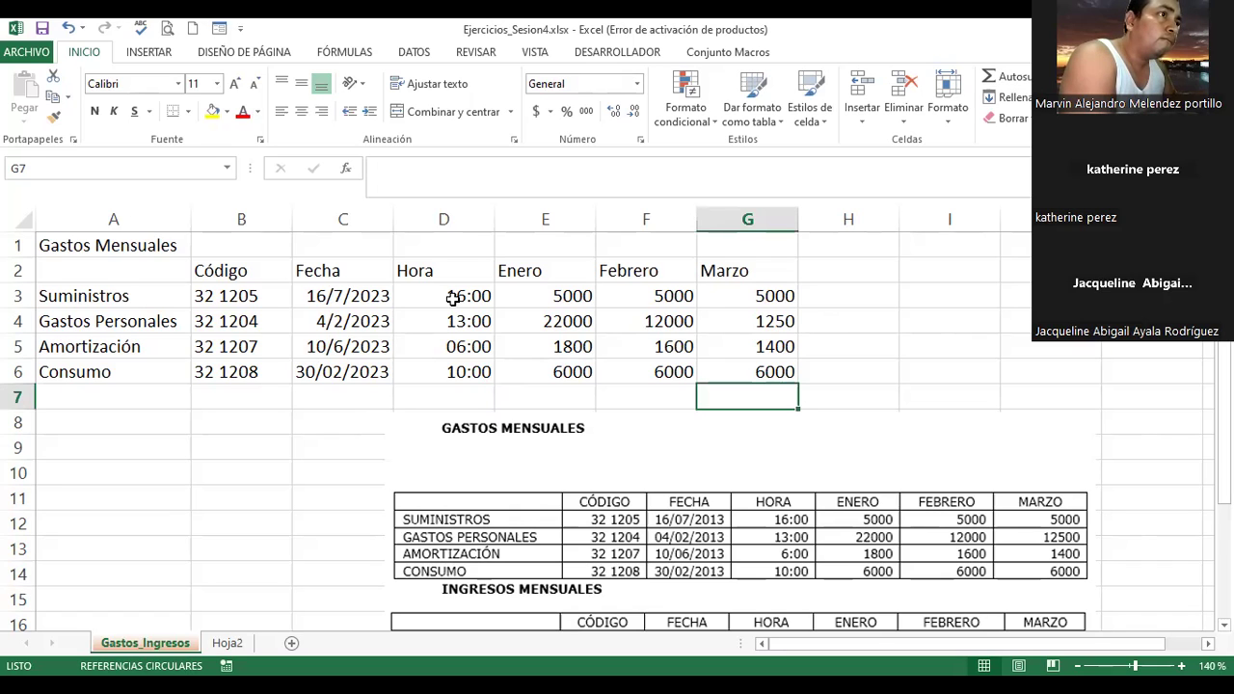
Step: Apply the dollar Accounting number format to the amounts in E3:G6
click(552, 296)
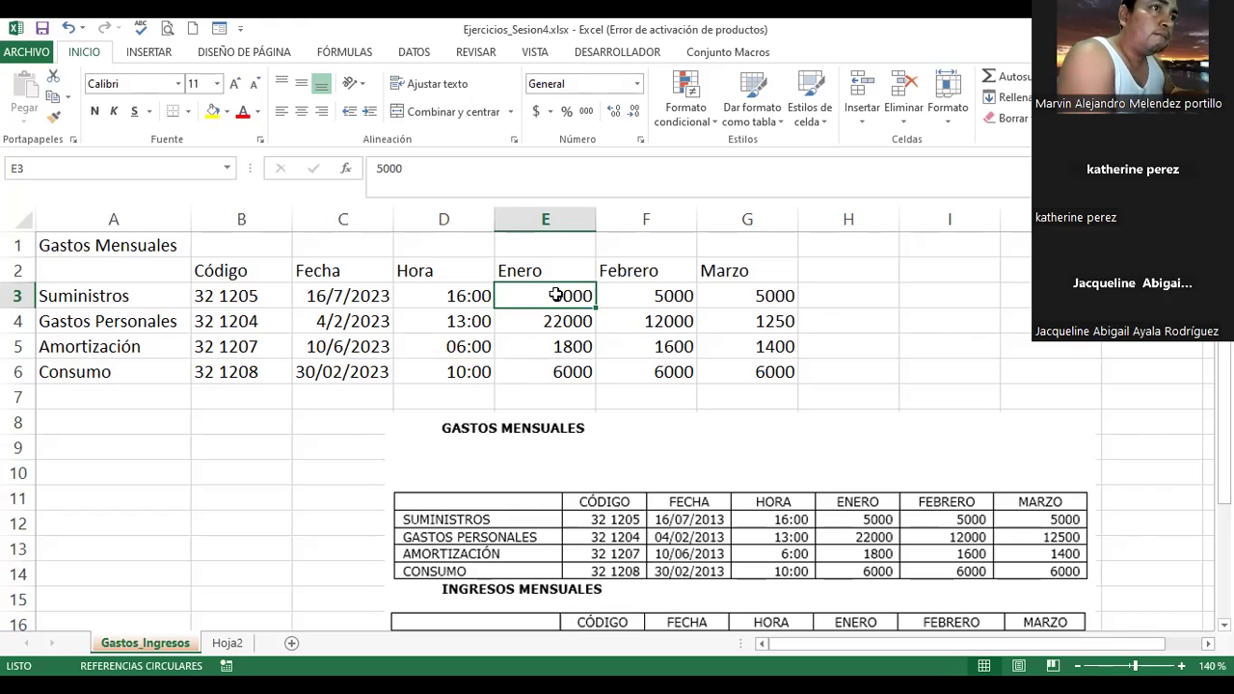
drag(664, 295, 718, 357)
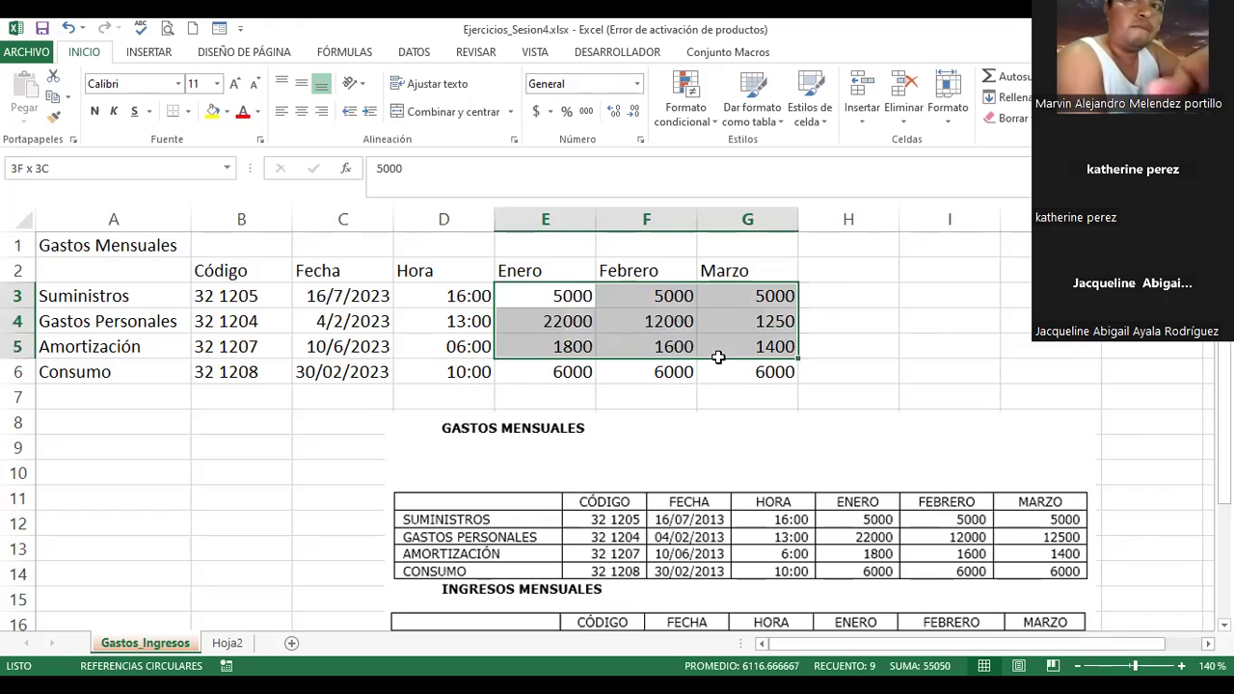
drag(718, 358, 701, 374)
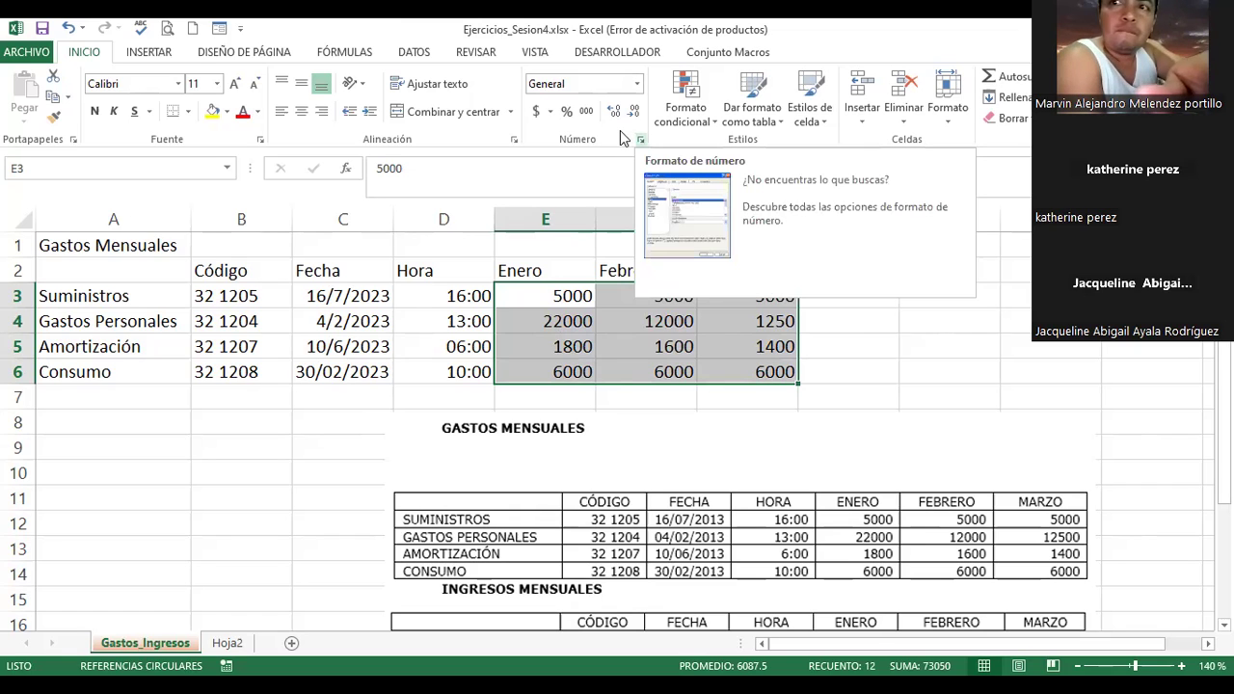
click(551, 112)
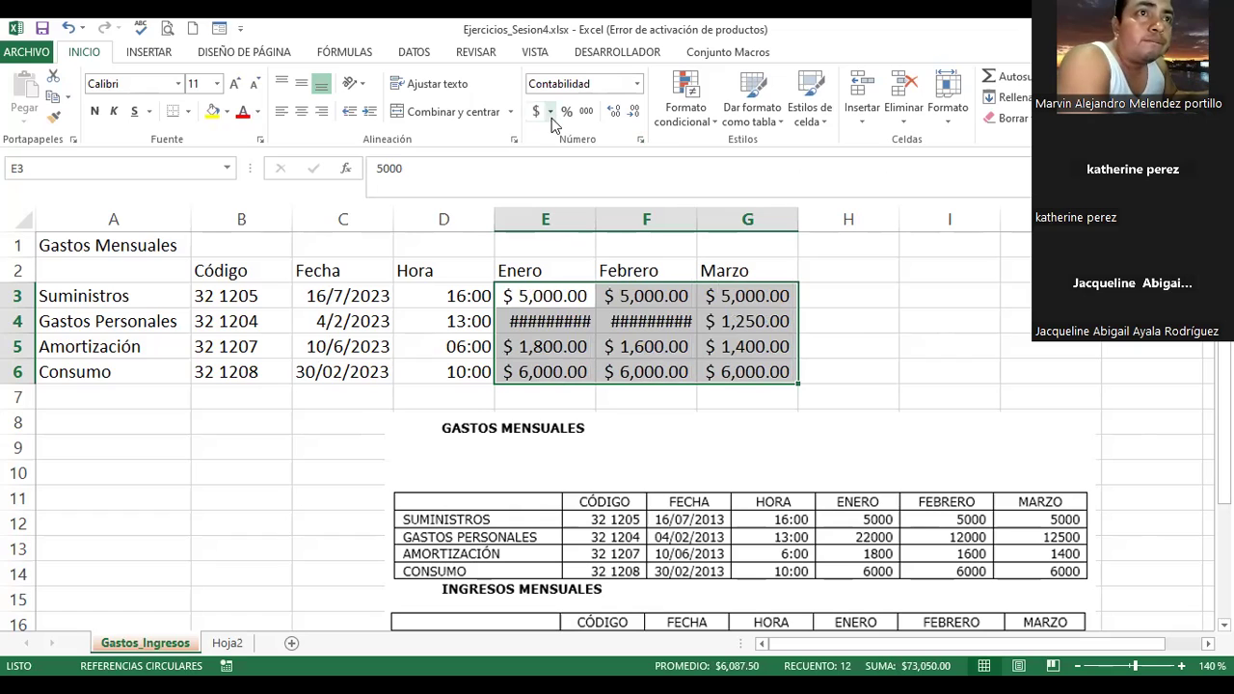
click(551, 112)
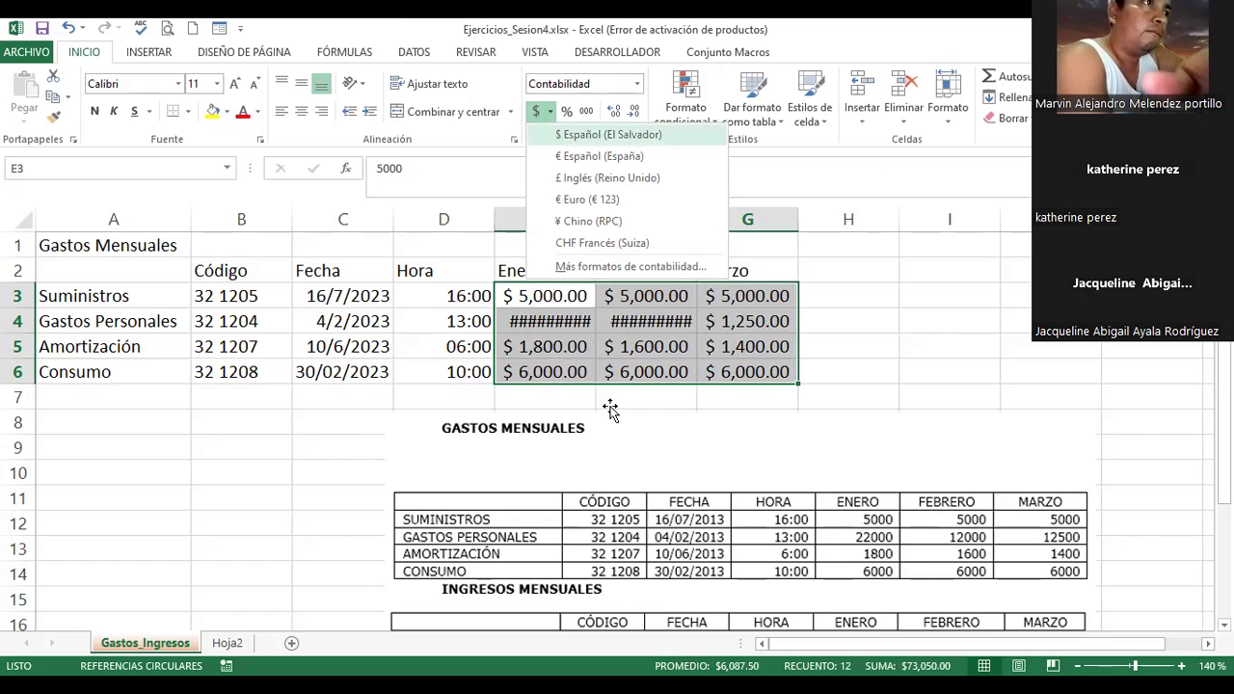
key(Escape)
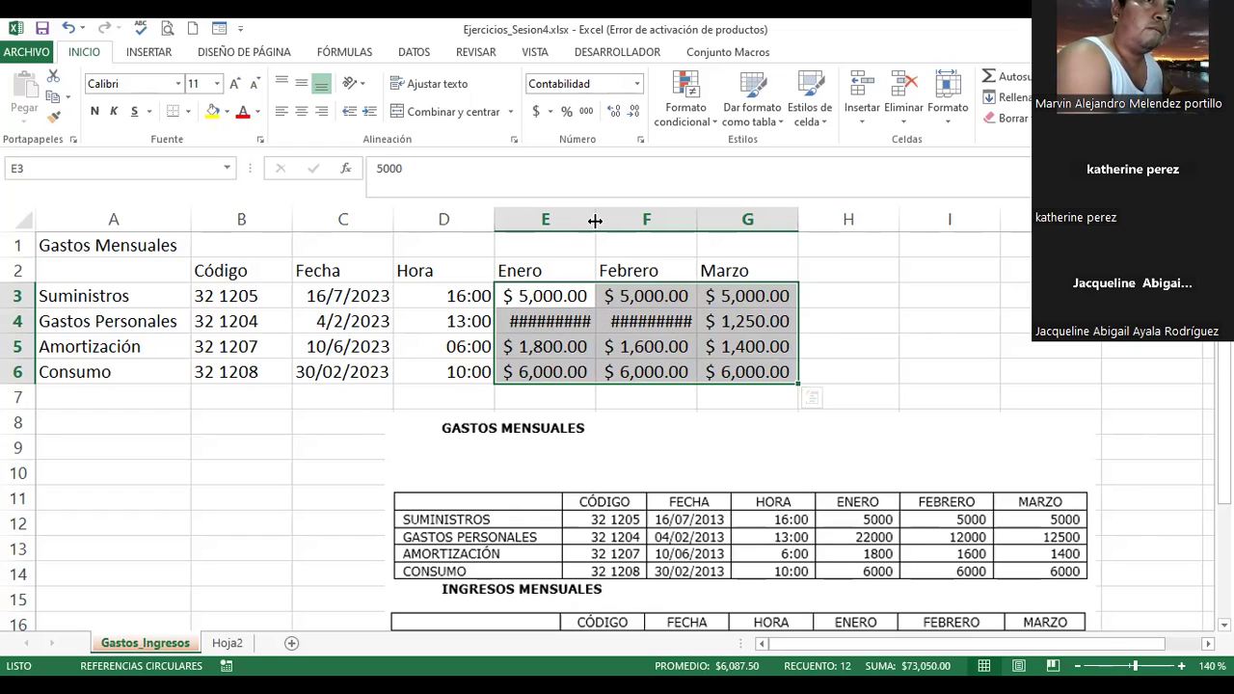
Step: Widen columns E and F so amounts like $ 22,000.00 display in full
drag(595, 221, 608, 221)
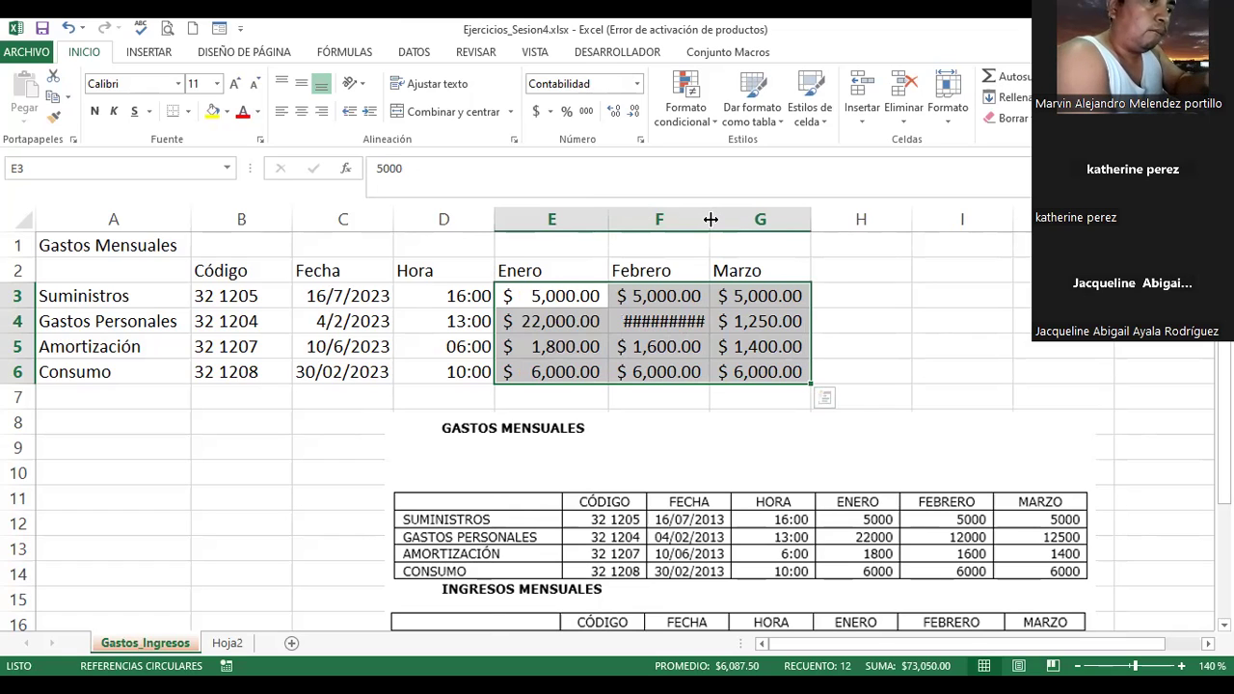
double_click(711, 220)
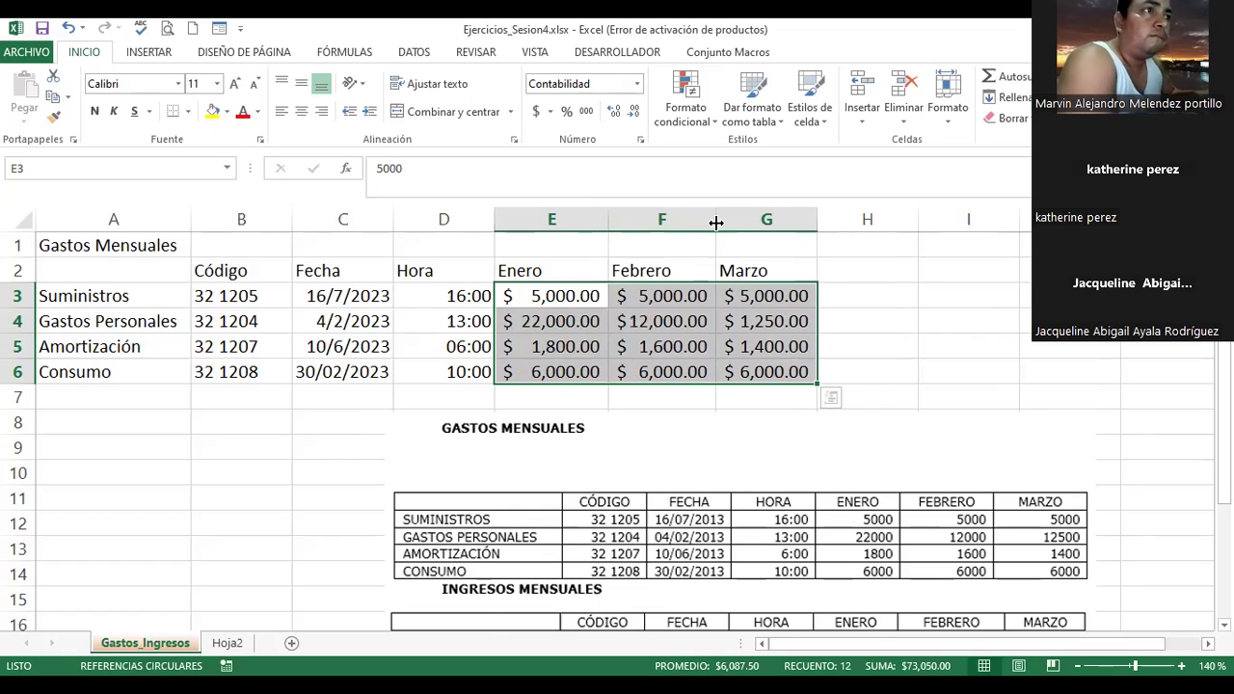
double_click(713, 220)
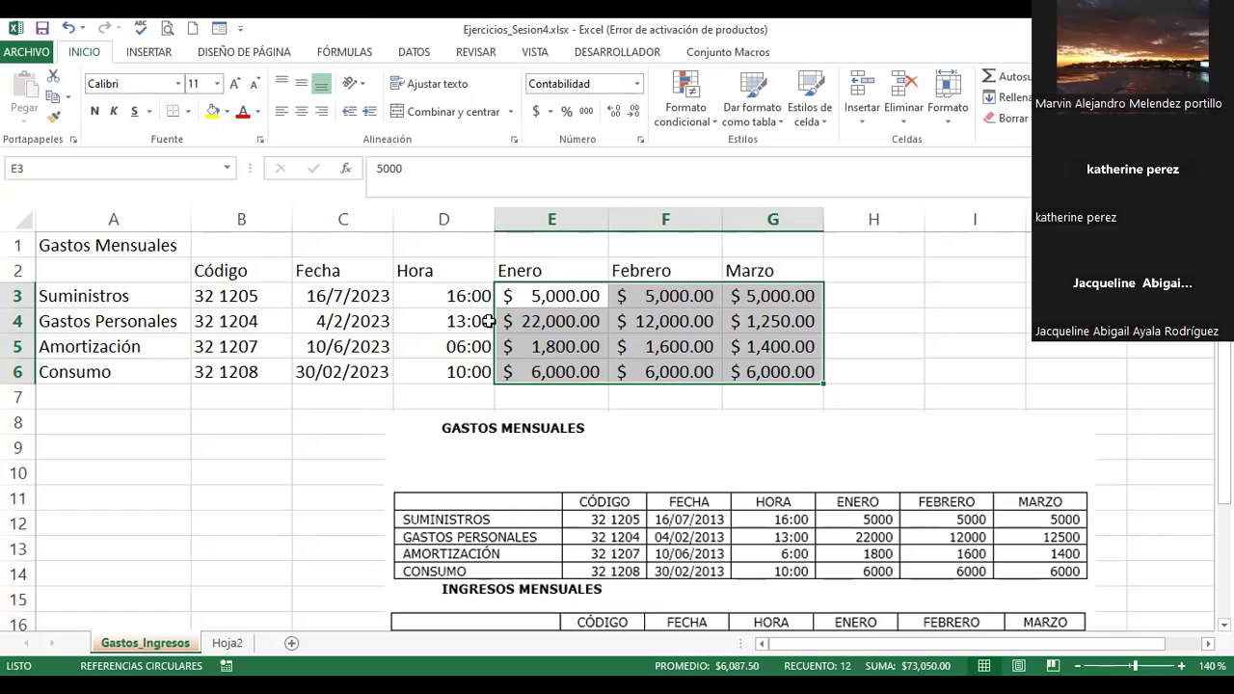
Step: Select the header row B2:G2 and increase its font size to 14
key(Down)
drag(254, 271, 487, 270)
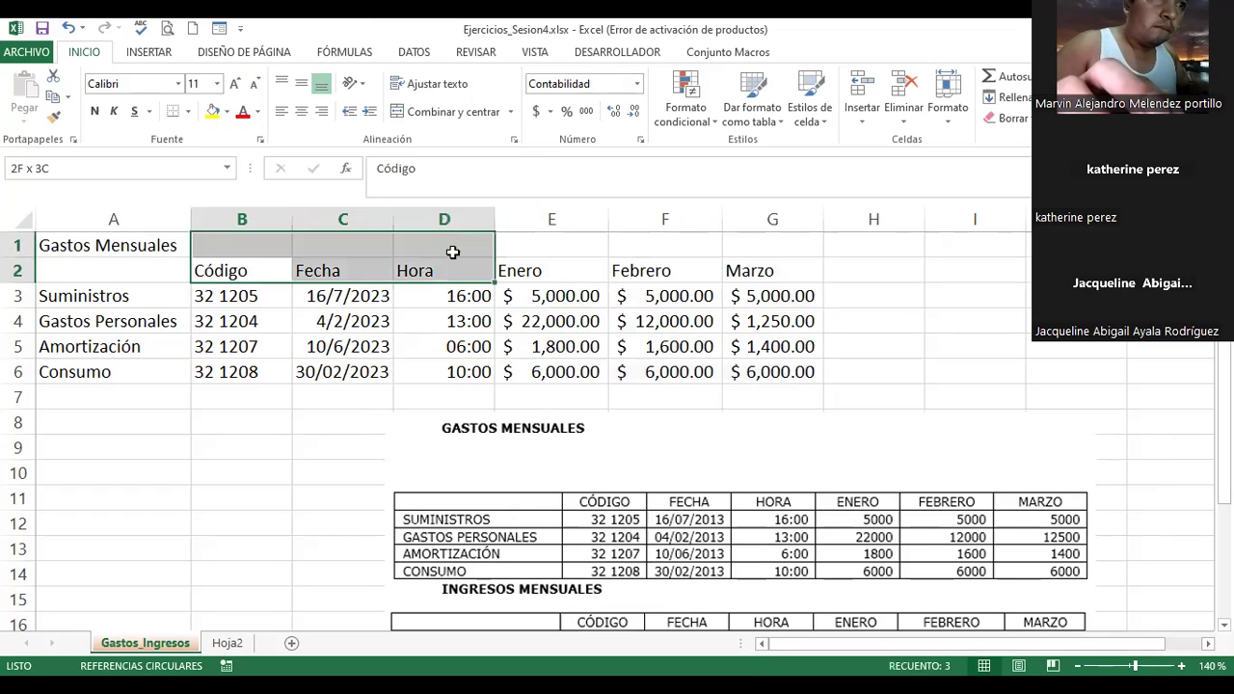
drag(696, 271, 759, 268)
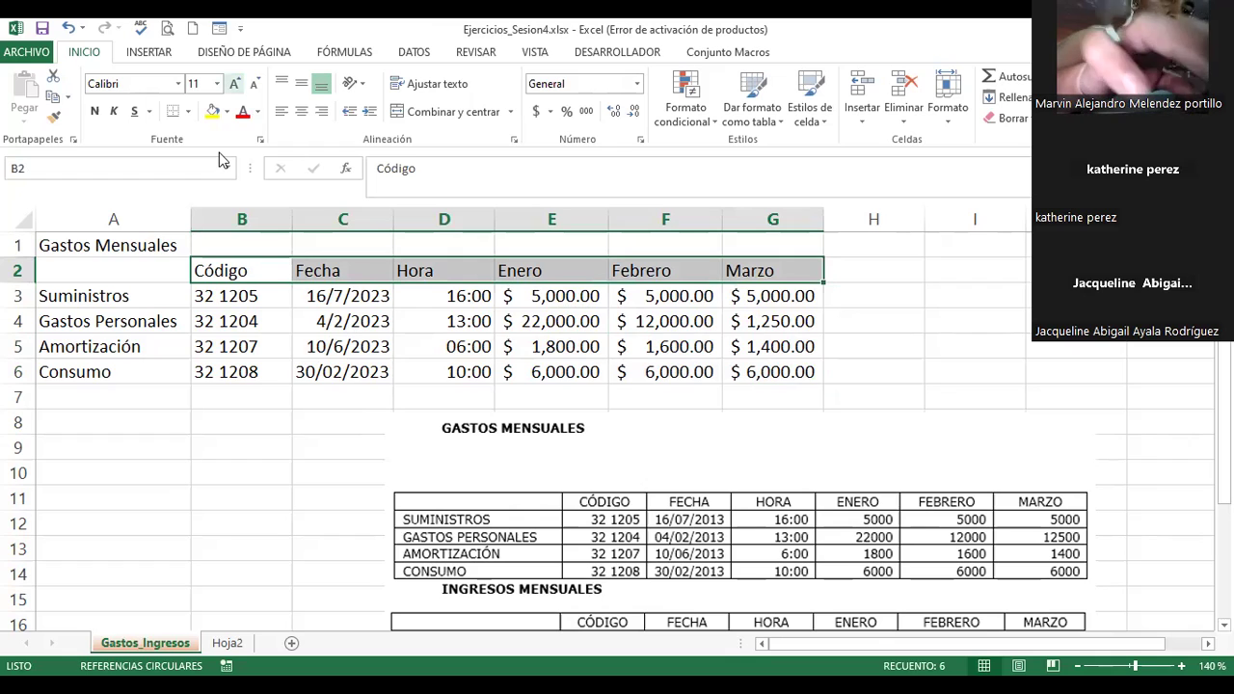
key(alt+h)
key(f)
key(g)
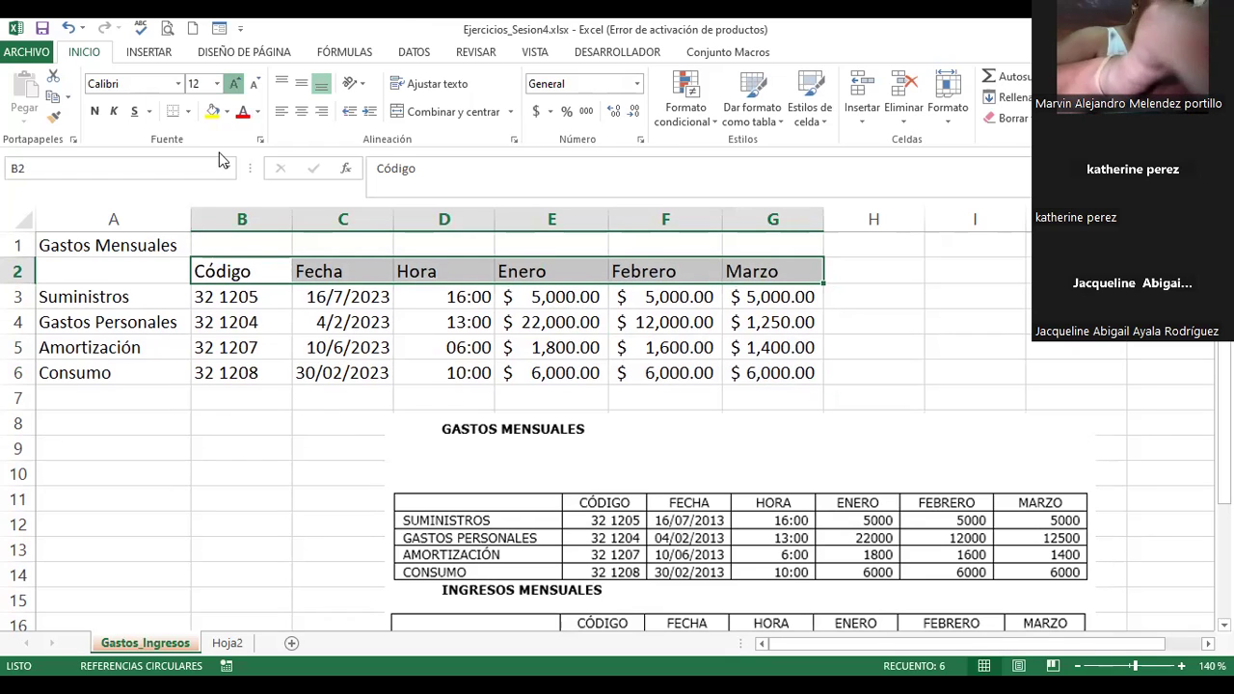
key(alt+h)
key(f)
key(g)
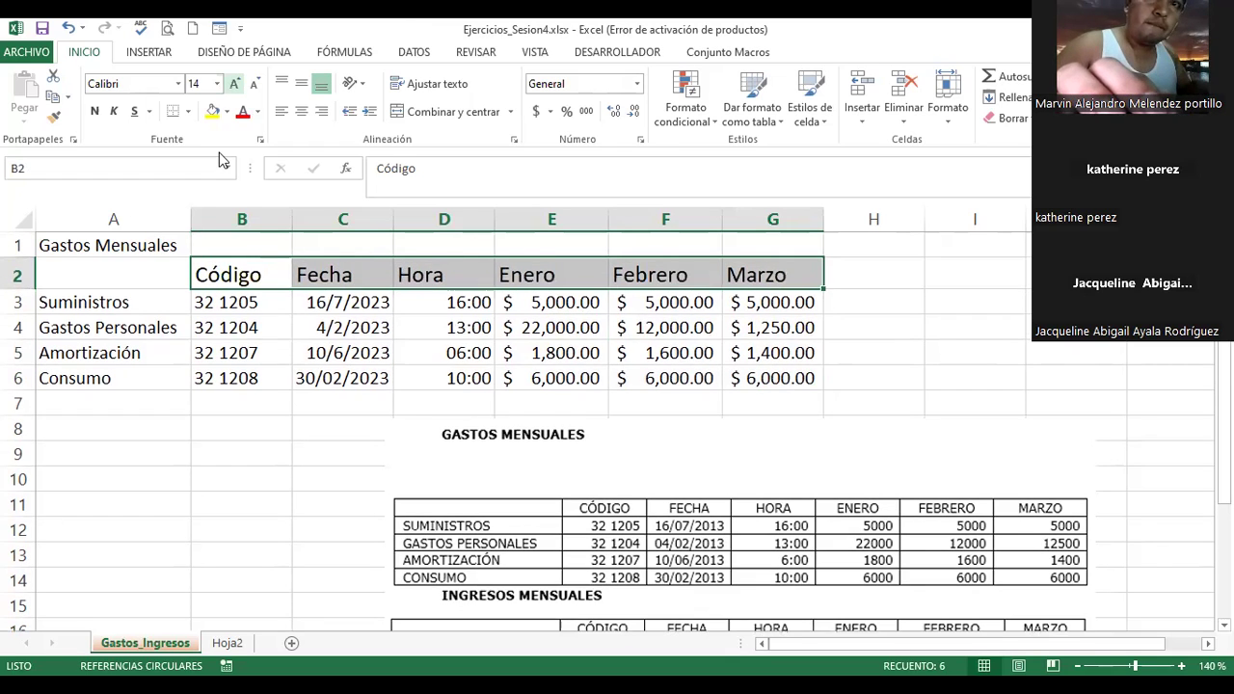
Step: Centre the header labels, fill them light orange and add all borders
click(301, 113)
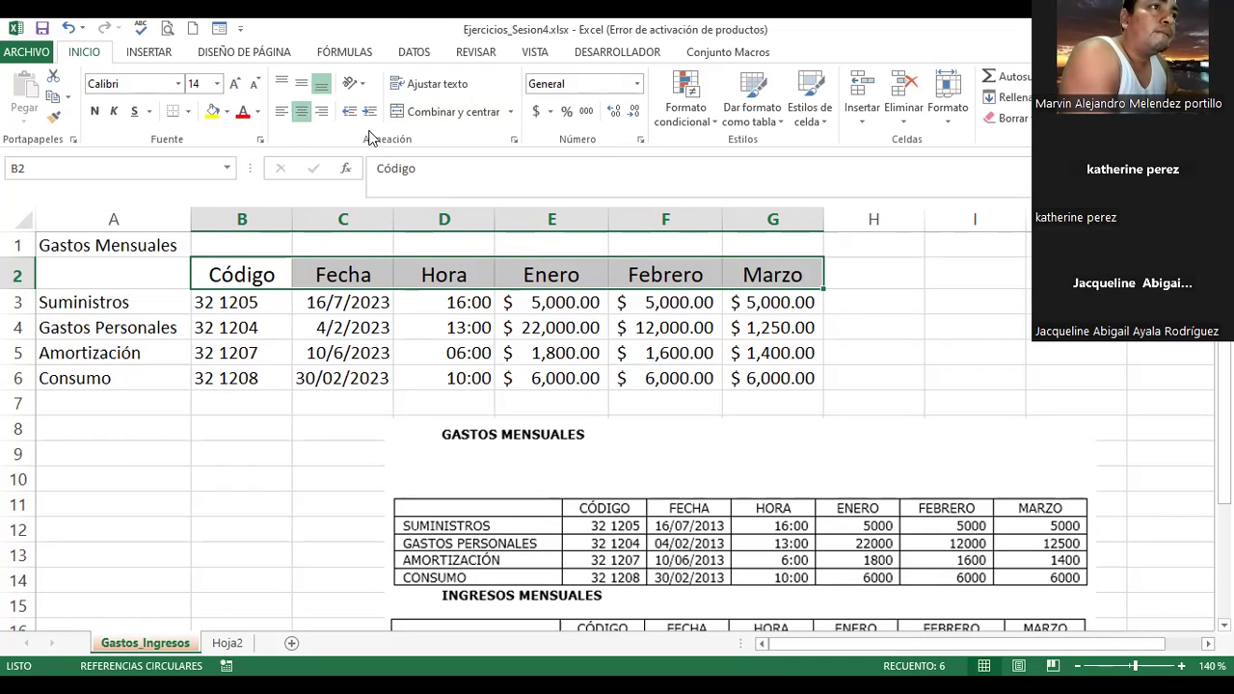
click(228, 116)
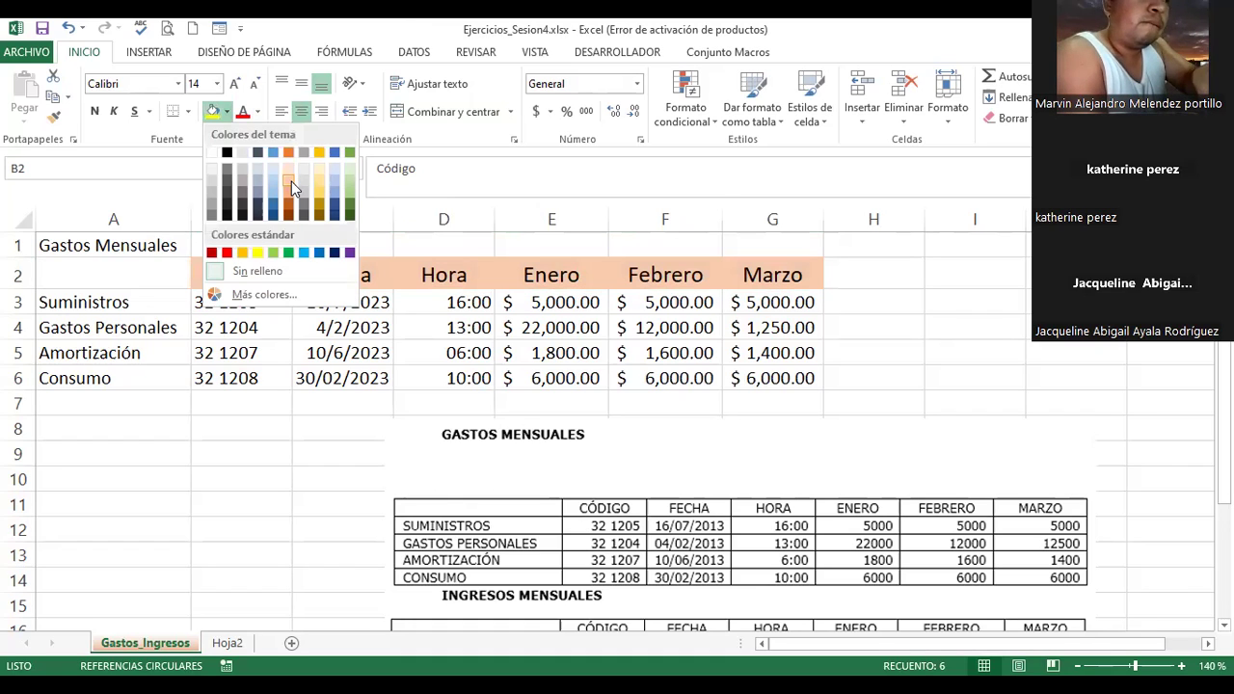
click(290, 181)
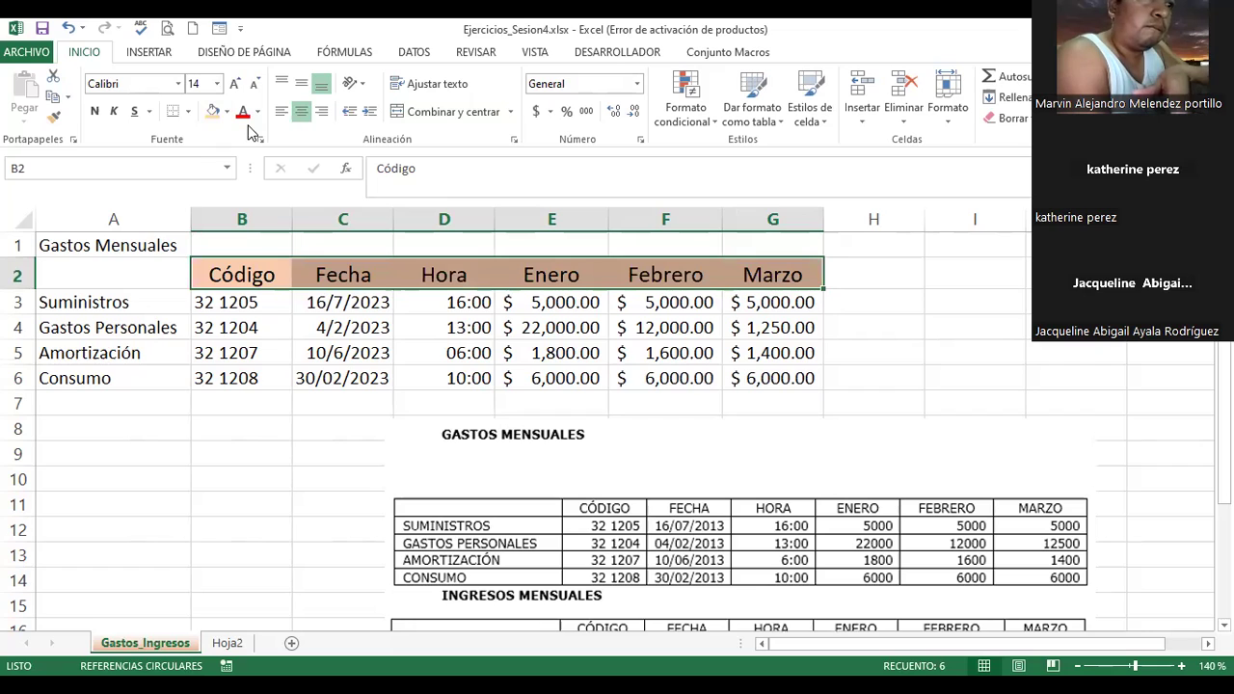
click(188, 112)
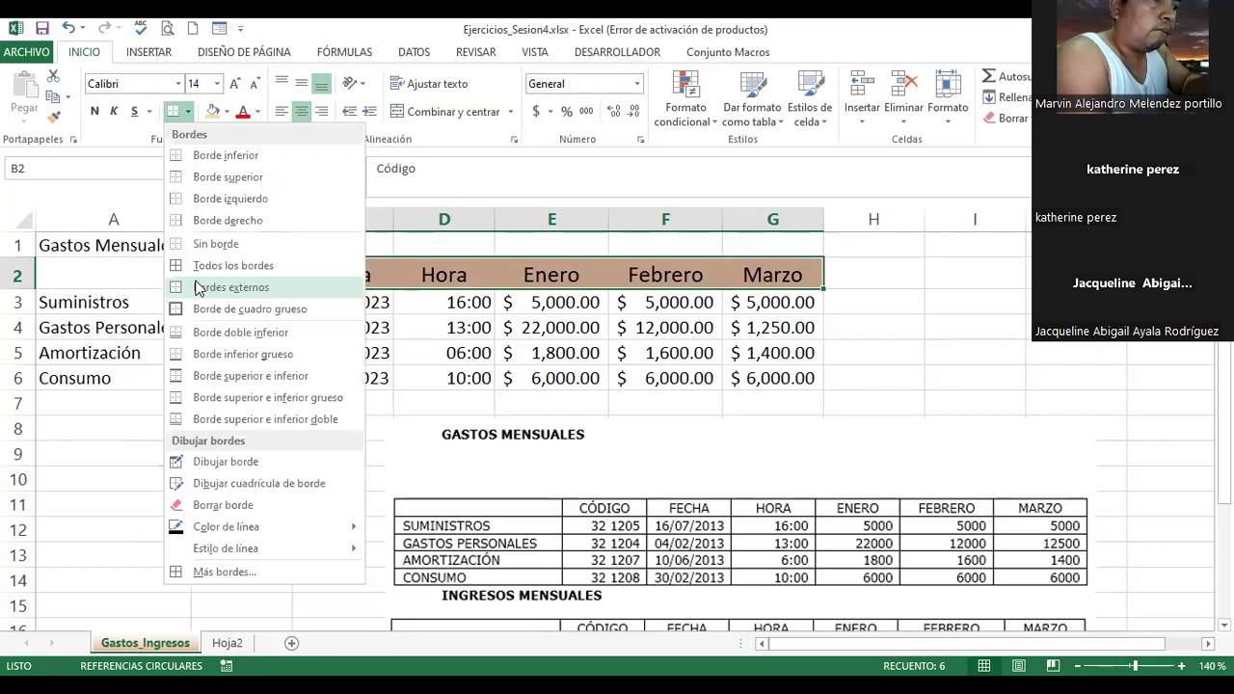
click(371, 362)
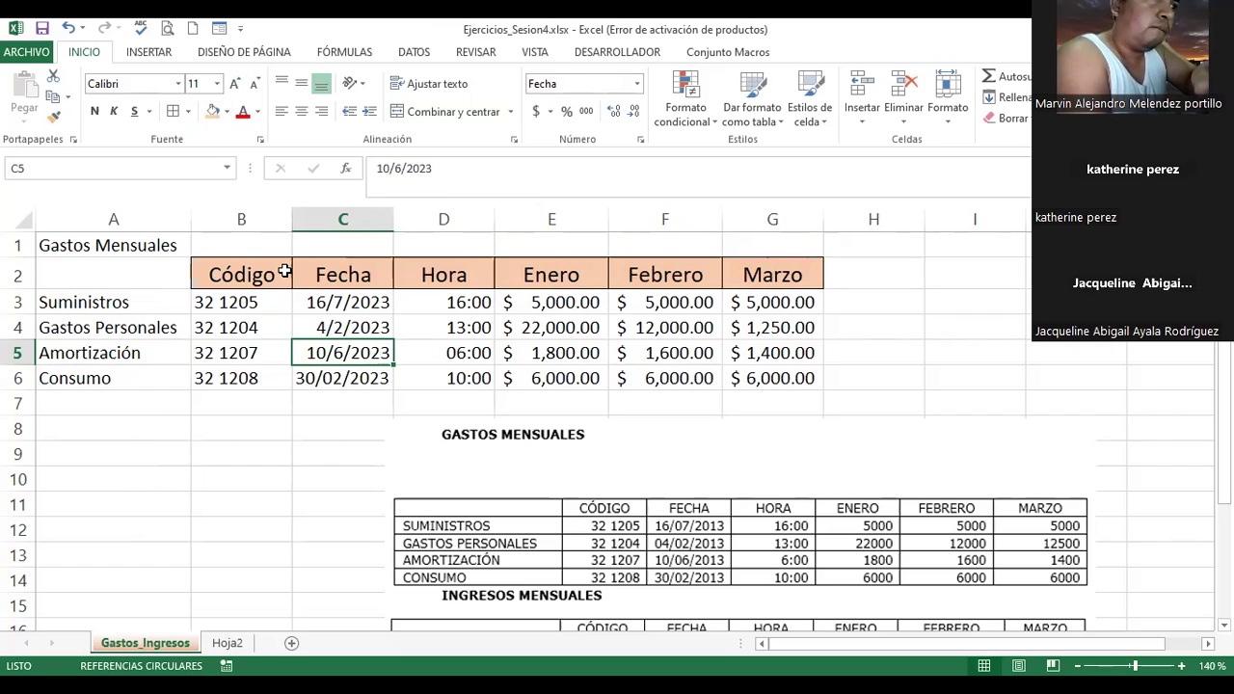
Step: Give labels A3:A6 14 pt Adobe Heiti Std R text, light green fill, and widen column A
click(83, 306)
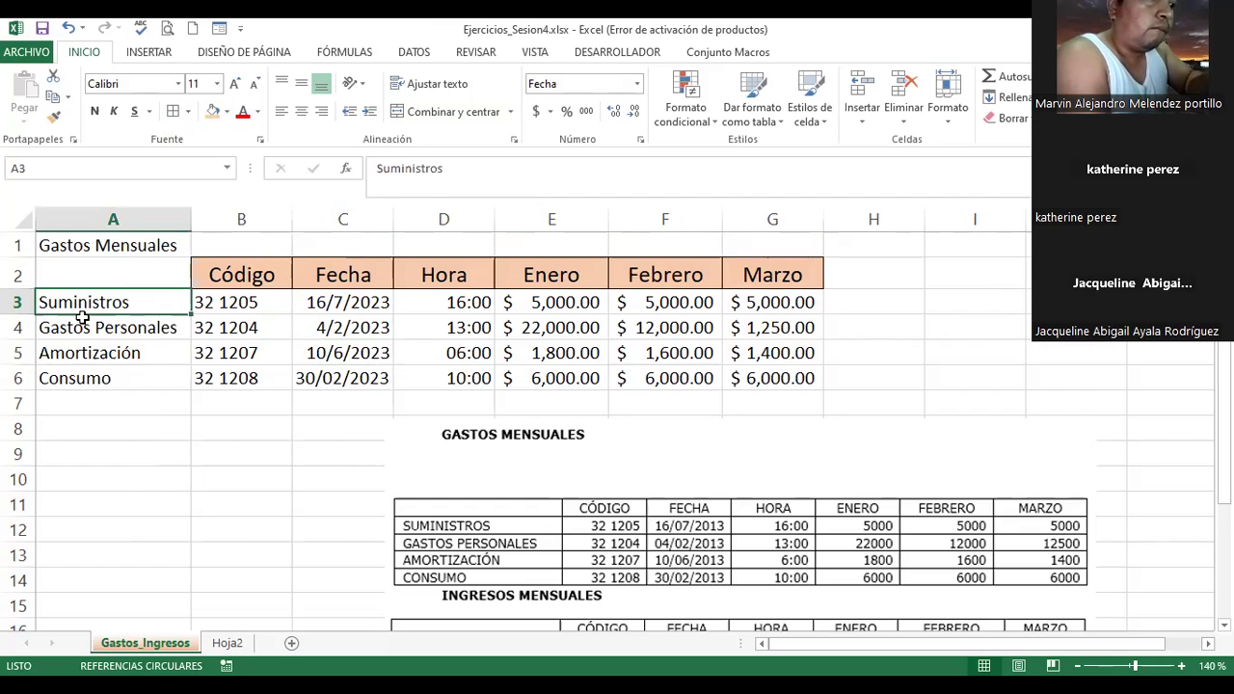
drag(82, 330, 87, 371)
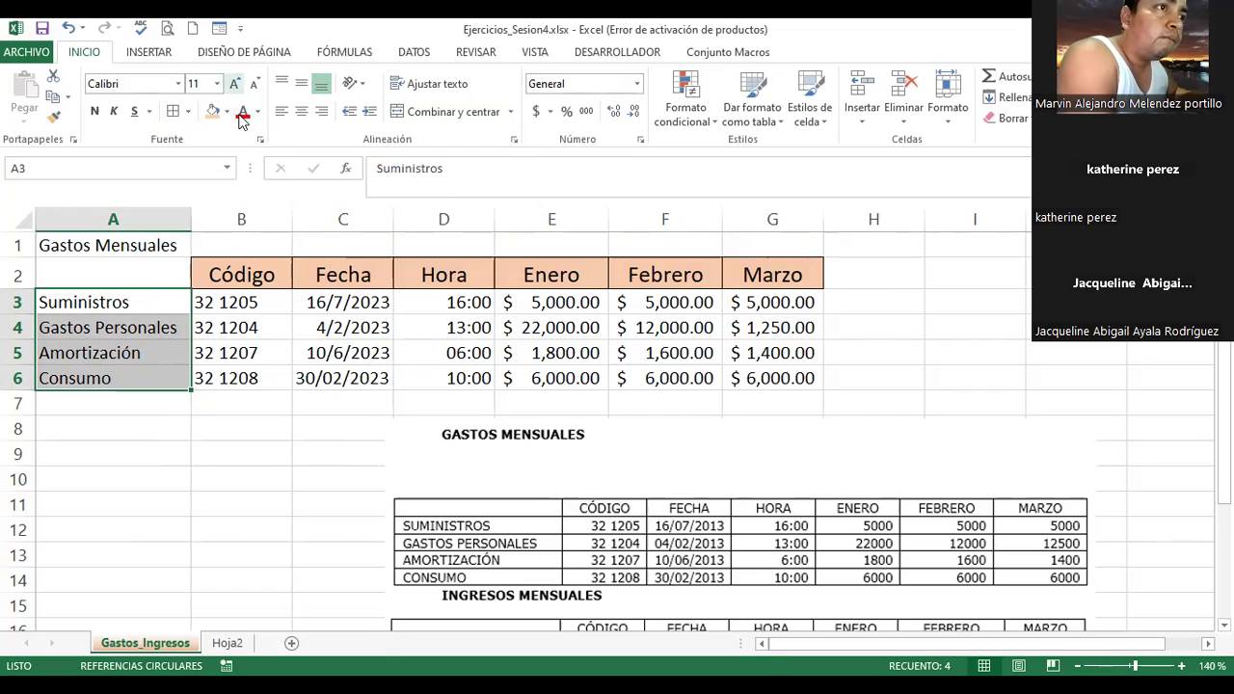
key(ctrl+shift+period)
key(ctrl+shift+period)
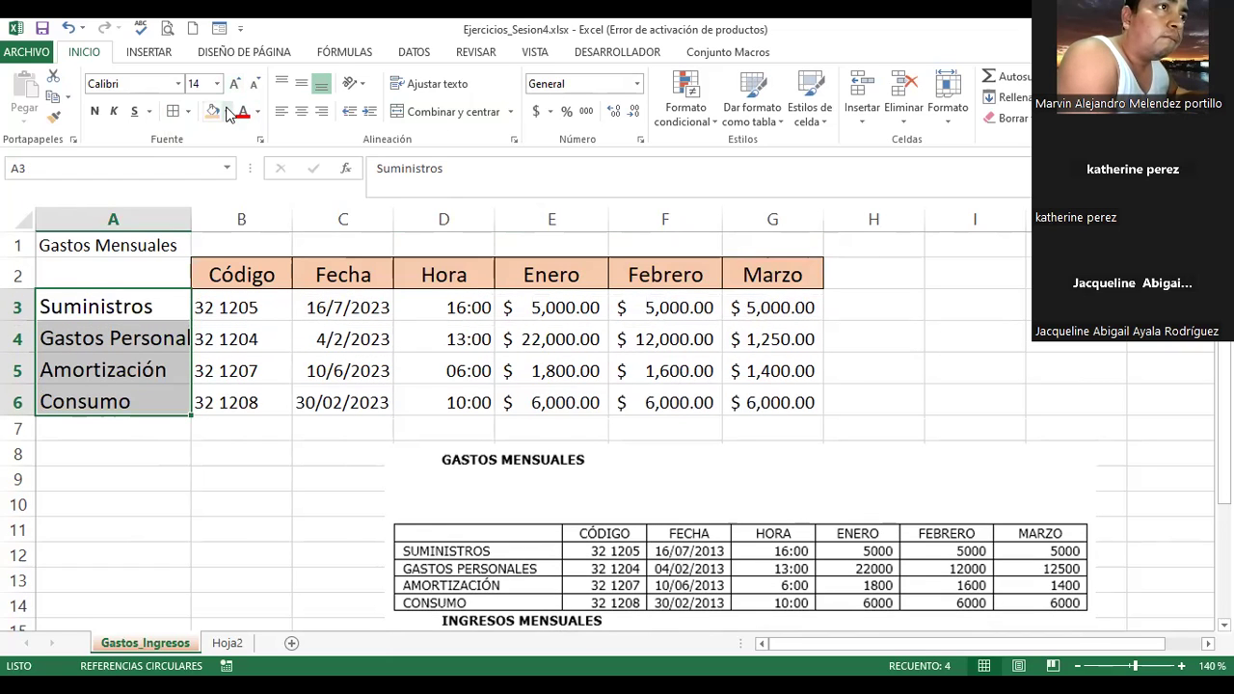
click(228, 112)
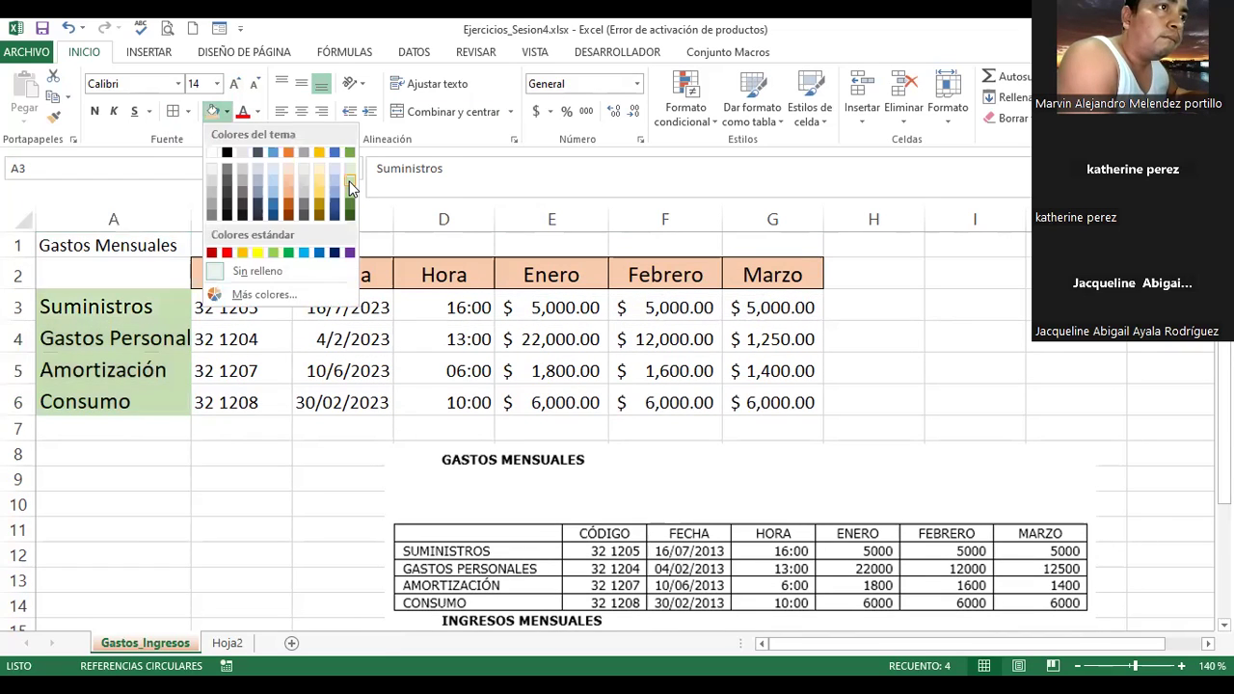
click(203, 219)
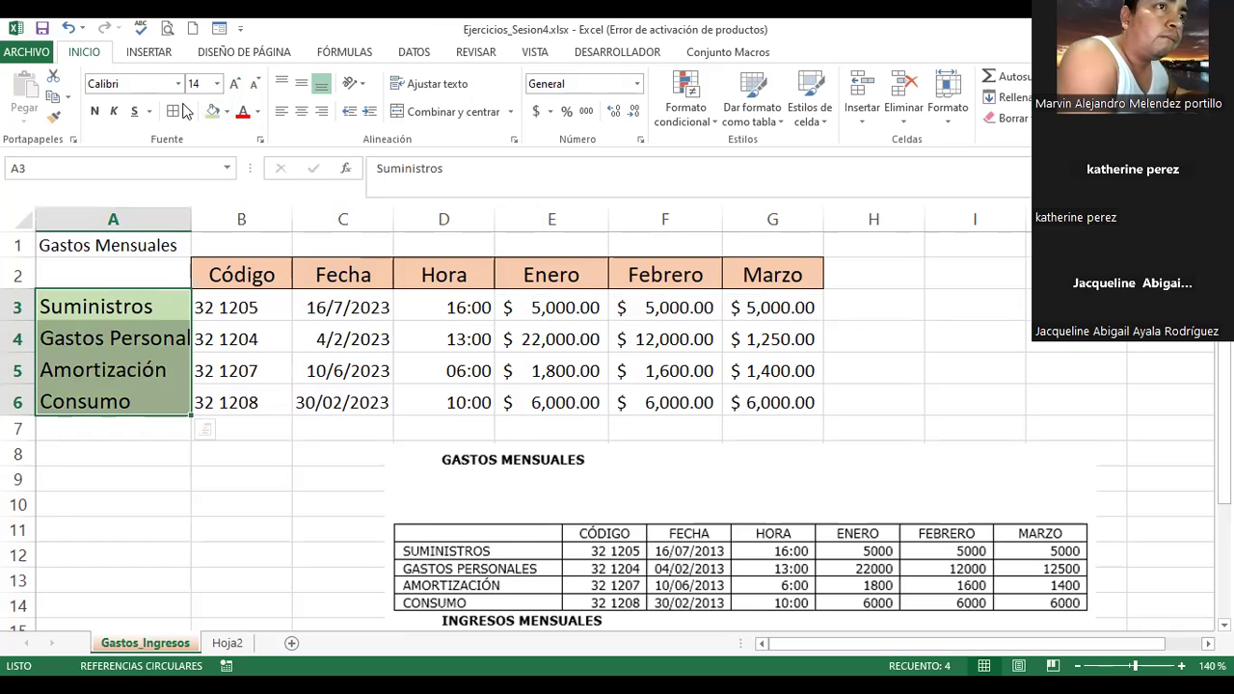
key(ctrl+shift+f)
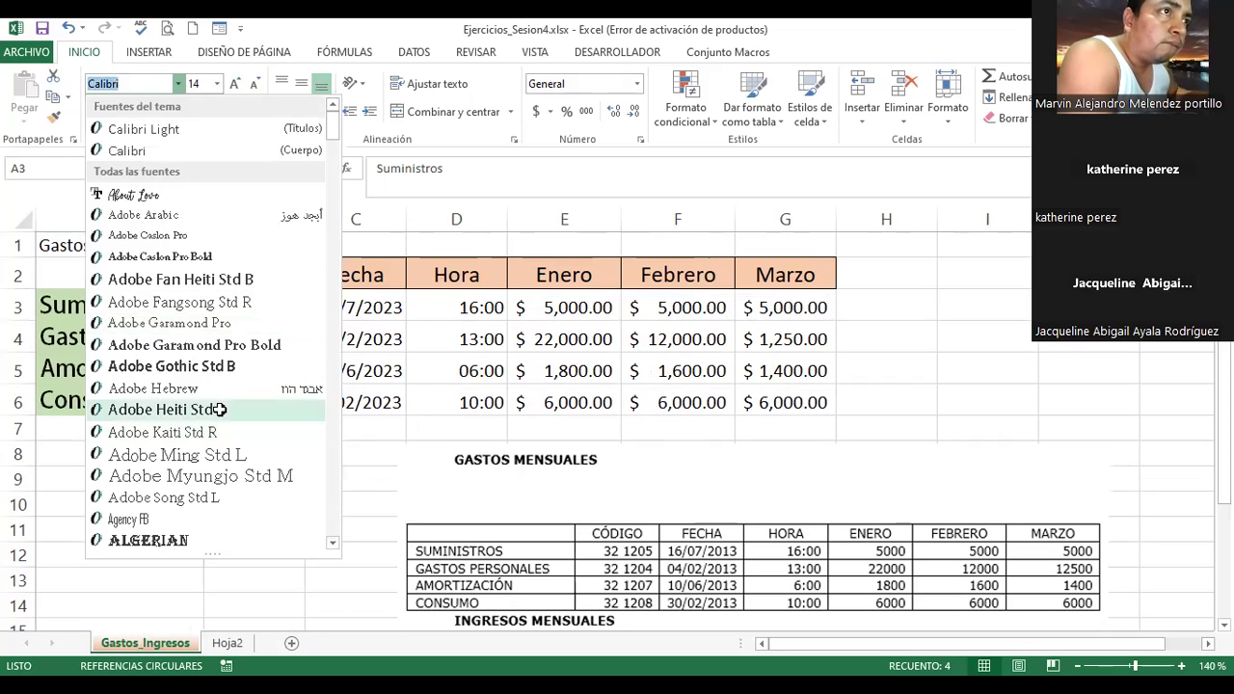
key(Return)
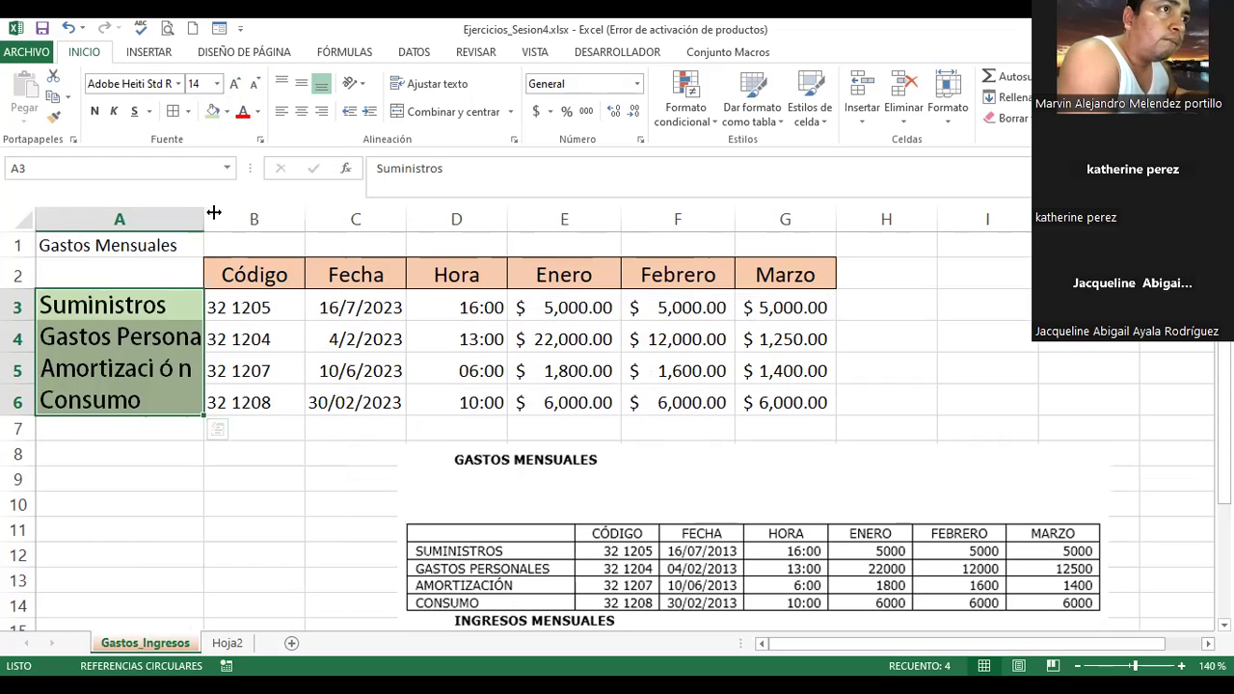
drag(209, 212, 237, 213)
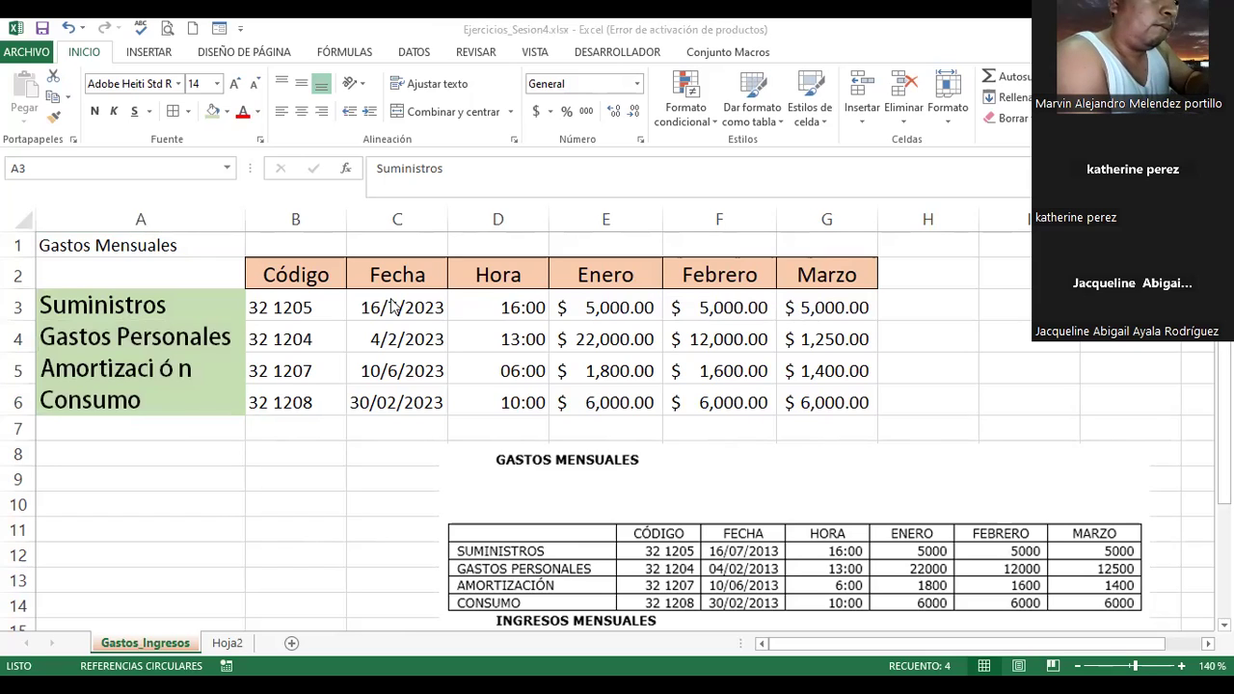
Step: Move the reference table picture to the left, away from the data
click(801, 341)
click(801, 341)
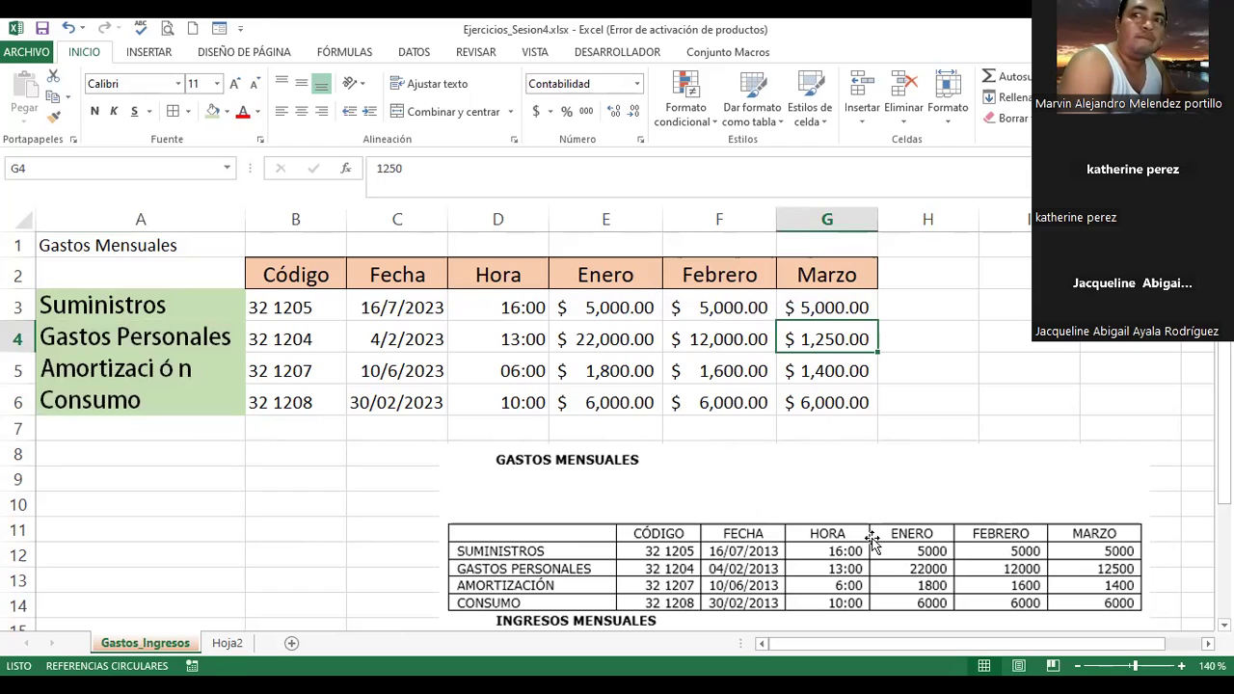
mouse_move(961, 566)
mouse_down()
mouse_move(893, 560)
mouse_move(836, 582)
mouse_up()
scroll(836, 582, down, 1)
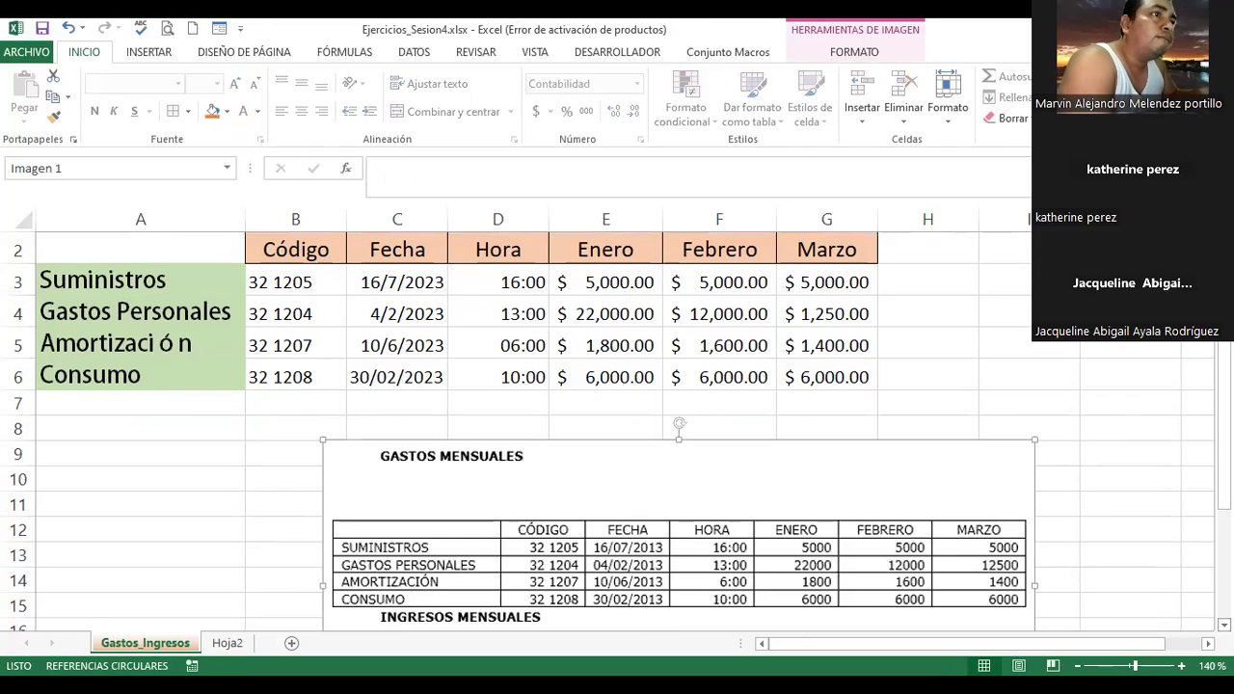
click(372, 337)
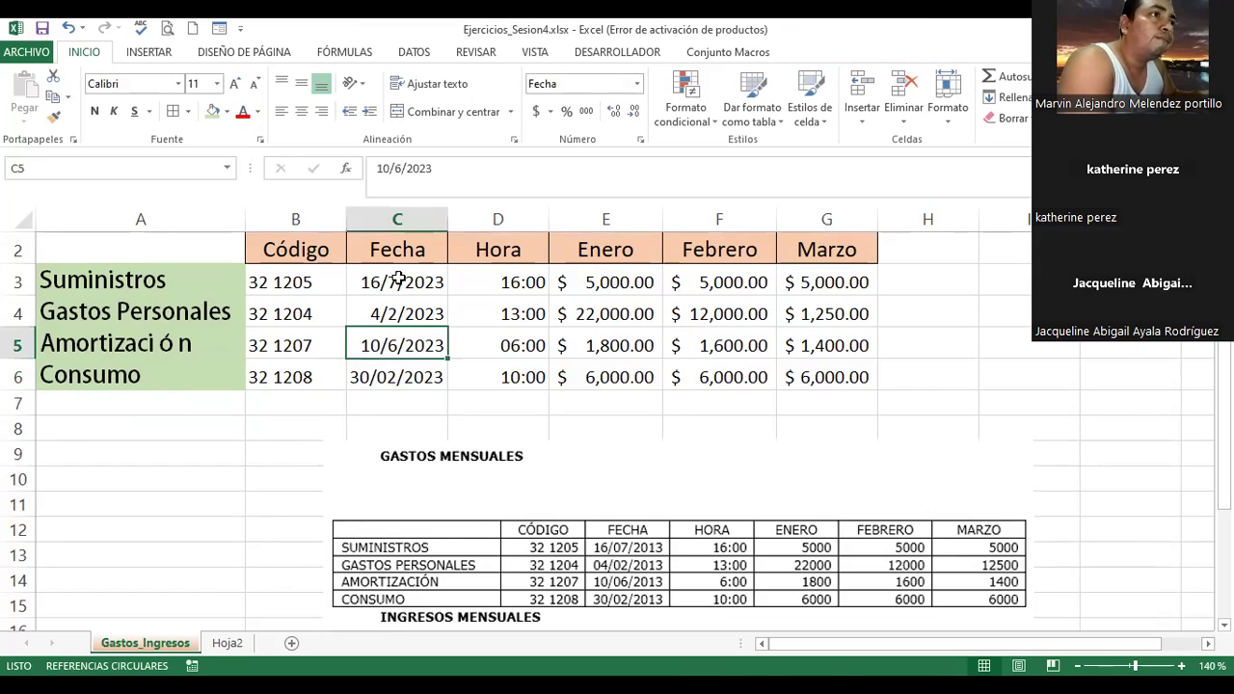
Step: Format the Fecha dates C3:C6 as Fecha larga and widen column C
drag(401, 281, 416, 365)
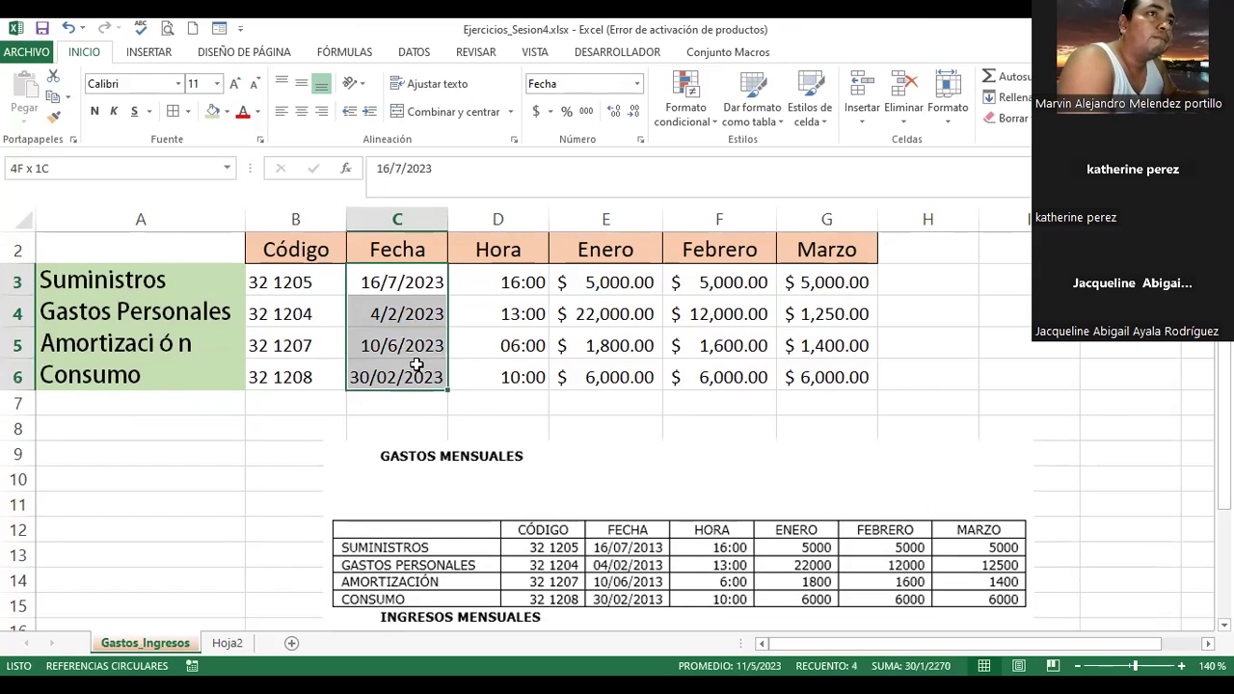
drag(416, 364, 417, 364)
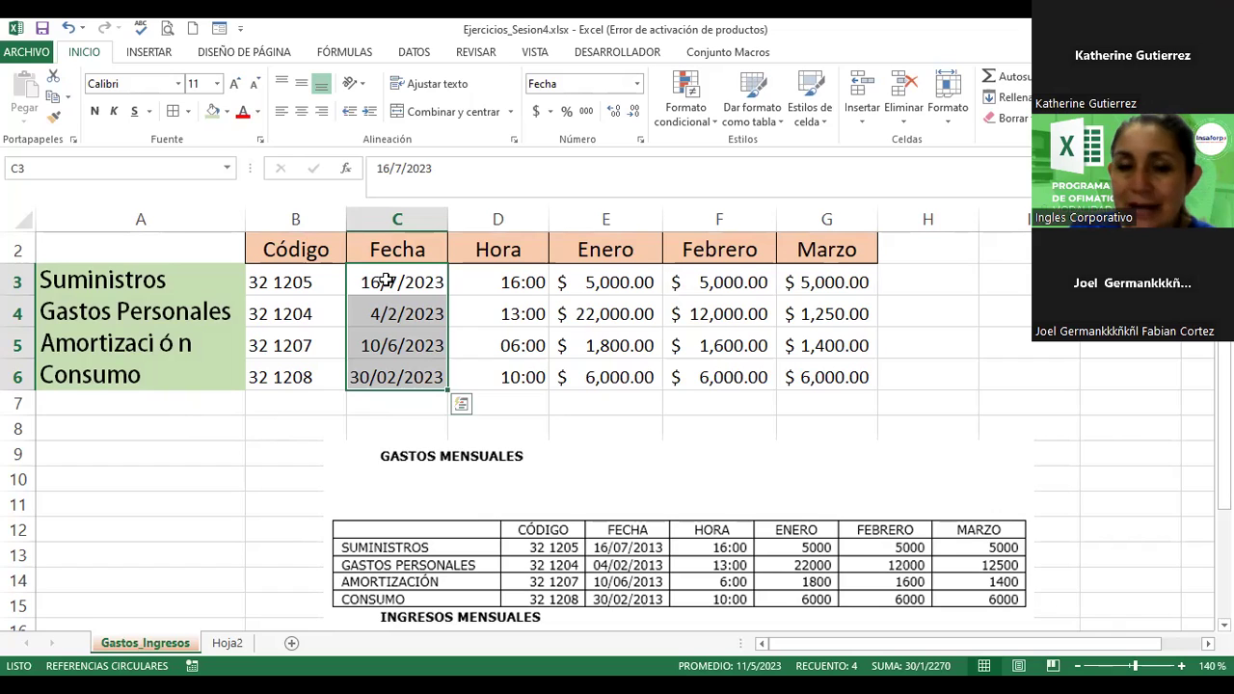
click(637, 88)
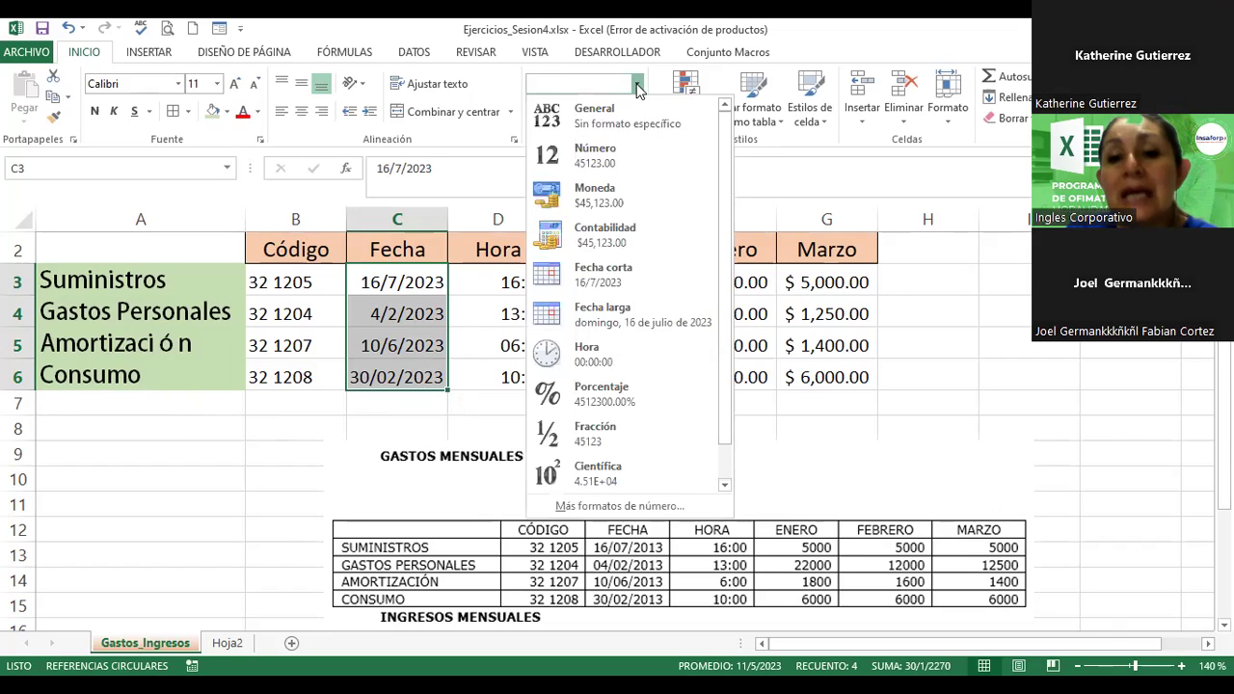
click(618, 319)
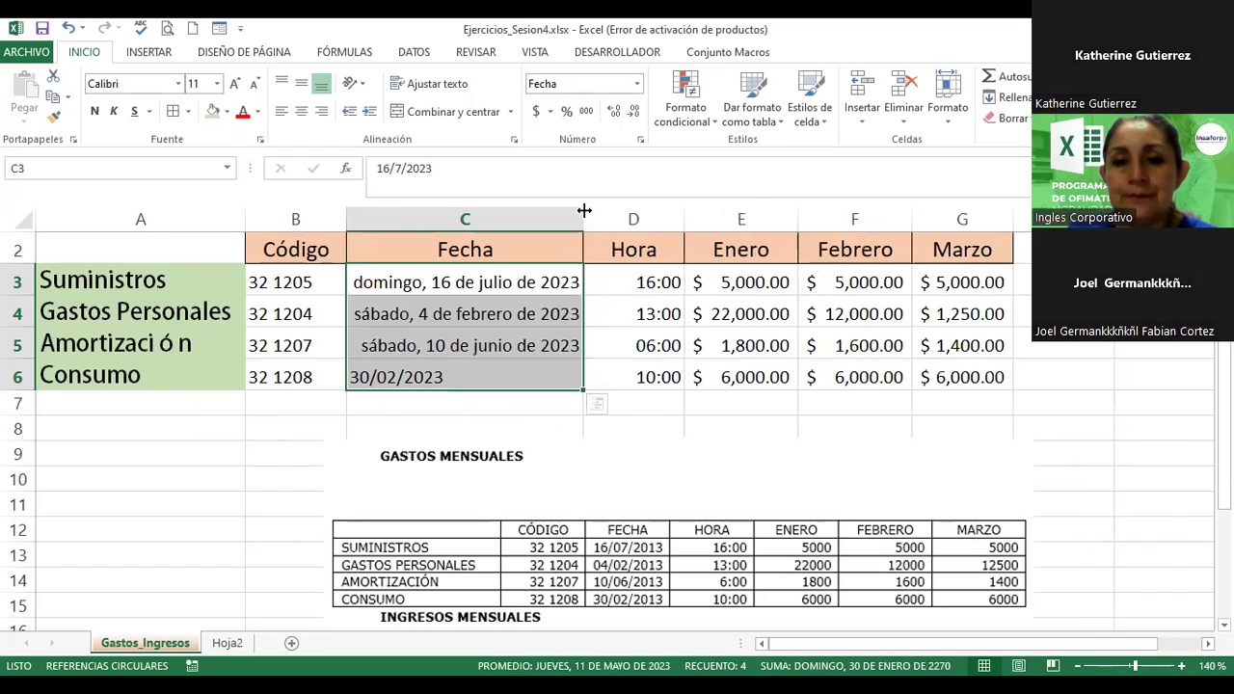
drag(591, 210, 599, 220)
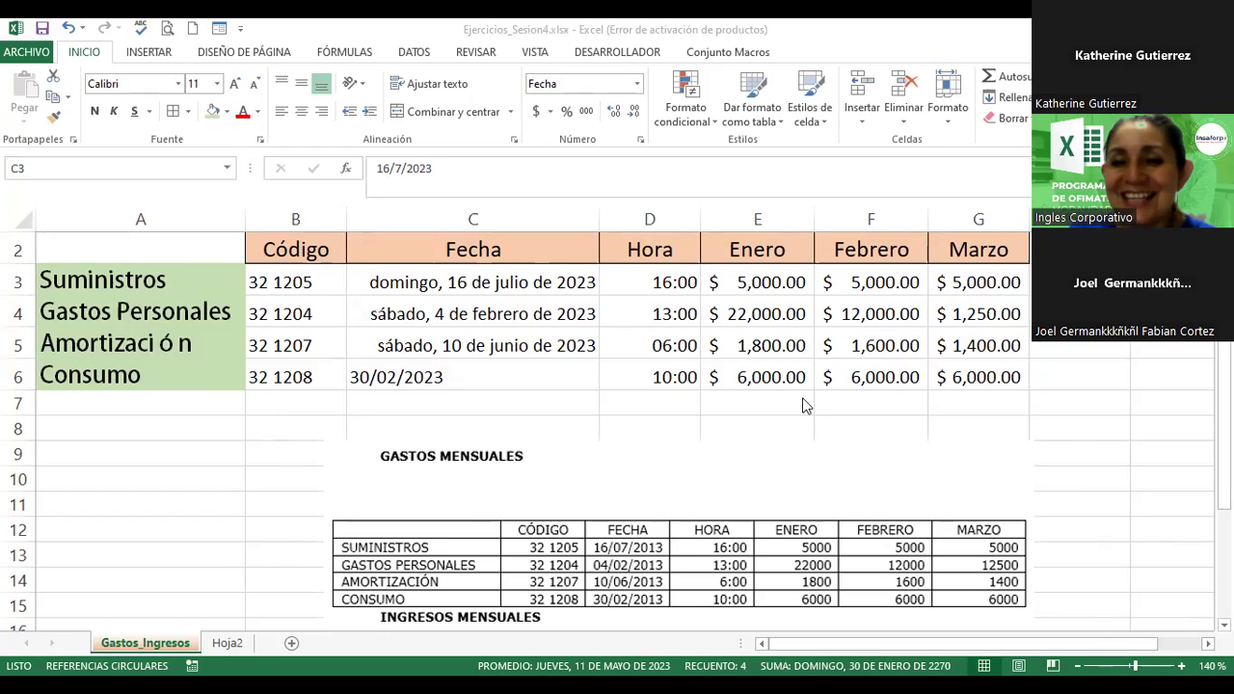
Step: Correct the invalid date in C6 from 30/02/2023 to 28/02/2023
double_click(364, 379)
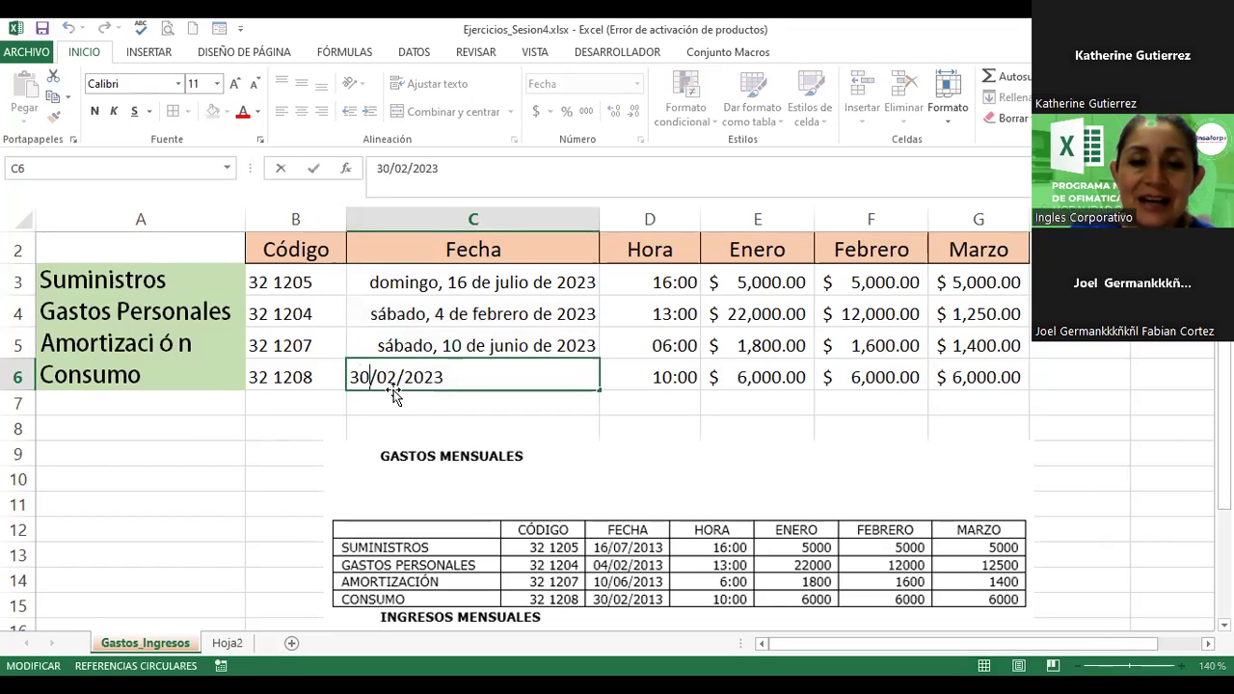
key(BackSpace)
key(BackSpace)
text(28)
key(Return)
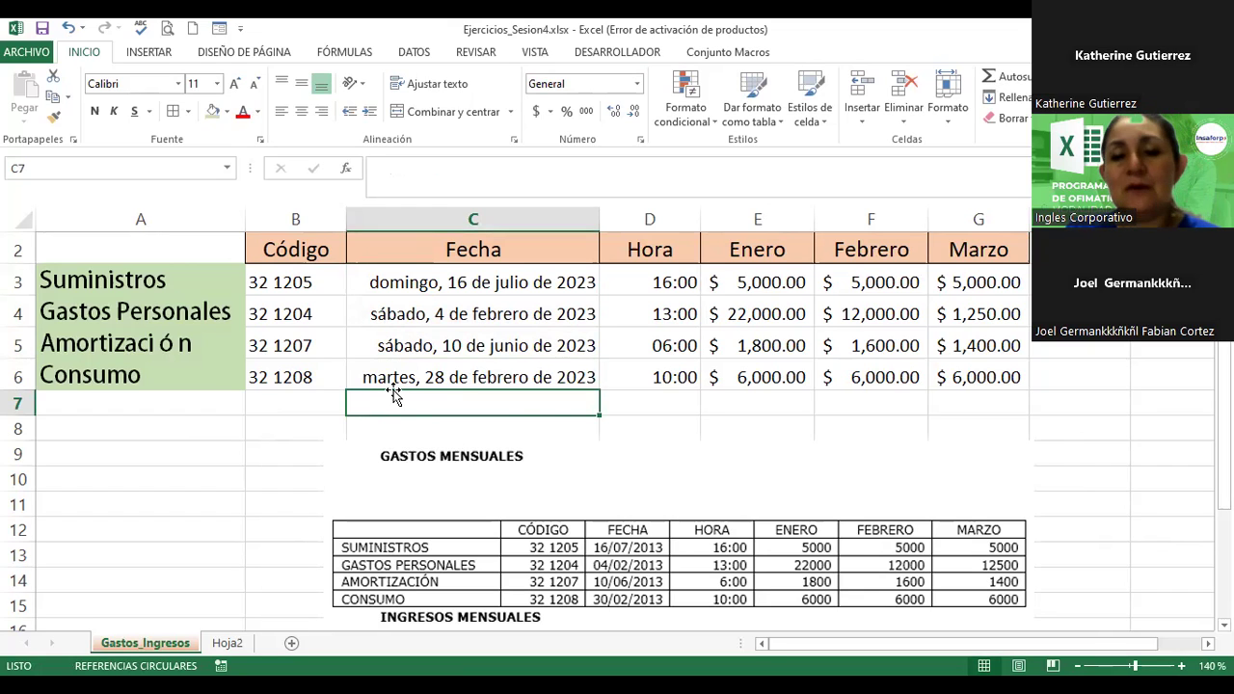
Step: Make the codes 32 1205 to 32 1208 in B3:B6 bold and red
click(655, 371)
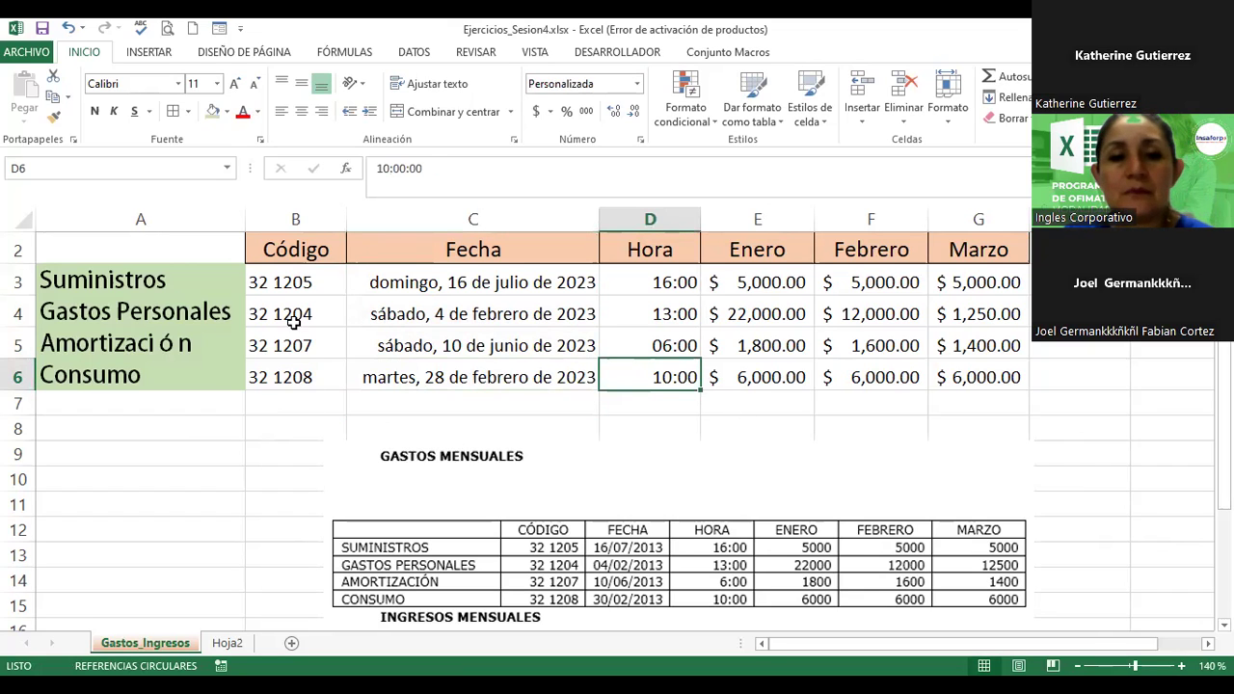
drag(287, 281, 302, 376)
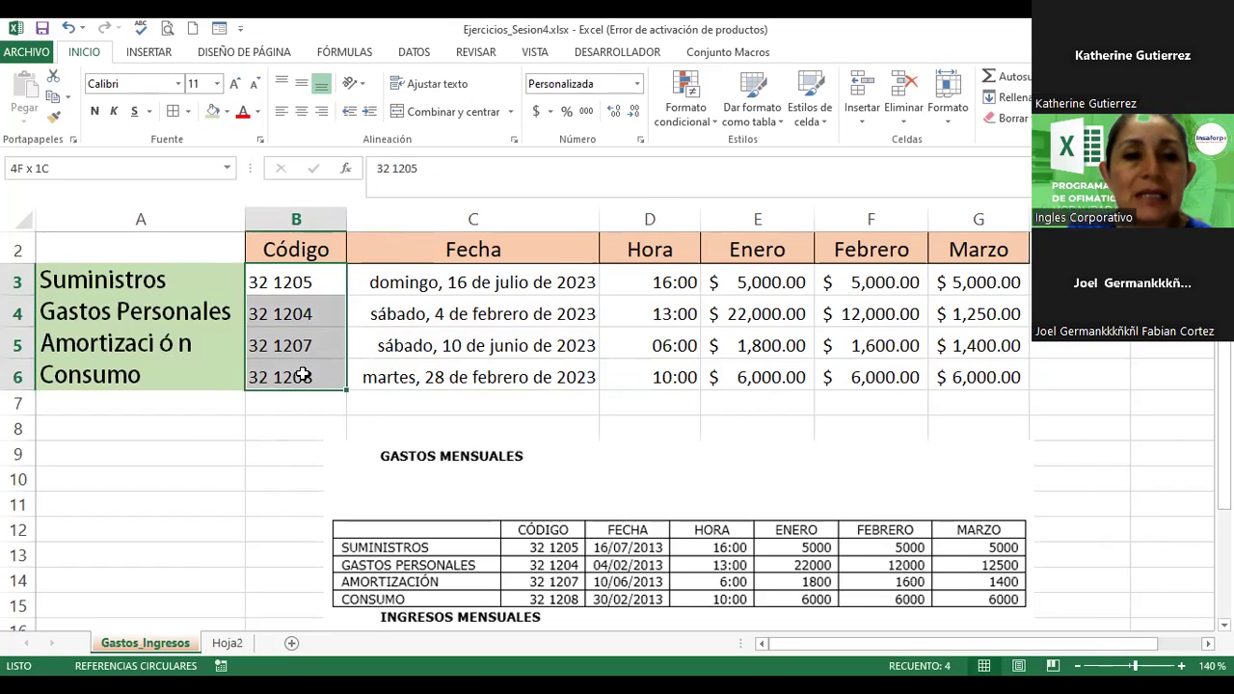
click(95, 110)
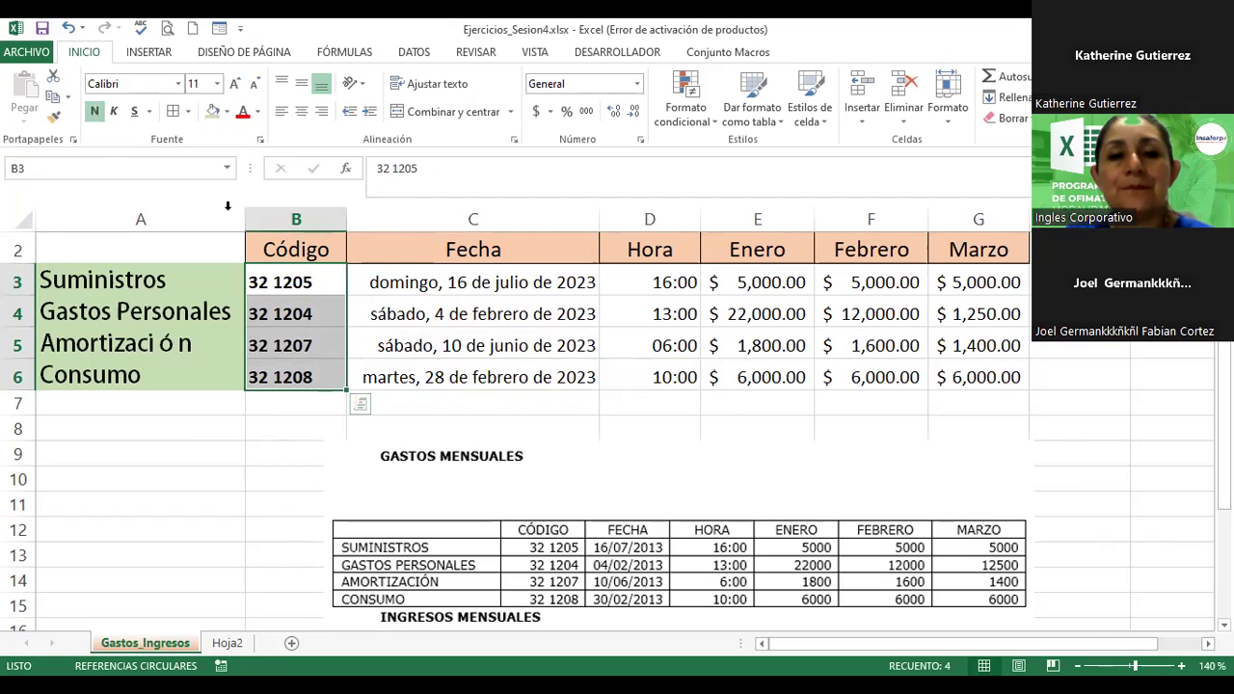
click(242, 113)
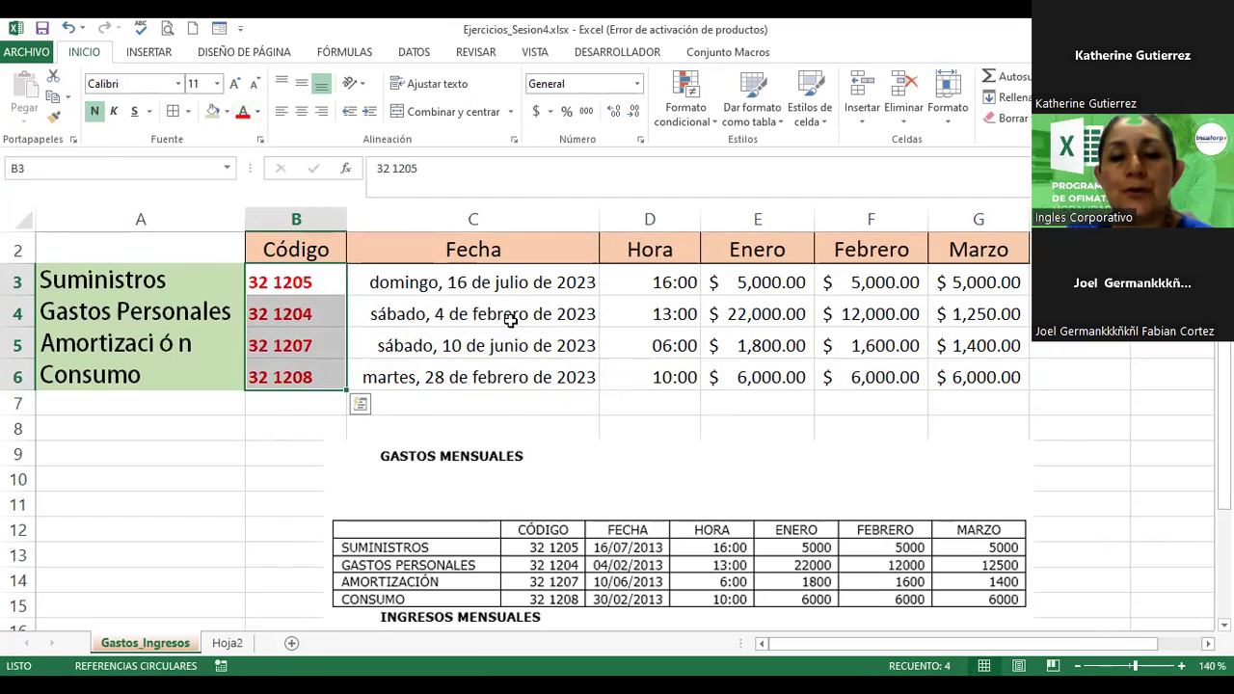
Step: Zoom the sheet out to 120% and select the title cells A1:G1
click(565, 343)
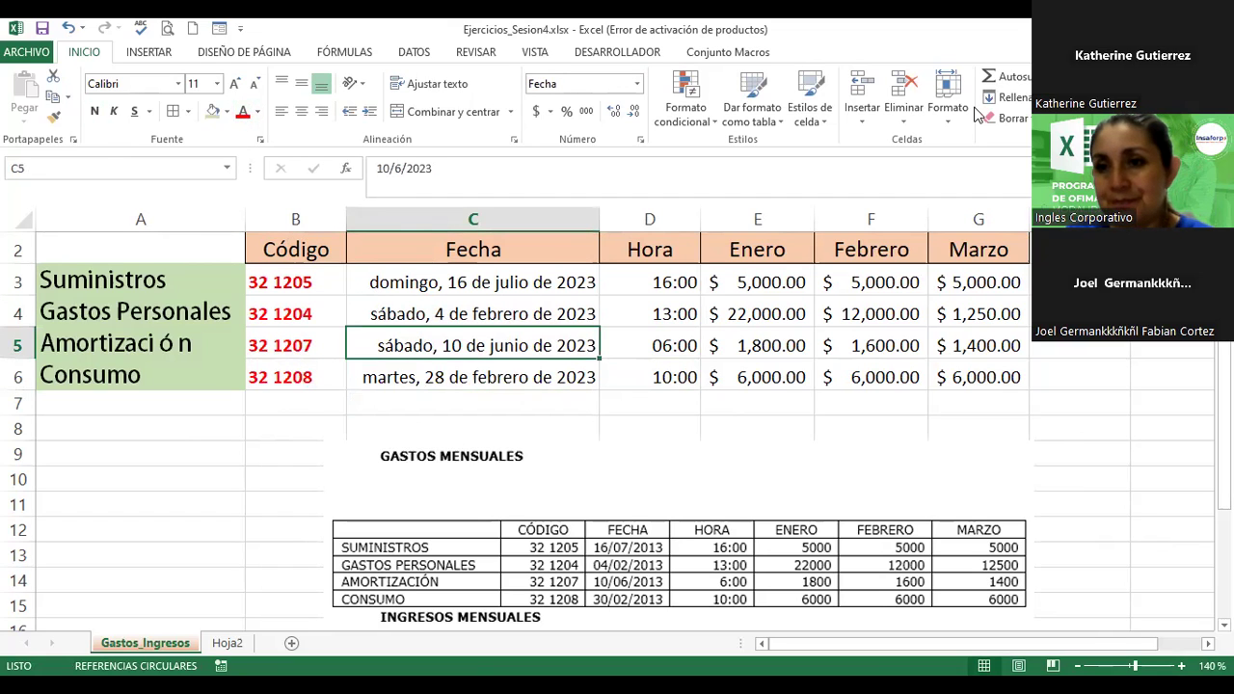
click(1115, 352)
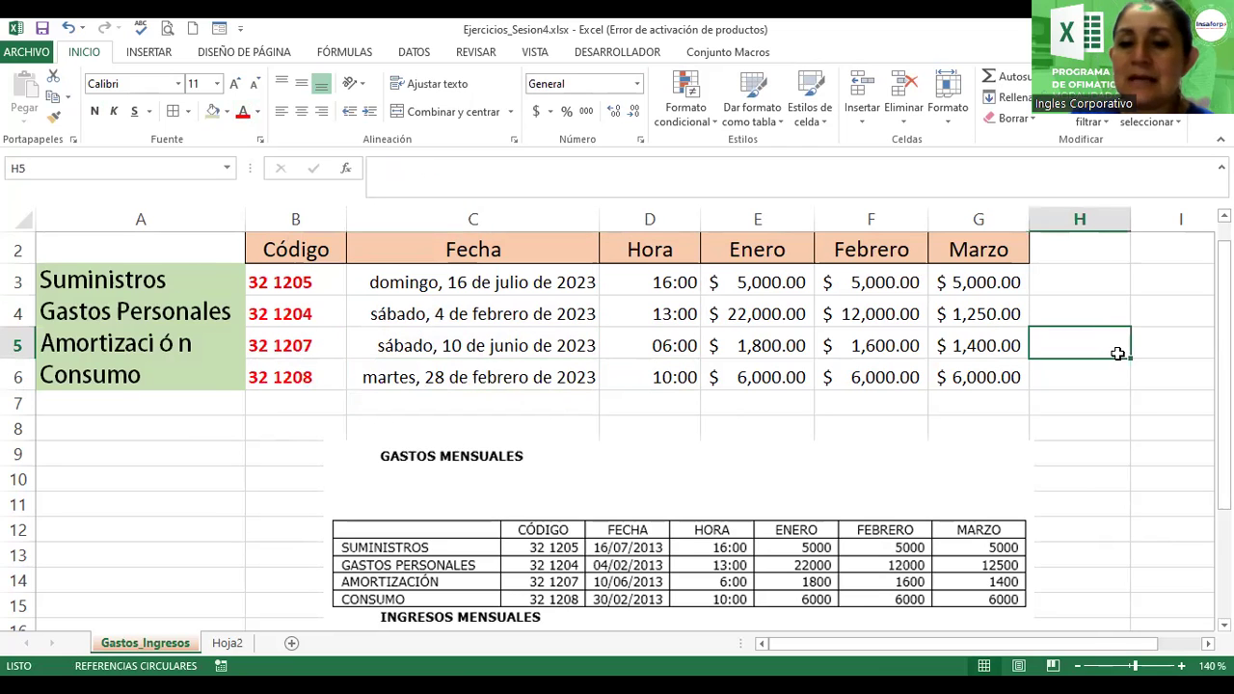
drag(1133, 665, 1132, 665)
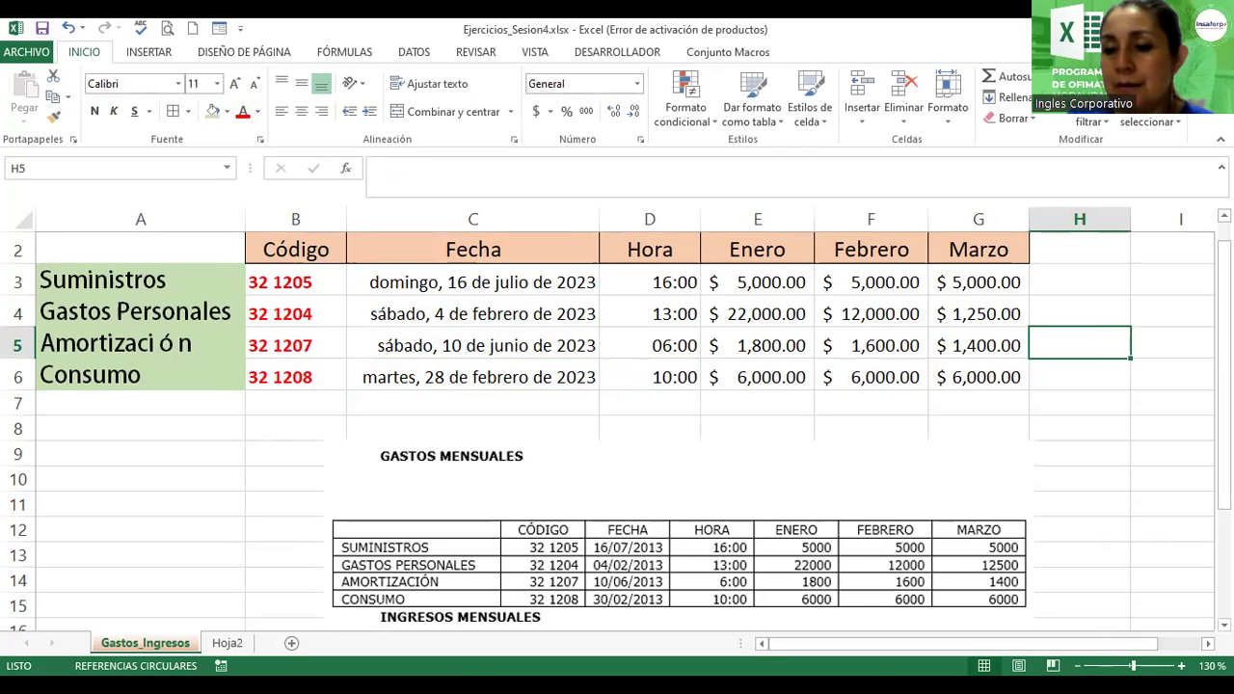
click(1077, 665)
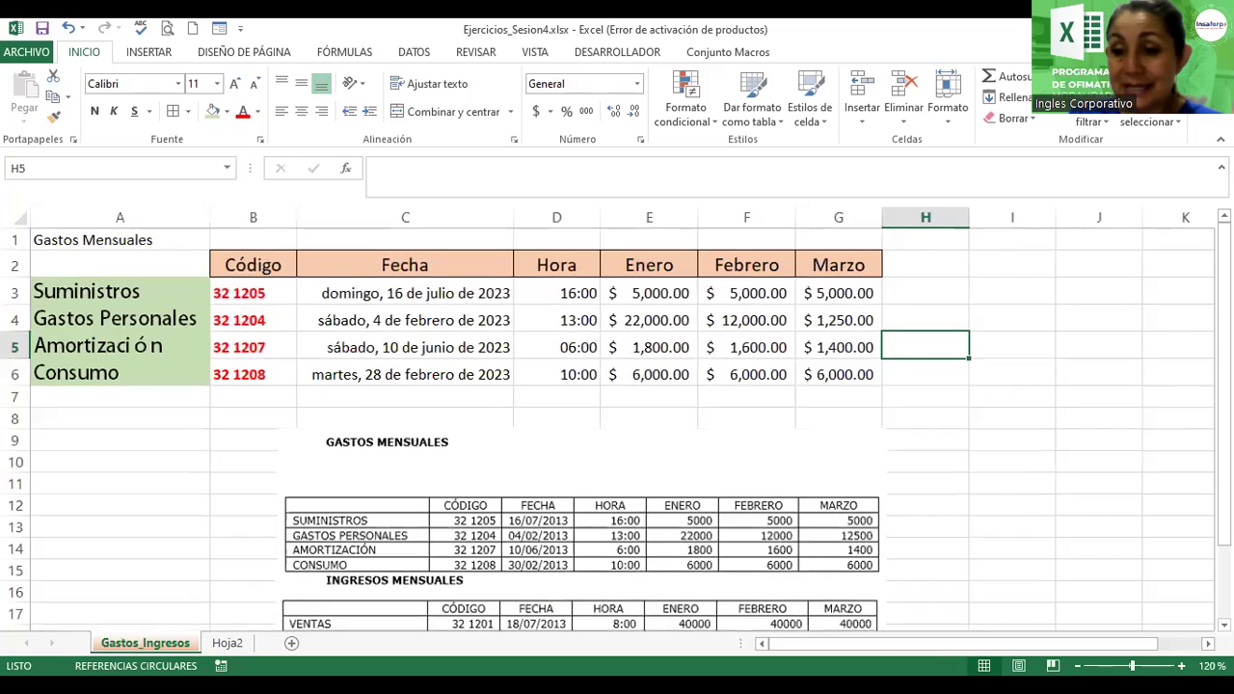
click(109, 239)
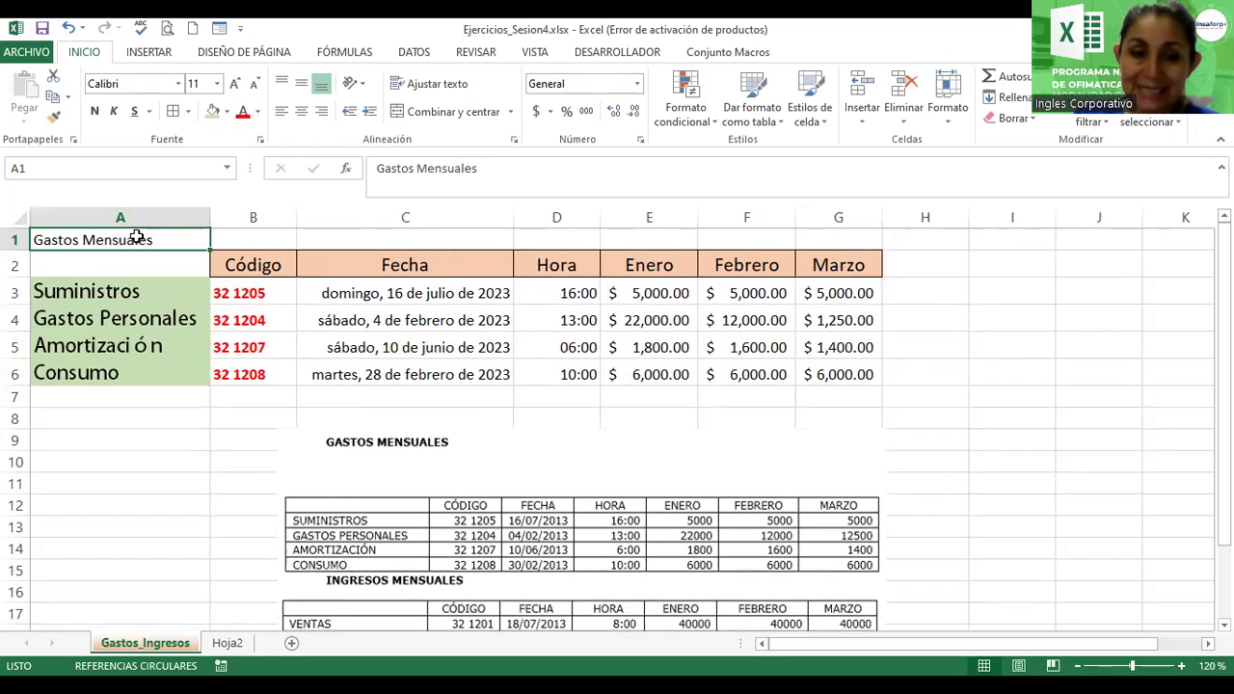
mouse_move(135, 238)
mouse_down()
mouse_move(839, 261)
mouse_move(844, 249)
mouse_up()
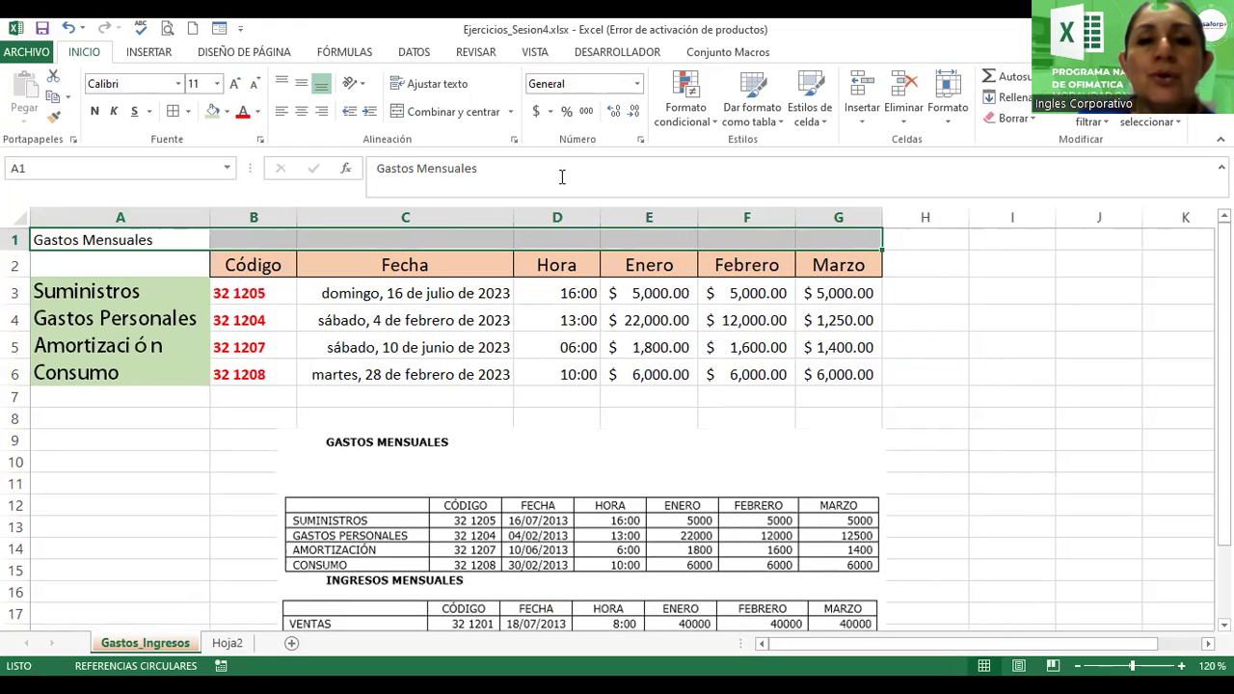
Step: Merge and centre the title across A1:G1 in 22 pt Berlin Sans FB Demi
click(417, 112)
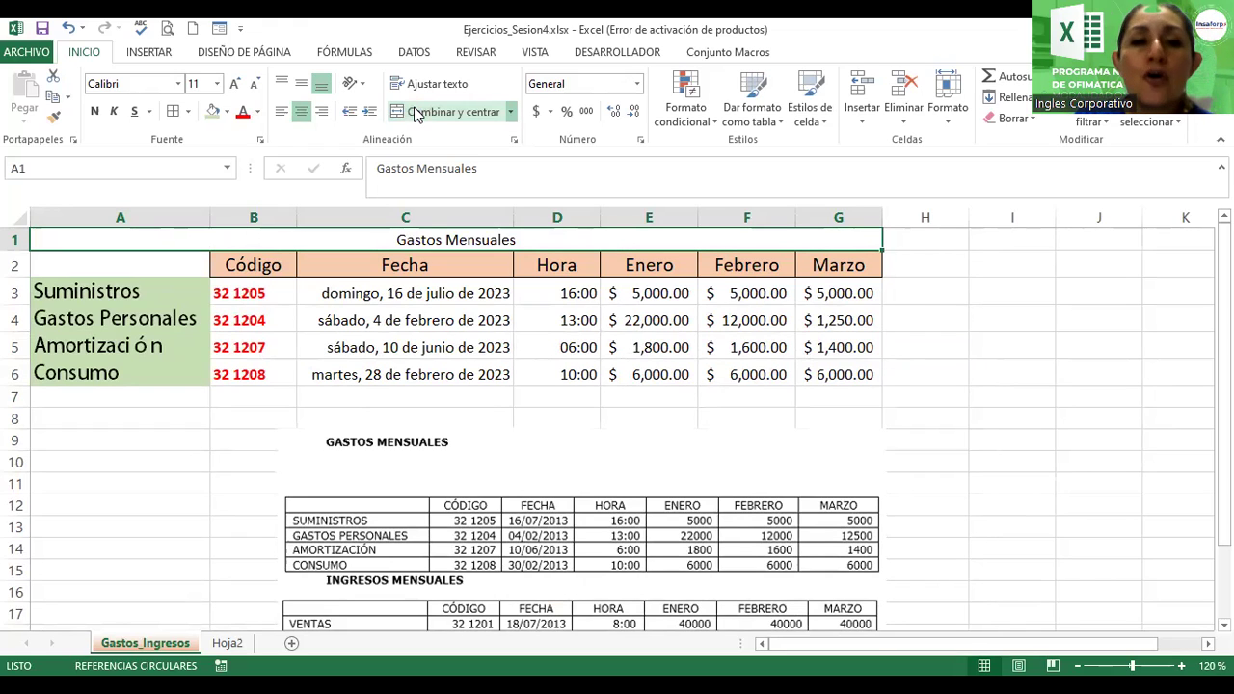
click(236, 85)
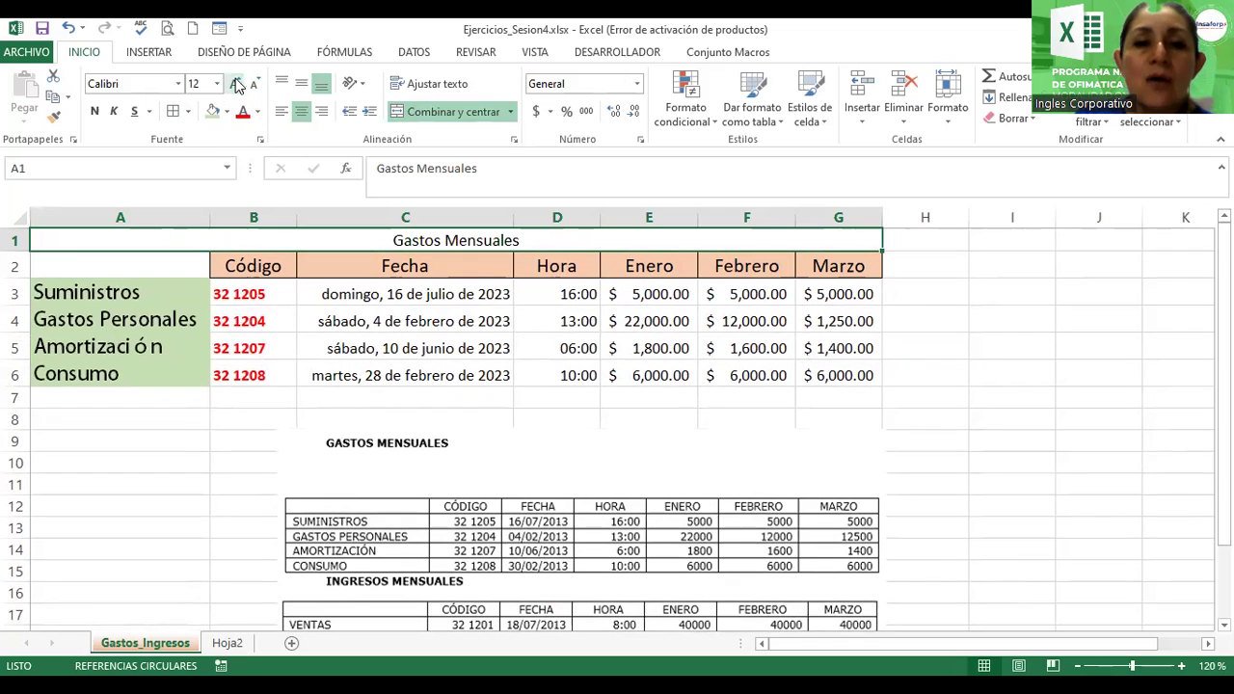
click(236, 85)
click(235, 84)
click(235, 83)
click(236, 84)
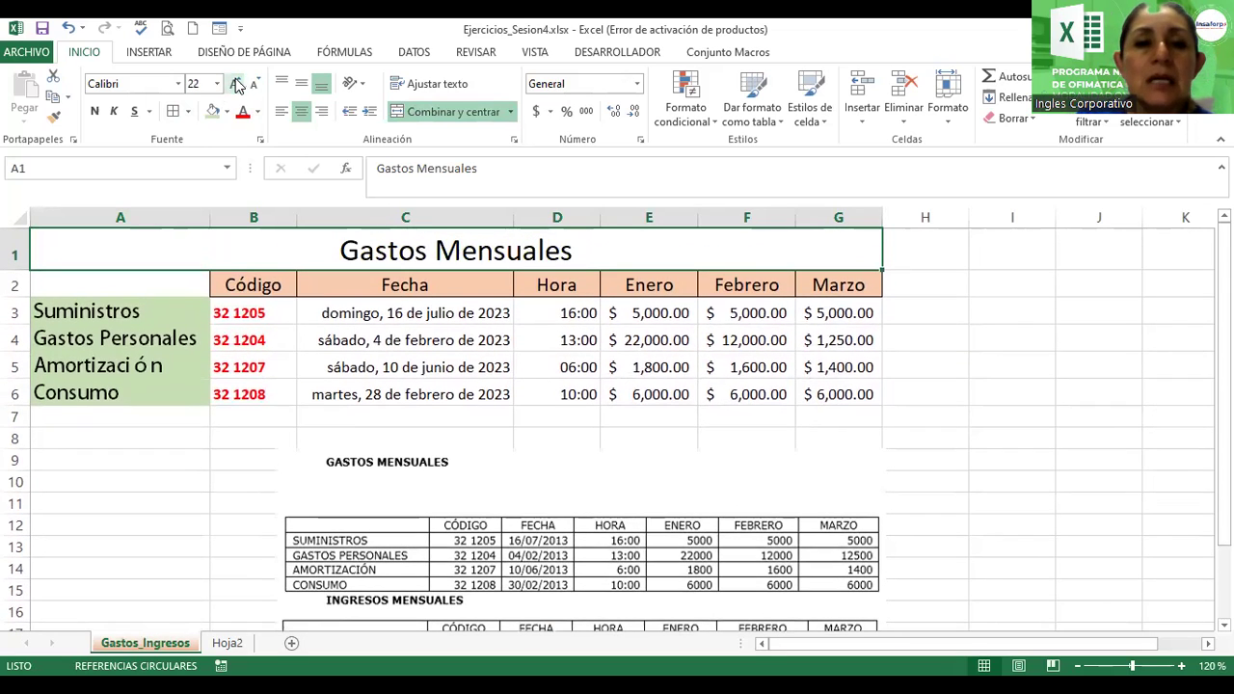
click(178, 84)
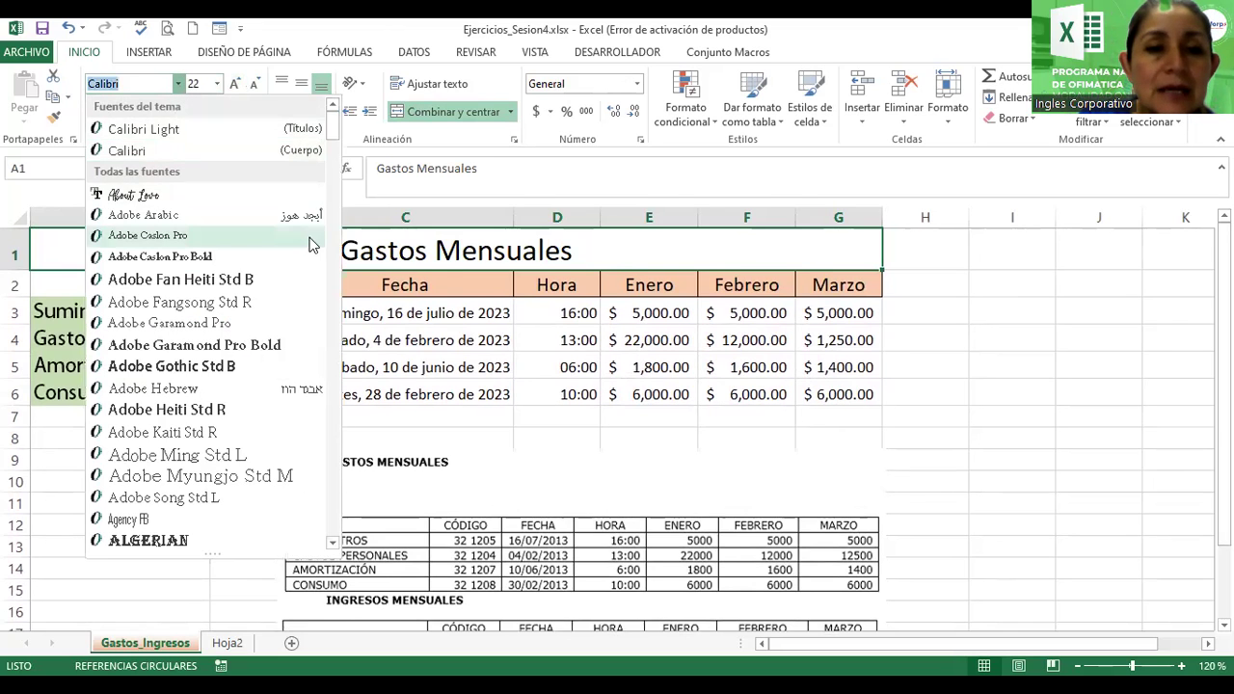
drag(332, 135, 335, 189)
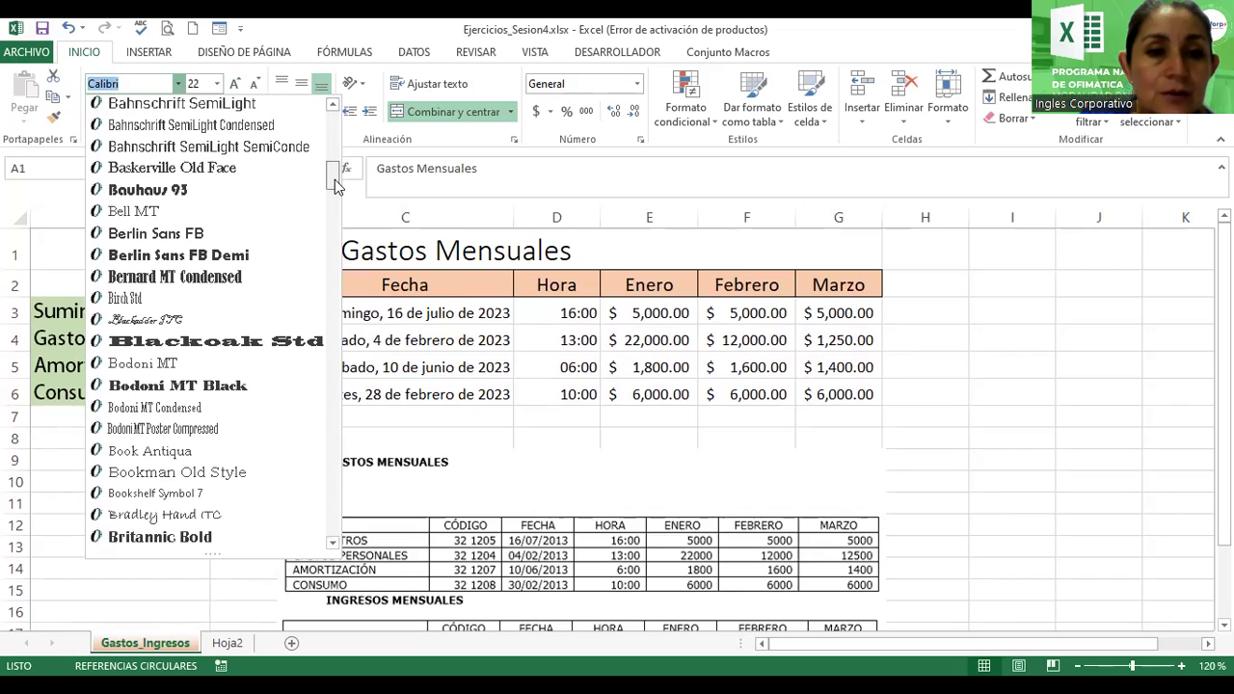
click(210, 255)
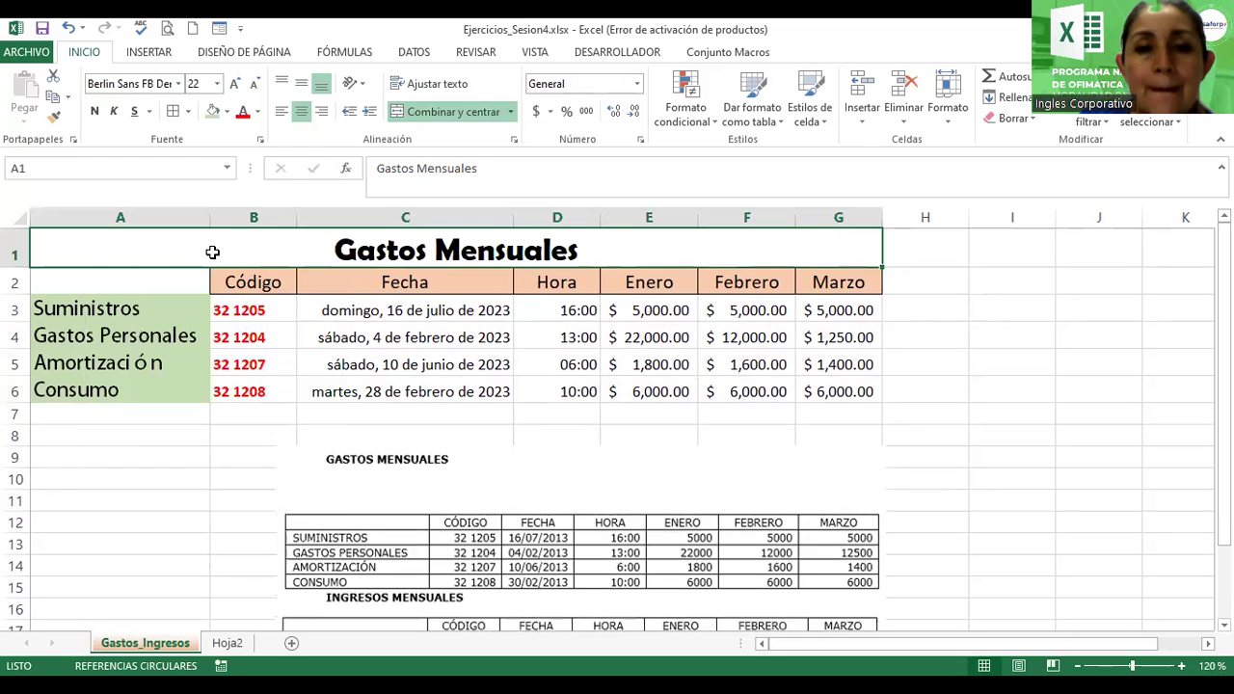
Step: Fill the merged title and cell A2 with light green
click(229, 112)
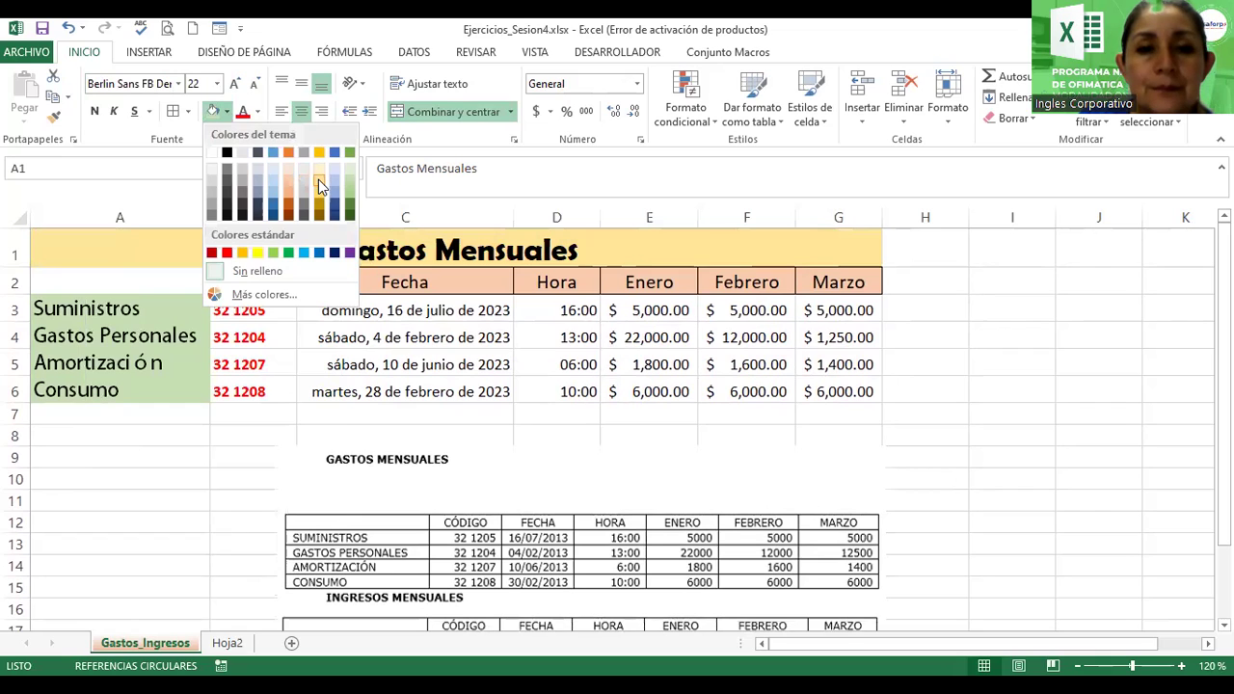
click(287, 179)
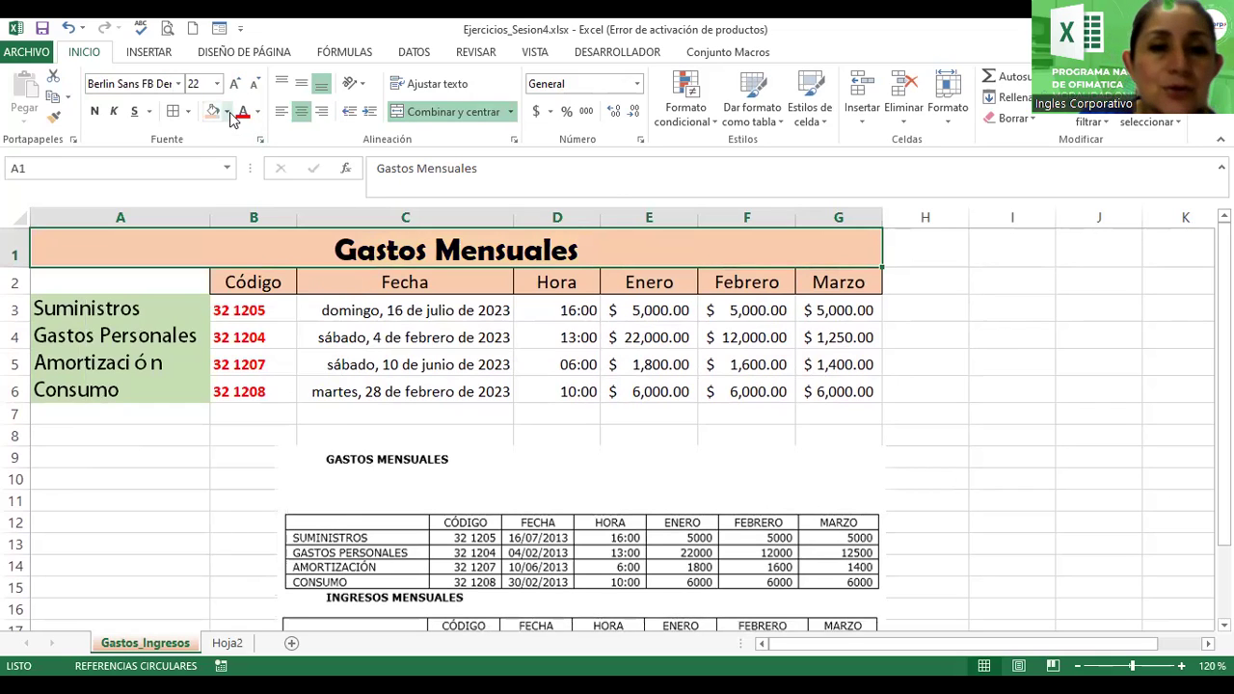
click(228, 111)
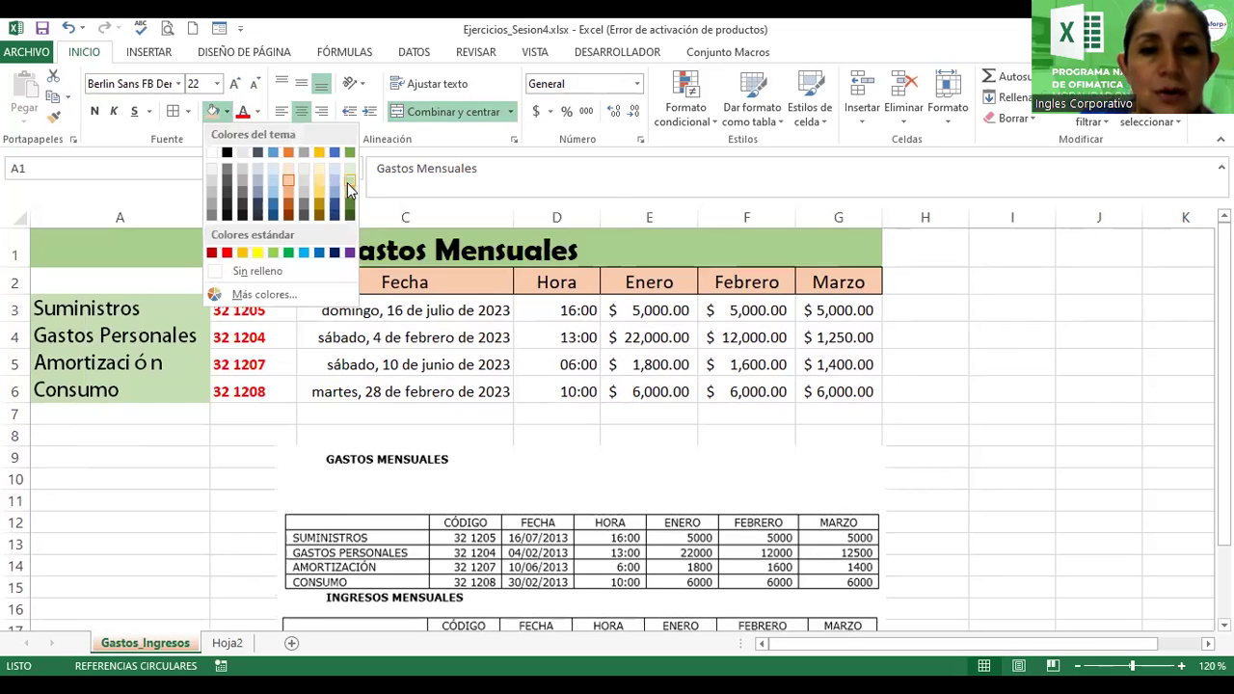
click(920, 337)
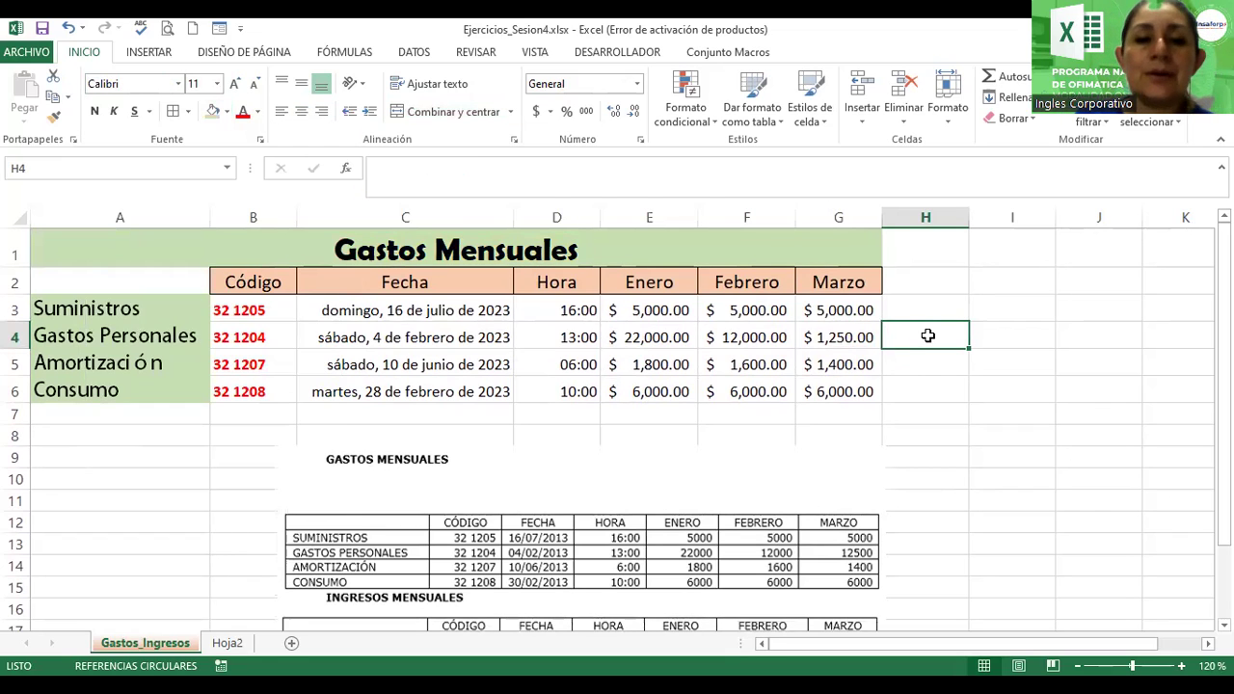
click(101, 281)
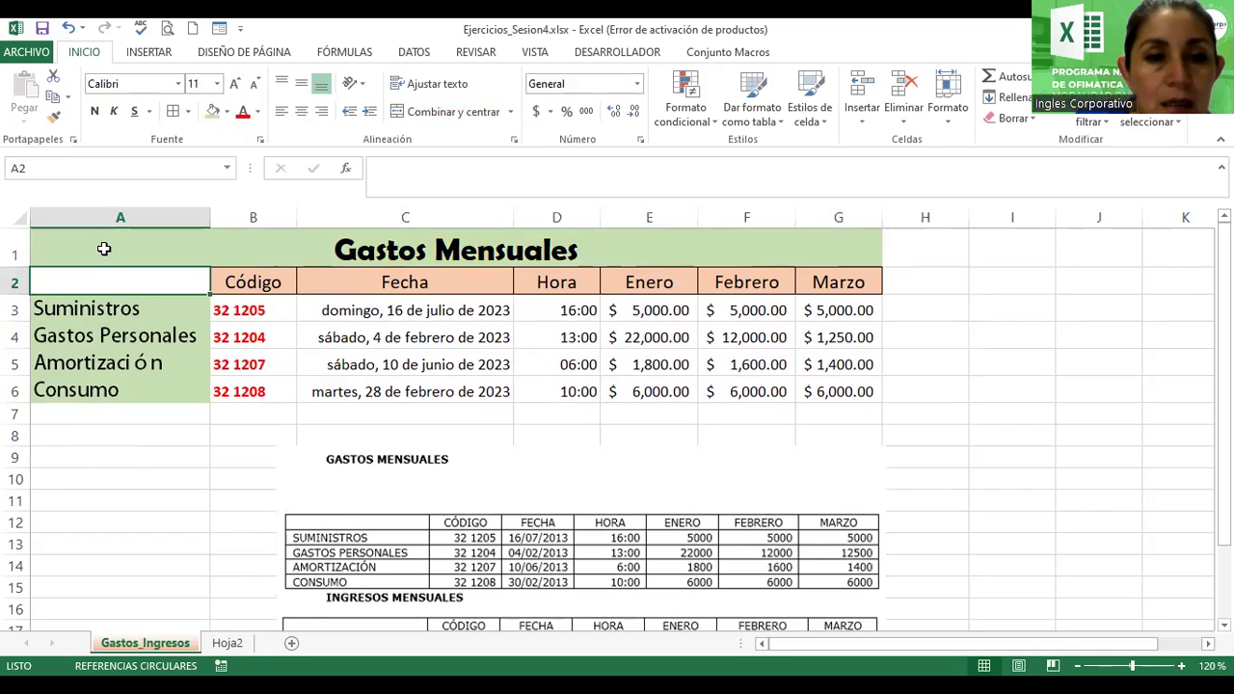
click(211, 112)
click(917, 278)
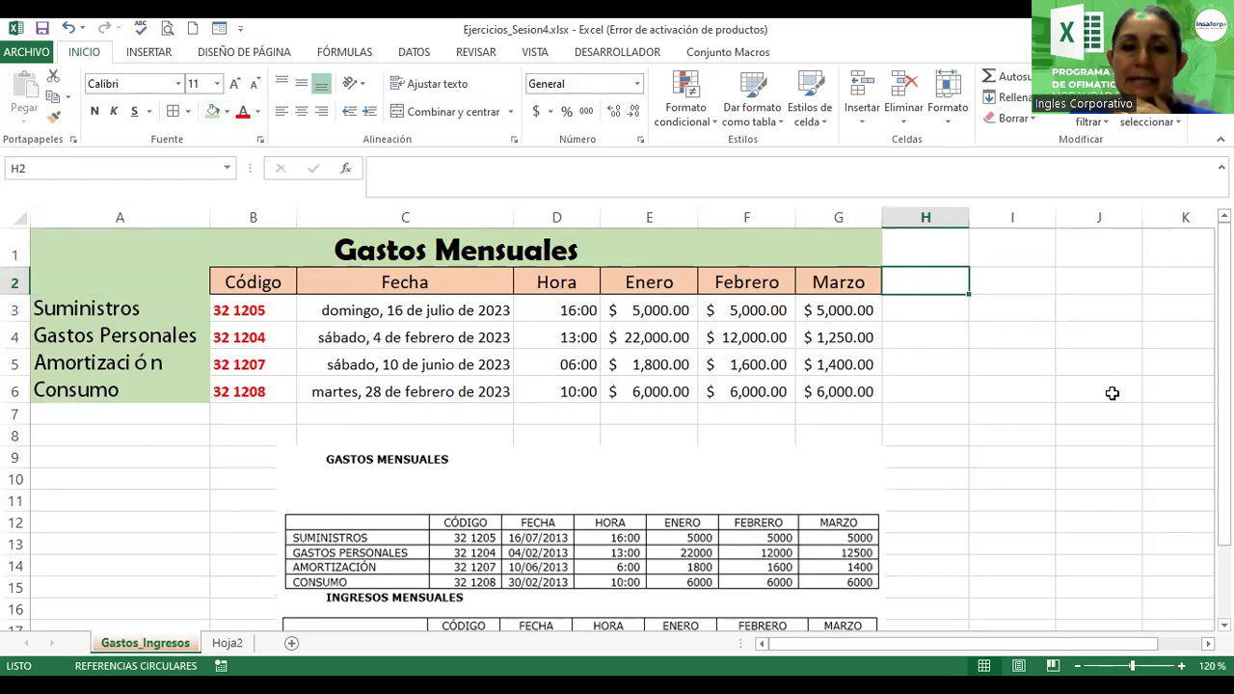
Step: Draw a curved left arrow from row 1 to row 7 in column H beside the table
click(135, 53)
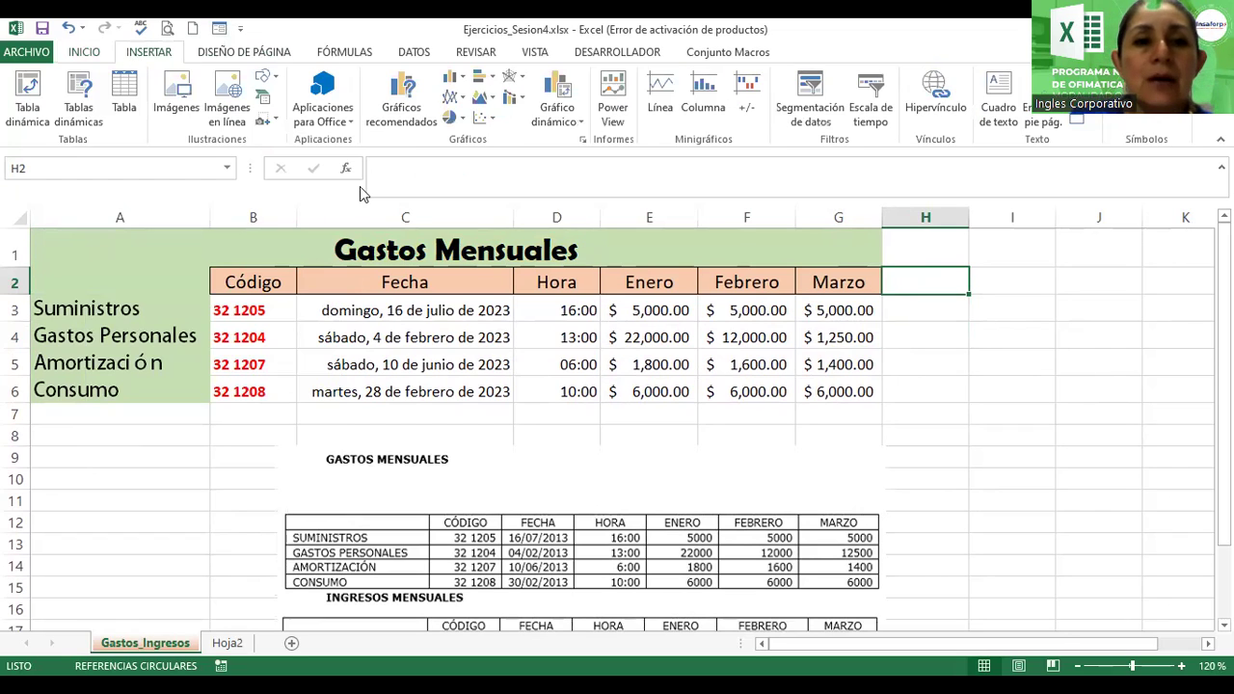
click(266, 77)
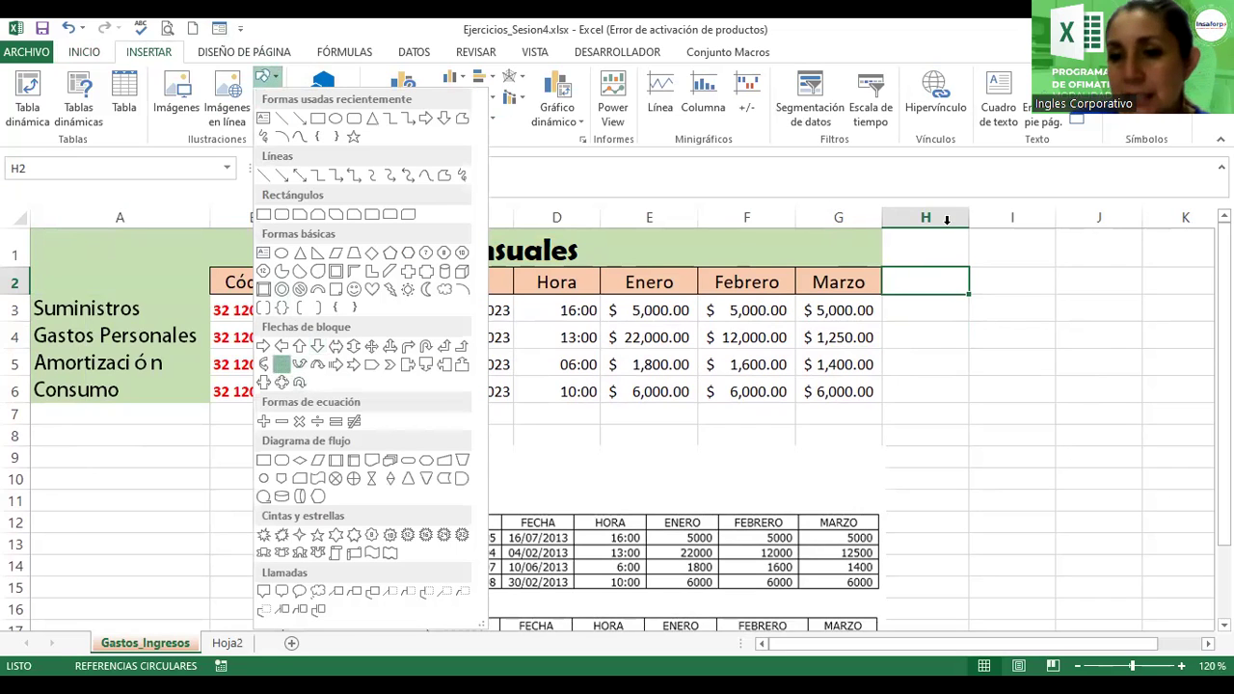
click(280, 367)
drag(997, 318, 1004, 405)
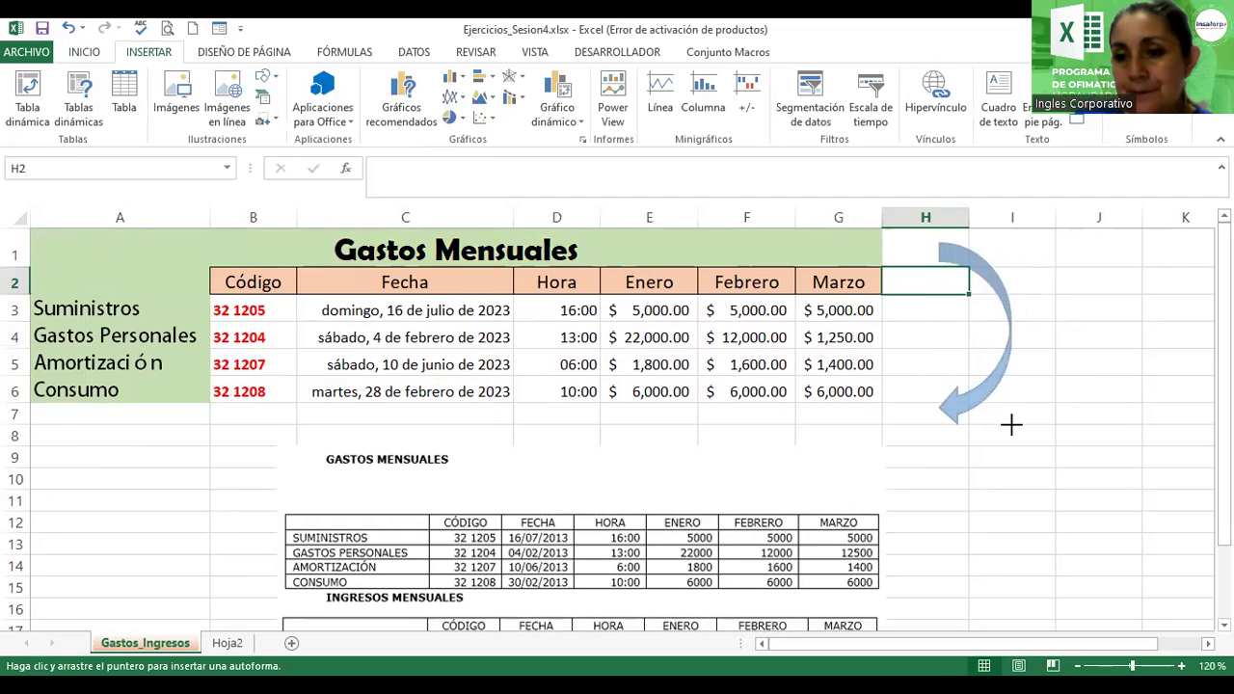
drag(1003, 406, 960, 388)
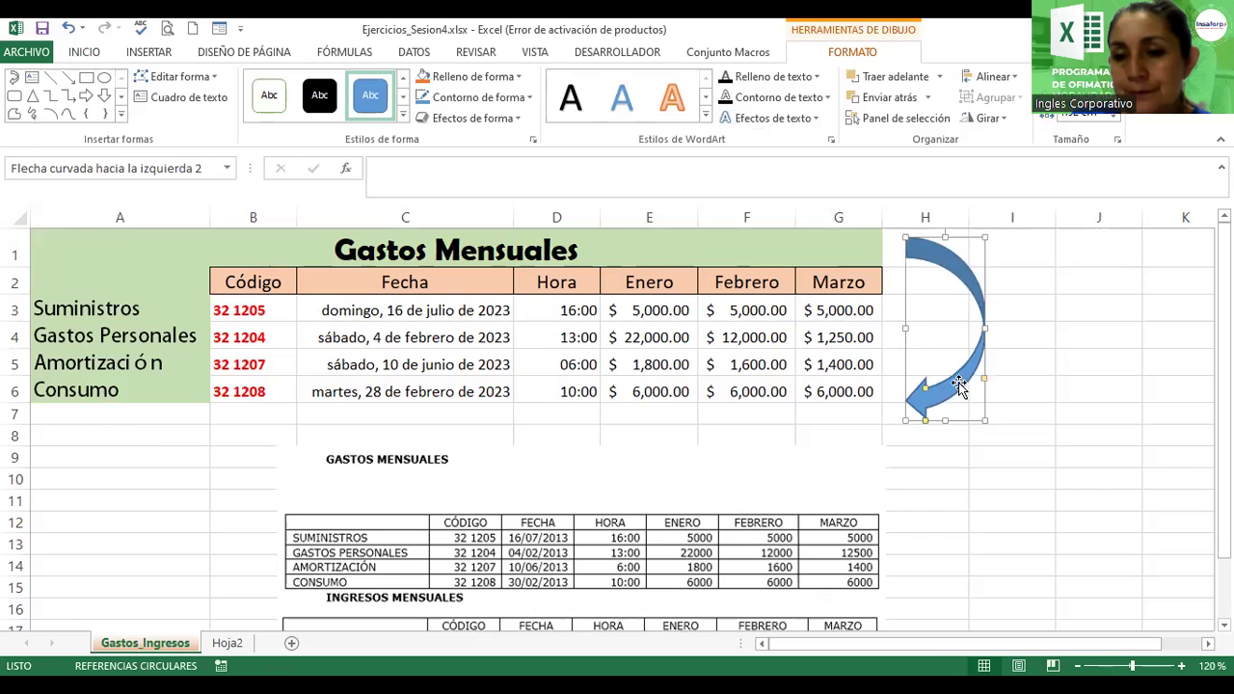
drag(913, 332, 894, 335)
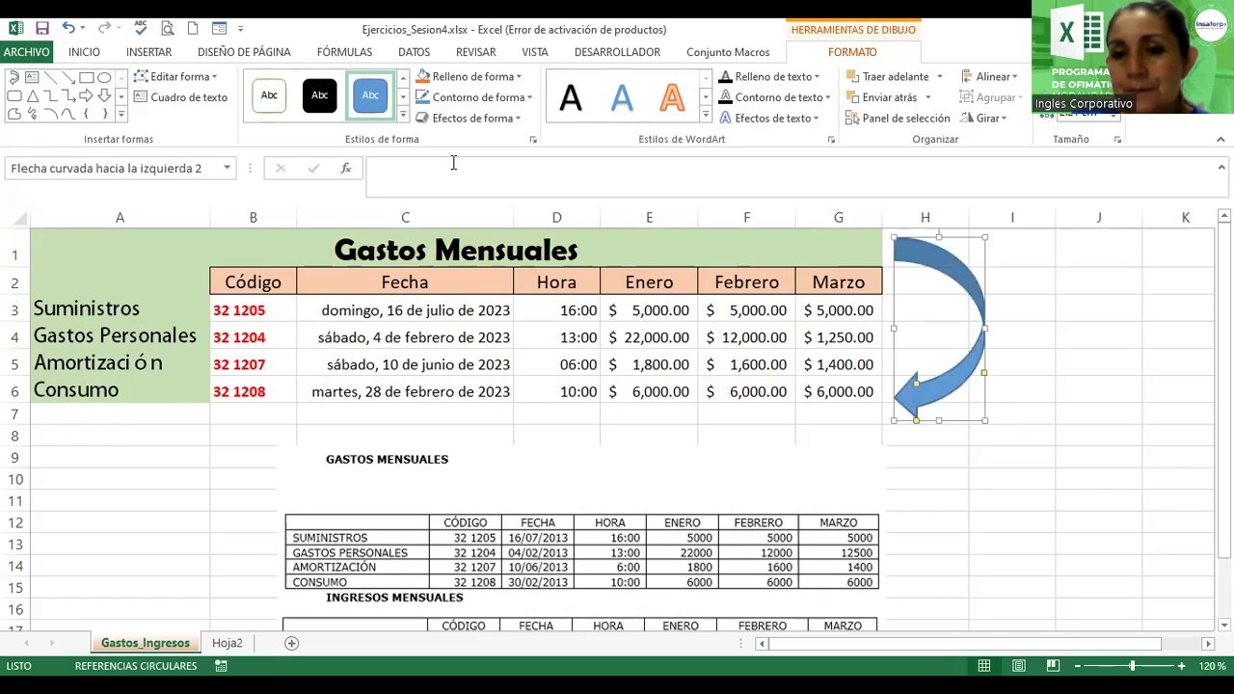
Step: Give the curved arrow a green shape style and a blue glow effect
click(403, 118)
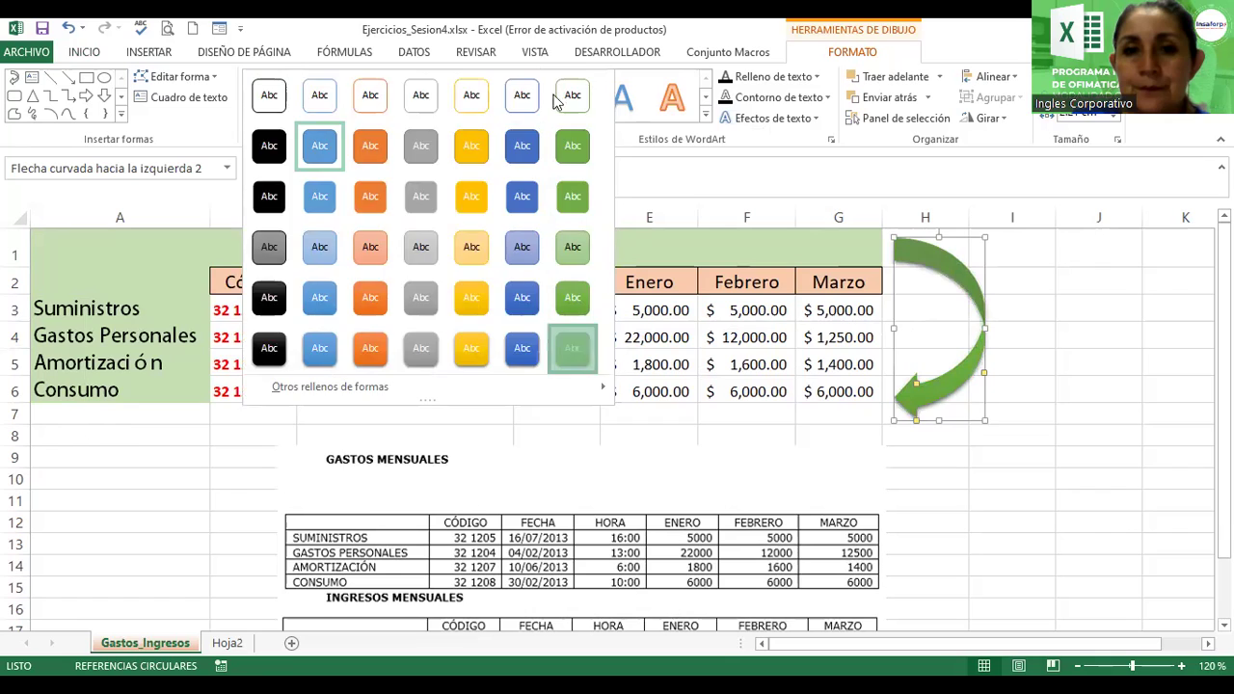
click(577, 345)
click(475, 118)
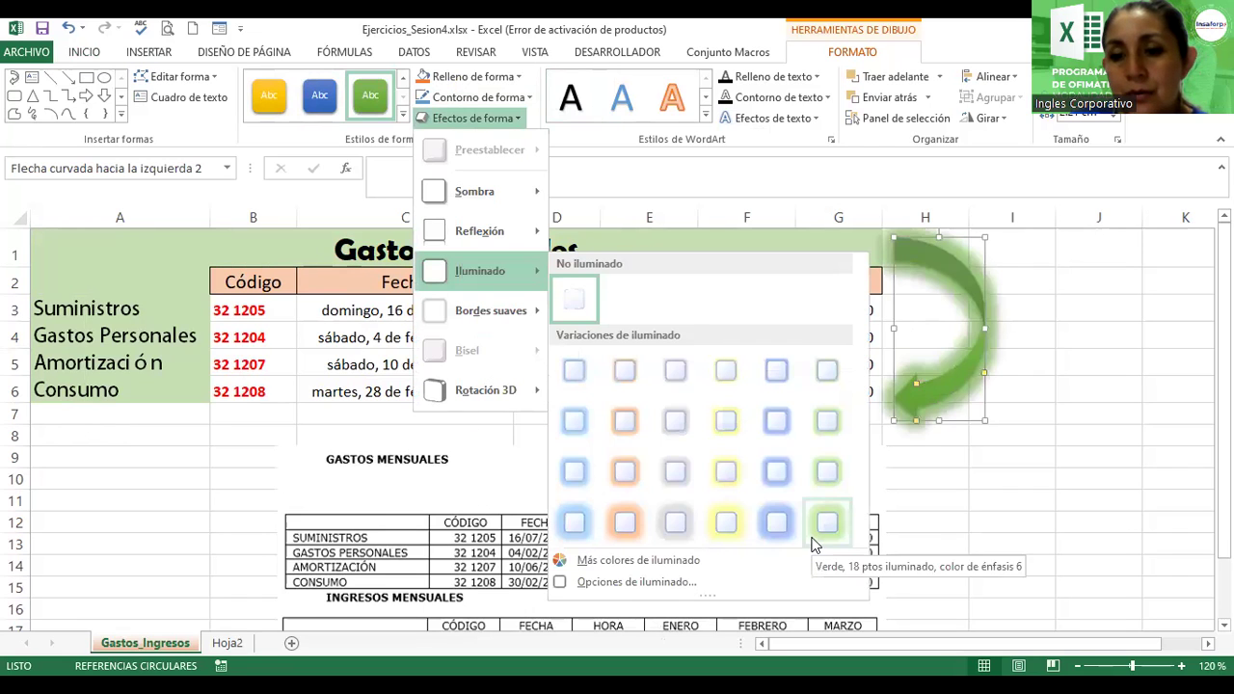
mouse_move(480, 271)
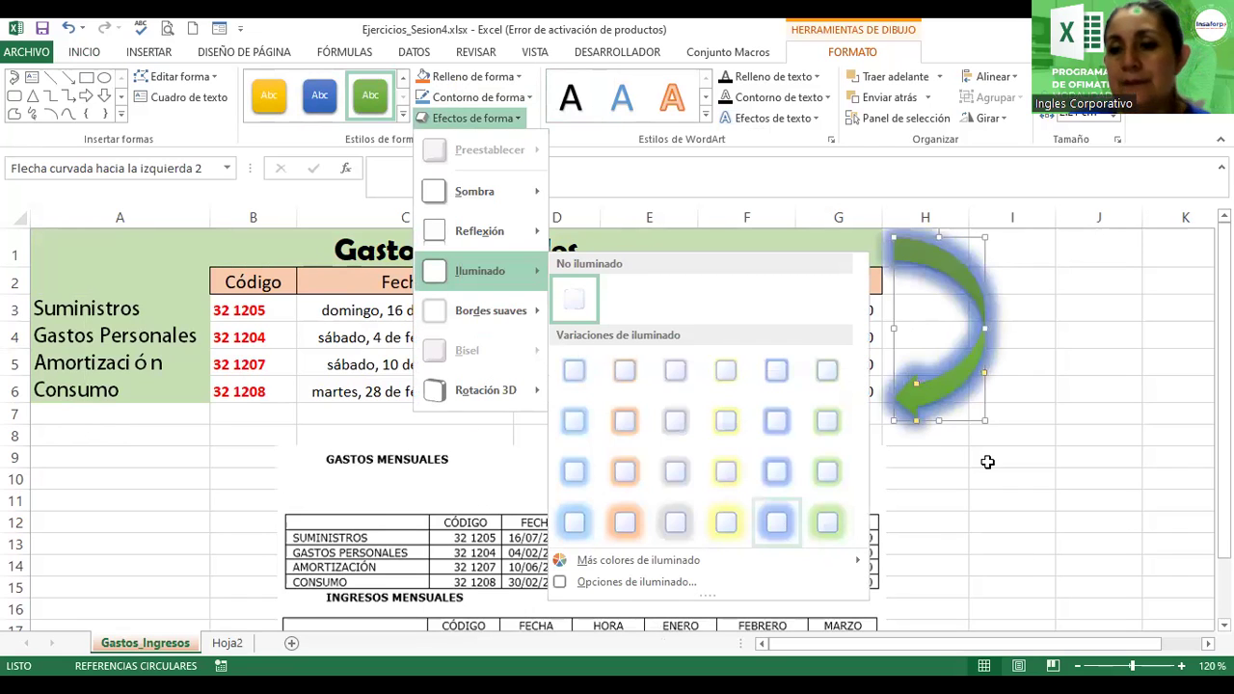
click(989, 460)
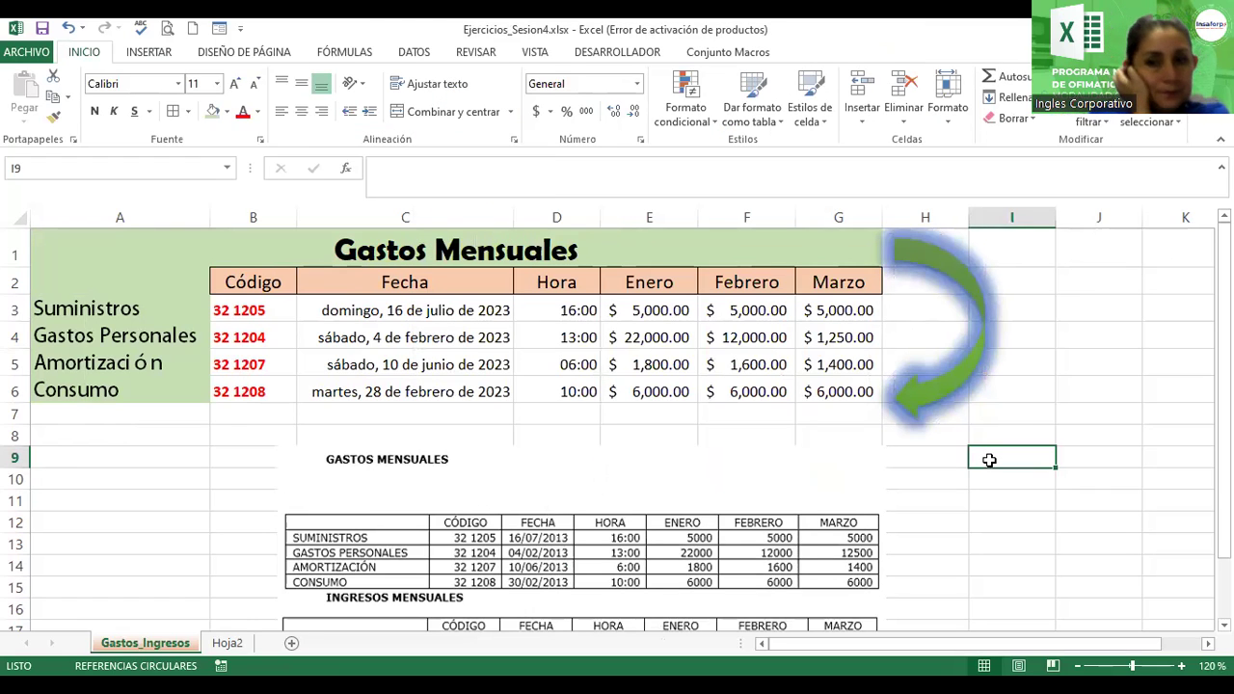
click(924, 410)
Step: Browse the Formas shapes gallery under Insertar without adding a shape
click(146, 51)
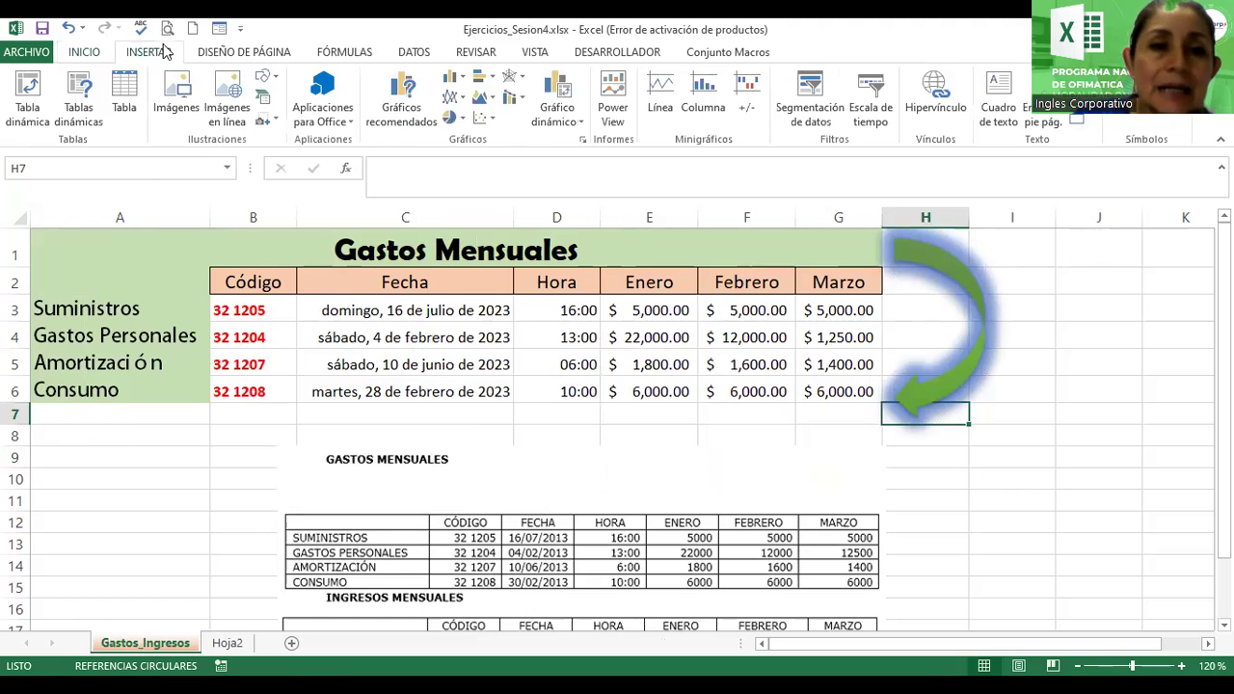
click(270, 83)
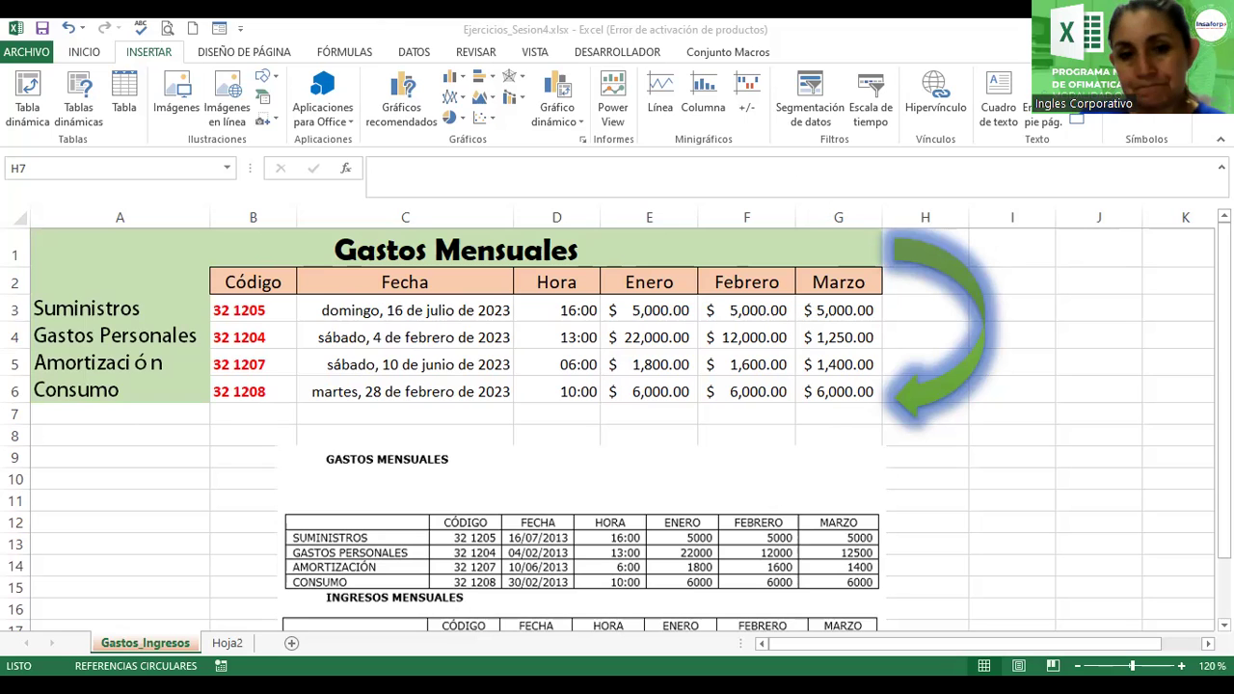
Step: Crop the reference picture to trim off the GASTOS MENSUALES part, keeping INGRESOS MENSUALES
mouse_move(758, 506)
mouse_down()
mouse_move(781, 457)
mouse_move(787, 472)
mouse_move(754, 513)
mouse_up()
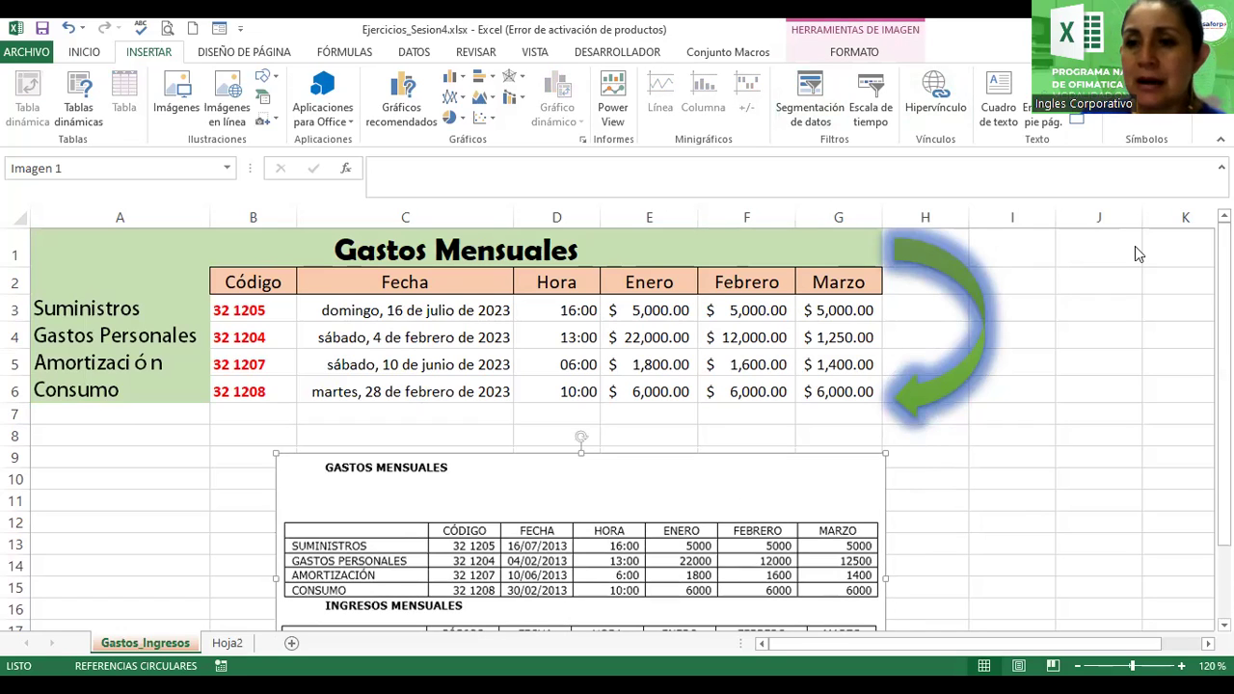
click(854, 52)
click(1027, 92)
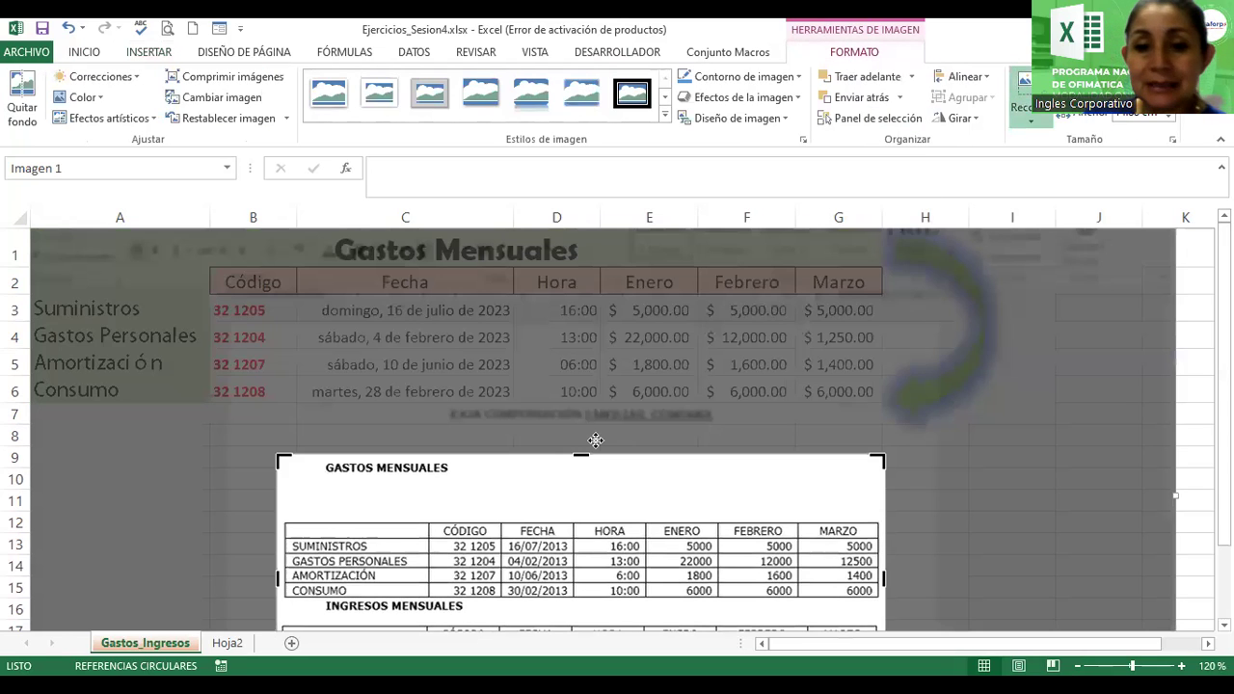
drag(580, 455, 579, 563)
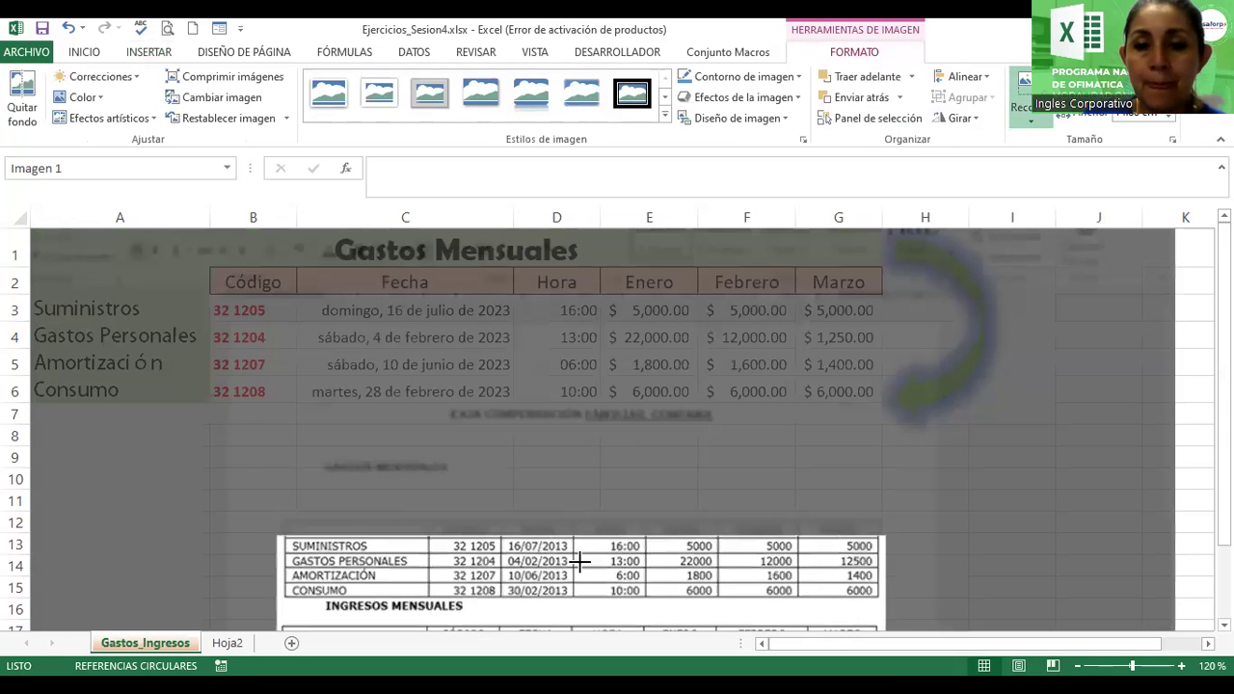
click(829, 183)
key(Escape)
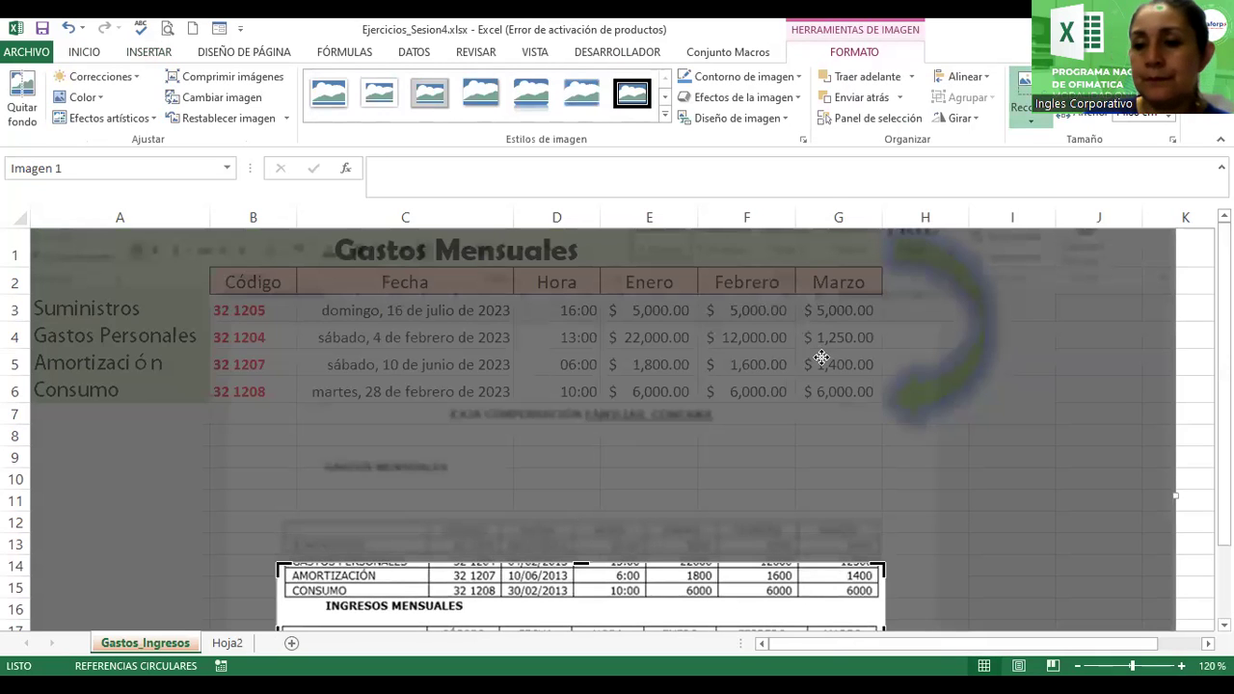
click(1194, 443)
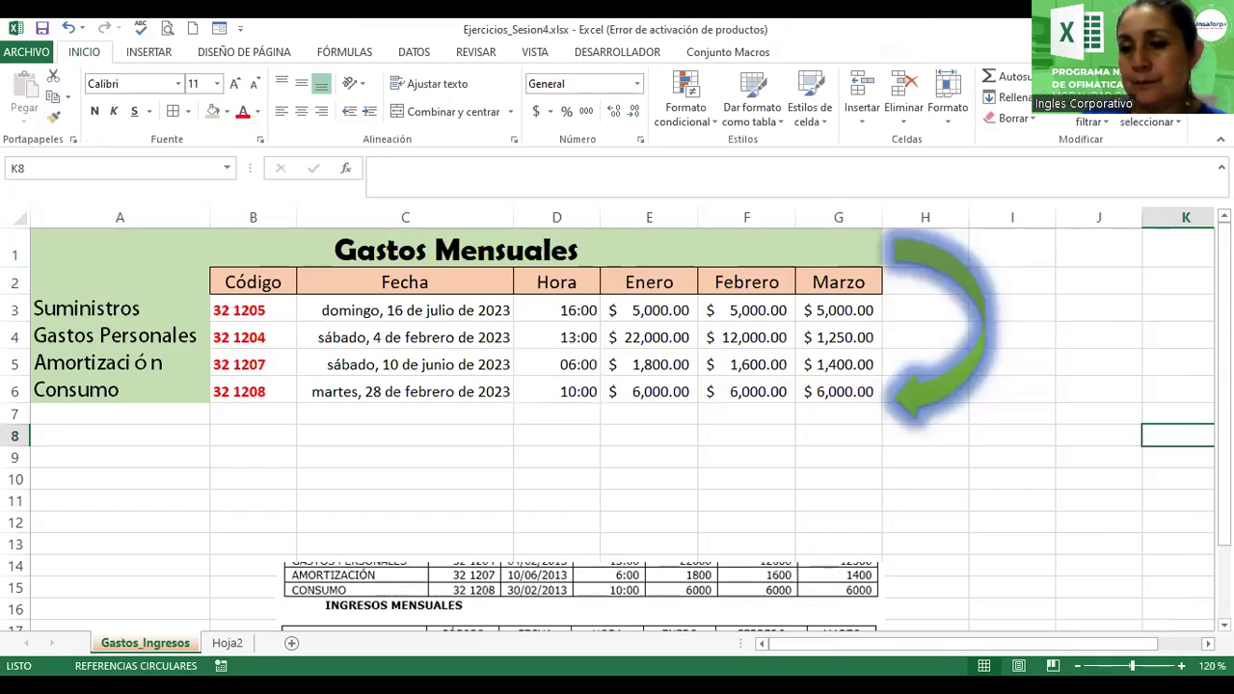
Step: Move the cropped picture up and to the right beside rows 11–17
scroll(732, 462, down, 1)
scroll(732, 463, down, 1)
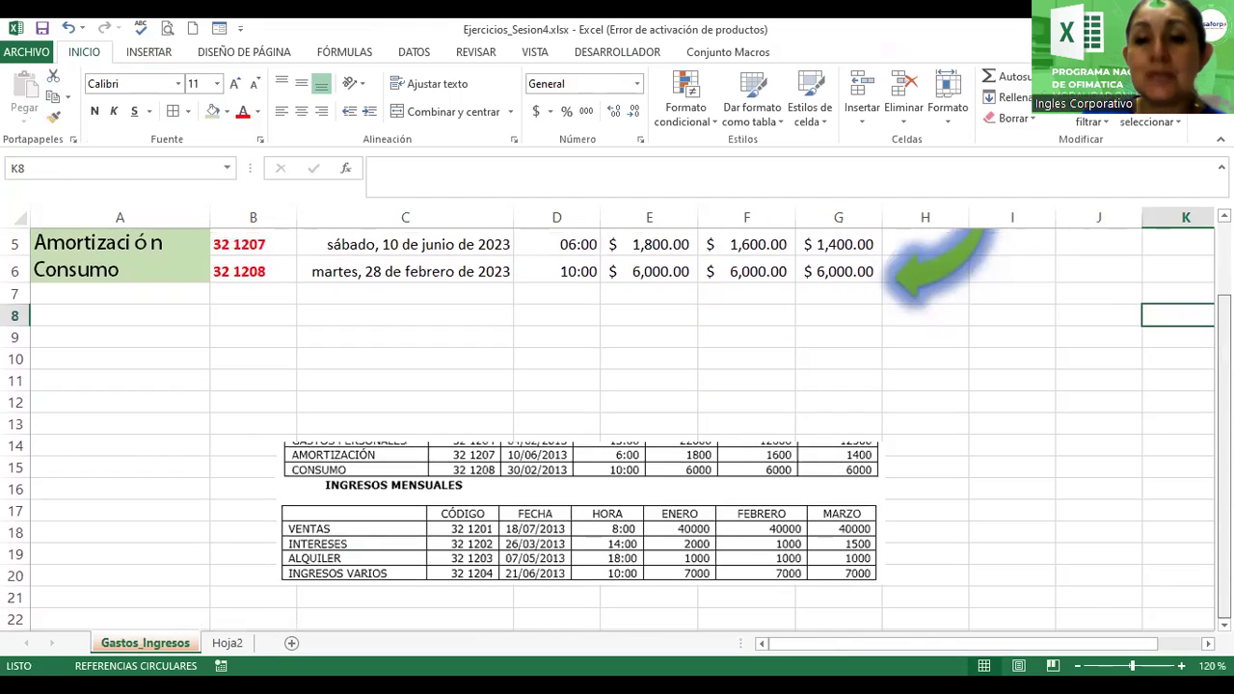
mouse_move(733, 463)
mouse_down()
mouse_move(980, 355)
mouse_move(997, 404)
mouse_up()
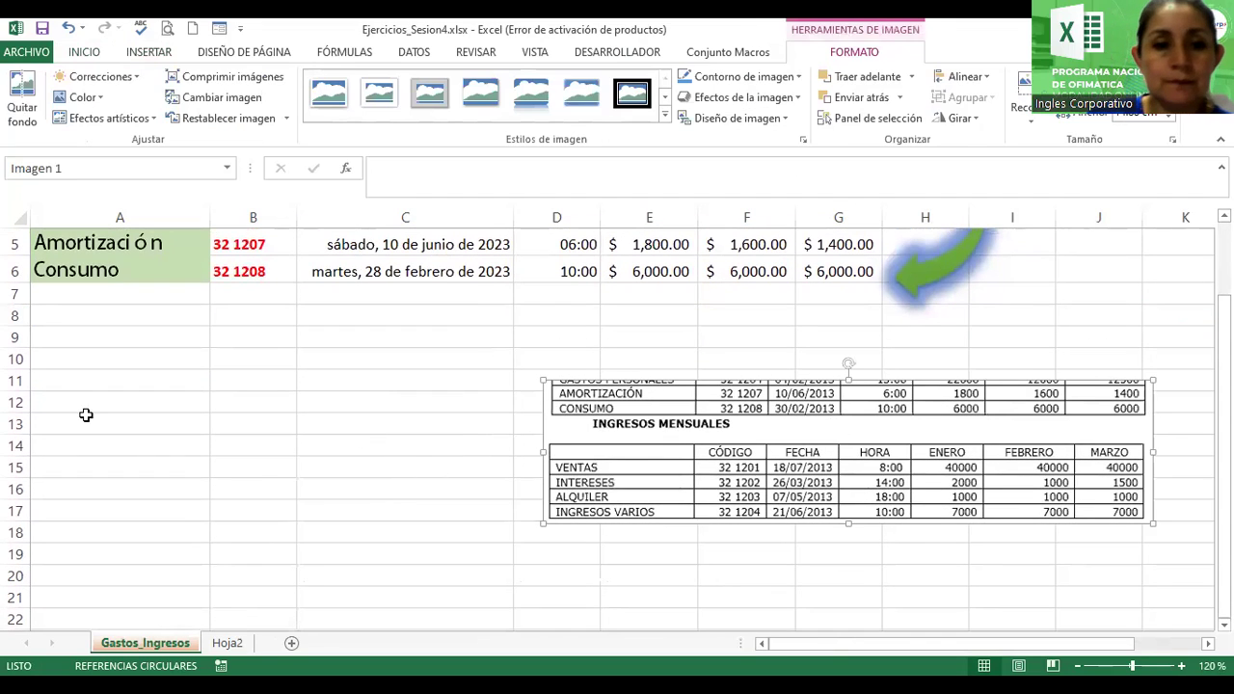
Step: Type the heading 'Ingresos Mensuales' into cell A9
click(69, 346)
text(Ingresos )
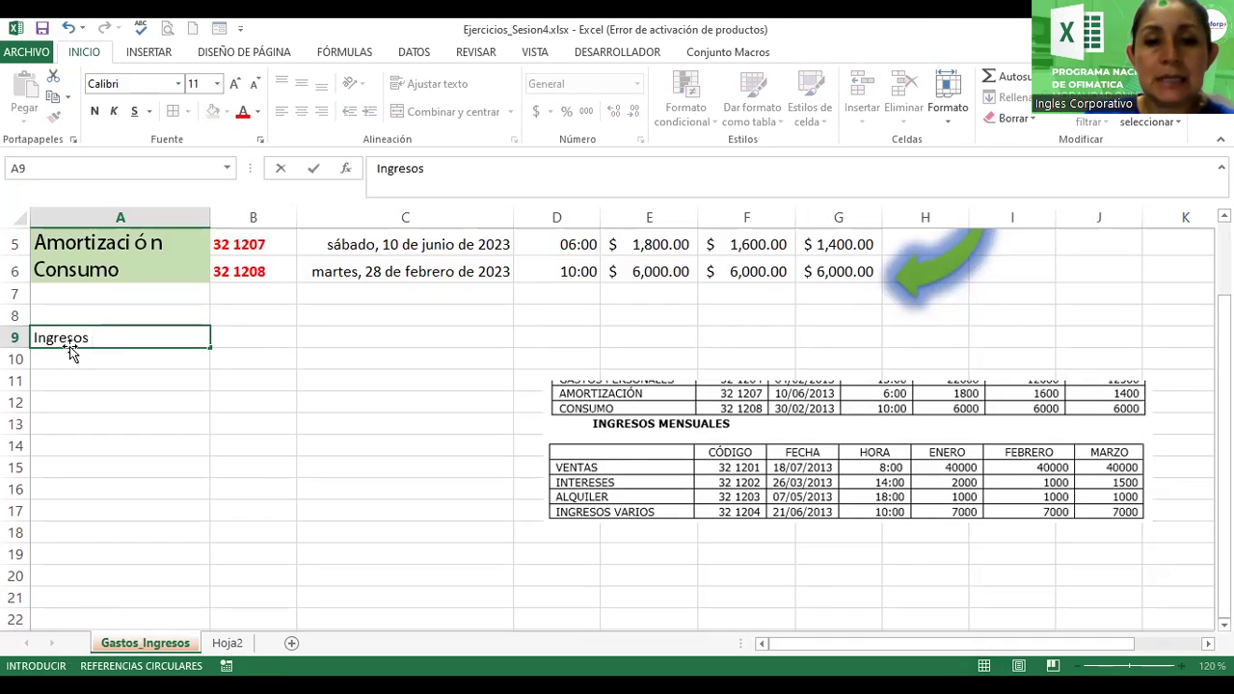
text(Mensuales)
key(Return)
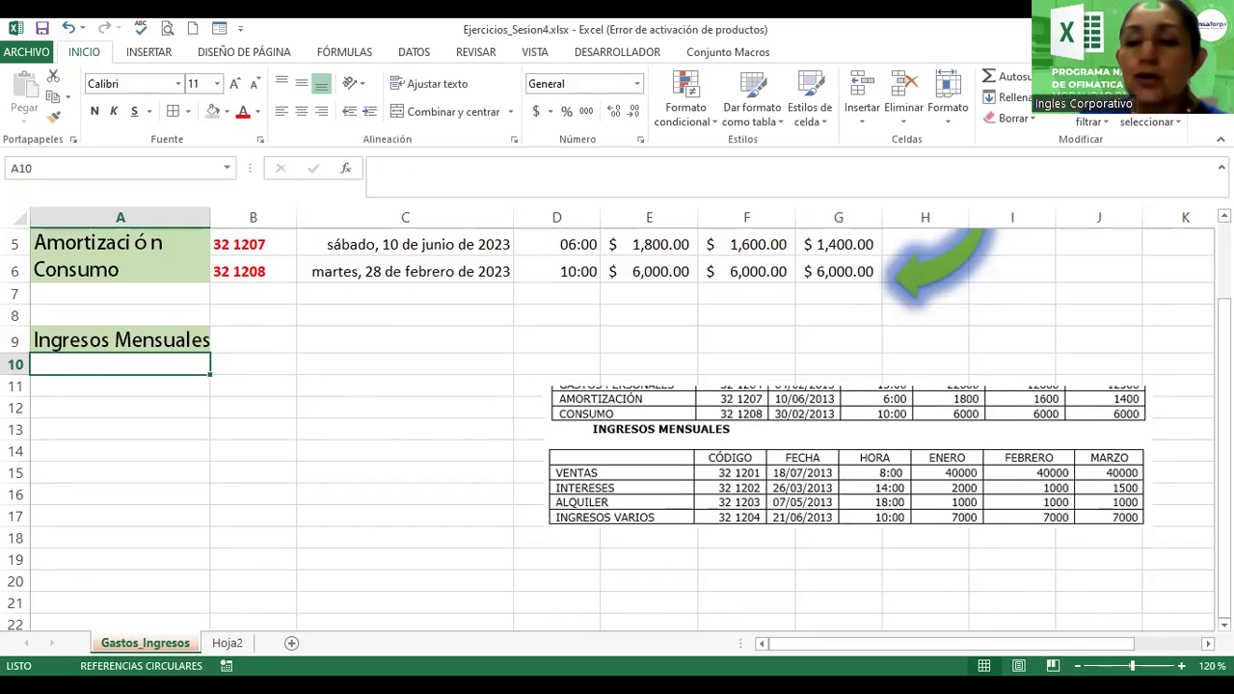
scroll(617, 424, up, 2)
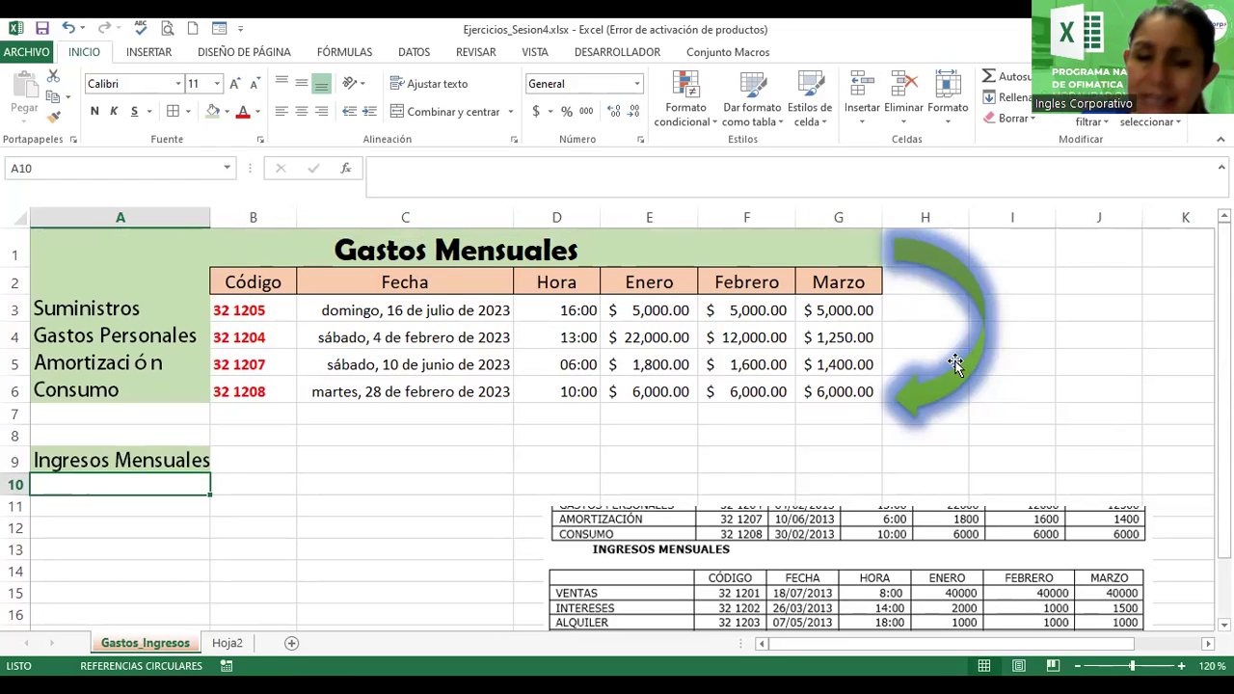
Step: Copy the header row B2:G2 (Código through Marzo) and paste it into B10
click(243, 285)
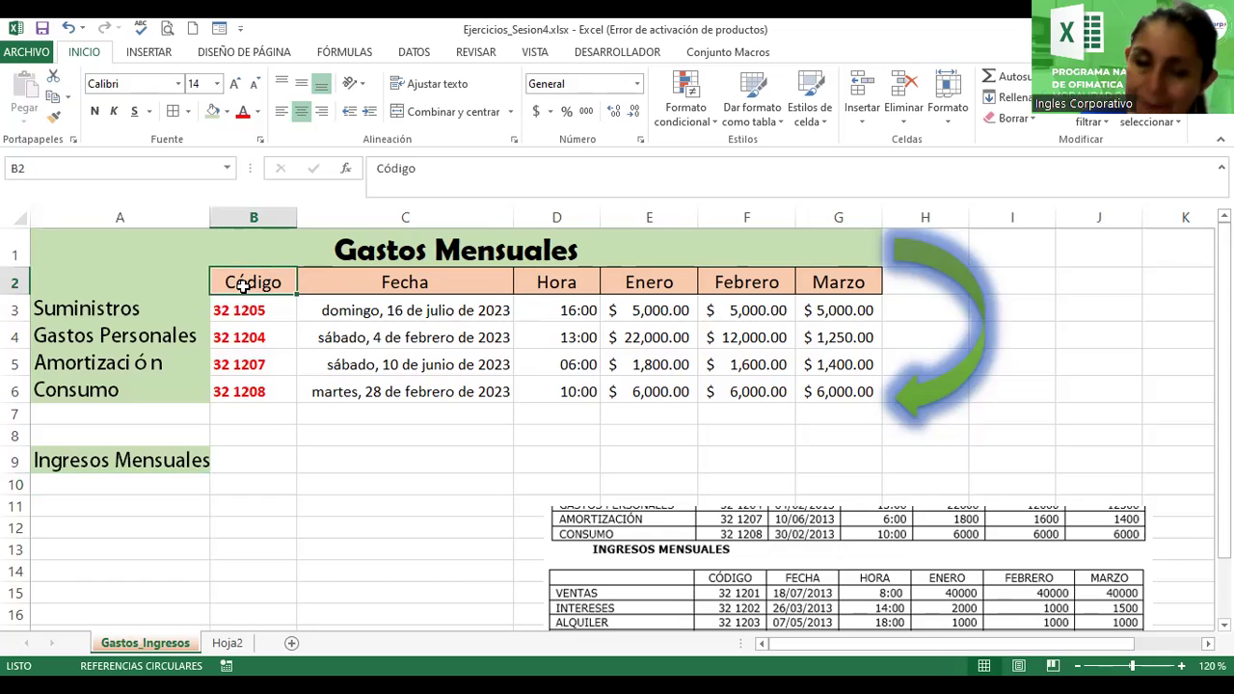
drag(243, 286, 807, 297)
key(ctrl+c)
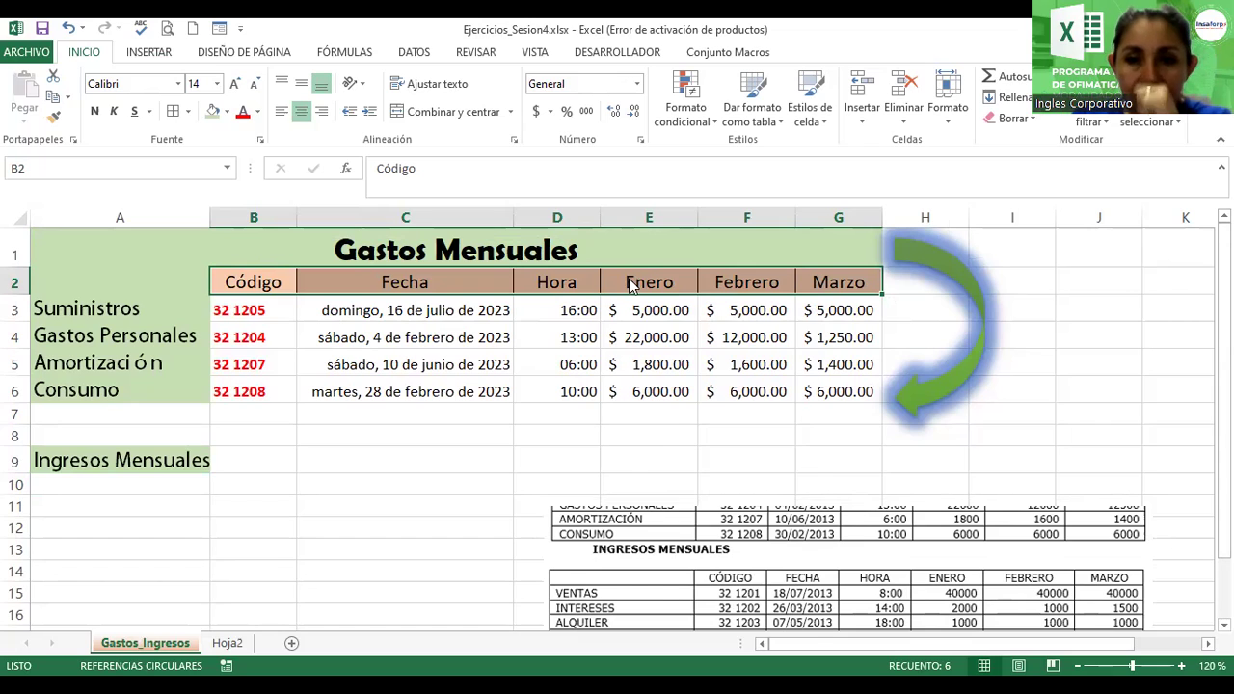
right_click(629, 280)
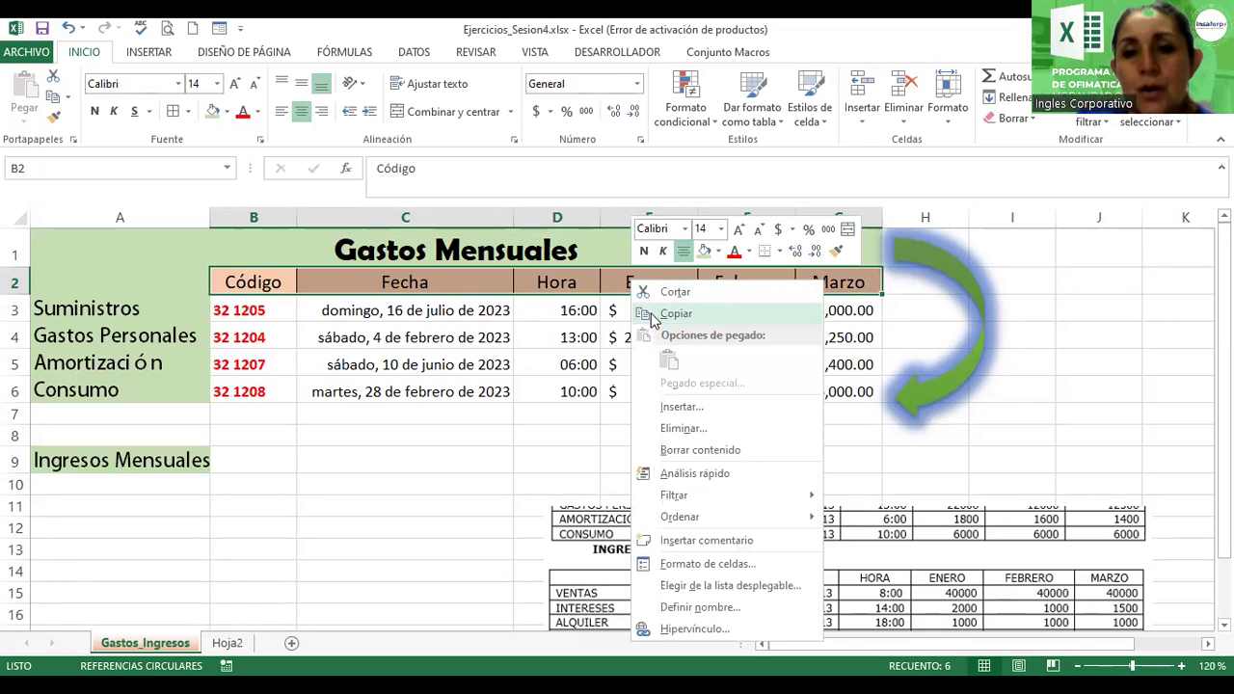
click(654, 316)
scroll(617, 424, down, 1)
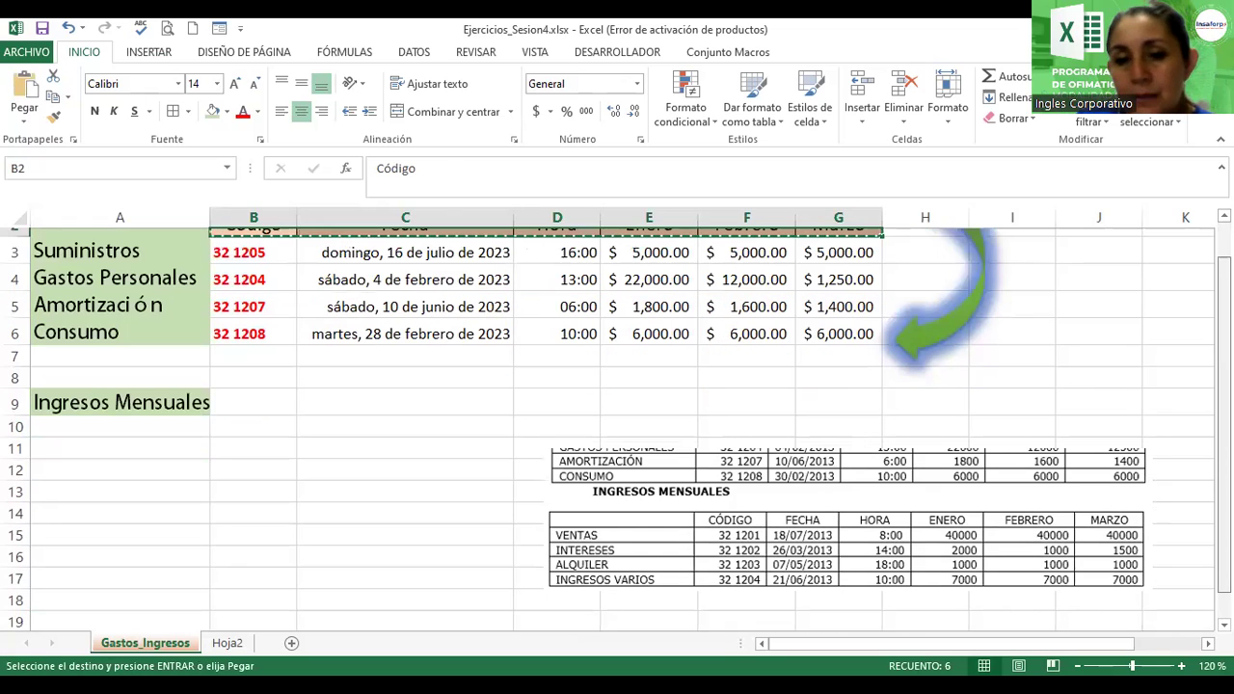
scroll(617, 430, up, 1)
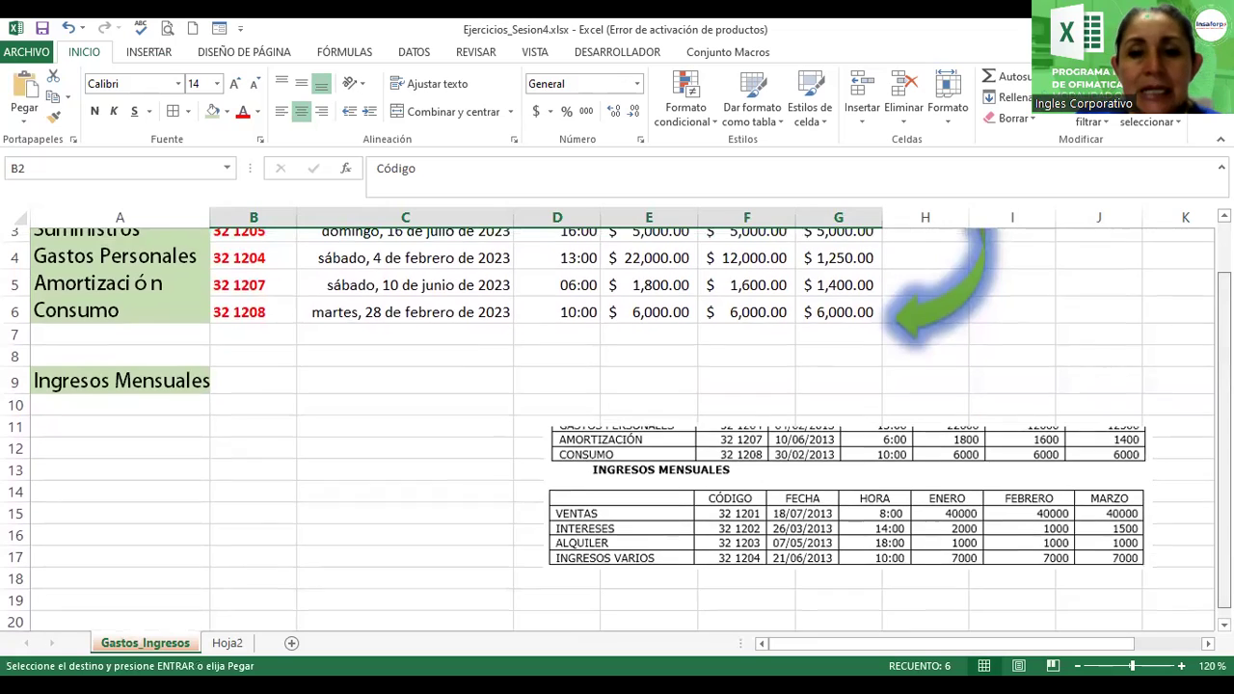
scroll(617, 430, up, 1)
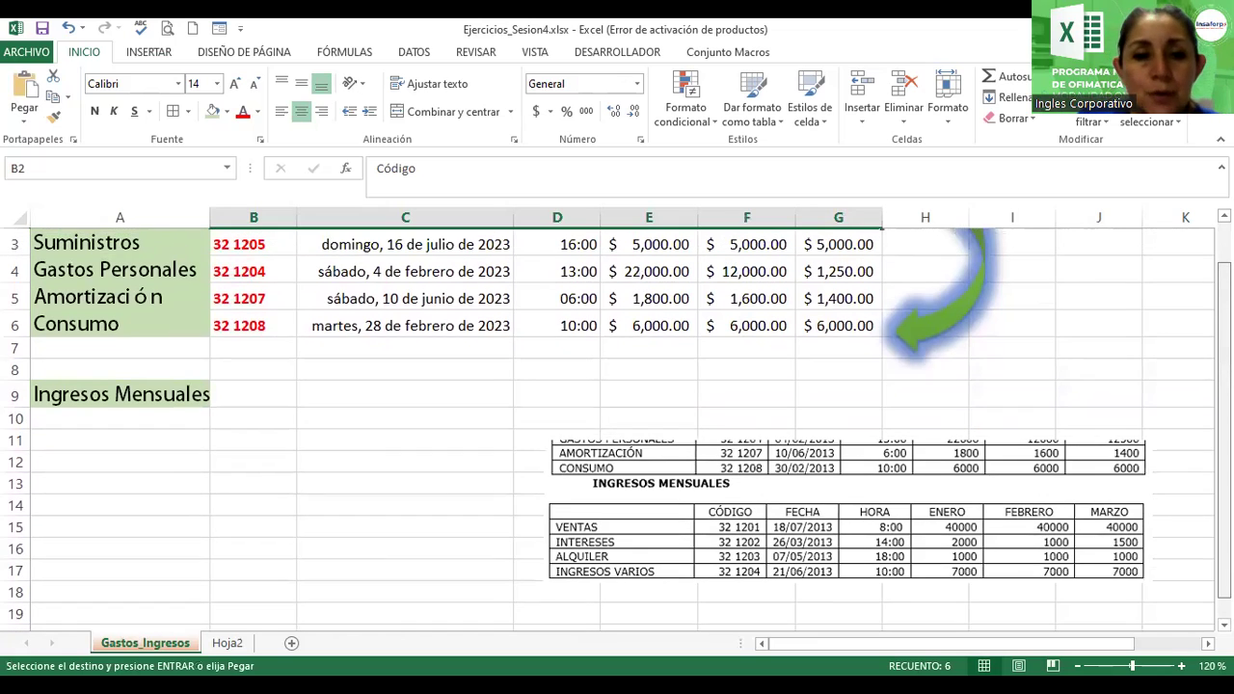
click(231, 420)
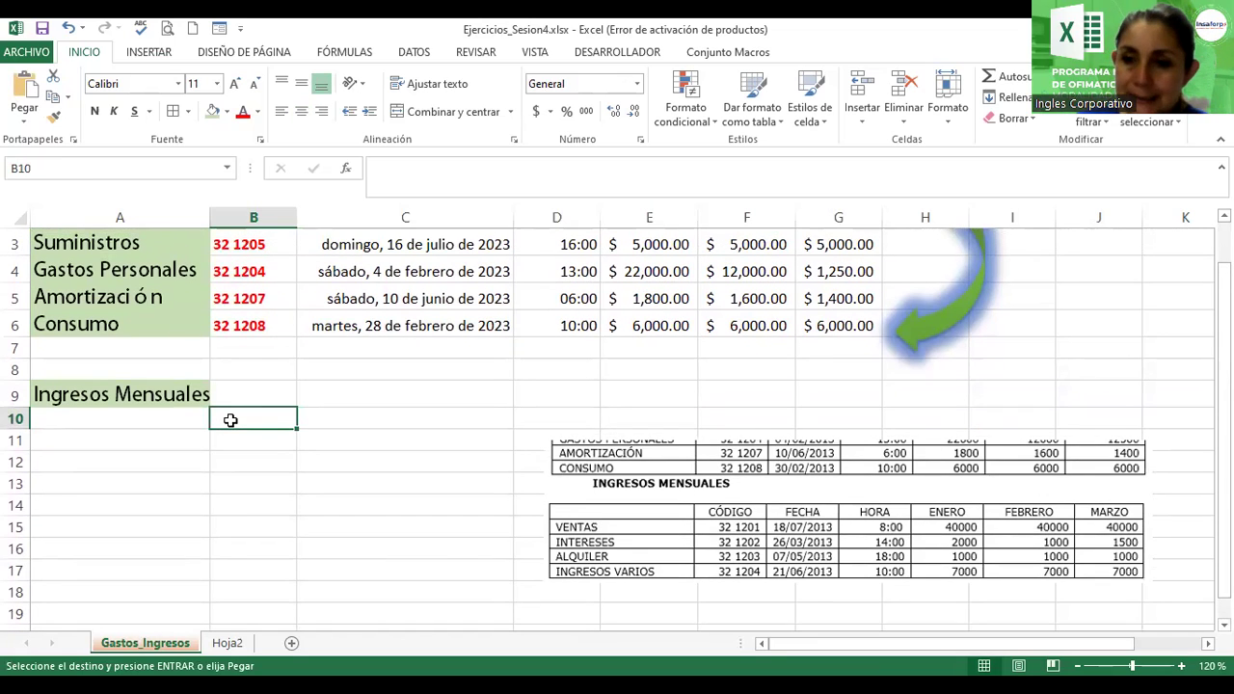
key(ctrl+v)
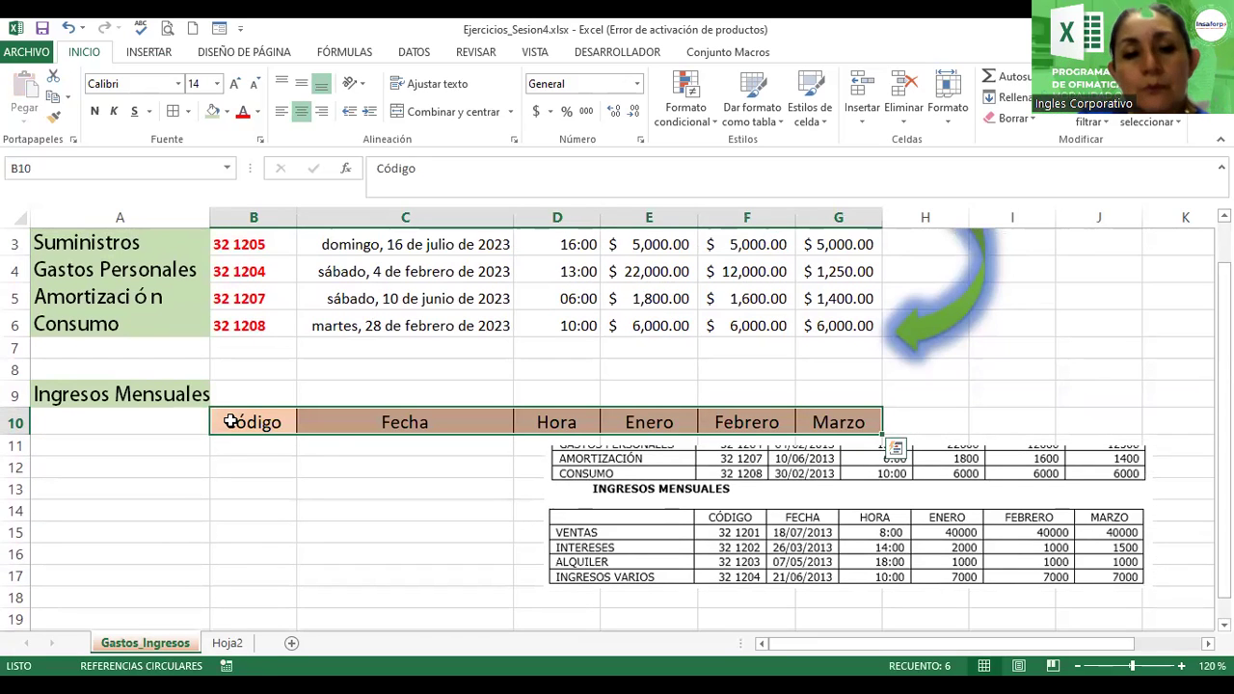
Step: Enter row labels Ventas, Intereses, Alquiler and Ingresos Varios in A11:A14
click(118, 449)
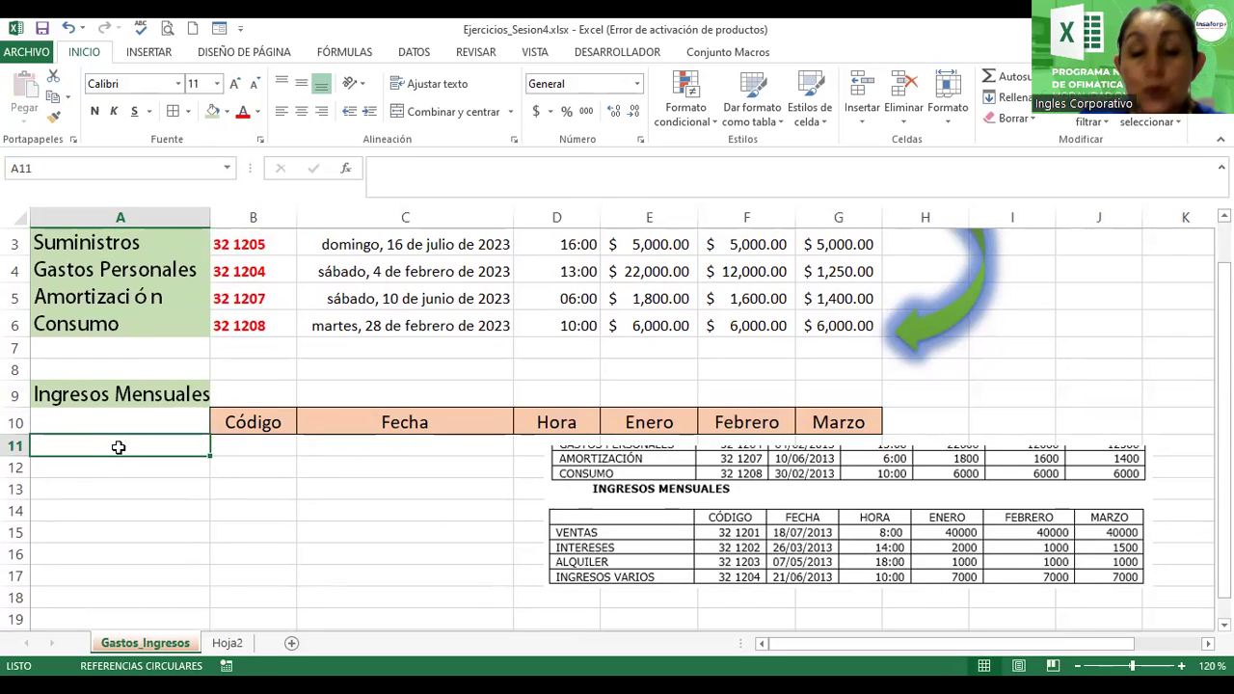
text(Ventas)
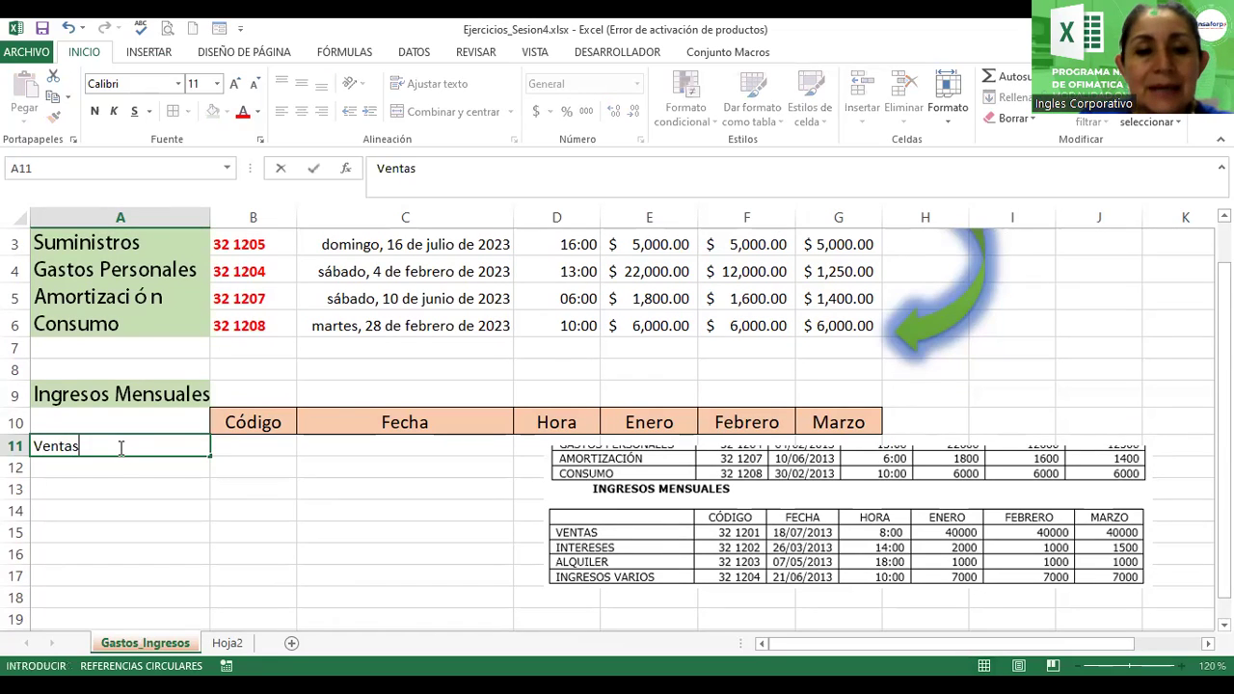
key(Return)
text(Intereses)
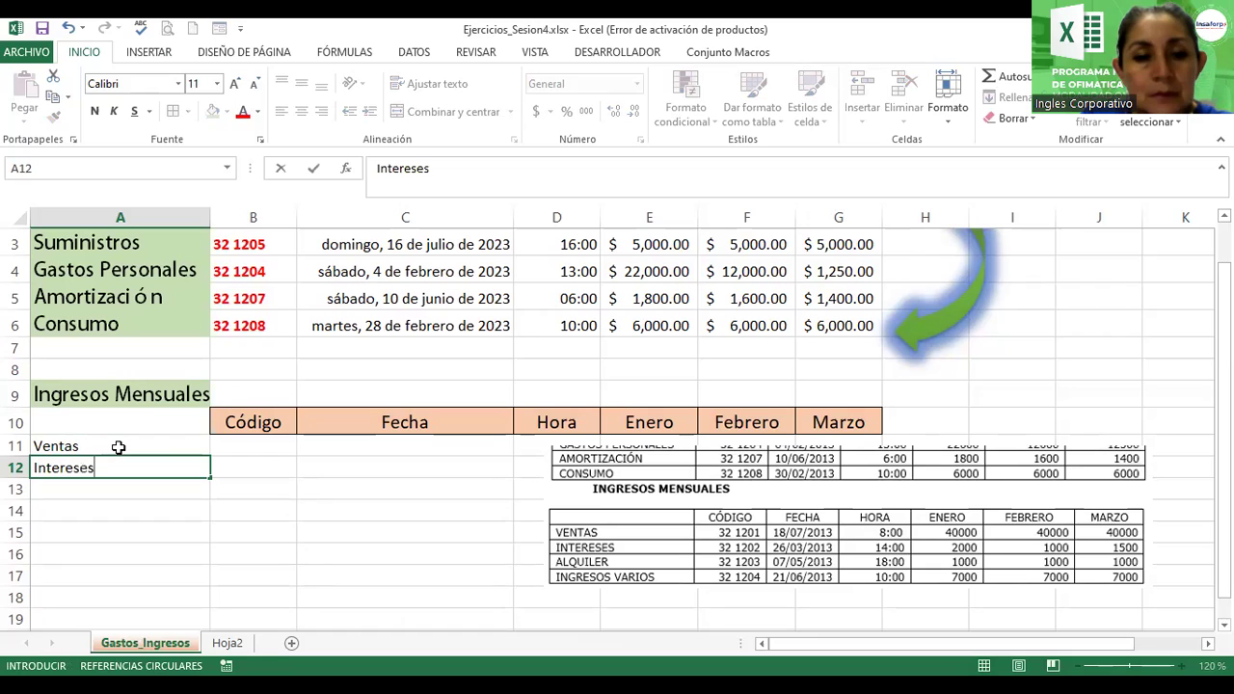
key(Return)
text(Alquiler)
key(Return)
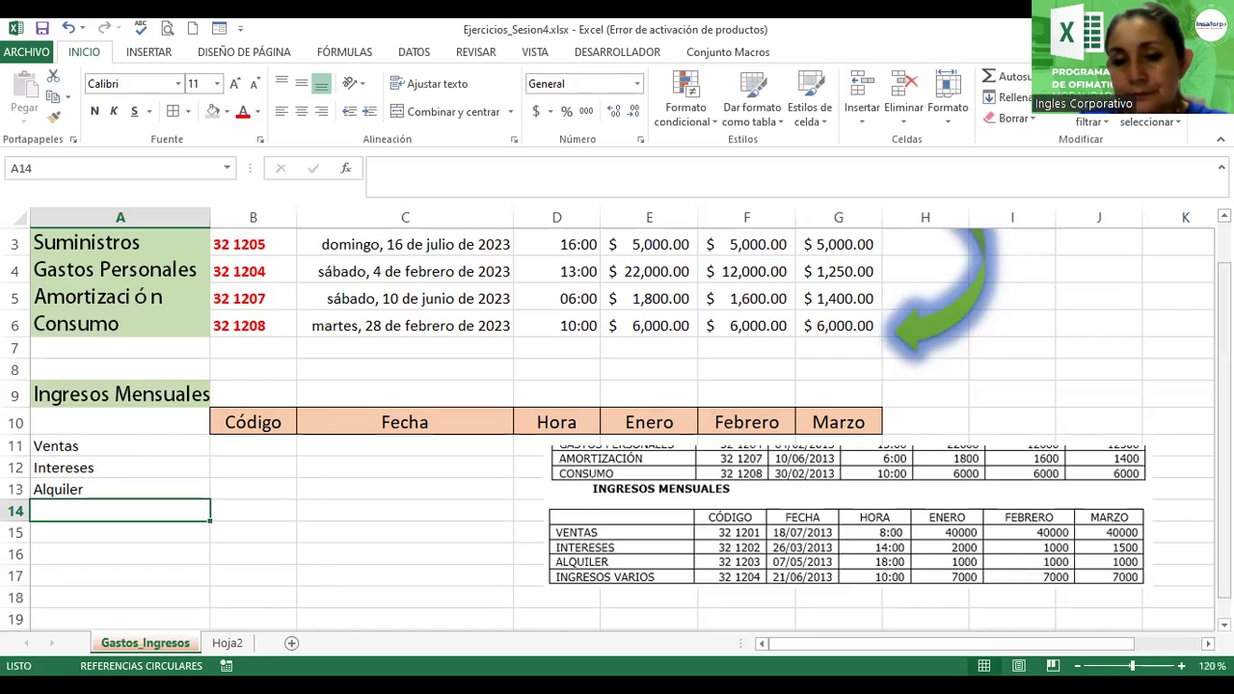
scroll(1225, 434, down, 1)
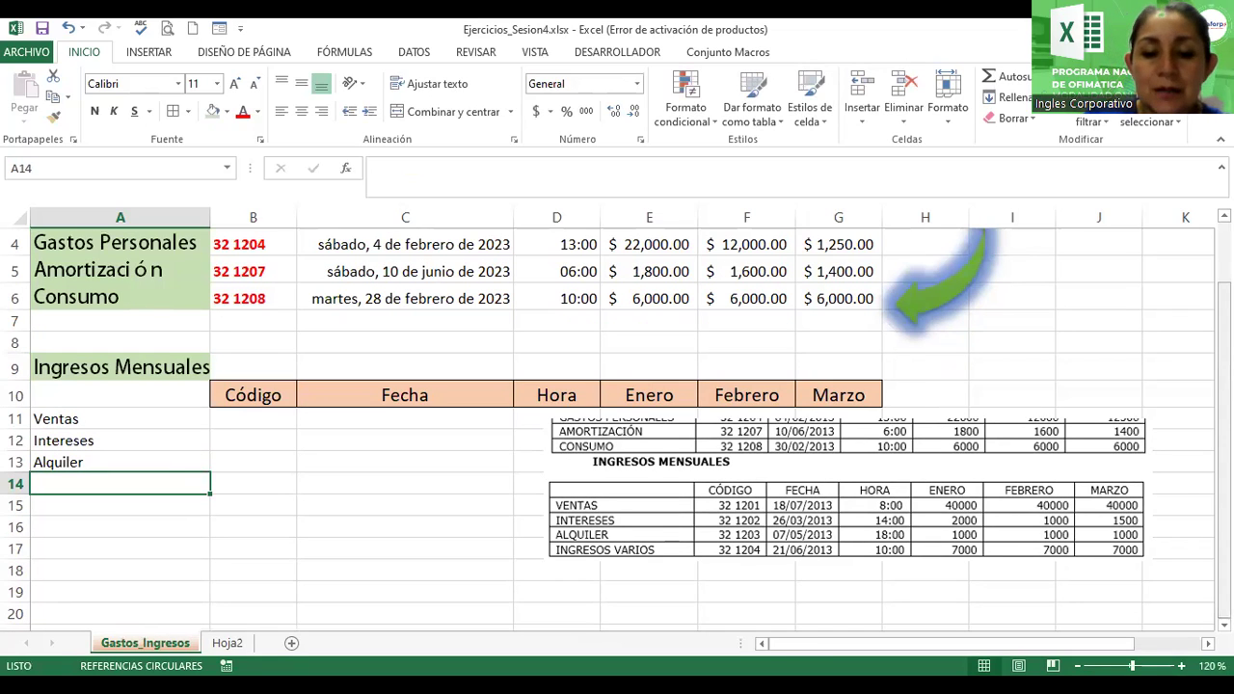
text(Ingresos MensualesVarios)
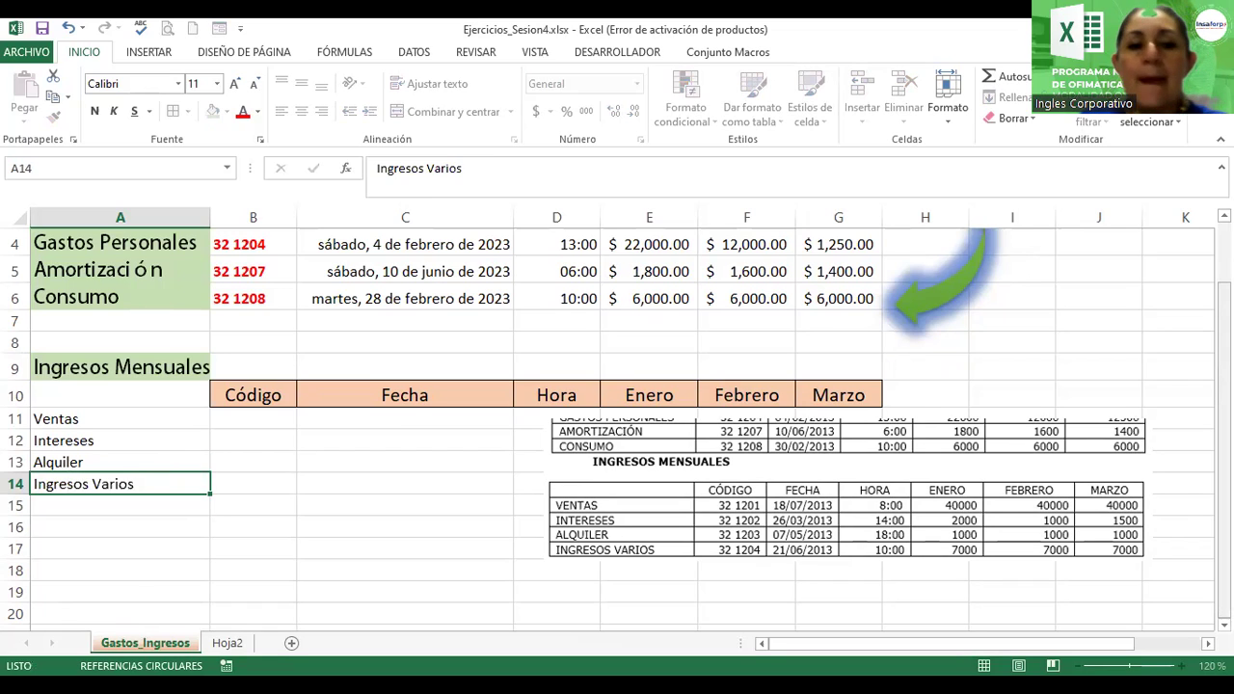
key(Return)
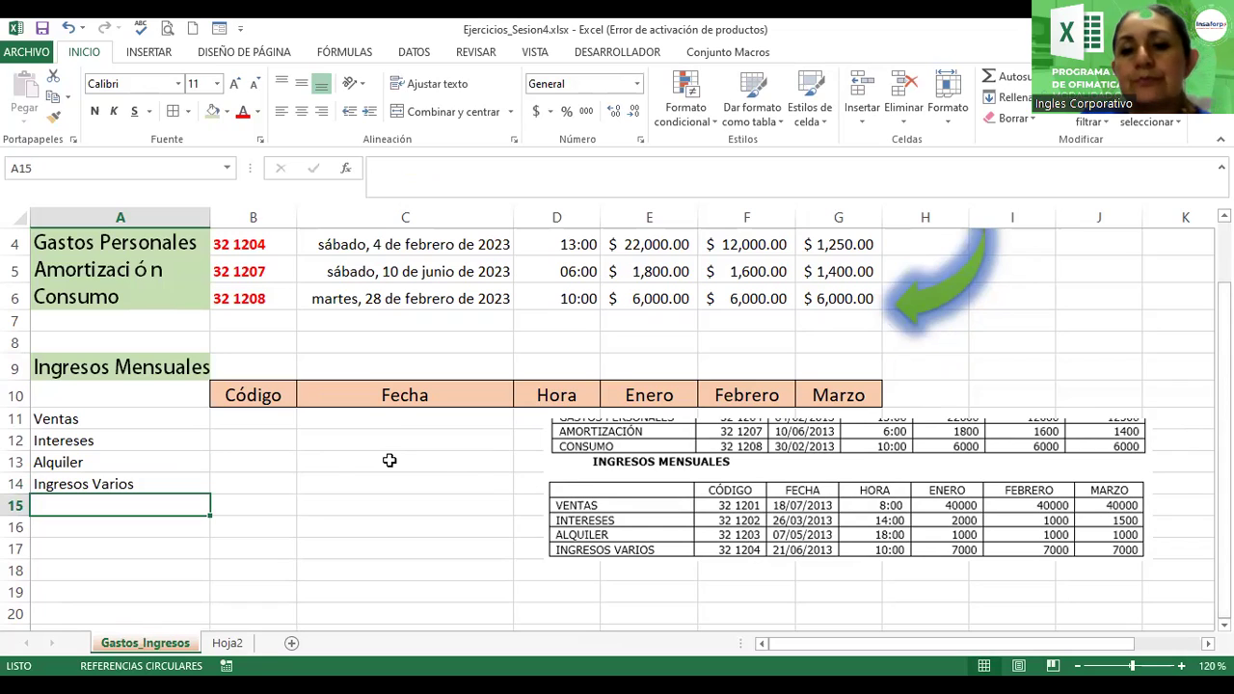
Step: Enter codes 32 1201, 32 1202, 32 1203 and 32 1204 in B11:B14
click(263, 418)
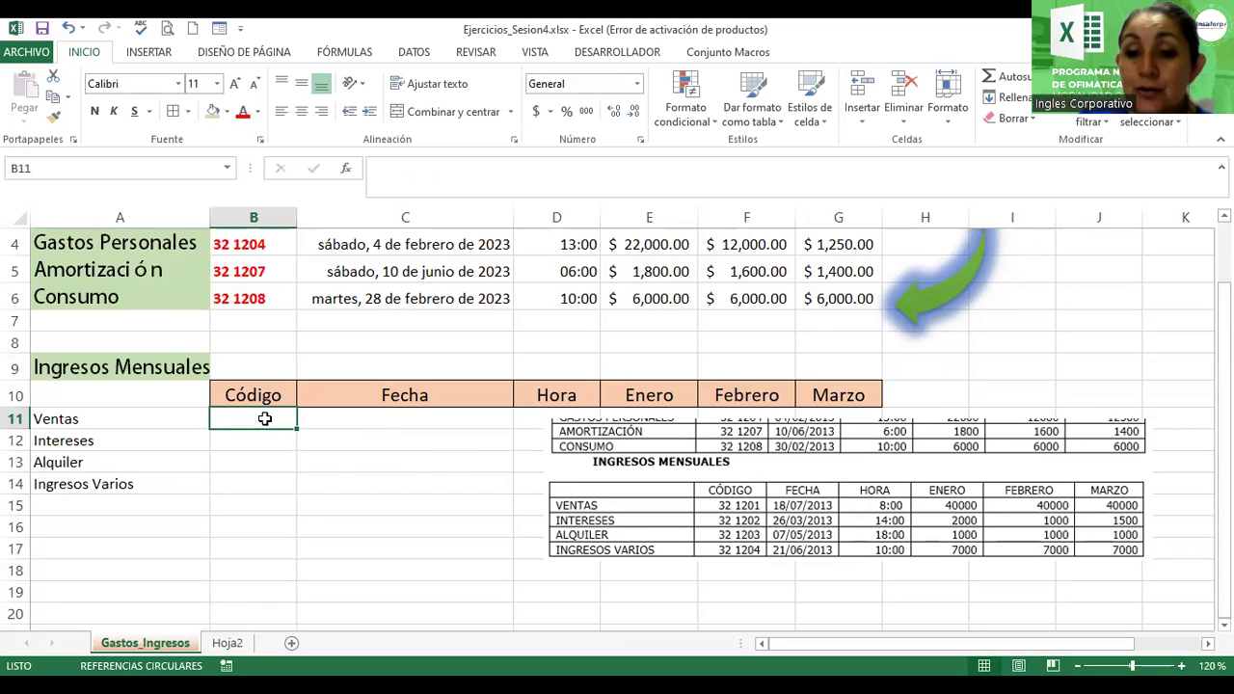
text(32 1)
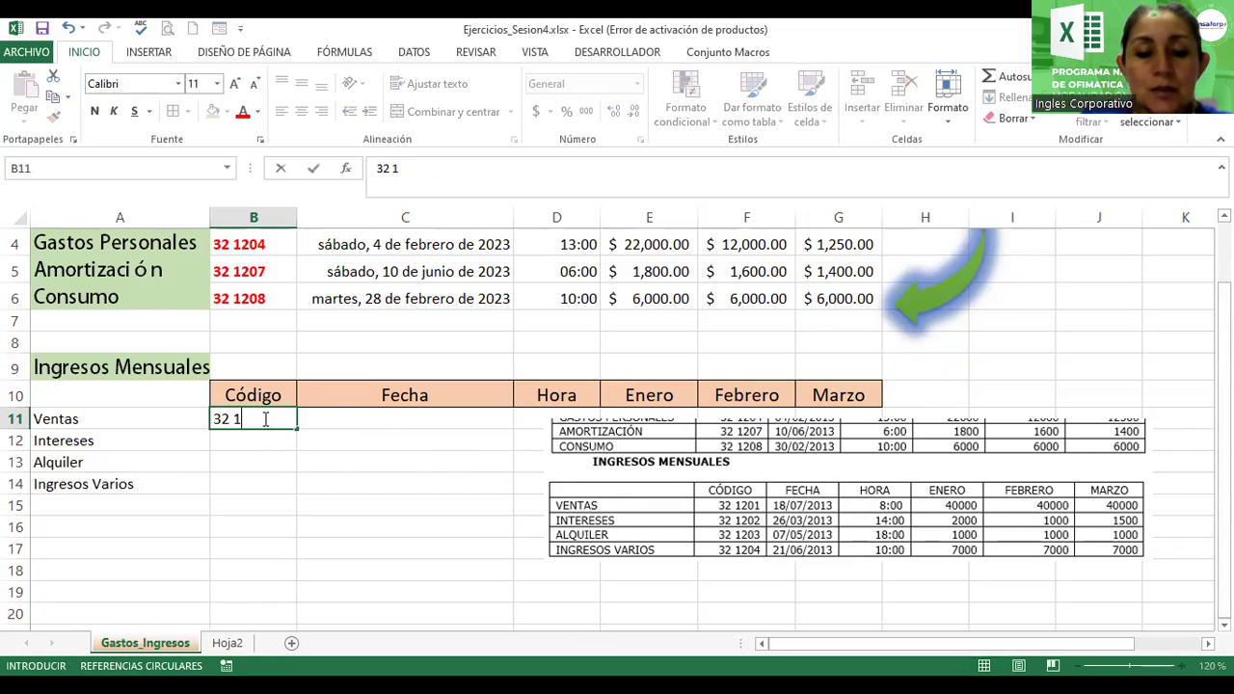
text(201)
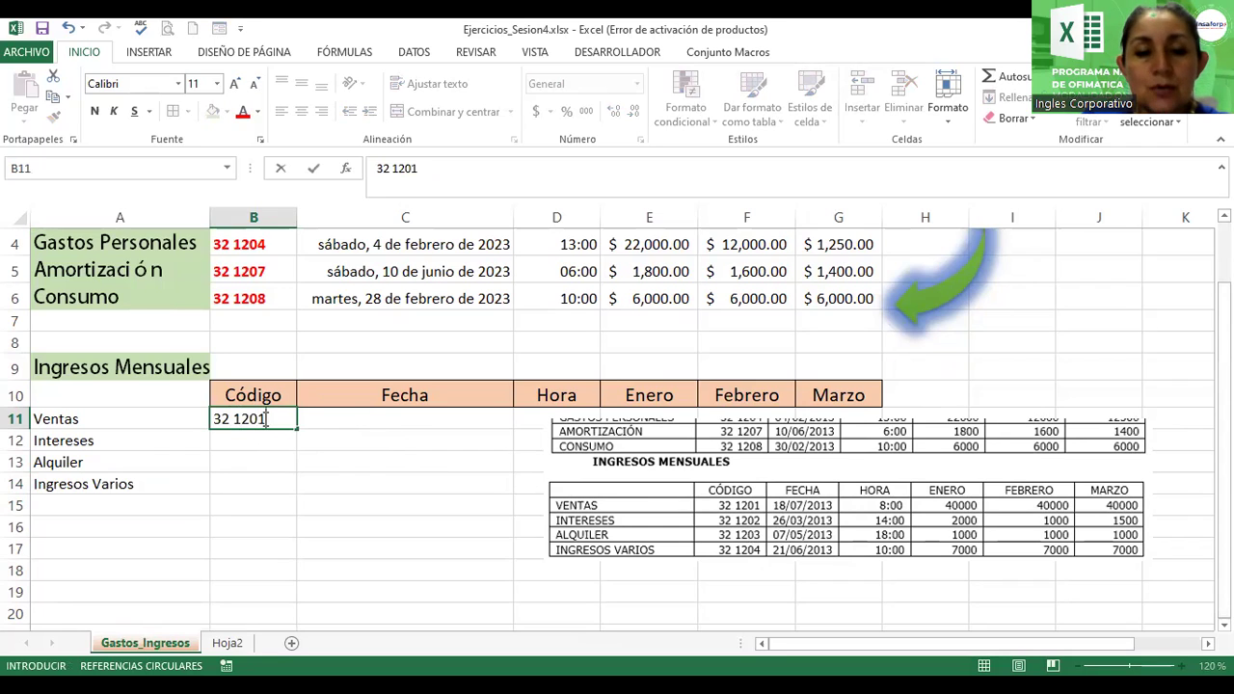
key(Return)
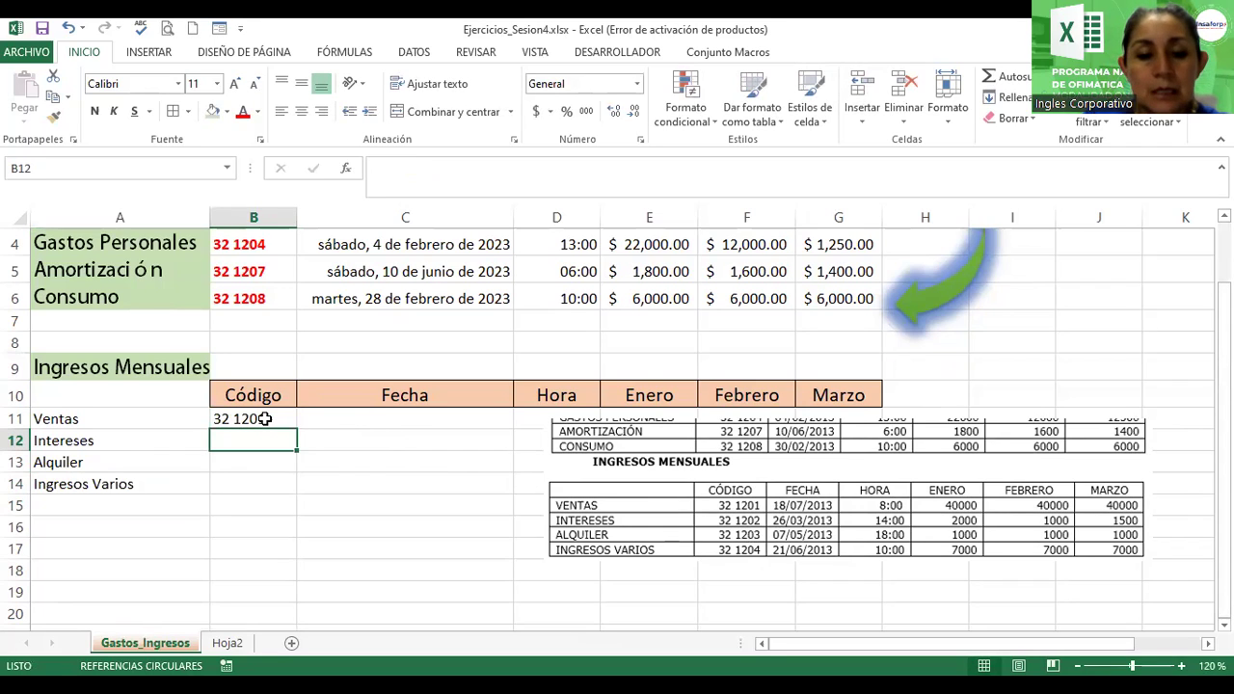
text(32 120)
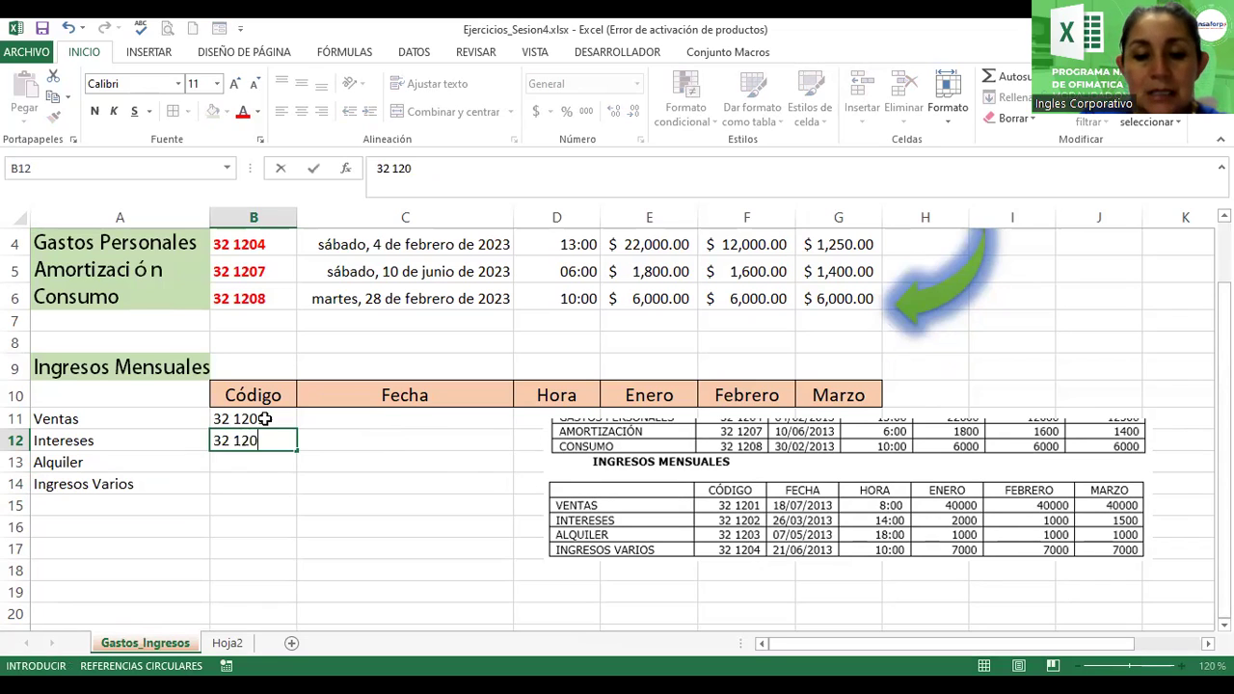
text(2)
key(Return)
text(32 1203)
key(Return)
text(32)
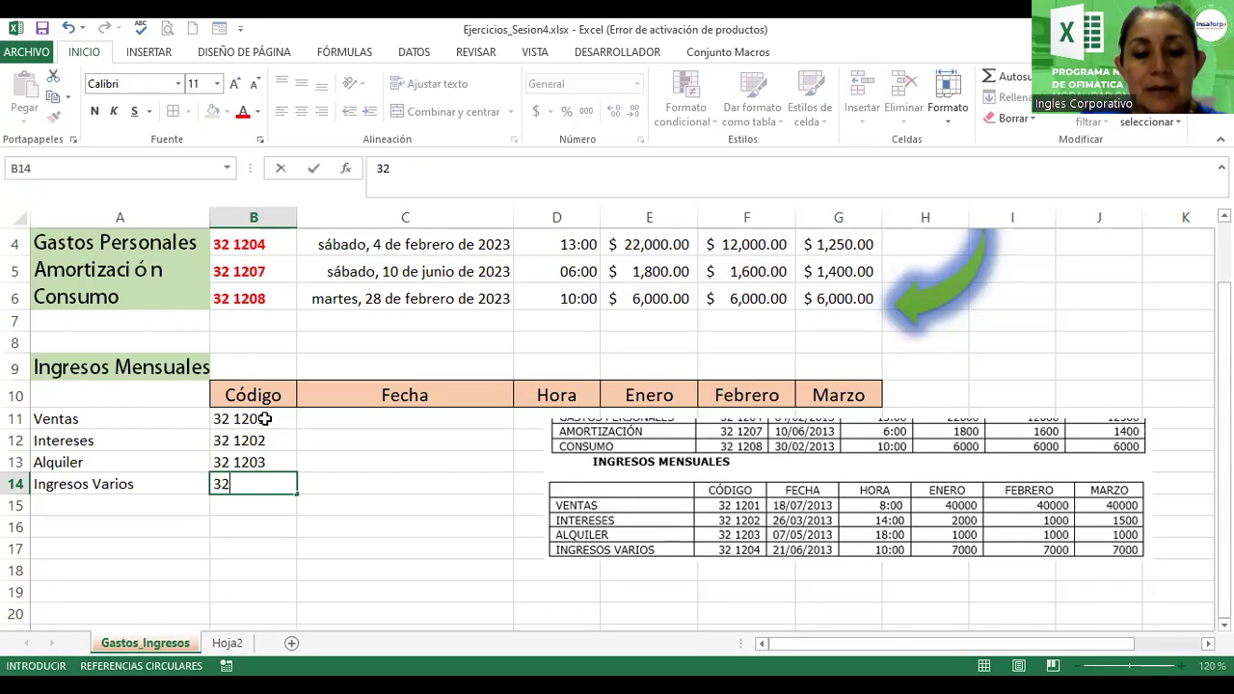
text( 12)
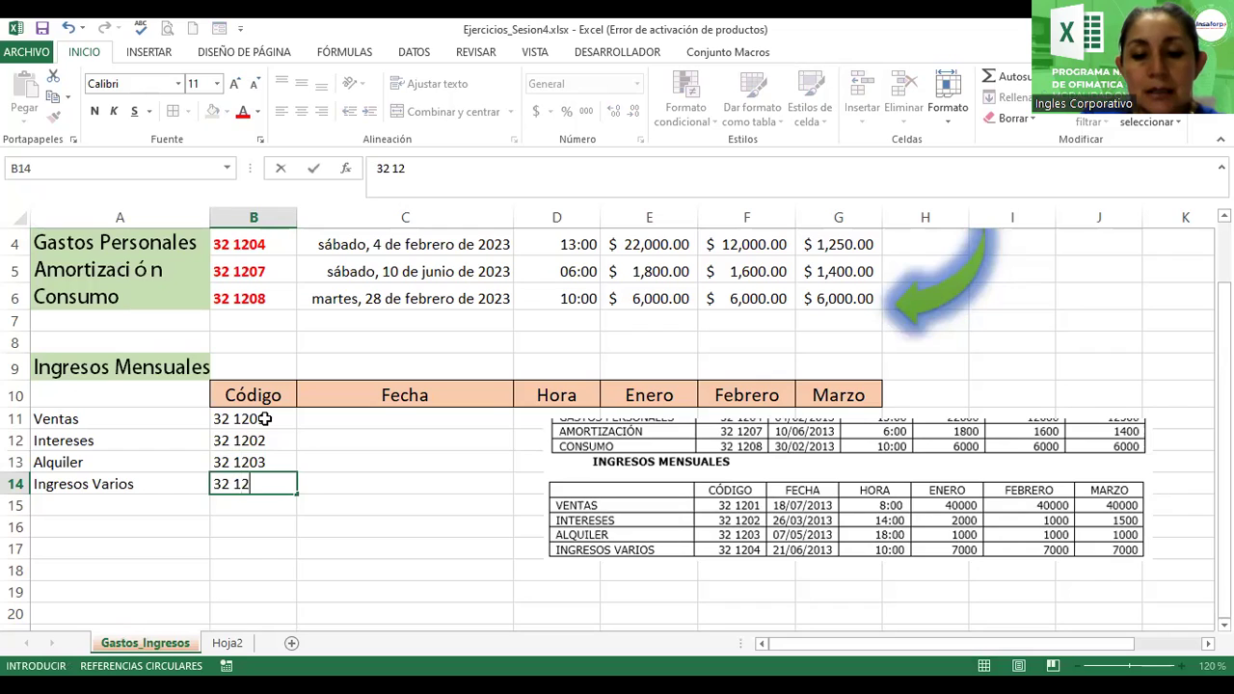
text(04)
key(Return)
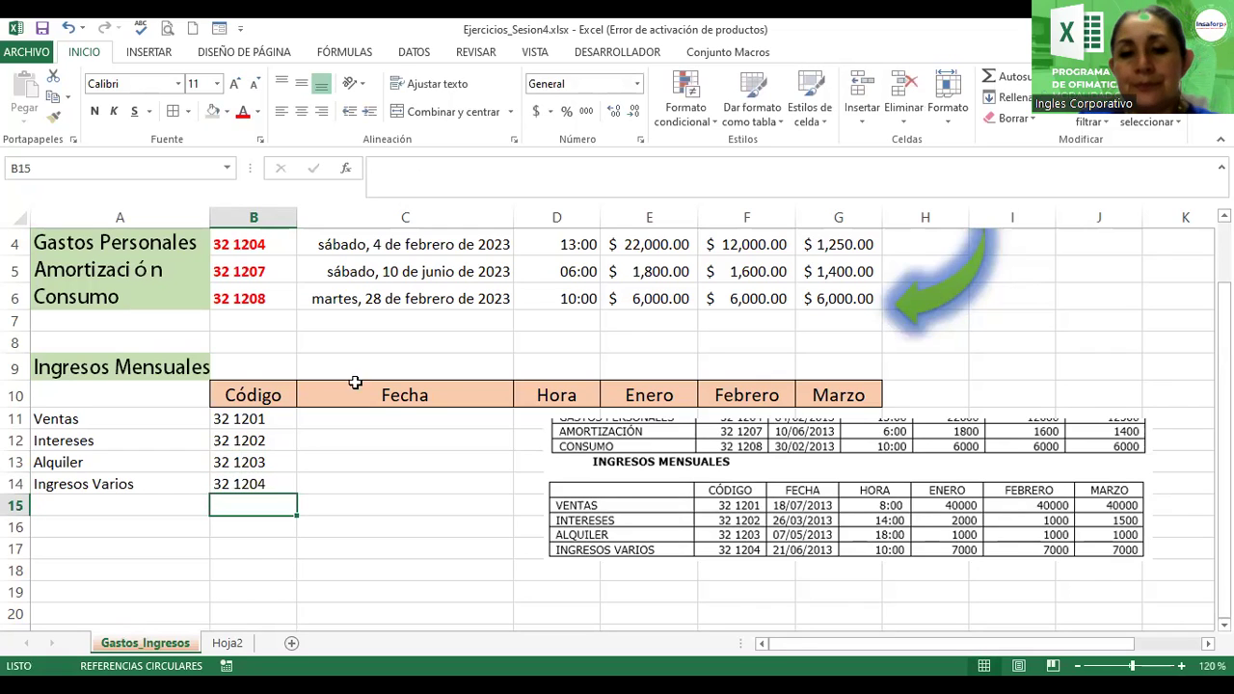
Step: Enter dates 18/7/2023, 26/3/2023, 7/5/2023 and 21/6/2023 in C11:C14, then shift the picture right
click(374, 415)
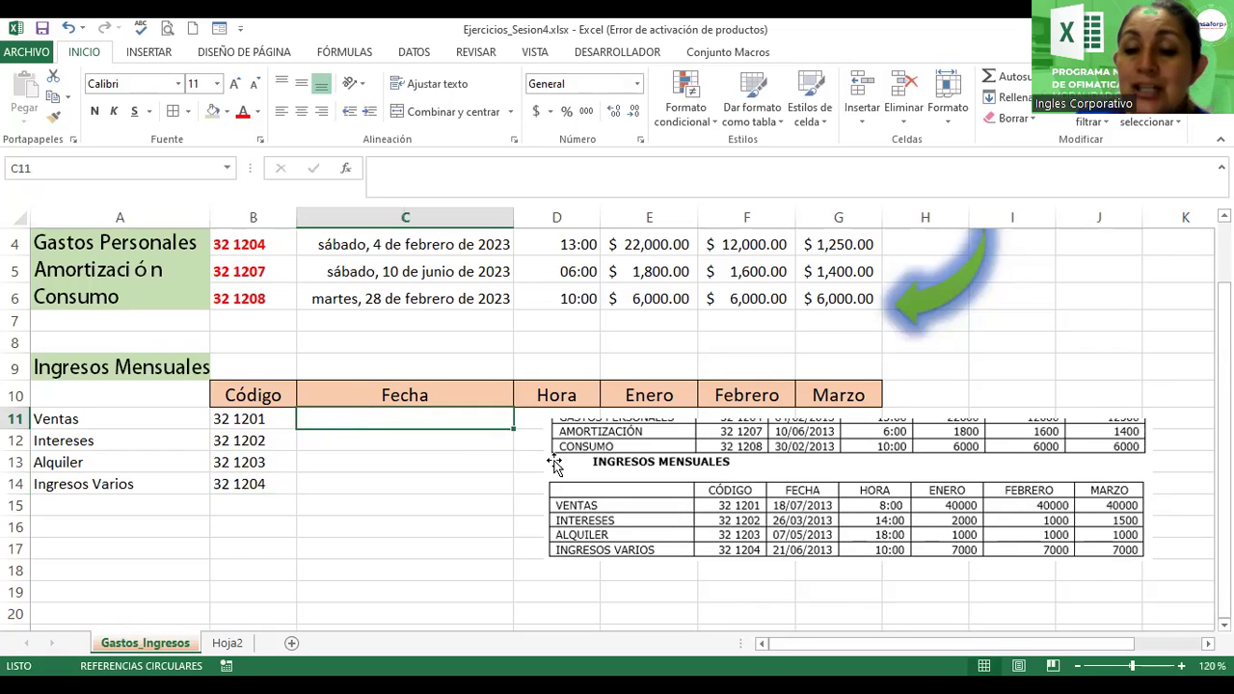
text(18/07)
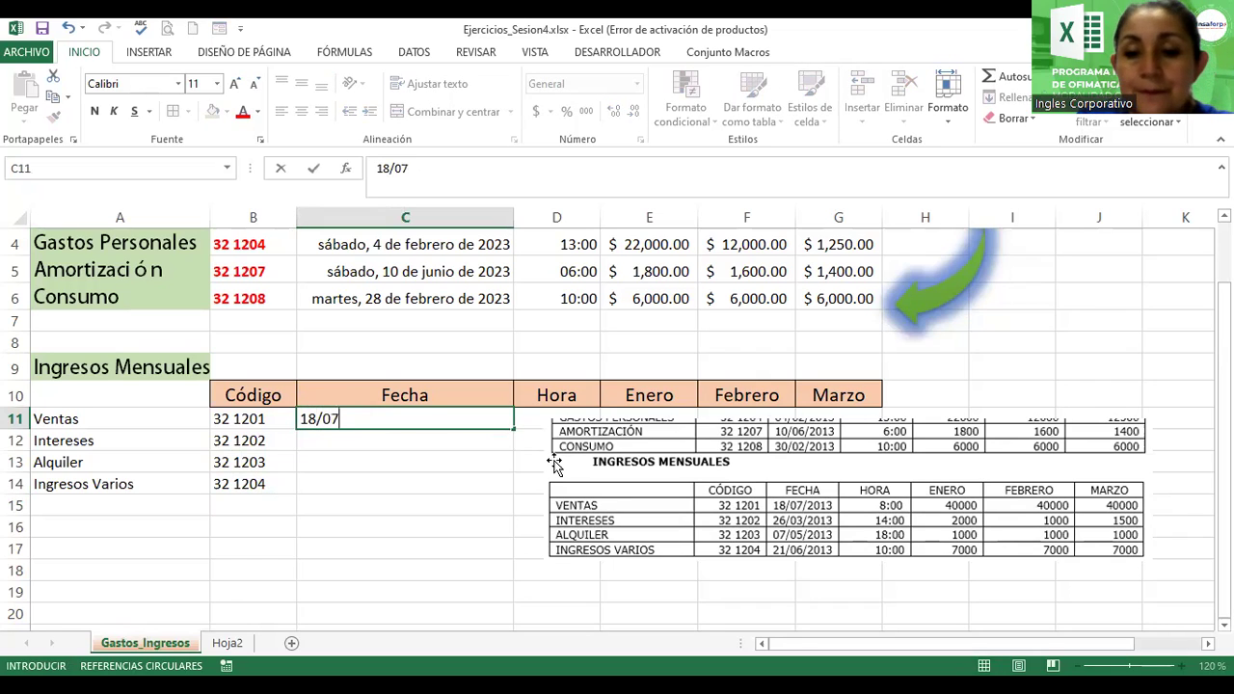
text(/2023)
key(ctrl+Return)
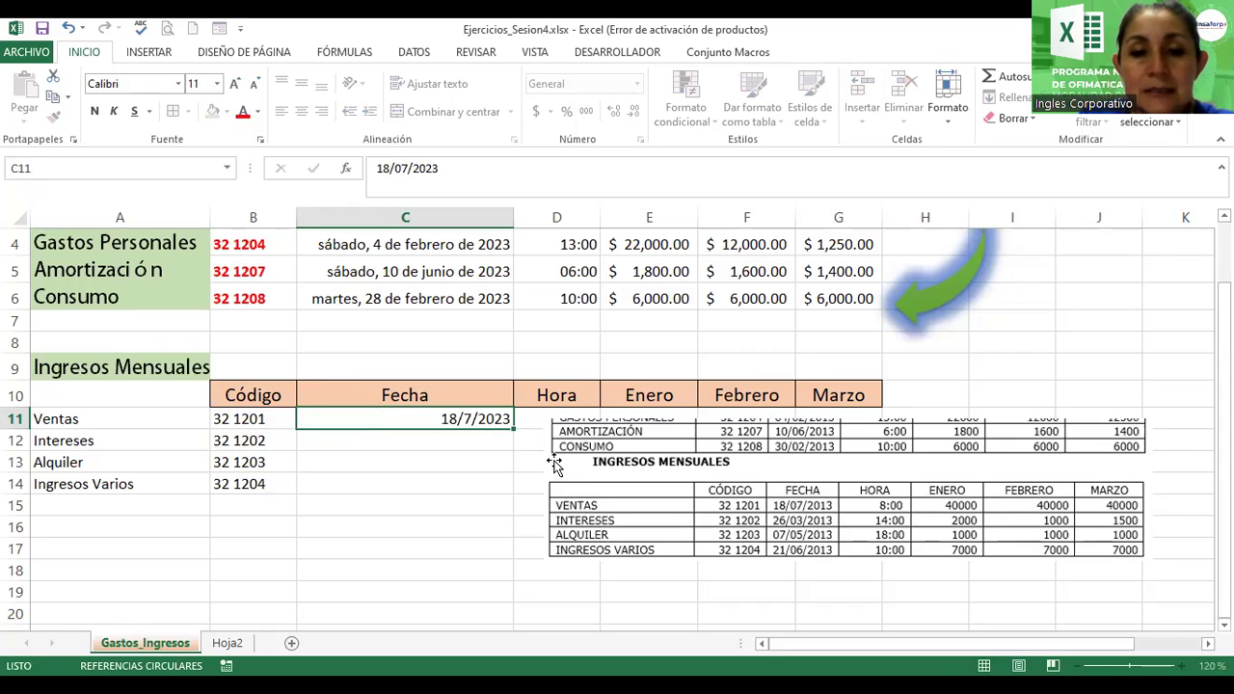
key(Down)
text(26)
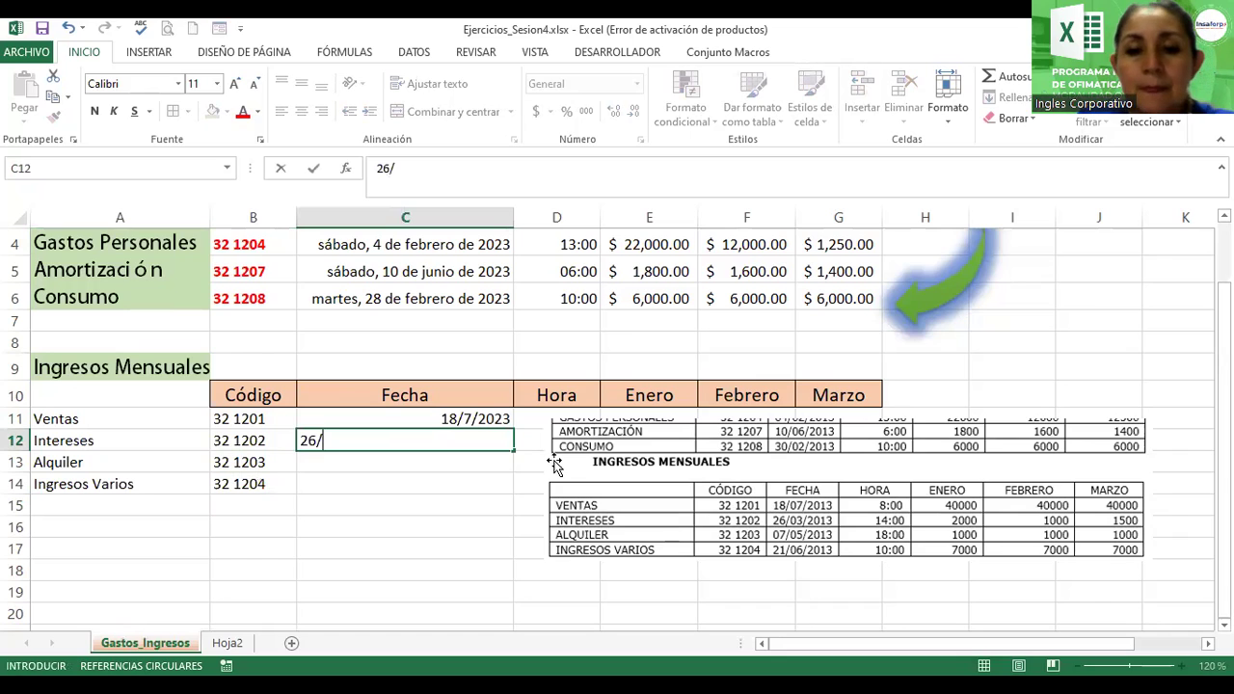
text(/)
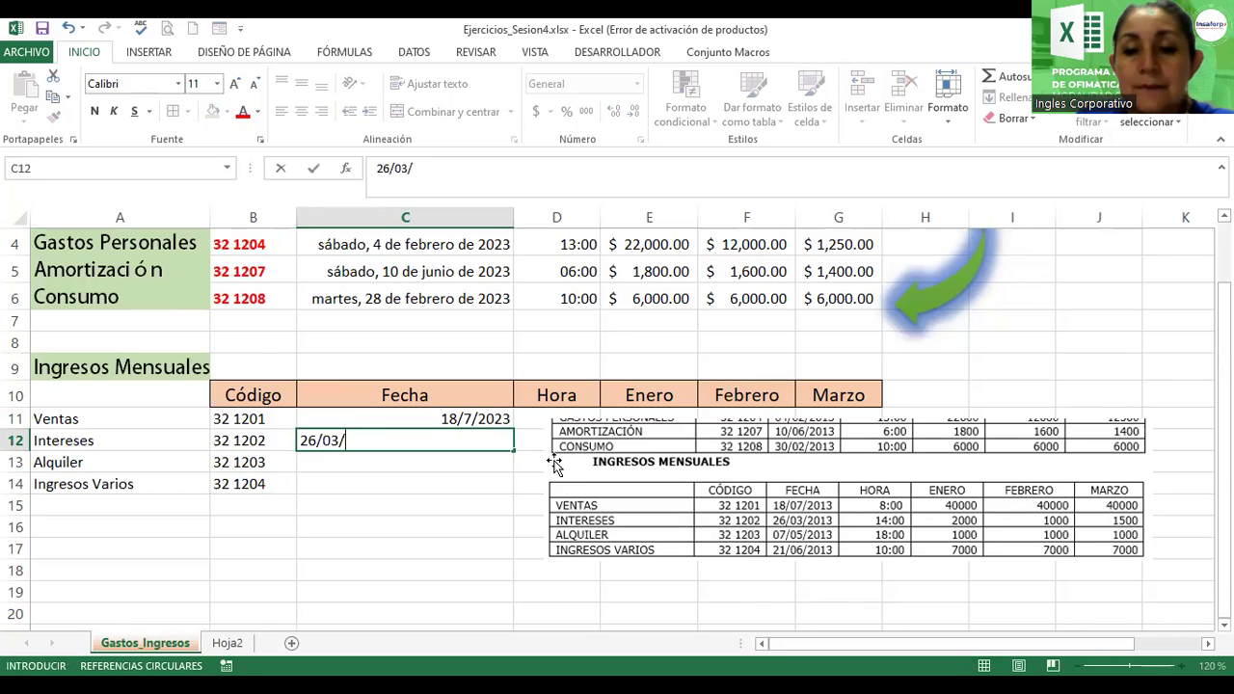
text(03/2023)
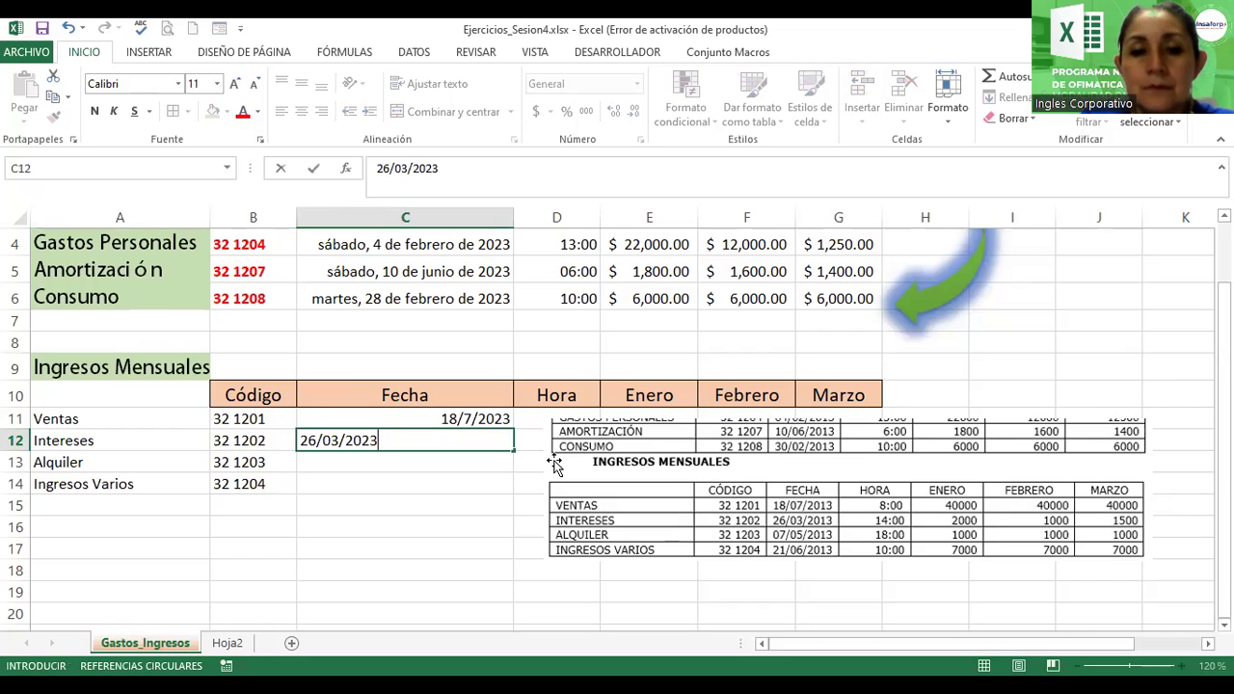
key(Return)
text(07/)
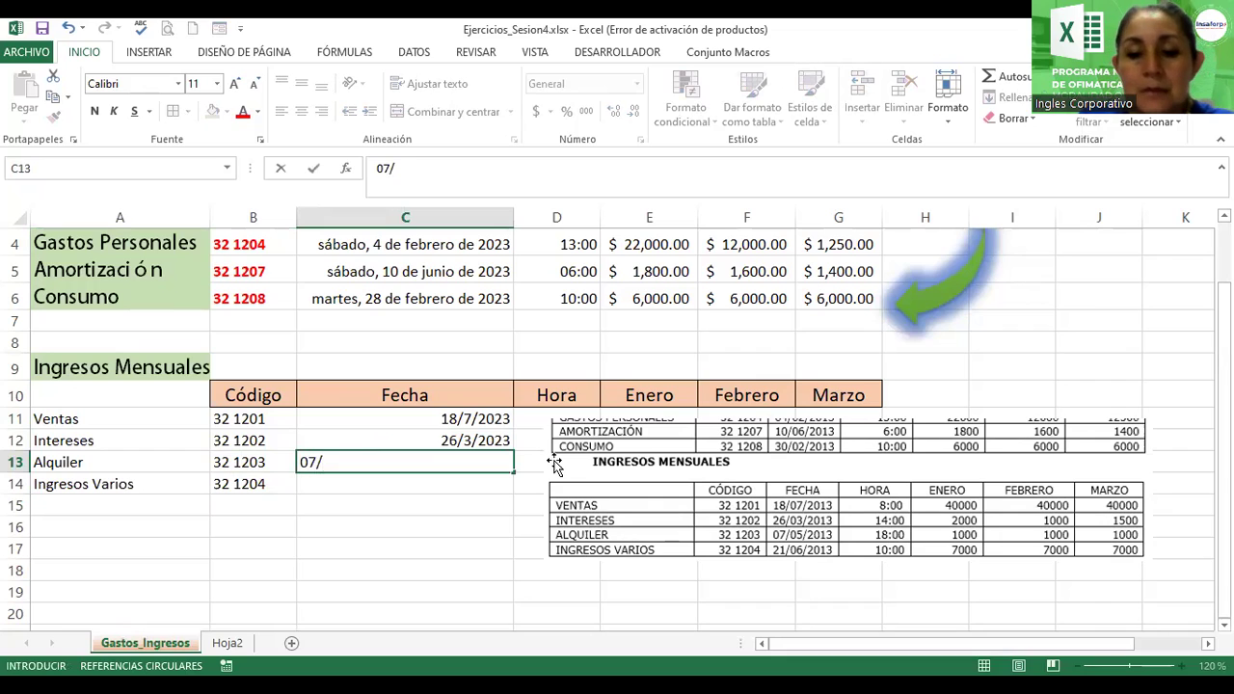
text(5/)
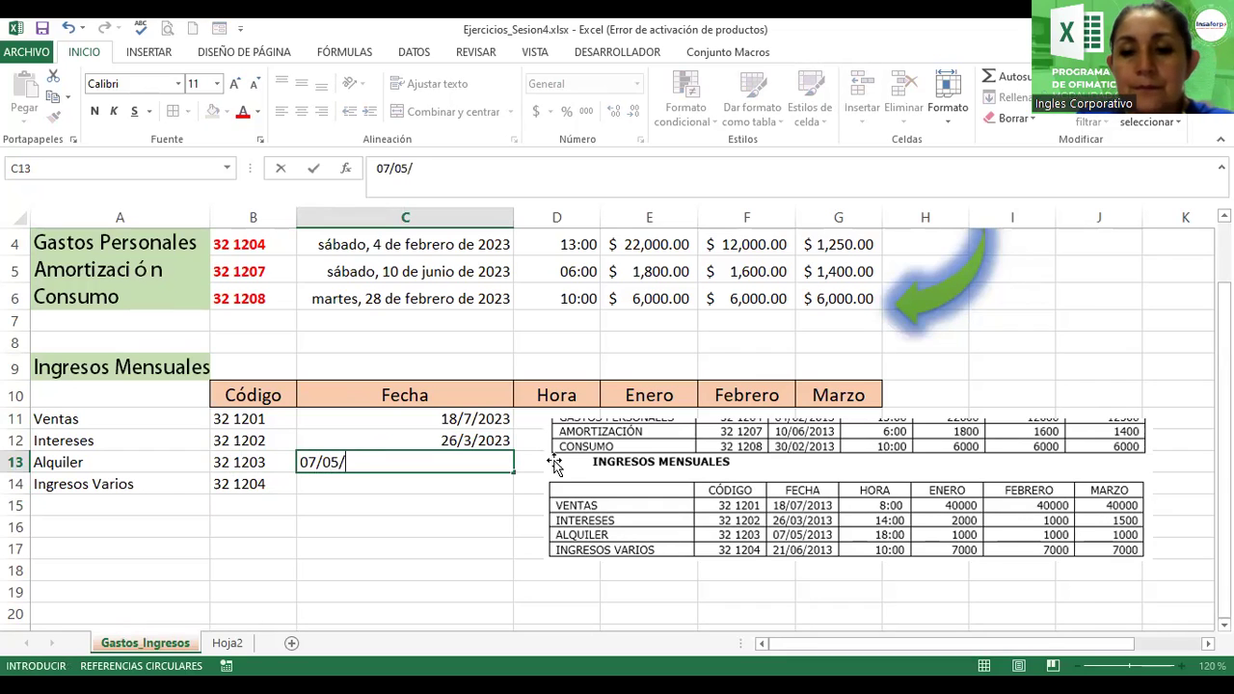
text(023)
key(Return)
text(21)
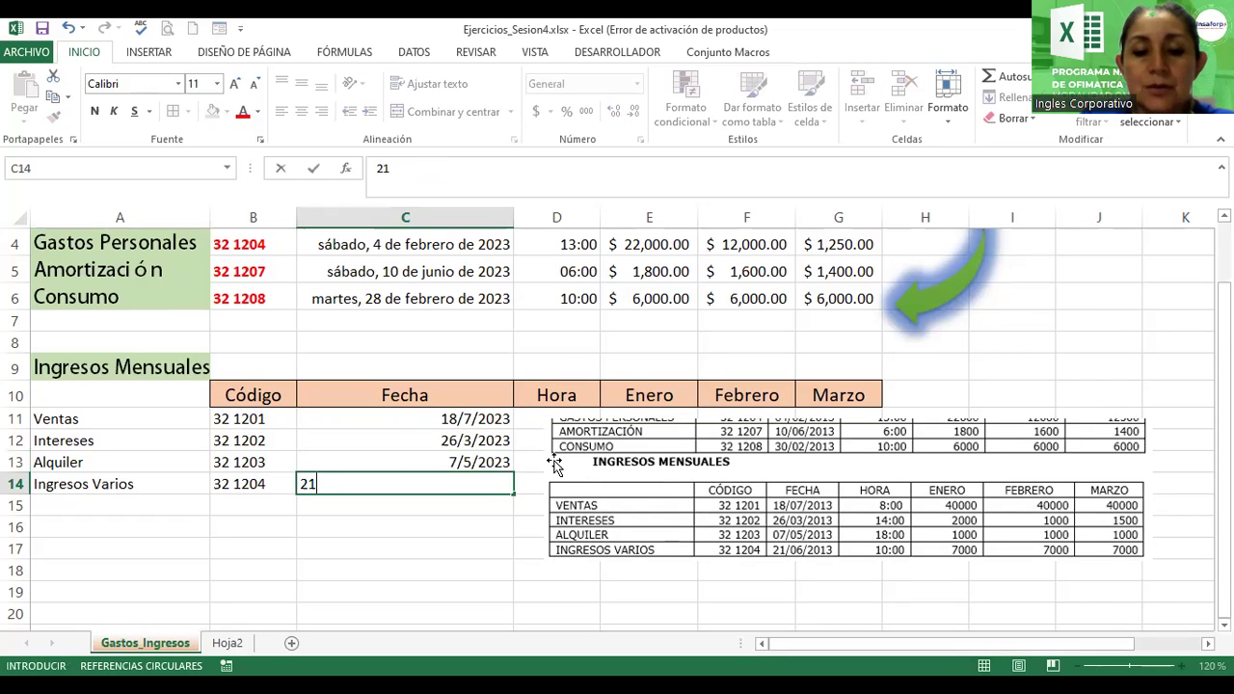
text(/6)
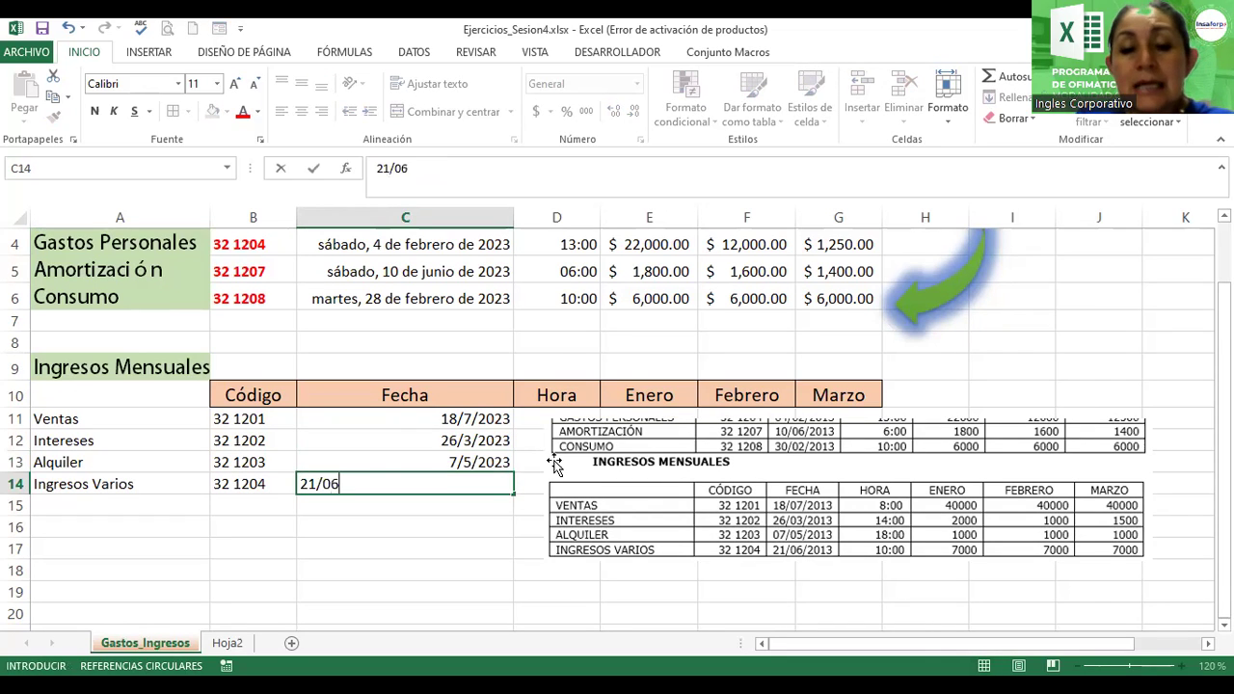
text(/2023)
key(Return)
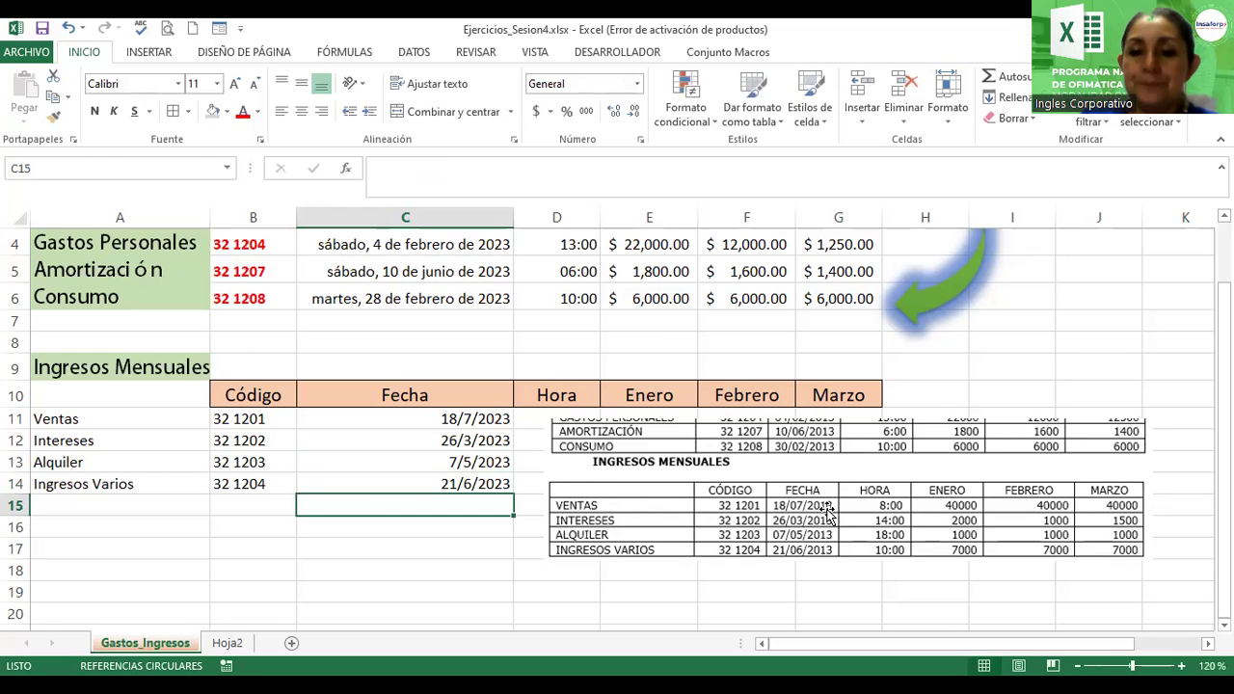
drag(829, 515, 937, 484)
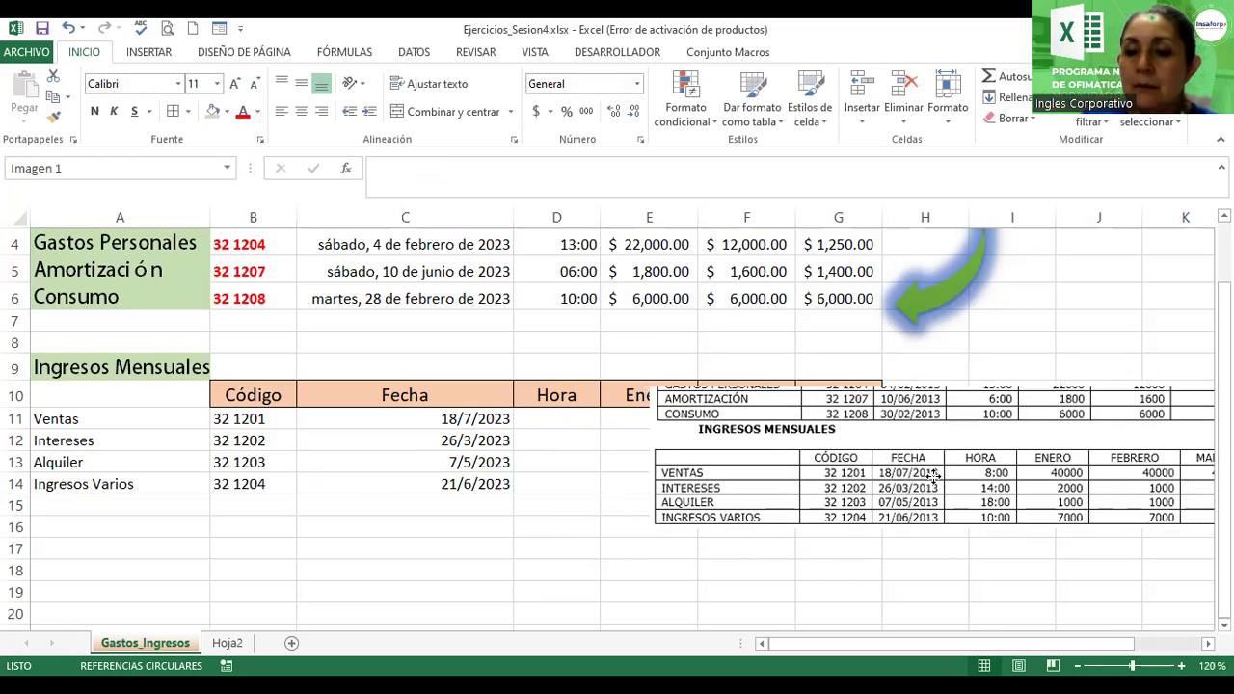
drag(937, 482, 992, 487)
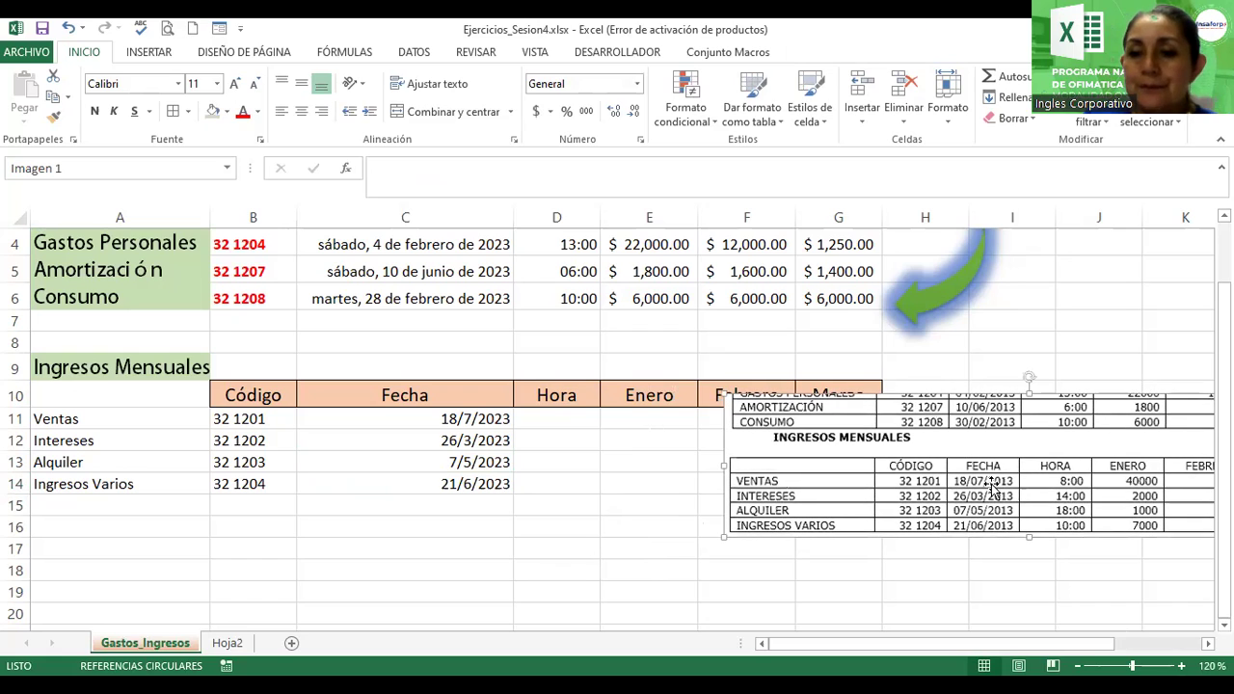
Step: Enter times 08:00, 14:00, 18:00 and 10:00 in D11:D14 and move the picture above row 10
click(562, 418)
text(8:00)
key(Return)
text(14:)
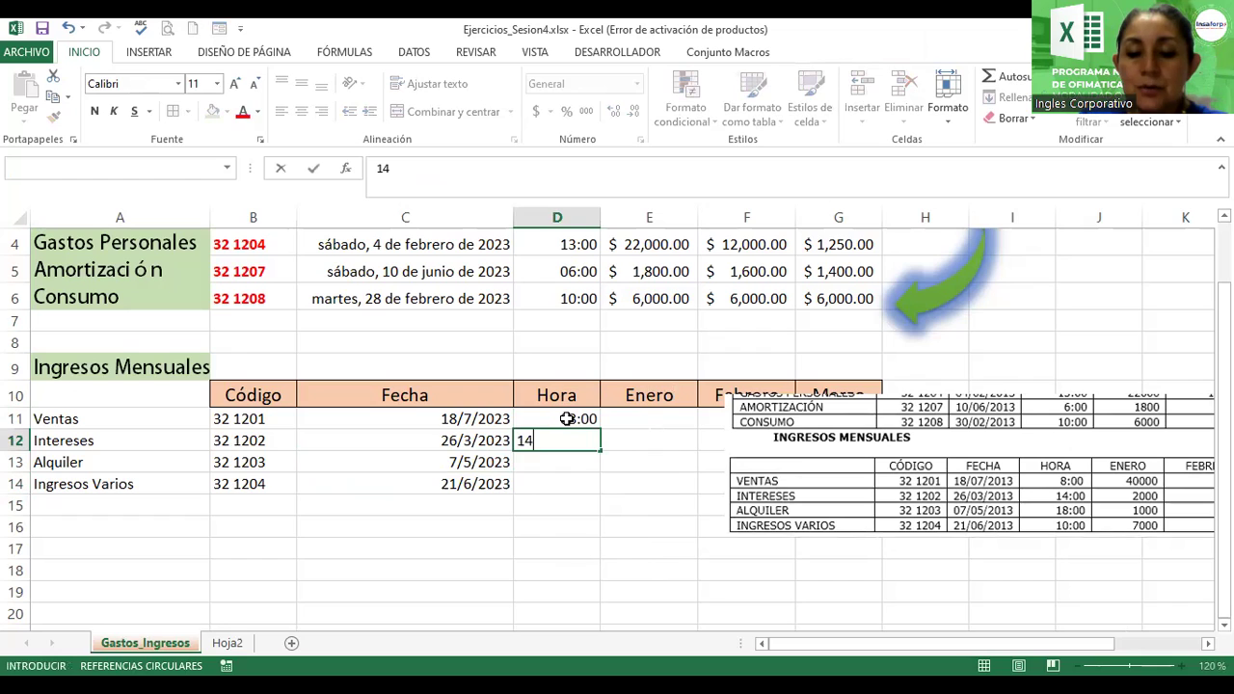
text(00)
key(Return)
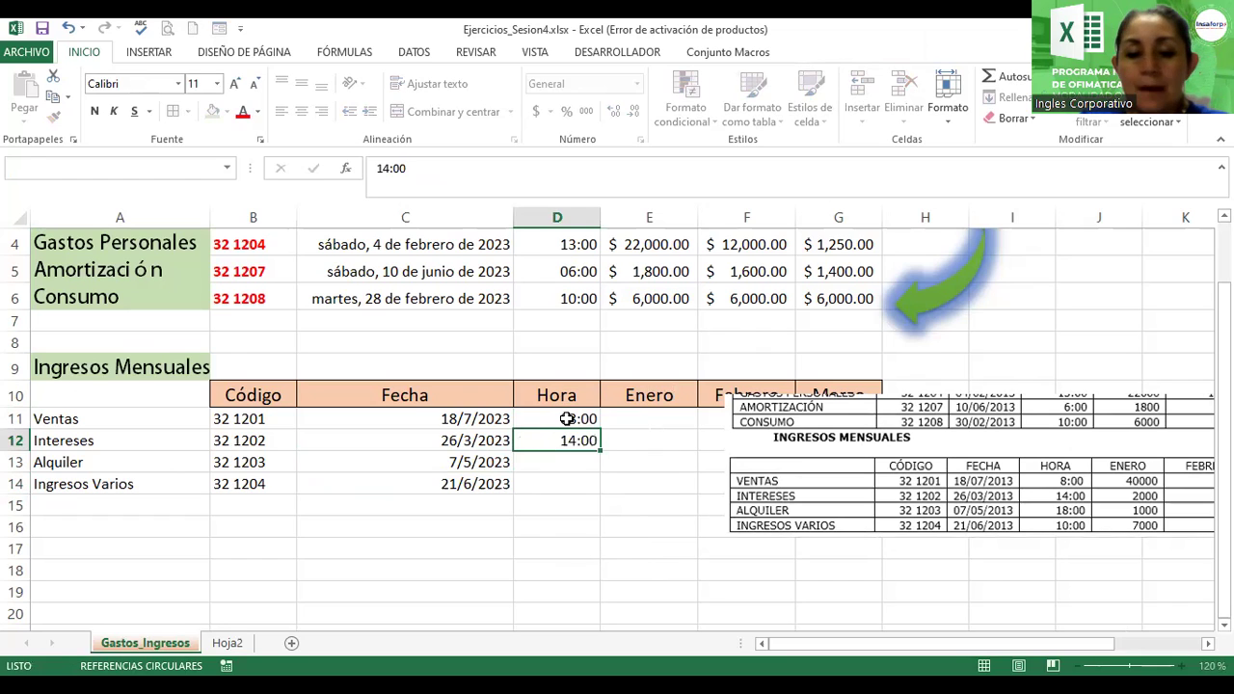
text(18:00)
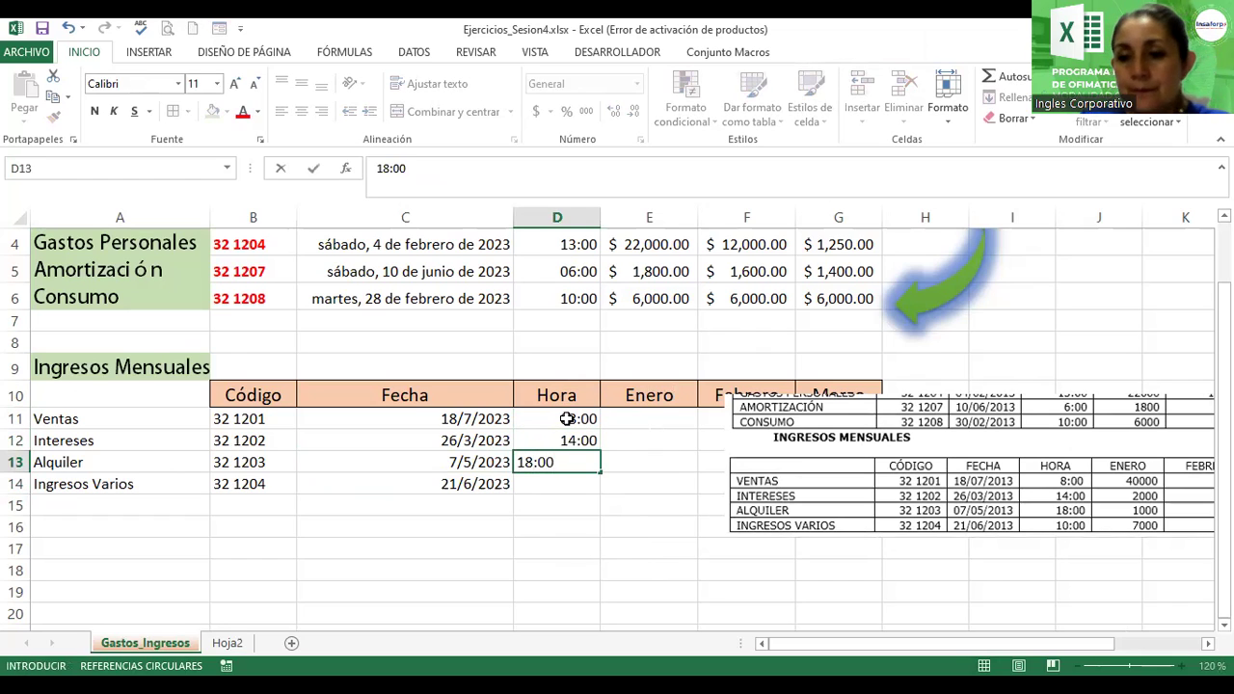
key(Return)
text(10:)
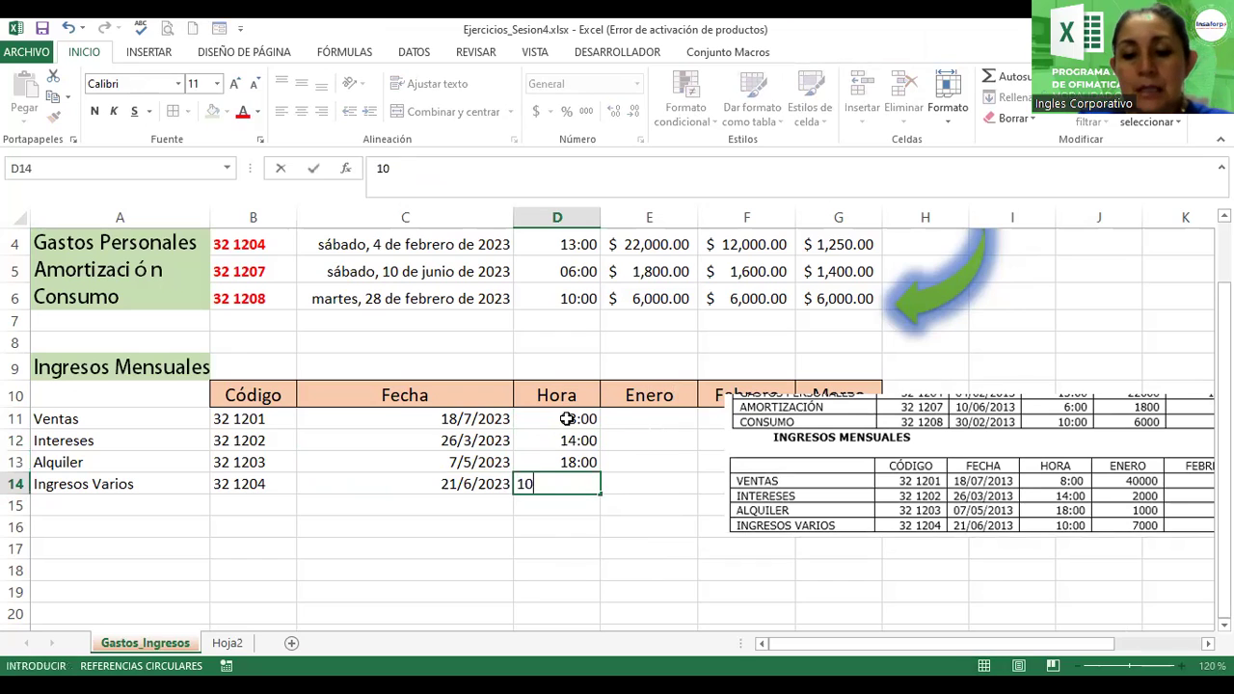
text(00)
key(Return)
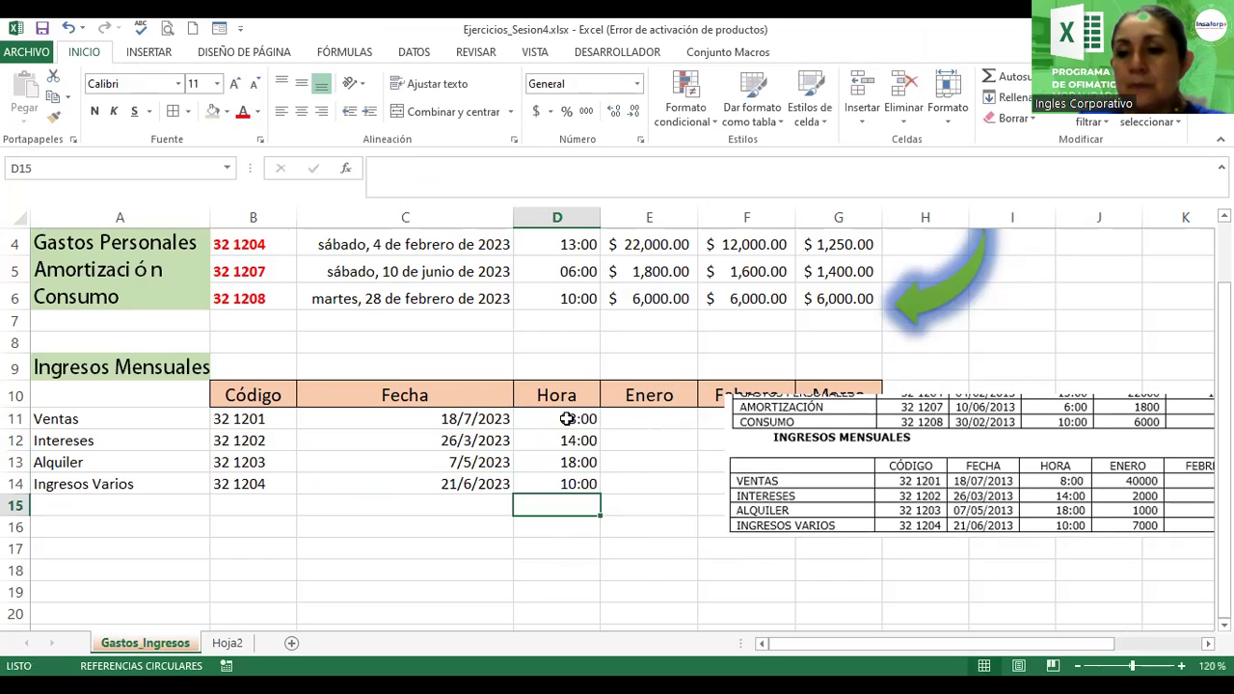
click(632, 421)
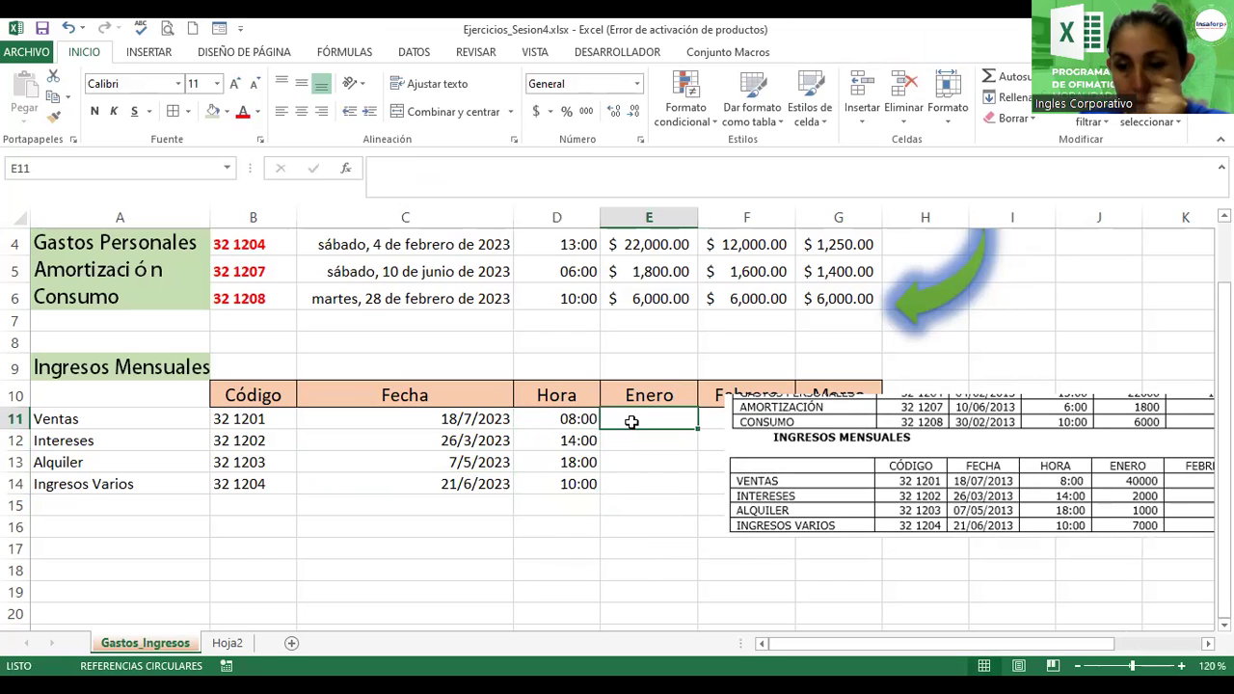
mouse_move(945, 487)
mouse_down()
mouse_move(1045, 479)
mouse_move(628, 334)
mouse_move(527, 329)
mouse_up()
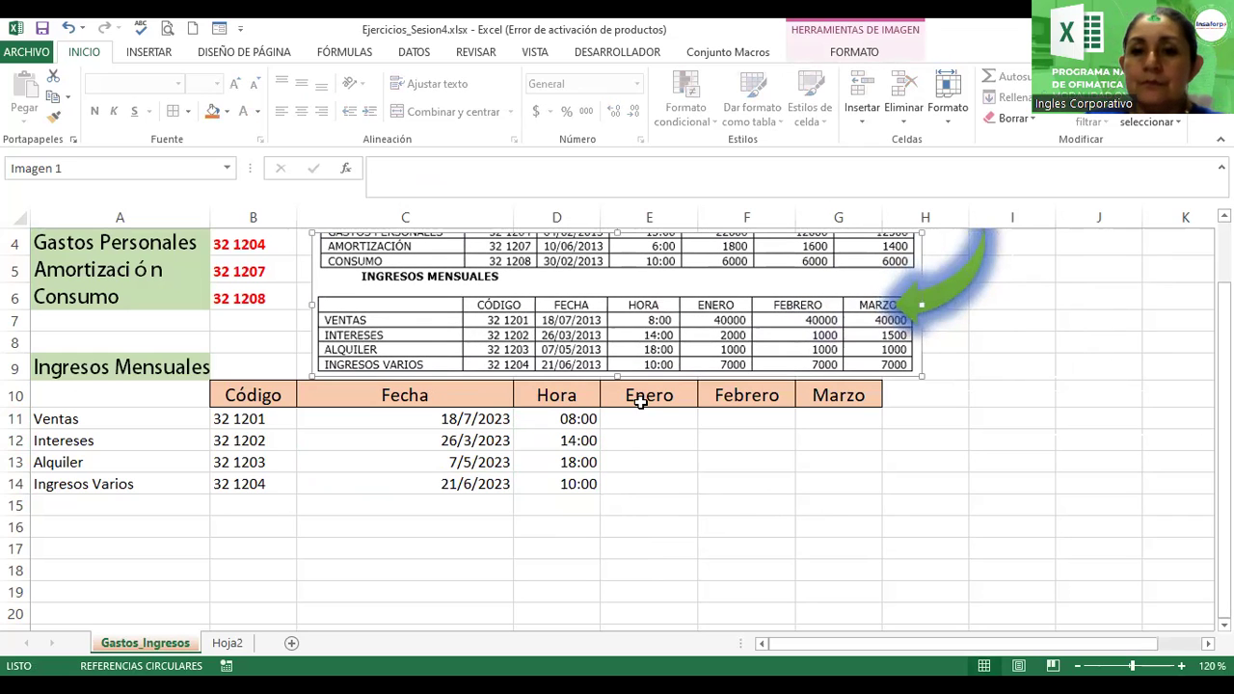
Step: Enter Enero amounts 40000, 2000, 1000 and 7000 in E11:E14
click(624, 425)
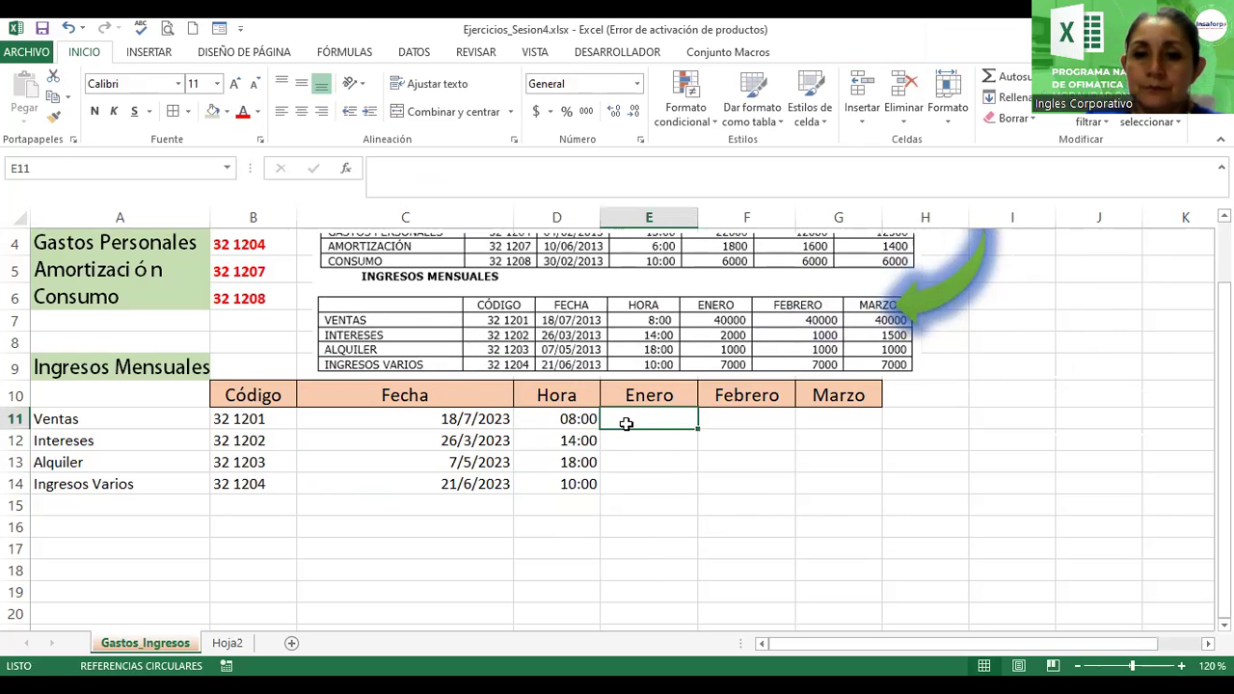
text(40000)
key(Return)
text(2000)
key(Return)
key(Return)
text(1)
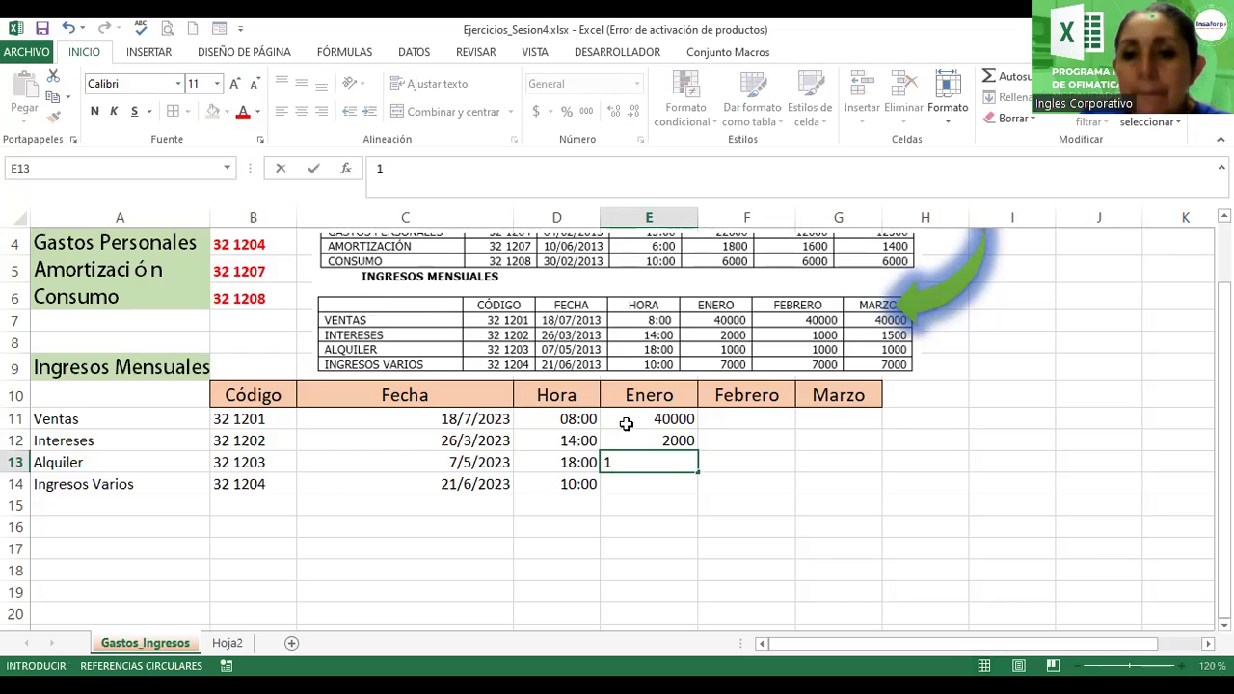
text(000)
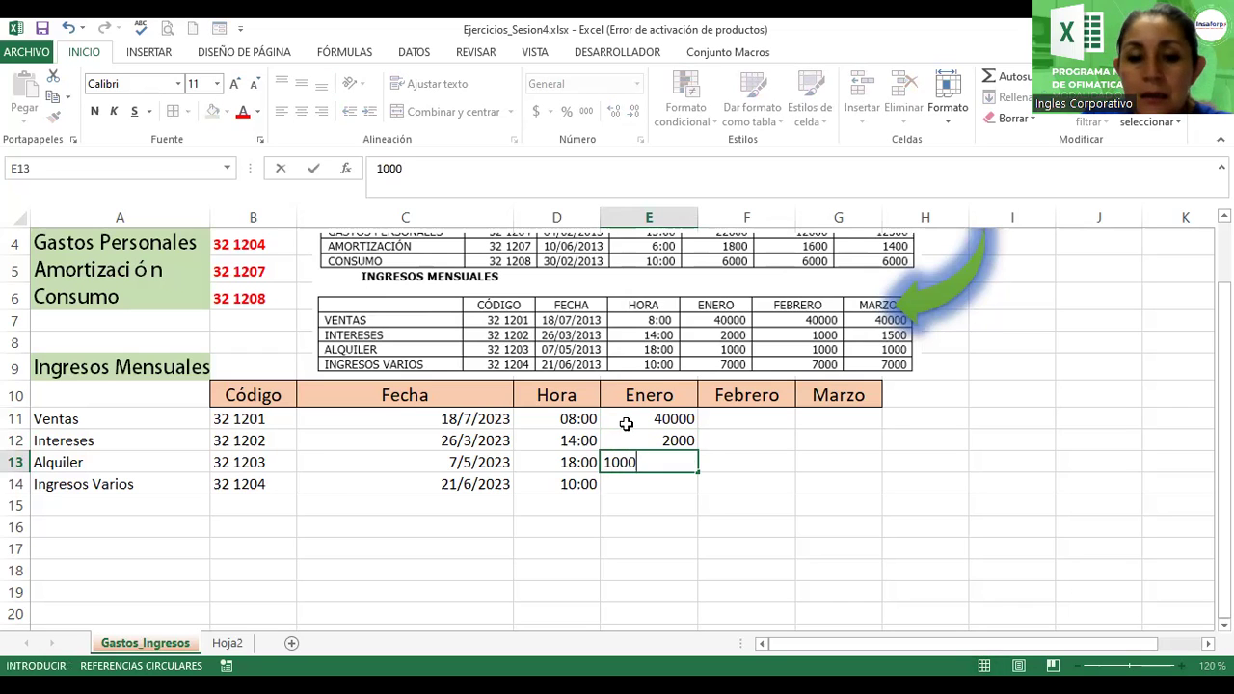
key(Return)
text(7000)
key(Return)
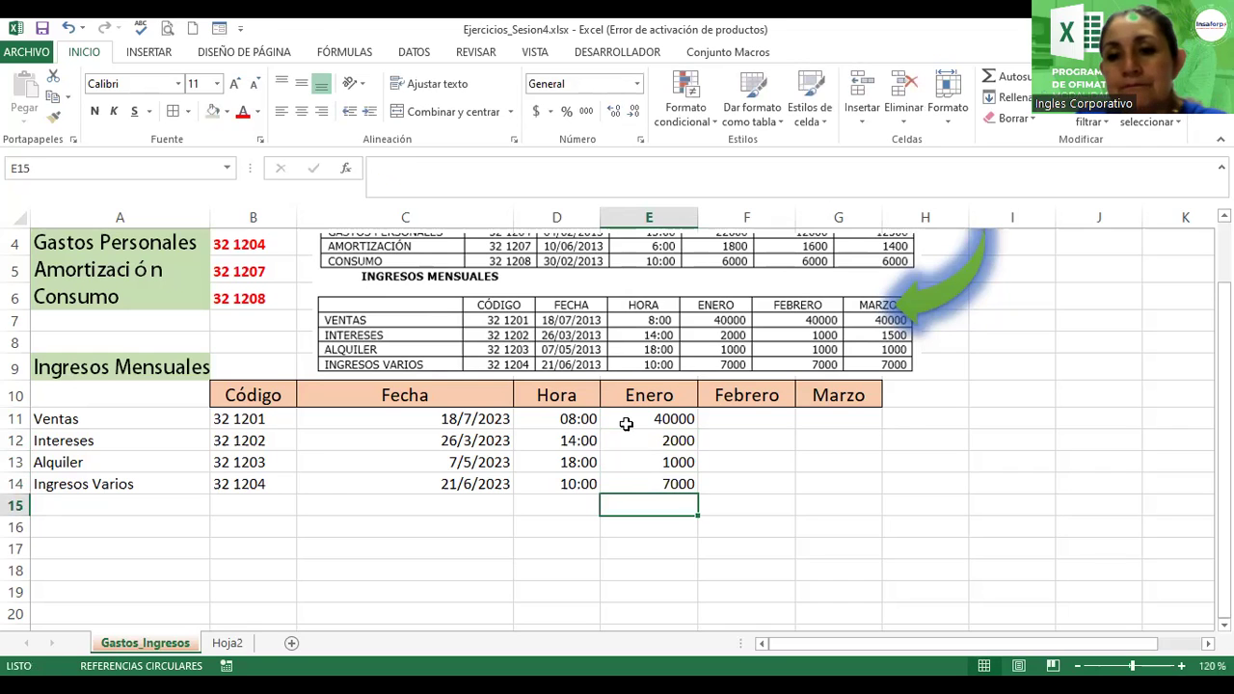
click(685, 421)
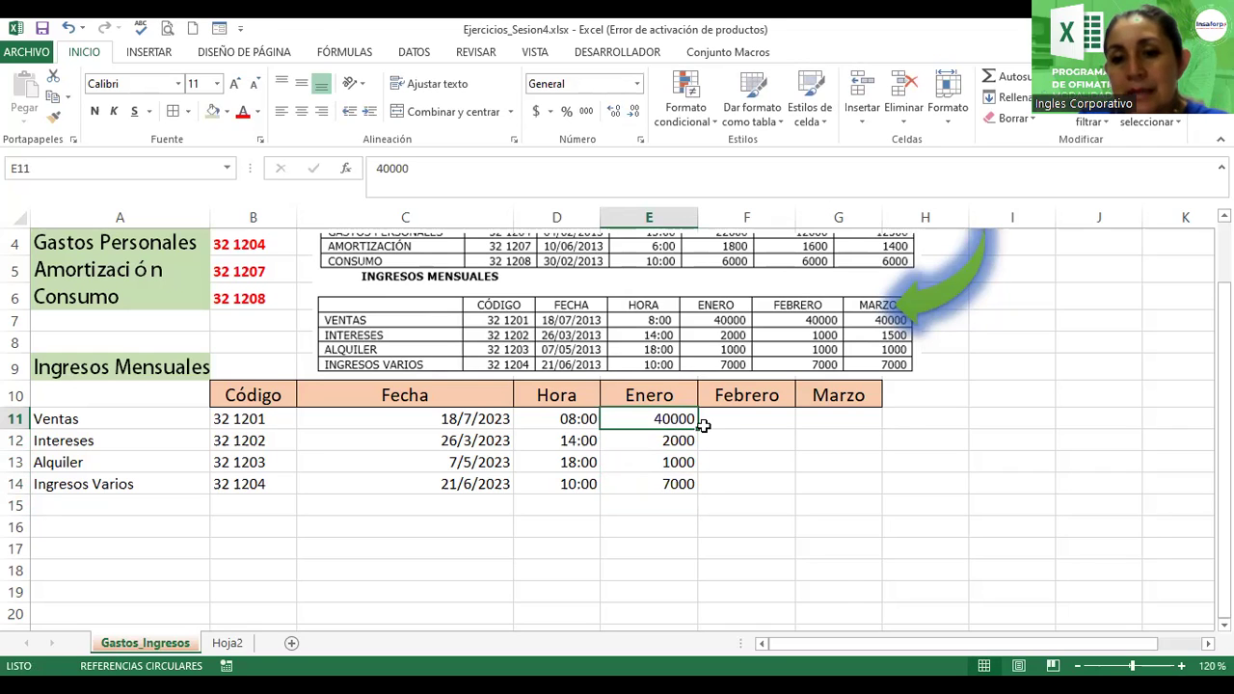
Step: Fill Ventas with 40000 for Febrero and Marzo, and Intereses with 1000 and 1500
mouse_move(696, 429)
mouse_down()
mouse_move(761, 418)
mouse_move(849, 435)
mouse_up()
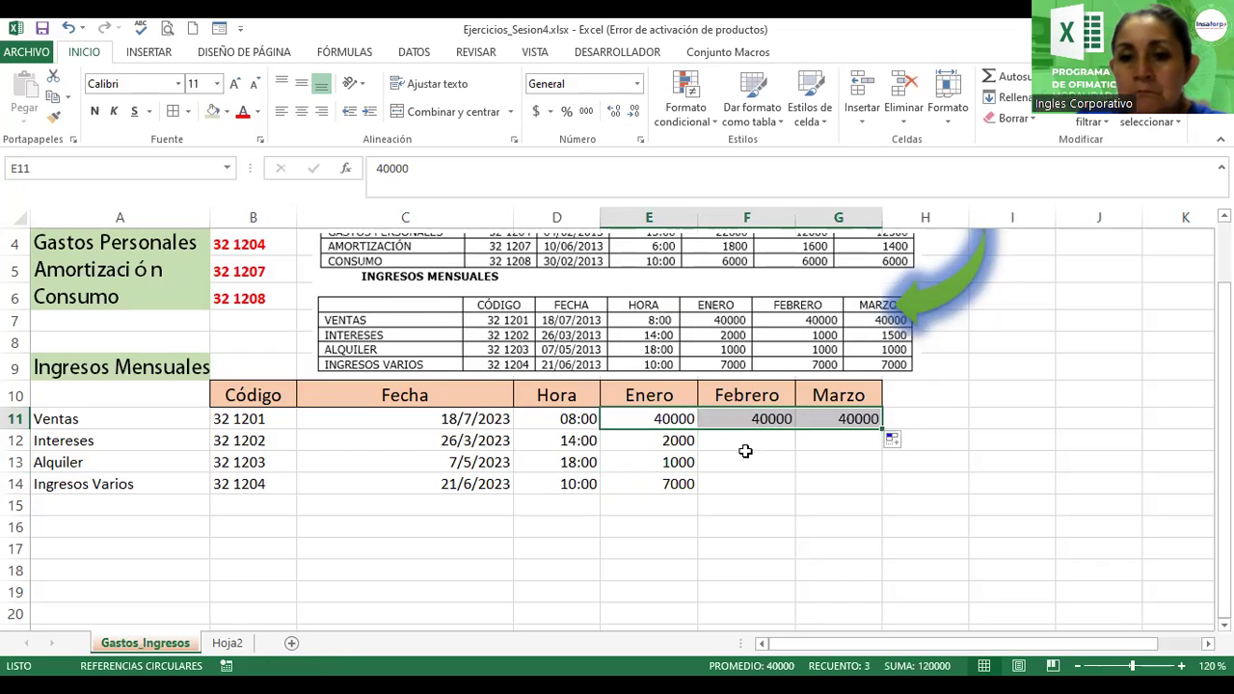
click(711, 443)
text(1000)
key(Return)
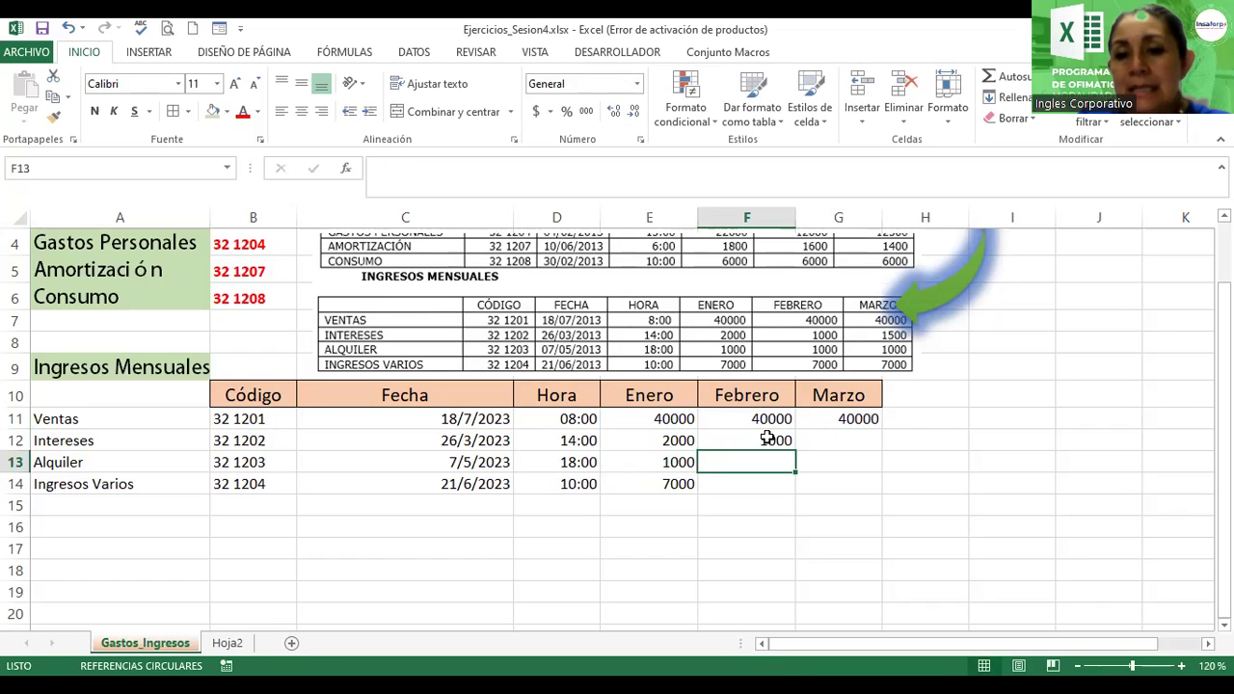
click(838, 441)
text(1500)
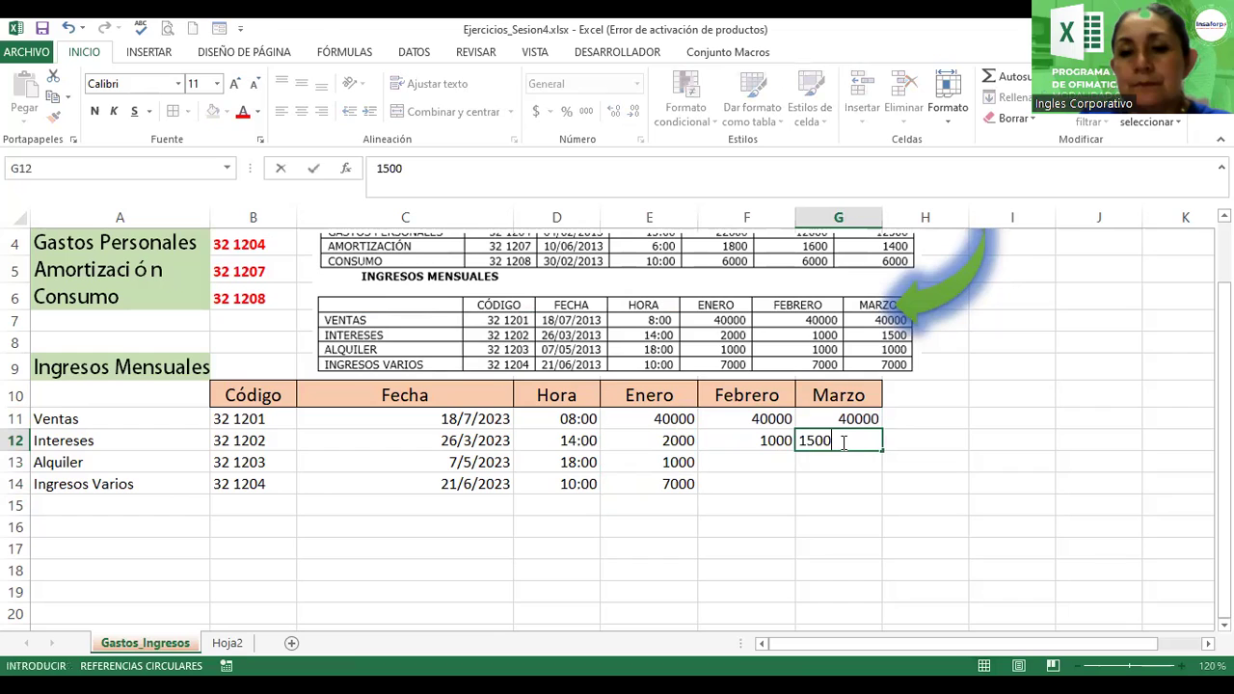
key(Return)
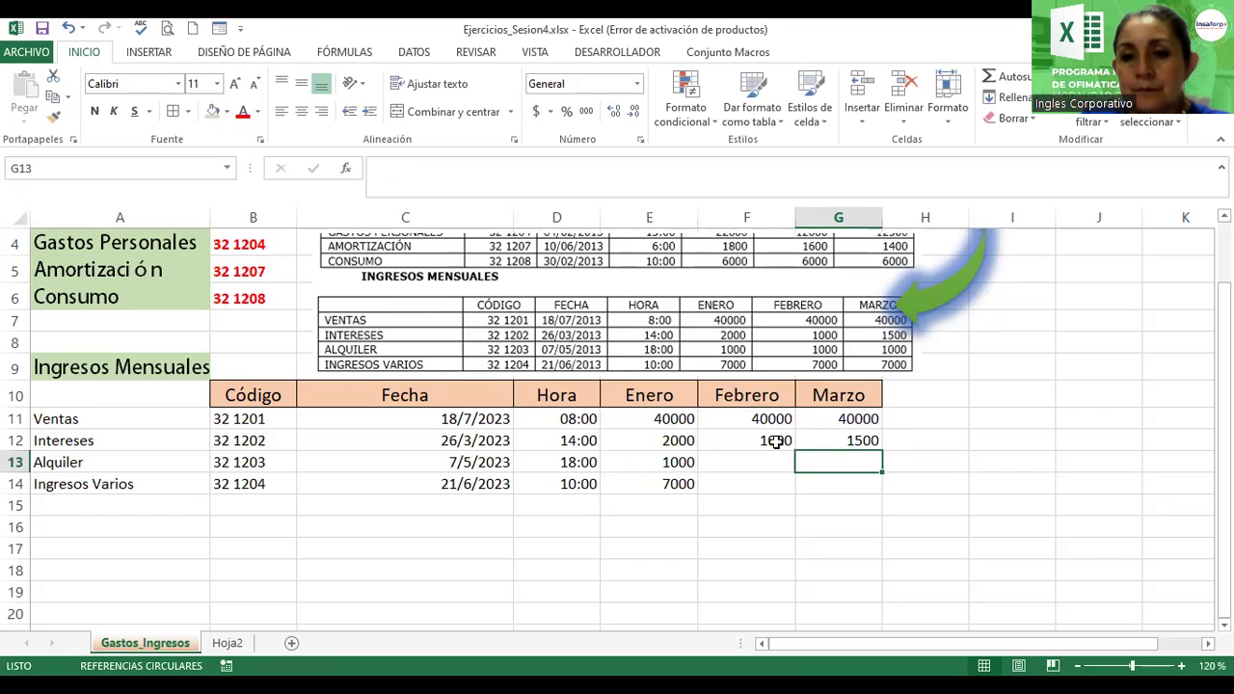
Step: Fill Alquiler with 1000 and Ingresos Varios with 7000 for both Febrero and Marzo
click(781, 445)
drag(795, 450, 786, 469)
click(758, 494)
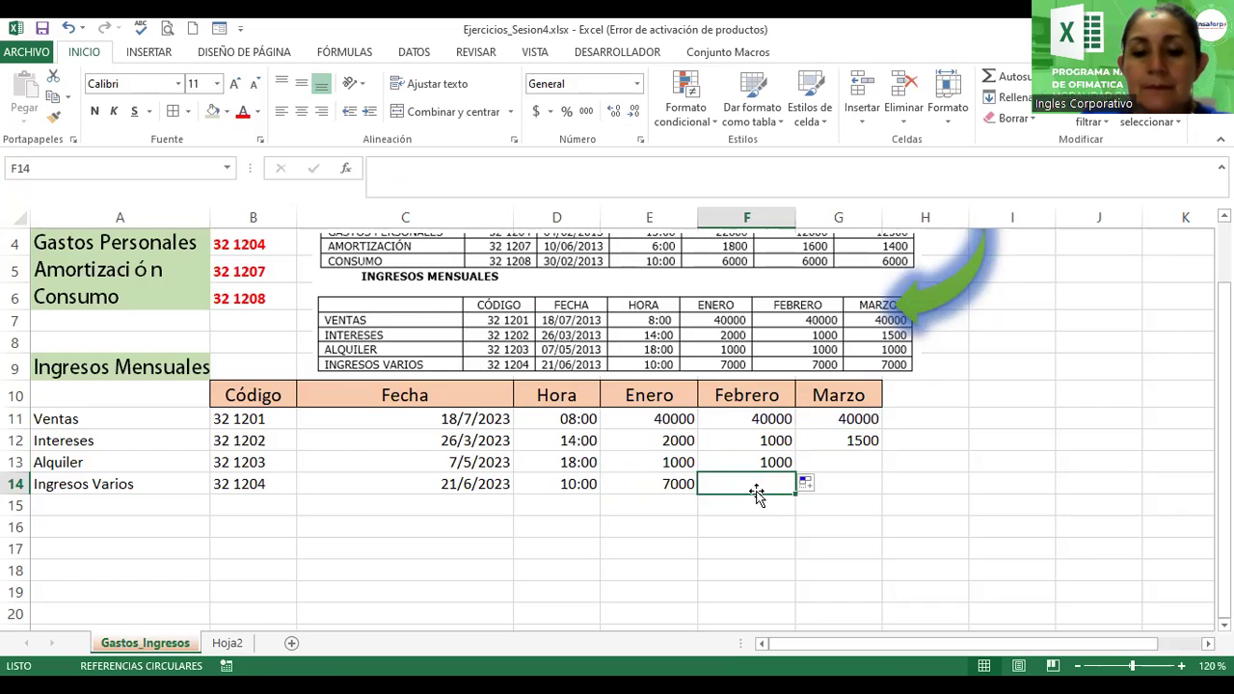
text(7000)
key(Return)
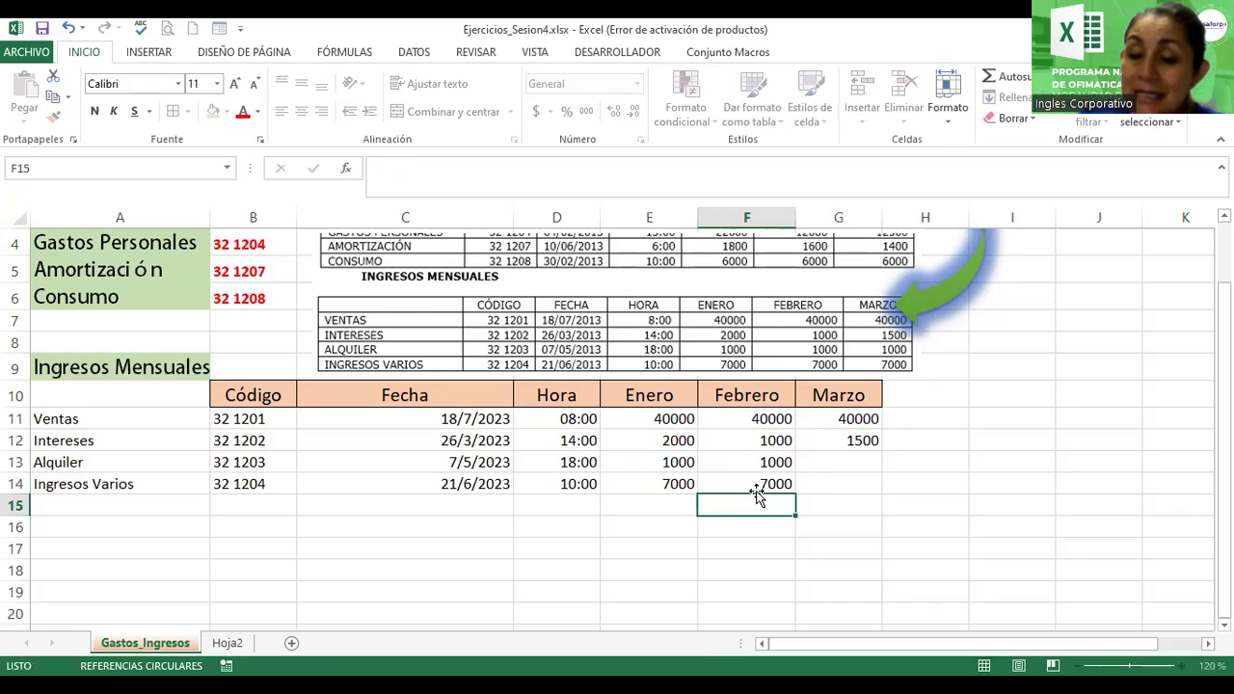
click(764, 444)
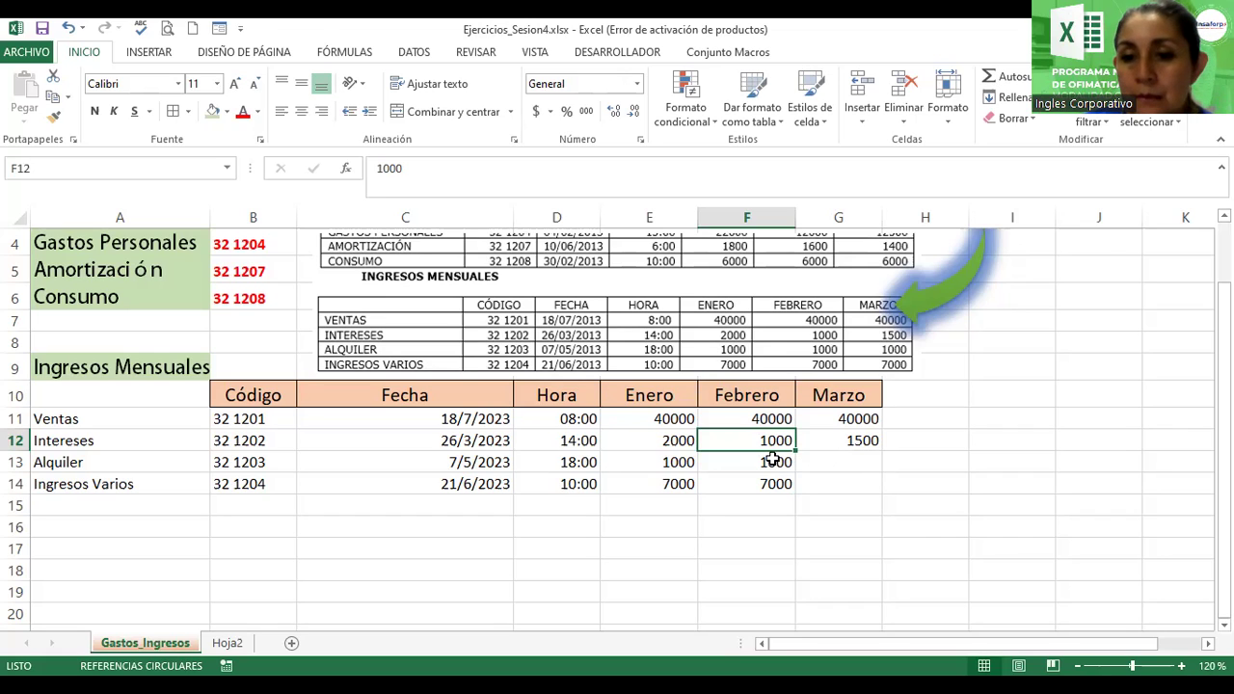
click(772, 463)
drag(794, 469, 848, 461)
click(755, 487)
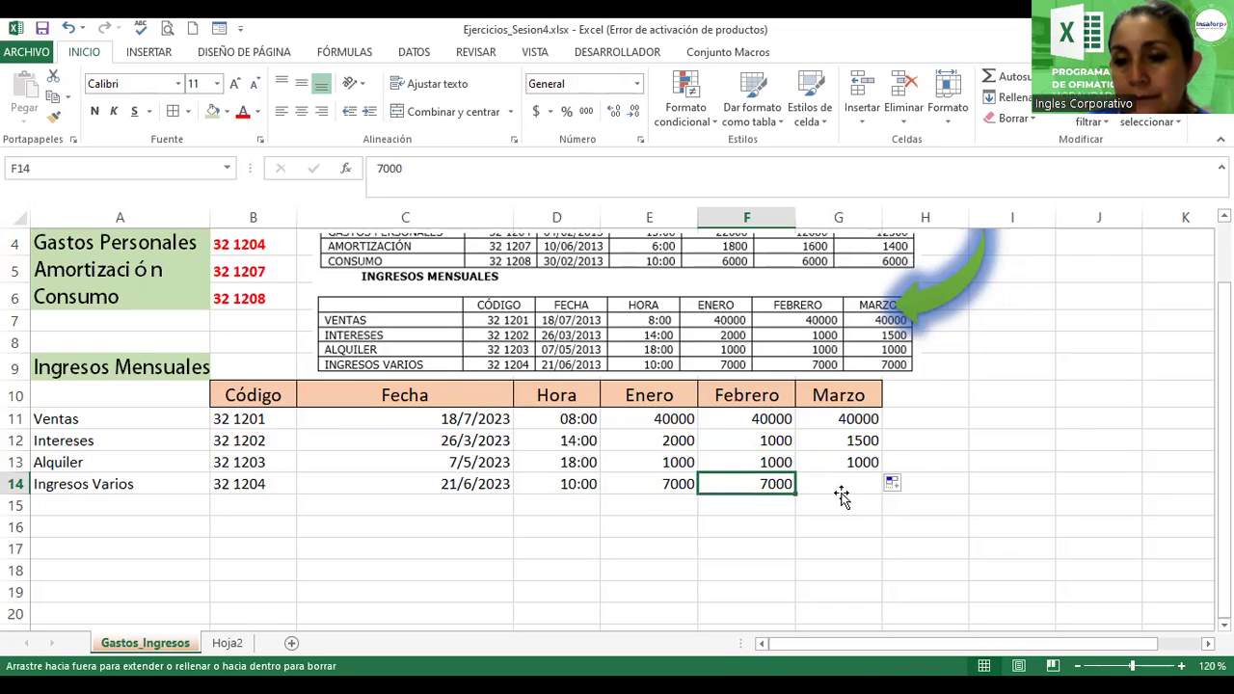
drag(794, 493, 842, 493)
Step: Delete the pasted reference picture from the sheet
click(936, 453)
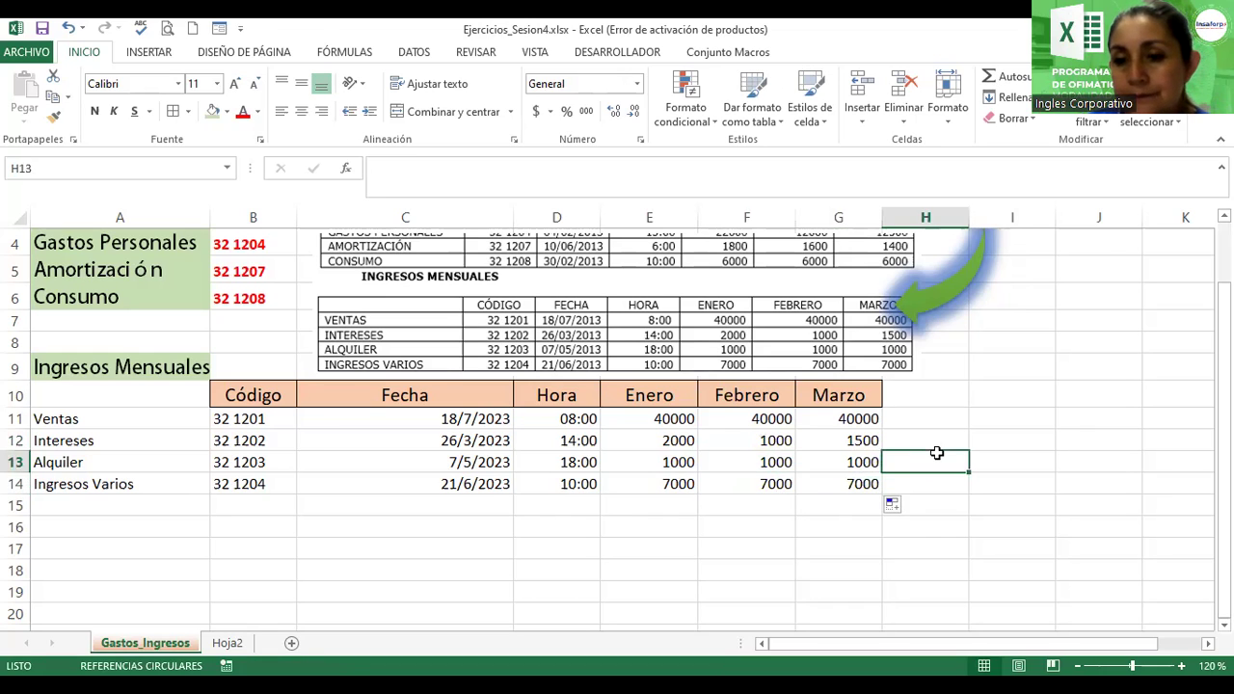
click(781, 339)
key(Delete)
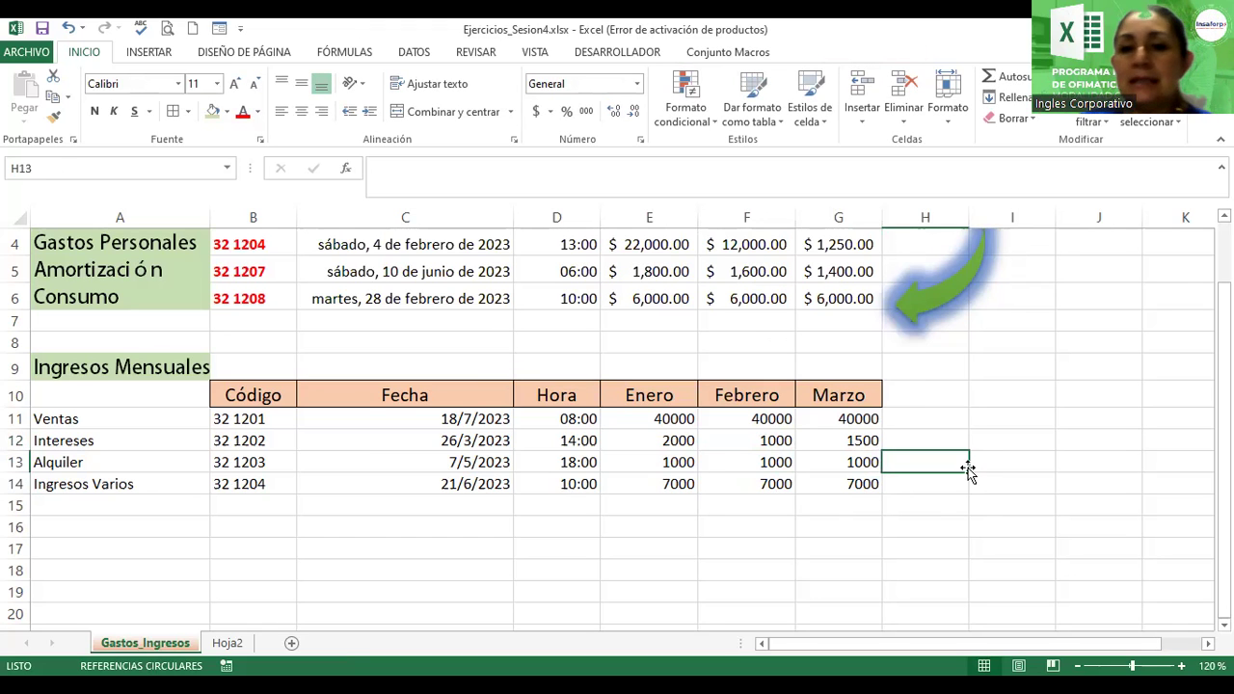
Step: Give the income header row B10:G10, Código through Marzo, a light gold fill and bold text
scroll(617, 424, up, 1)
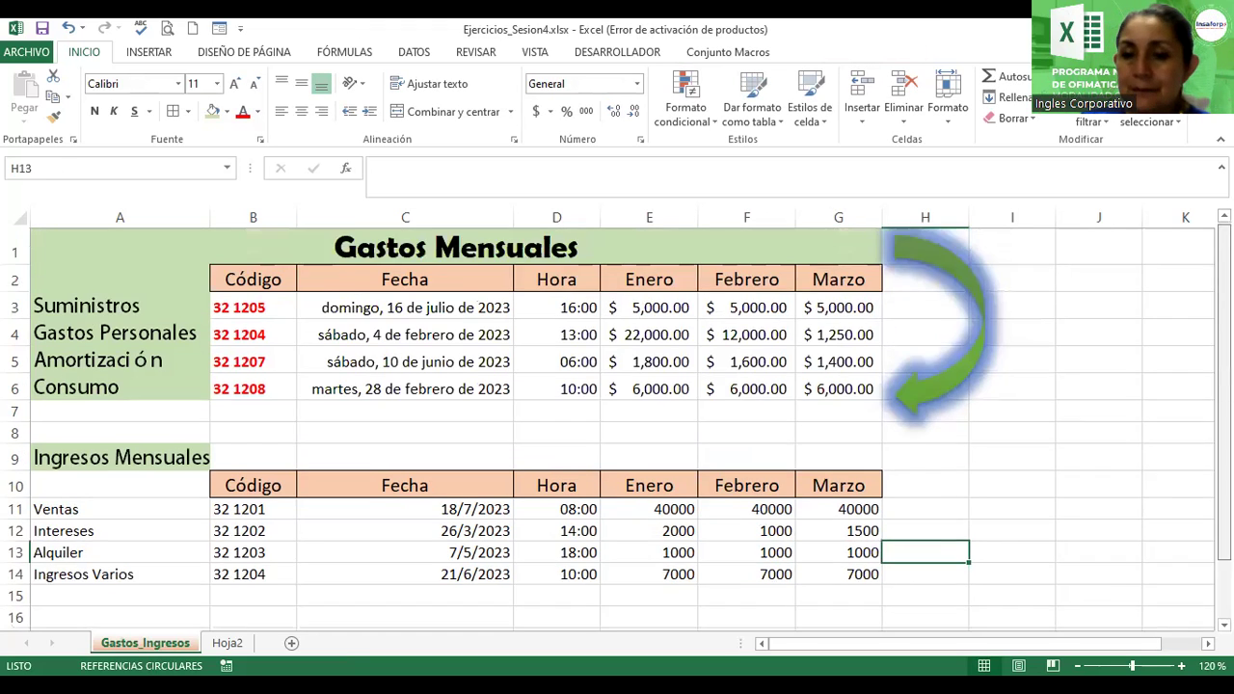
scroll(617, 424, down, 1)
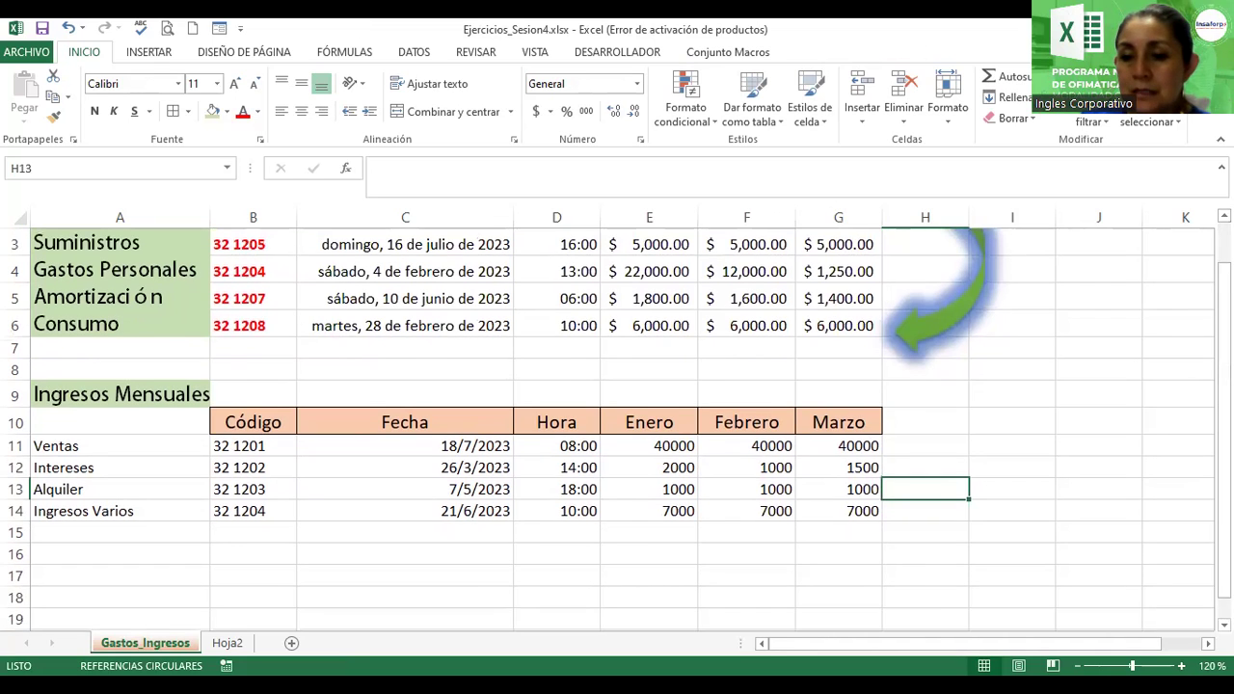
ctrl+scroll(617, 424, down, 1)
ctrl+scroll(617, 424, down, 1)
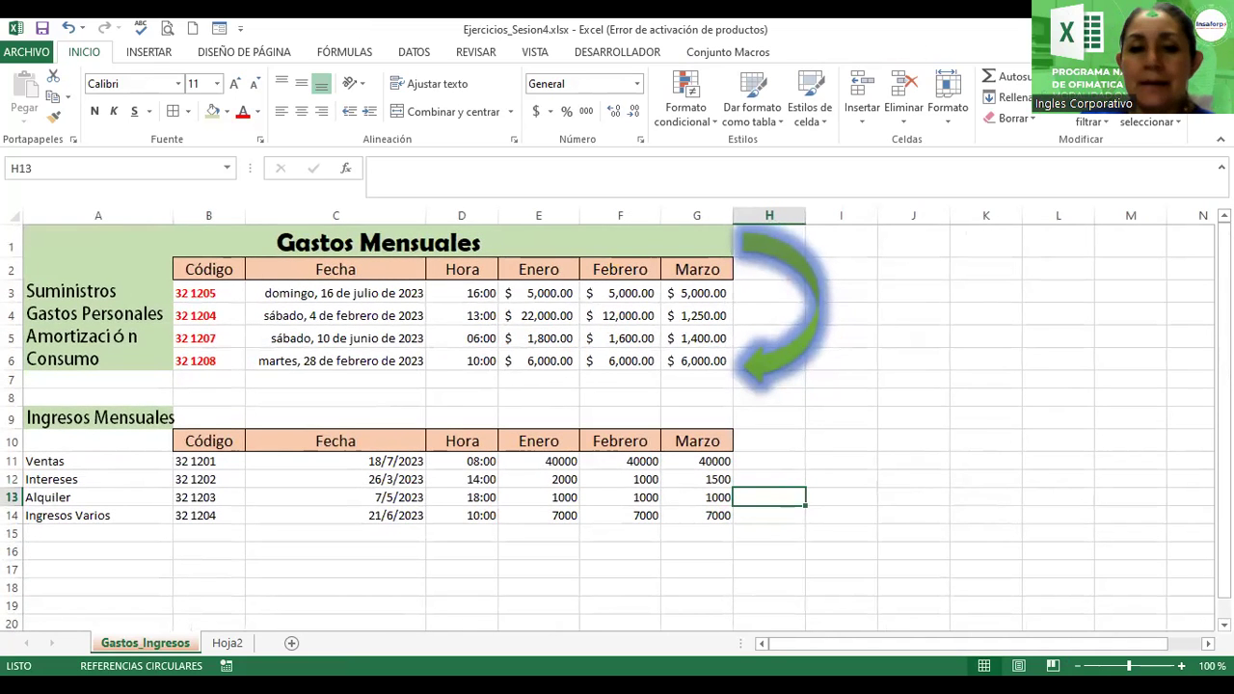
click(209, 437)
mouse_move(209, 438)
mouse_down()
mouse_move(537, 430)
mouse_move(679, 448)
mouse_up()
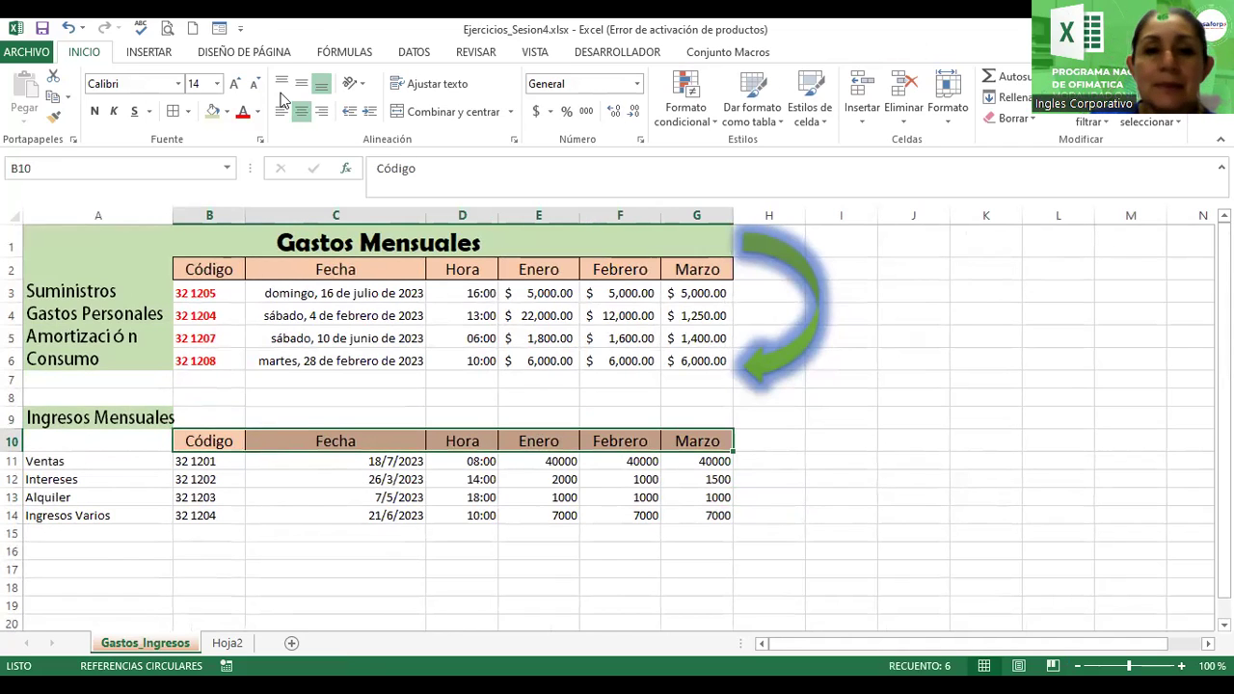
click(227, 112)
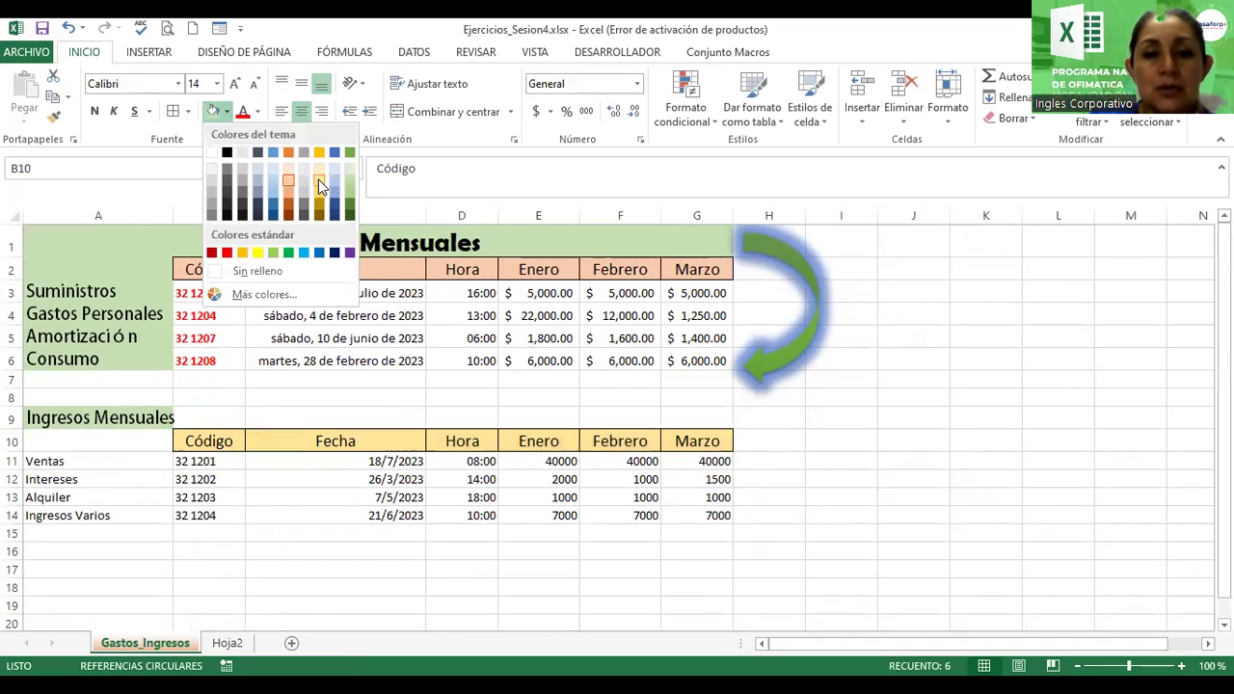
click(94, 111)
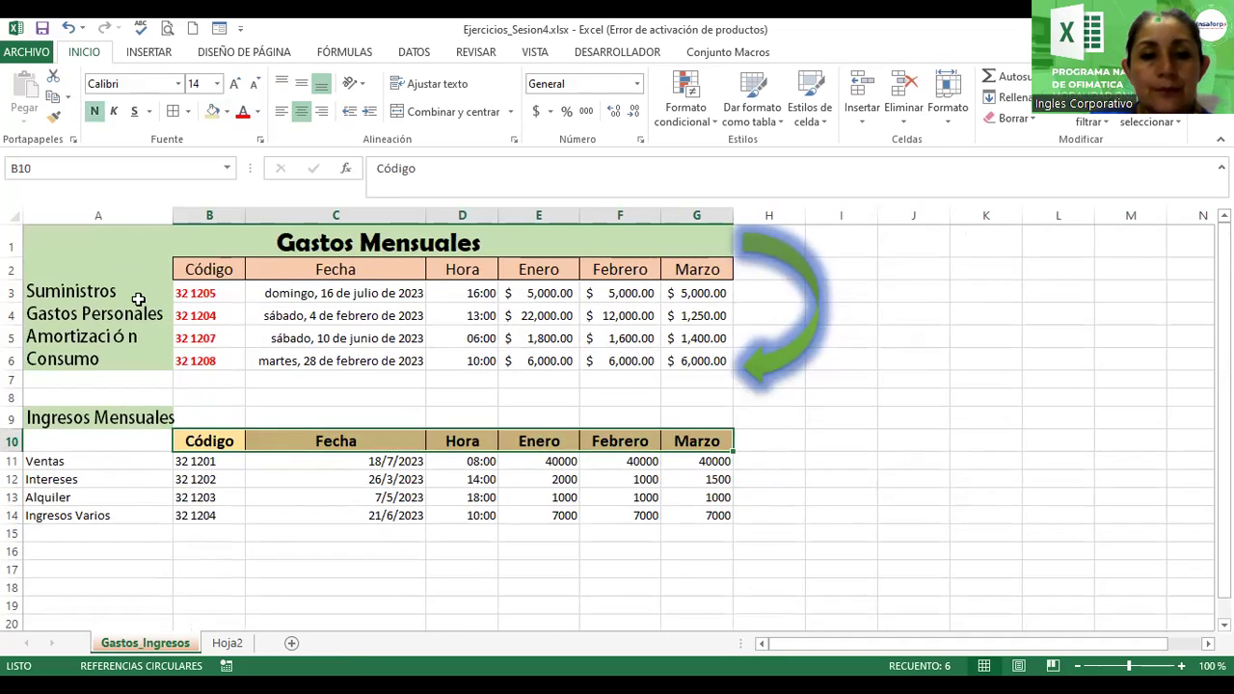
Step: Fill the income row labels A9:A14 with light blue
click(79, 424)
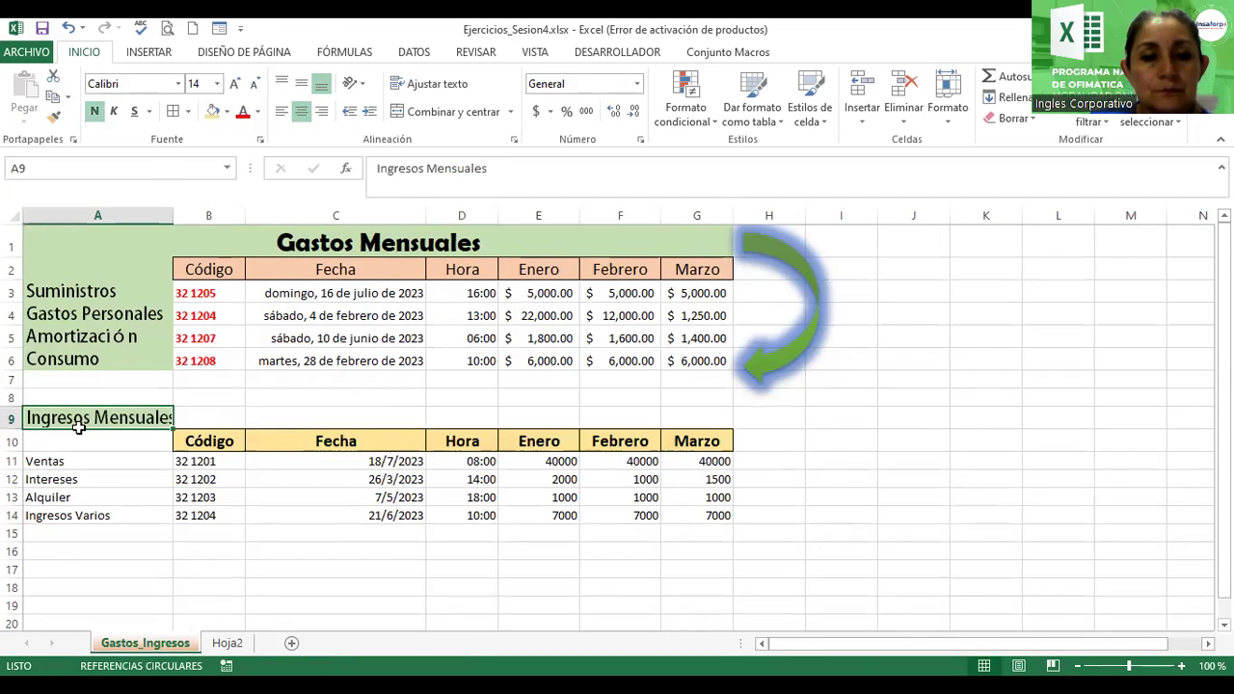
drag(79, 427, 85, 514)
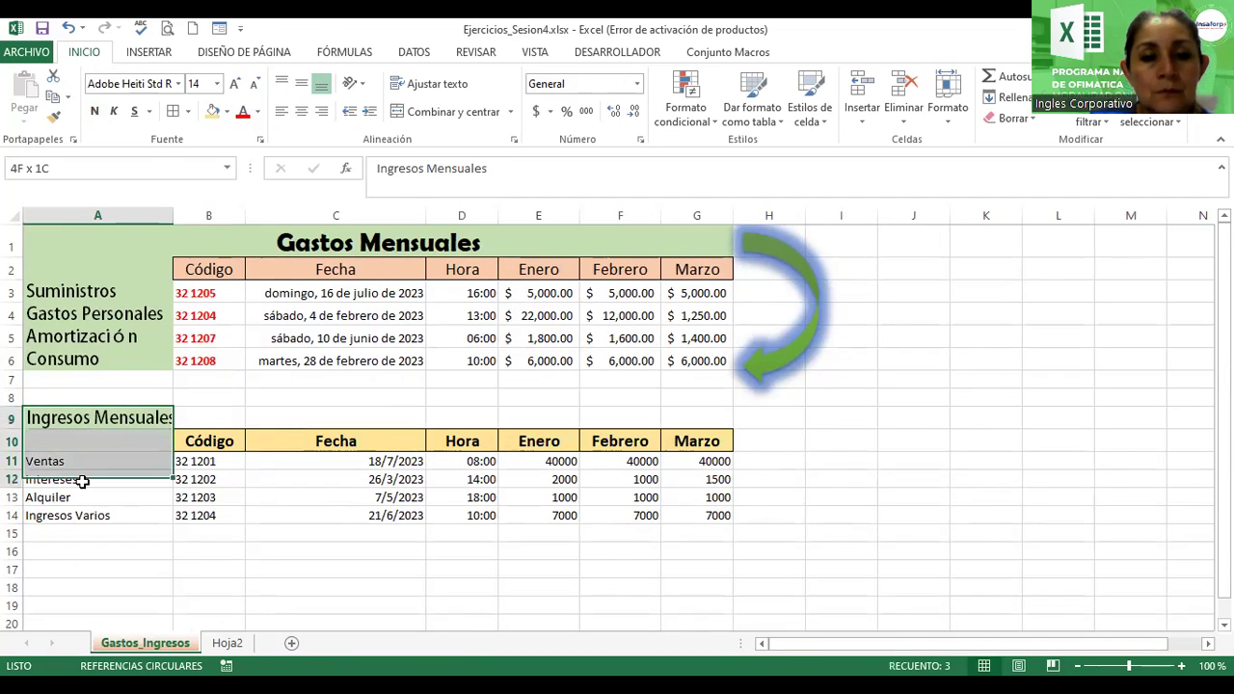
click(229, 113)
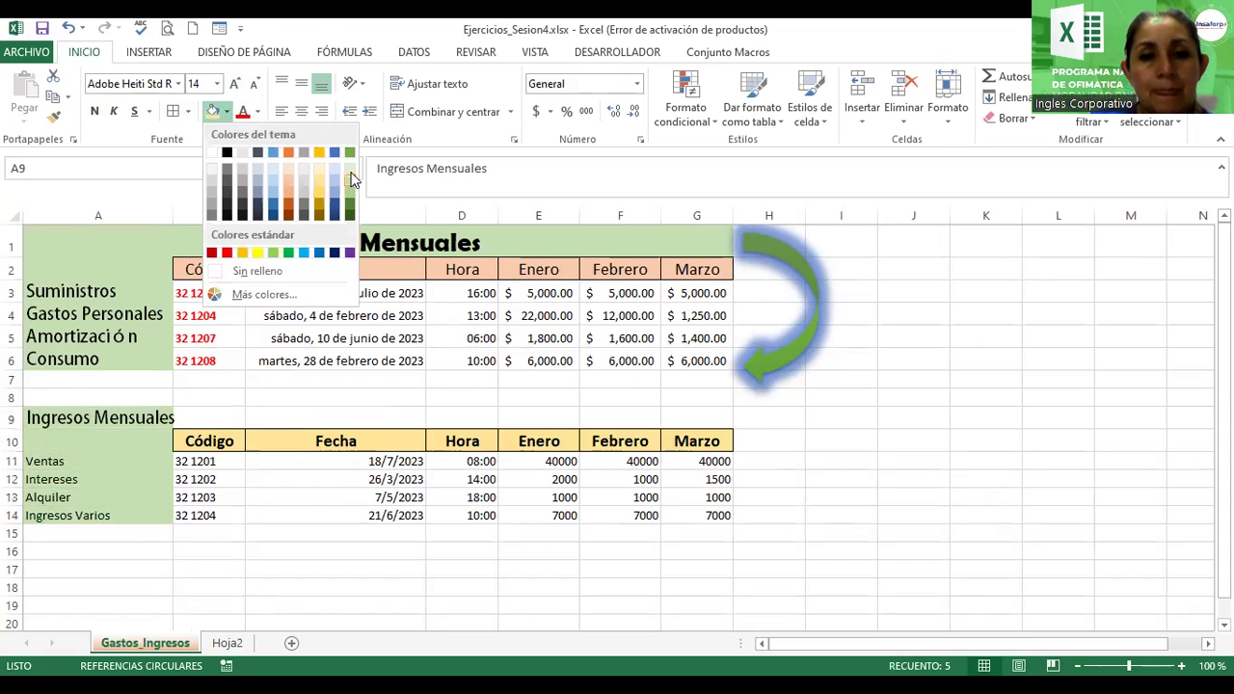
click(275, 182)
Step: Merge and centre the Ingresos Mensuales title across A9:G9 and enlarge it to 20 pt
click(145, 408)
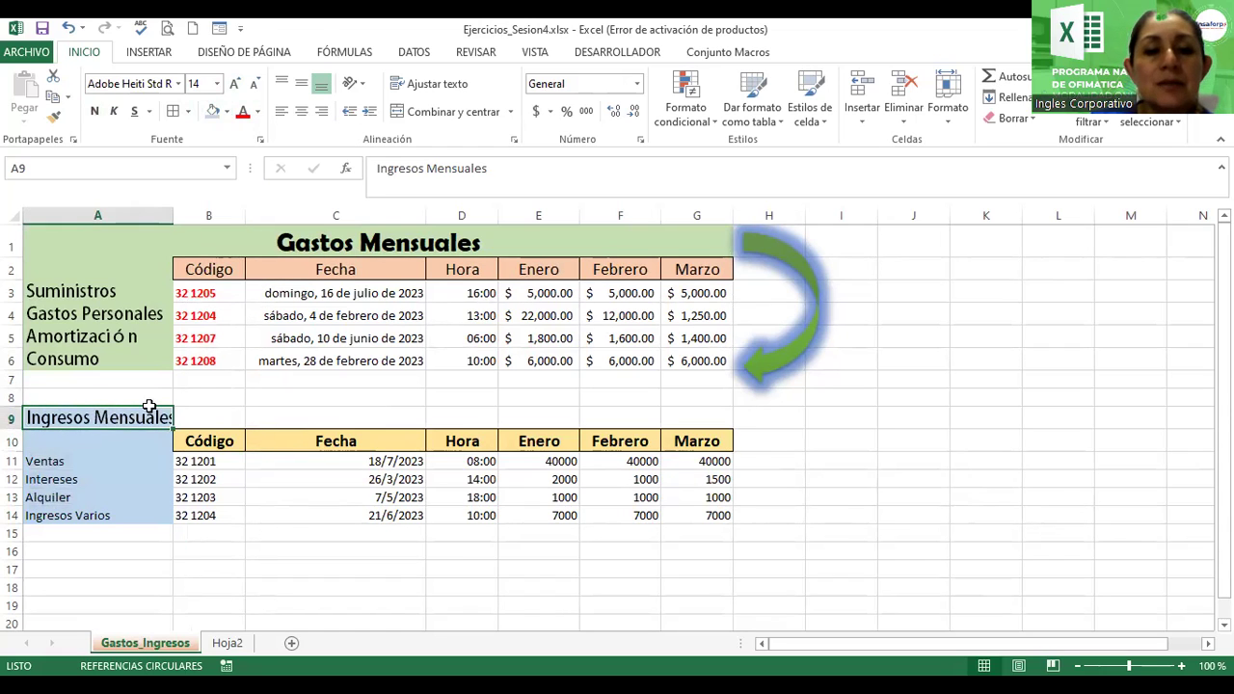
drag(150, 405, 702, 425)
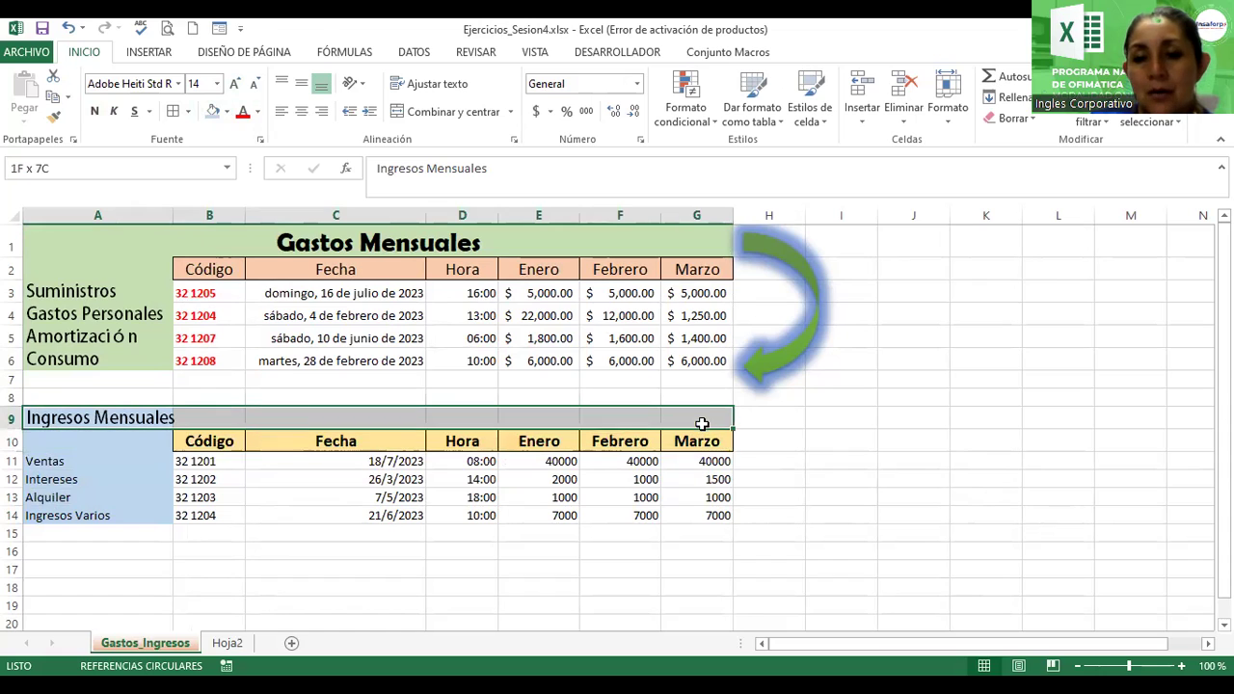
click(412, 113)
click(235, 84)
click(235, 83)
click(236, 84)
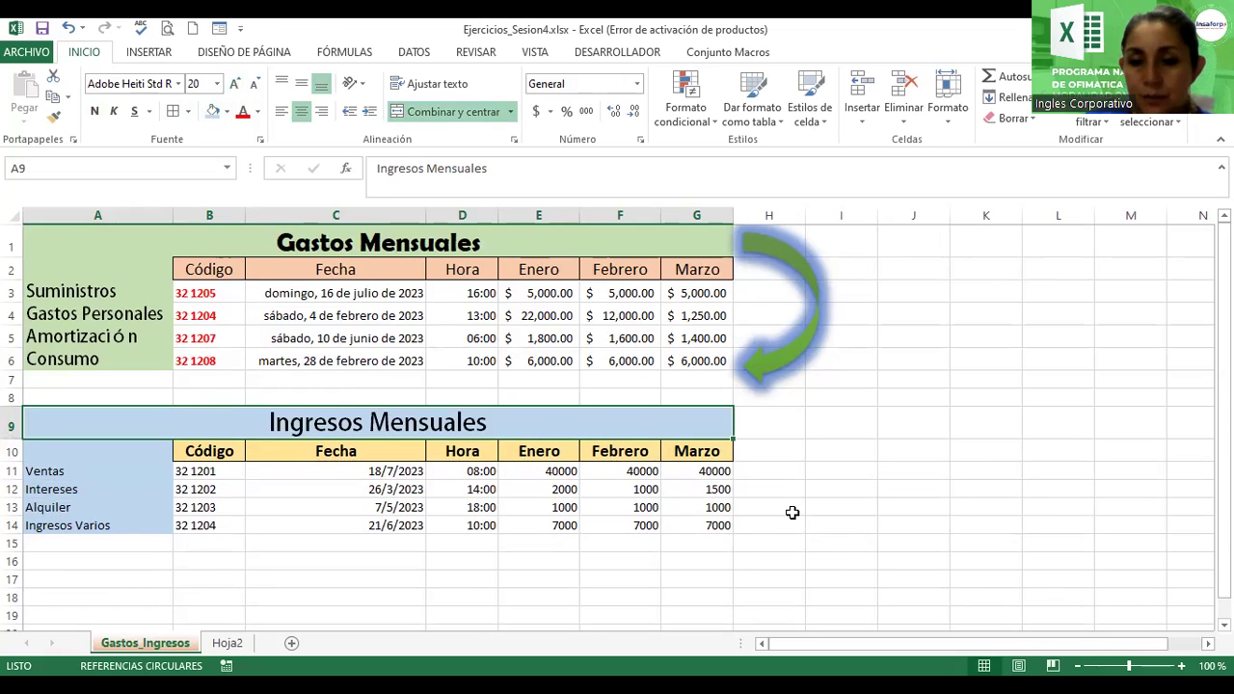
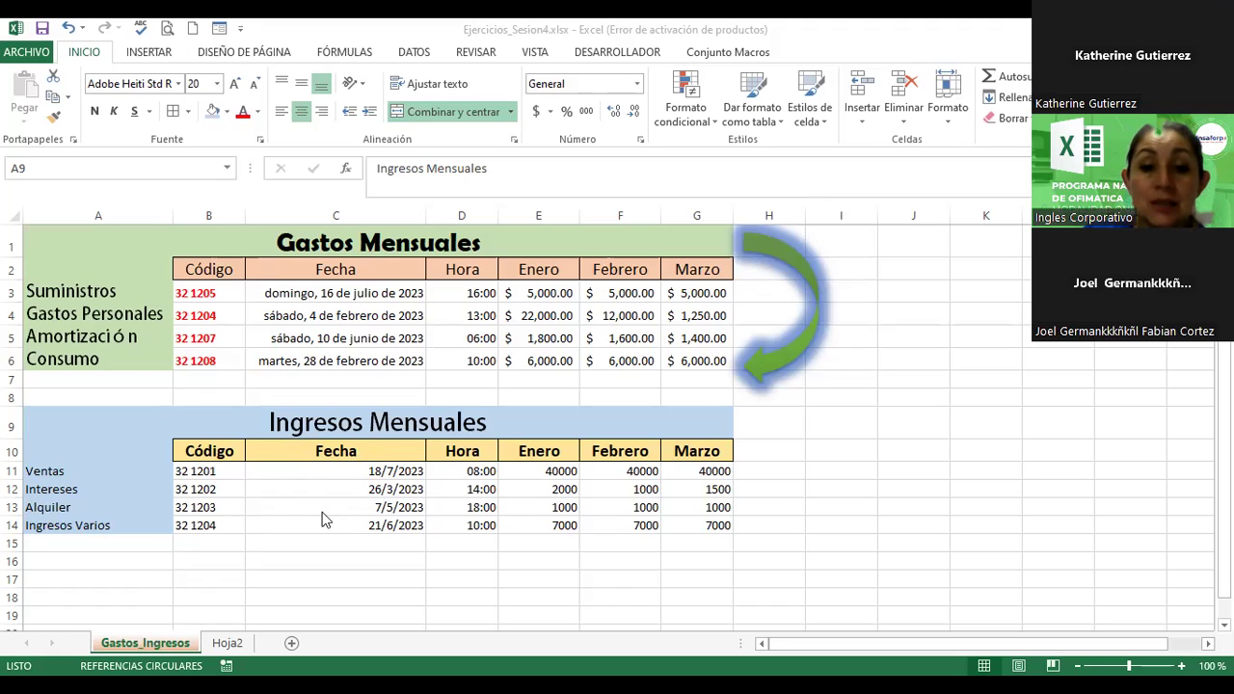
Step: Show the dates in C11:C14 in Fecha larga (long date) format
drag(317, 473, 318, 520)
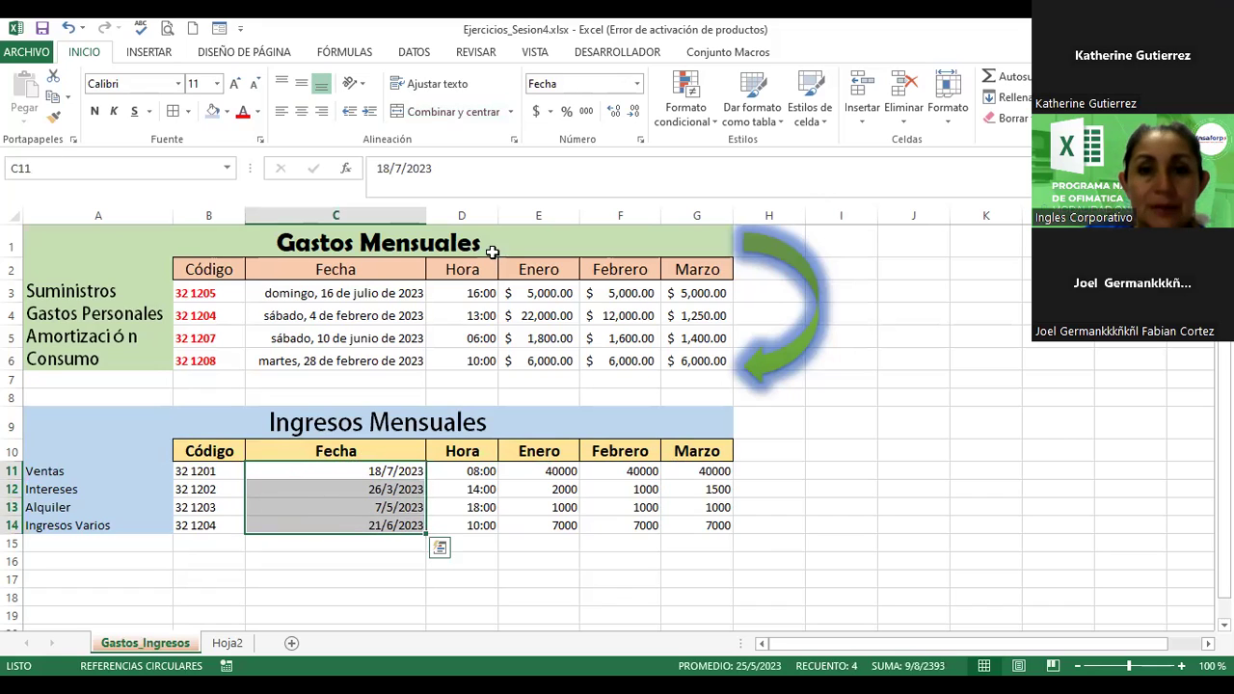
click(636, 85)
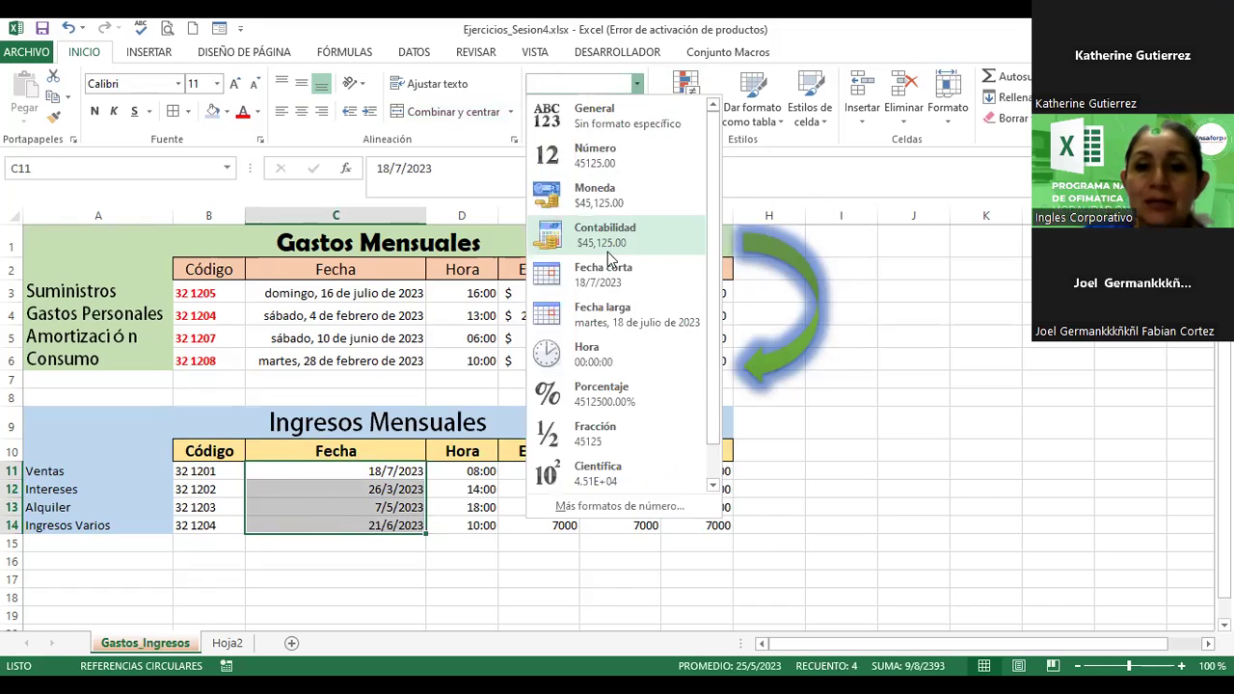
click(597, 310)
Step: Format the Enero–Marzo amounts E11:G14 as bold accounting currency
mouse_move(537, 470)
mouse_down()
mouse_move(722, 505)
mouse_move(723, 526)
mouse_up()
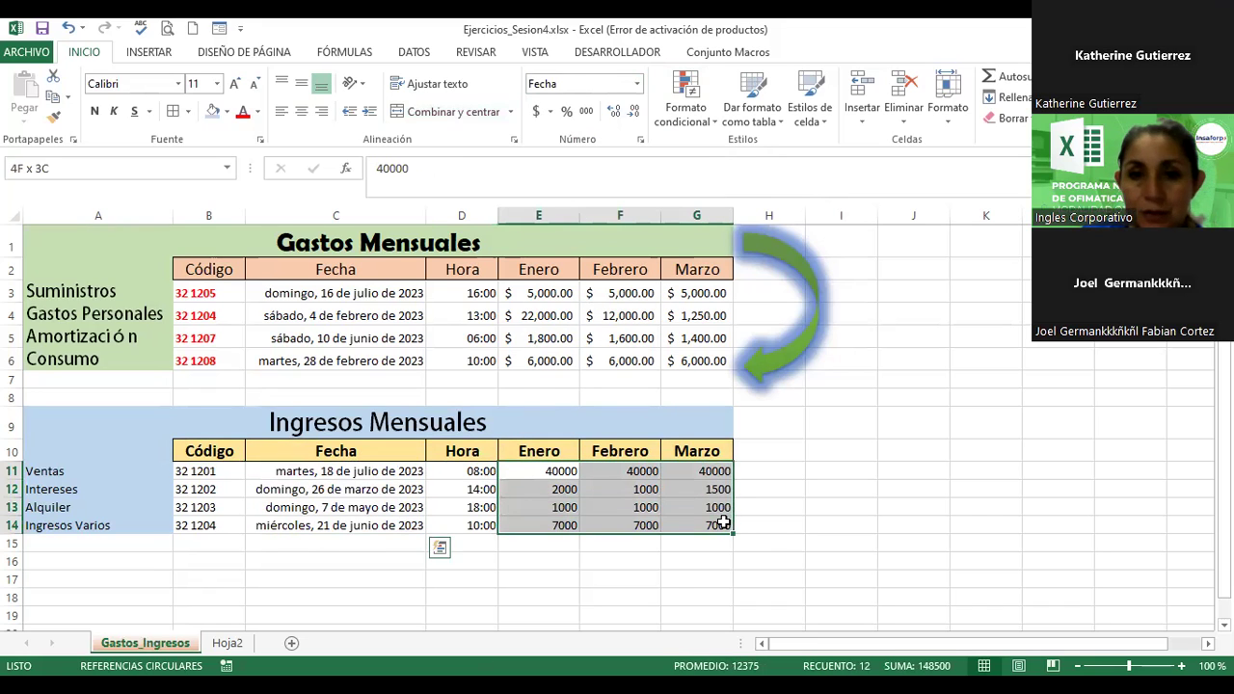
click(535, 112)
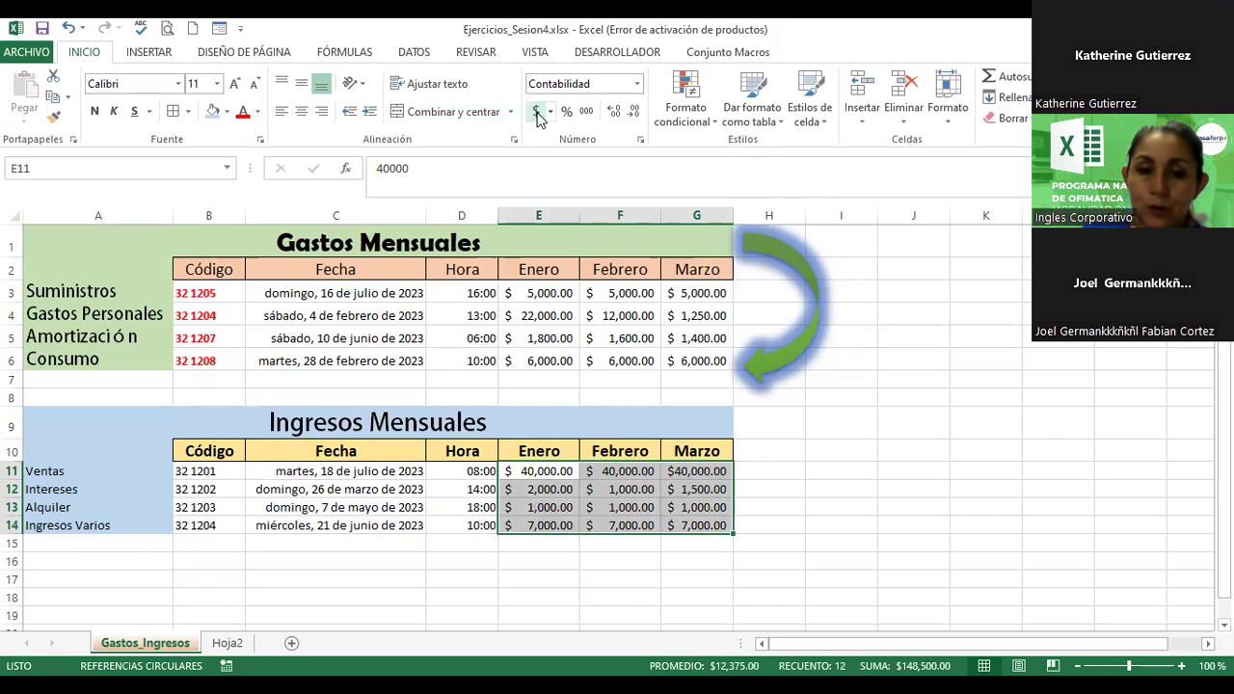
click(94, 112)
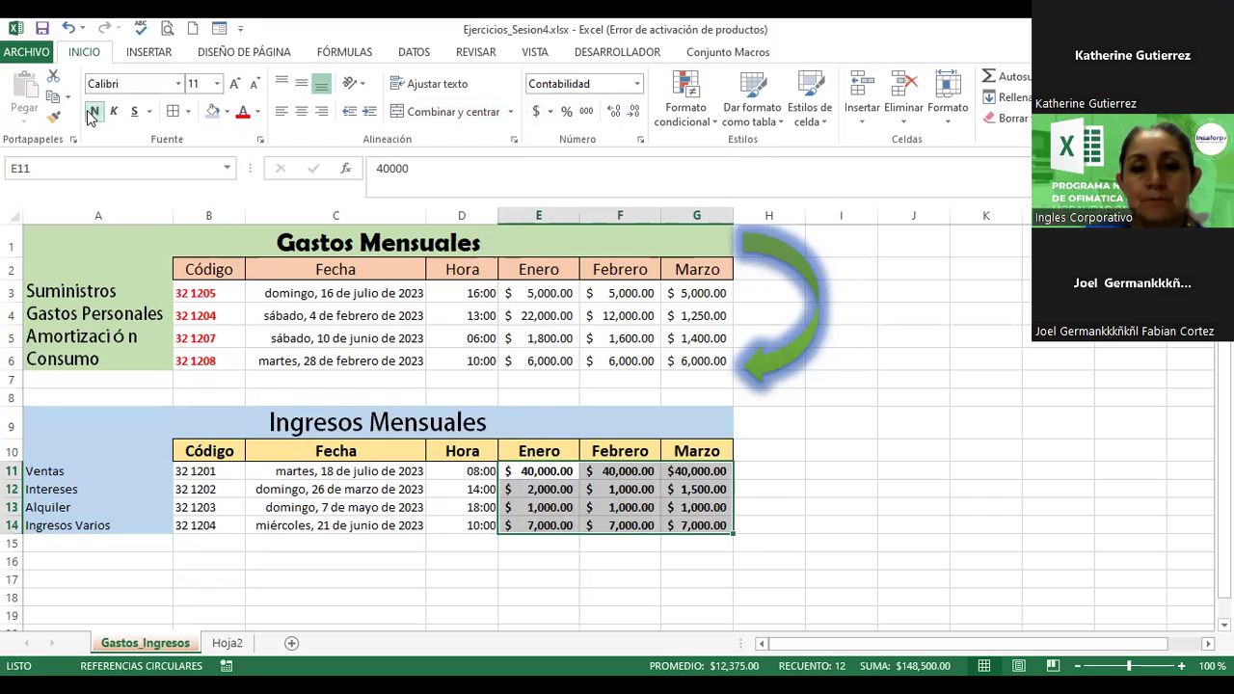
click(846, 449)
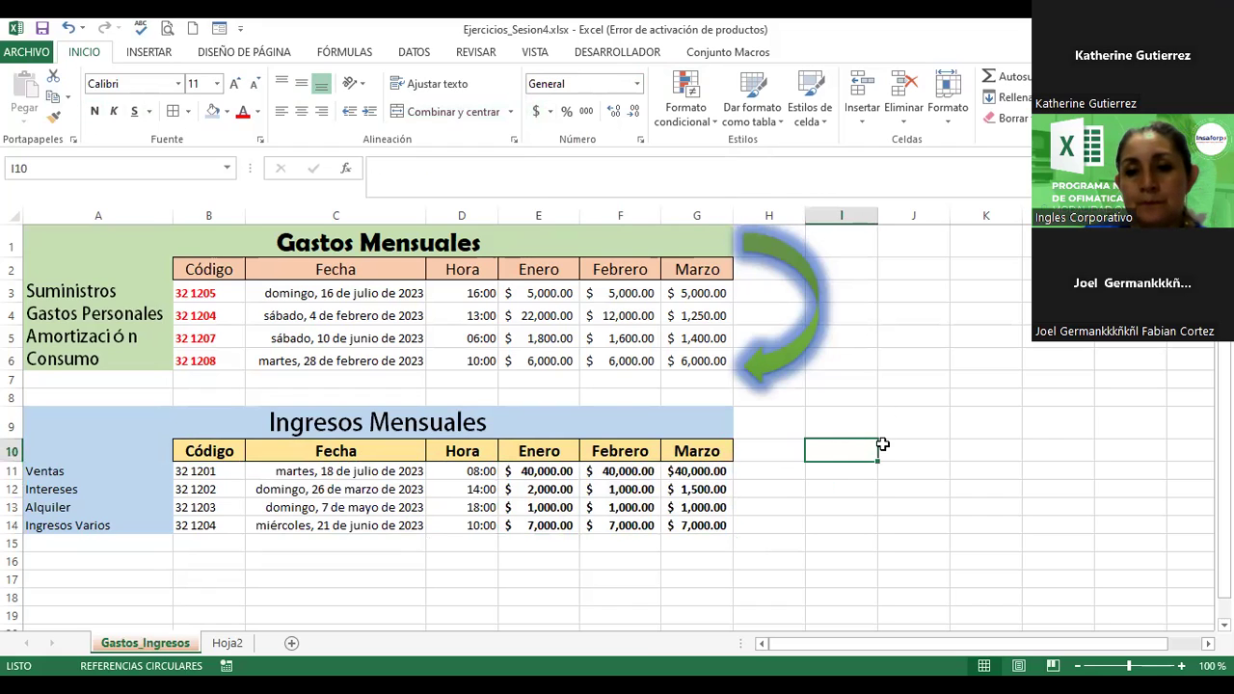
click(826, 335)
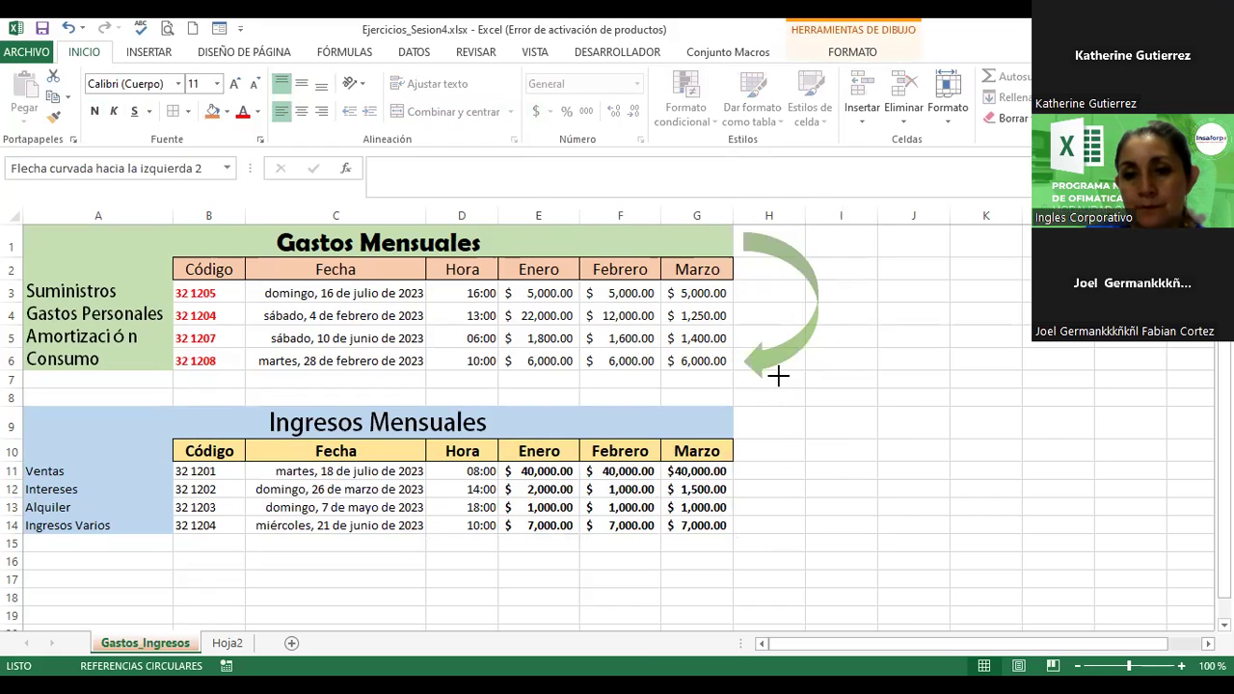
Step: Draw a bent block arrow beside the Ingresos Mensuales table and give it a yellow shape style
click(848, 449)
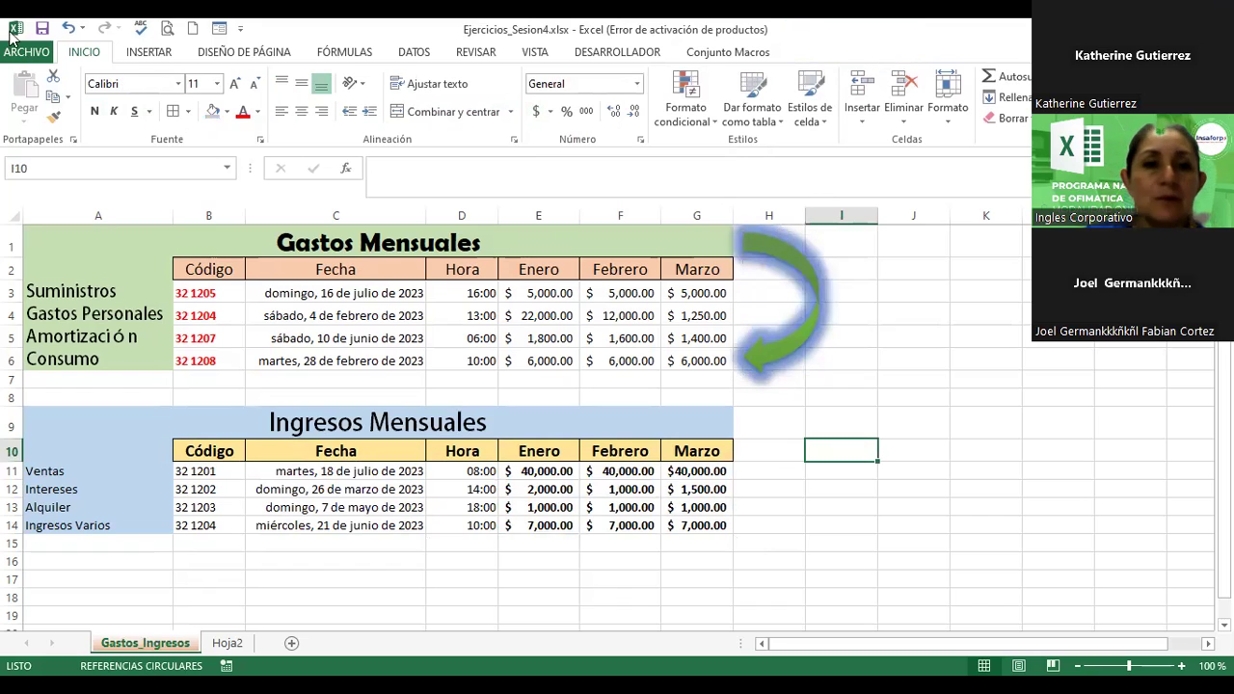
click(157, 53)
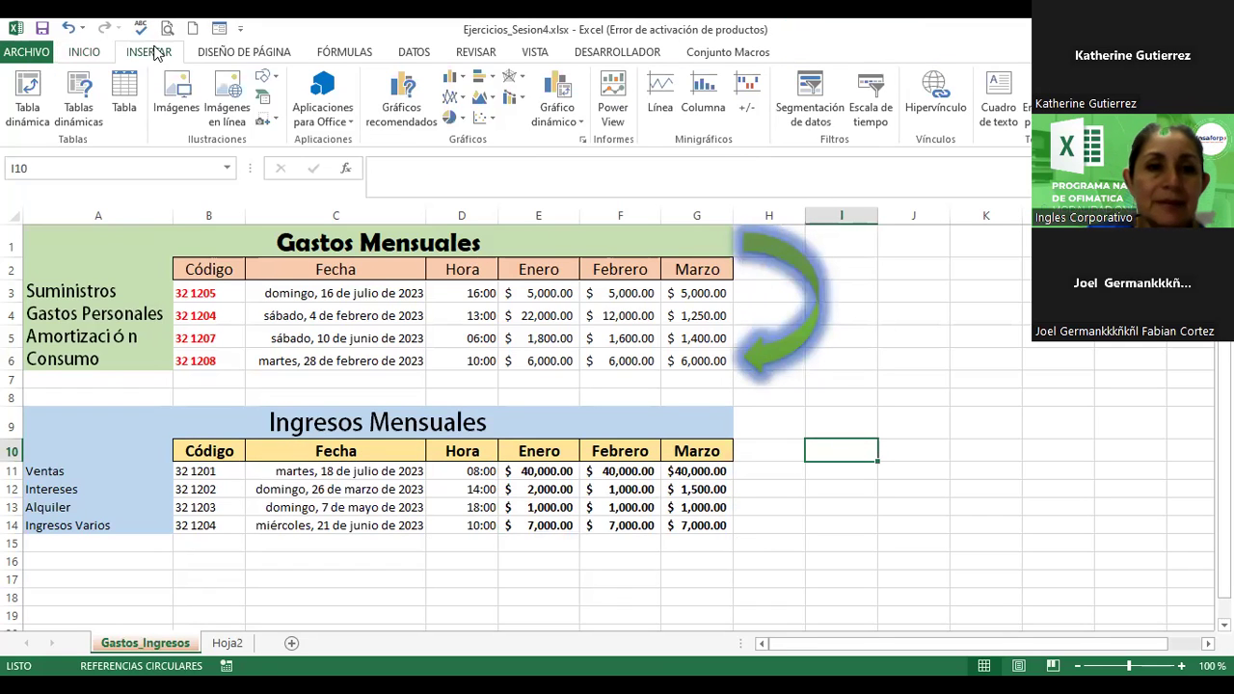
click(269, 83)
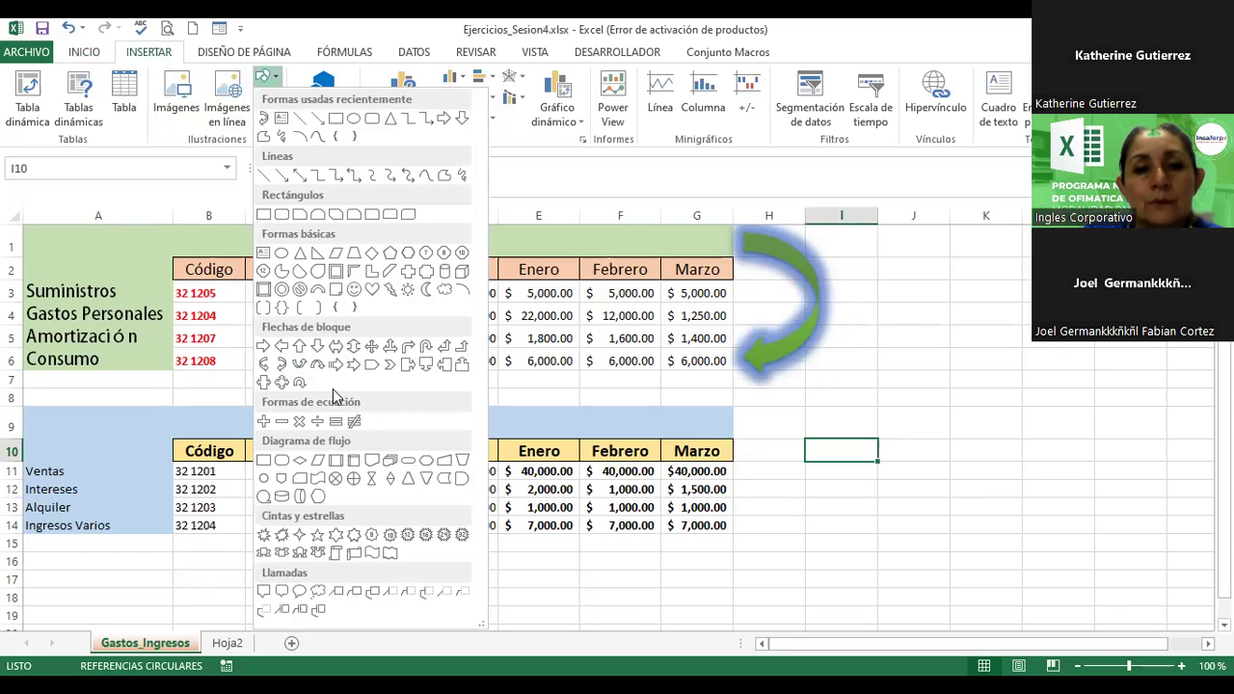
click(447, 356)
mouse_move(862, 415)
mouse_down()
mouse_move(739, 552)
mouse_move(750, 547)
mouse_up()
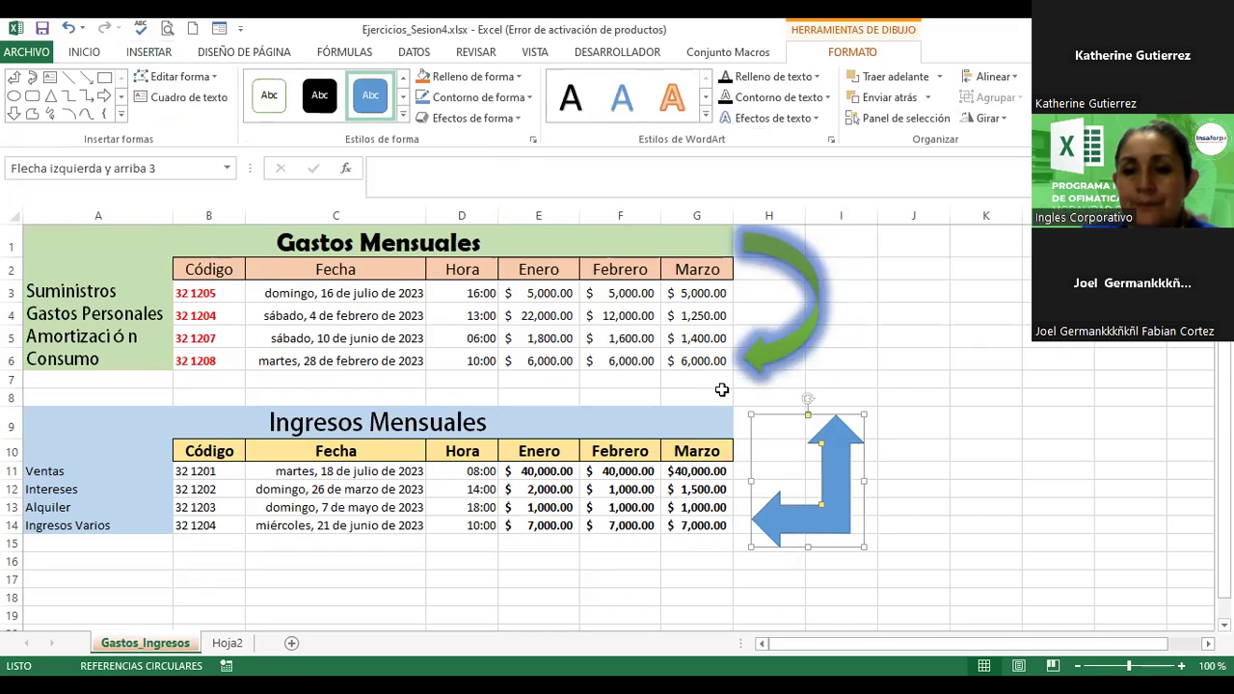
click(403, 114)
click(474, 303)
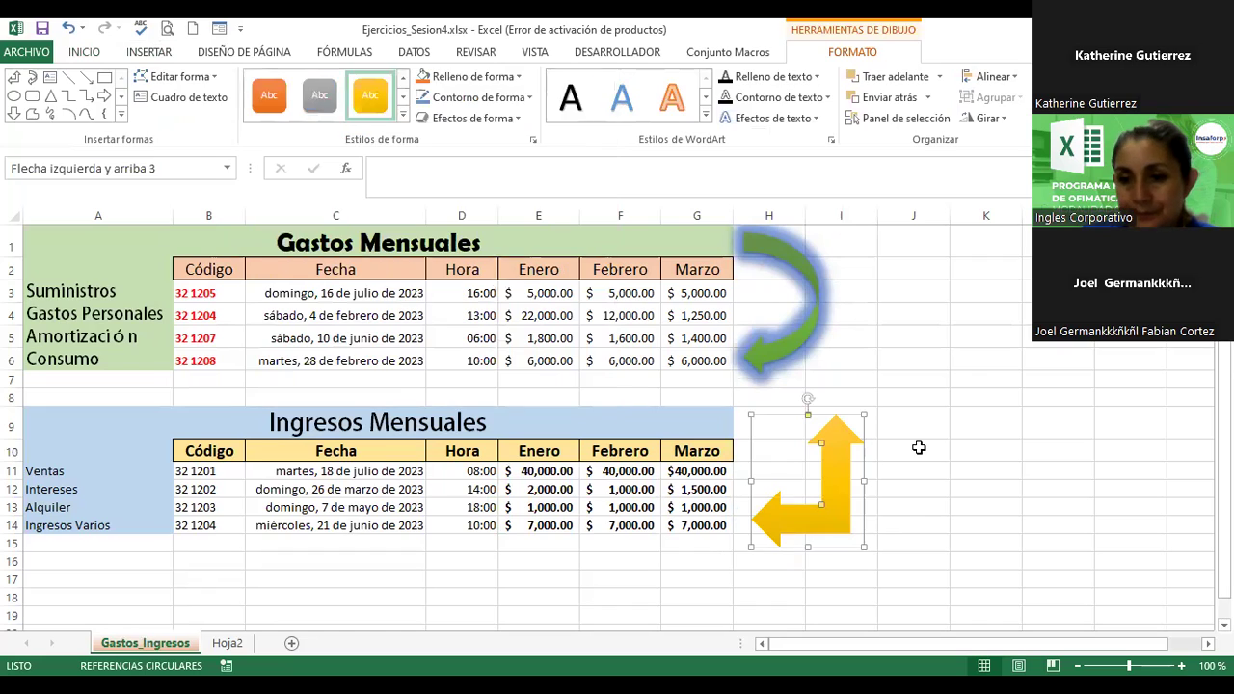
click(919, 447)
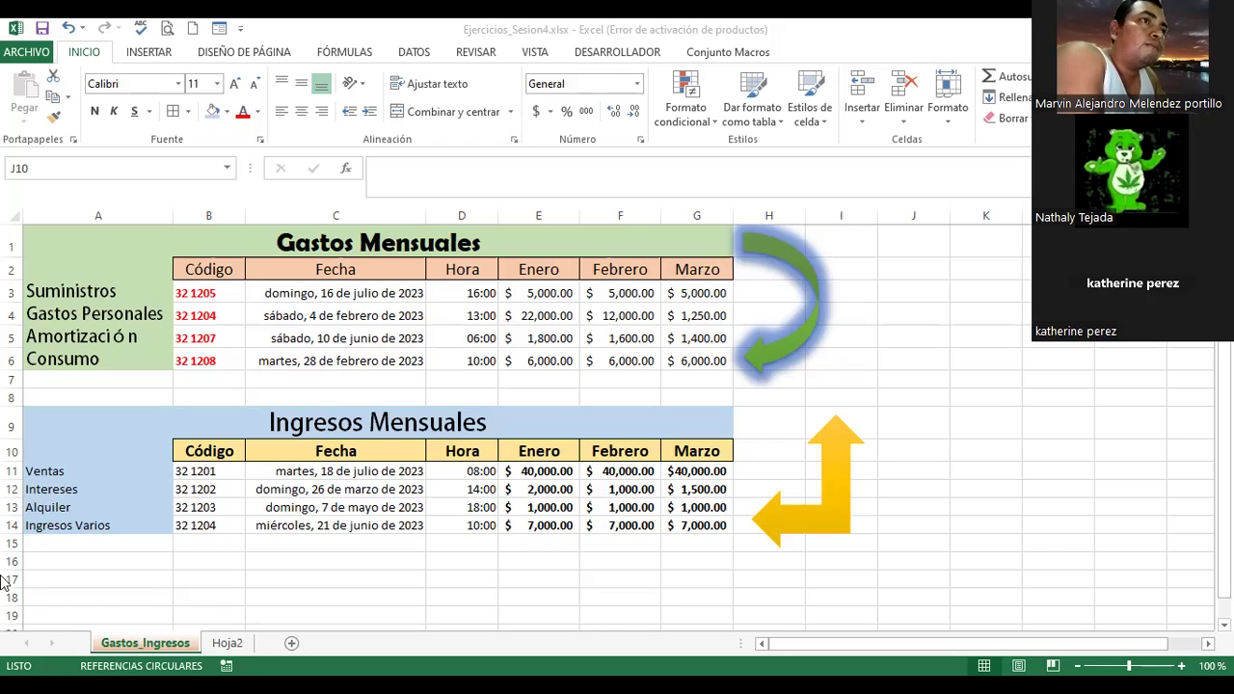
Step: Make the row labels in A11:A14 14 pt bold Adobe Gothic Std B
drag(50, 470, 58, 524)
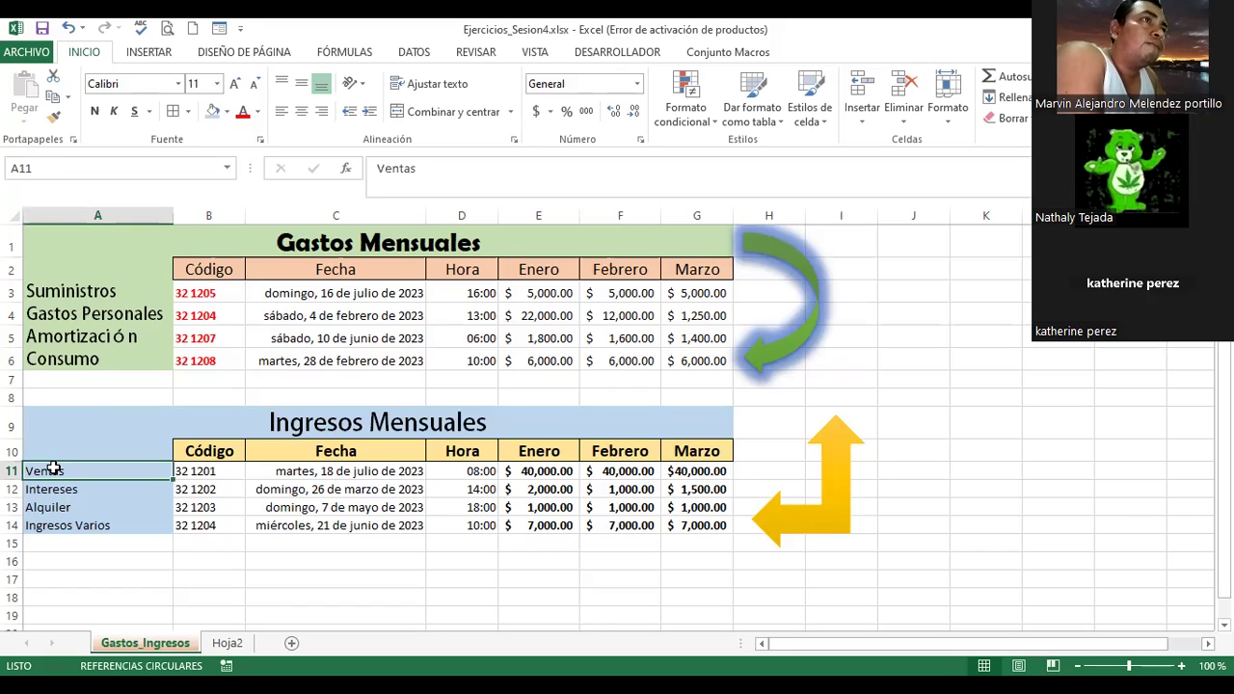
click(232, 84)
click(232, 84)
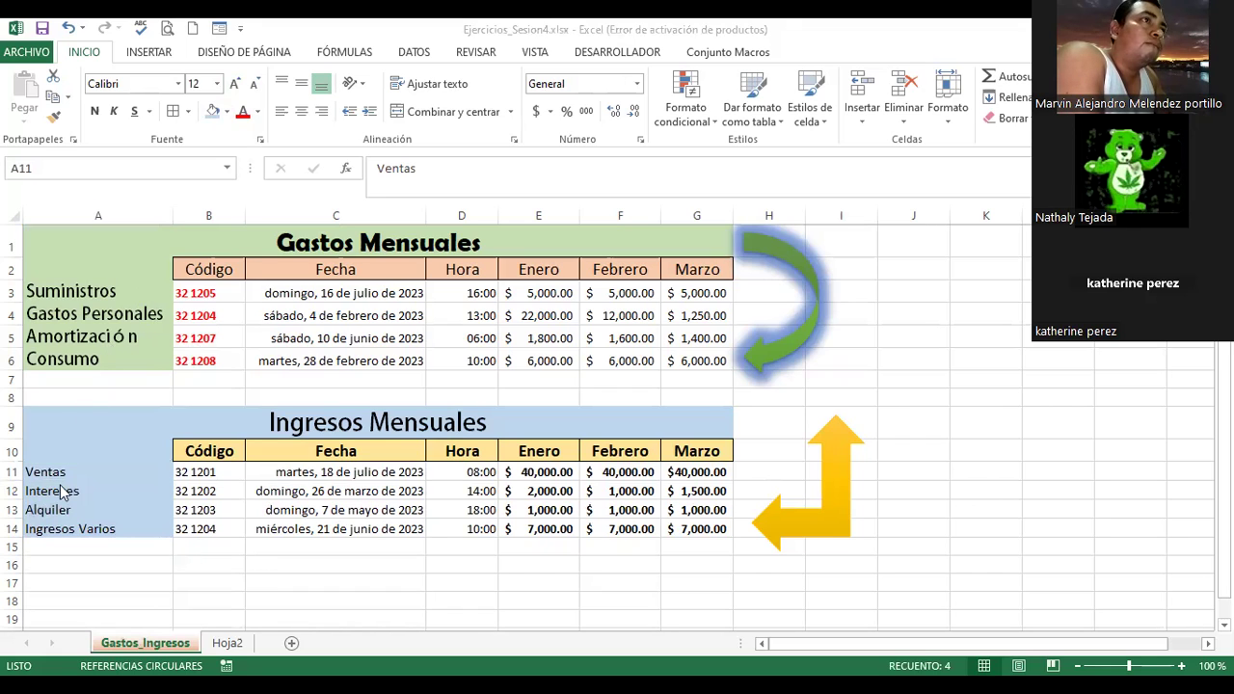
click(236, 85)
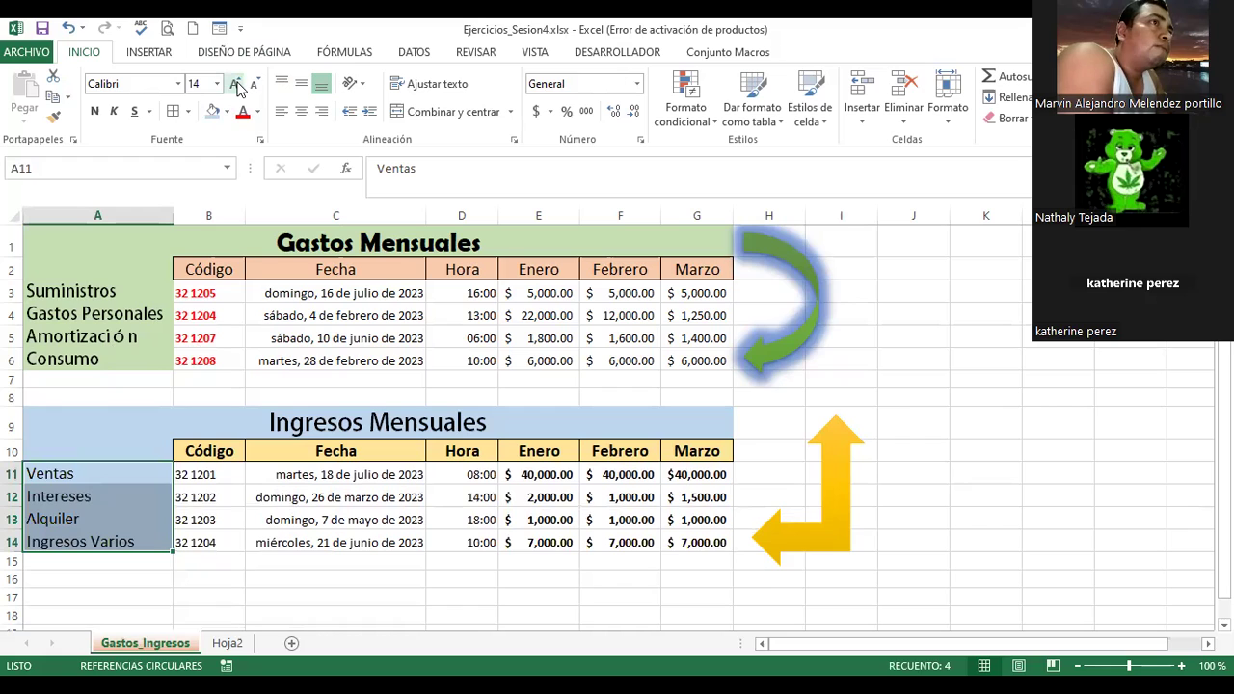
click(94, 111)
click(180, 85)
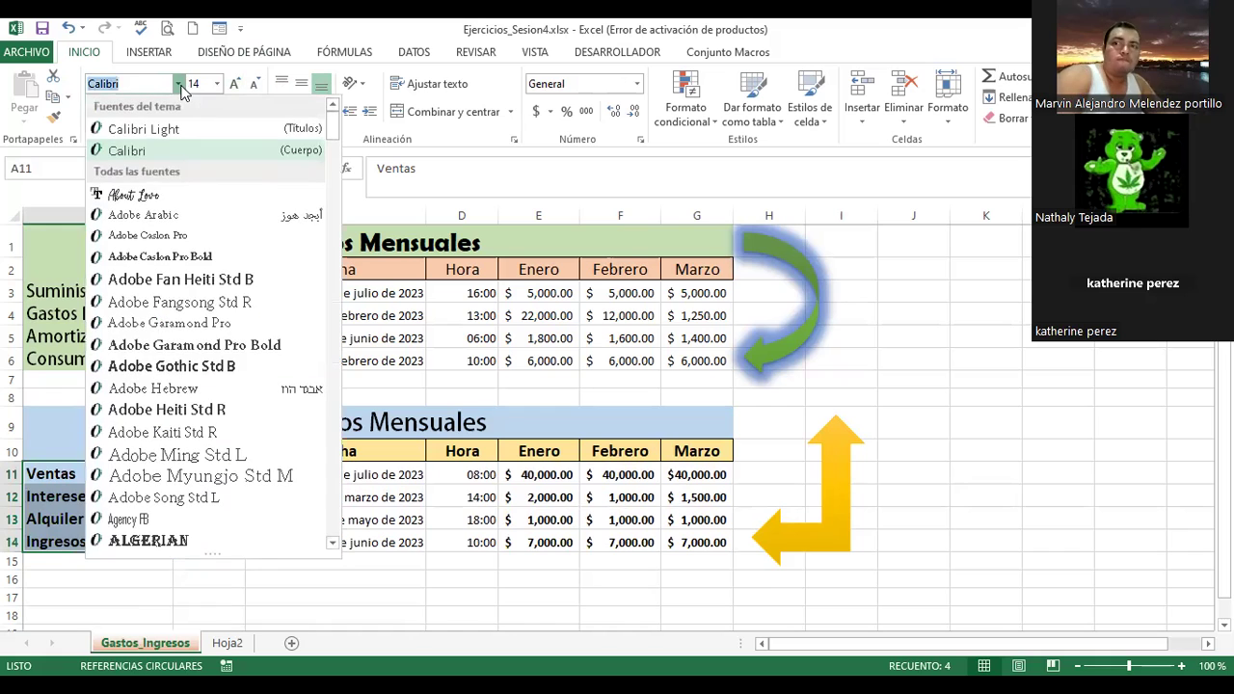
click(217, 374)
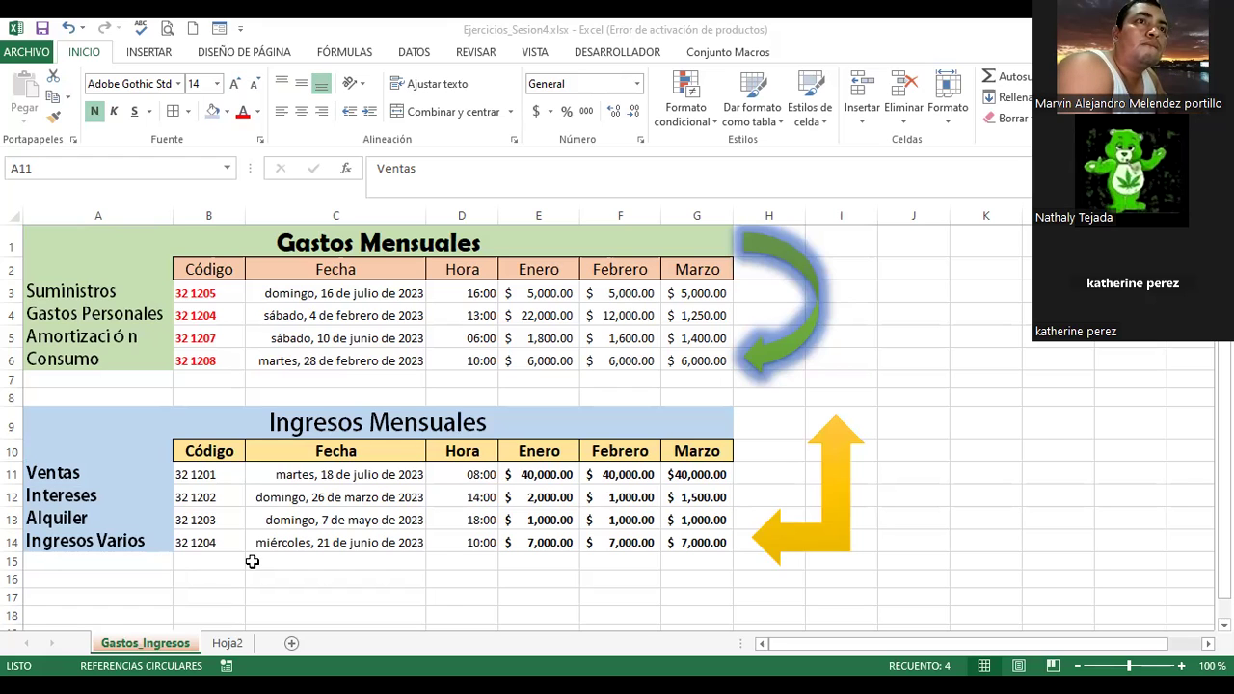
Step: Switch to the Hoja2 sheet and rename it 'Series'
key(ctrl+Page_Down)
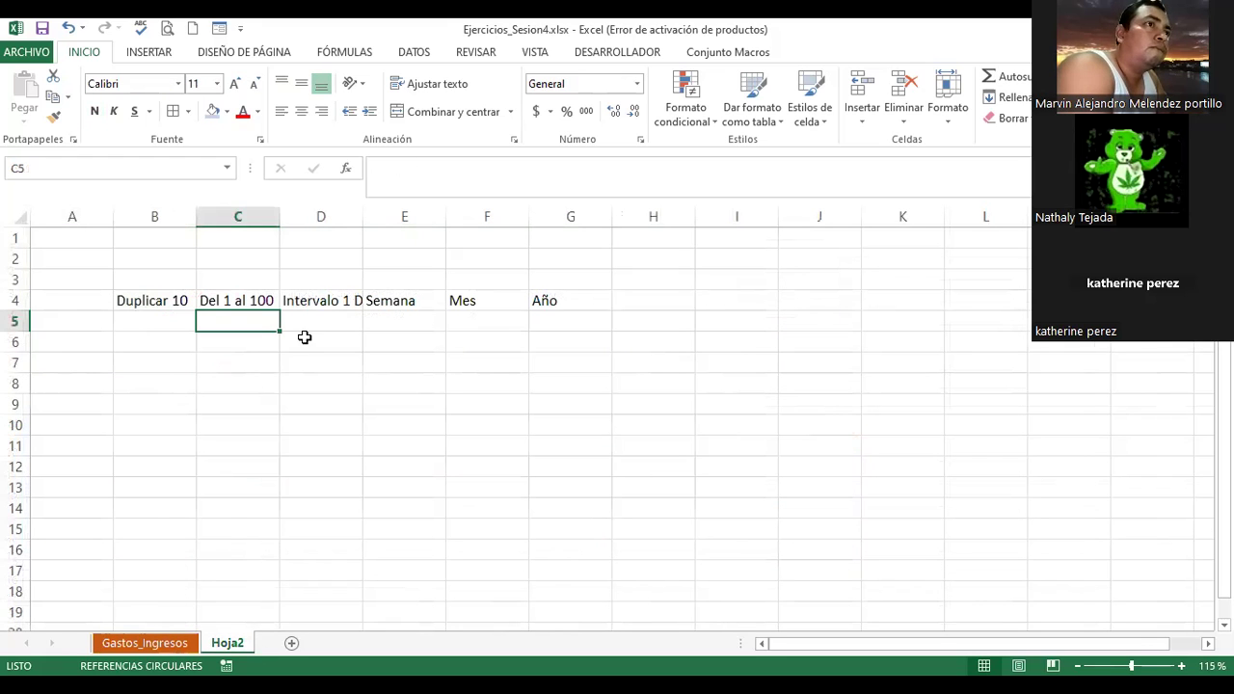
click(174, 270)
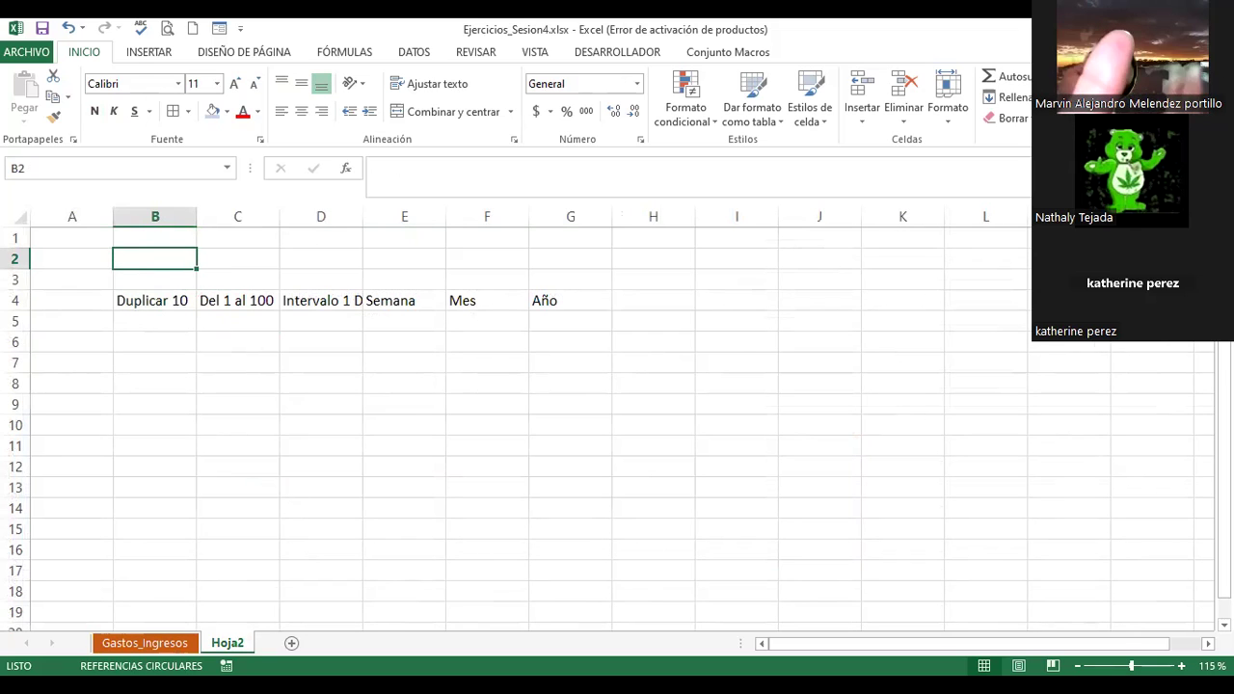
double_click(224, 643)
text(Series)
key(Return)
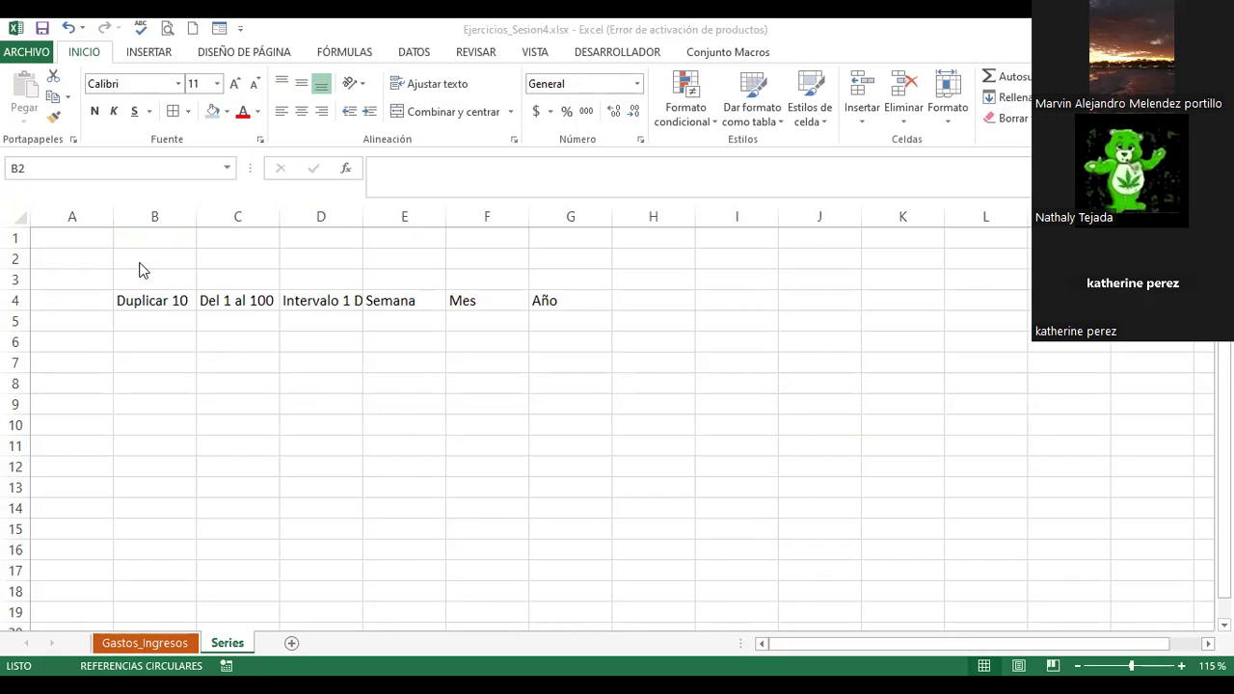
Step: Insert a WordArt title reading 'Series de datos'
click(146, 53)
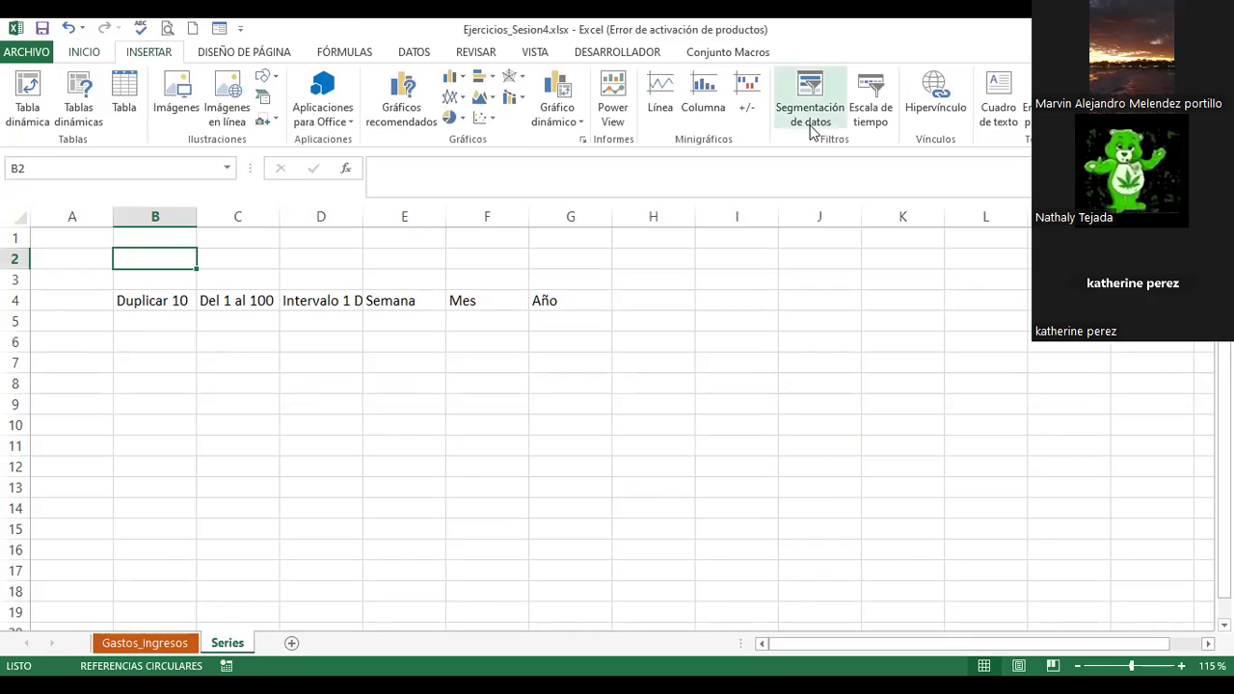
click(814, 126)
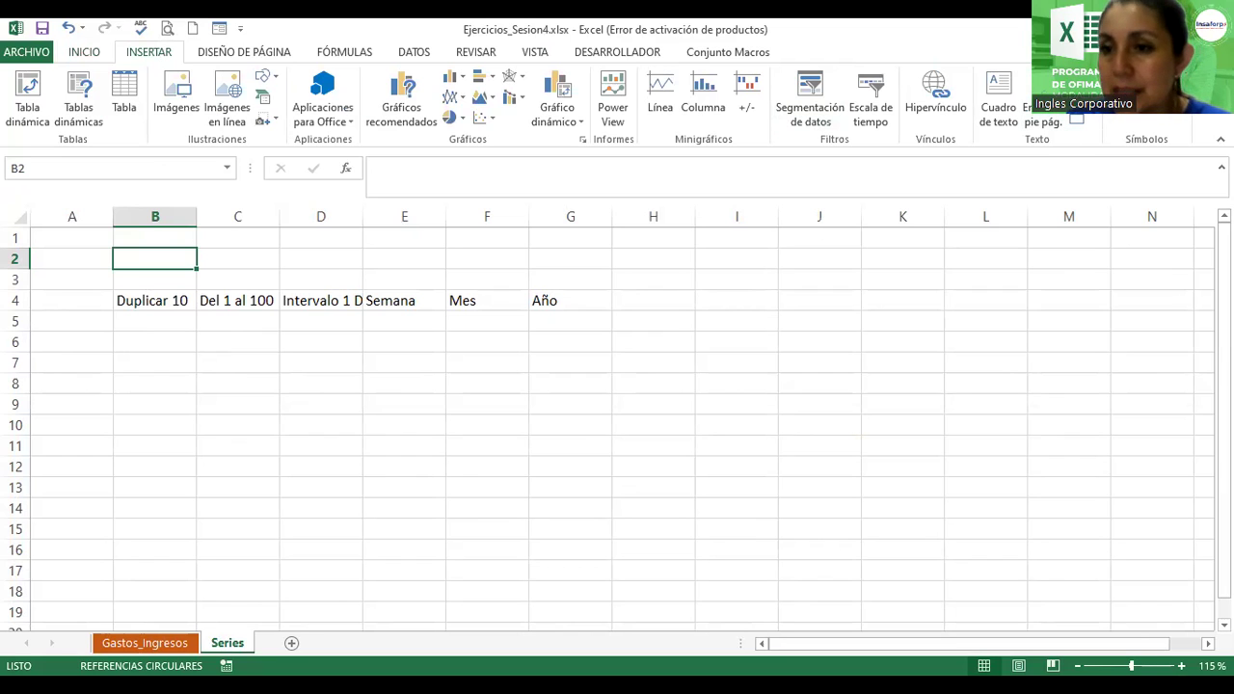
click(1077, 79)
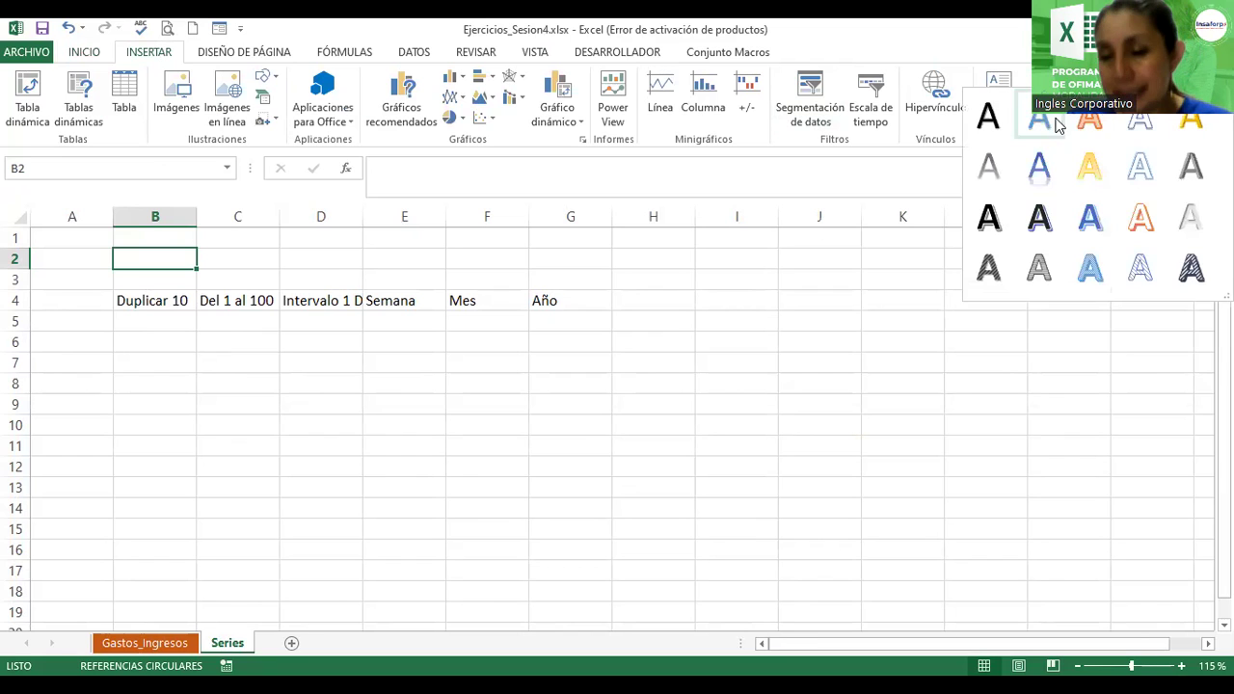
click(1049, 168)
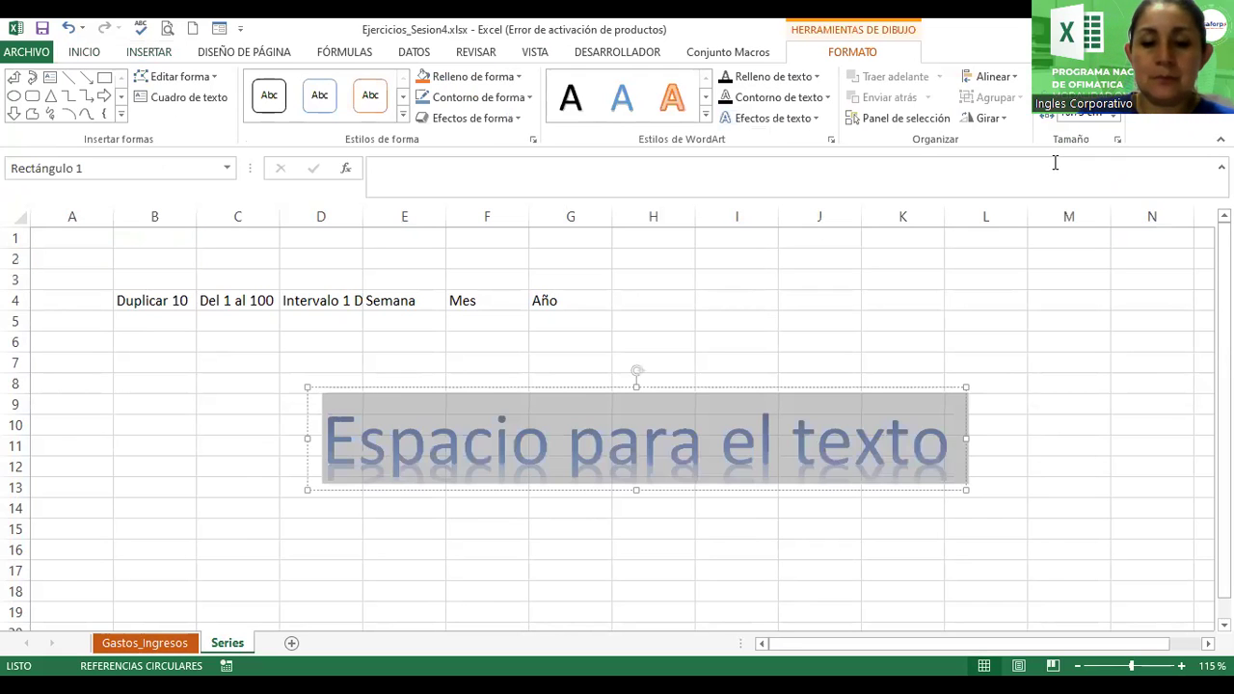
text(Series de datos)
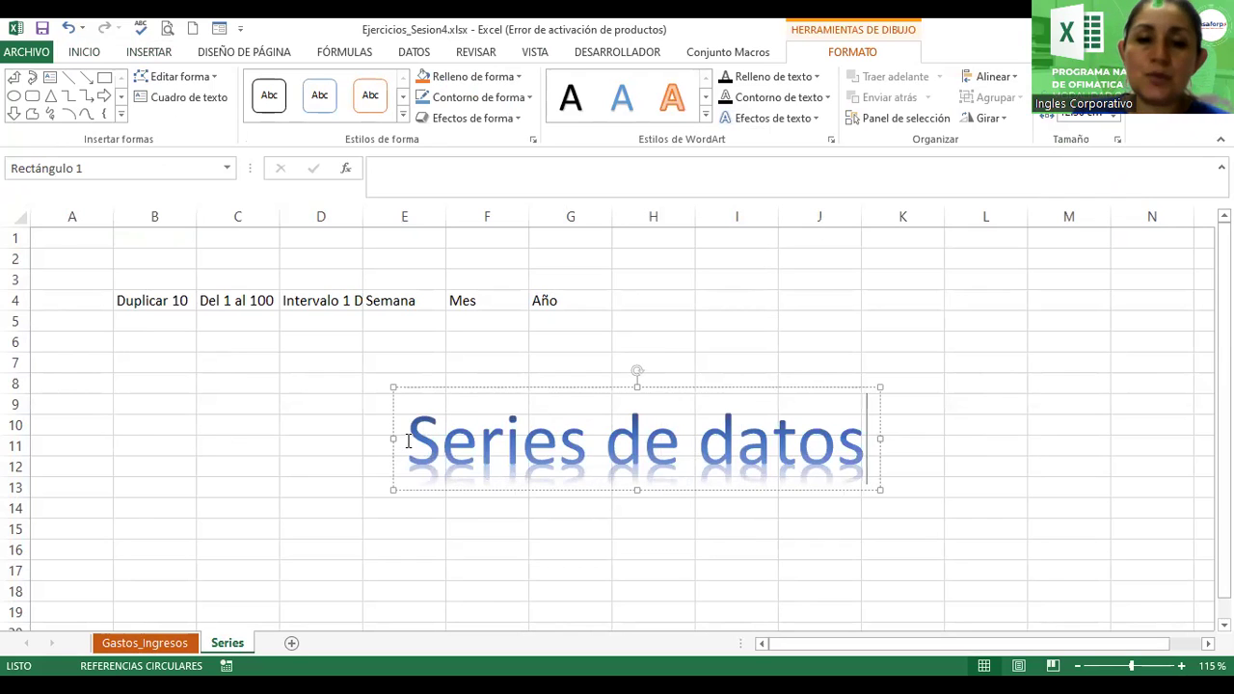
Step: Shrink the WordArt text to 36 pt and move it above the row 4 headings
drag(414, 439, 873, 441)
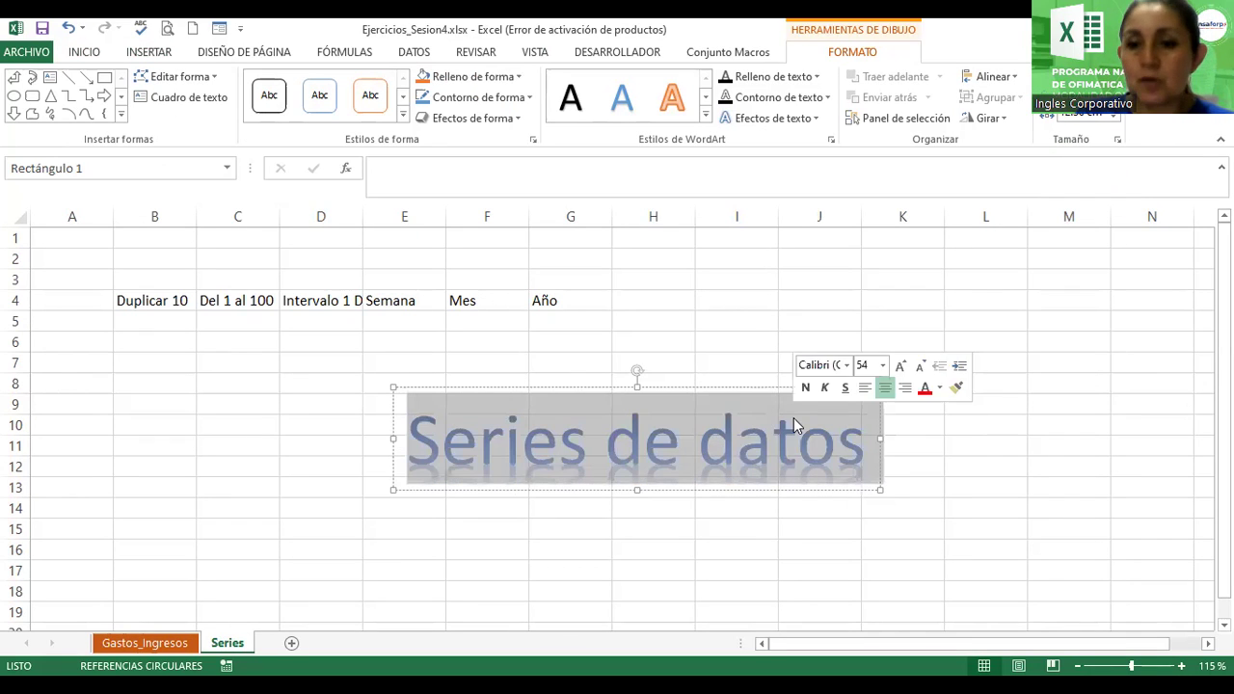
click(92, 53)
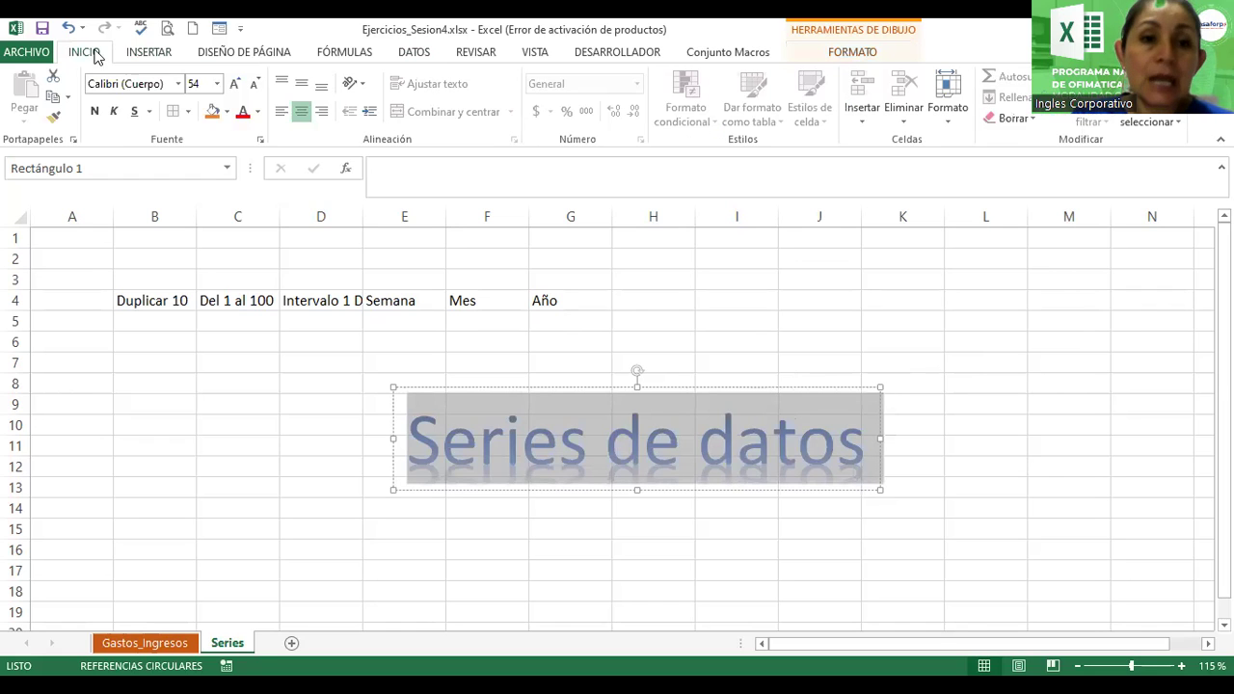
click(255, 85)
click(255, 85)
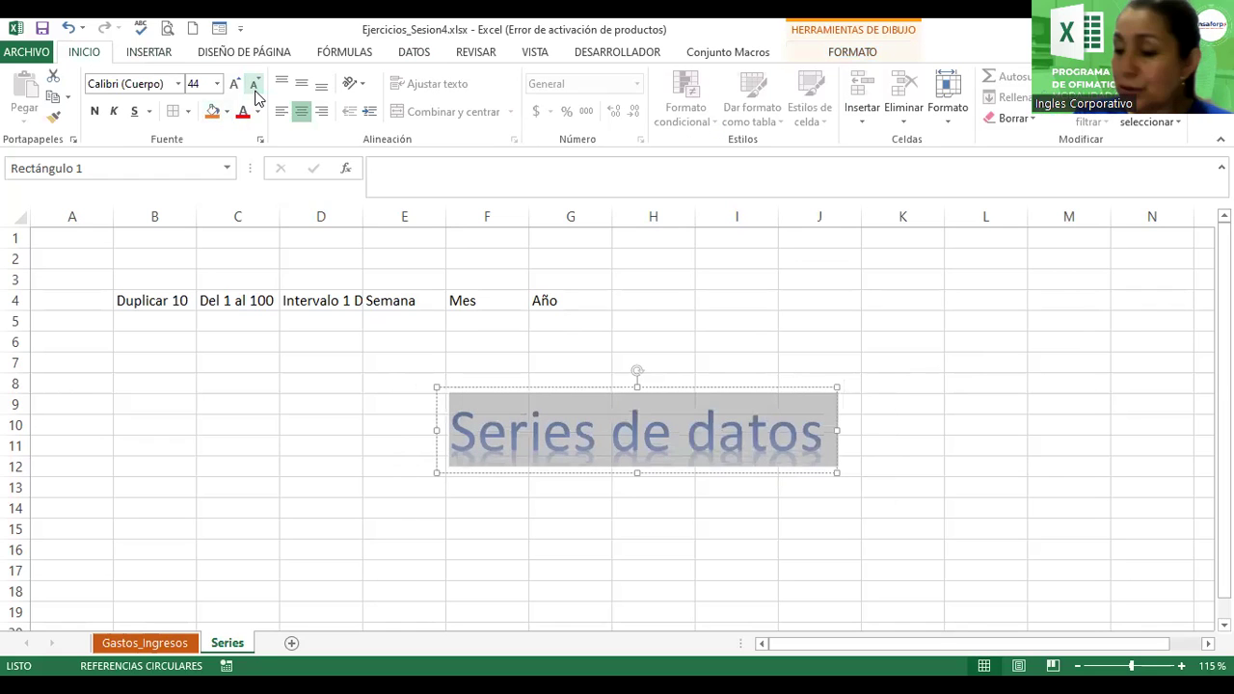
click(254, 84)
click(254, 85)
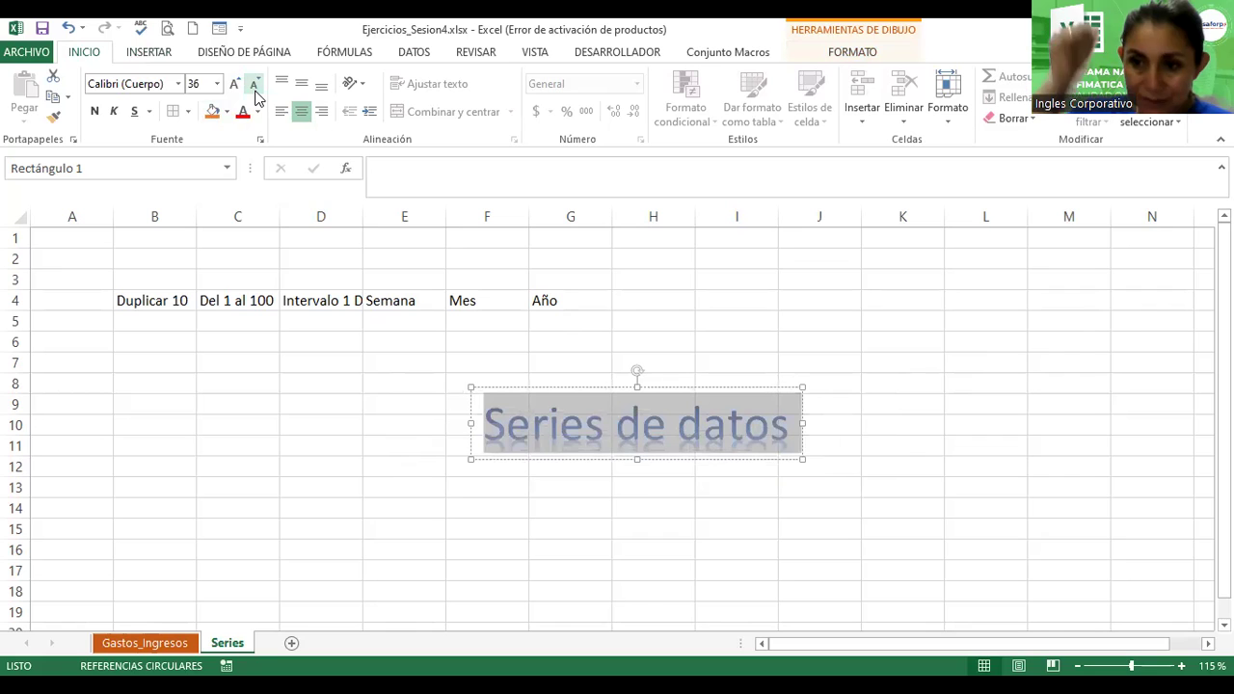
mouse_move(595, 433)
mouse_down()
mouse_move(538, 347)
mouse_move(309, 287)
mouse_up()
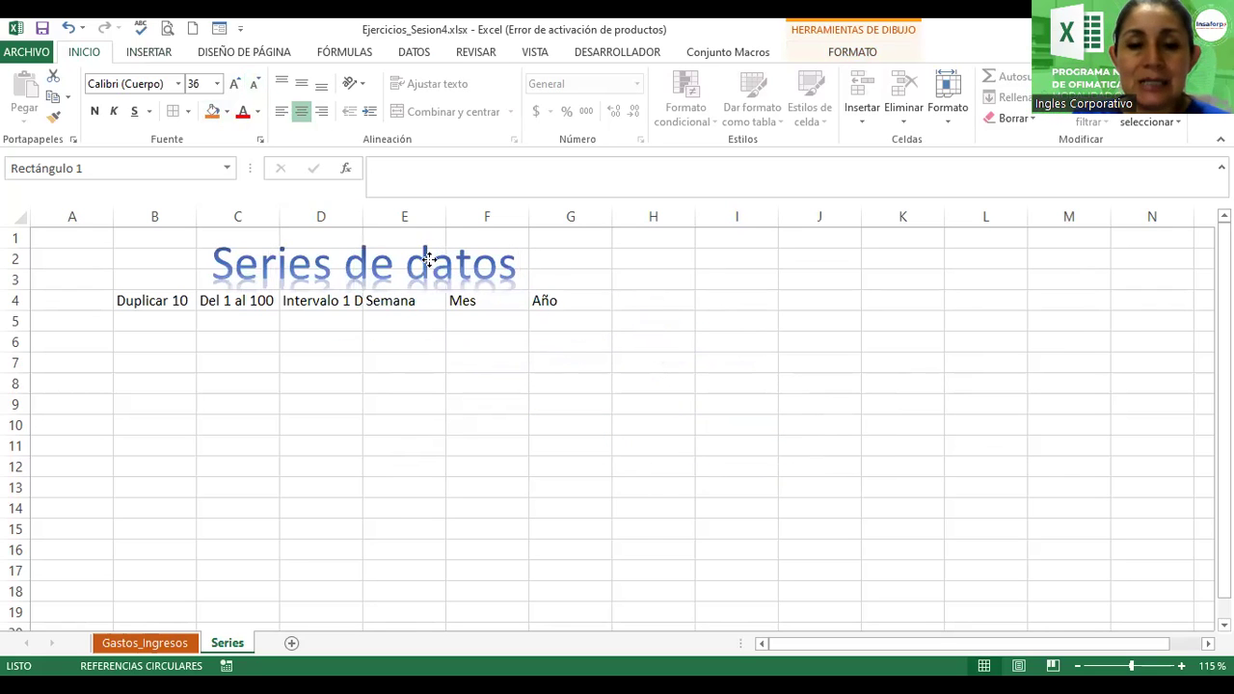
Step: Reduce the title text to 24 pt and stretch its box from column B to G
click(422, 261)
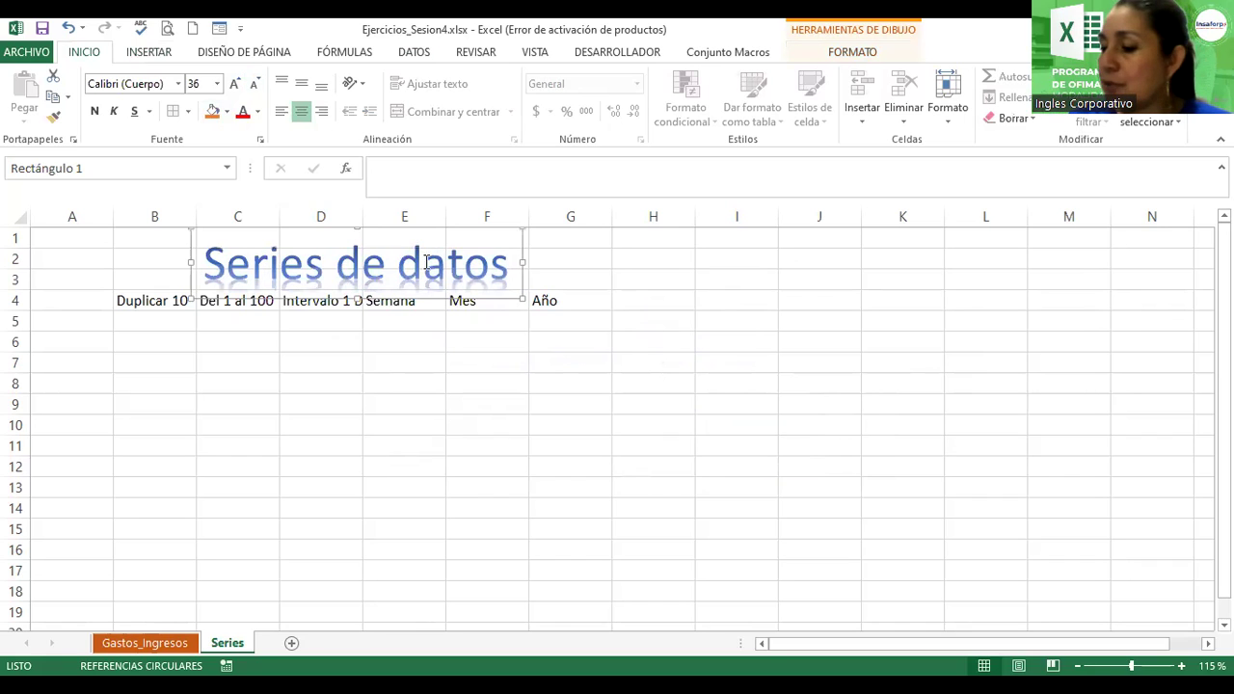
triple_click(424, 262)
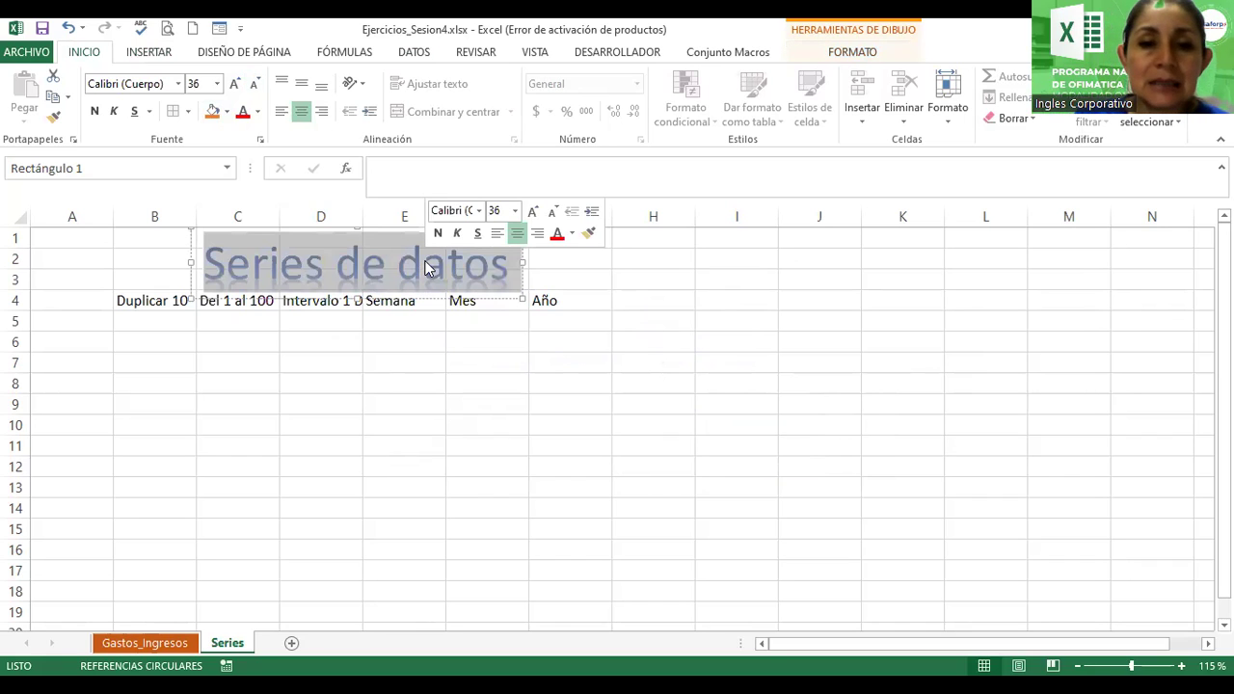
click(554, 212)
click(554, 212)
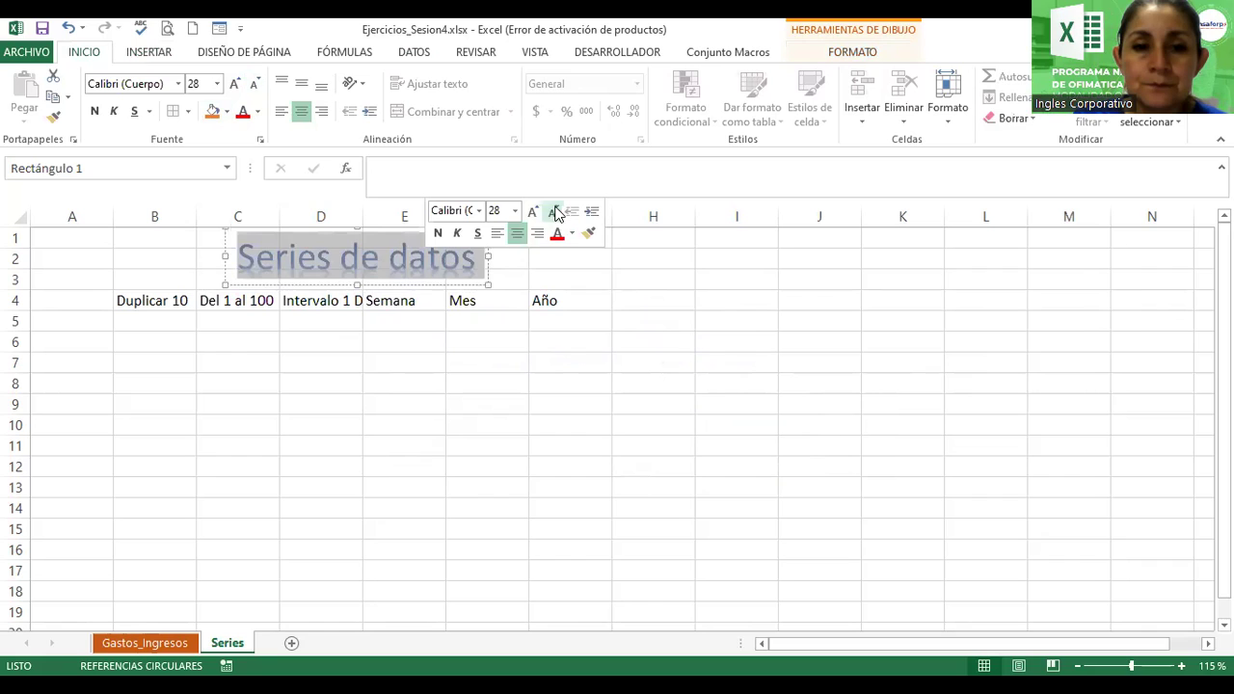
click(555, 212)
drag(472, 253, 606, 253)
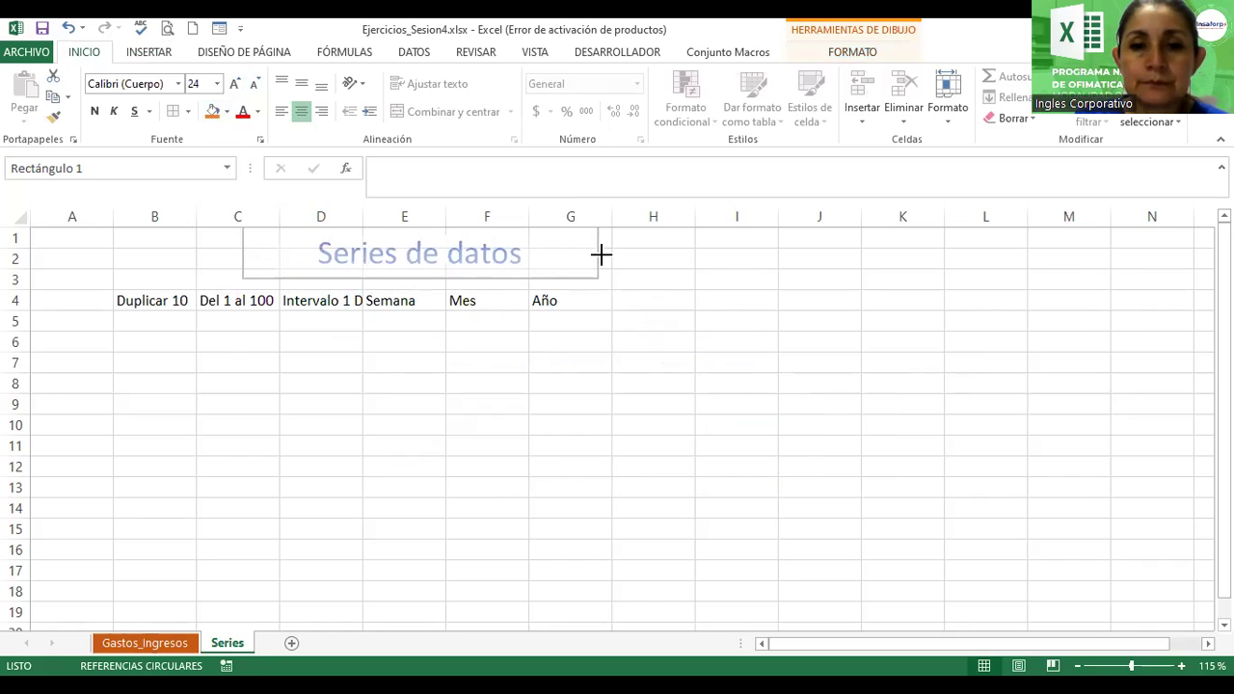
drag(241, 253, 115, 253)
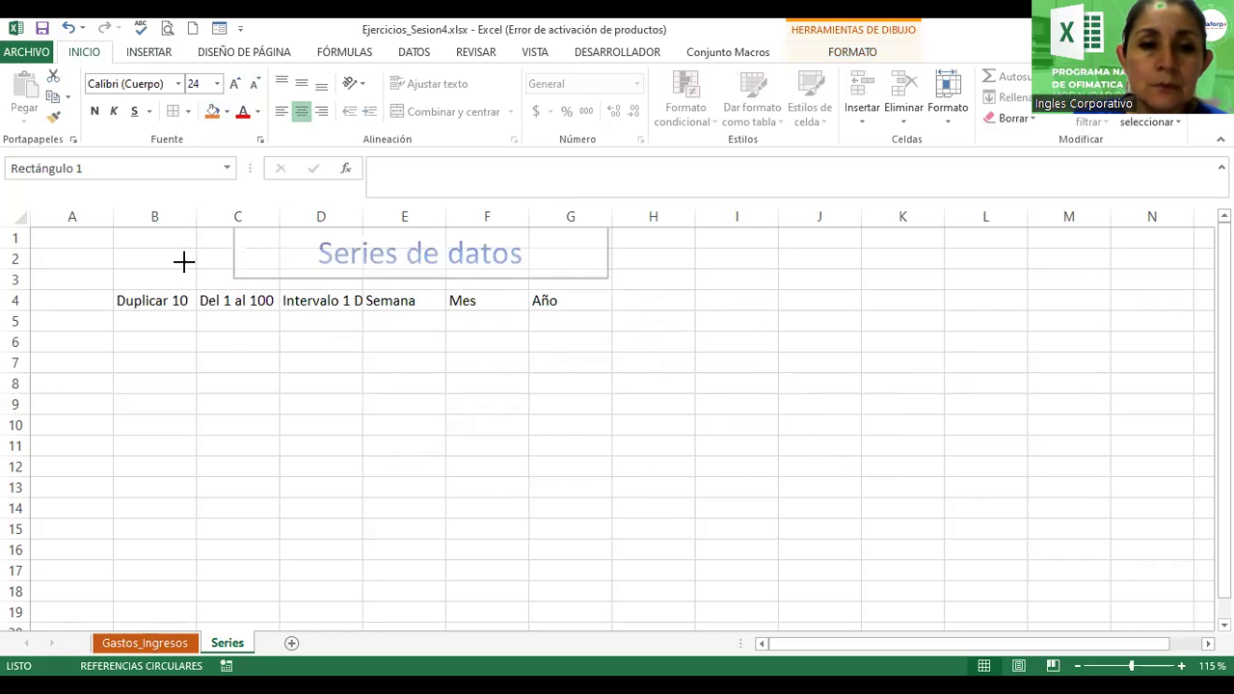
Step: Colour the 'Series de datos' title text red
triple_click(408, 252)
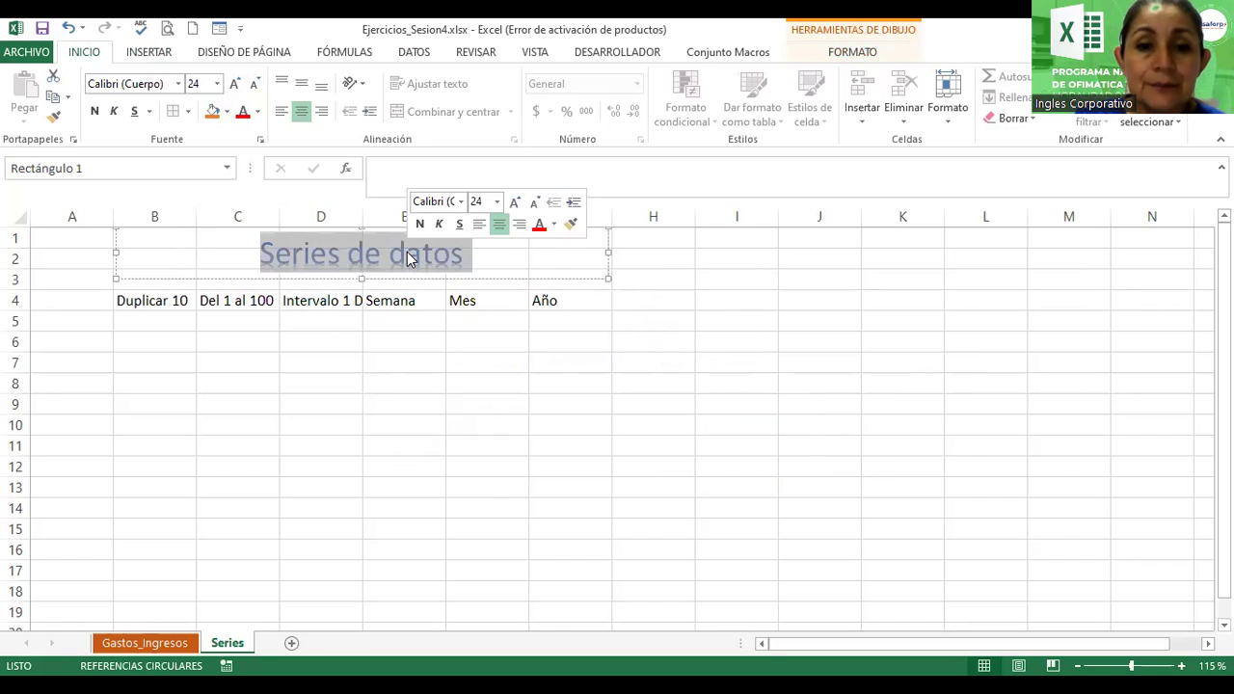
click(544, 227)
click(418, 355)
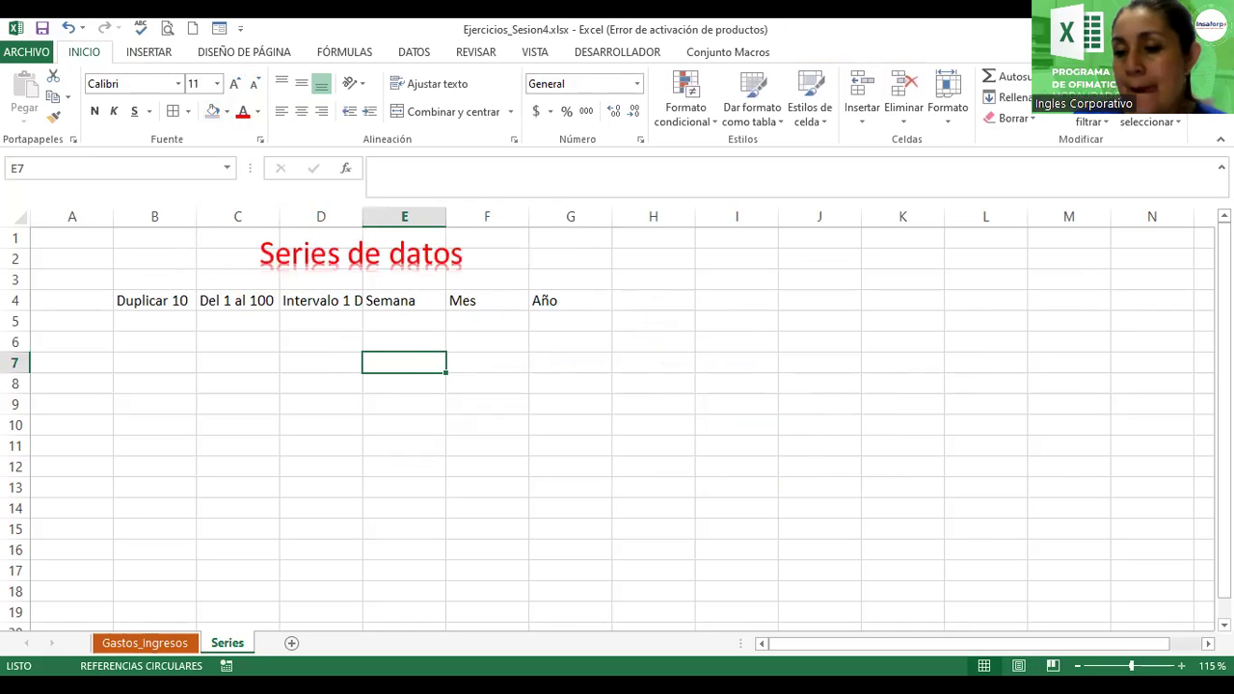
Step: Zoom the Series sheet in from 115% to 160%
scroll(617, 419, up, 1)
scroll(617, 419, up, 2)
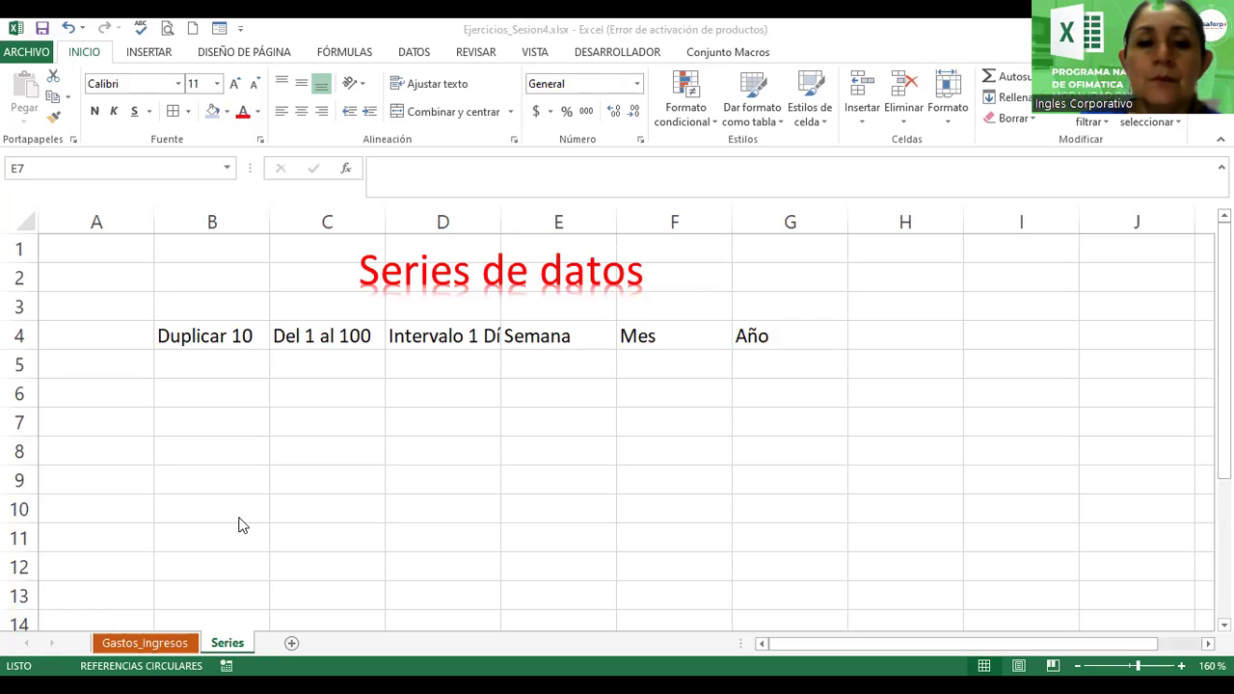
Step: Enter 10 in B5 and copy it down through B9
click(200, 357)
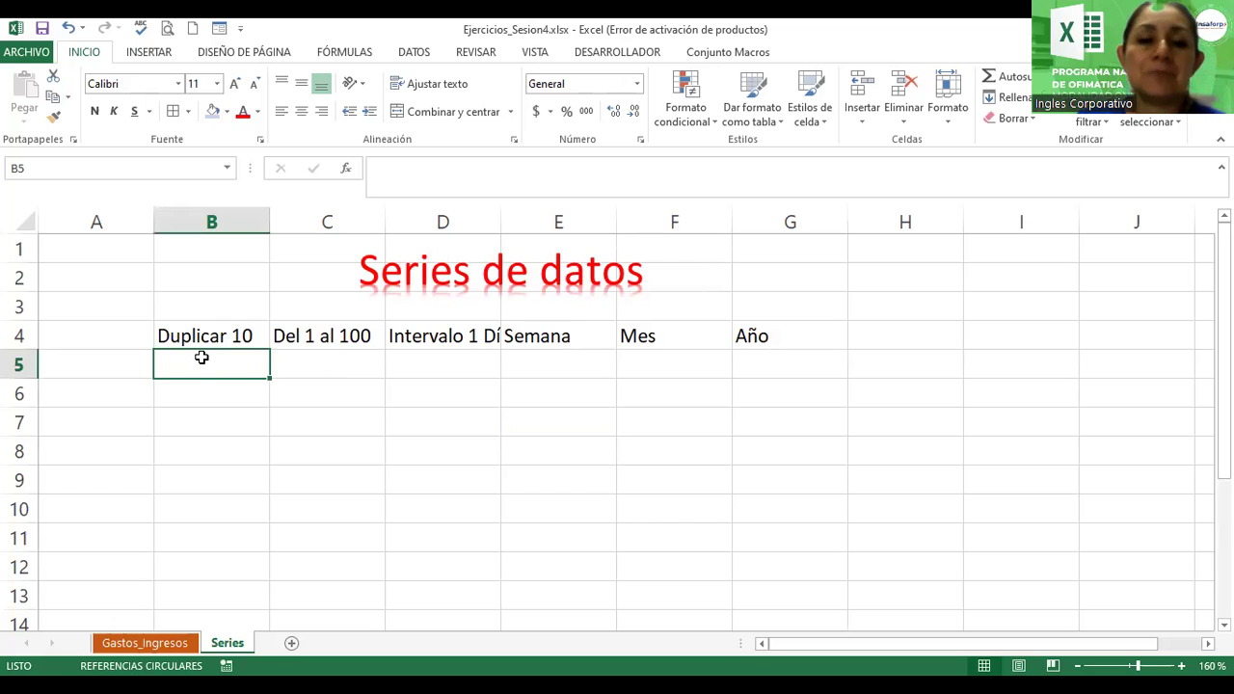
text(10)
key(Return)
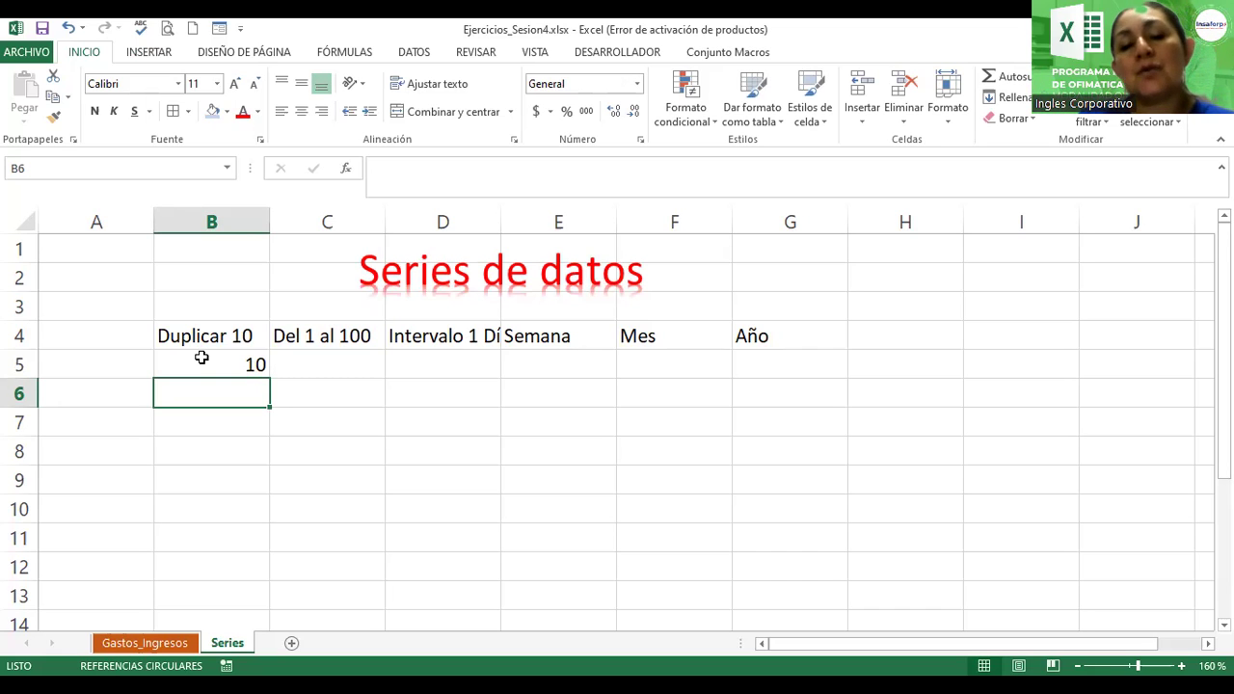
click(227, 365)
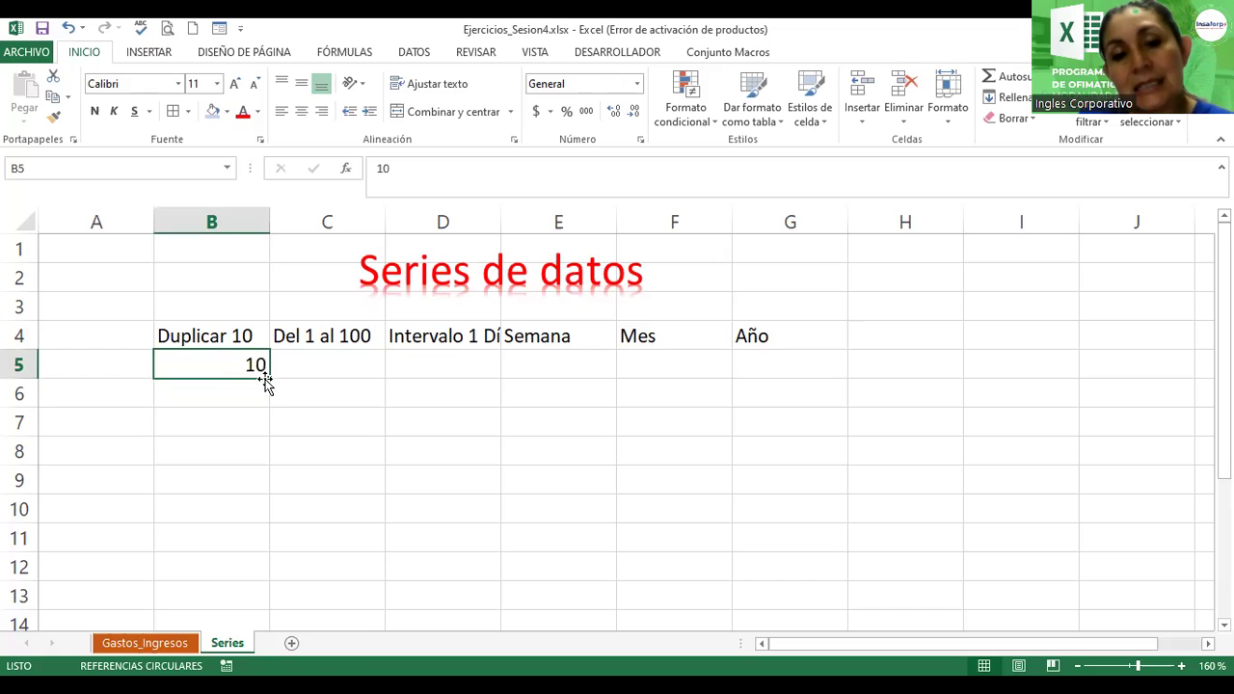
drag(269, 378, 272, 495)
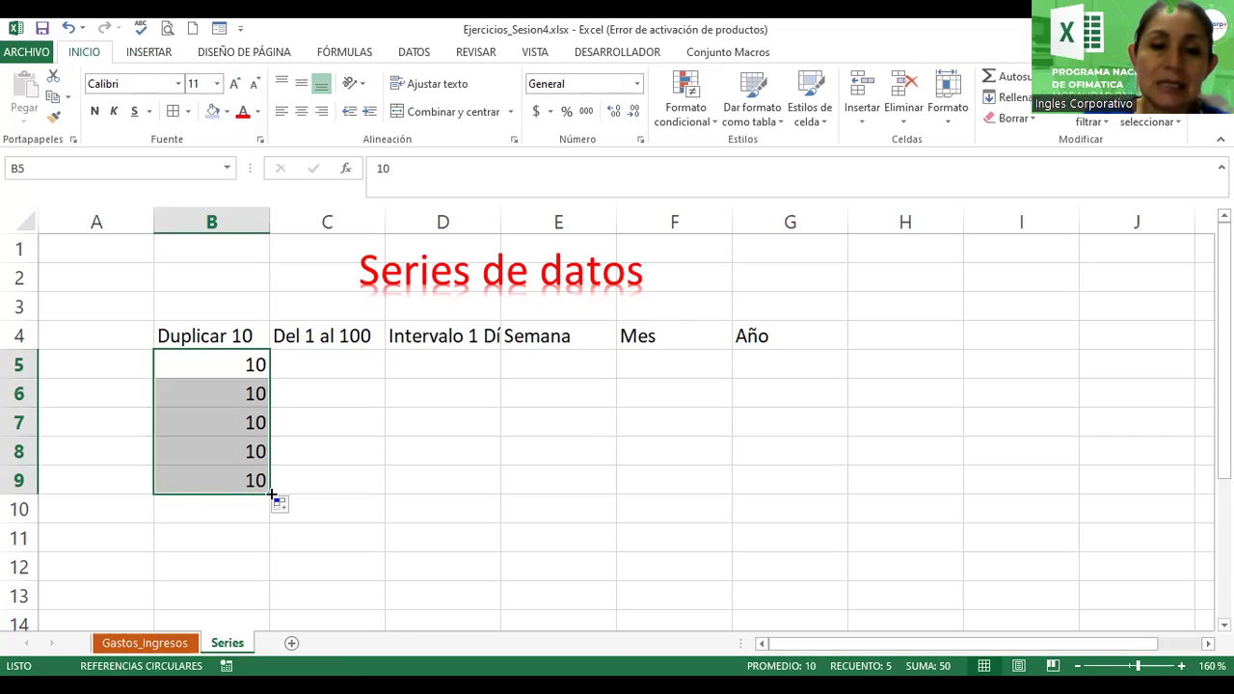
click(229, 392)
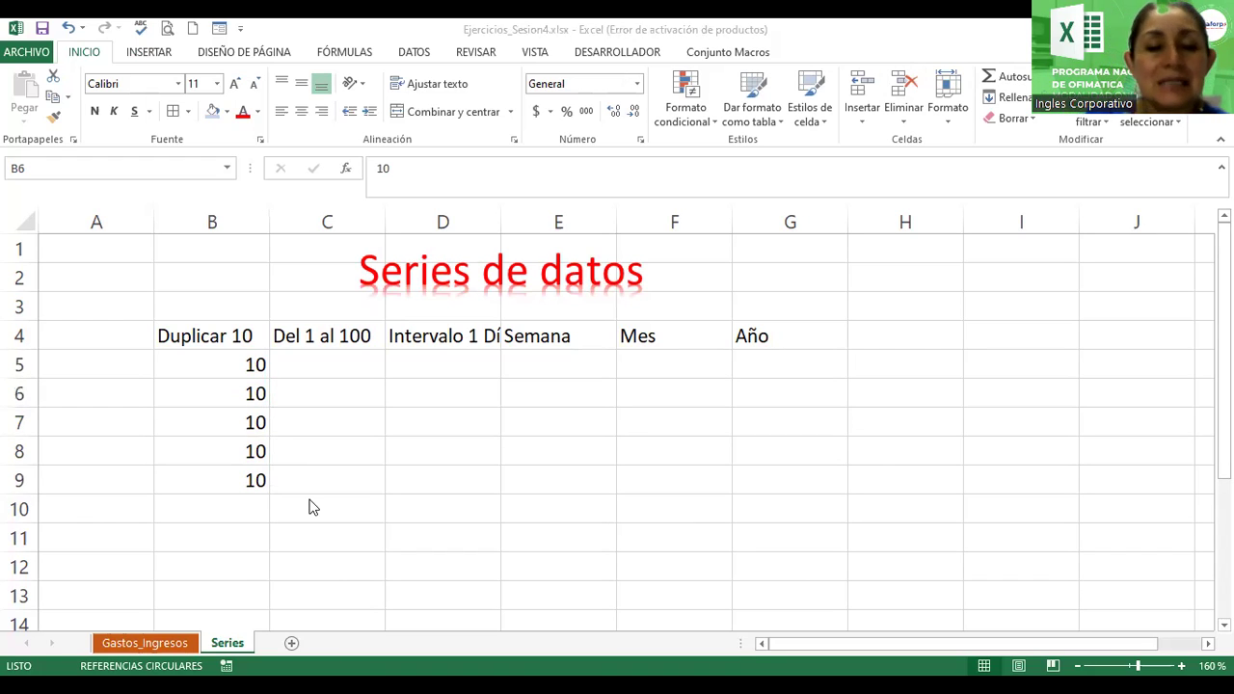
Step: Put 20 in B6 and extend the B5:B6 pattern to fill 10 through 100 in B5:B14
click(230, 402)
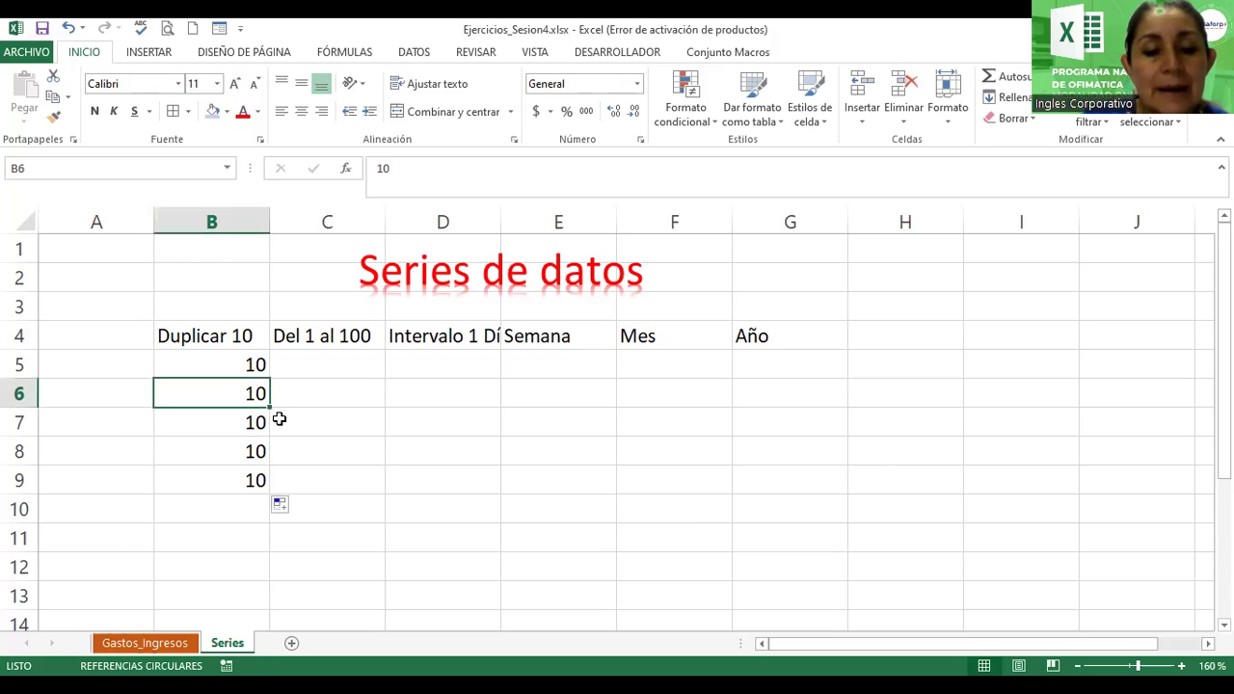
text(20)
key(Return)
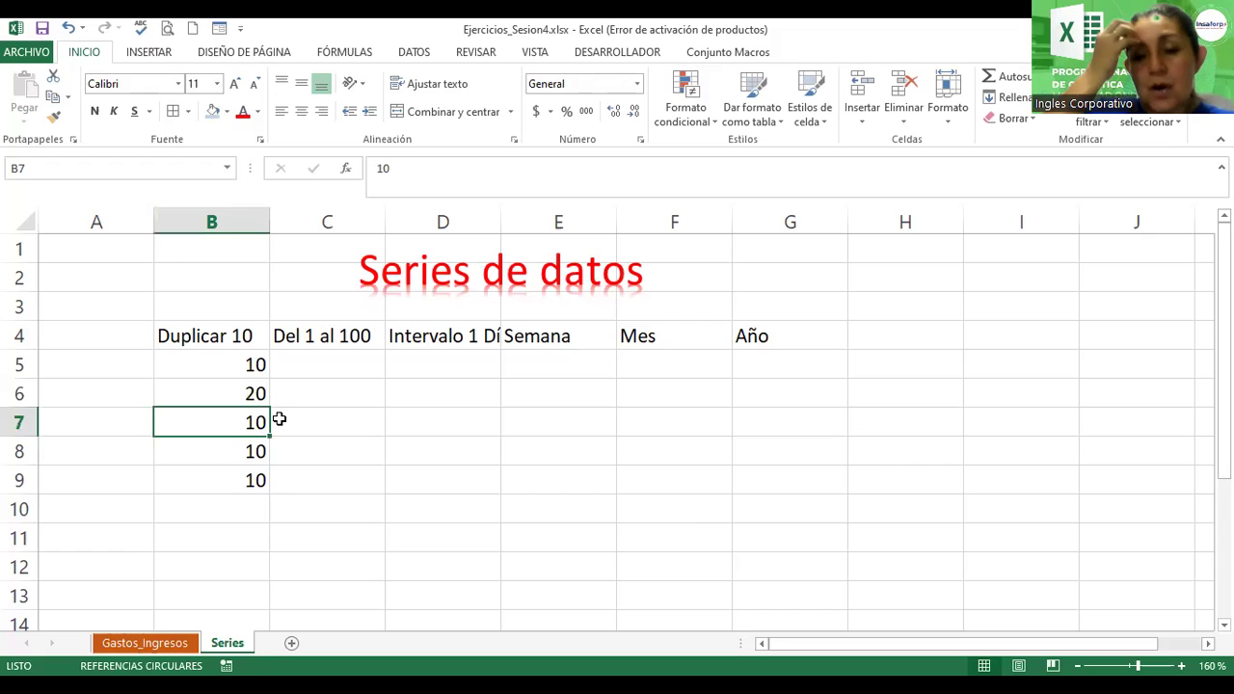
mouse_move(247, 363)
mouse_down()
mouse_move(265, 426)
mouse_move(245, 619)
mouse_move(256, 625)
mouse_up()
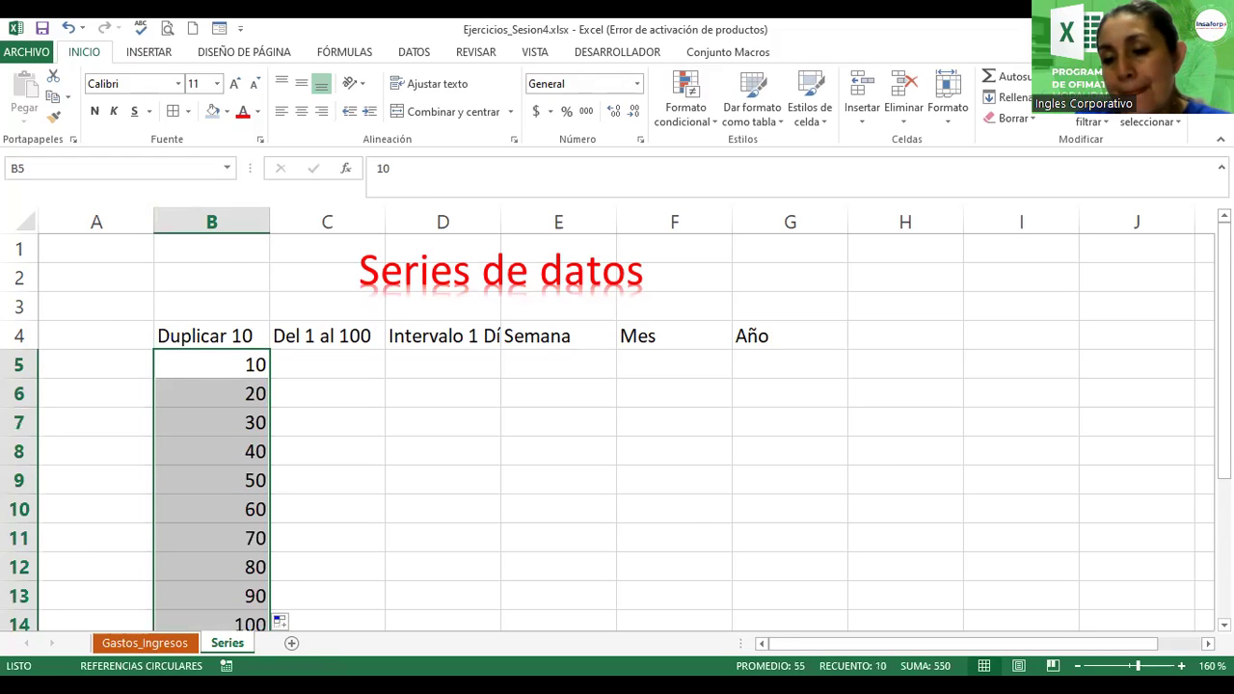
ctrl+scroll(257, 625, down, 2)
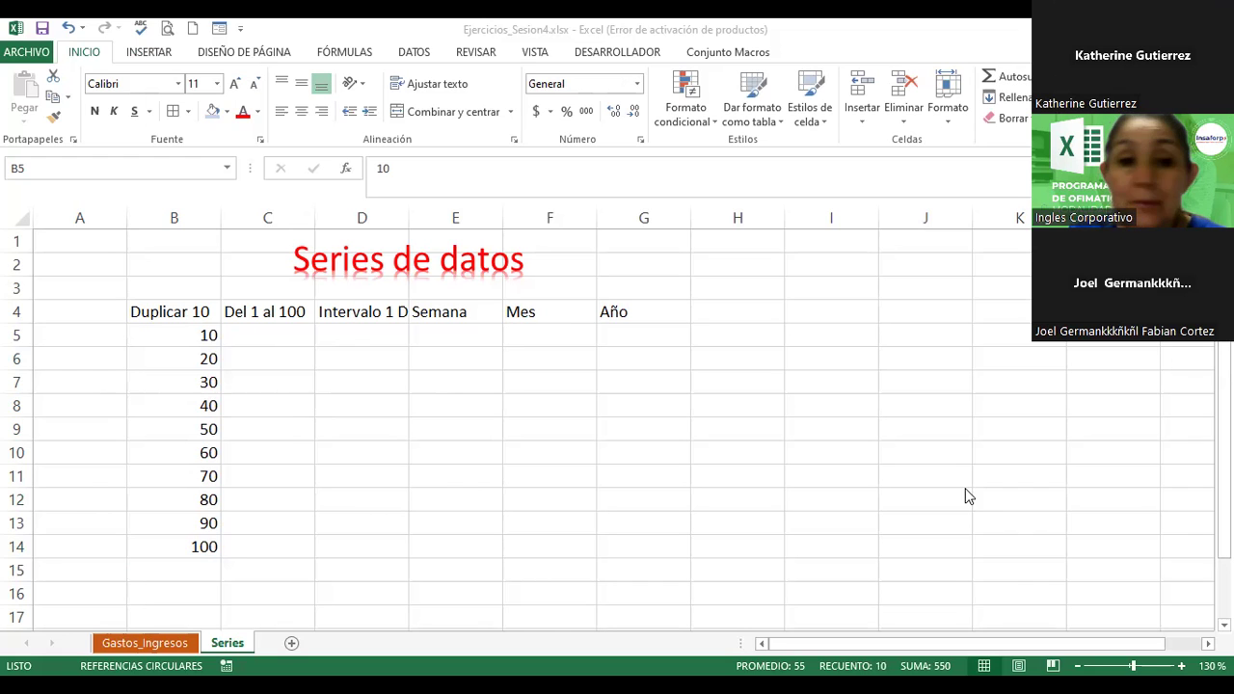
Step: Enter 1 in C5, fill it down as a 1–17 series, then undo that fill
click(270, 328)
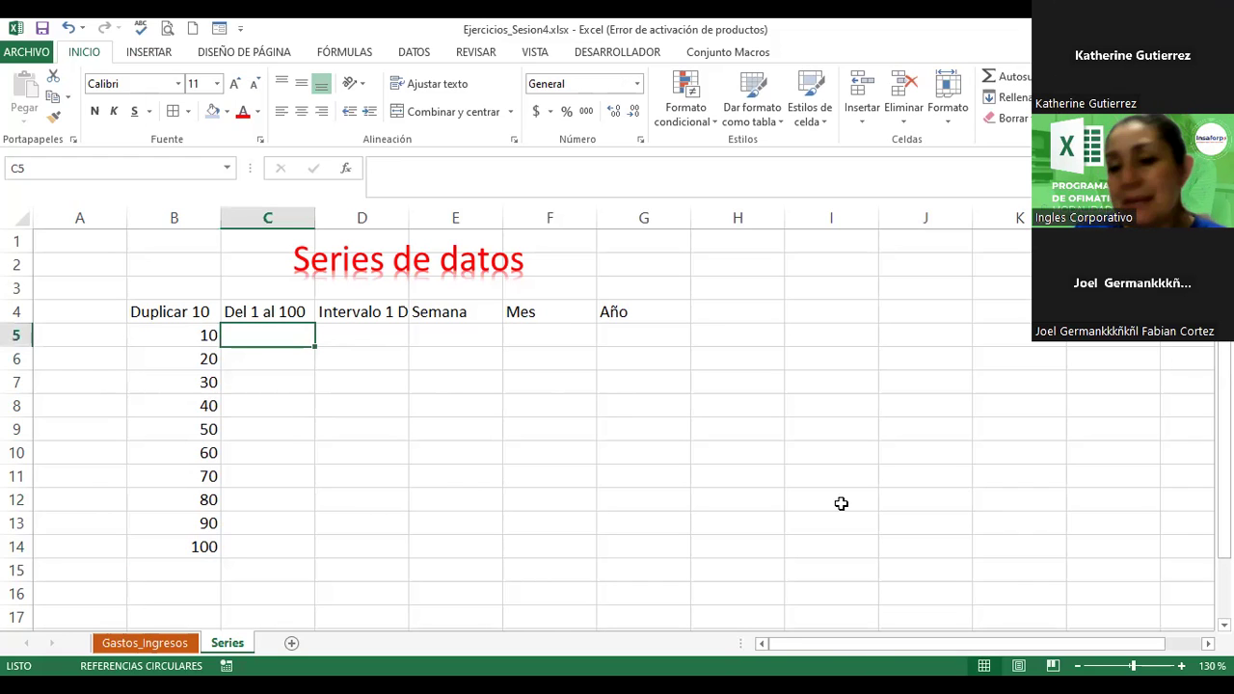
scroll(611, 472, down, 2)
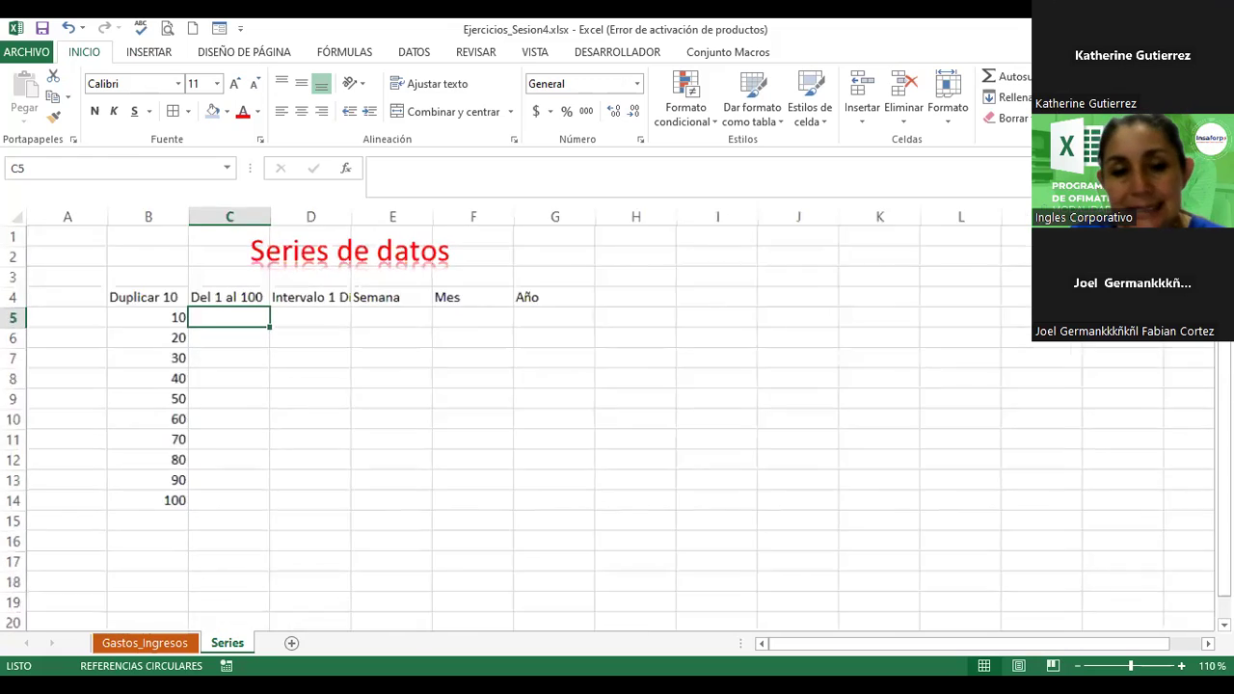
text(1)
key(Return)
click(234, 311)
drag(240, 314, 244, 465)
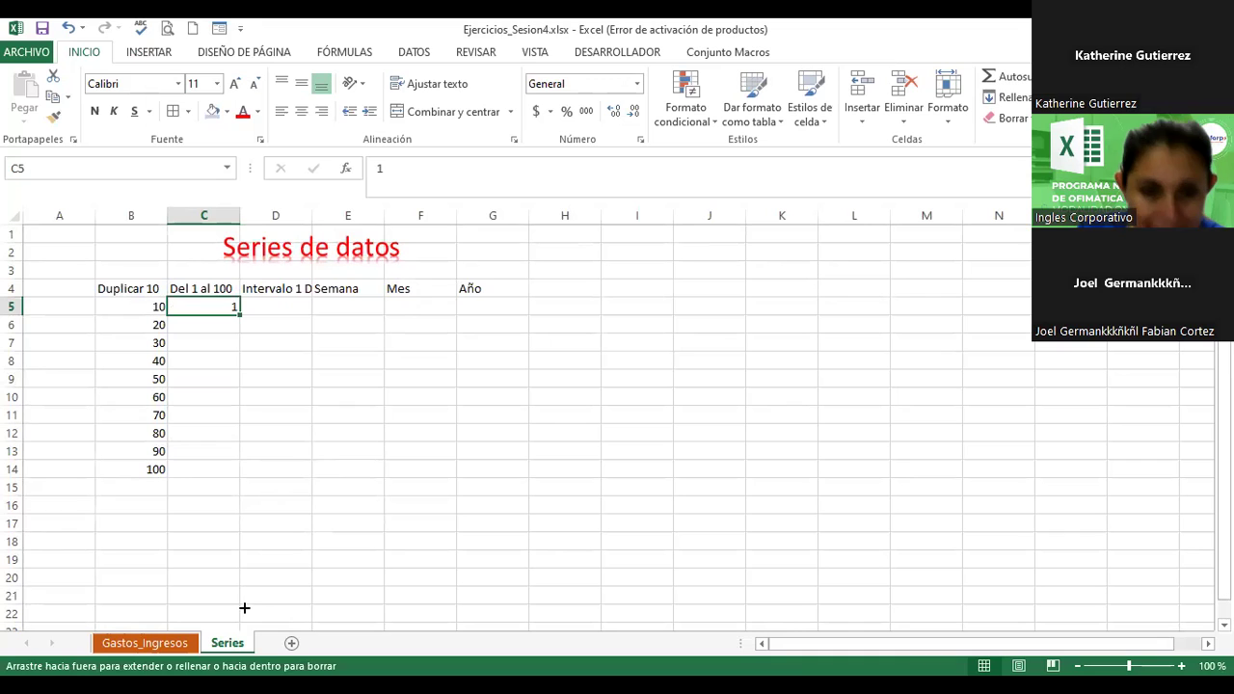
drag(249, 589, 245, 603)
scroll(482, 415, down, 2)
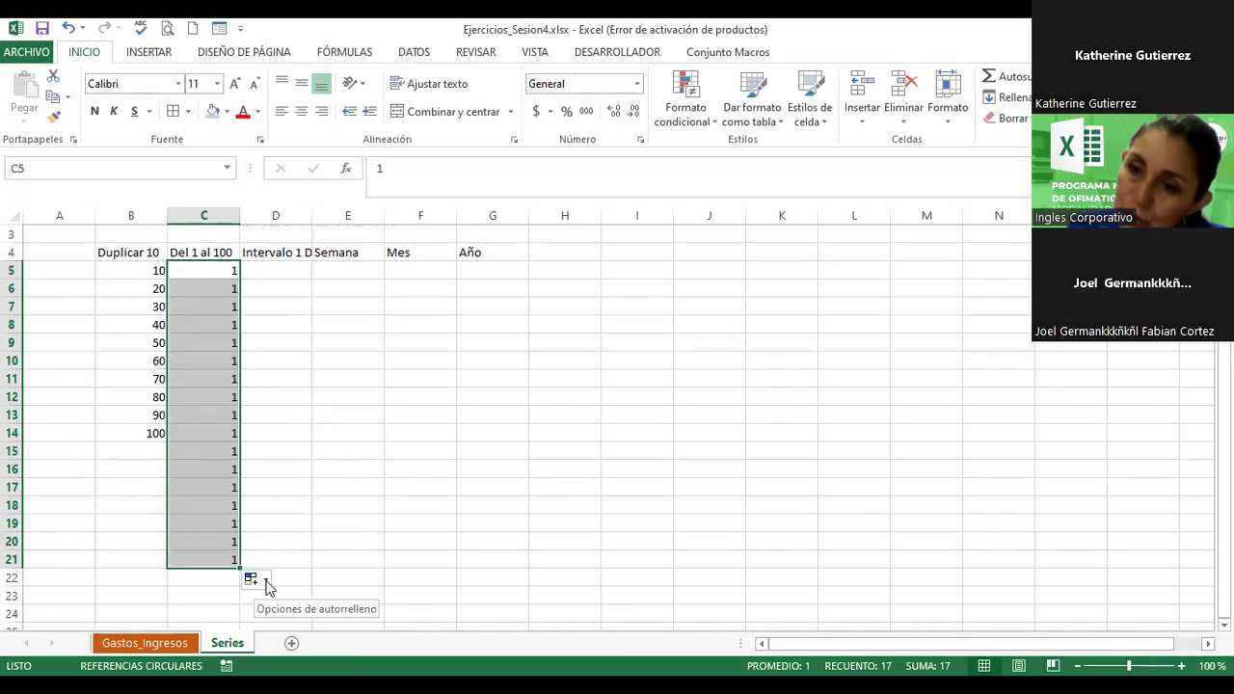
click(267, 582)
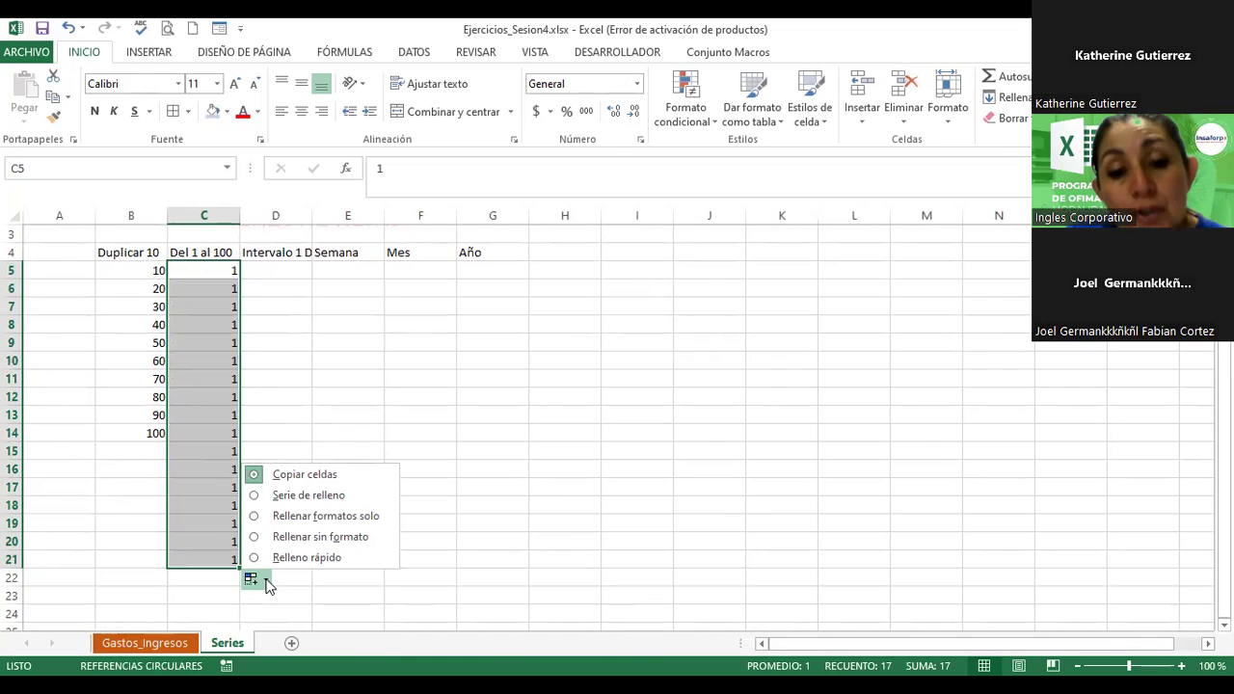
click(255, 497)
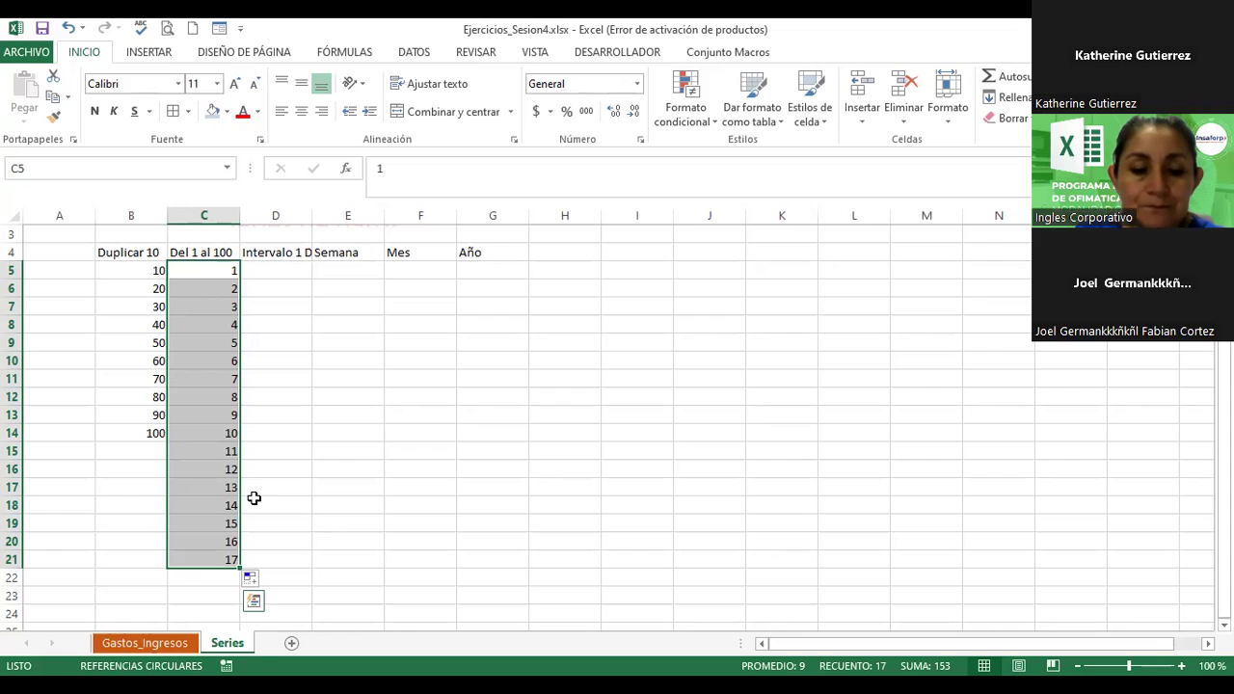
key(ctrl+z)
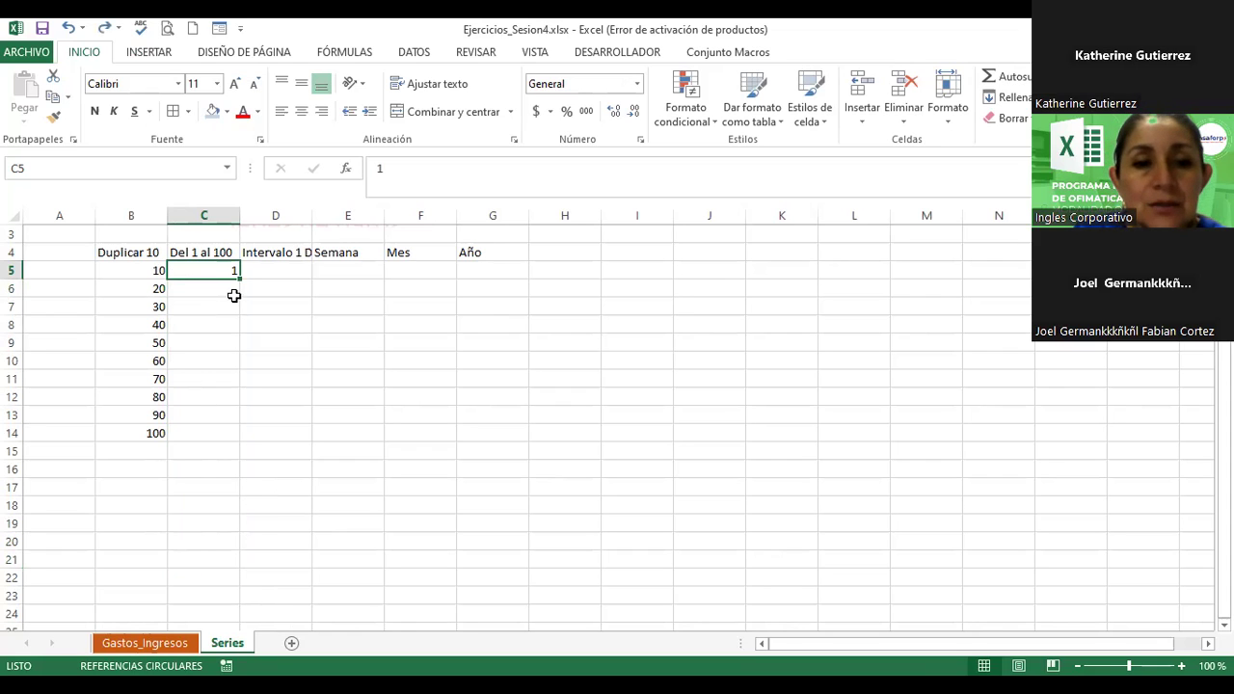
Step: Fill C5 down to C64 as a Serie de relleno counting up from 1
drag(238, 280, 239, 382)
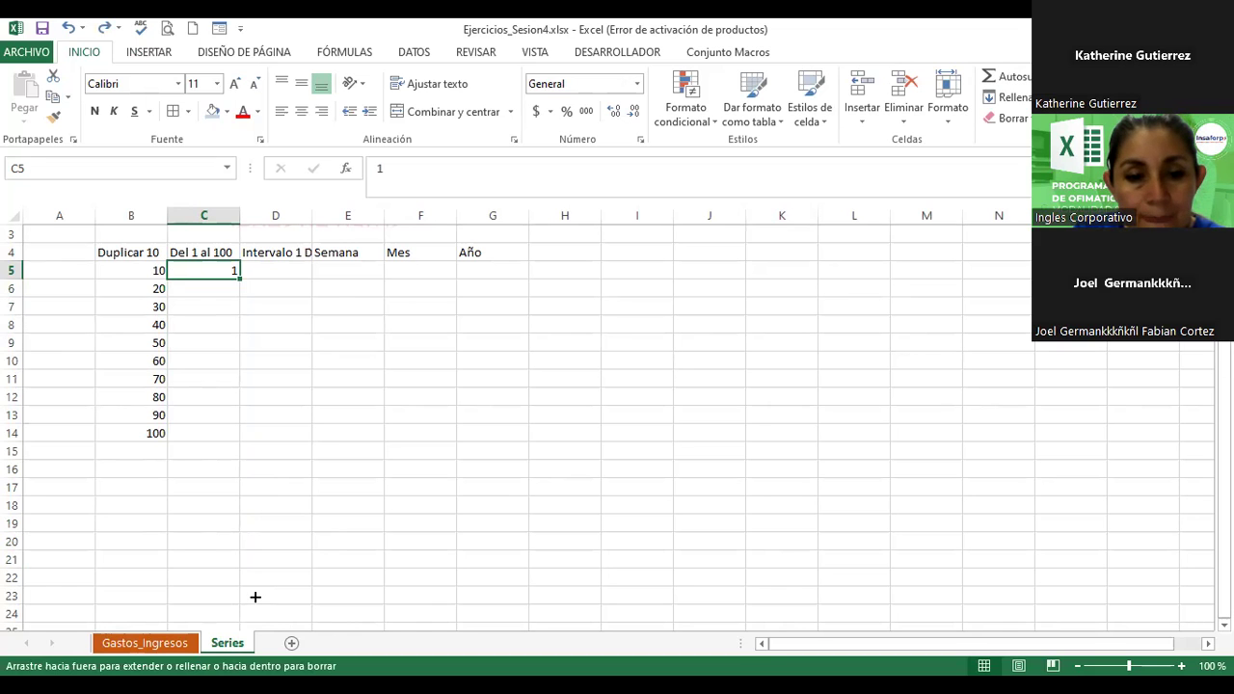
mouse_move(239, 382)
mouse_down()
mouse_move(252, 629)
mouse_move(243, 624)
mouse_up()
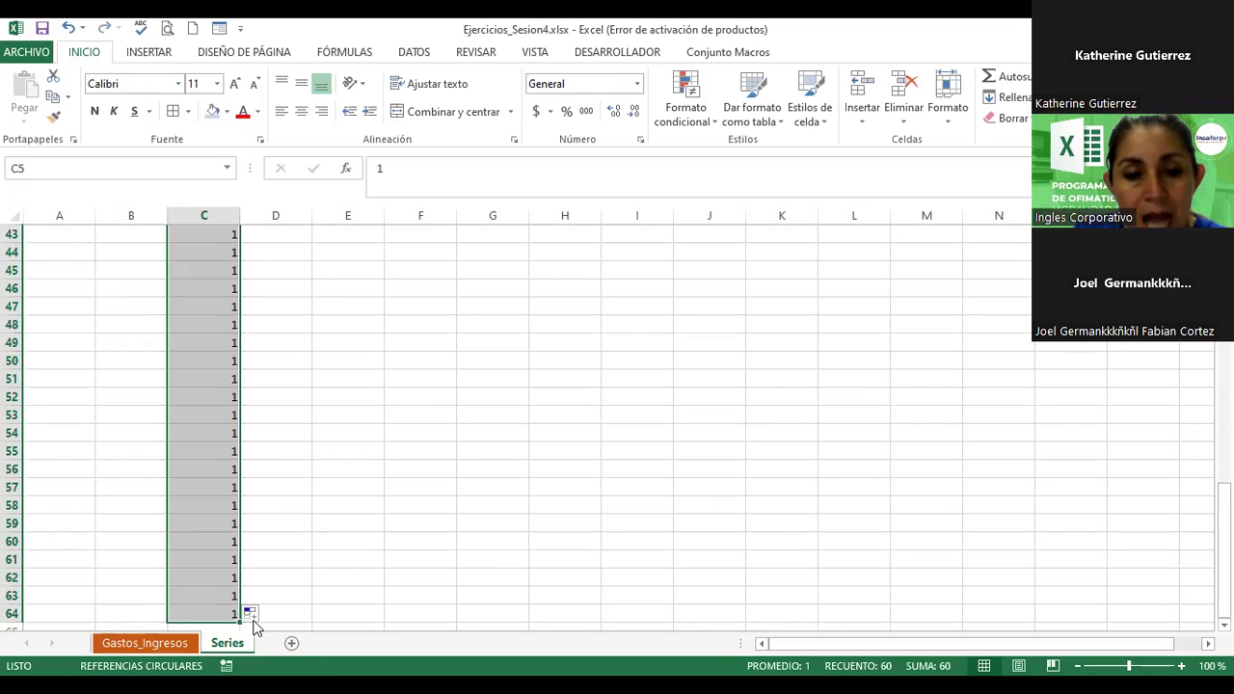
click(254, 615)
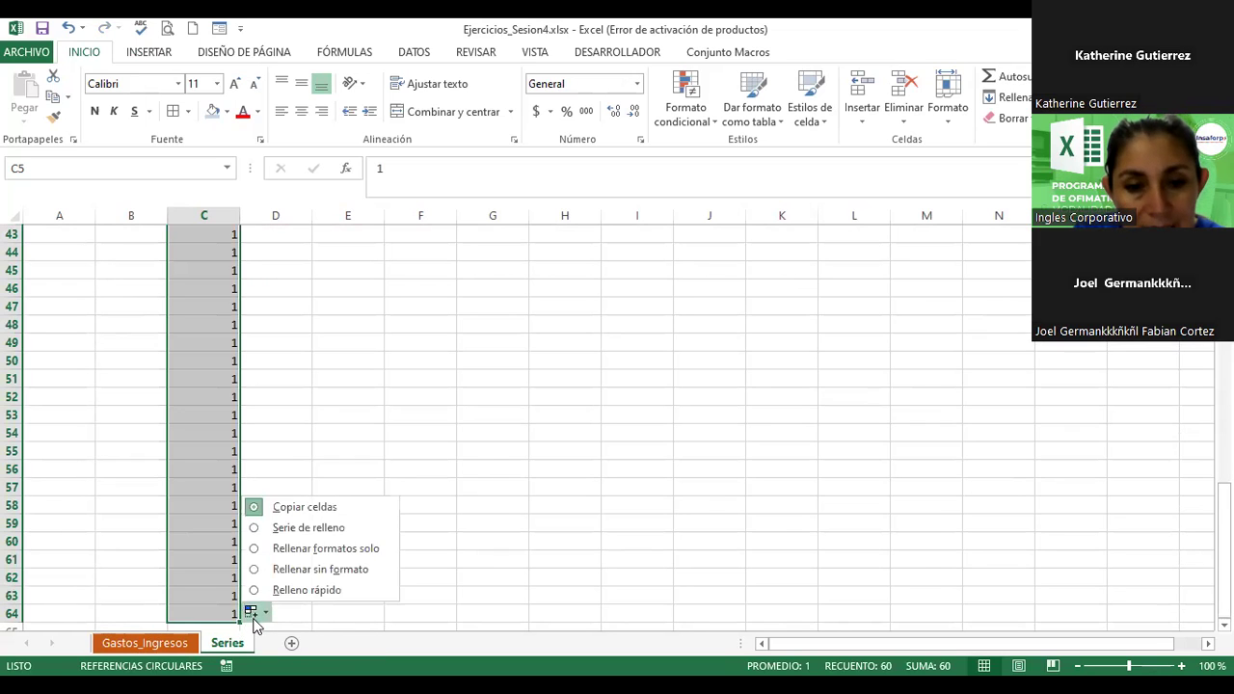
click(276, 530)
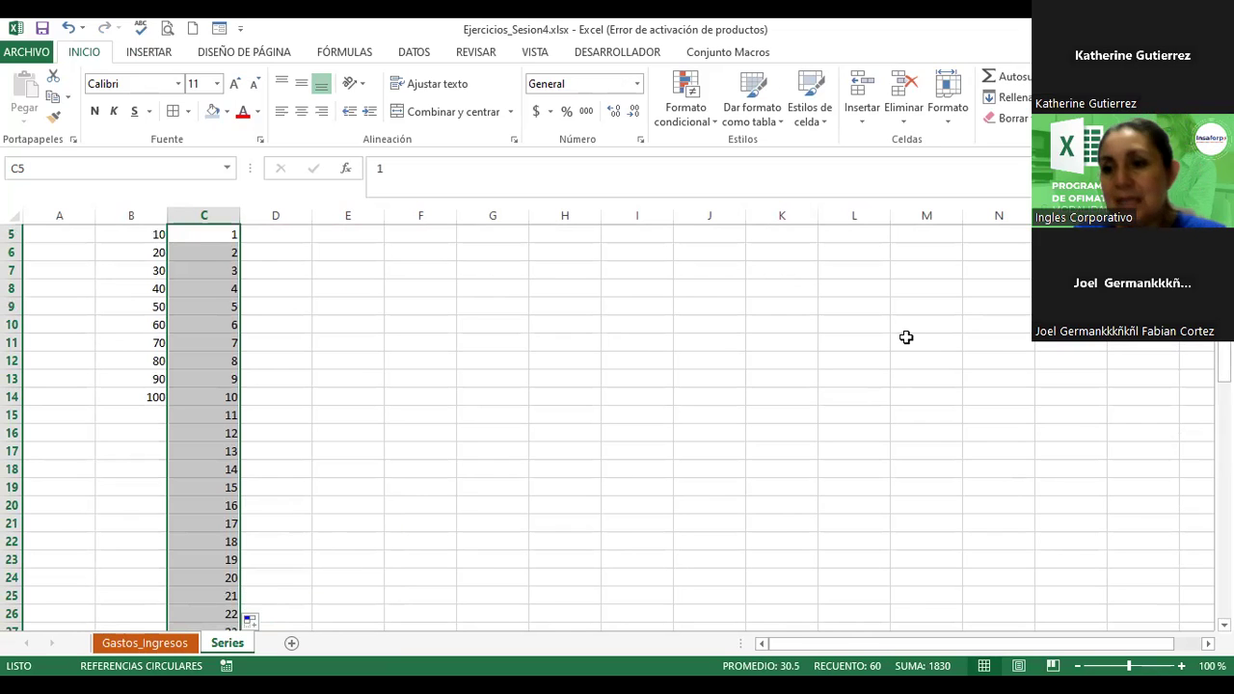
scroll(617, 424, up, 2)
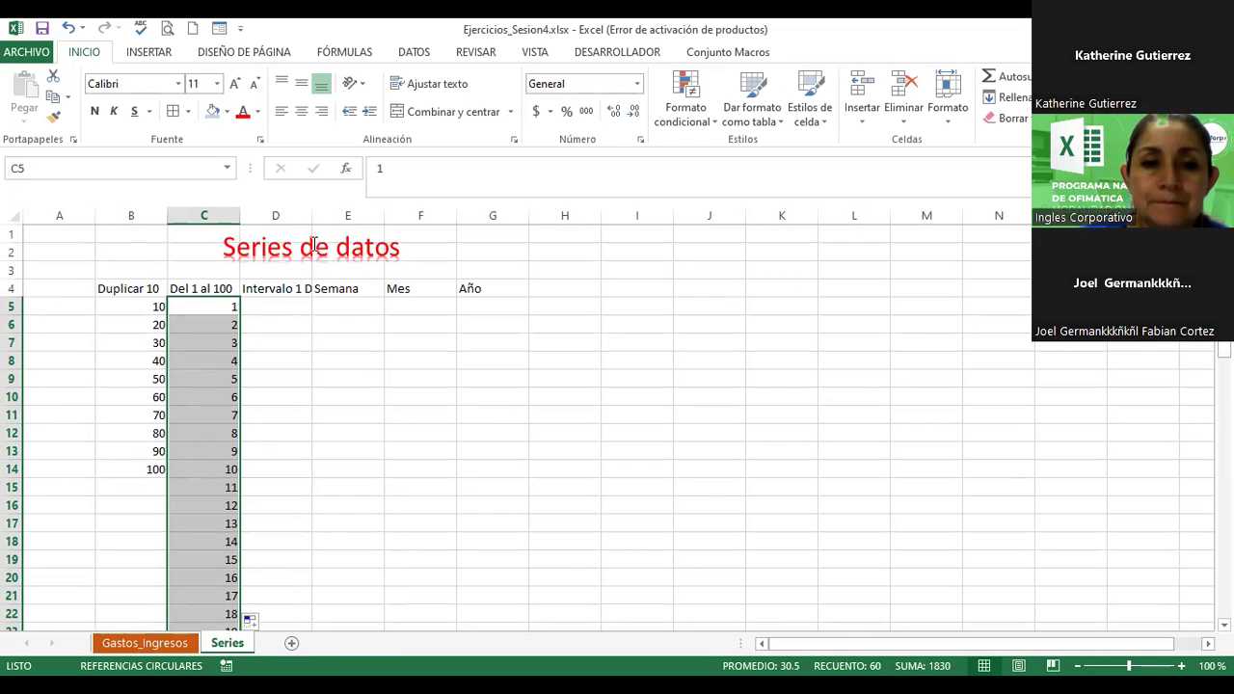
Step: Widen column D to fit 'Intervalo 1 Días' and make headers B4:G4 12 pt bold
drag(312, 212, 358, 210)
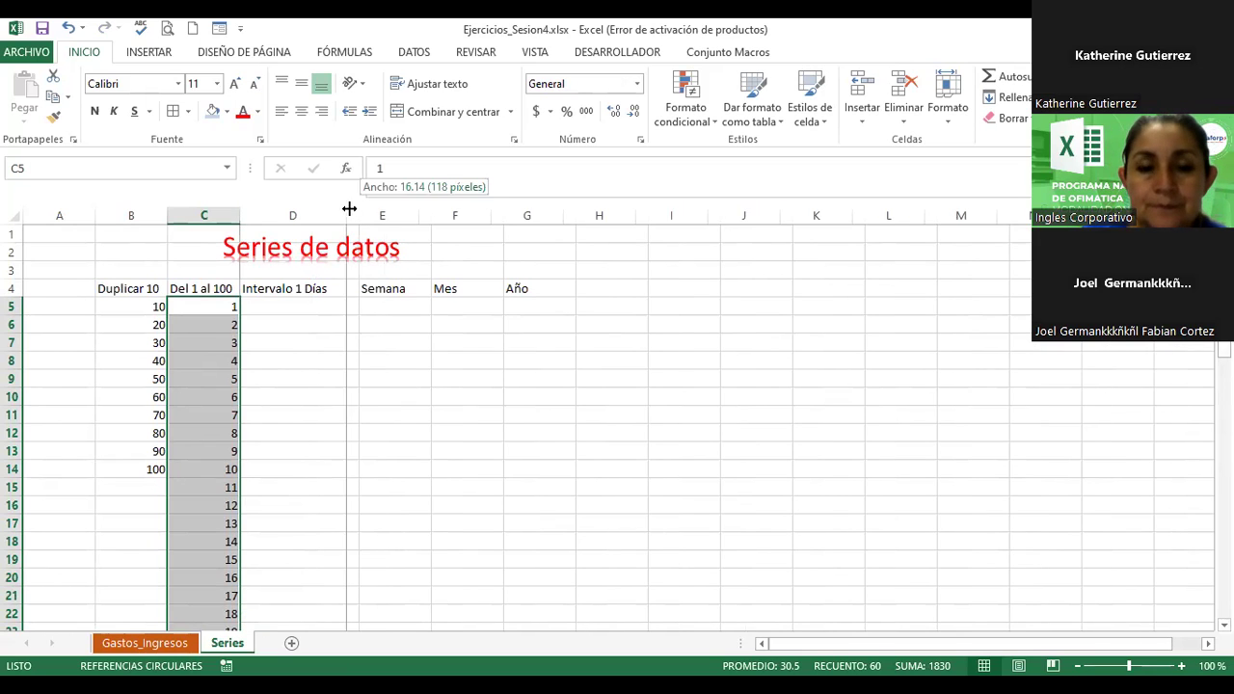
drag(358, 209, 353, 209)
drag(123, 294, 511, 281)
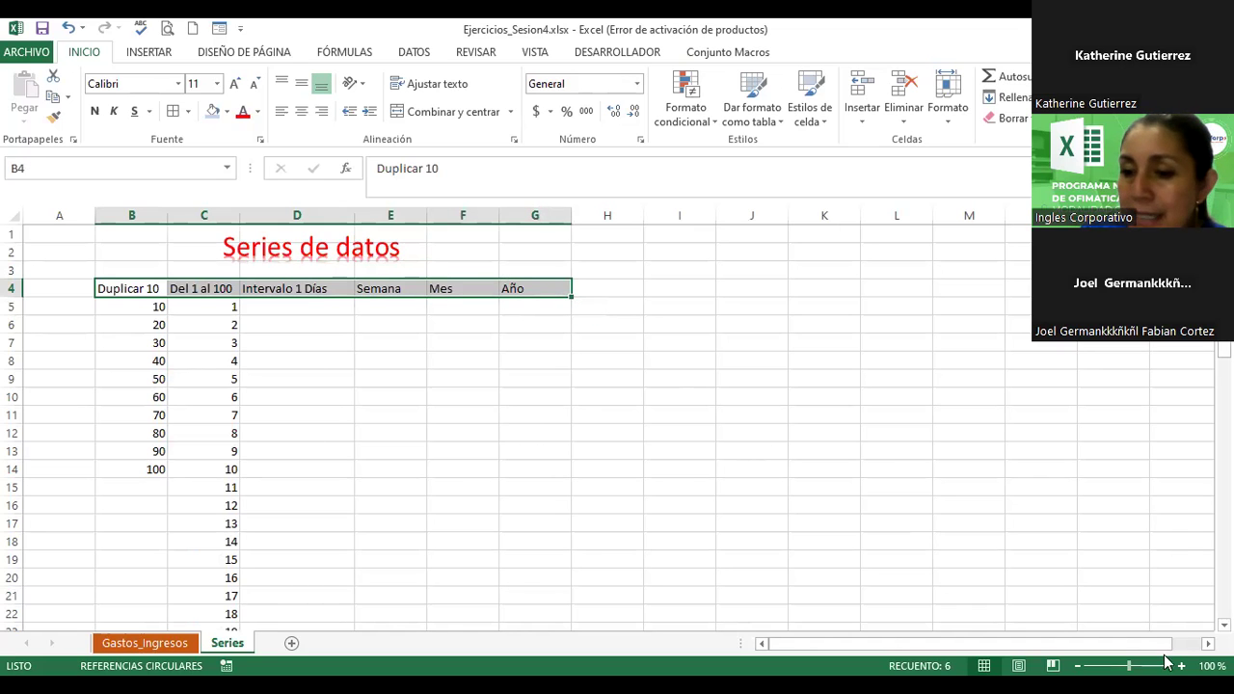
ctrl+scroll(608, 424, up, 2)
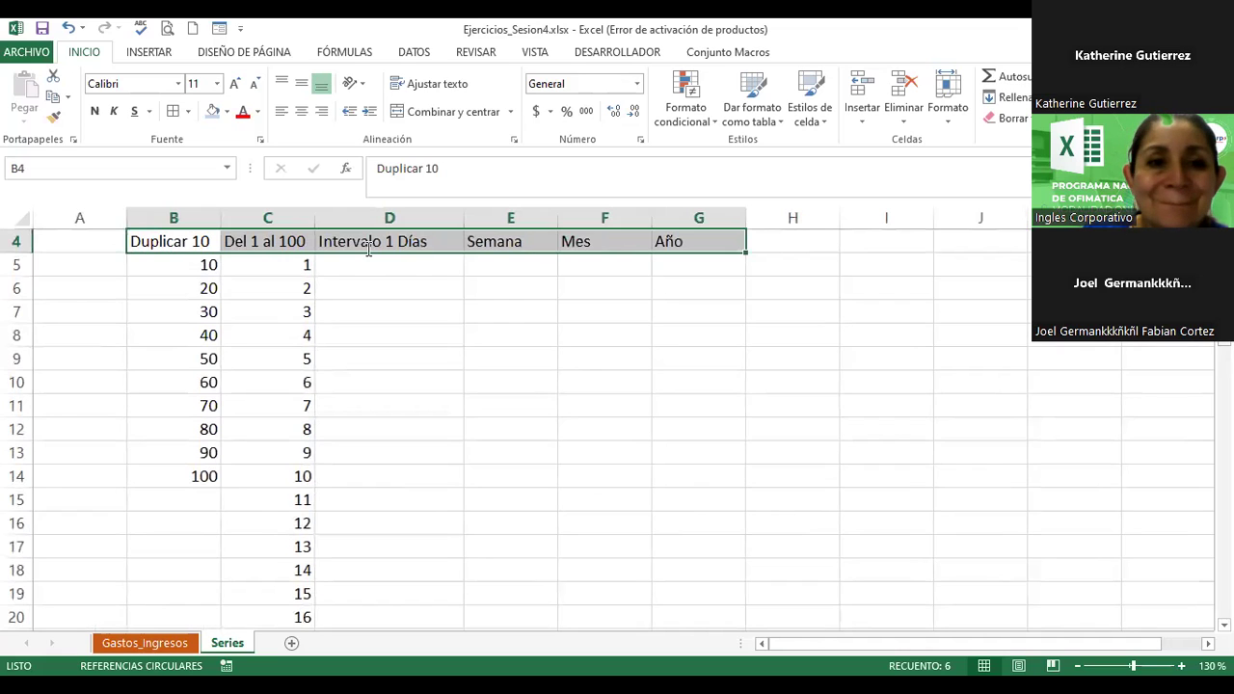
scroll(368, 248, up, 1)
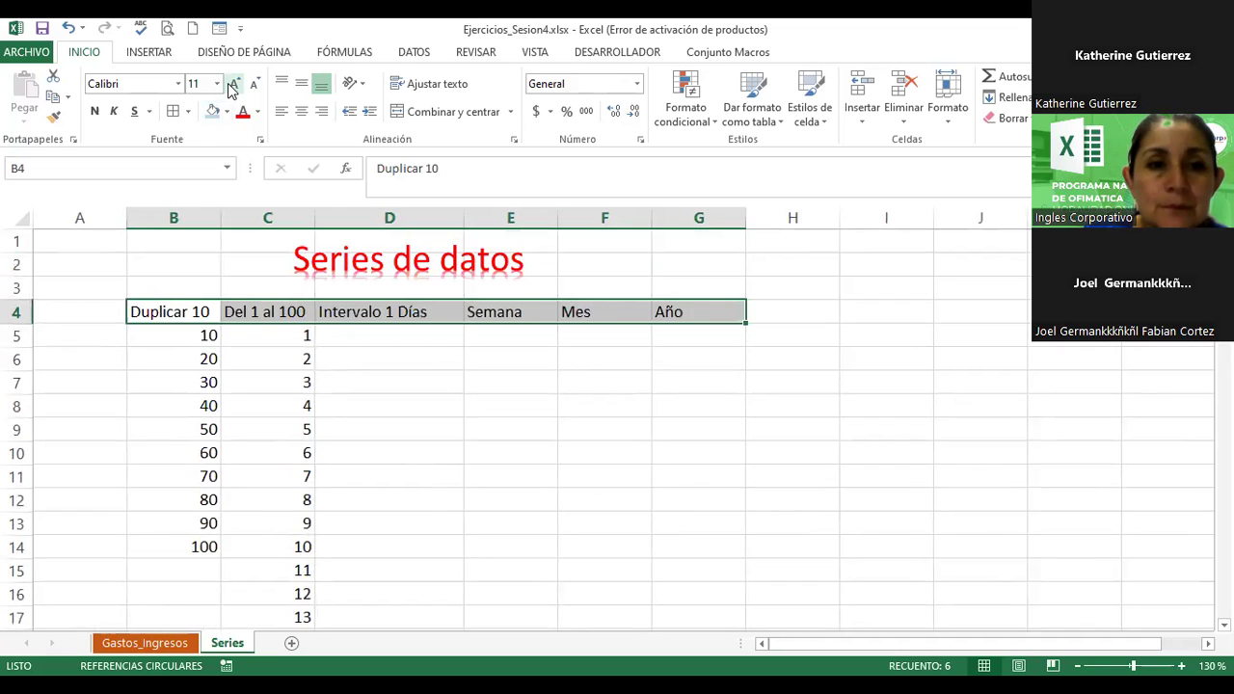
click(233, 85)
click(95, 112)
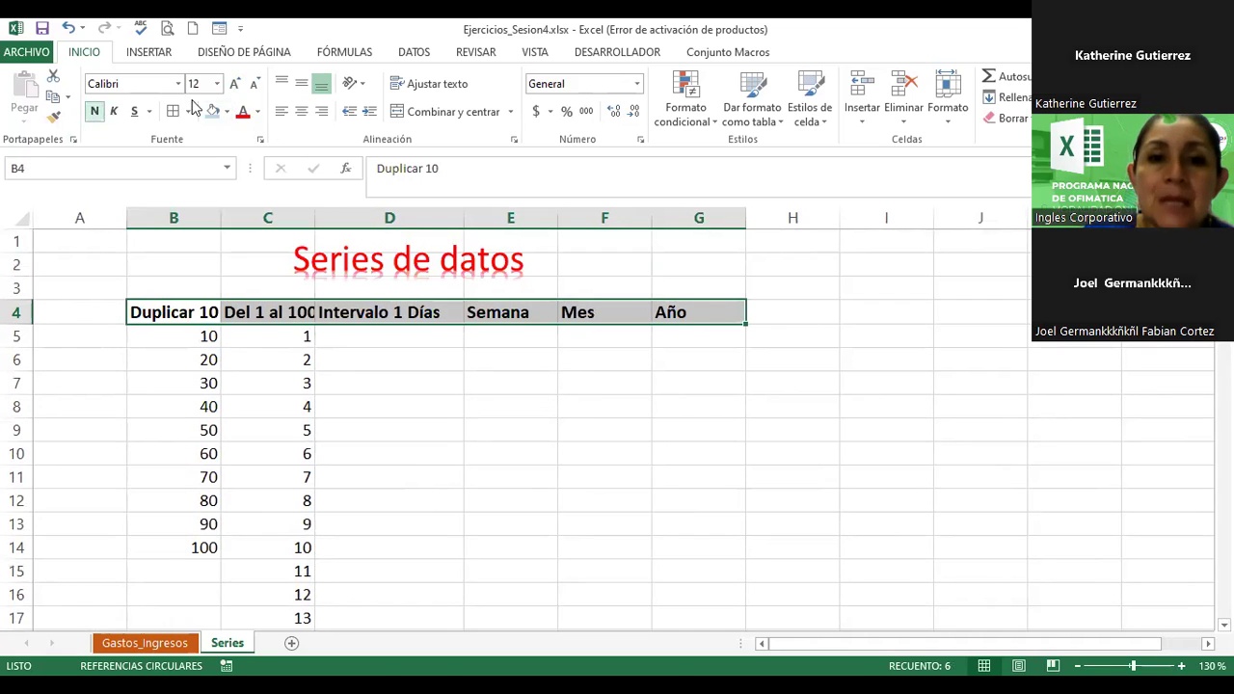
Step: Wrap the row 4 header text and centre it both vertically and horizontally
click(432, 87)
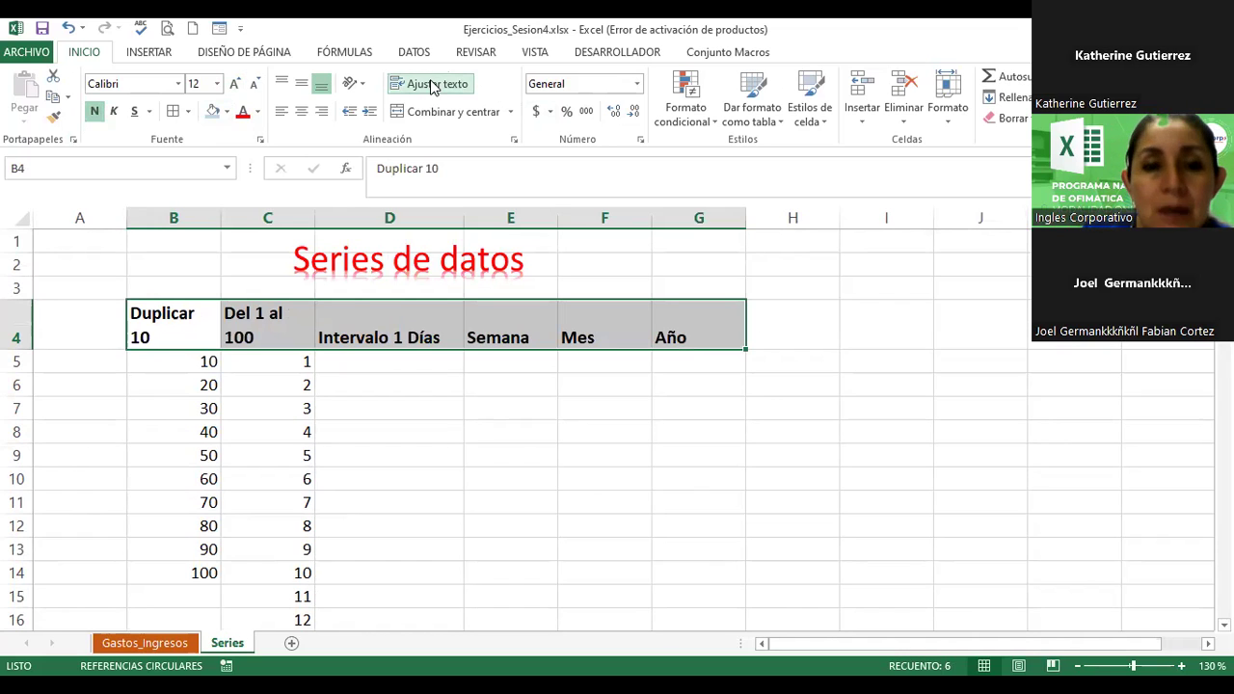
click(432, 87)
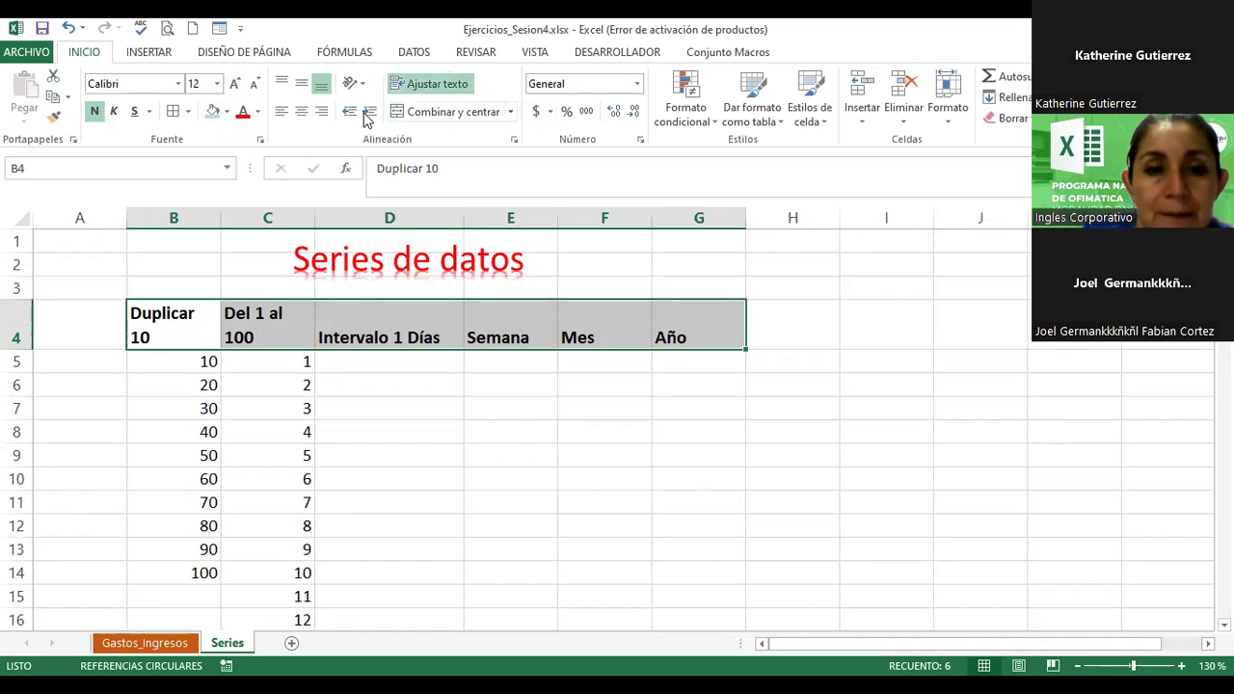
click(302, 90)
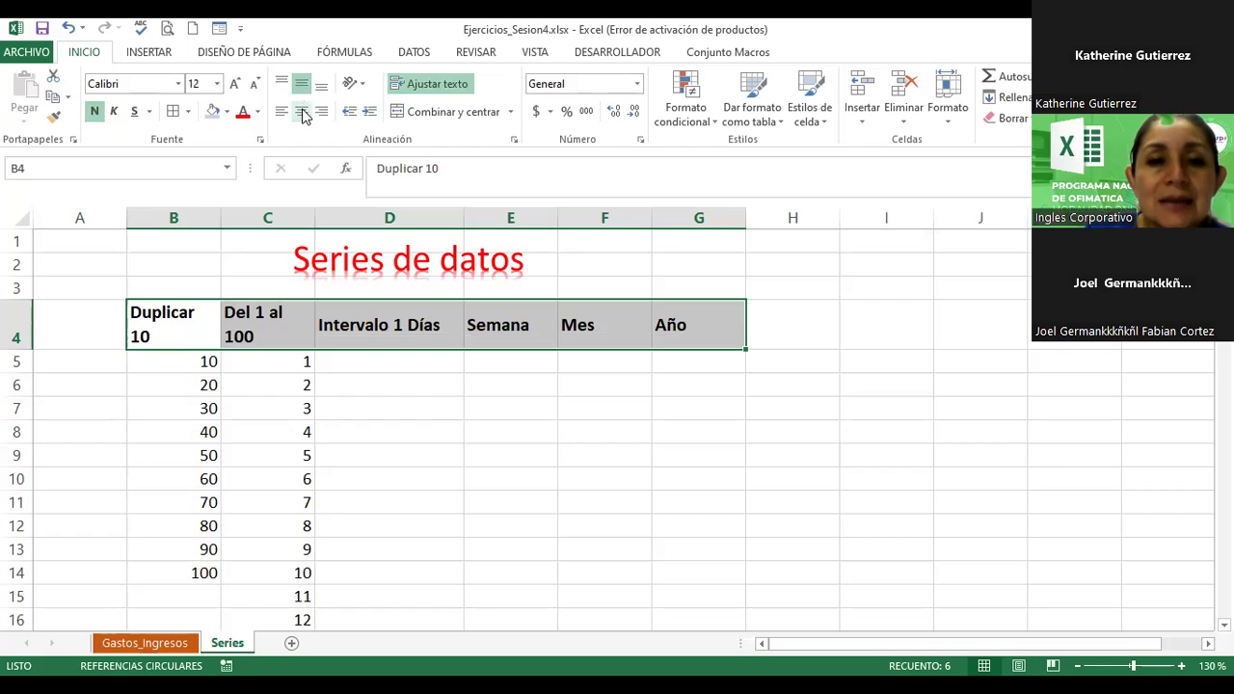
click(303, 115)
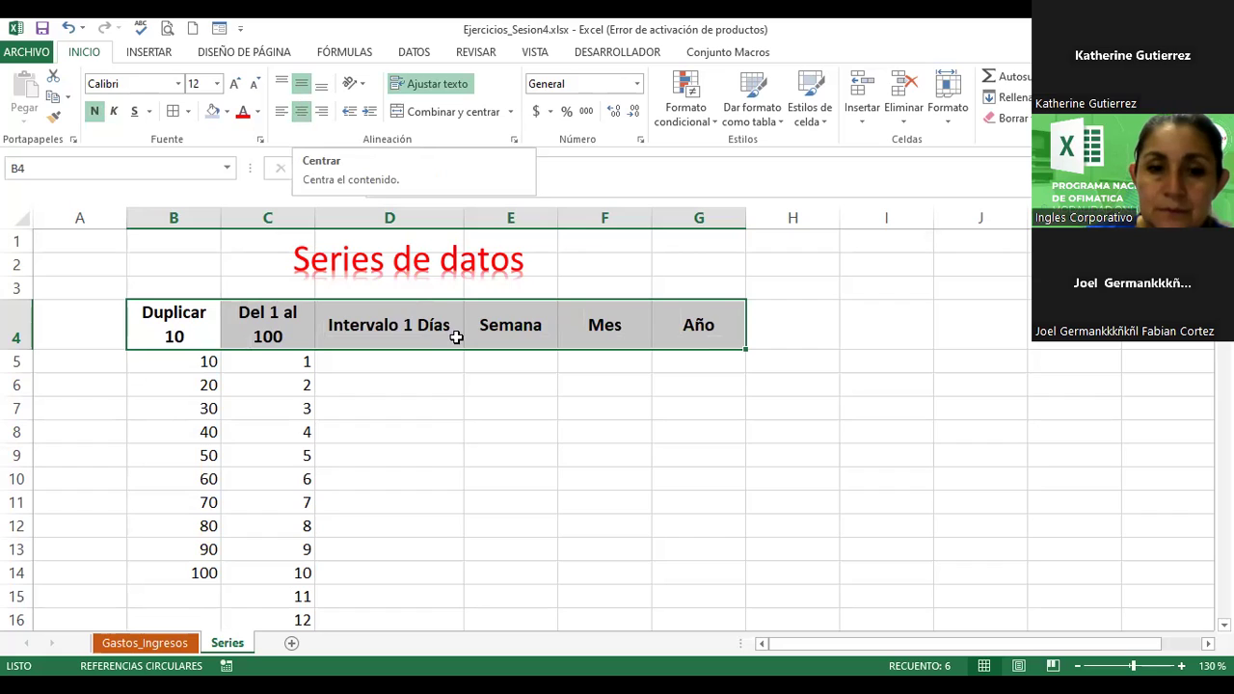
click(431, 361)
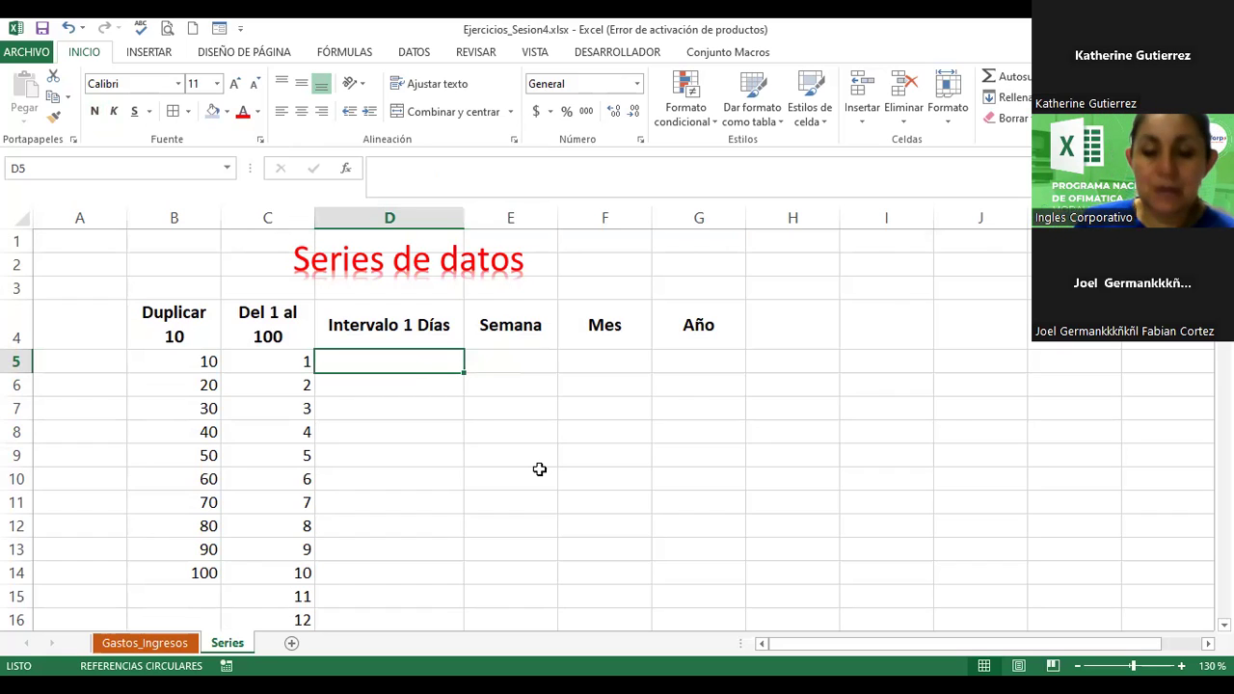
Step: Enter Domingo in D5 and begin autofilling the following weekdays down column D
text(Domingo)
key(Return)
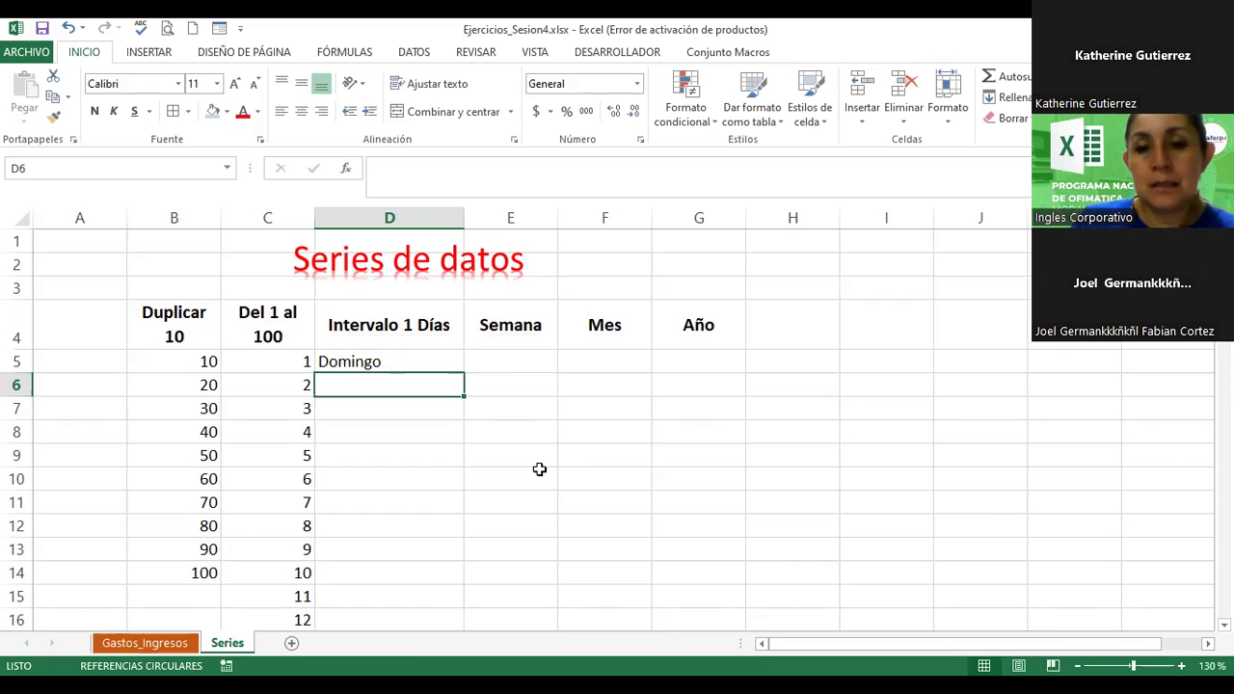
click(439, 356)
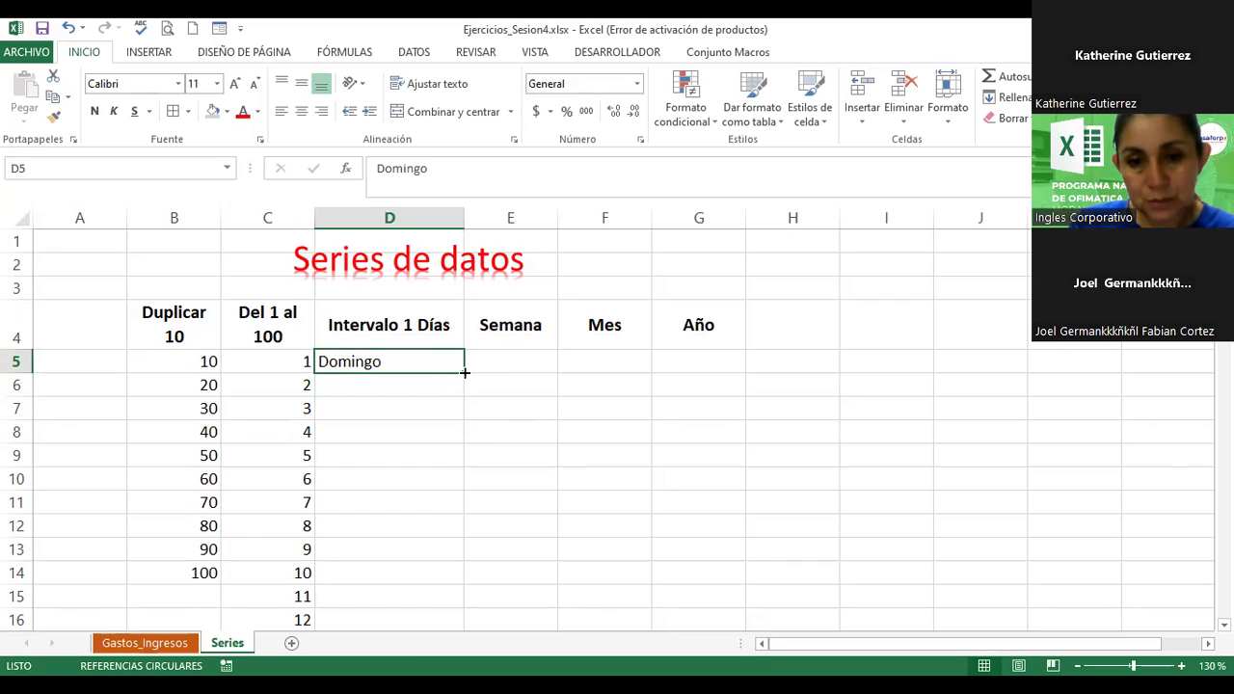
drag(463, 374, 466, 495)
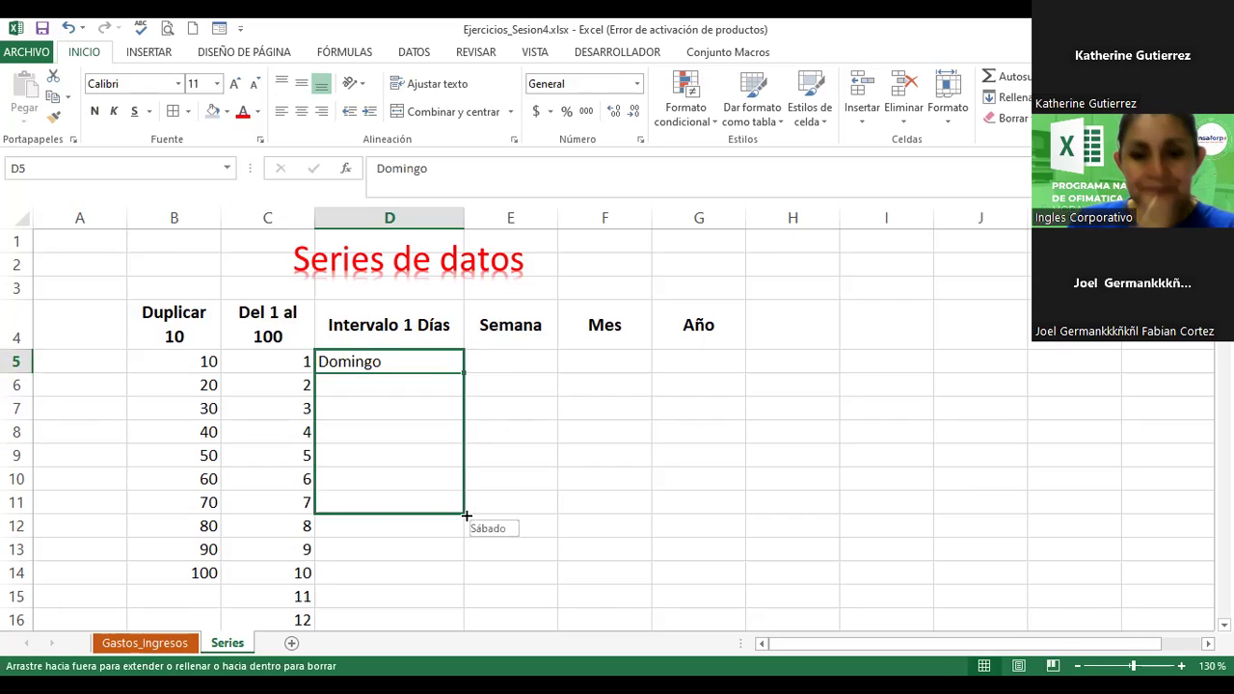
drag(467, 496, 465, 513)
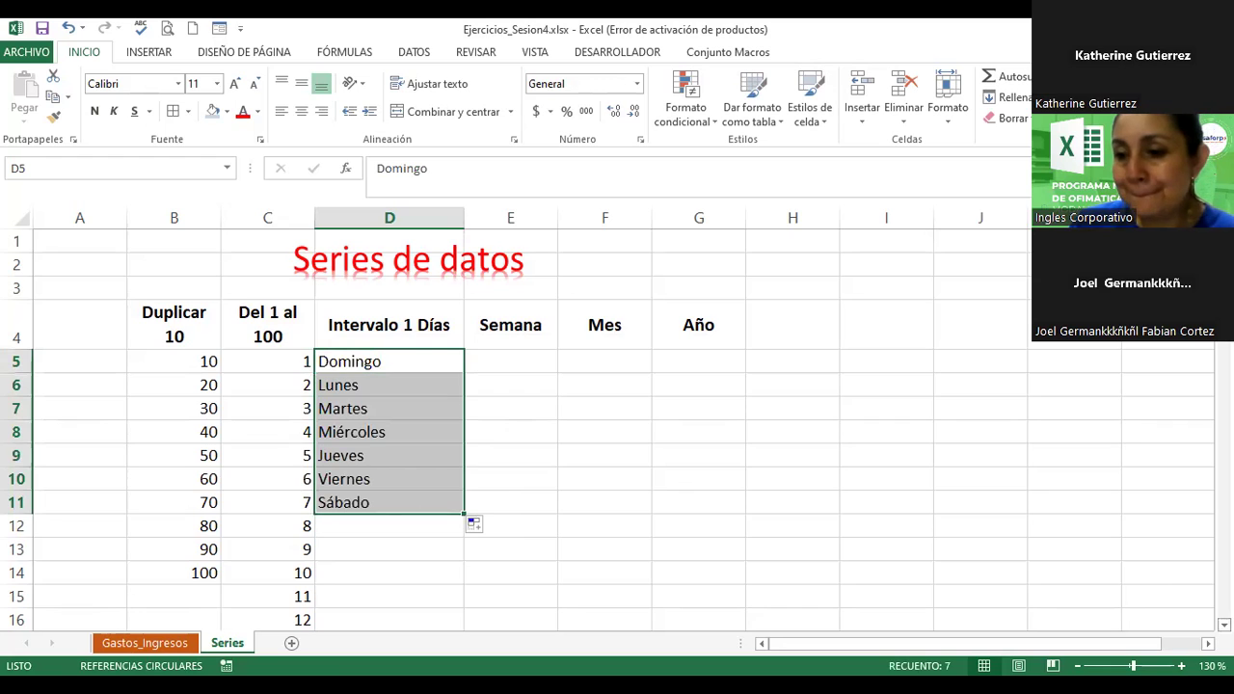
Step: Extend the weekday series from D5 down to D14, then select D5:D14
click(1224, 625)
click(1223, 625)
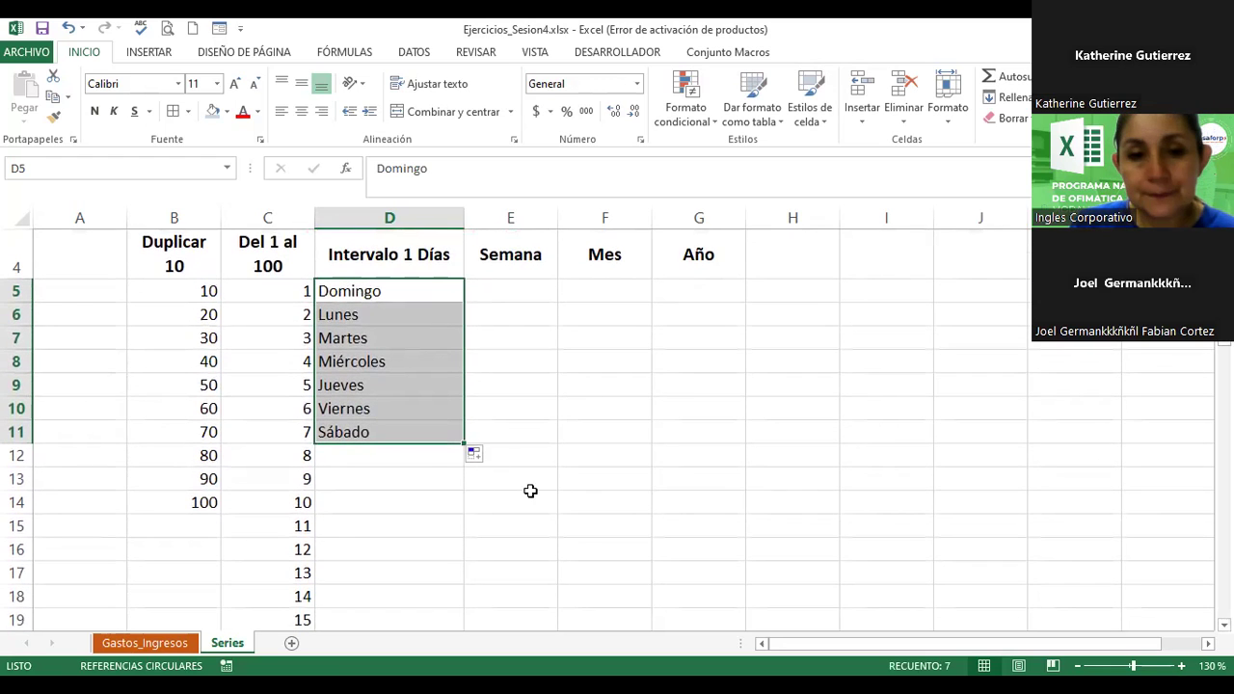
drag(466, 444, 466, 508)
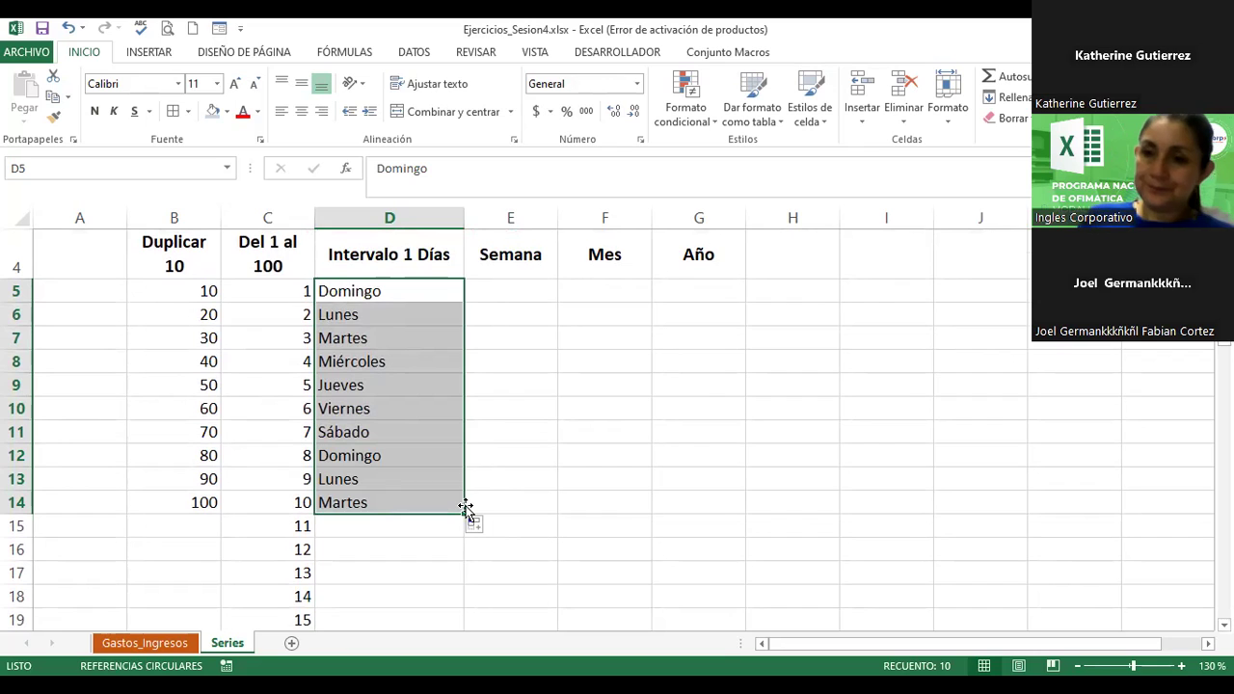
click(367, 293)
drag(463, 304, 464, 306)
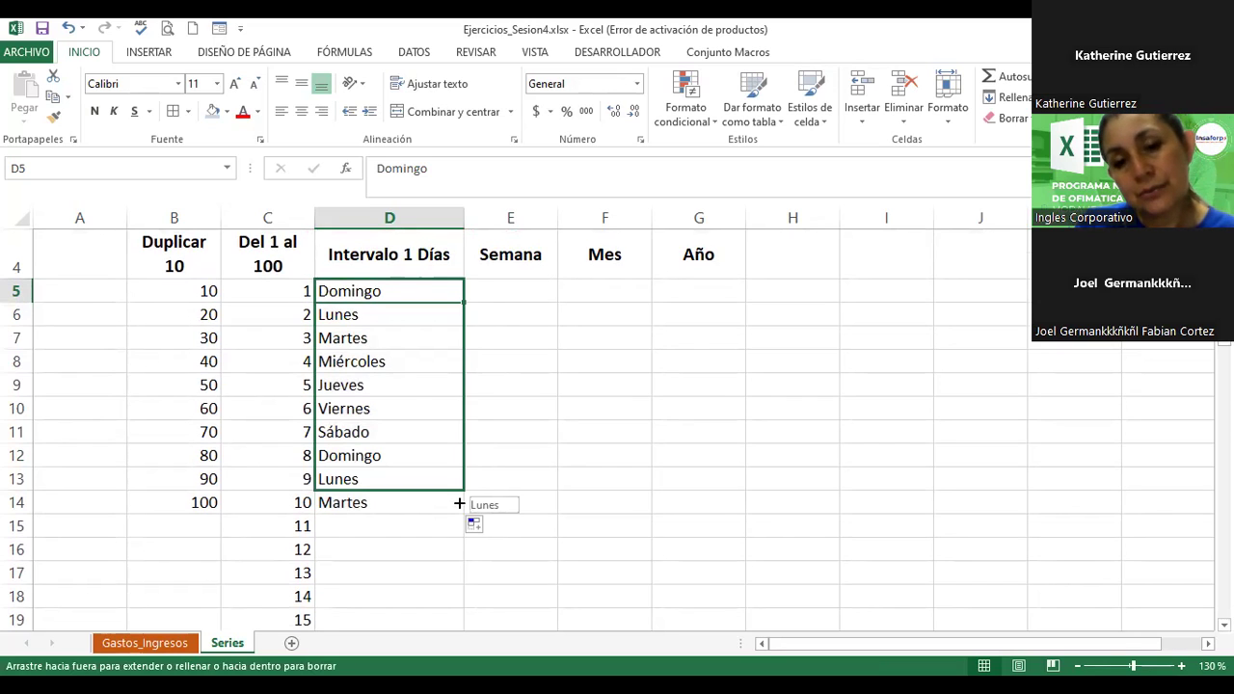
drag(459, 489, 530, 440)
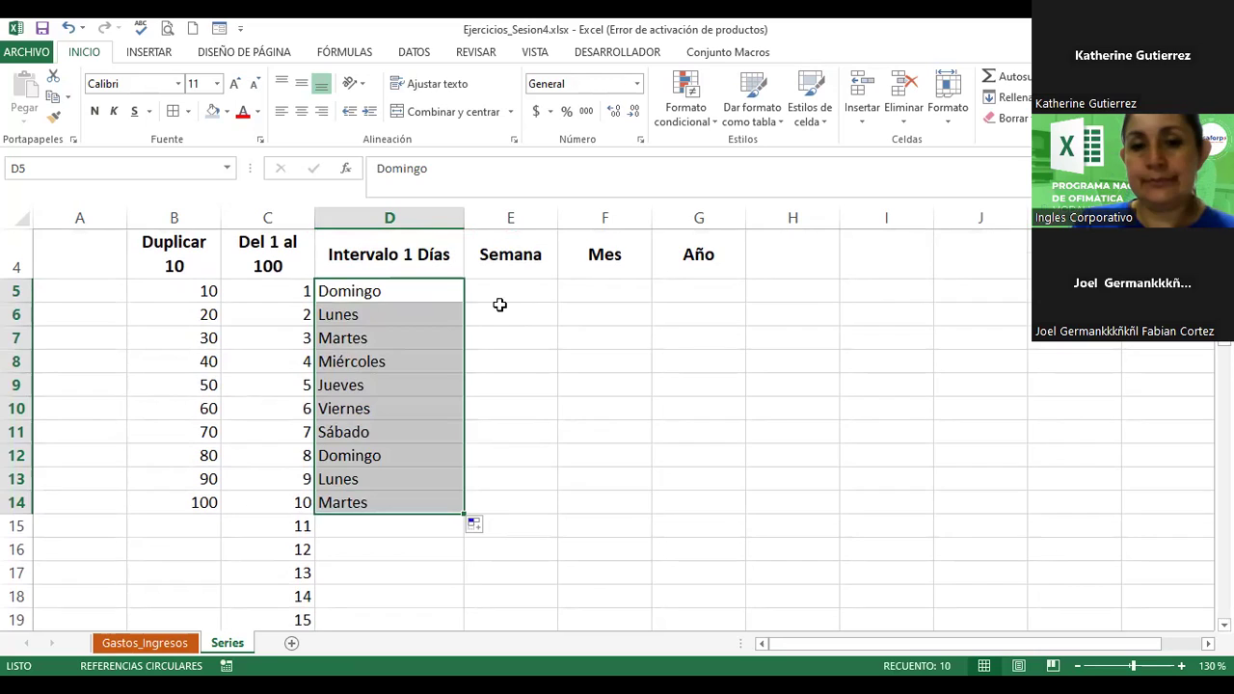
click(501, 293)
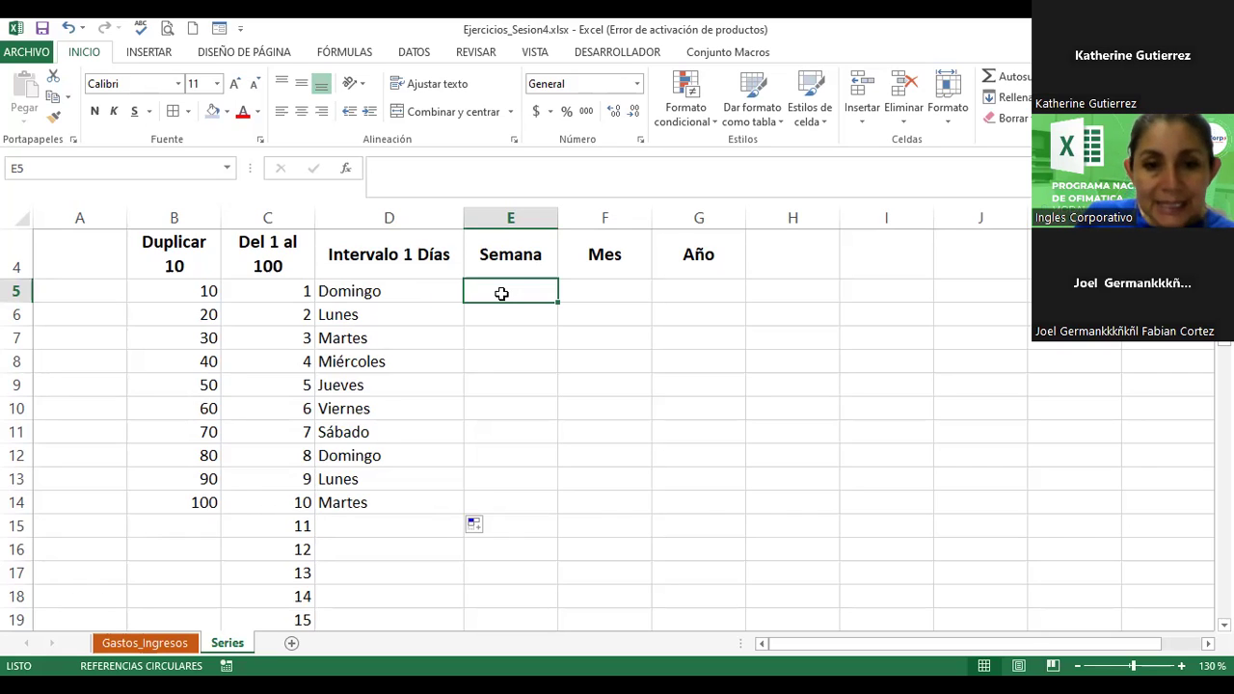
drag(399, 290, 423, 491)
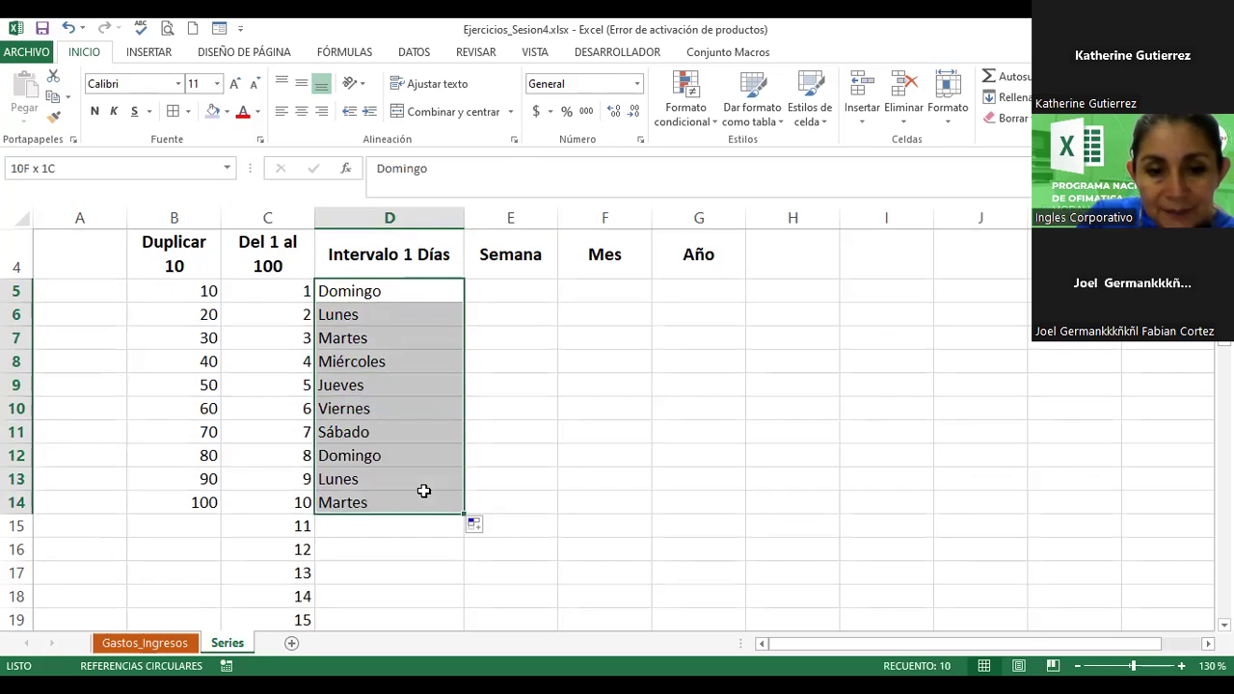
Step: Clear the weekdays from D5:D14 and autofill E5:E15 with weekdays starting from Lunes
key(Delete)
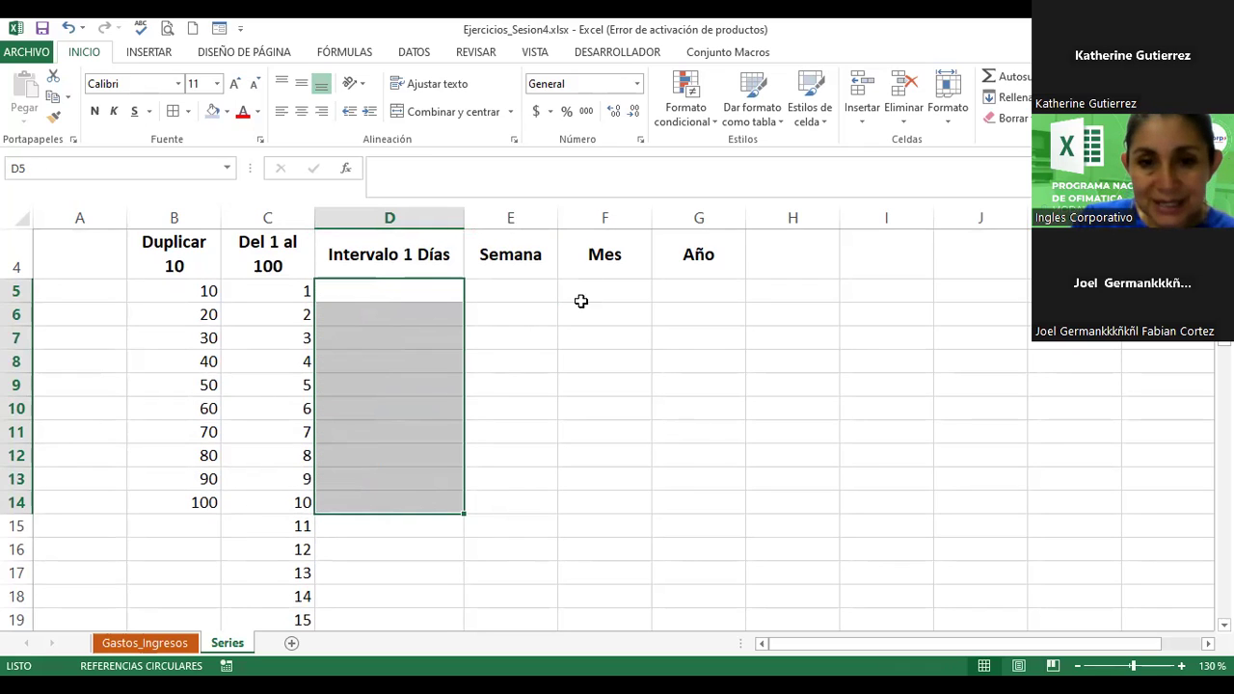
click(526, 287)
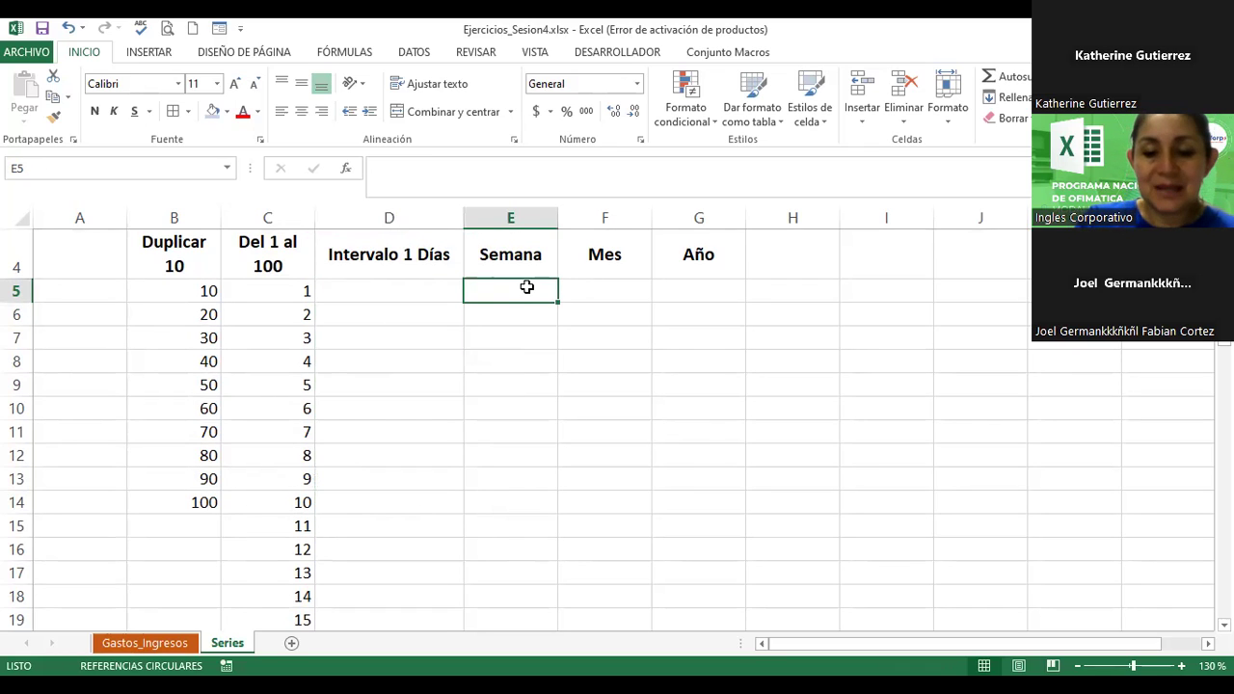
text(Lunes)
key(Return)
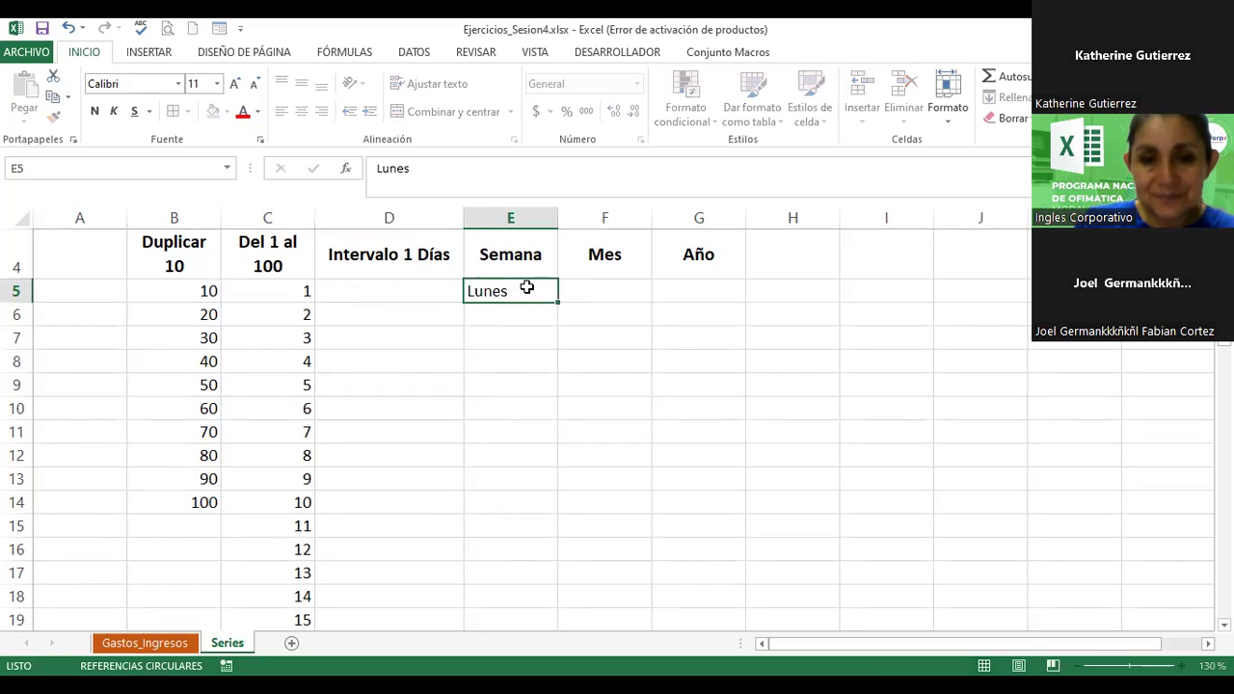
click(526, 286)
drag(555, 304, 568, 500)
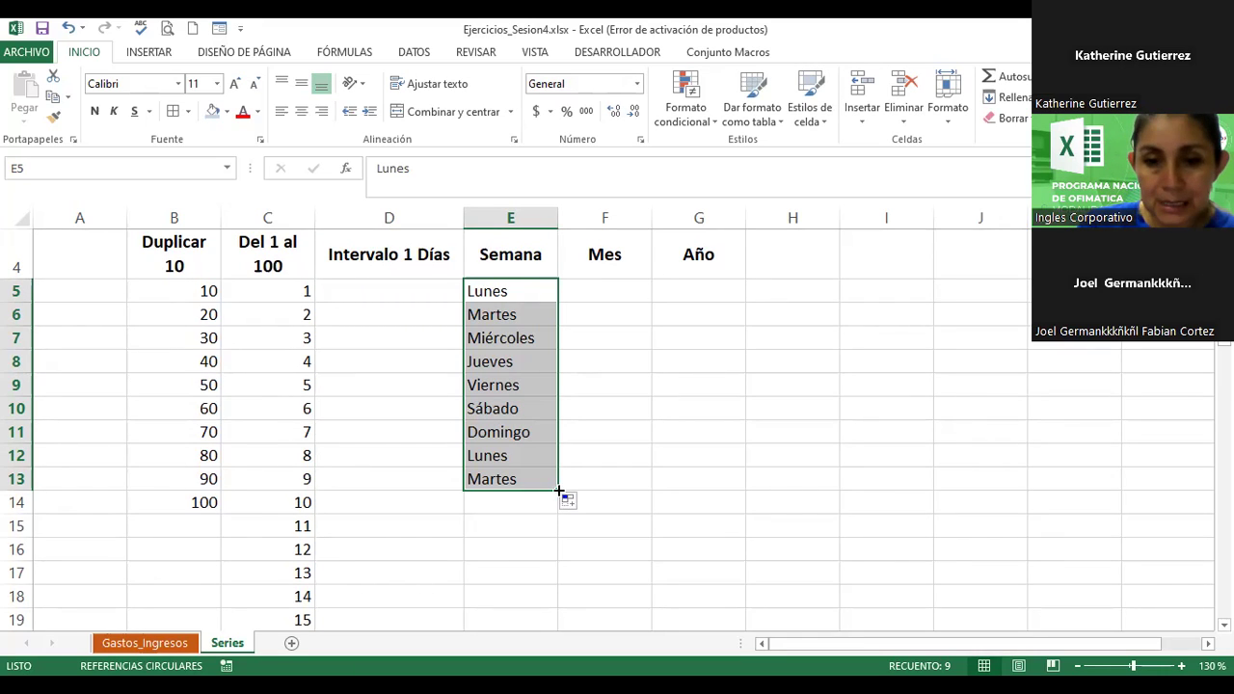
drag(565, 528, 565, 528)
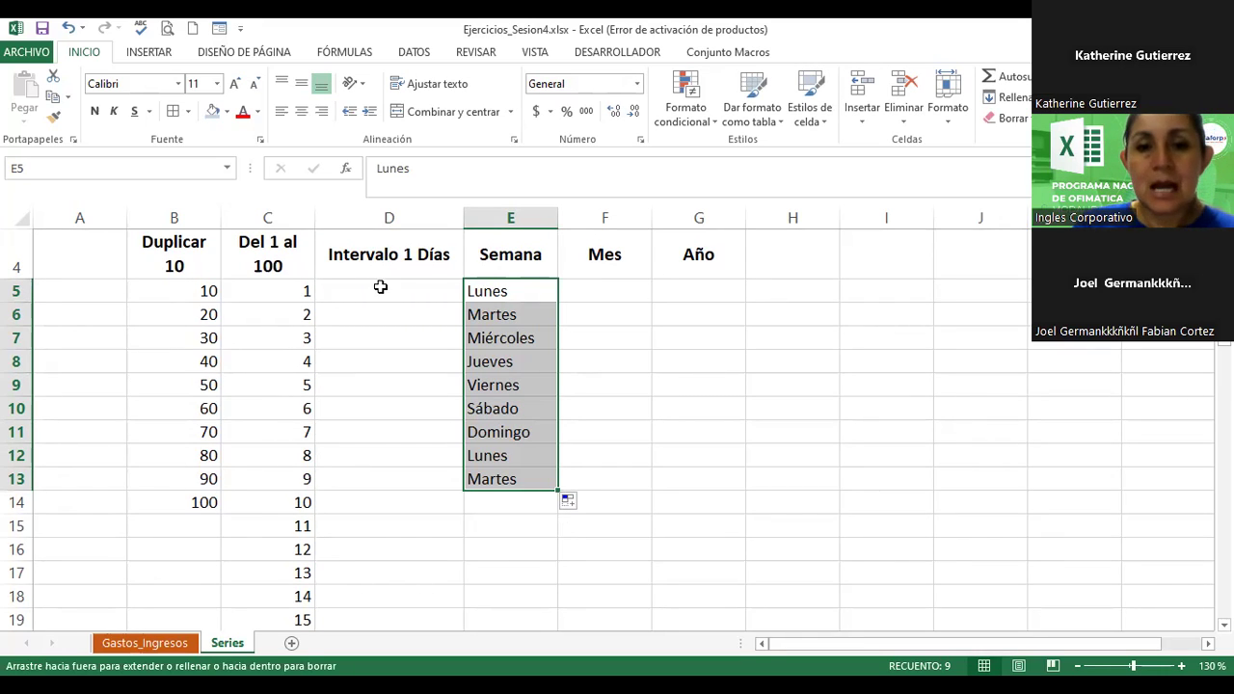
click(377, 290)
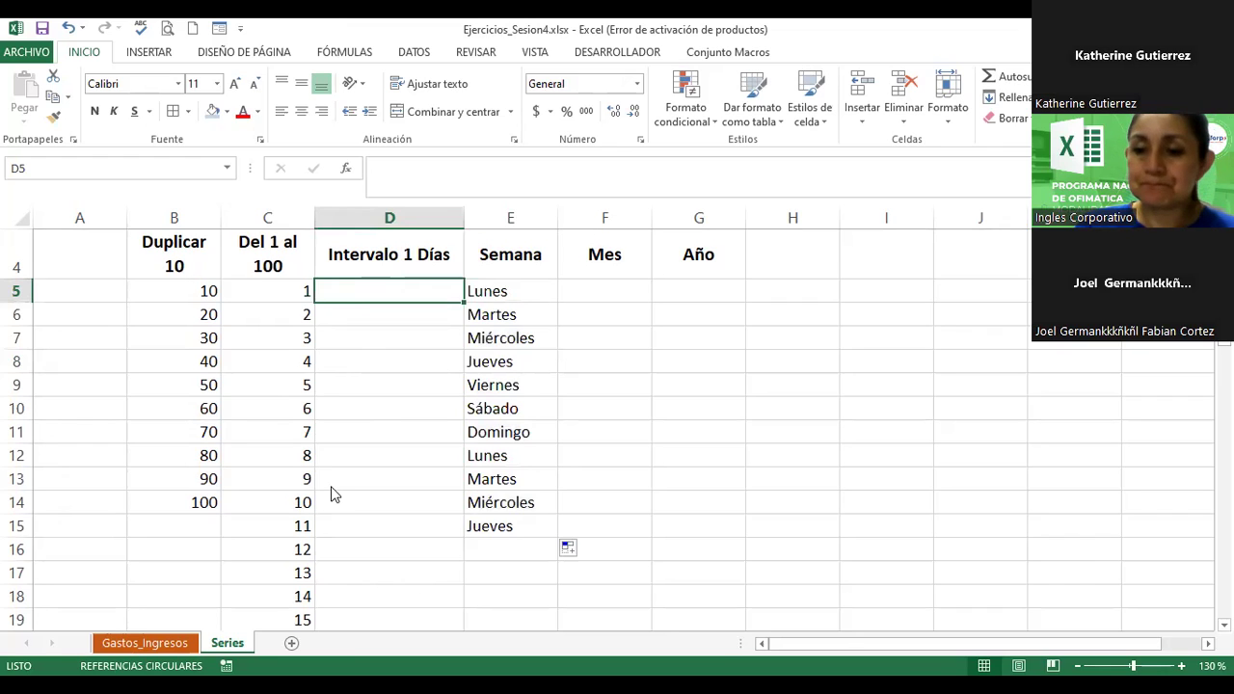
Step: Enter 29/09/2023 in D5 and autofill daily dates down to D21 (15/10/2023)
click(400, 289)
text(29)
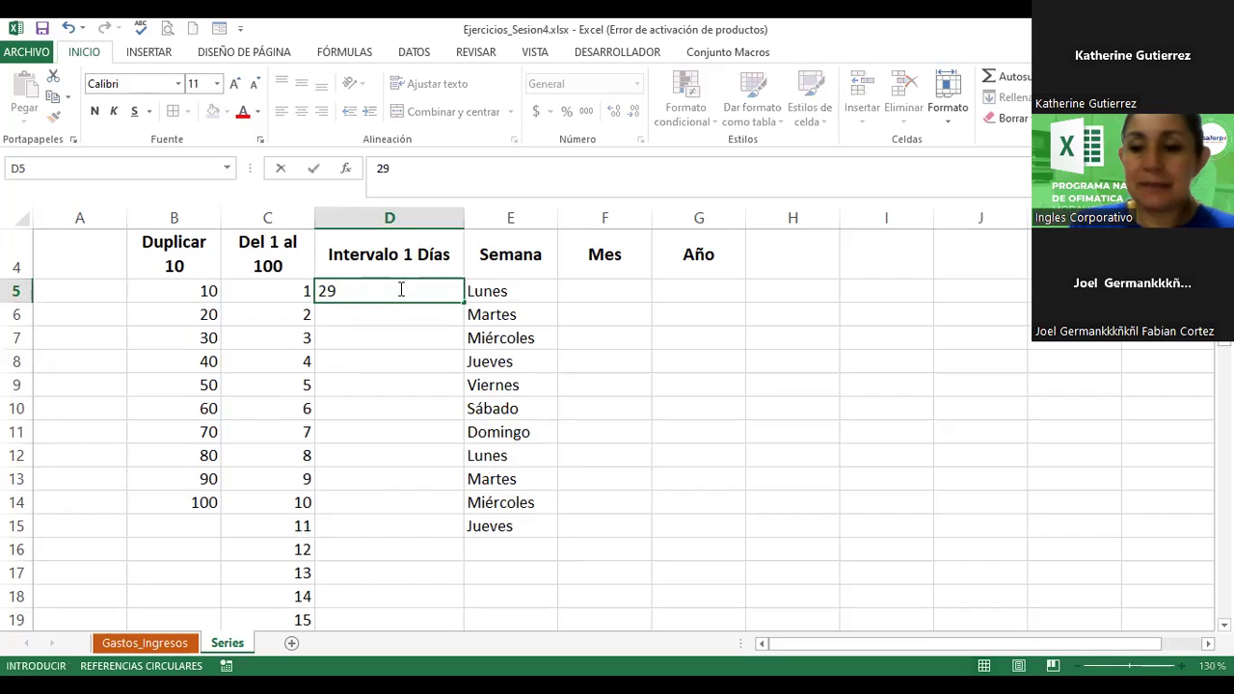
text(()
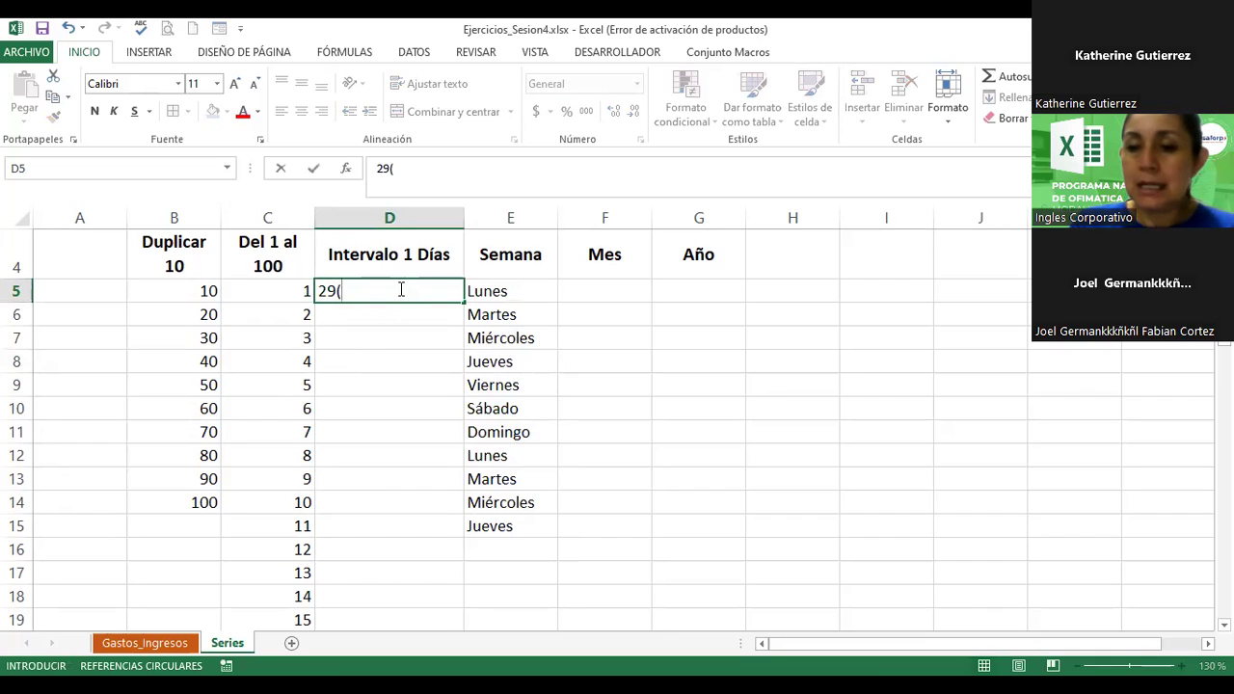
key(BackSpace)
text(/09/)
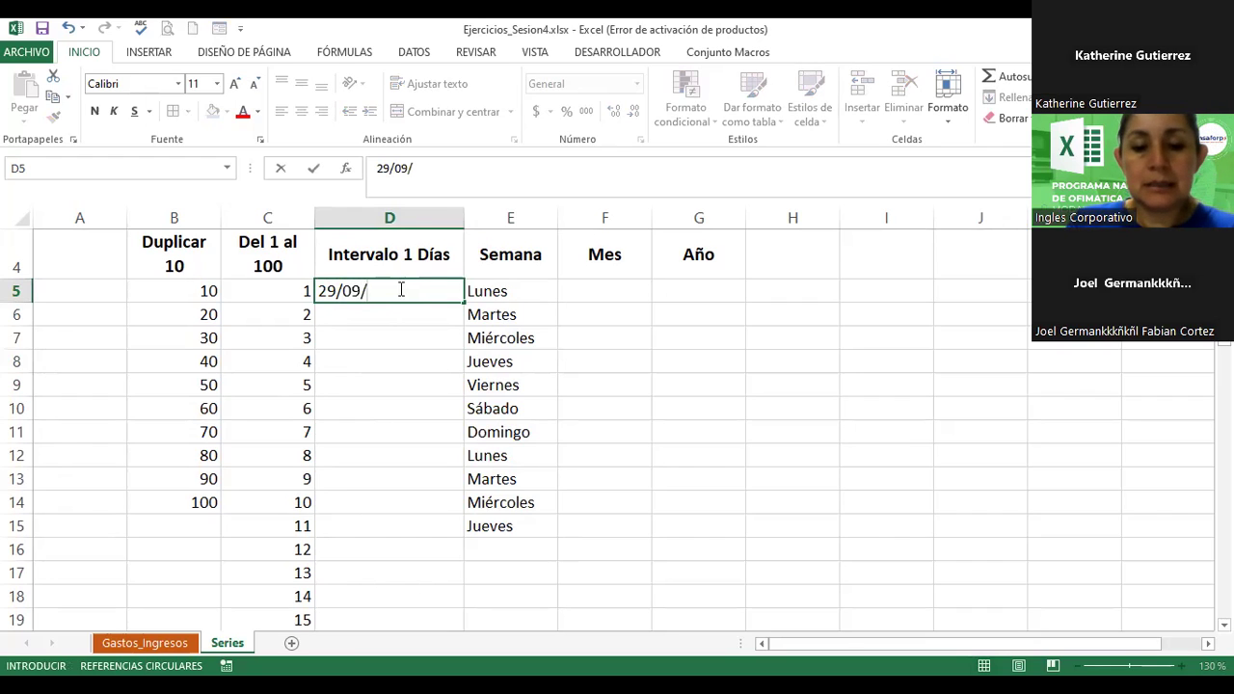
text(2023)
key(Return)
click(400, 290)
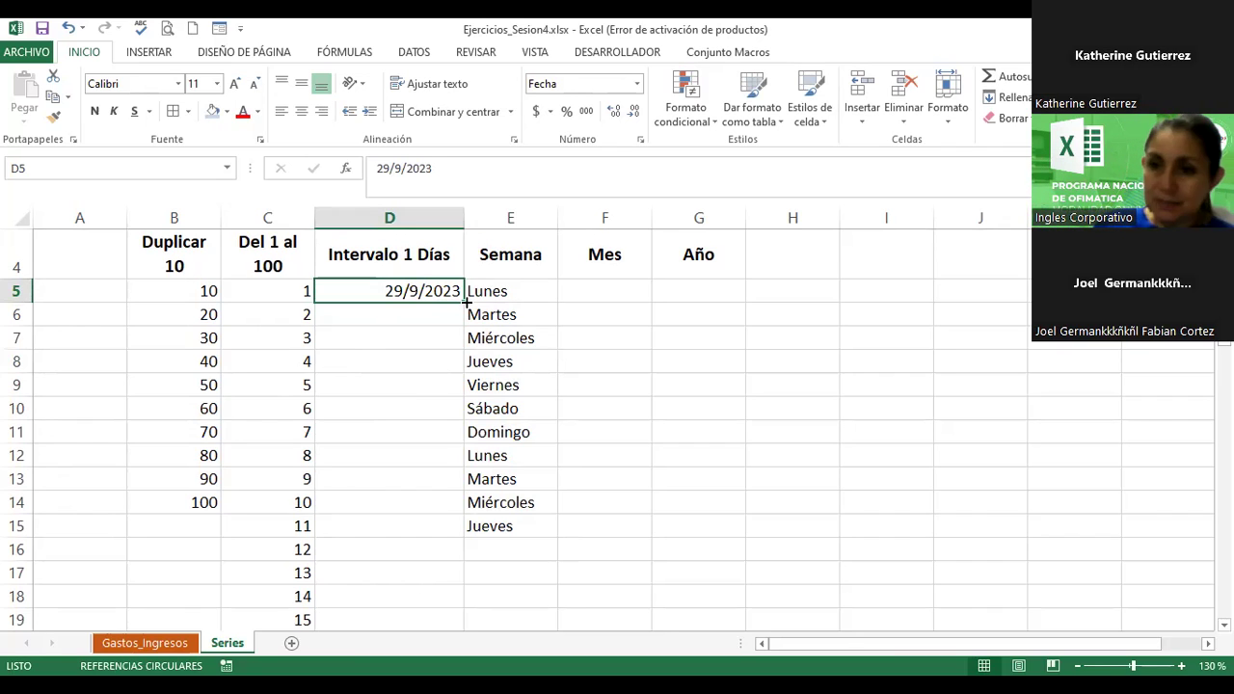
drag(465, 301, 462, 619)
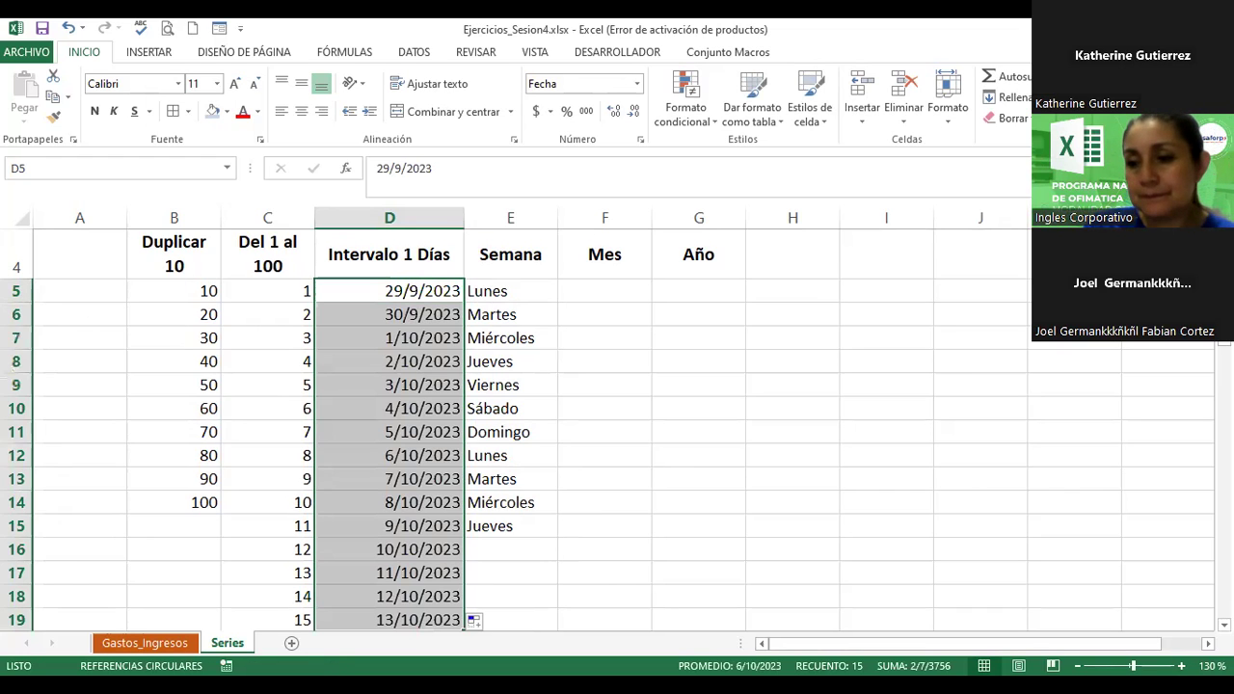
scroll(463, 434, down, 1)
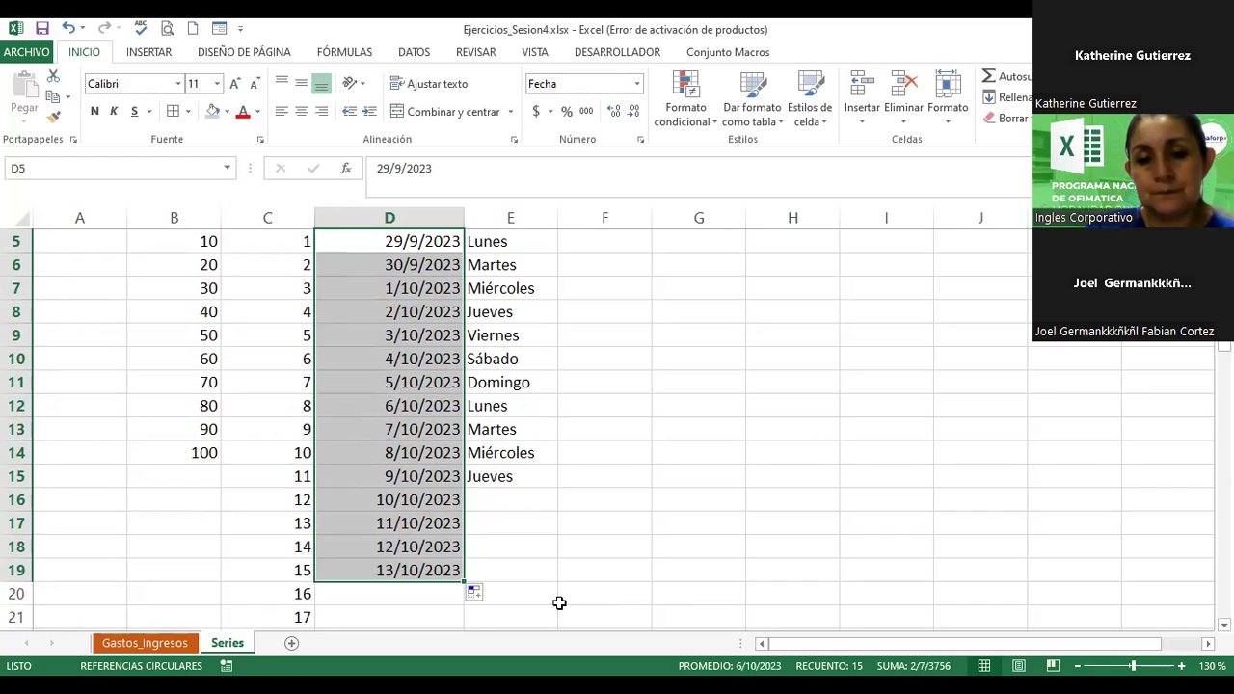
drag(464, 582, 465, 621)
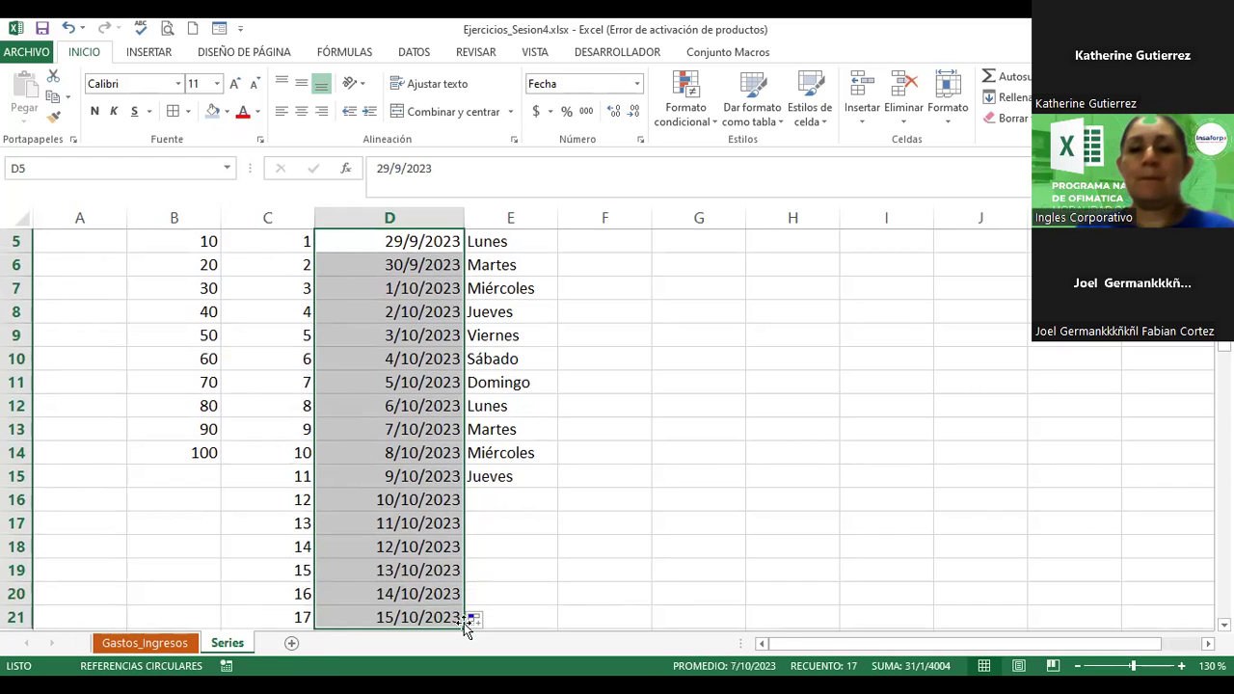
scroll(617, 424, up, 2)
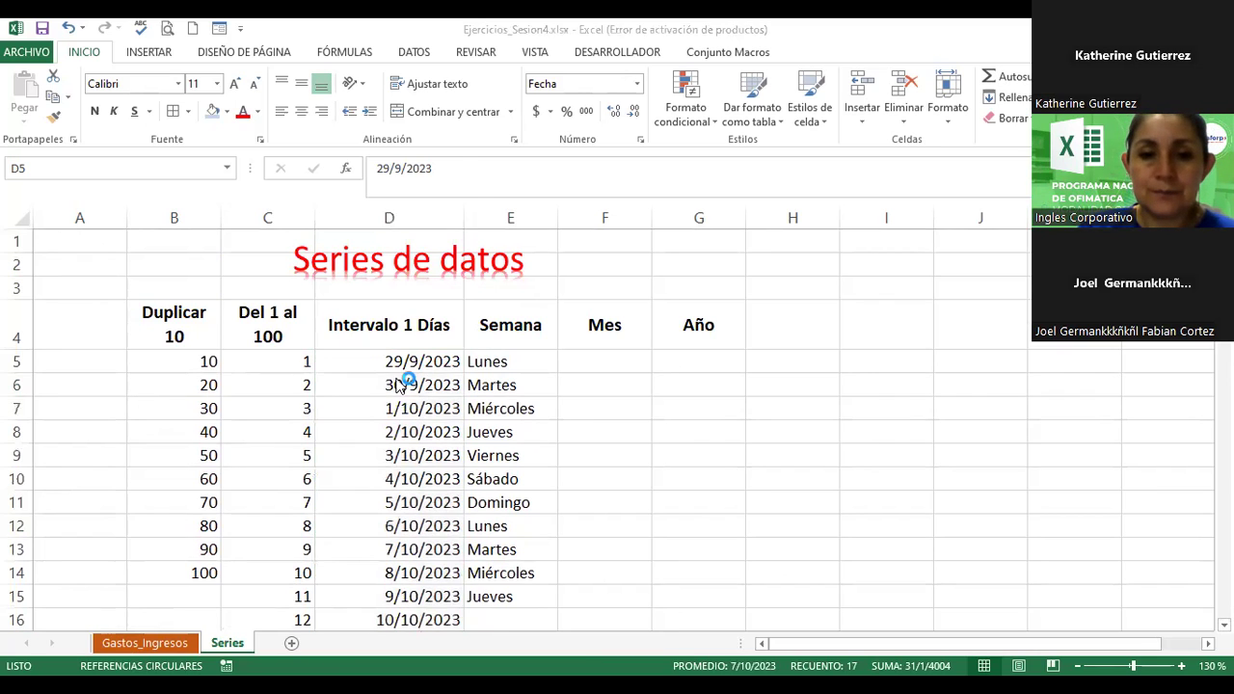
Step: Apply the Fecha larga format to the dates and widen column D so they show in full
click(639, 87)
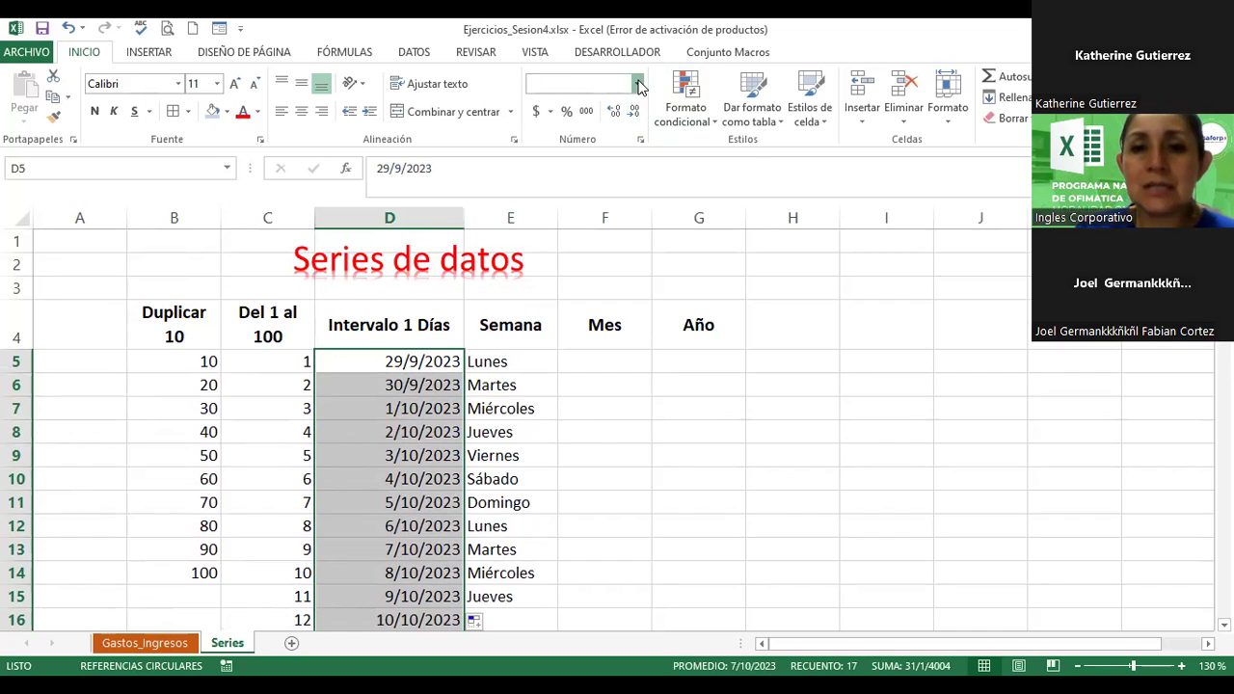
click(617, 308)
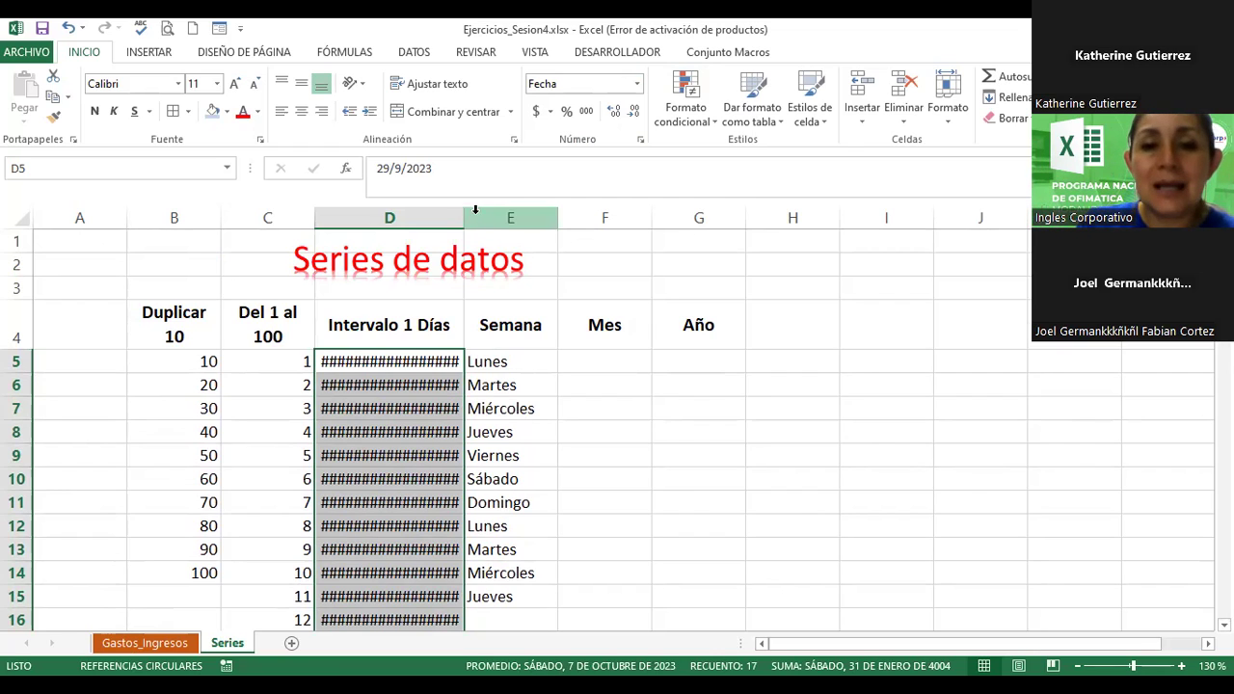
drag(466, 216, 582, 216)
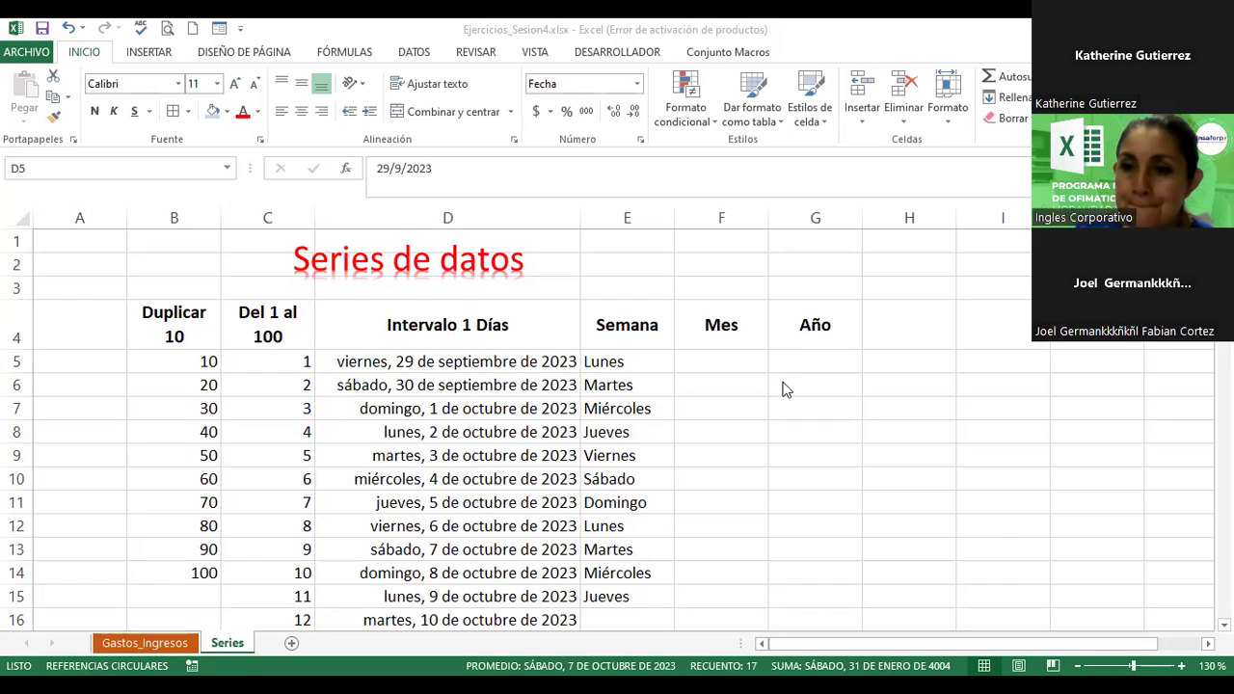
Step: Enter Enero in F5 and autofill the following months down to F14
click(710, 361)
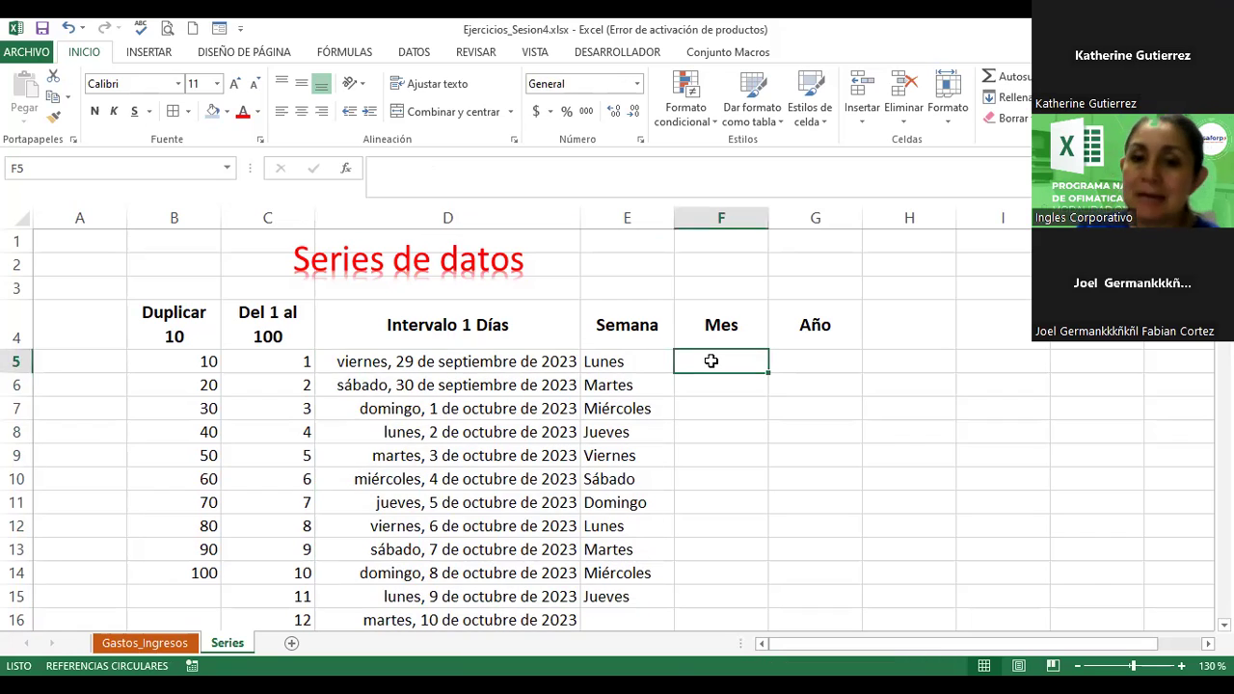
click(646, 358)
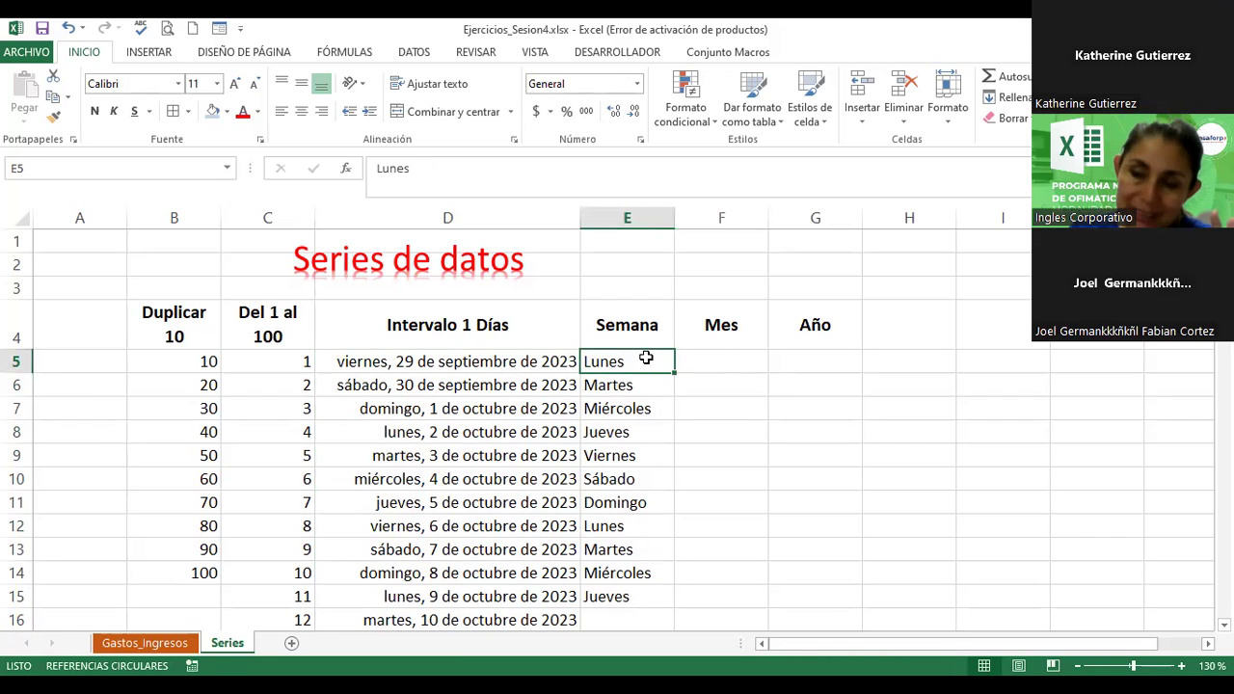
click(723, 358)
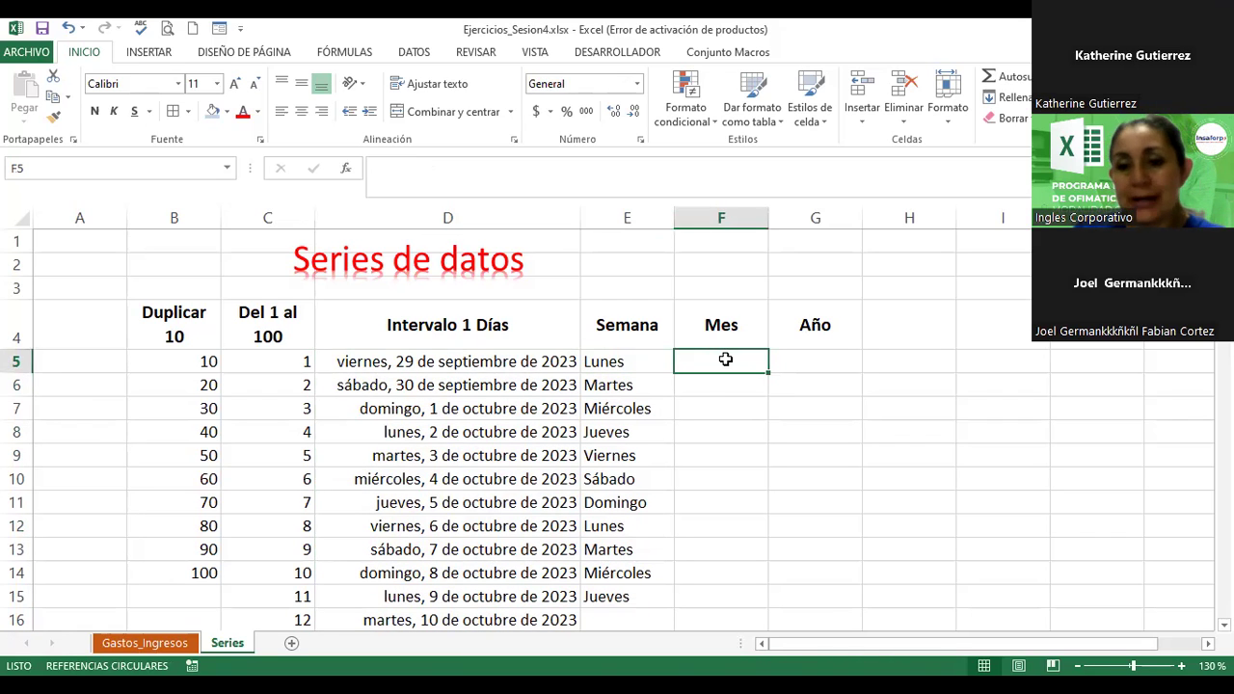
text(Enero)
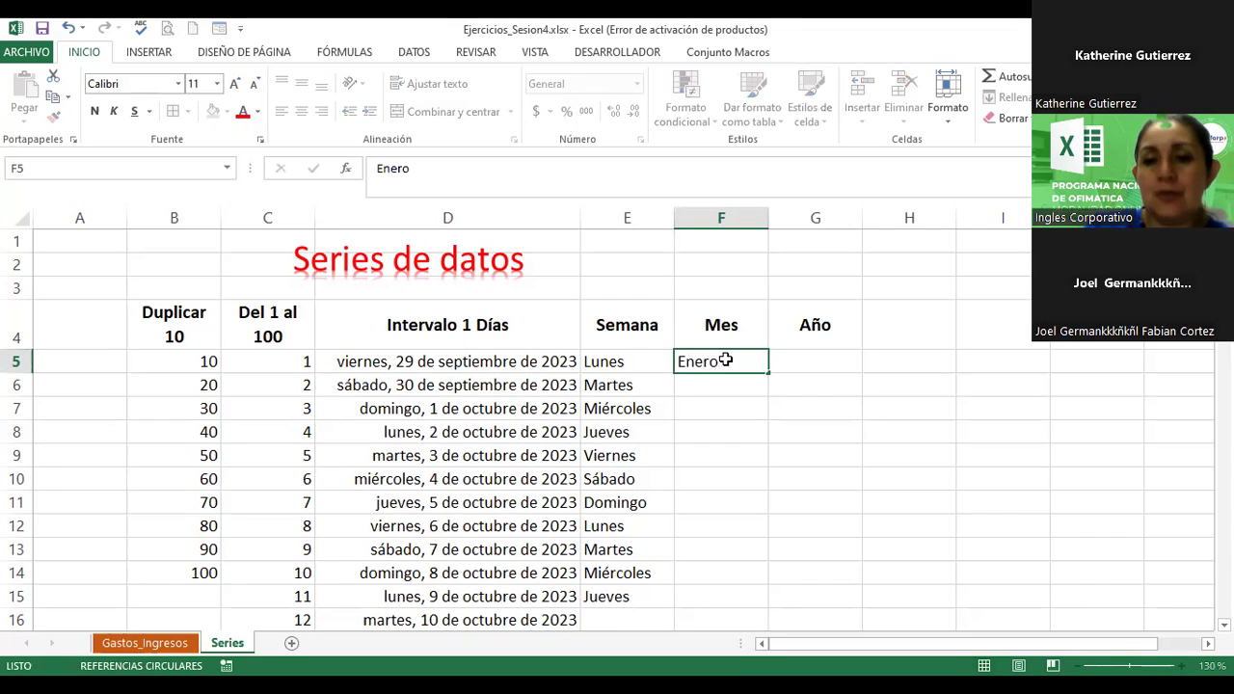
key(Return)
click(725, 360)
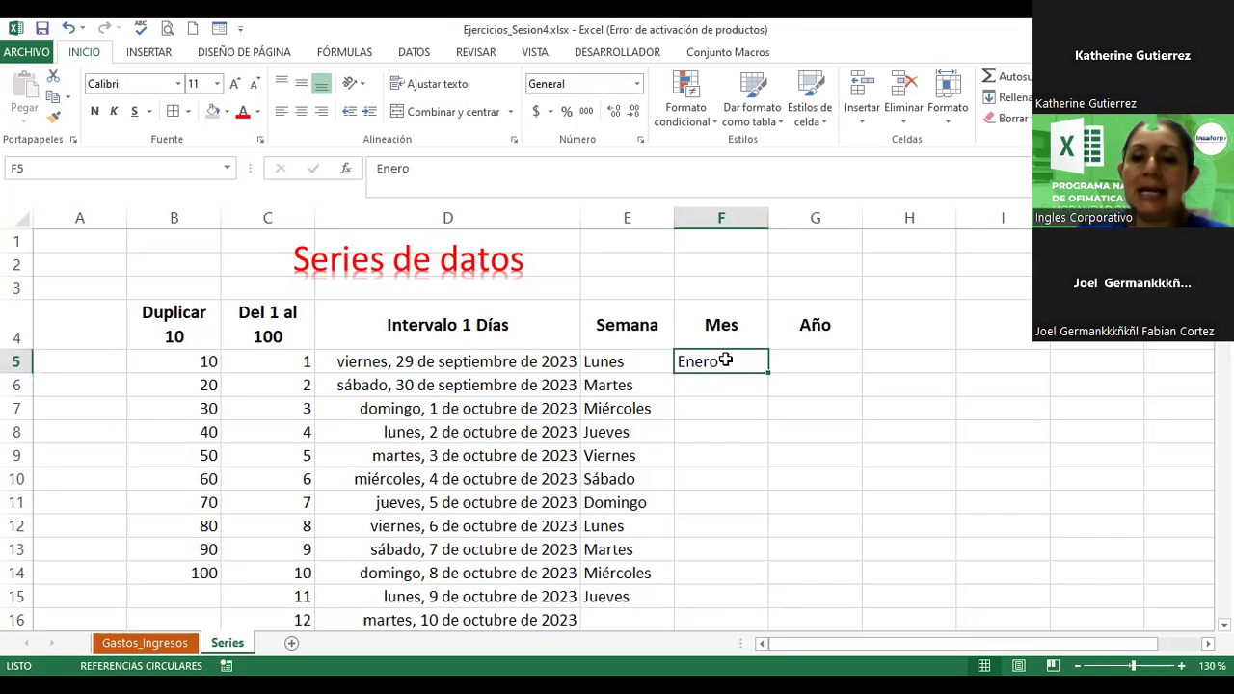
drag(770, 373, 767, 466)
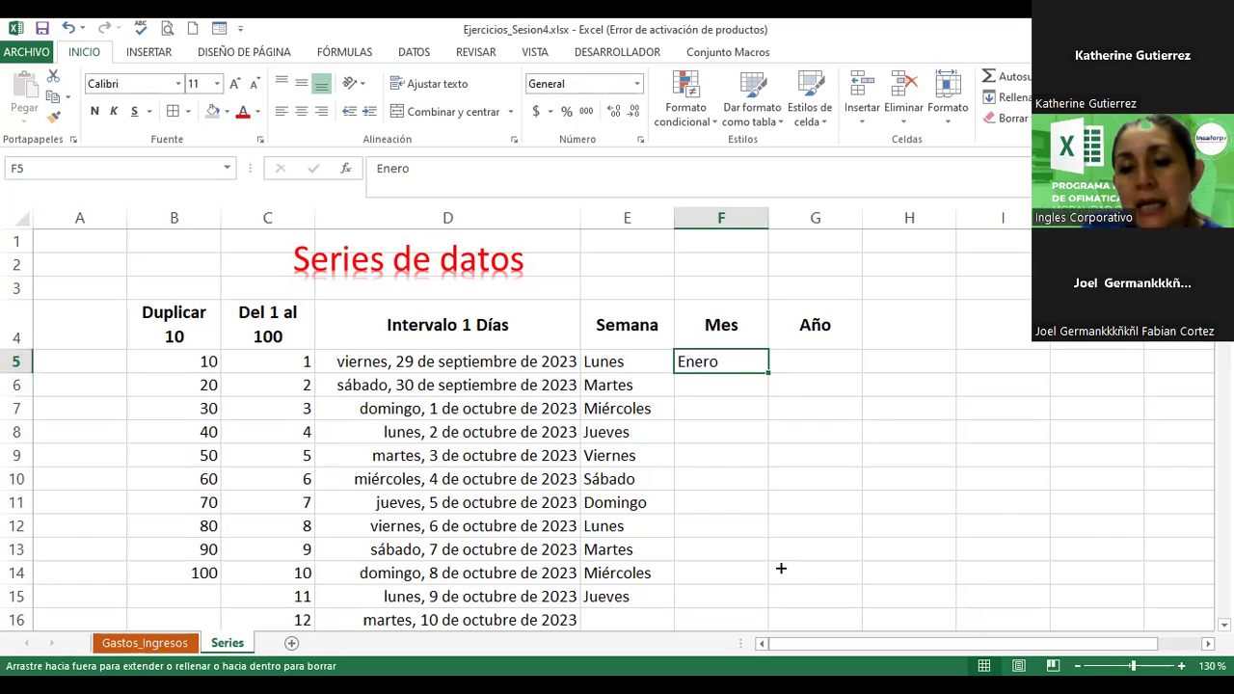
drag(781, 568, 783, 572)
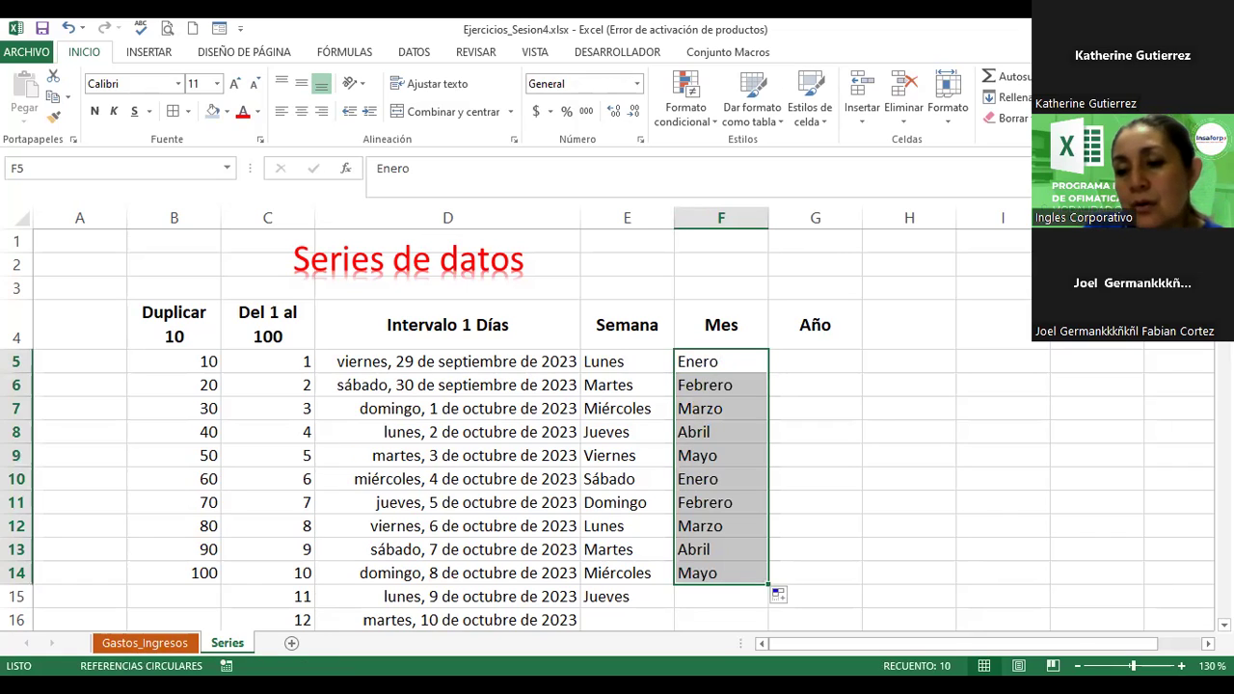
scroll(617, 429, down, 1)
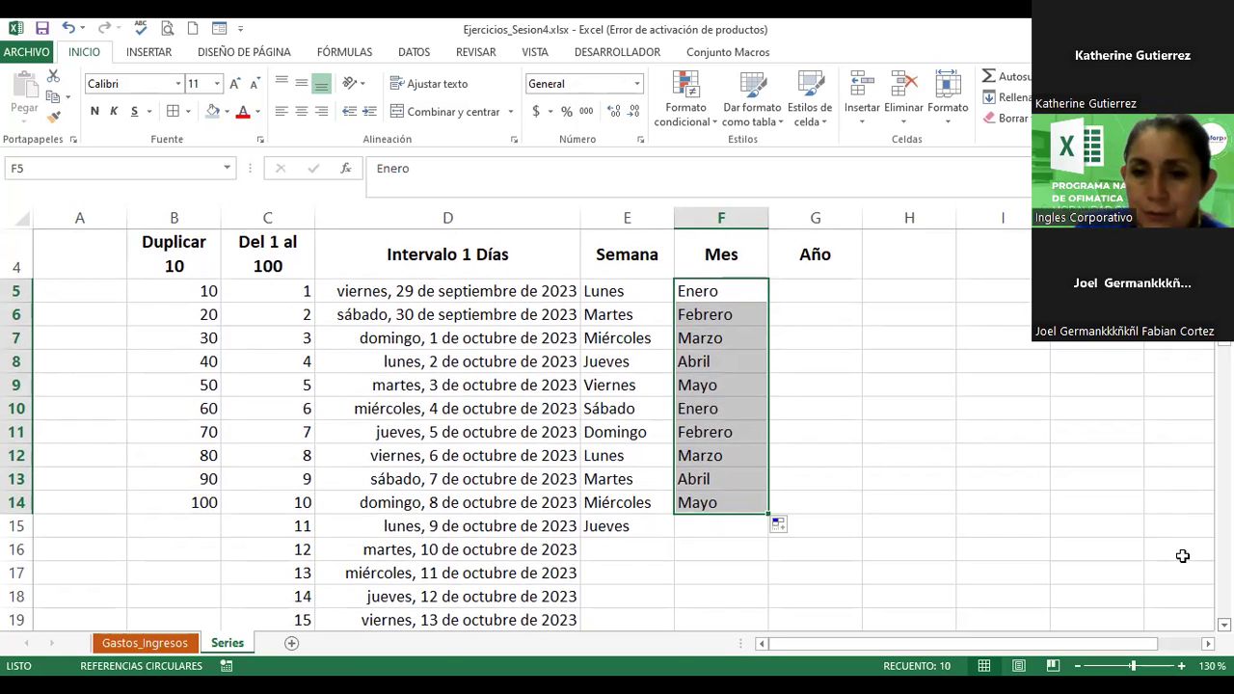
Step: Retype F5 as ENERO and autofill the capitalised months down to F16
click(702, 298)
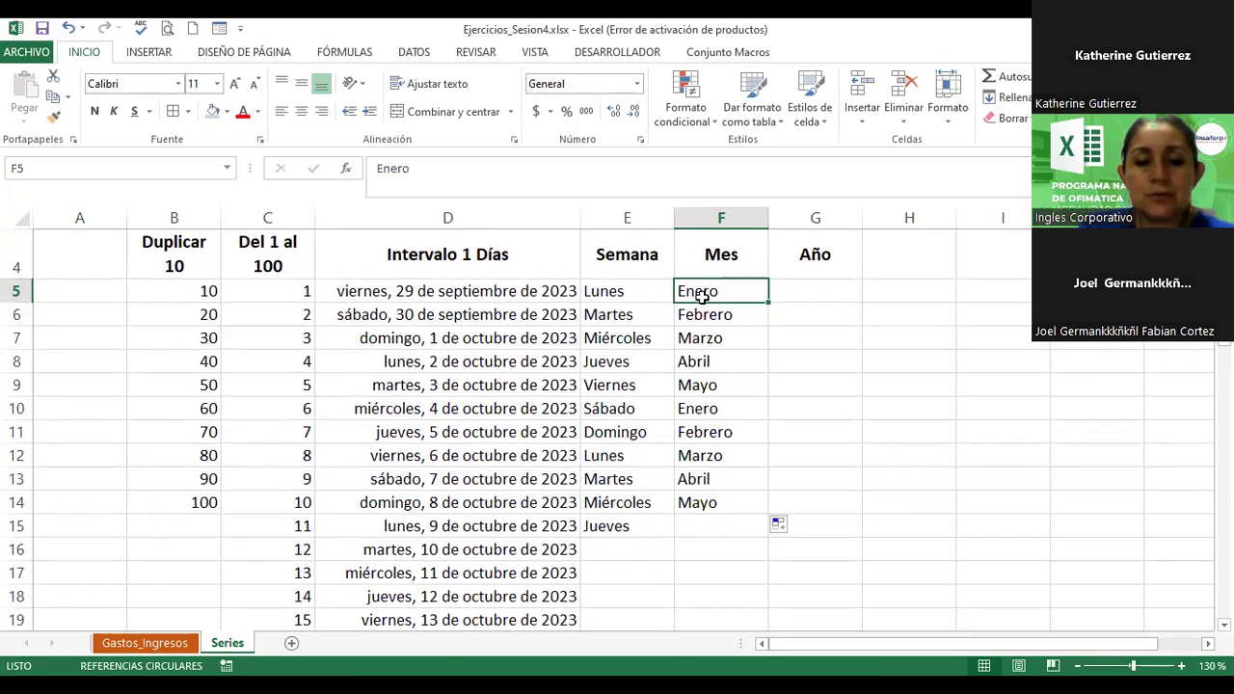
text(ENERO)
key(BackSpace)
text(RO)
key(Return)
click(704, 299)
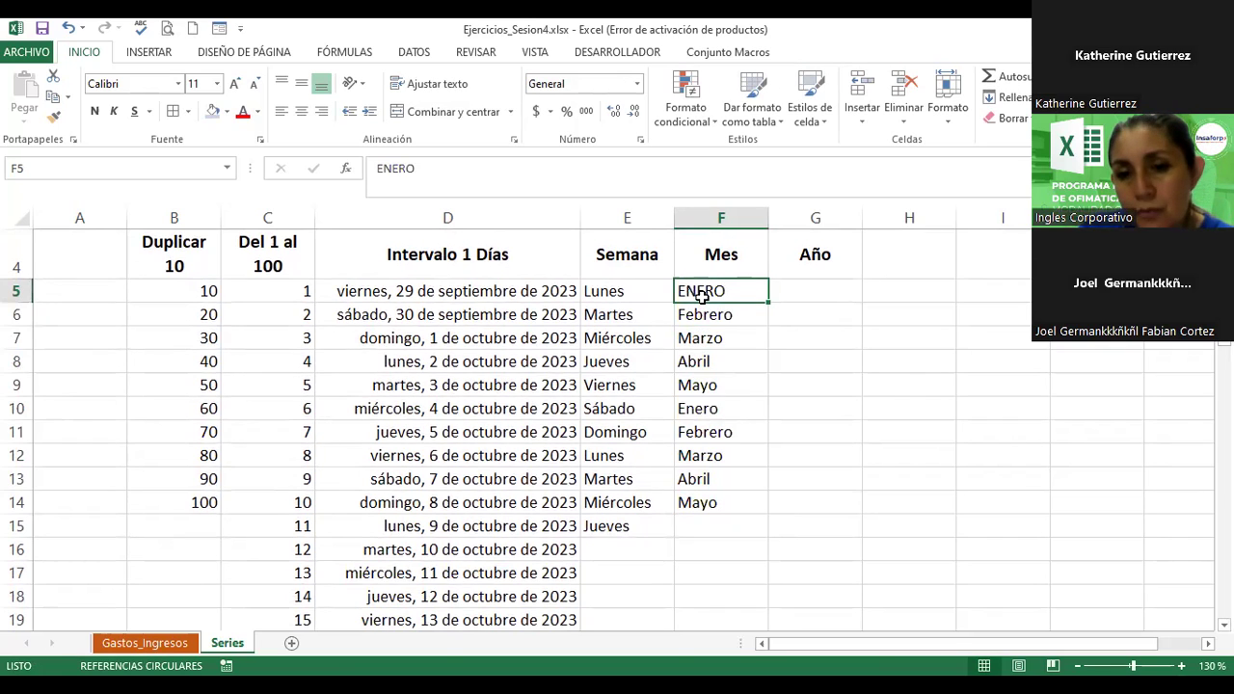
drag(767, 303, 797, 565)
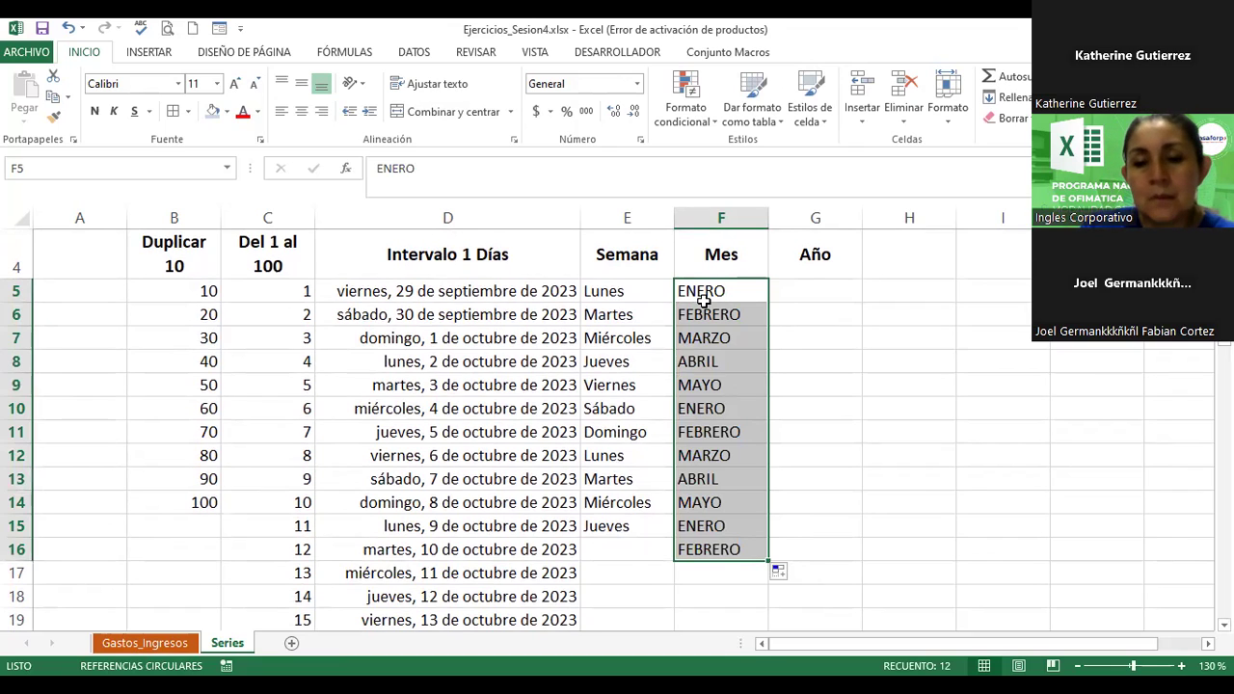
Step: Change F5 to read Ene
click(703, 300)
text(e)
key(BackSpace)
key(BackSpace)
text(Ene)
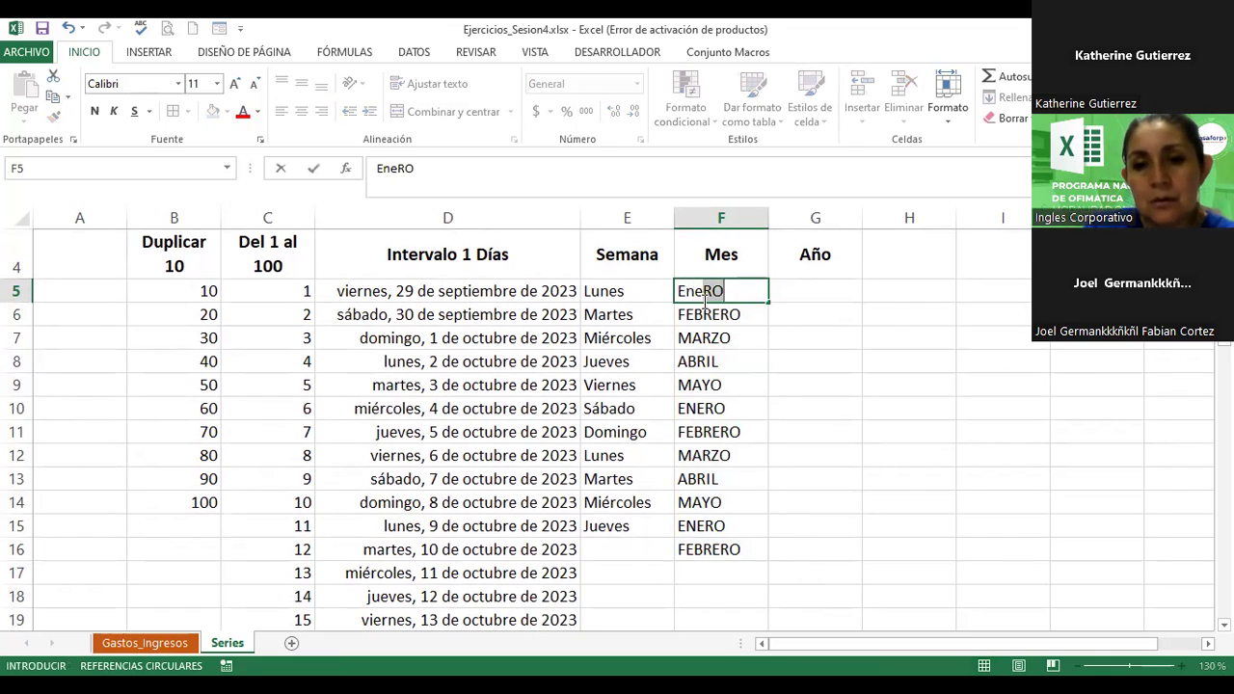
key(BackSpace)
key(Return)
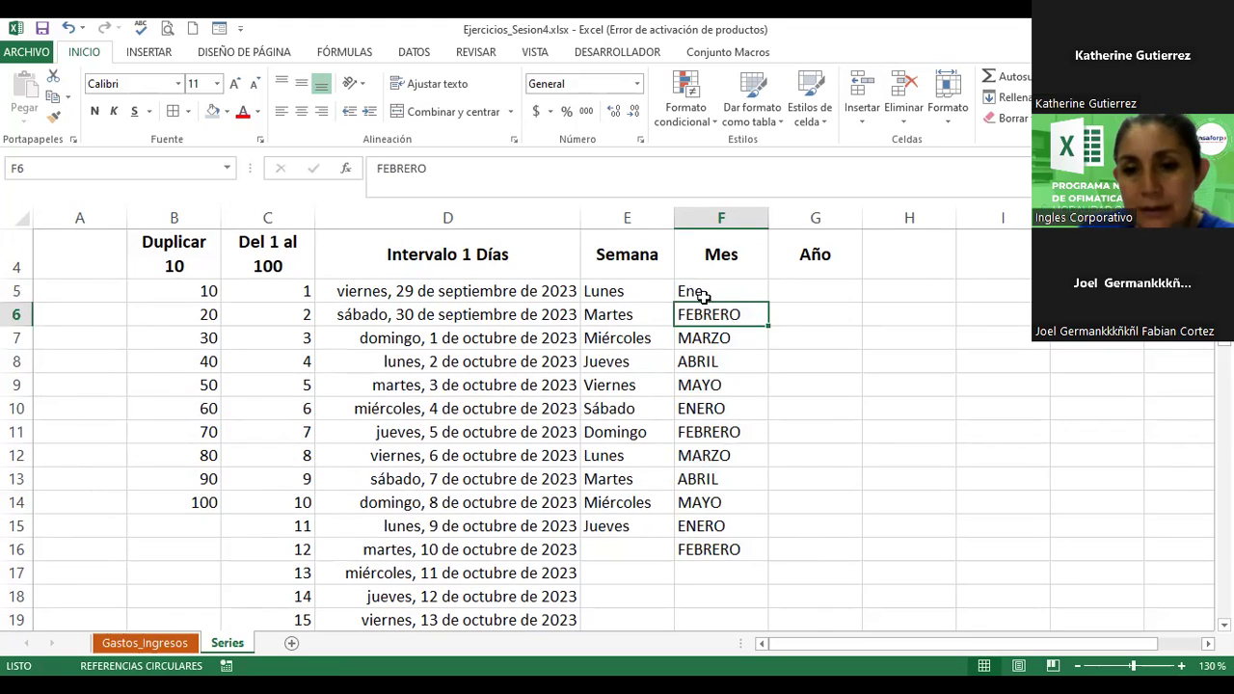
Step: Autofill abbreviated months from Ene in F5 down to F18: Feb. through Dic., then Ene. and Feb
click(718, 291)
drag(768, 303, 775, 597)
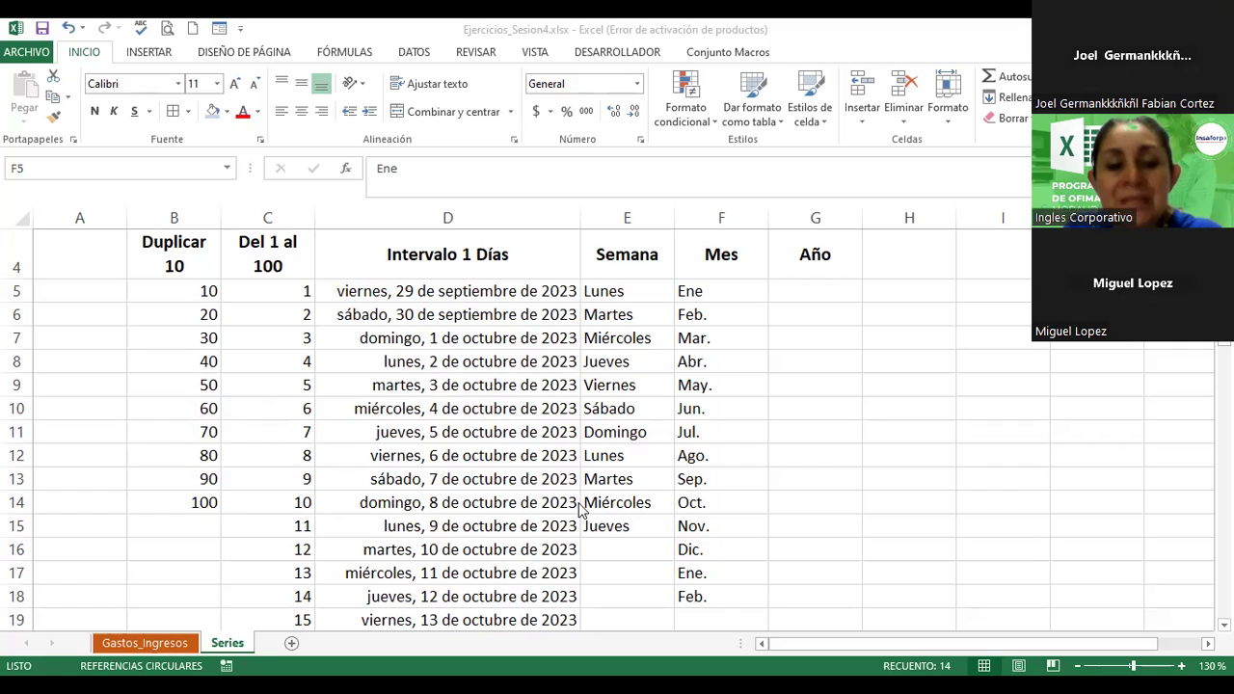
click(706, 299)
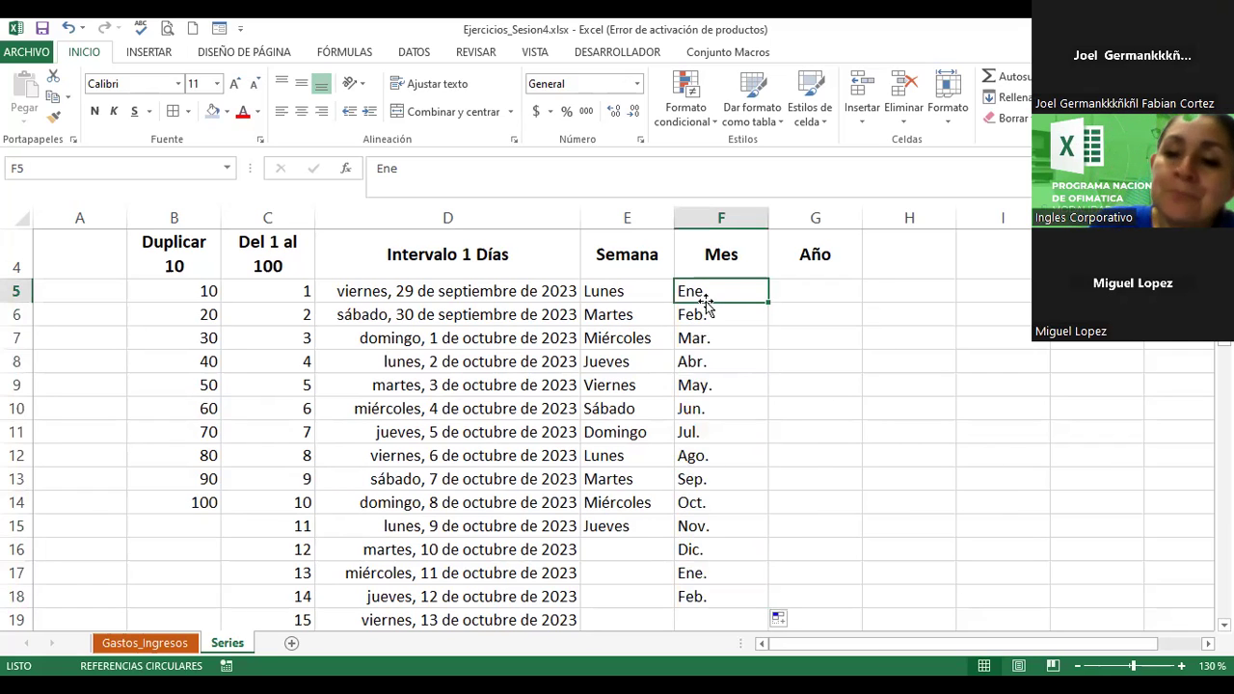
Step: Go to the ARCHIVO backstage Información page on the way to Excel's options
click(19, 52)
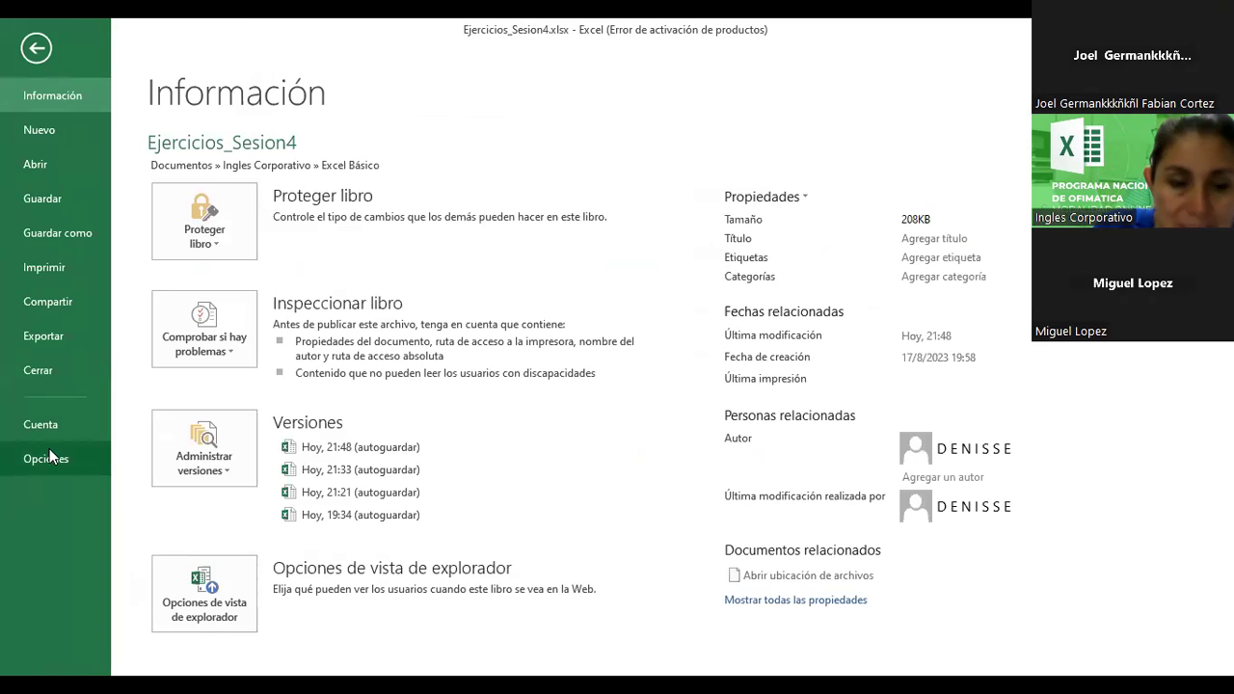
key(Escape)
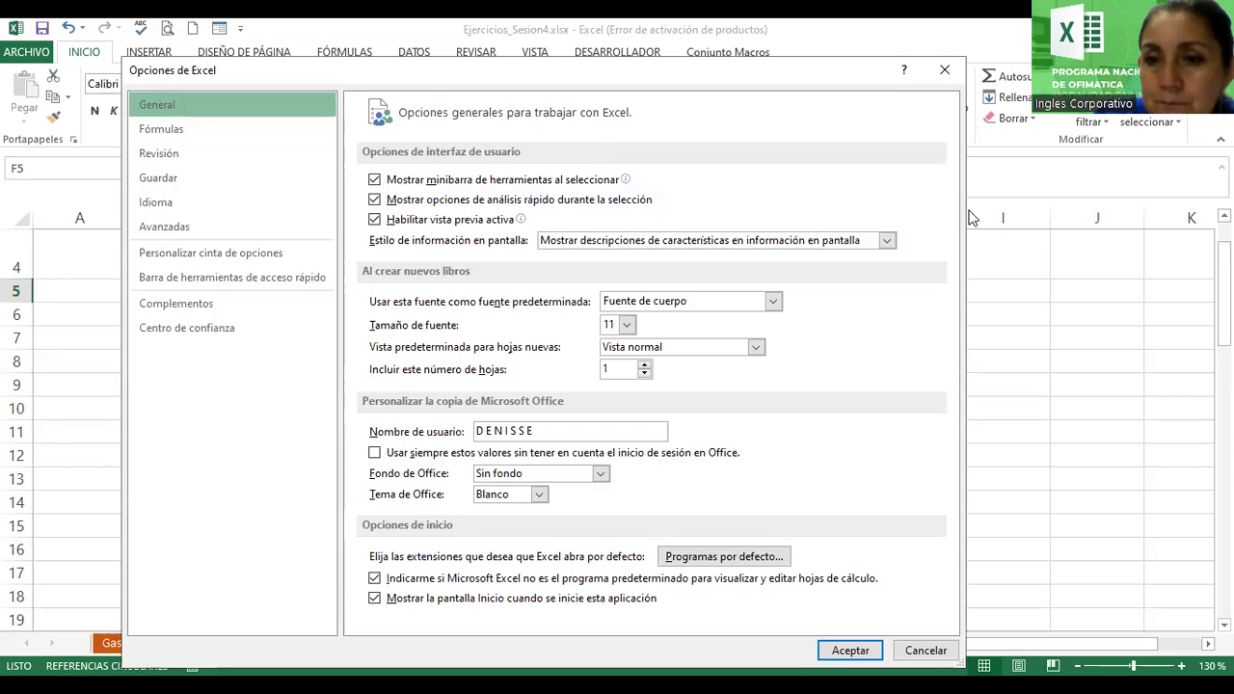
Step: Show the Avanzadas options scrolled to the General section, keeping Series as the display sheet
click(170, 232)
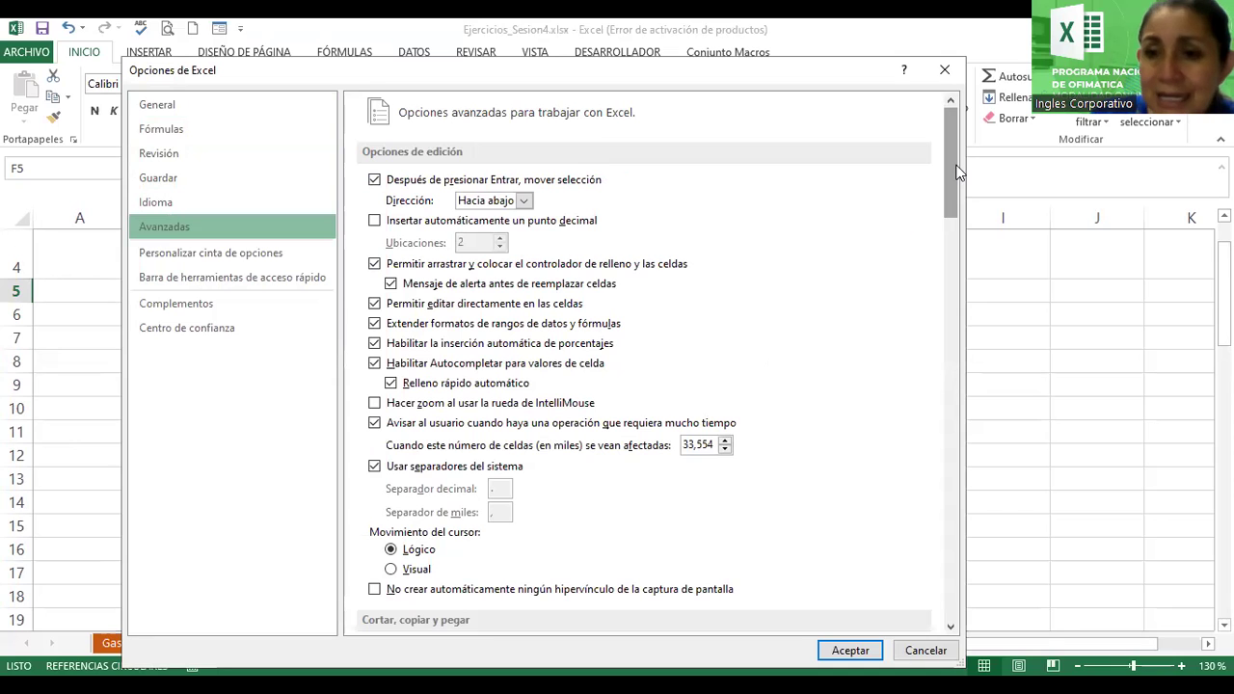
drag(946, 164, 993, 405)
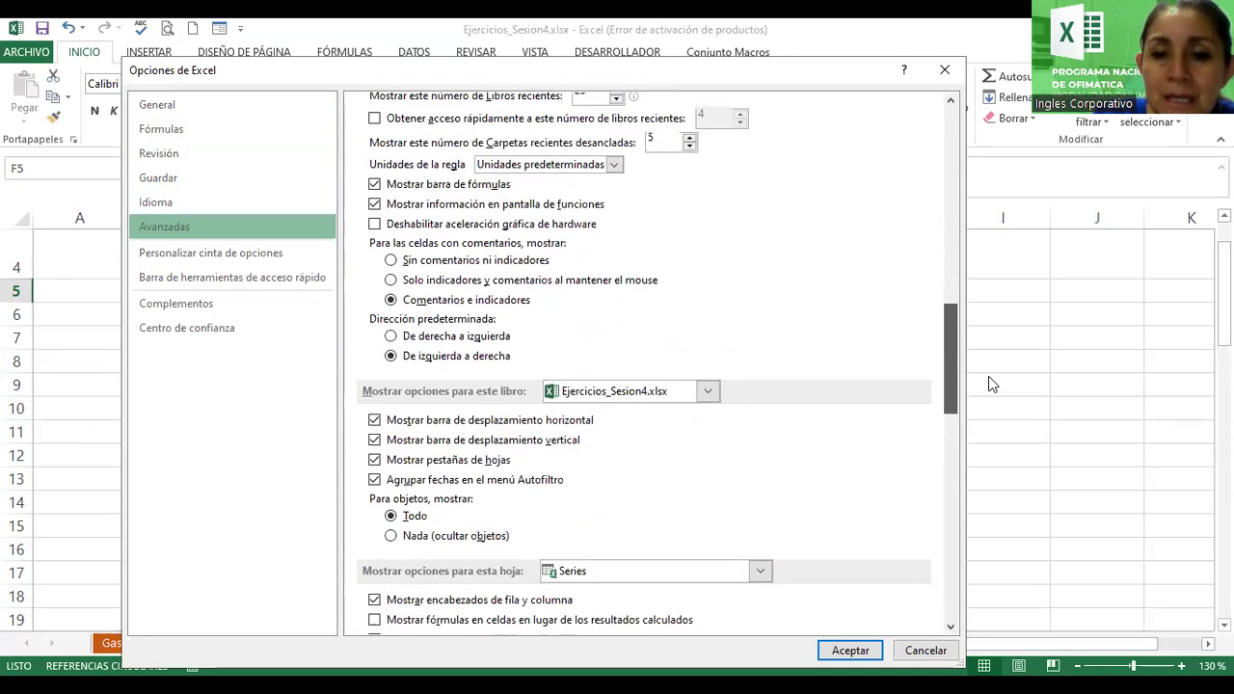
drag(993, 405, 1003, 446)
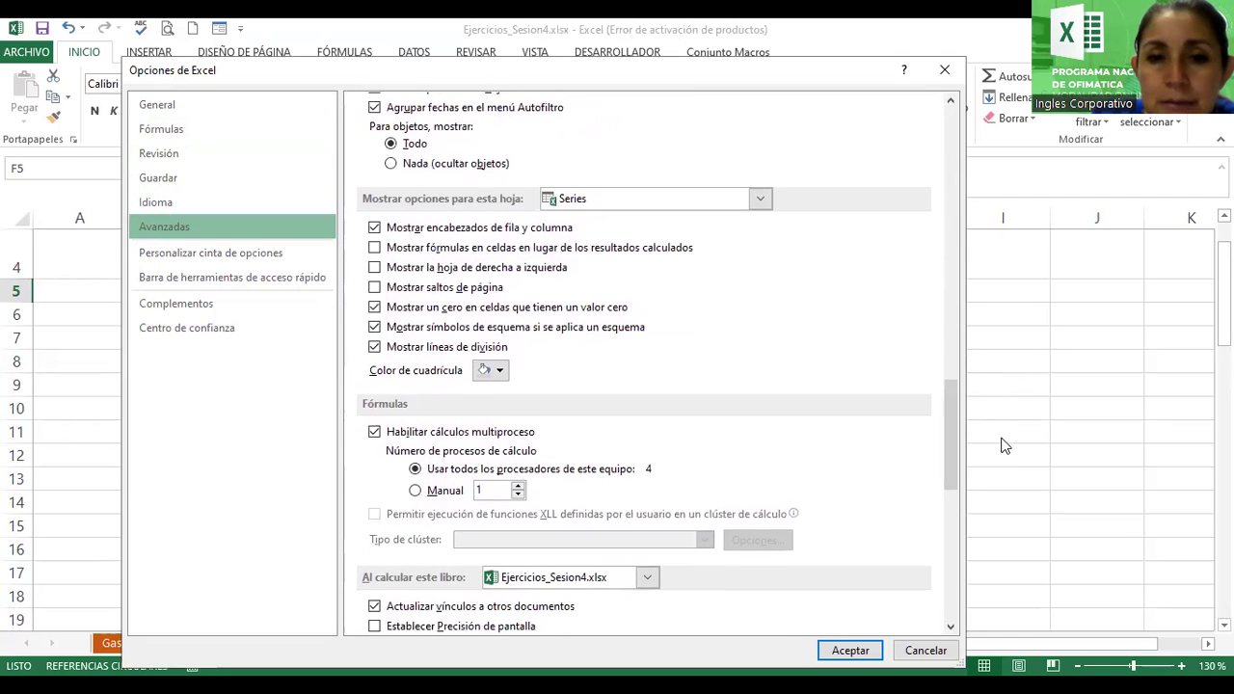
click(762, 201)
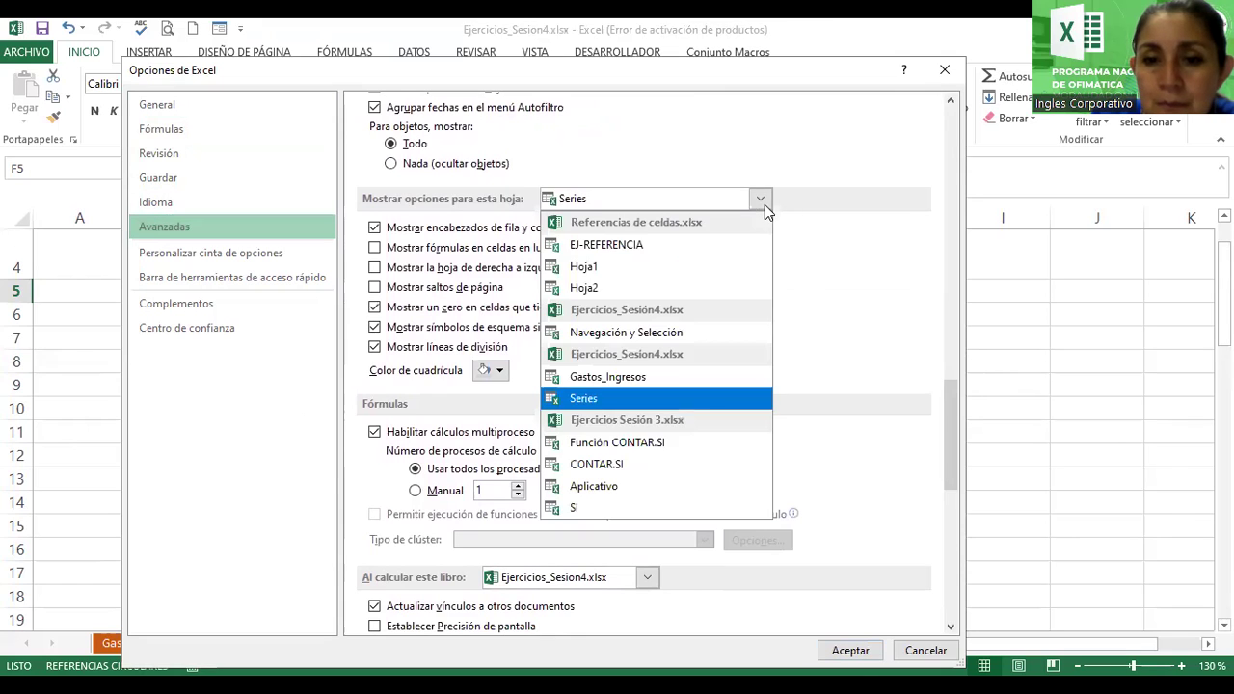
click(600, 395)
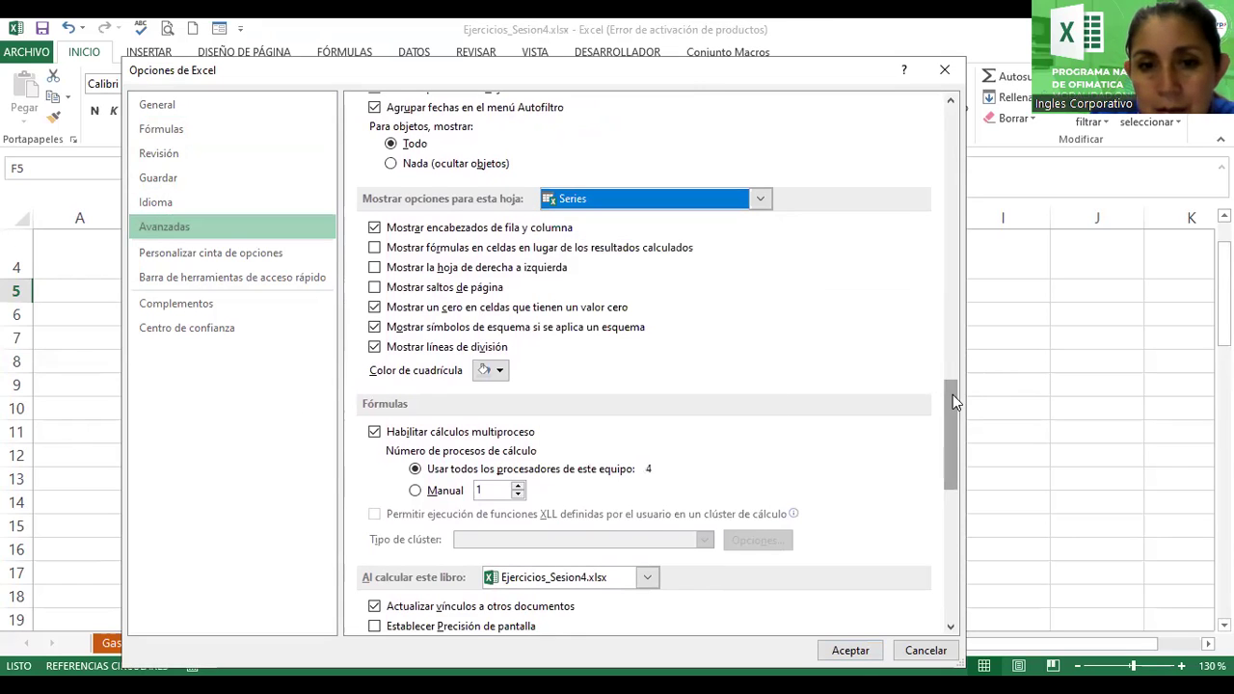
drag(952, 395, 960, 486)
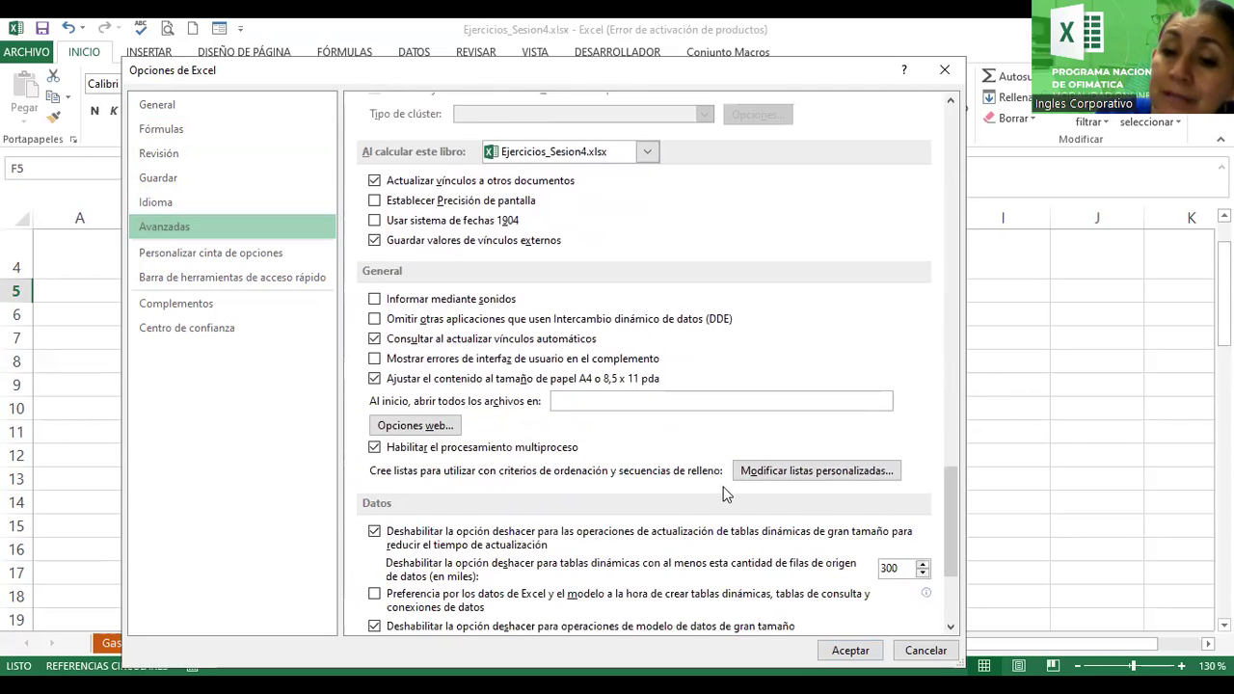
Step: Open the Listas personalizadas editor and select the Enero–Mayo custom list
click(789, 474)
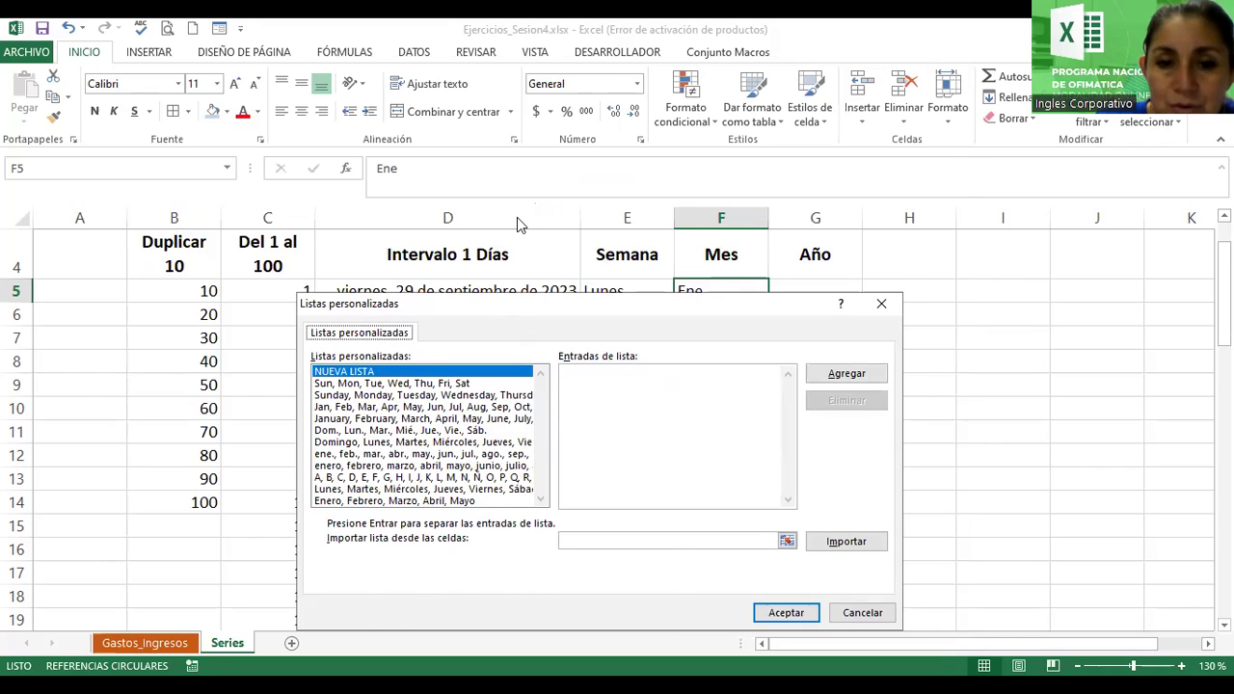
drag(517, 217, 517, 217)
click(482, 392)
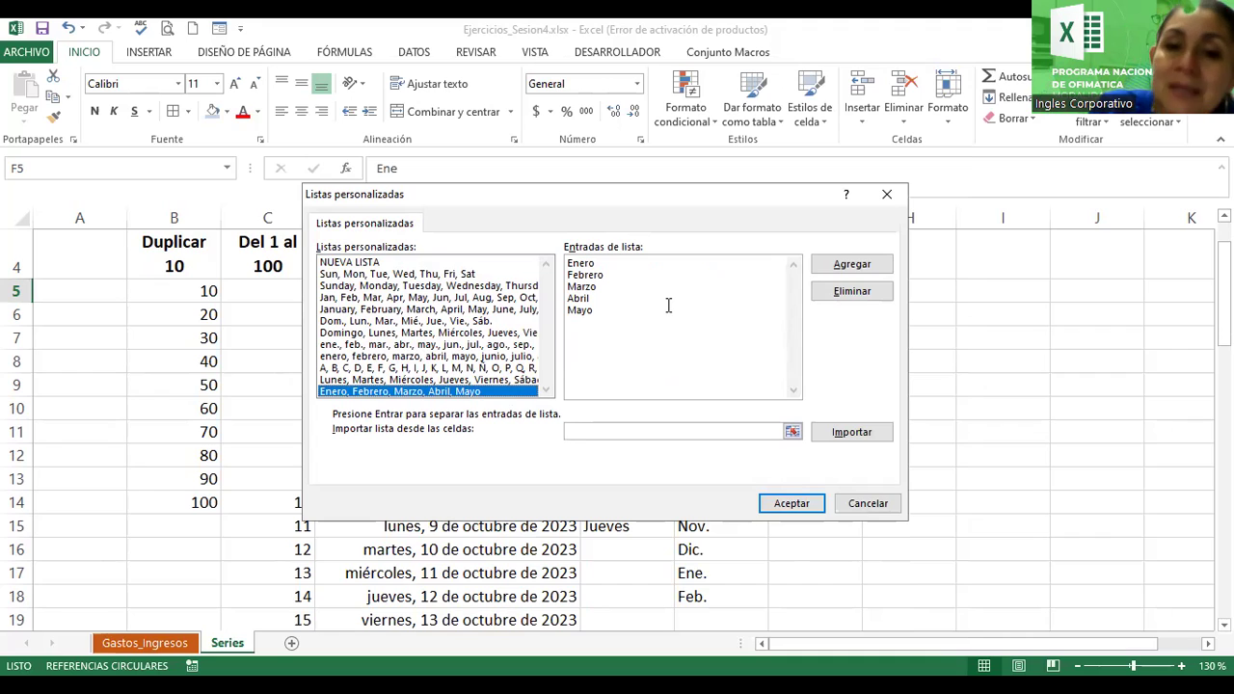
Step: Extend the list with Junio through Diciembre and save it with Aceptar
click(608, 316)
key(Return)
text(Junio)
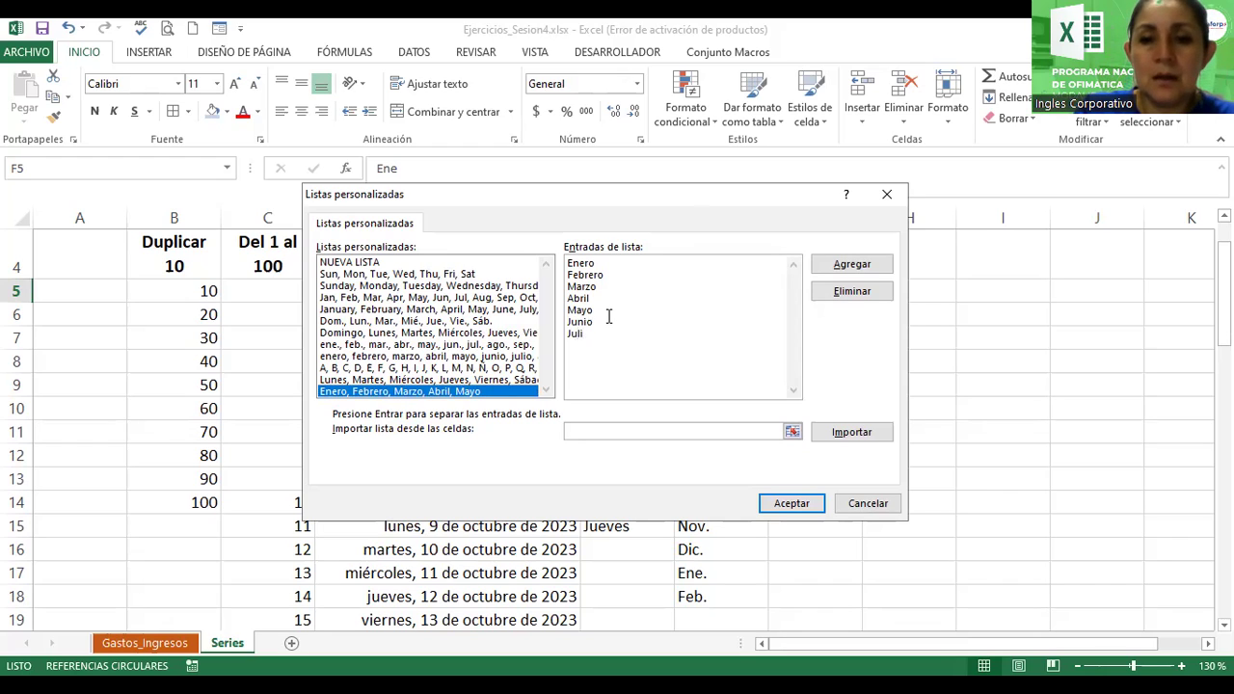
text(Agosto)
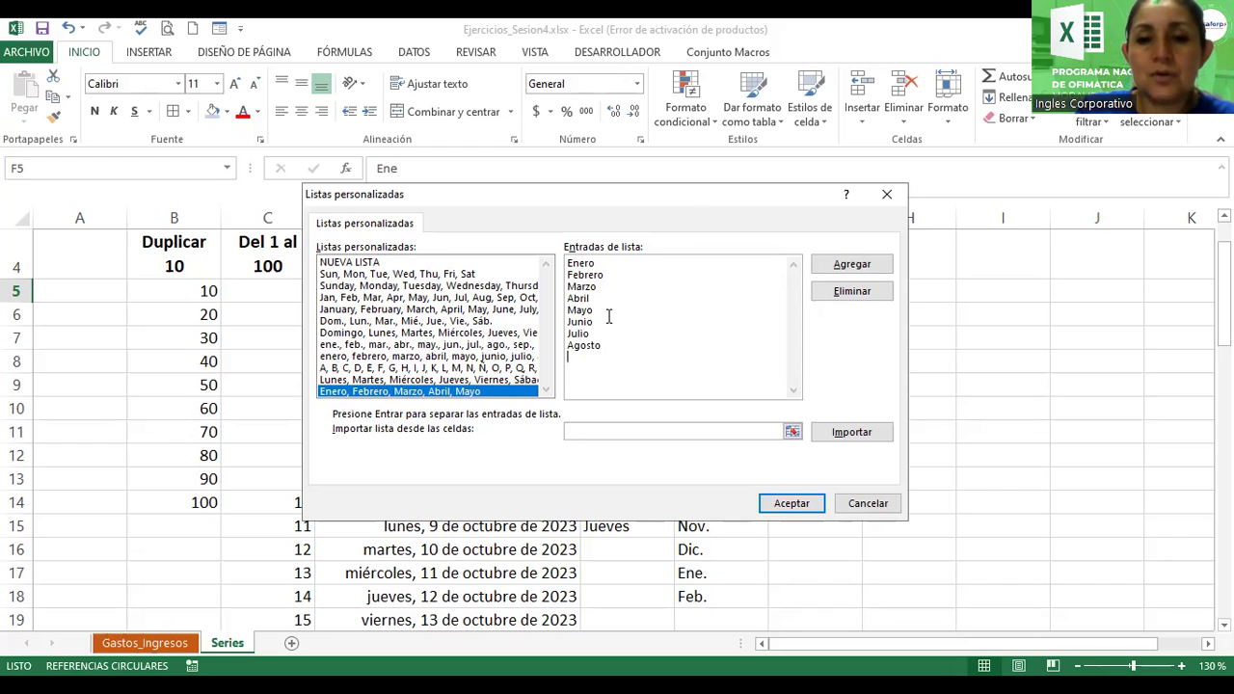
text(re)
text(ctub)
key(Return)
text(Novie)
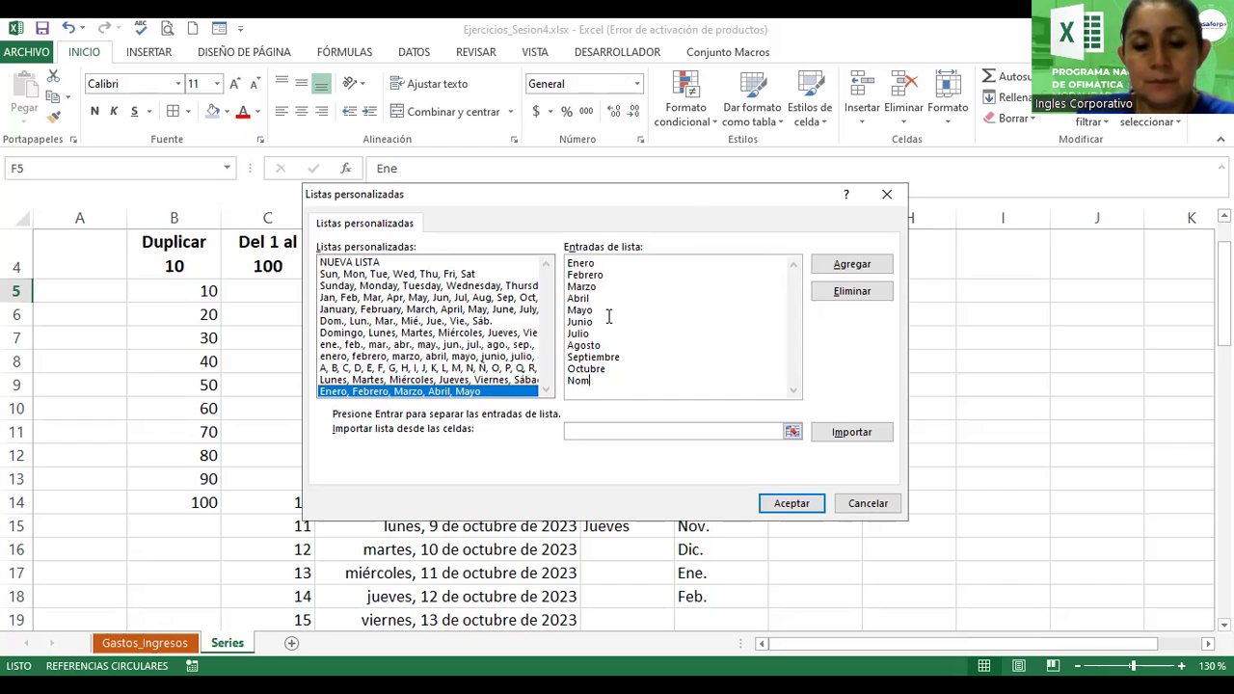
text(mbre)
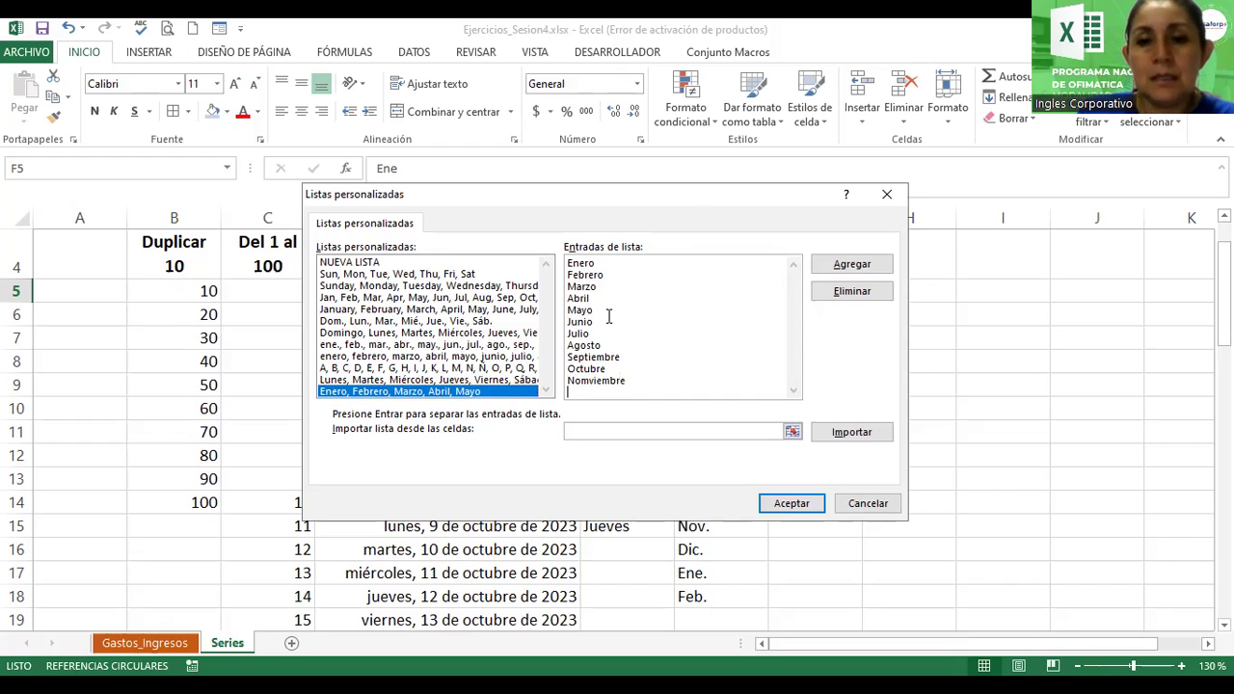
text( Di)
click(586, 381)
key(BackSpace)
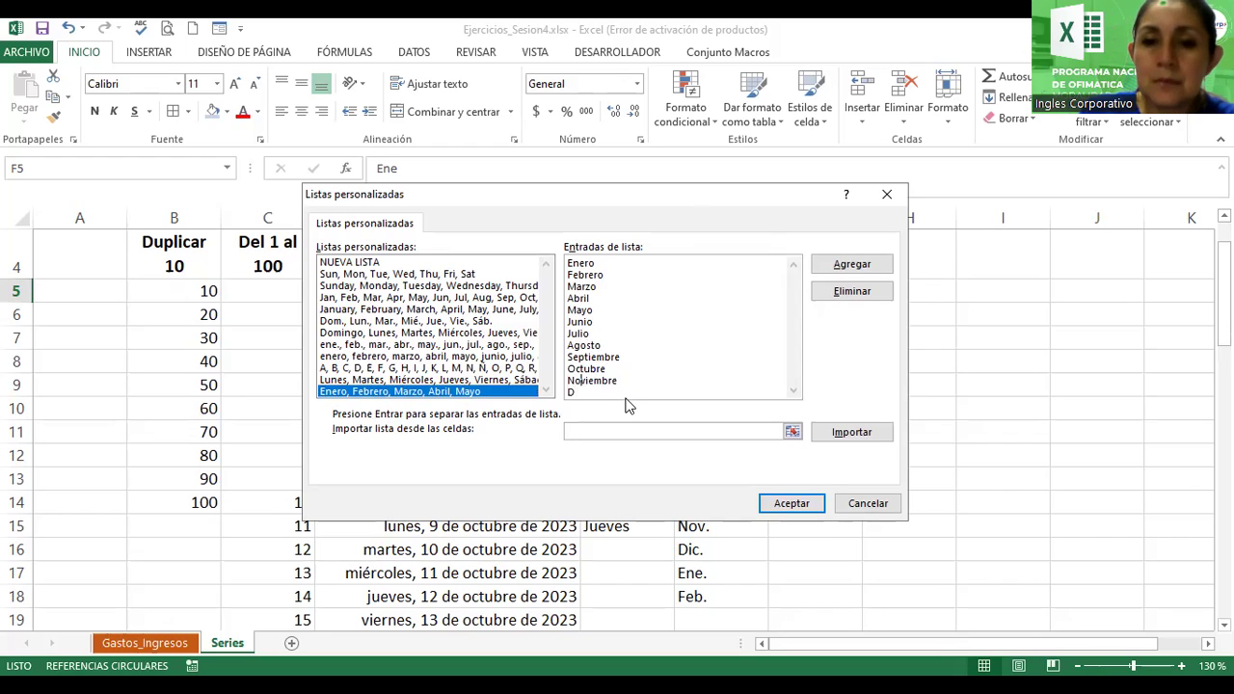
click(608, 390)
text(iciembre)
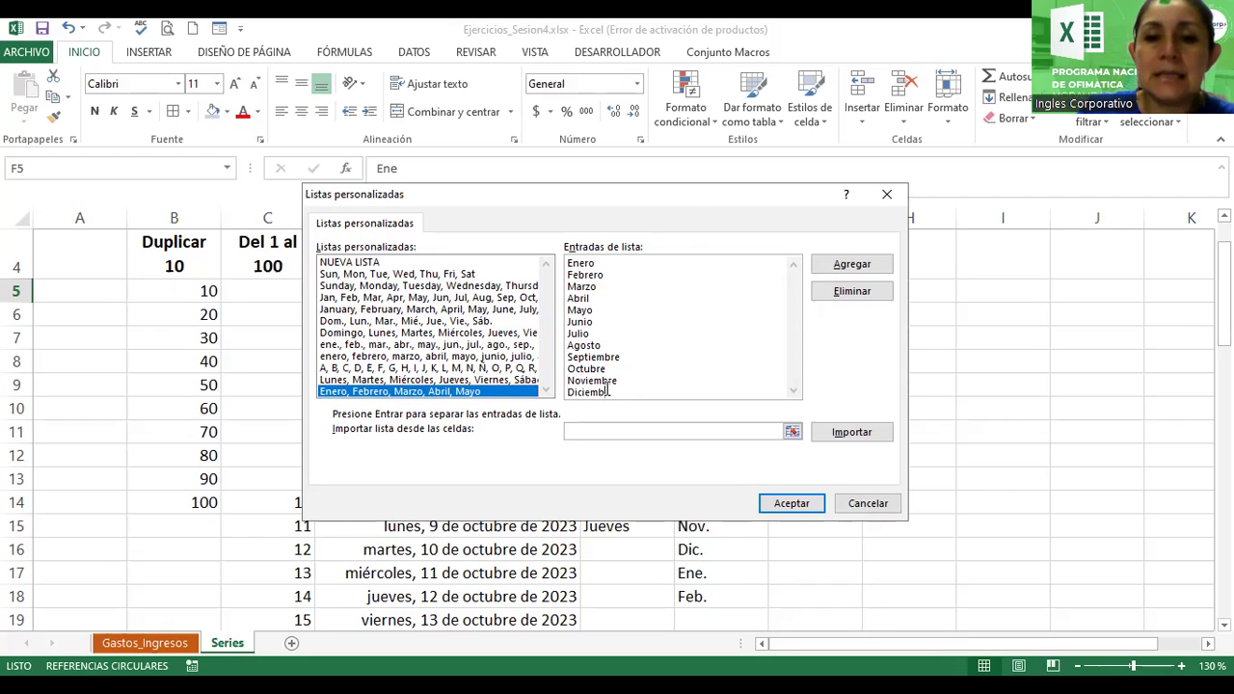
click(668, 333)
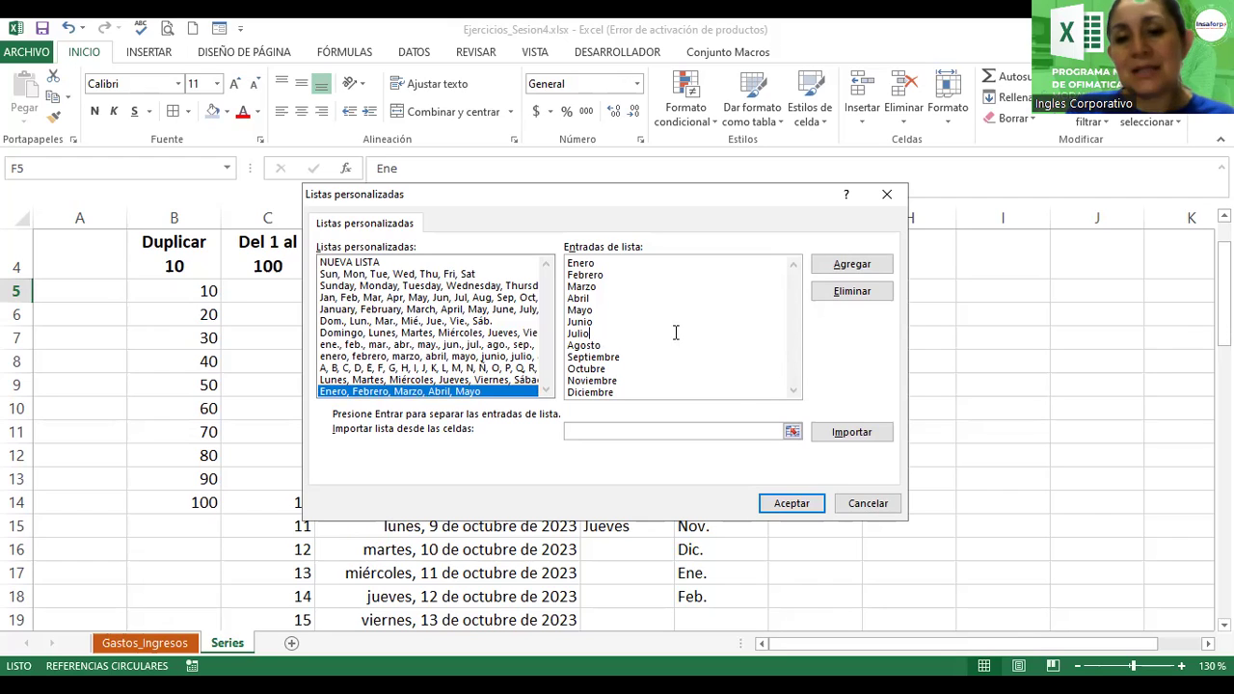
click(804, 505)
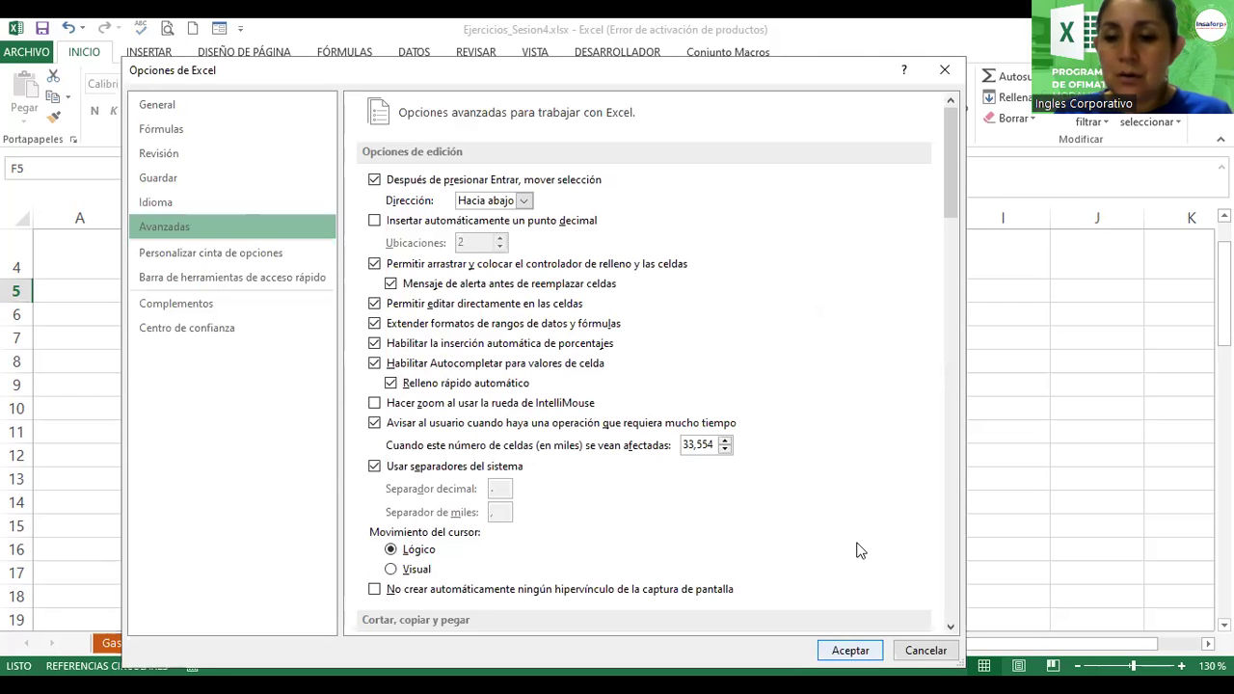
Step: Close Excel Options and change F5 from Ene to Enero
key(Return)
double_click(708, 291)
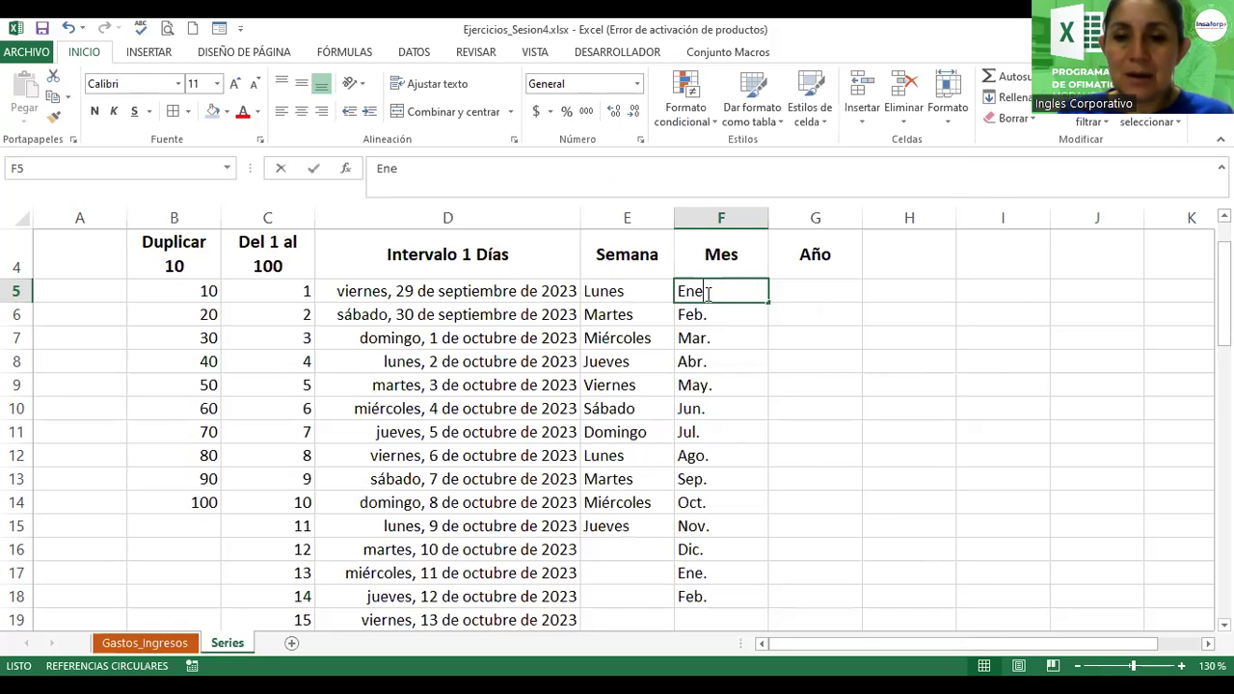
text(ro)
key(Return)
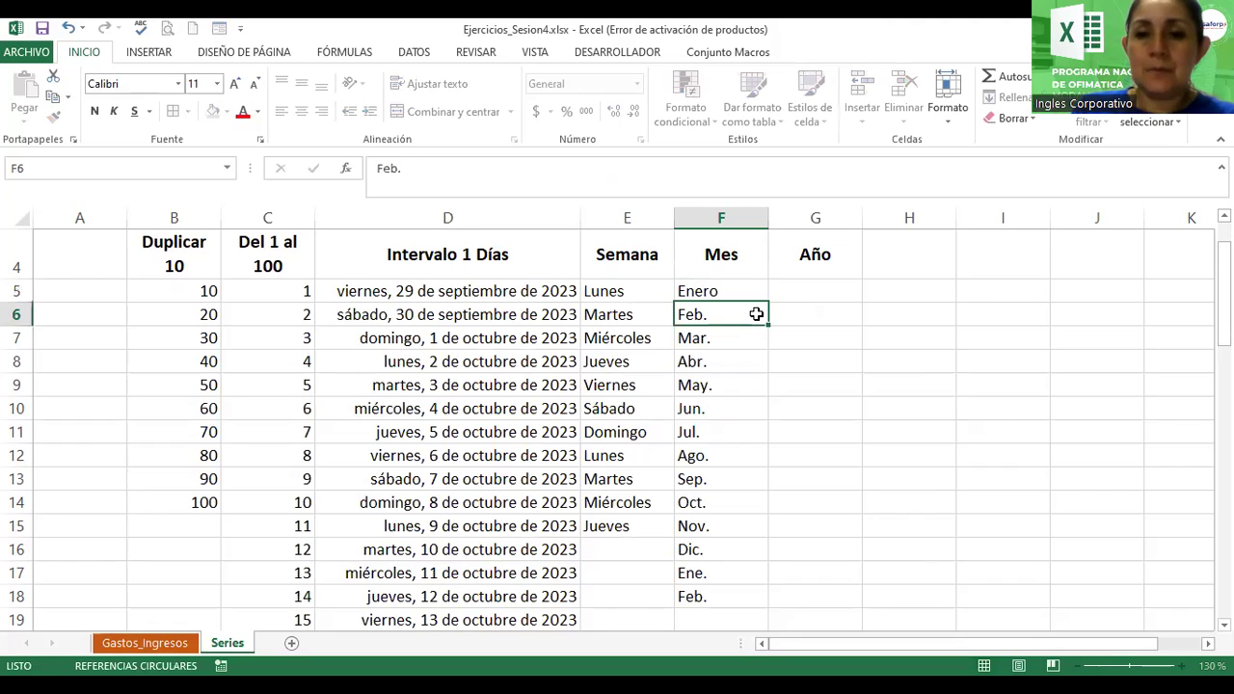
Step: Autofill full month names from F5 down to F20: Enero–Diciembre, then Enero–Abril
click(752, 291)
mouse_move(765, 300)
mouse_down()
mouse_move(786, 572)
mouse_move(786, 554)
mouse_up()
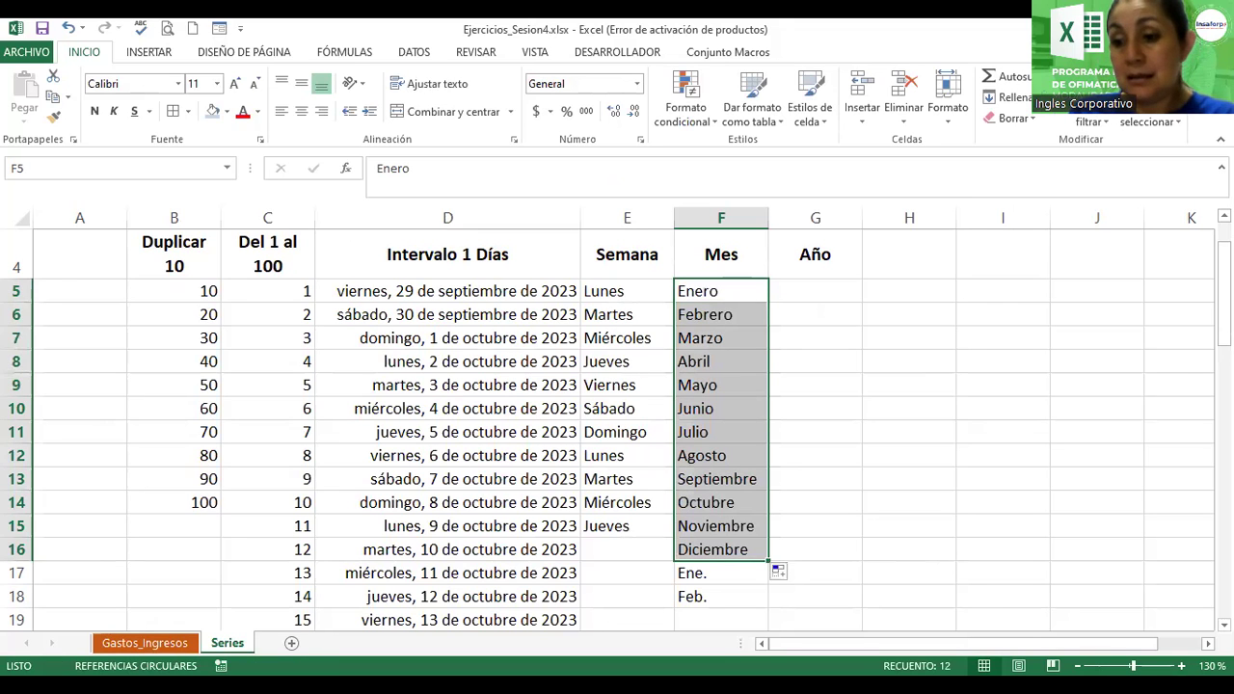
scroll(768, 488, down, 1)
scroll(768, 488, down, 1)
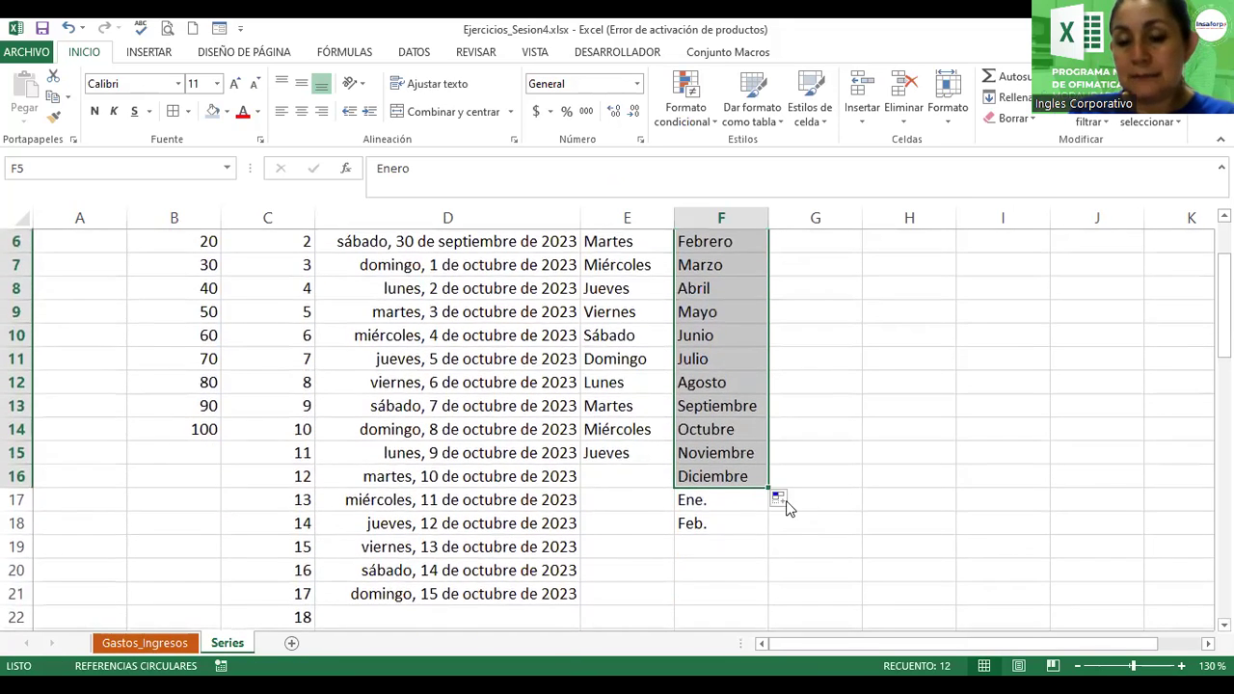
drag(769, 487, 779, 584)
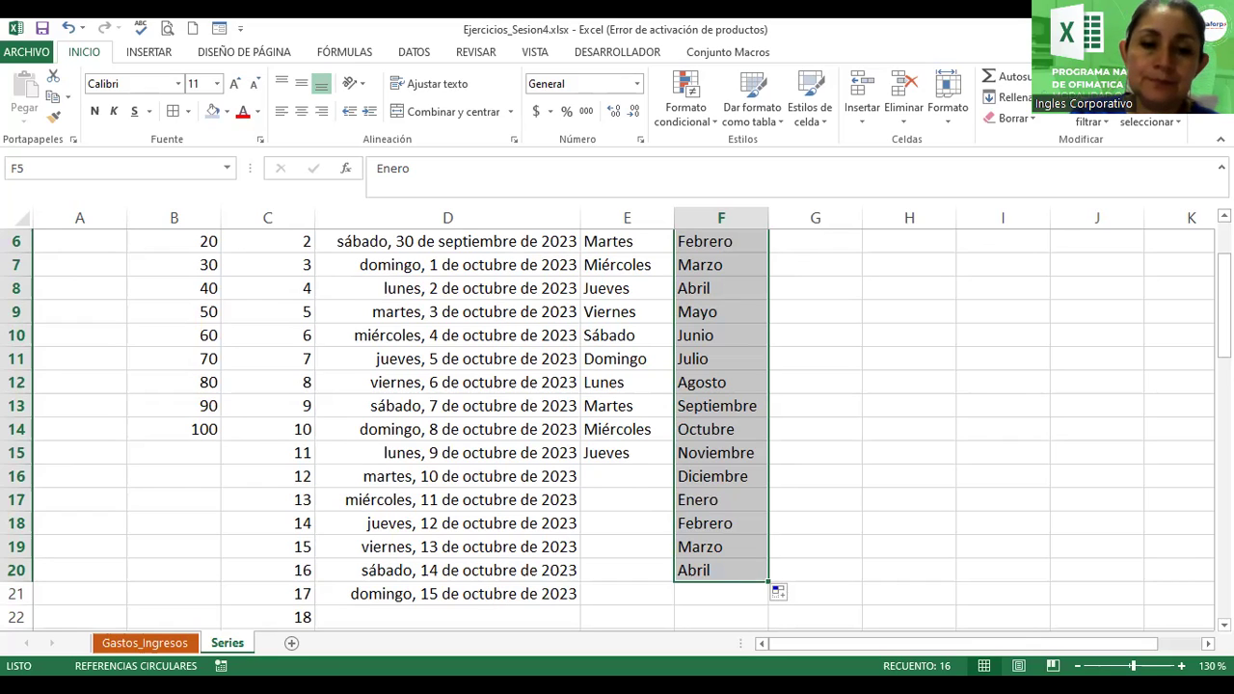
key(alt+Tab)
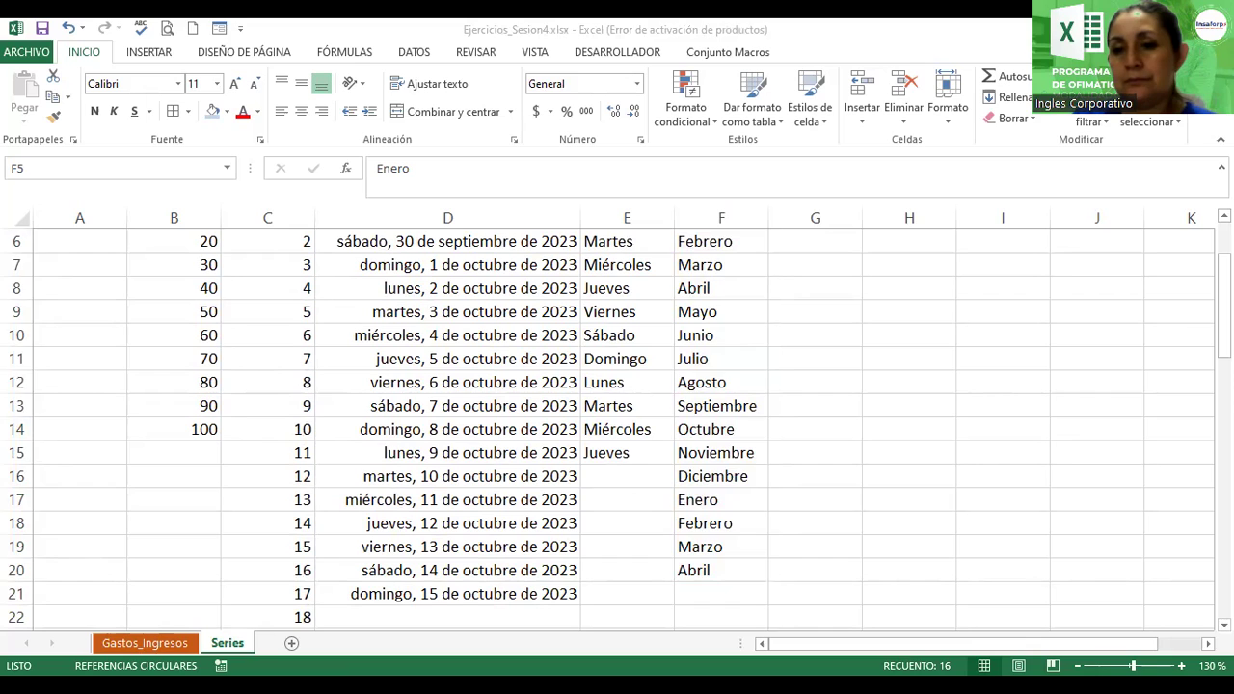
scroll(617, 424, up, 2)
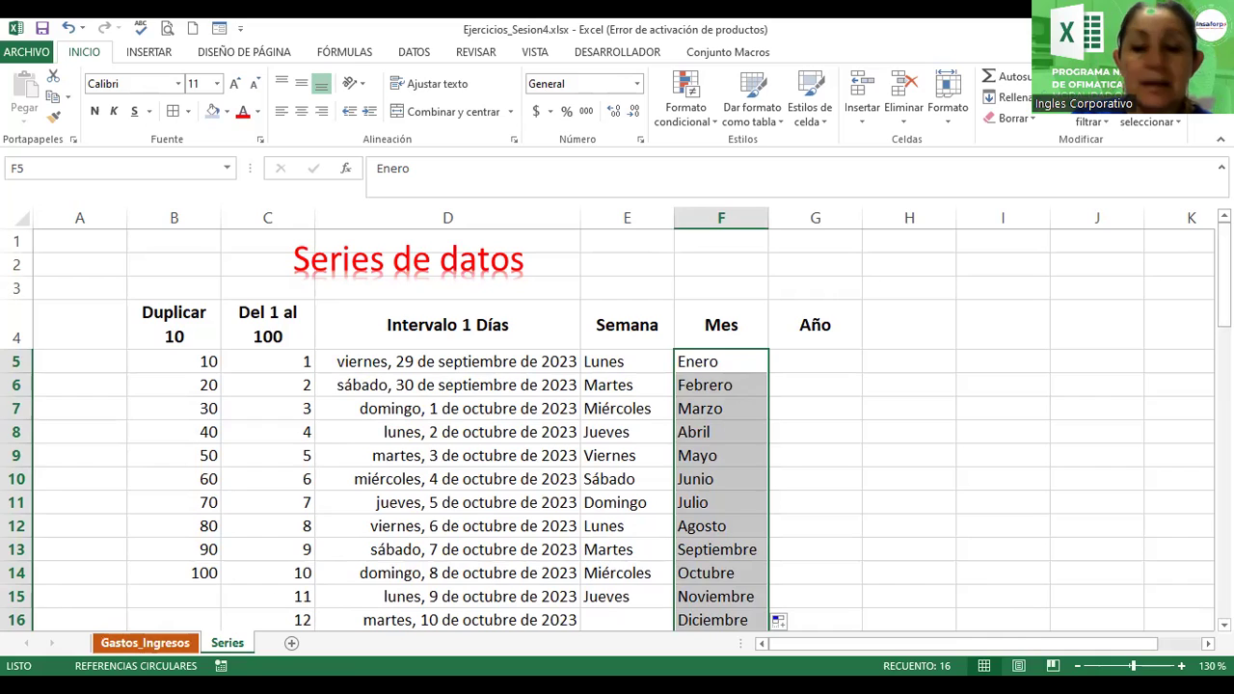
Step: Enter 2002 in G5 and fill it down to G18 as a series ending at 2015
click(820, 358)
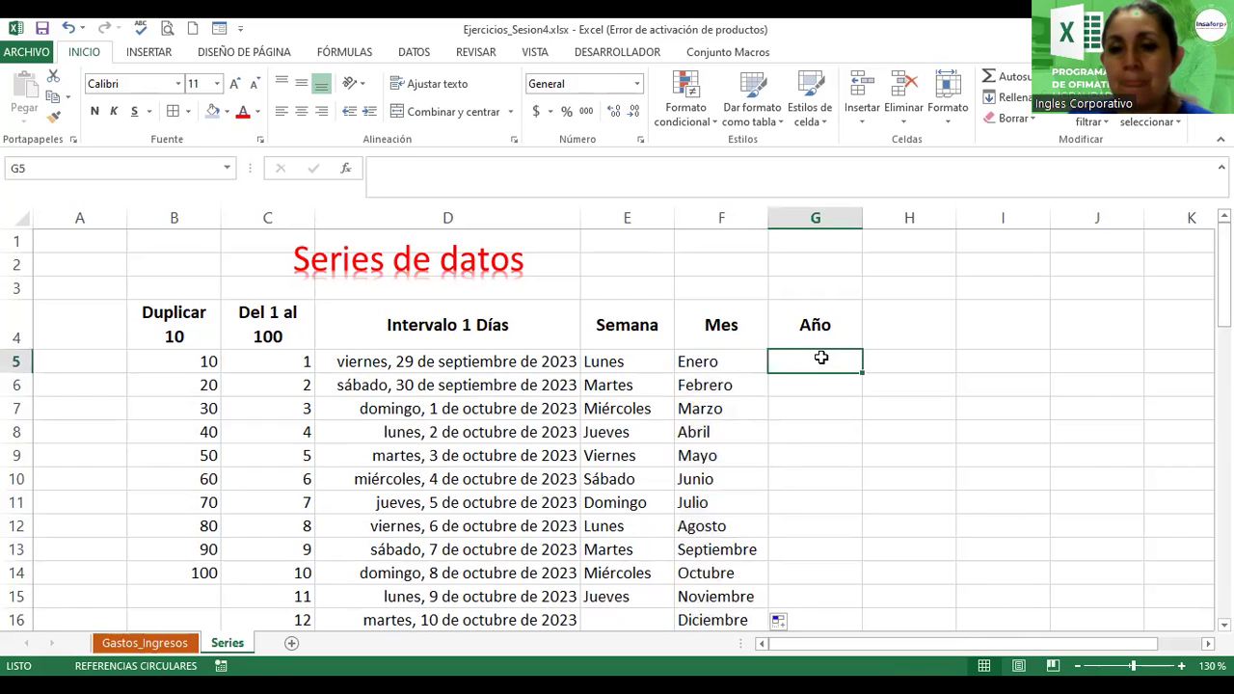
text(200)
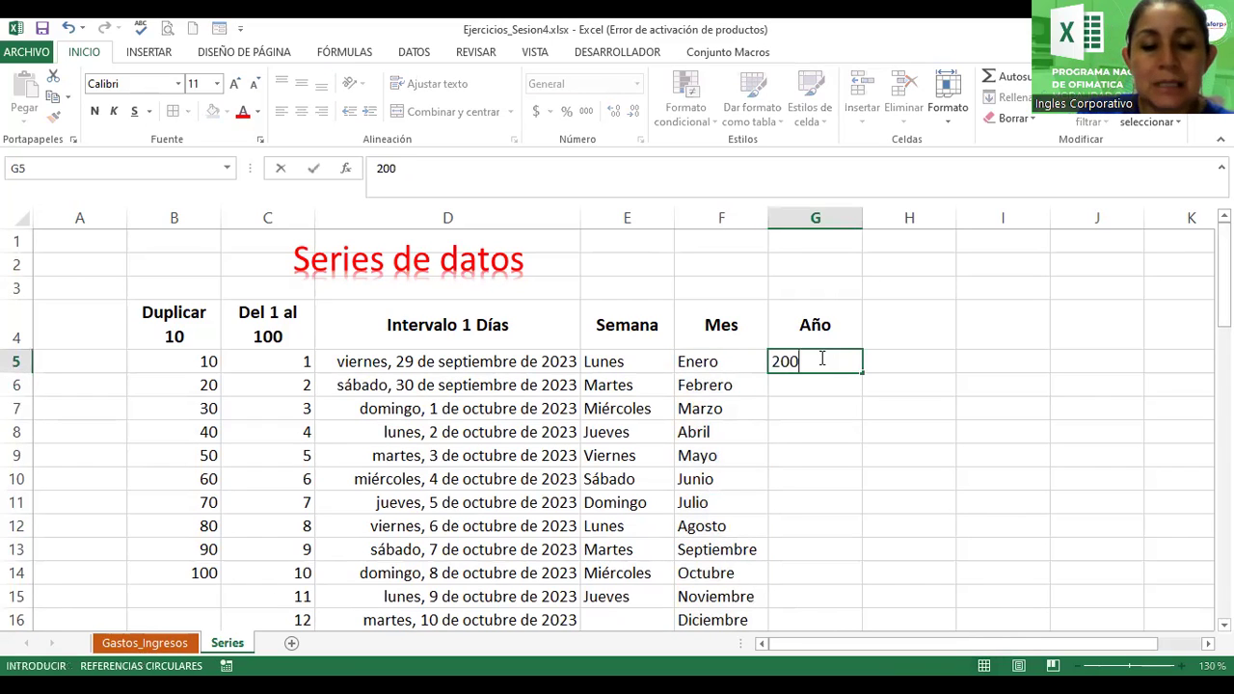
text(2)
key(Return)
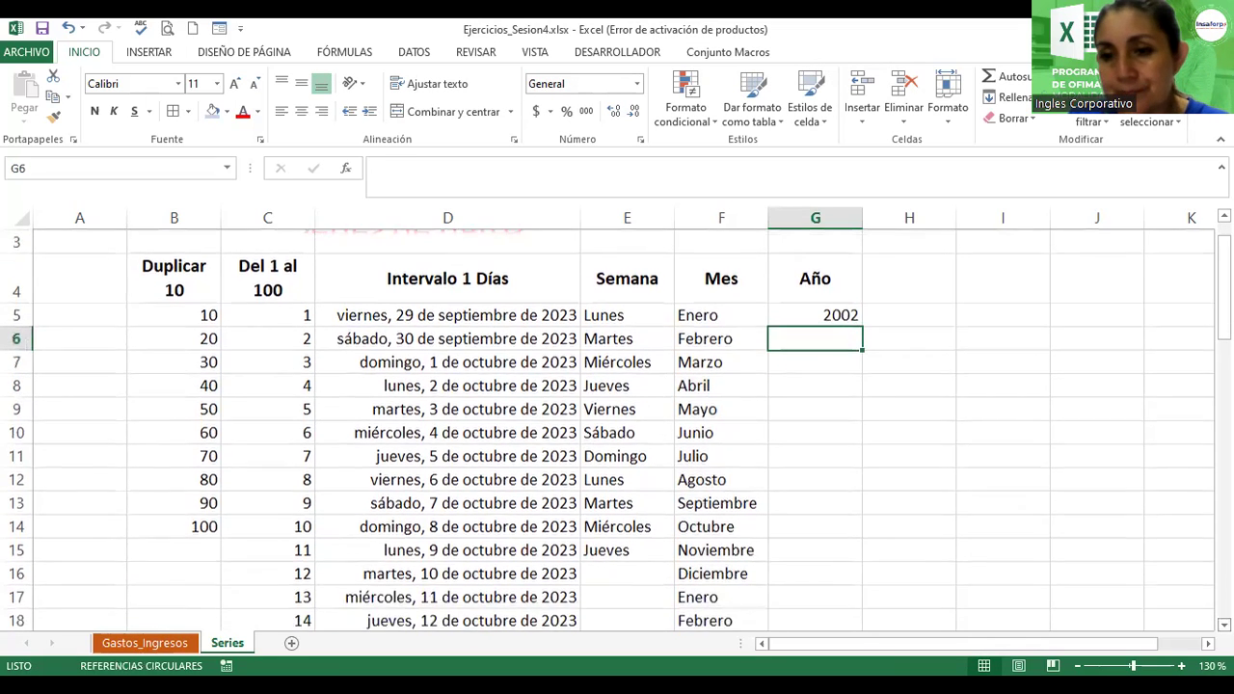
scroll(920, 331, down, 2)
click(834, 241)
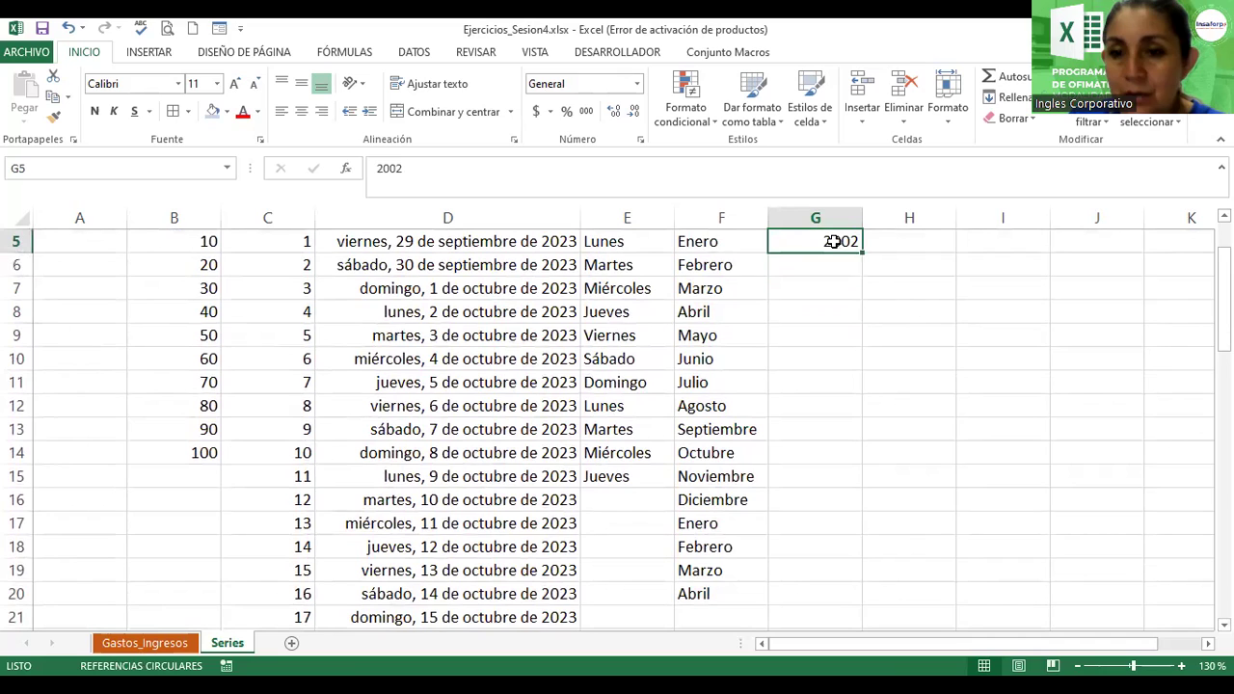
drag(860, 252, 868, 325)
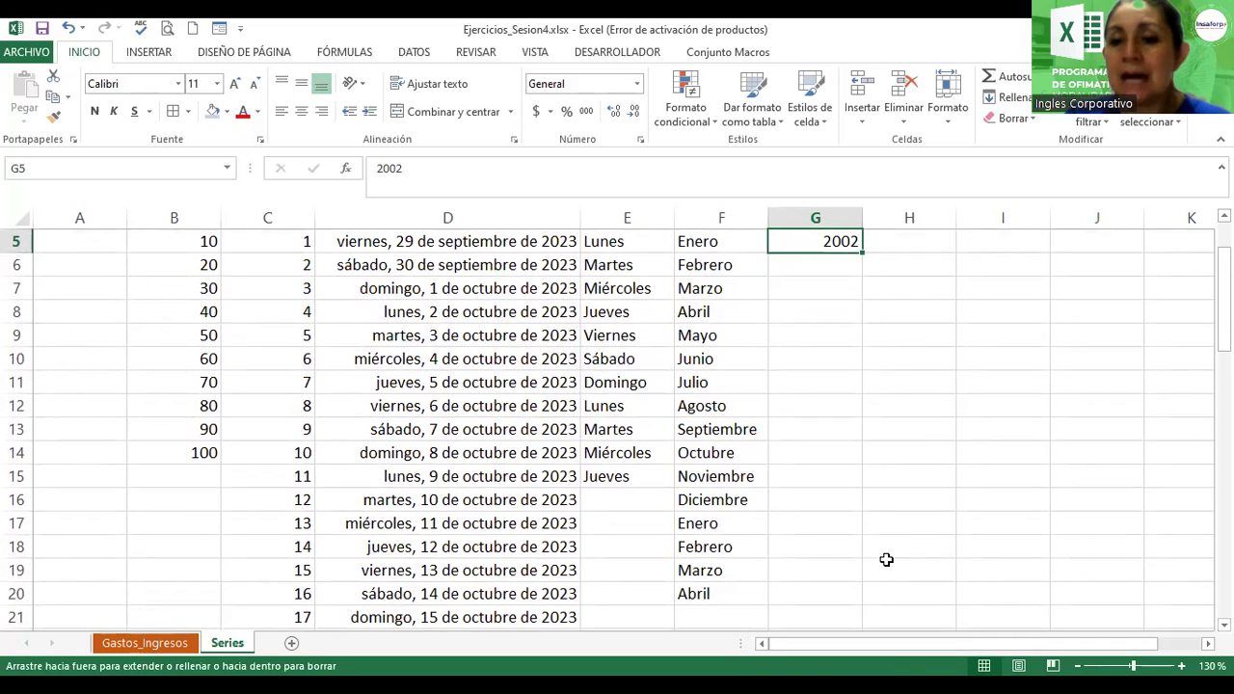
drag(889, 530, 885, 559)
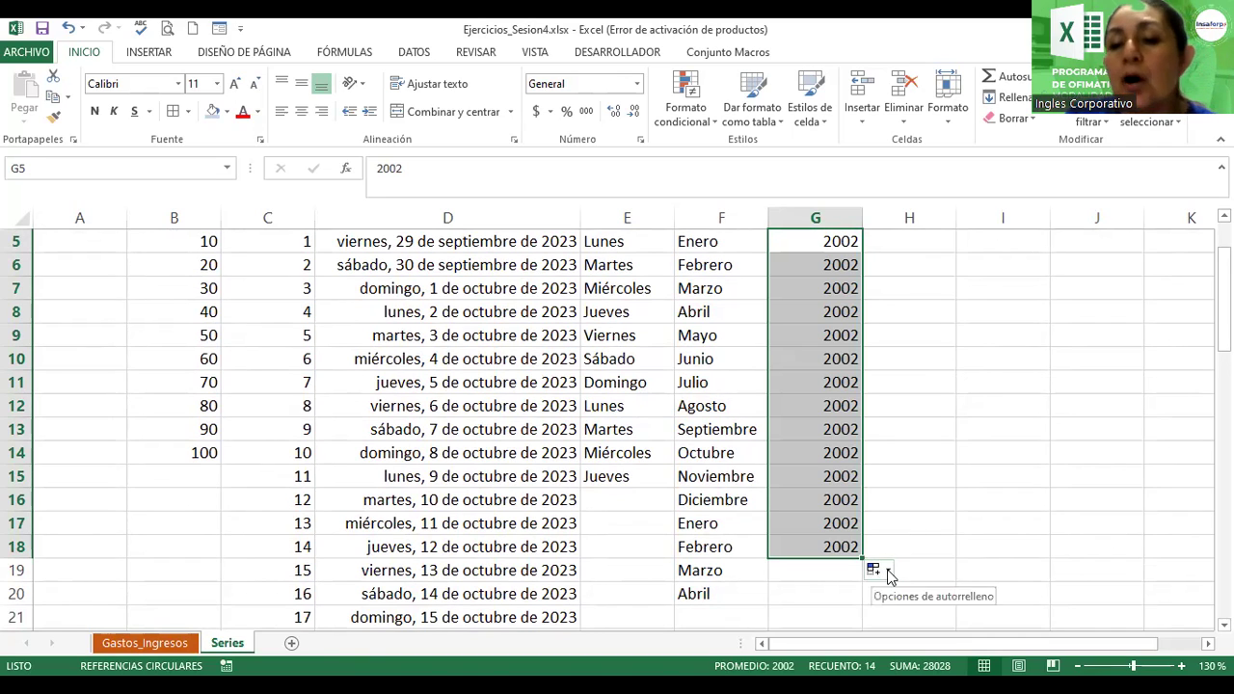
click(889, 577)
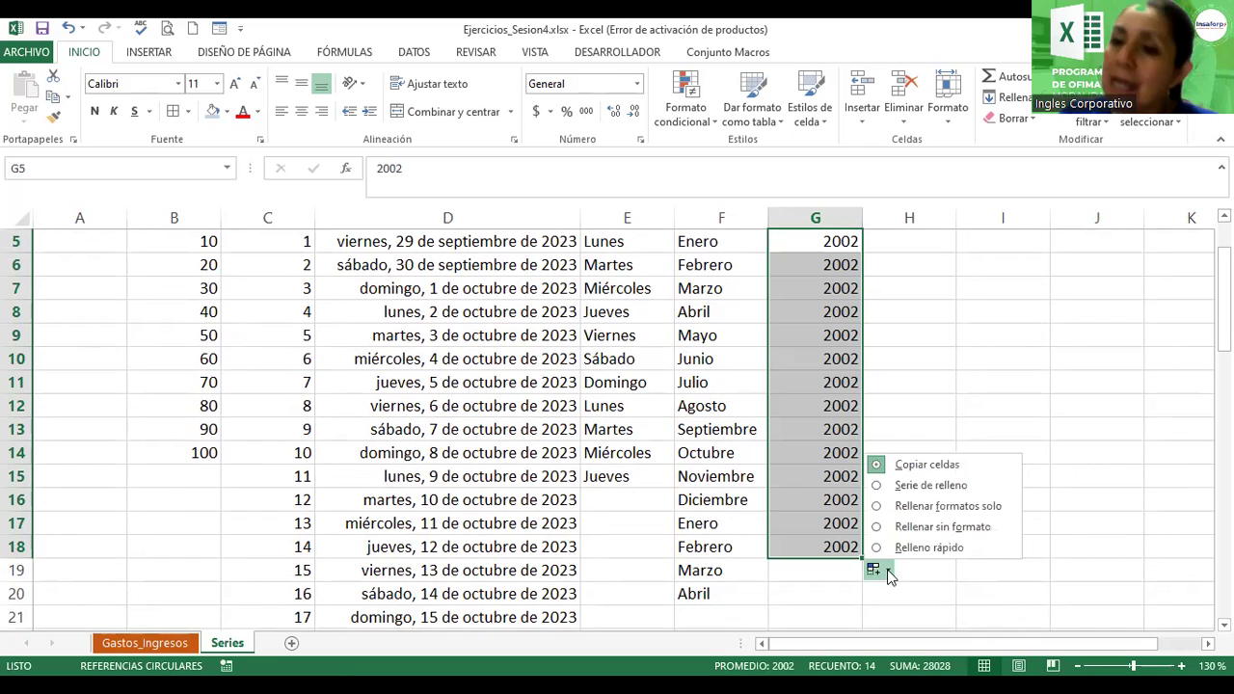
click(876, 487)
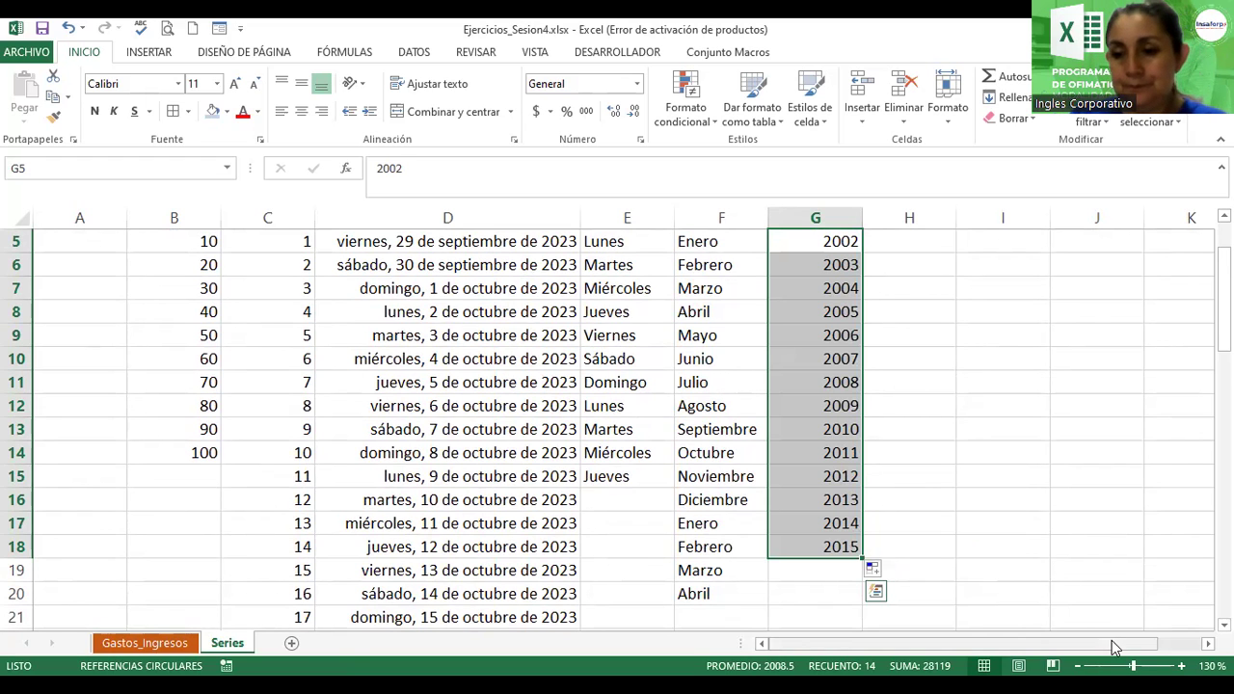
Step: Zoom out and extend the year series from G5 down to G22, ending at 2019
click(1076, 665)
click(1077, 666)
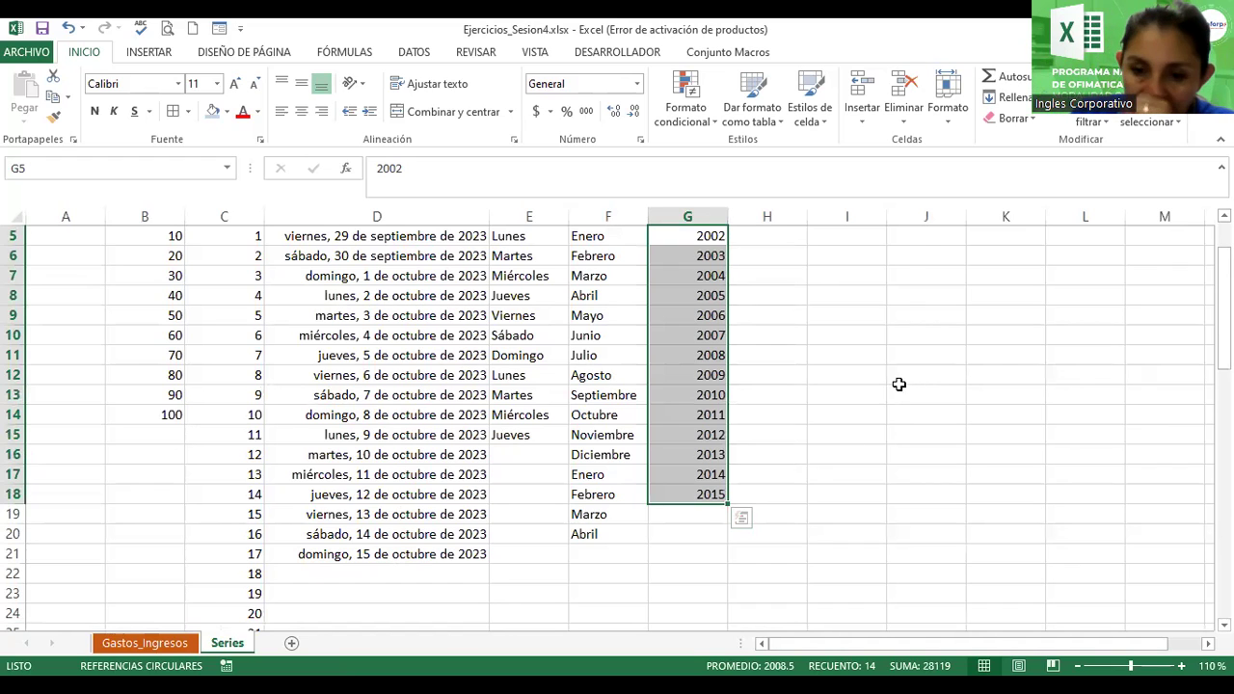
click(741, 521)
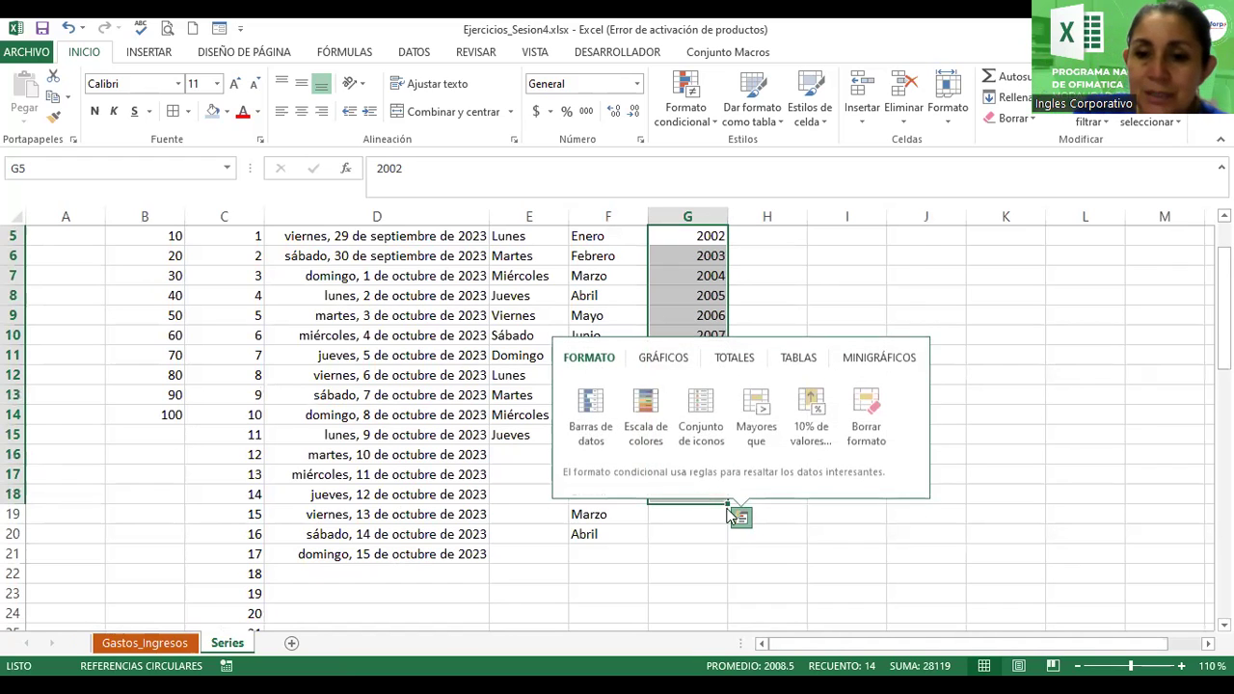
click(1005, 437)
click(686, 239)
drag(721, 253, 743, 470)
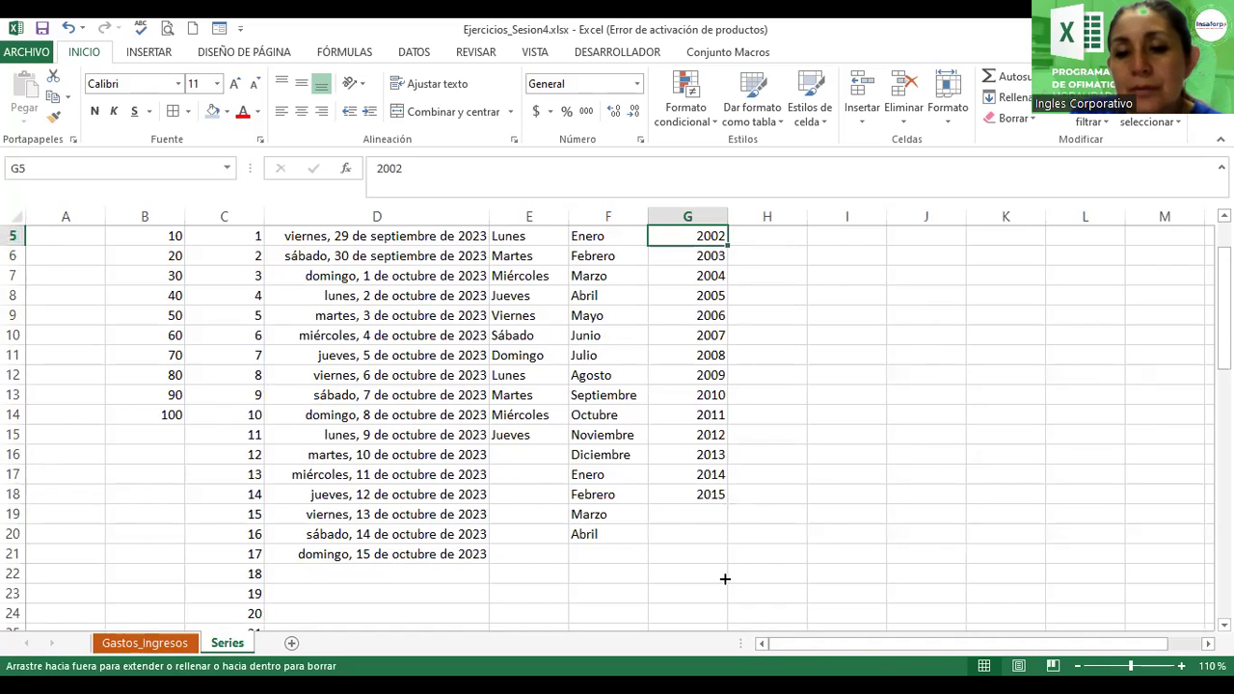
drag(733, 528, 724, 577)
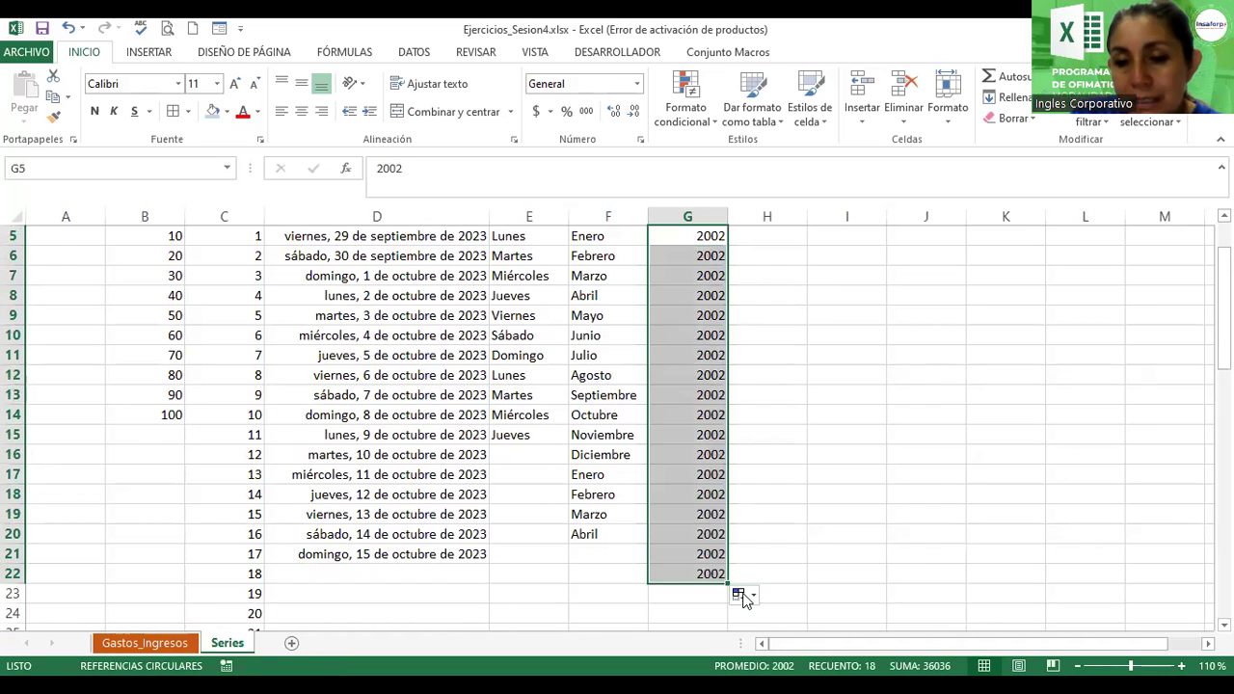
click(744, 595)
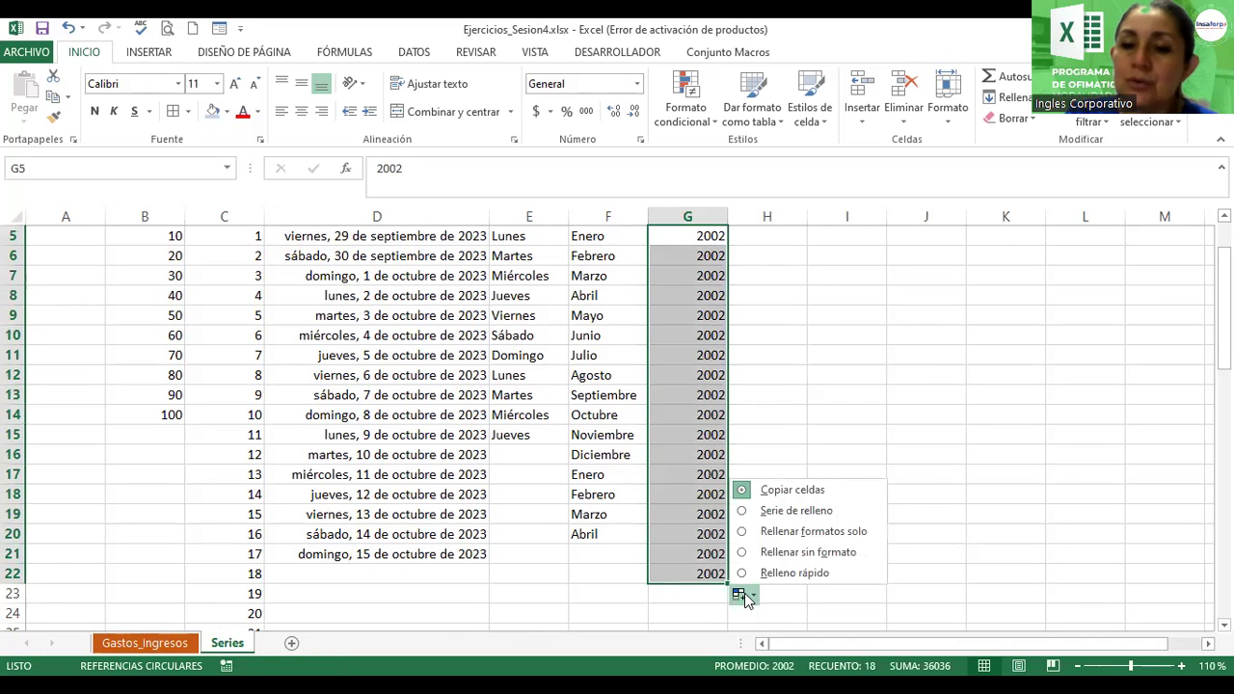
click(744, 514)
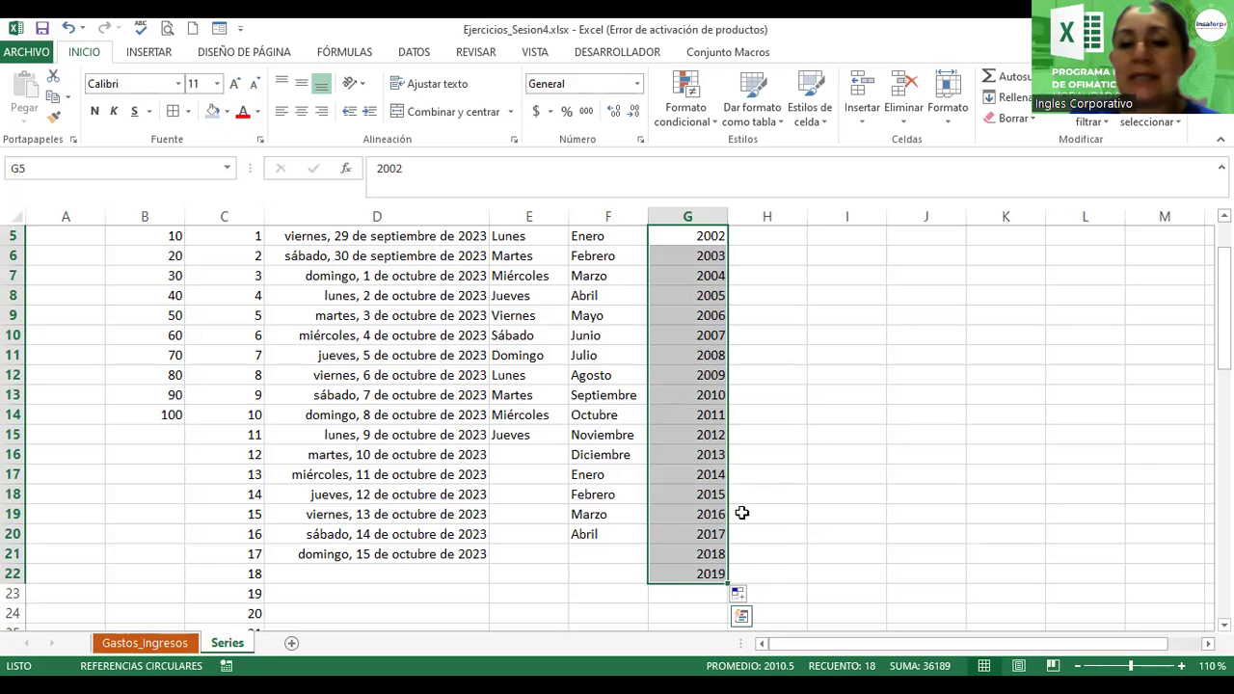
Step: Select the table from the Duplicar 10 header in B4 down to G22
click(1061, 496)
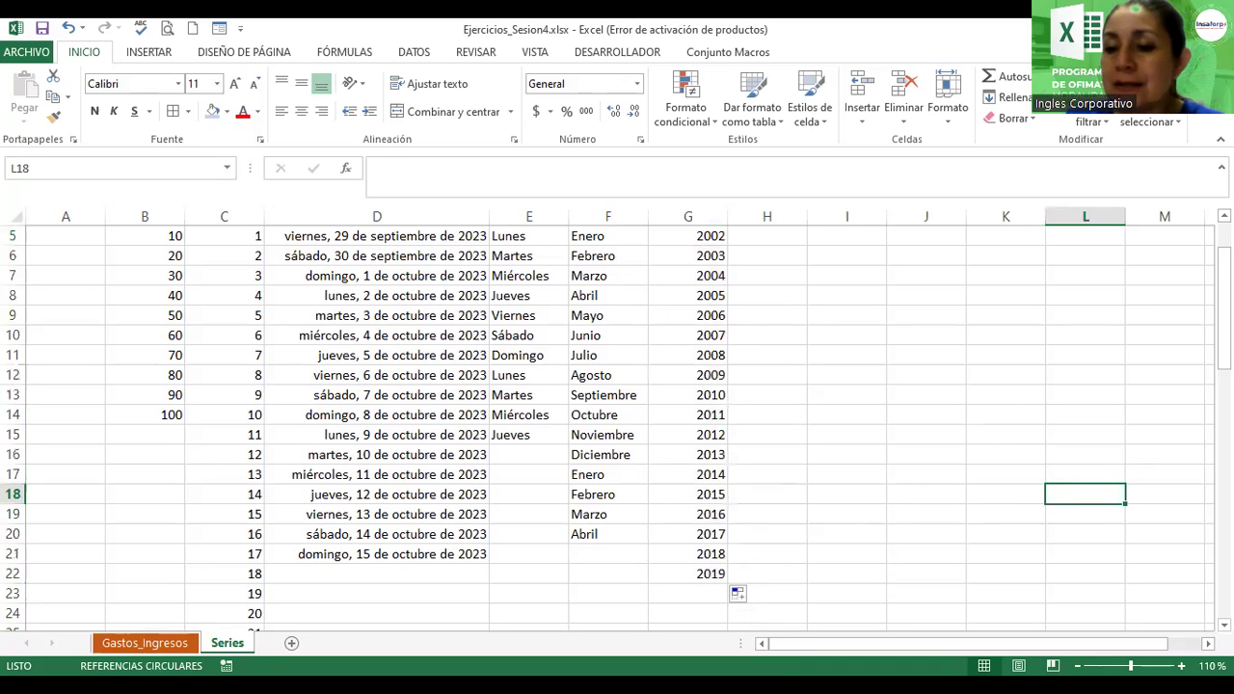
scroll(1061, 497, down, 2)
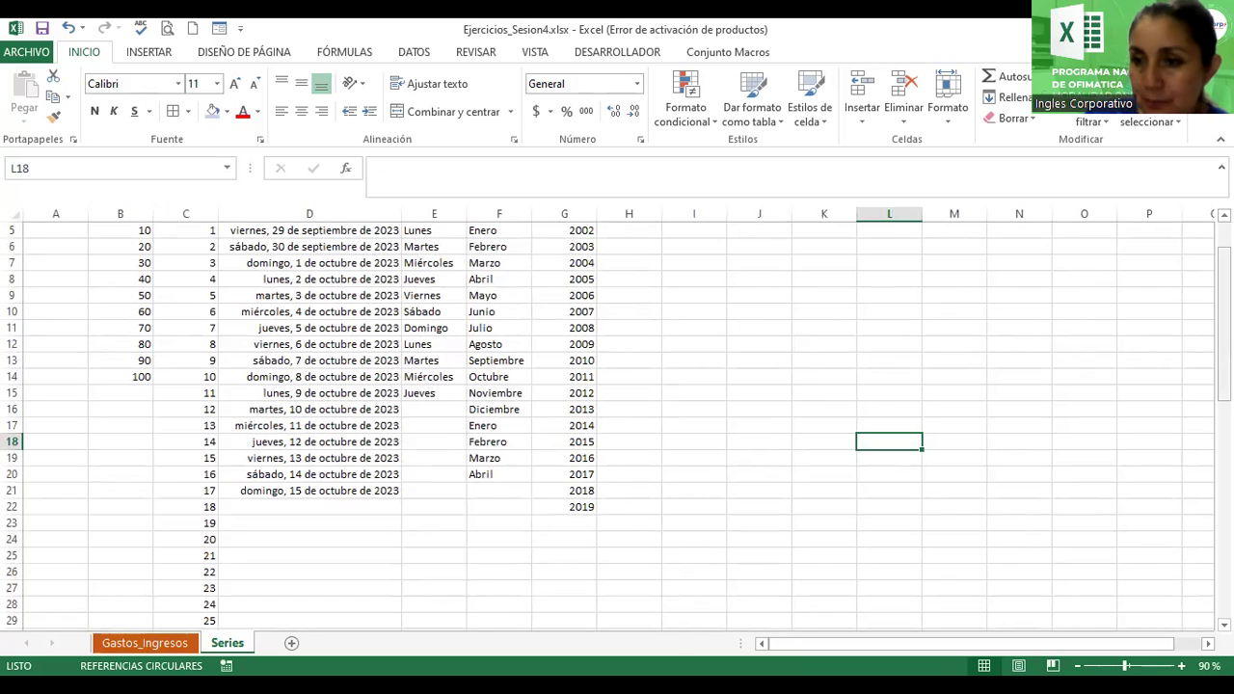
scroll(77, 346, up, 2)
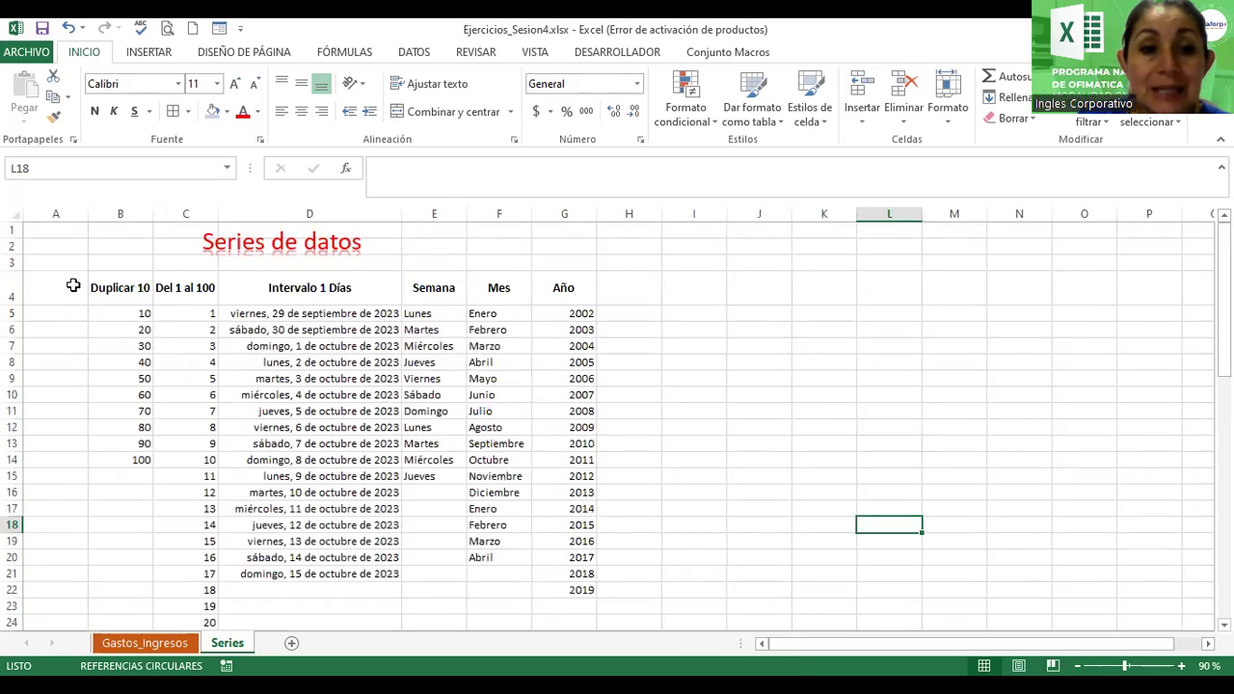
drag(104, 288, 183, 287)
drag(393, 335, 590, 578)
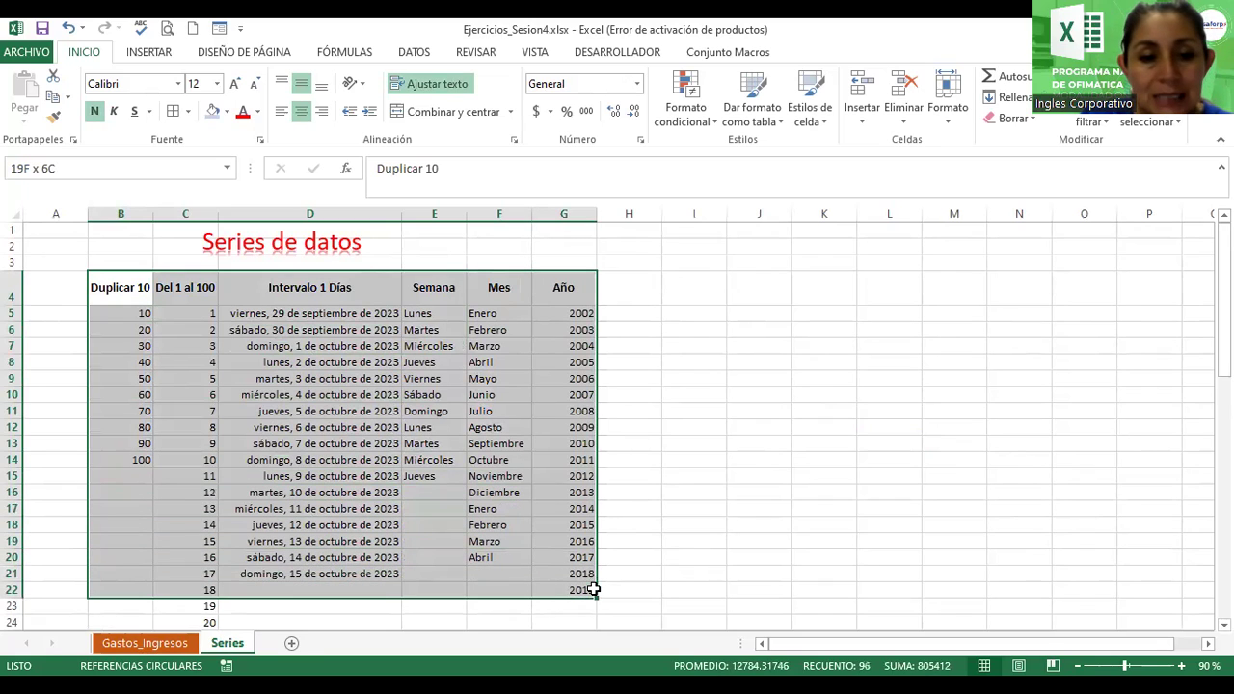
drag(590, 578, 595, 591)
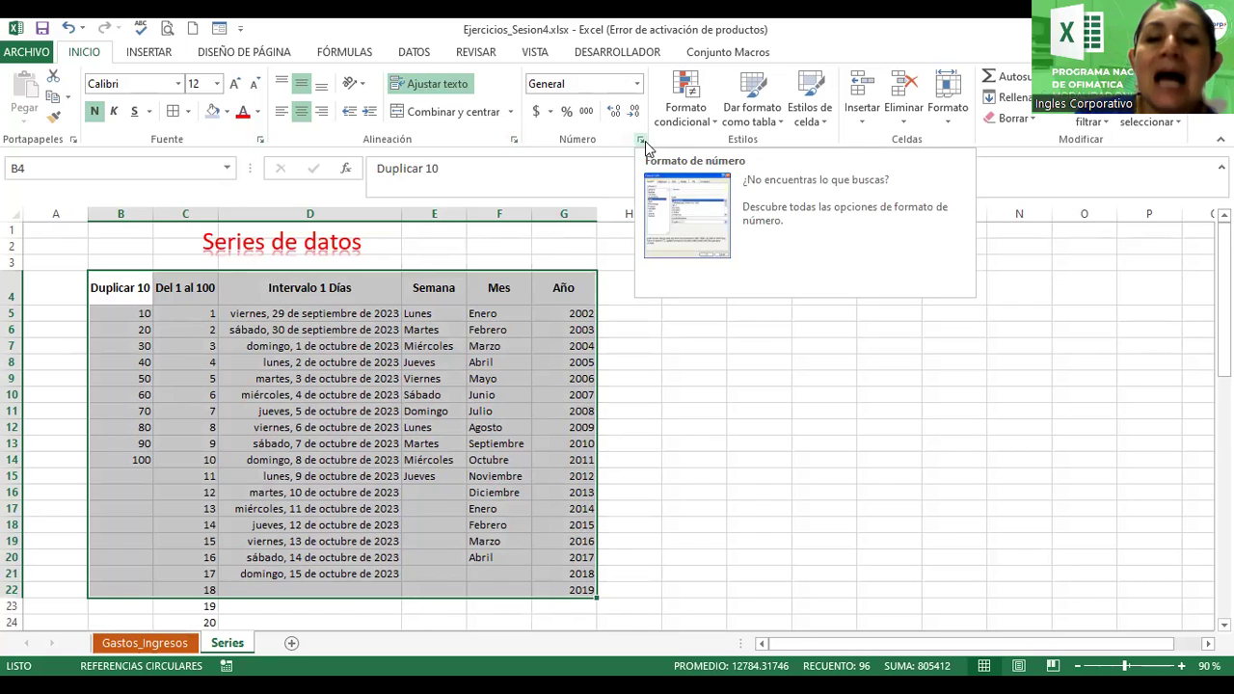
Step: Open Format Cells for the selected B4:G22 range on its Borde settings
click(640, 141)
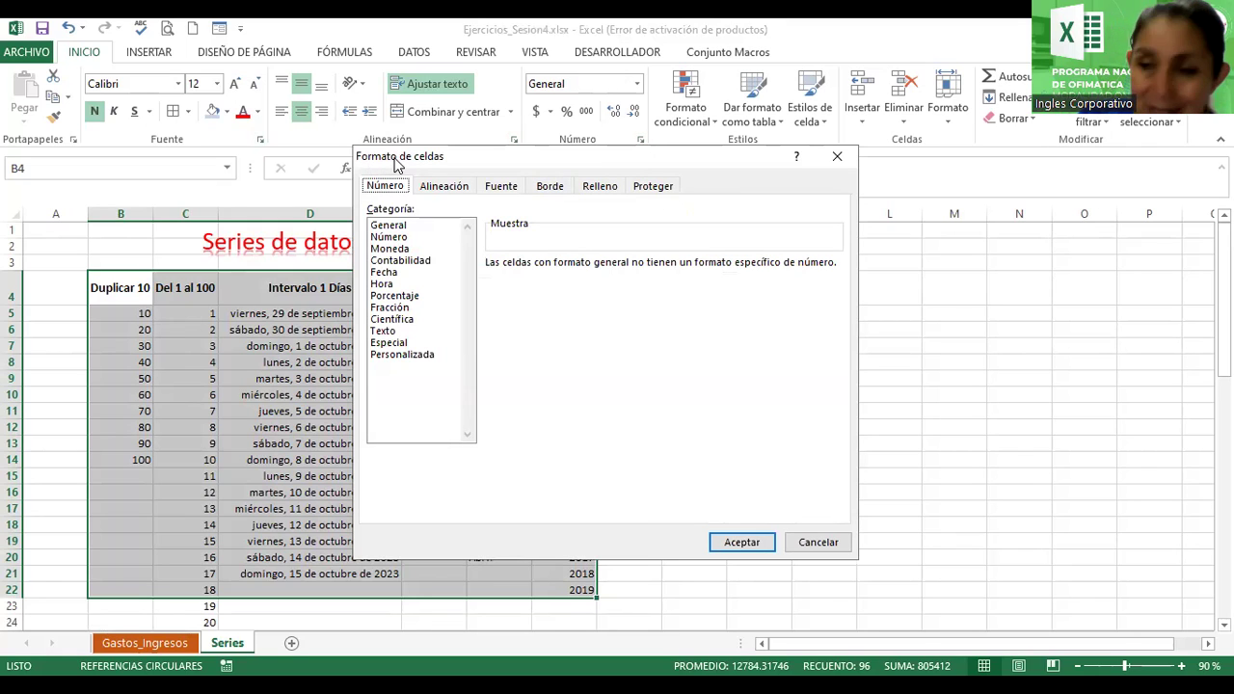
click(837, 156)
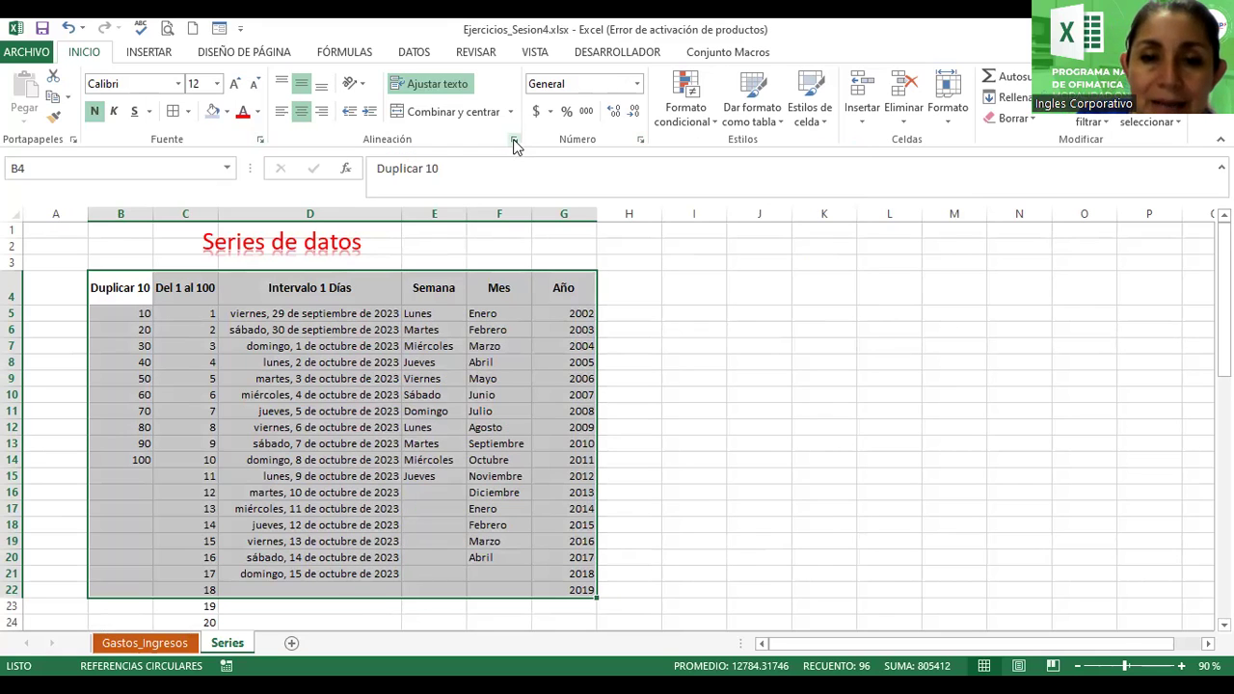
click(514, 143)
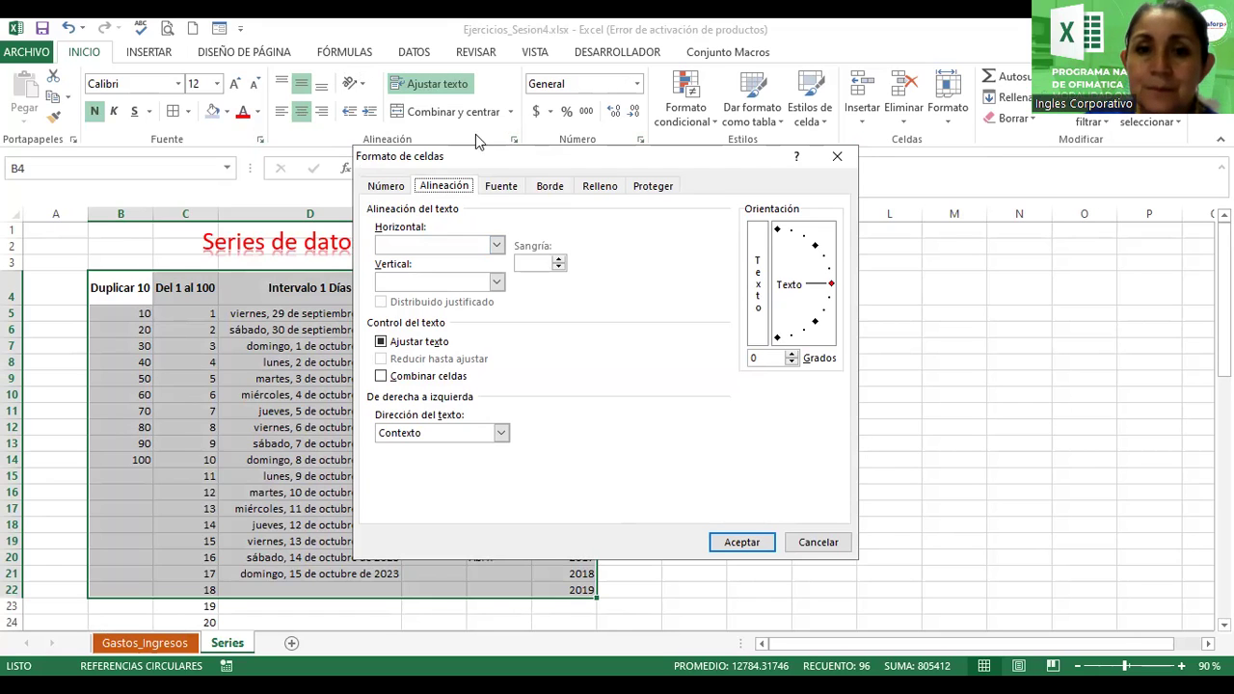
click(836, 158)
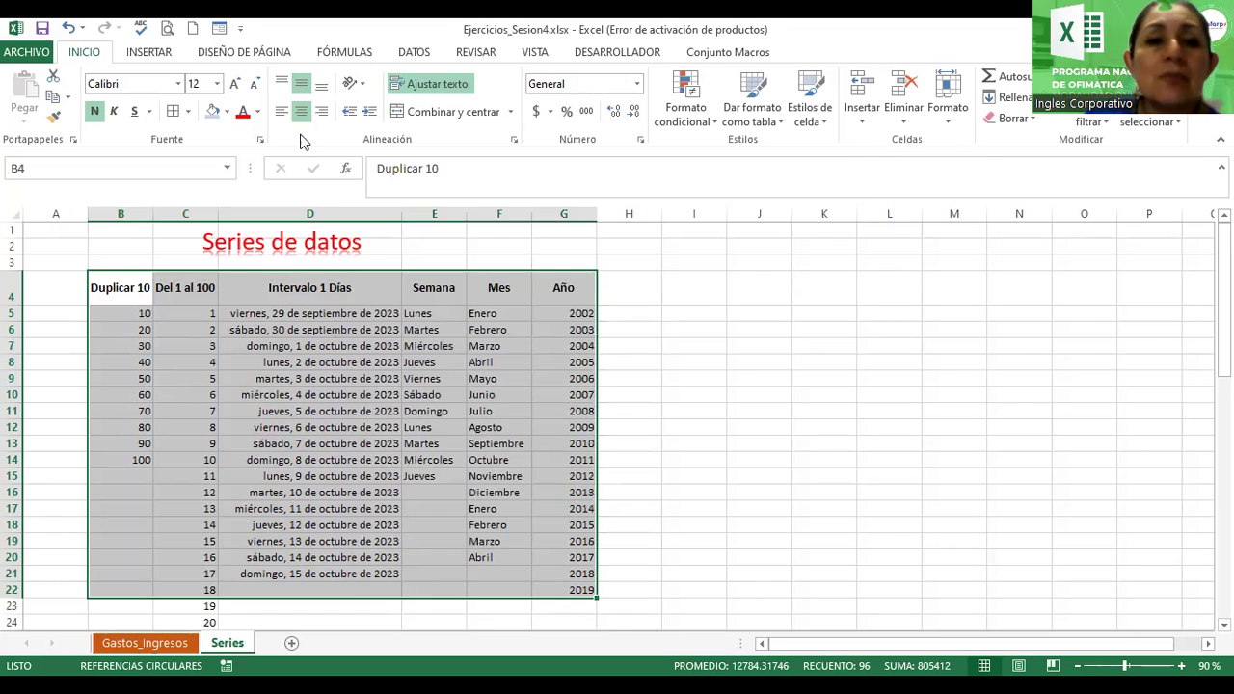
click(261, 143)
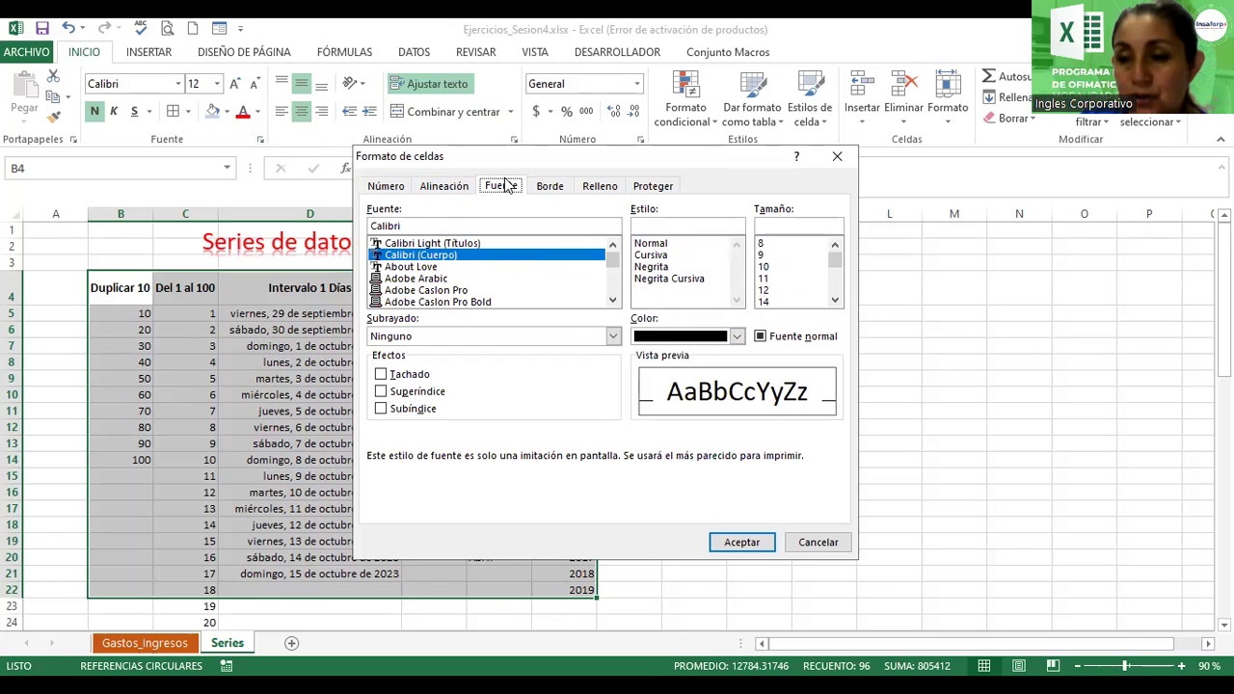
click(839, 157)
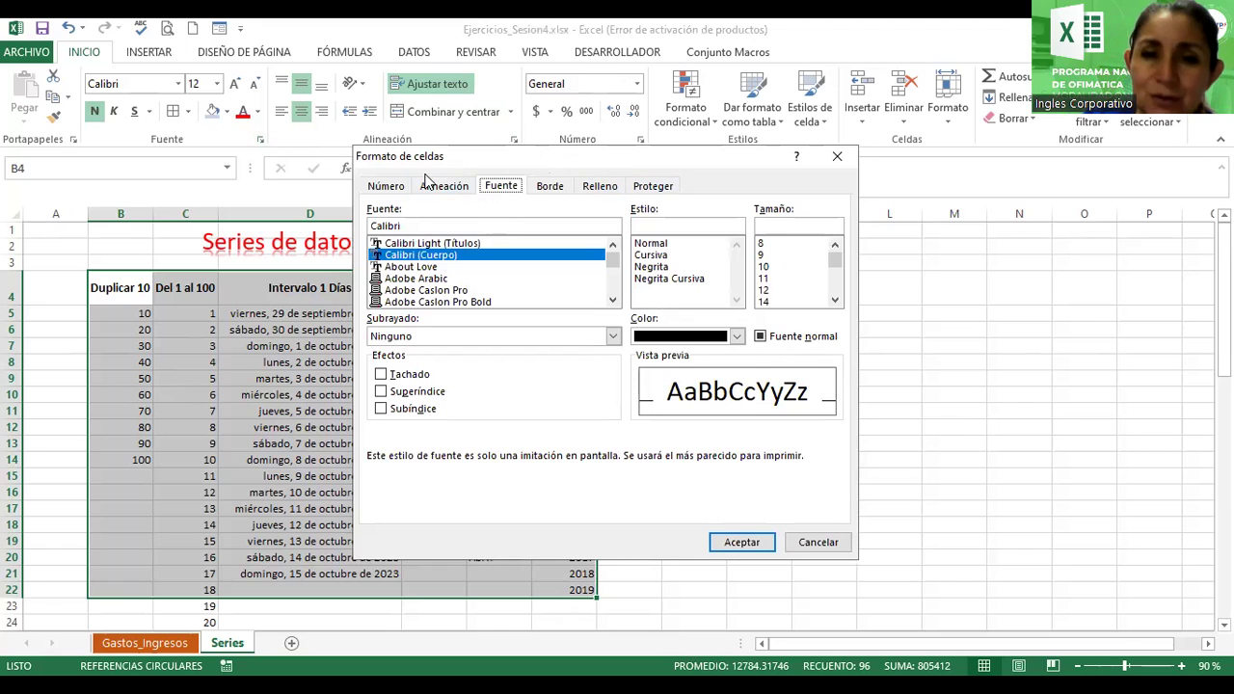
click(549, 187)
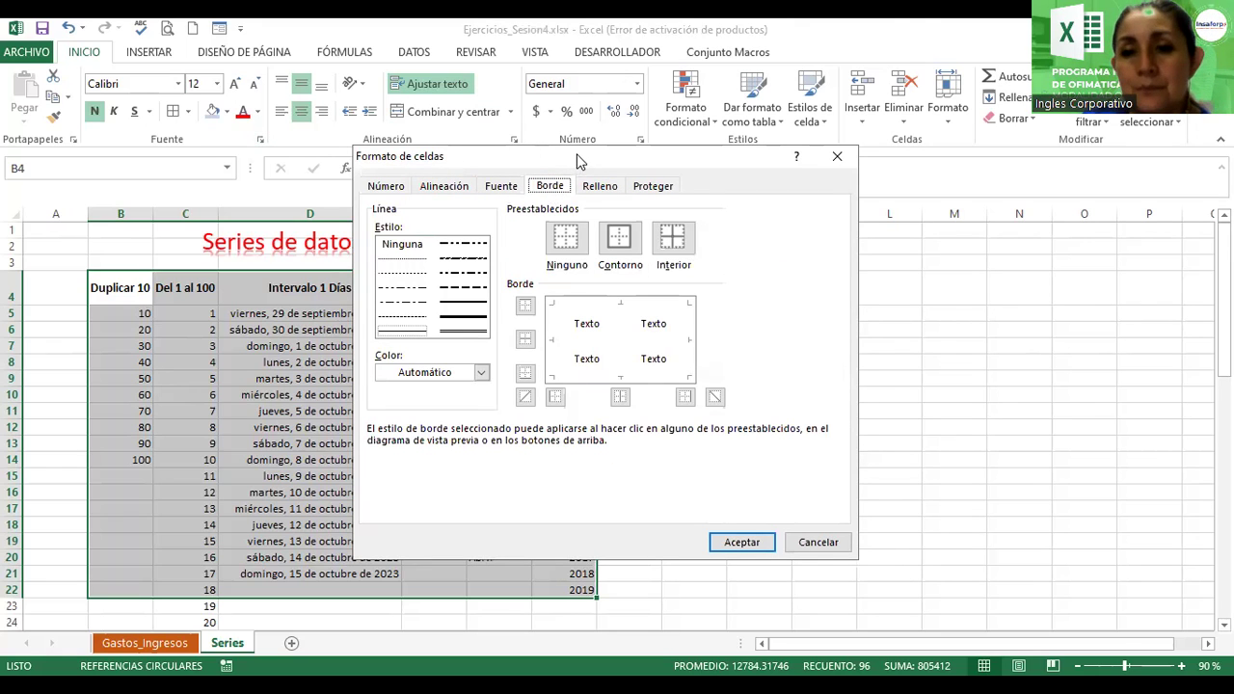
Step: Apply dark-blue borders to B4:G22: a thick solid outline and dashed inner lines
drag(576, 157, 757, 56)
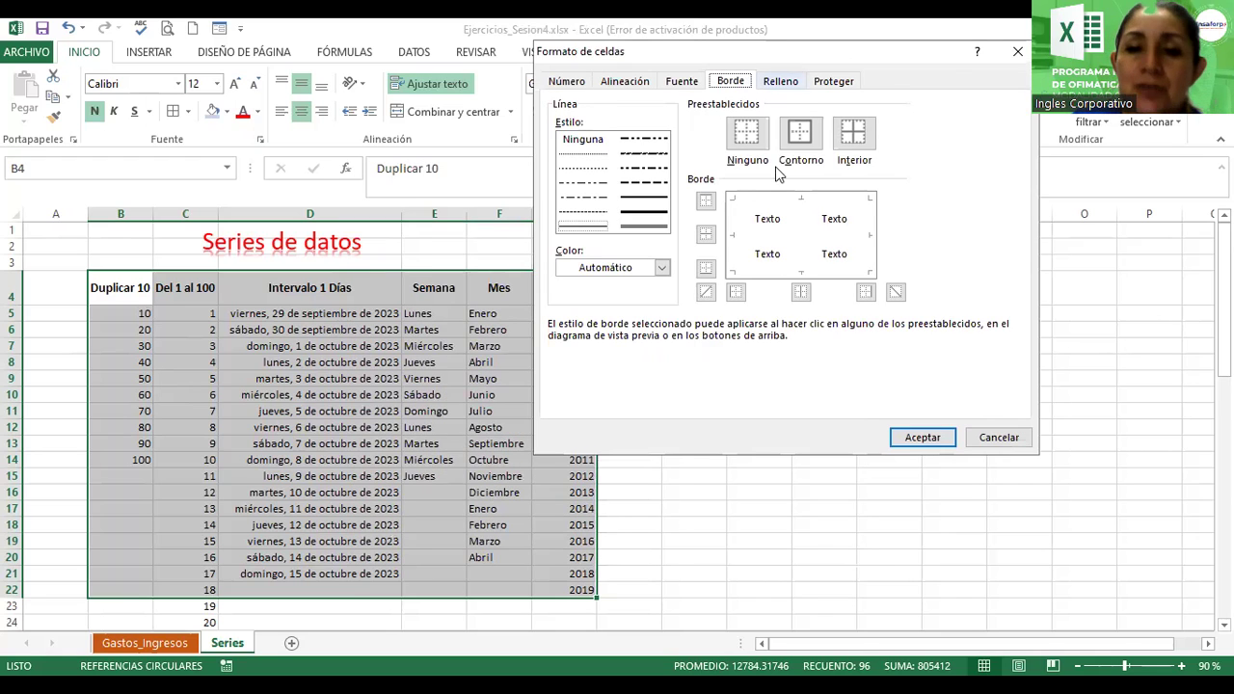
click(661, 268)
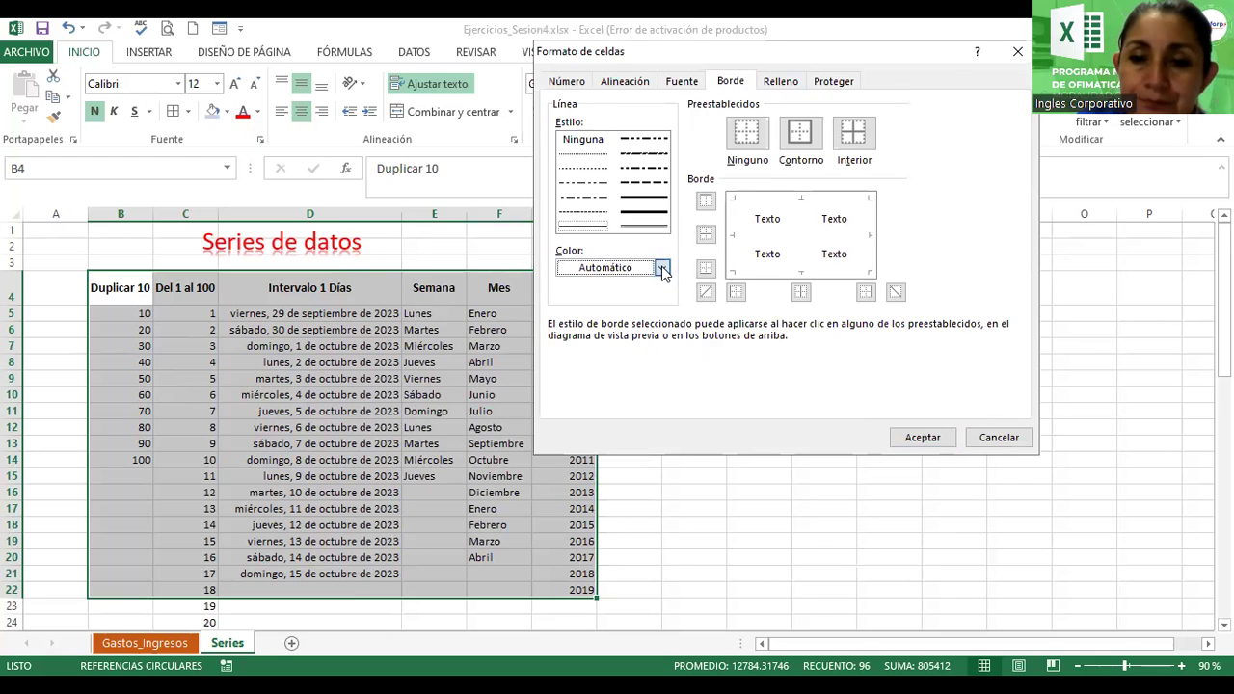
click(661, 268)
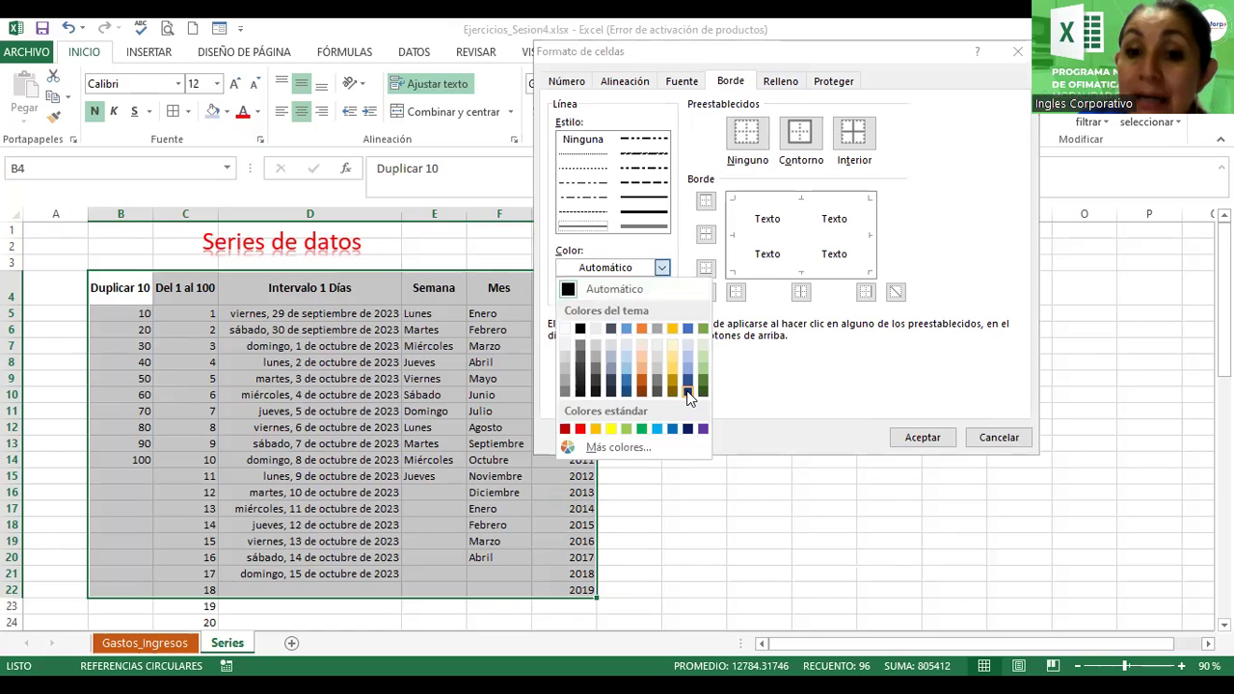
click(687, 394)
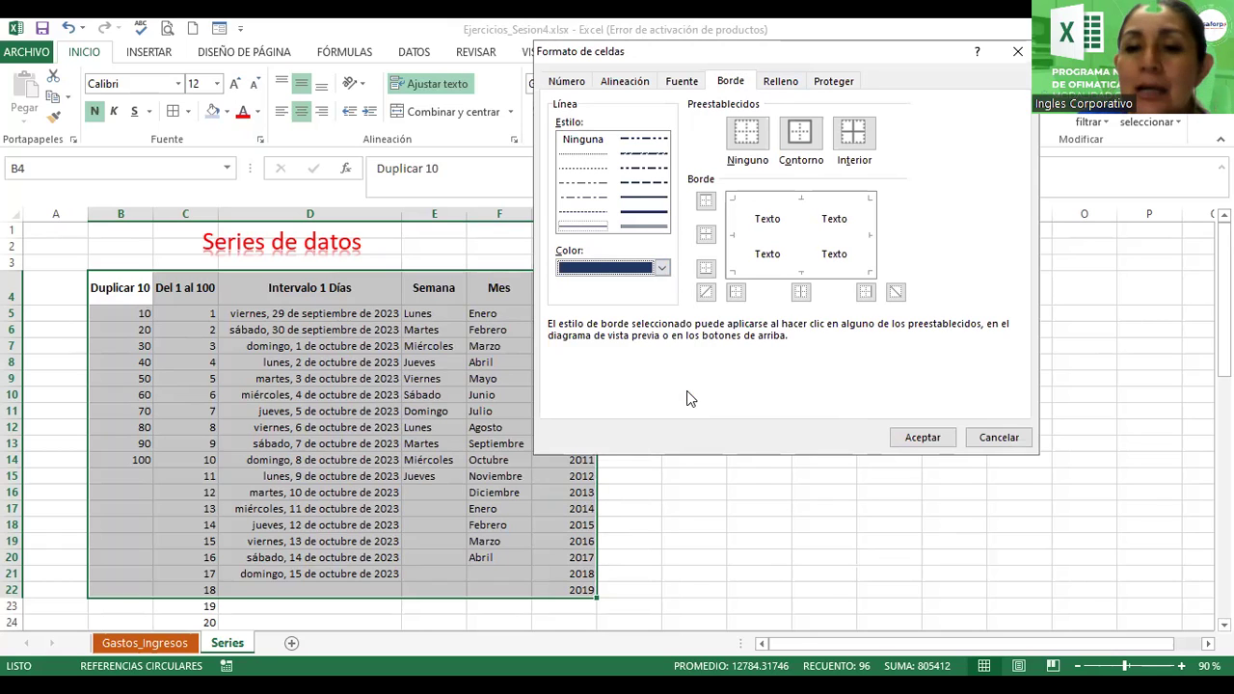
click(641, 216)
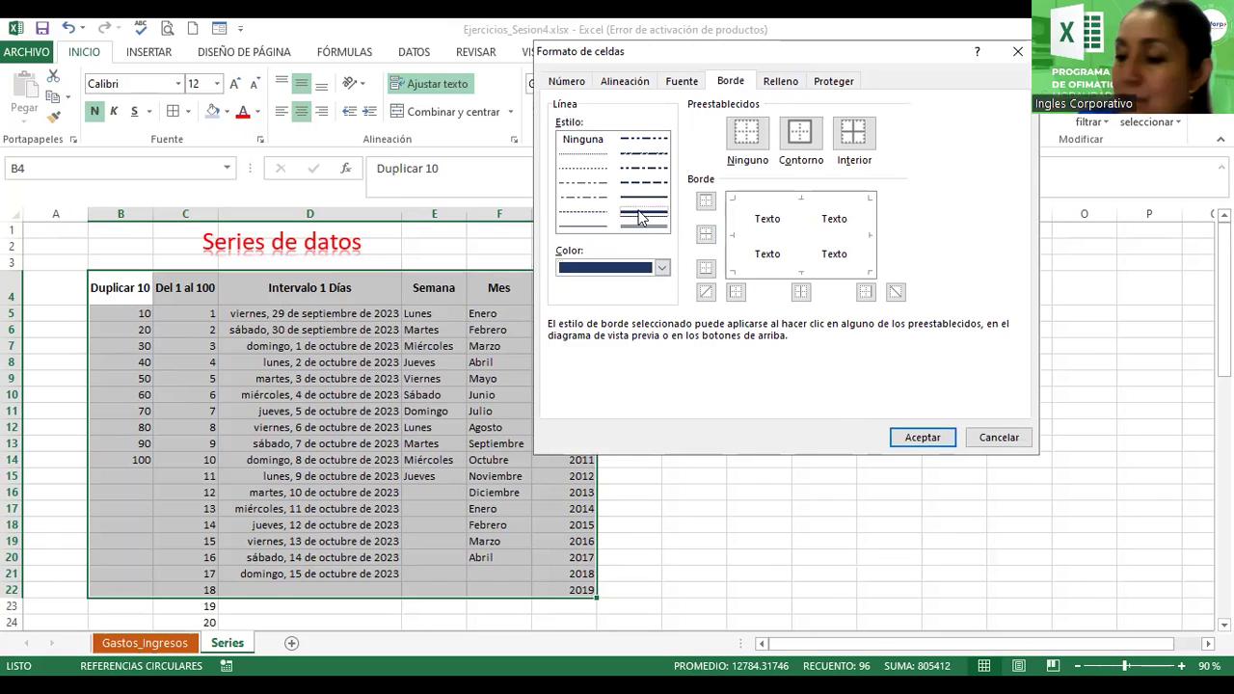
click(801, 135)
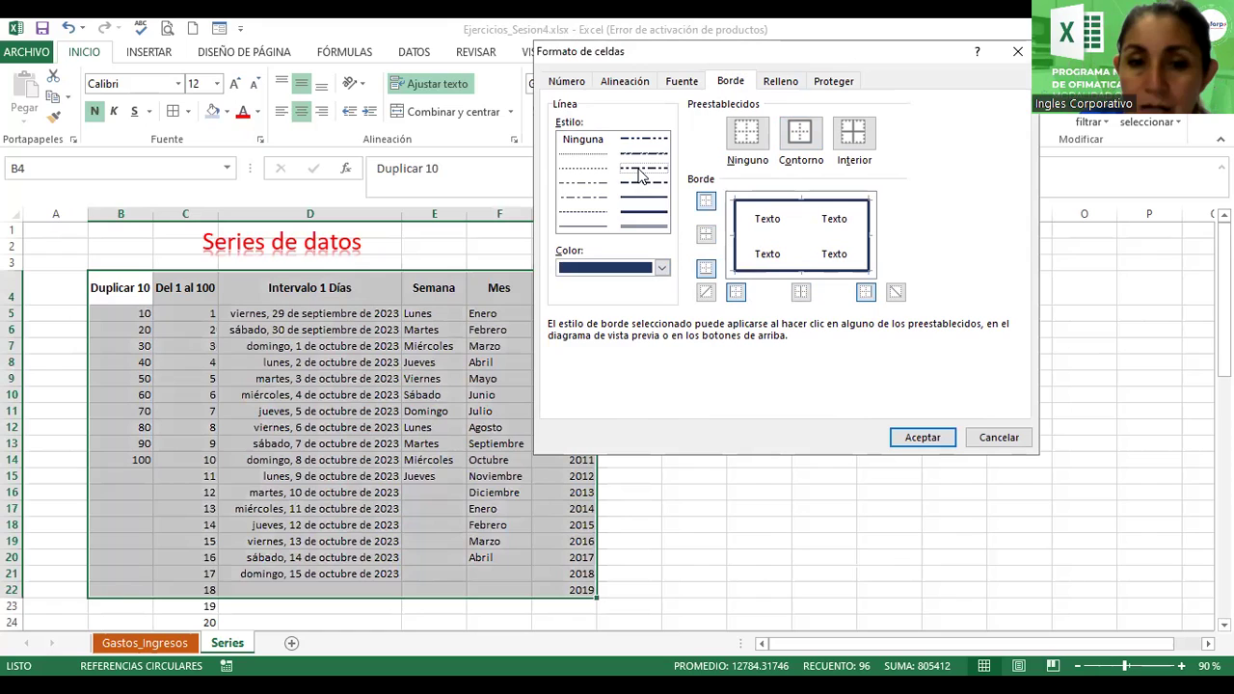
click(856, 135)
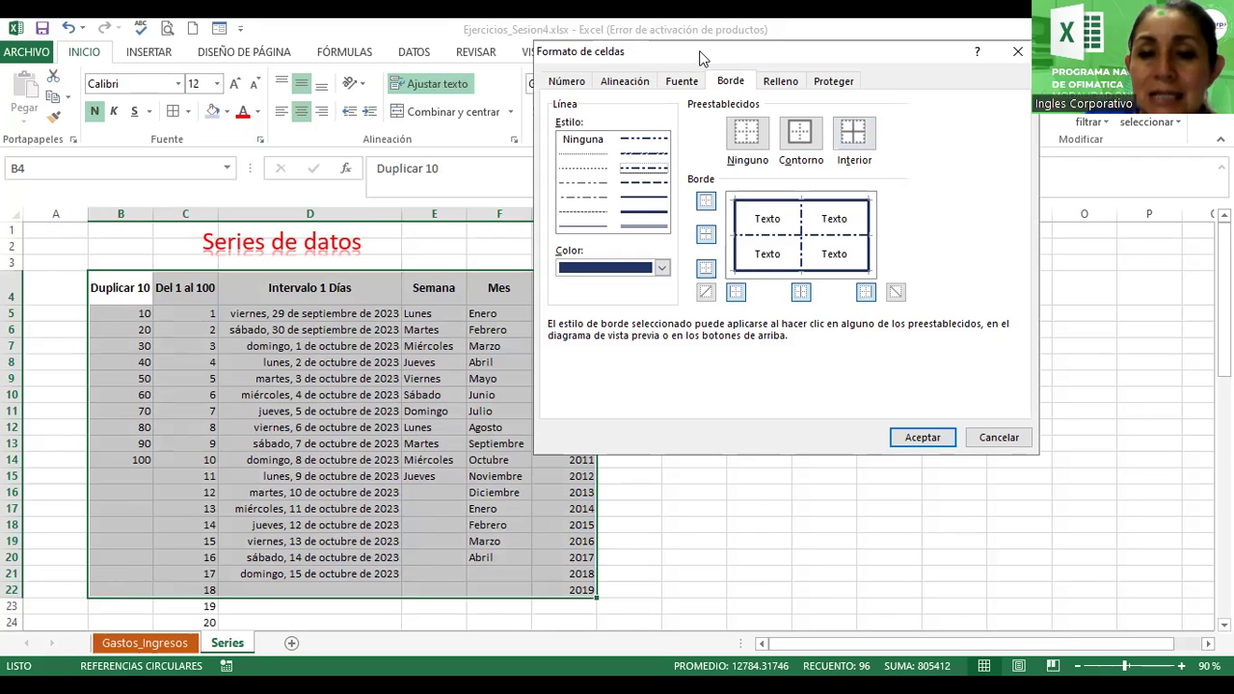
drag(701, 59, 843, 73)
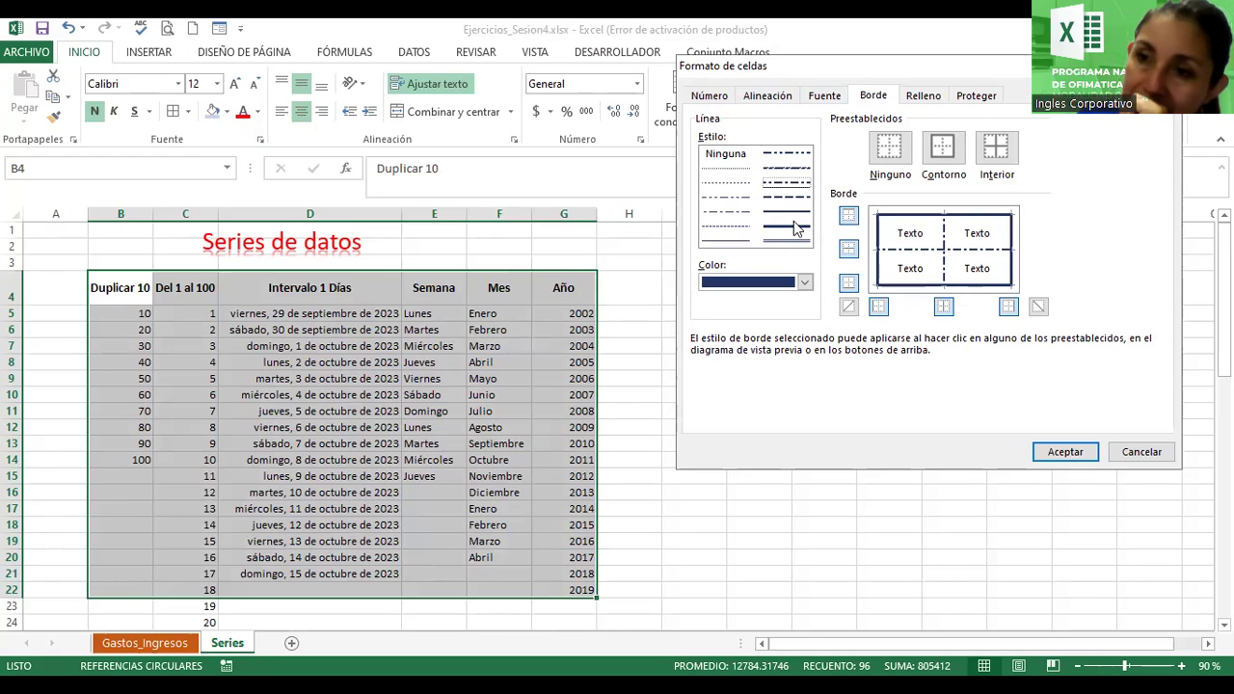
click(795, 225)
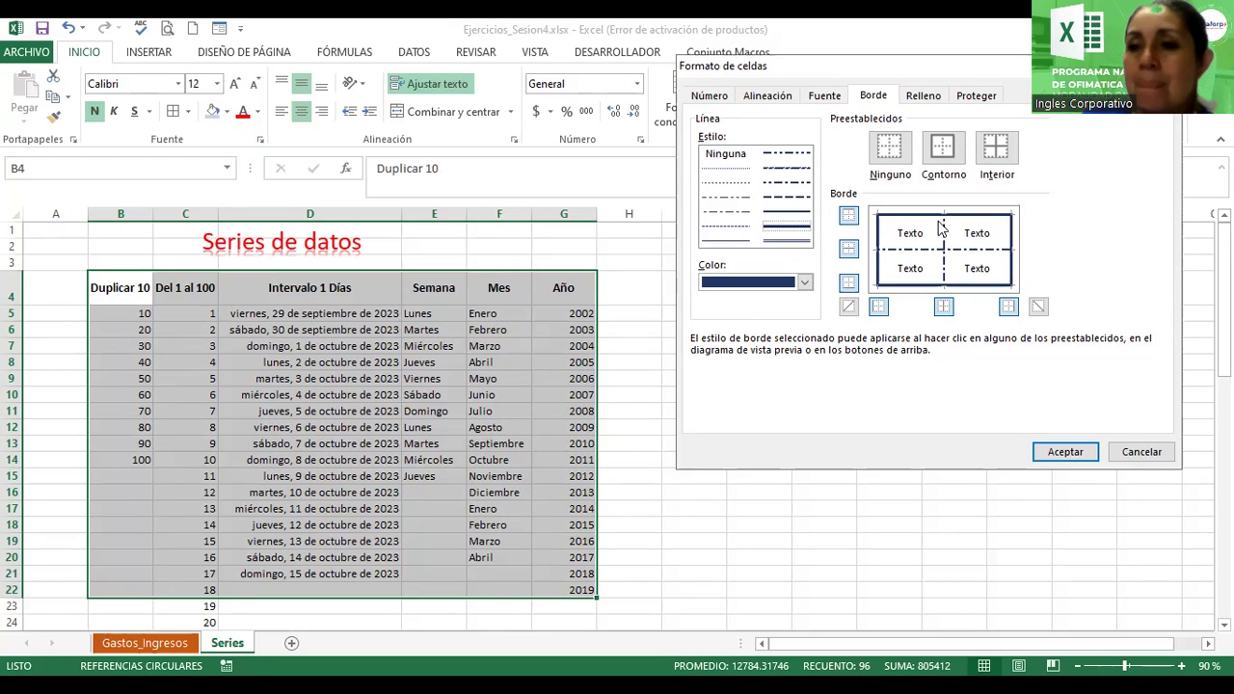
click(1068, 452)
click(821, 400)
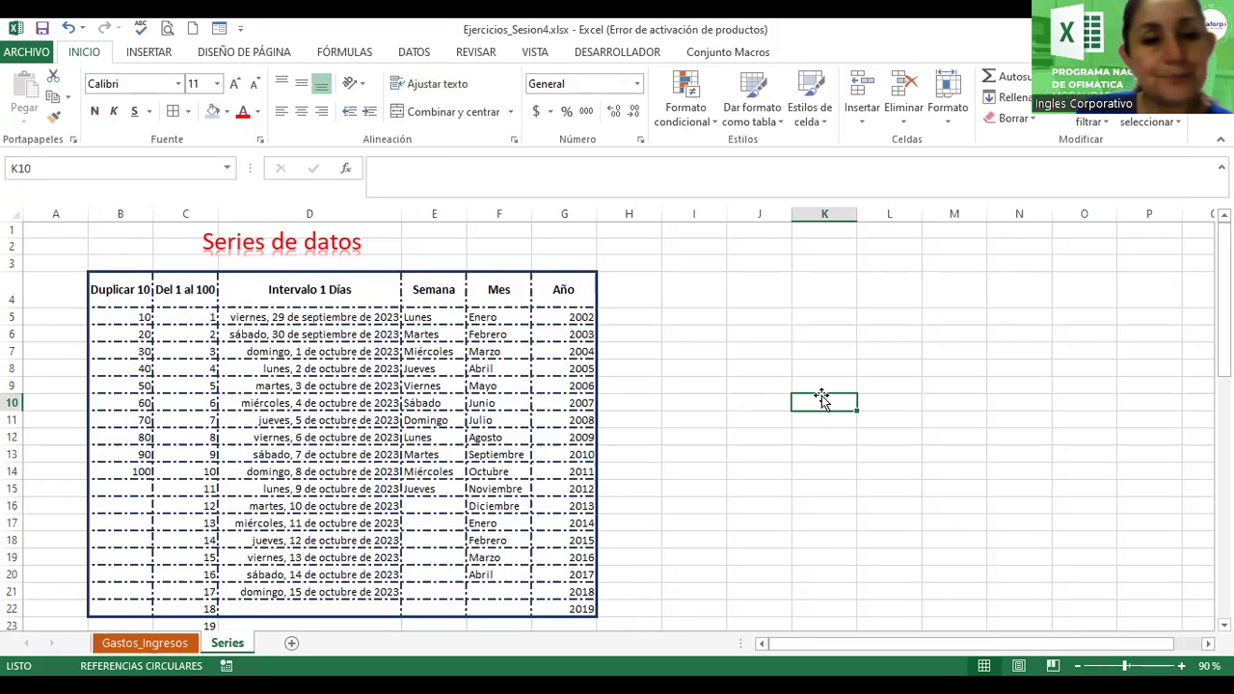
Step: Narrow columns B and C so their headers wrap, then select the header row B4:G4
click(114, 289)
drag(119, 290, 486, 289)
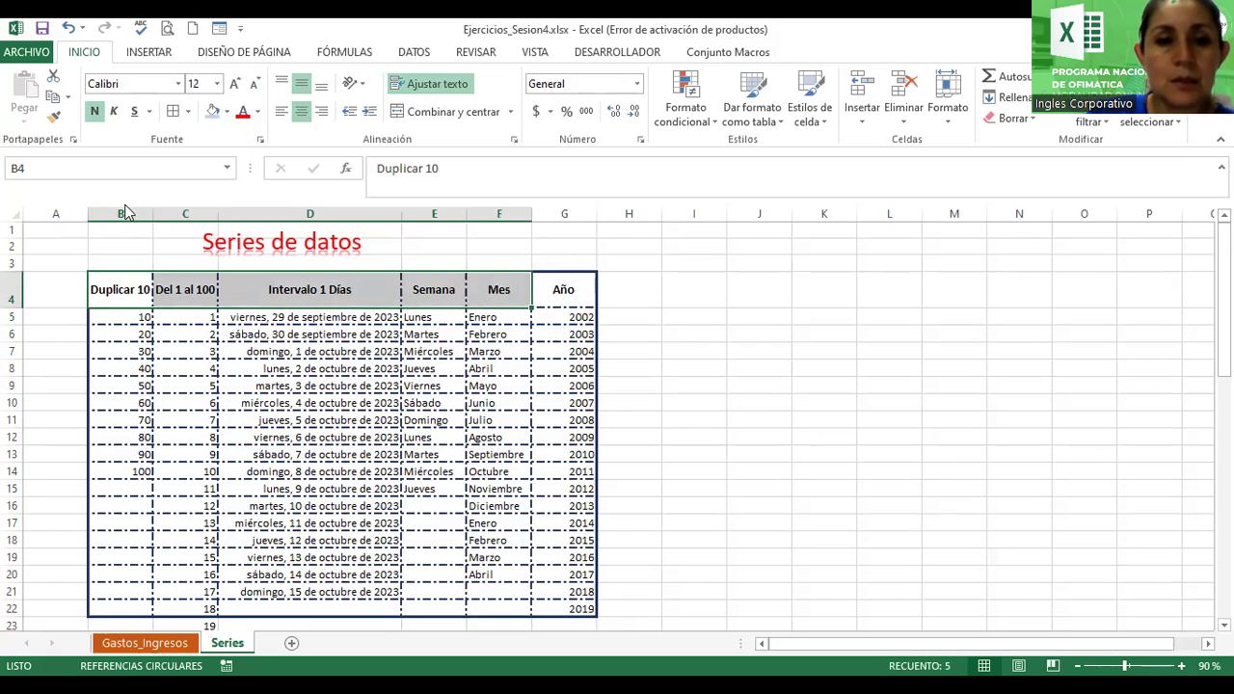
drag(153, 214, 137, 214)
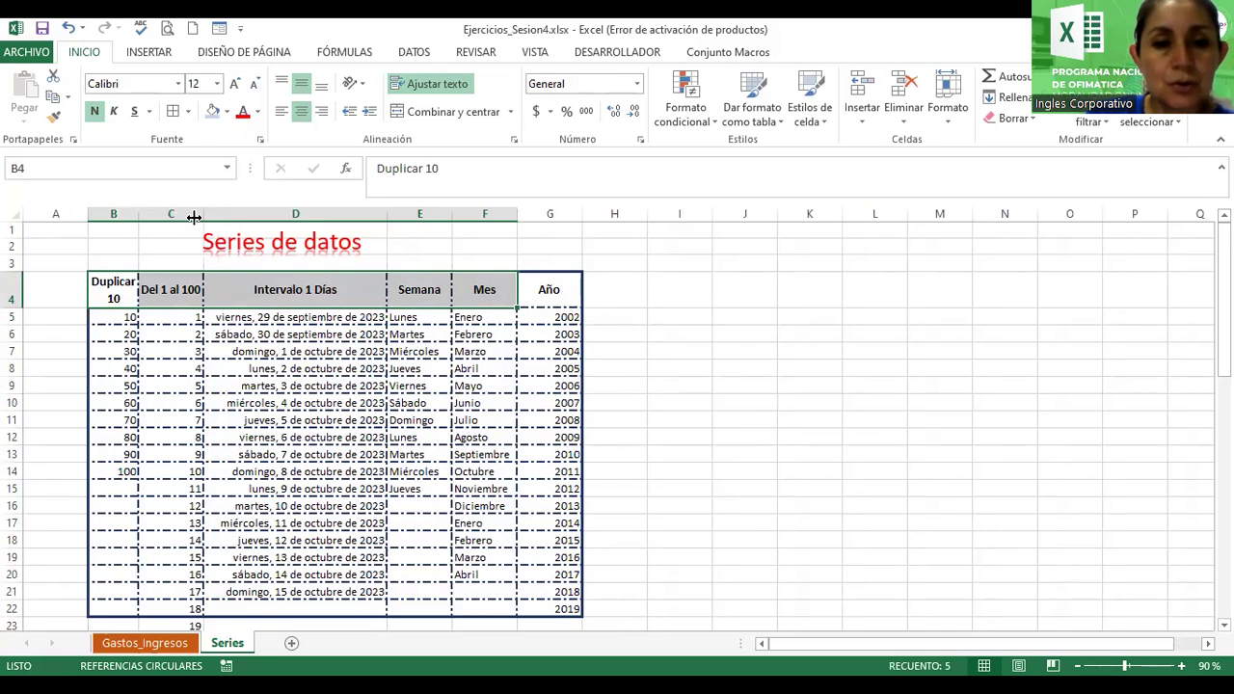
drag(201, 217, 191, 217)
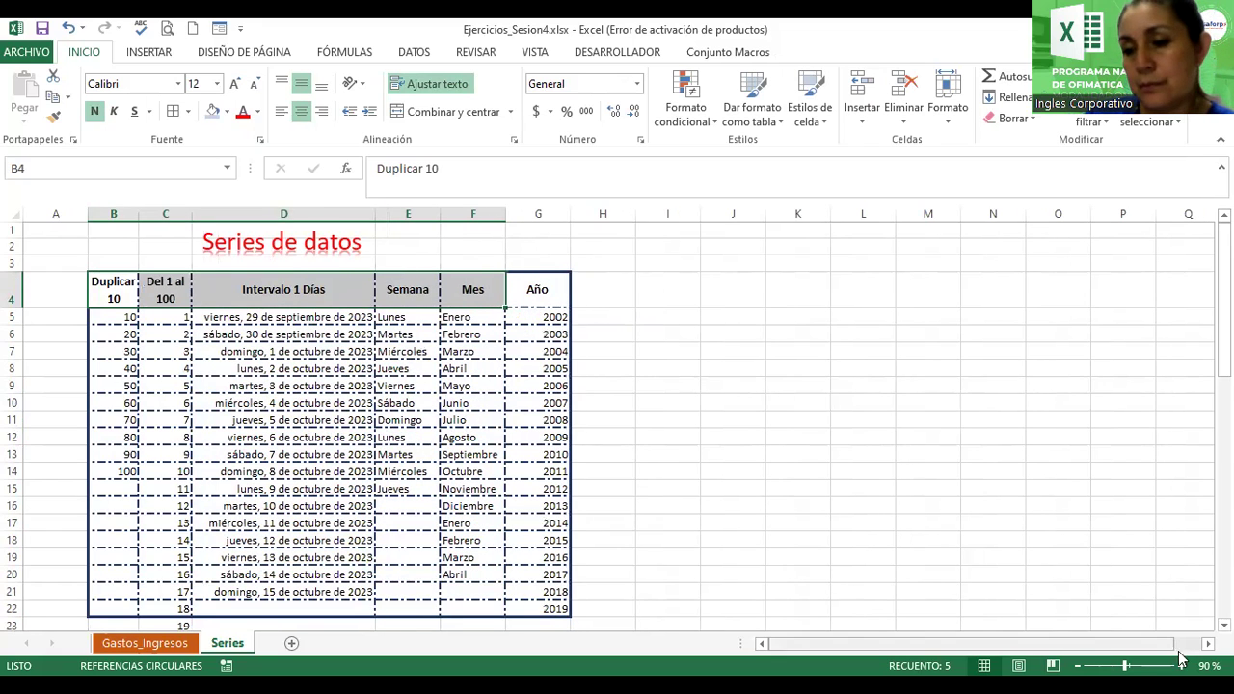
ctrl+scroll(617, 424, up, 4)
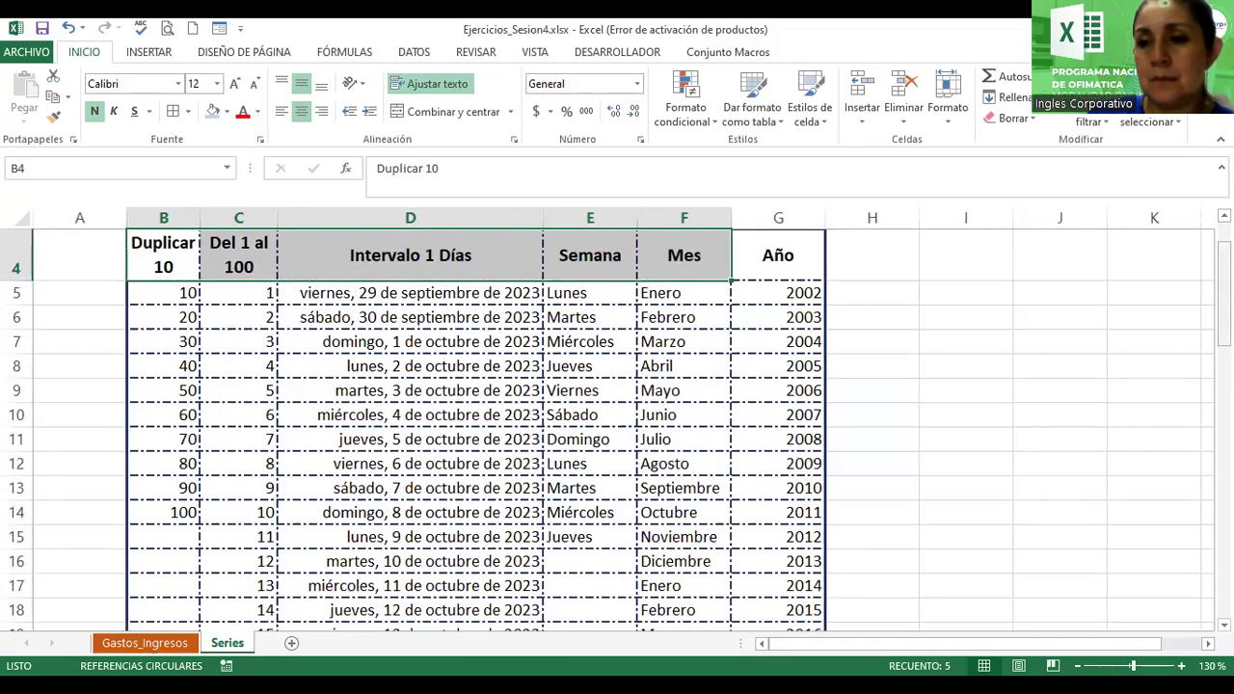
scroll(617, 424, up, 1)
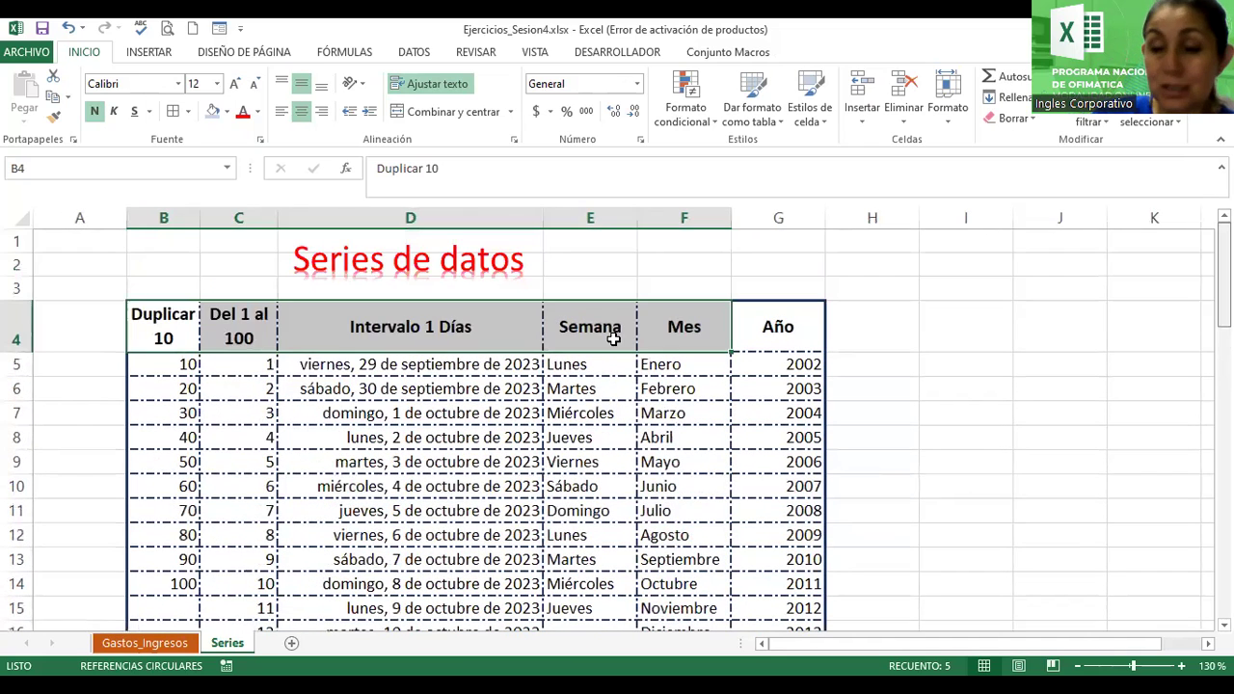
click(238, 326)
drag(163, 322, 783, 355)
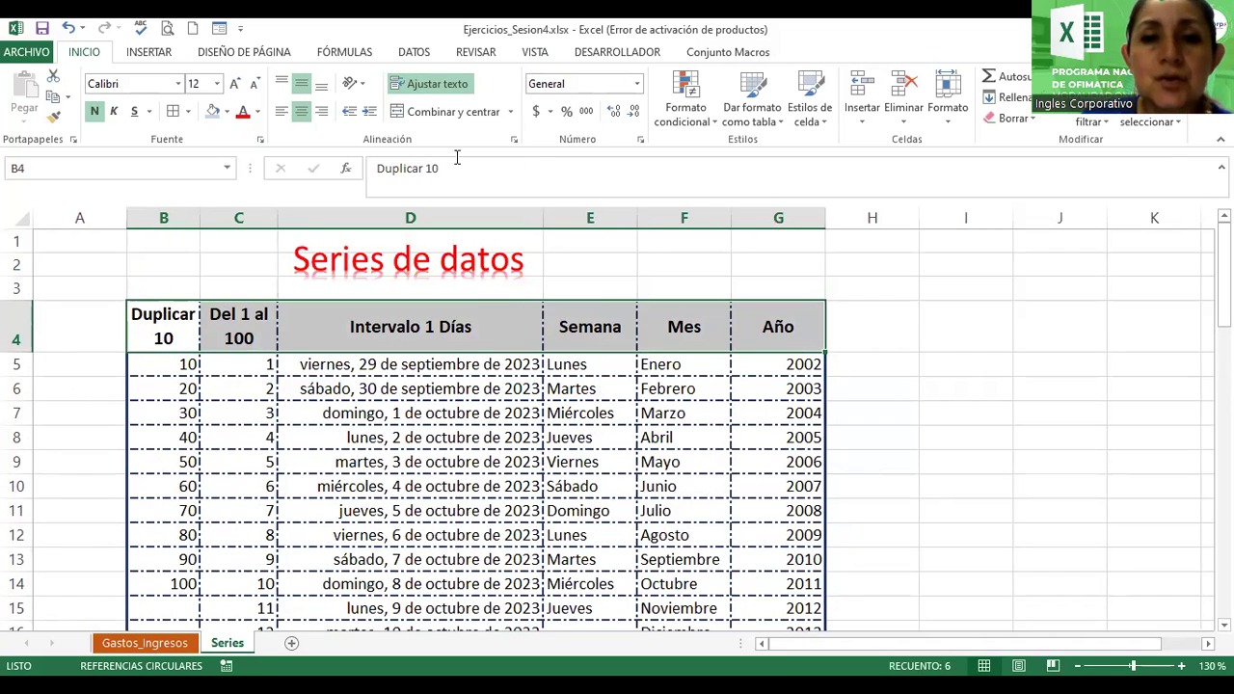
Step: Open the fill effects for B4:G4 and set gradient Color 1 to light peach
click(515, 141)
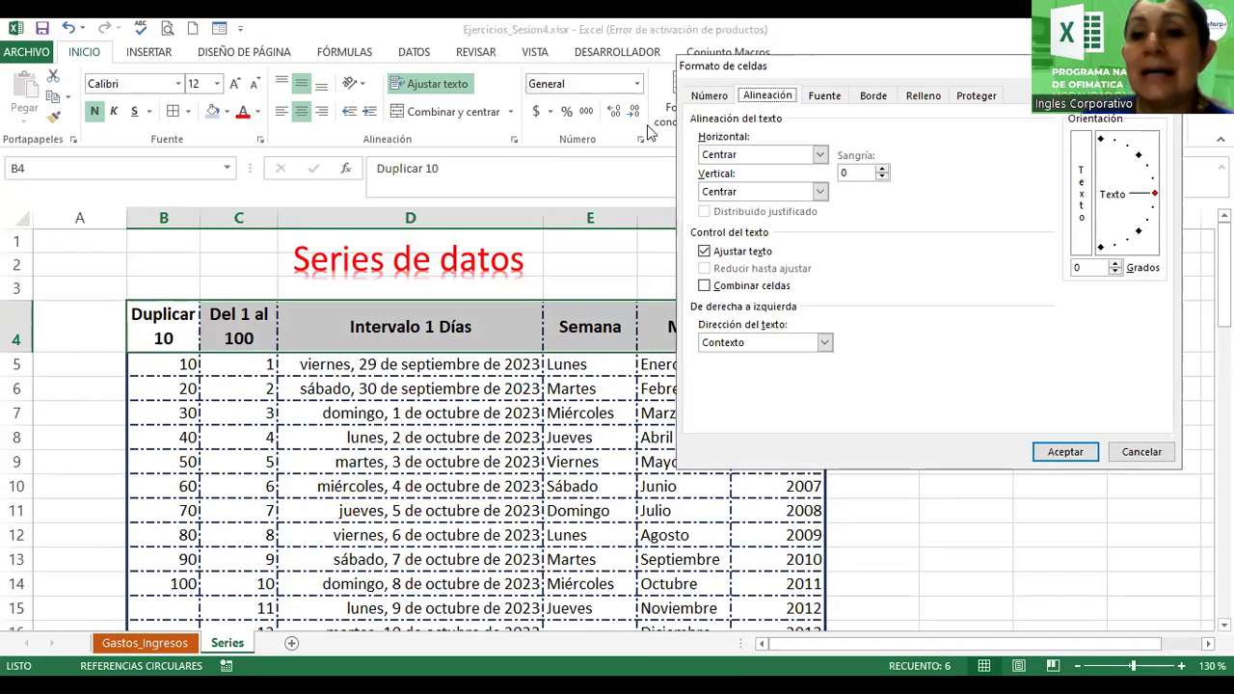
click(922, 97)
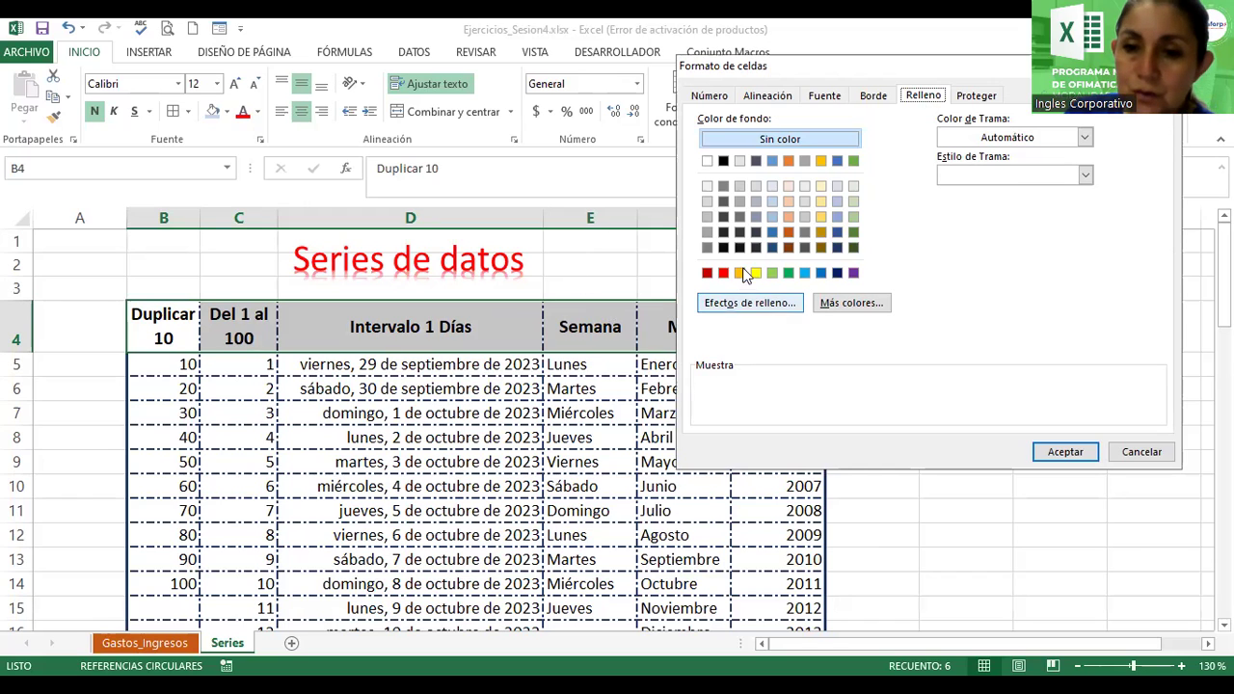
click(728, 305)
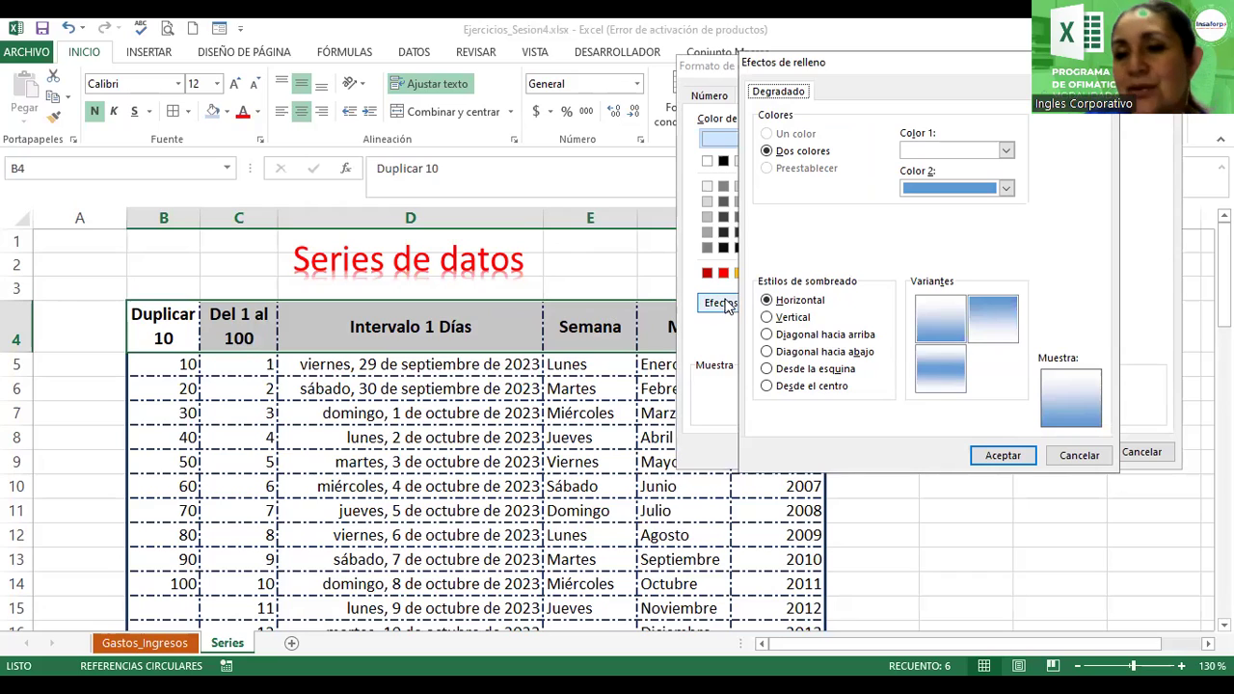
click(951, 150)
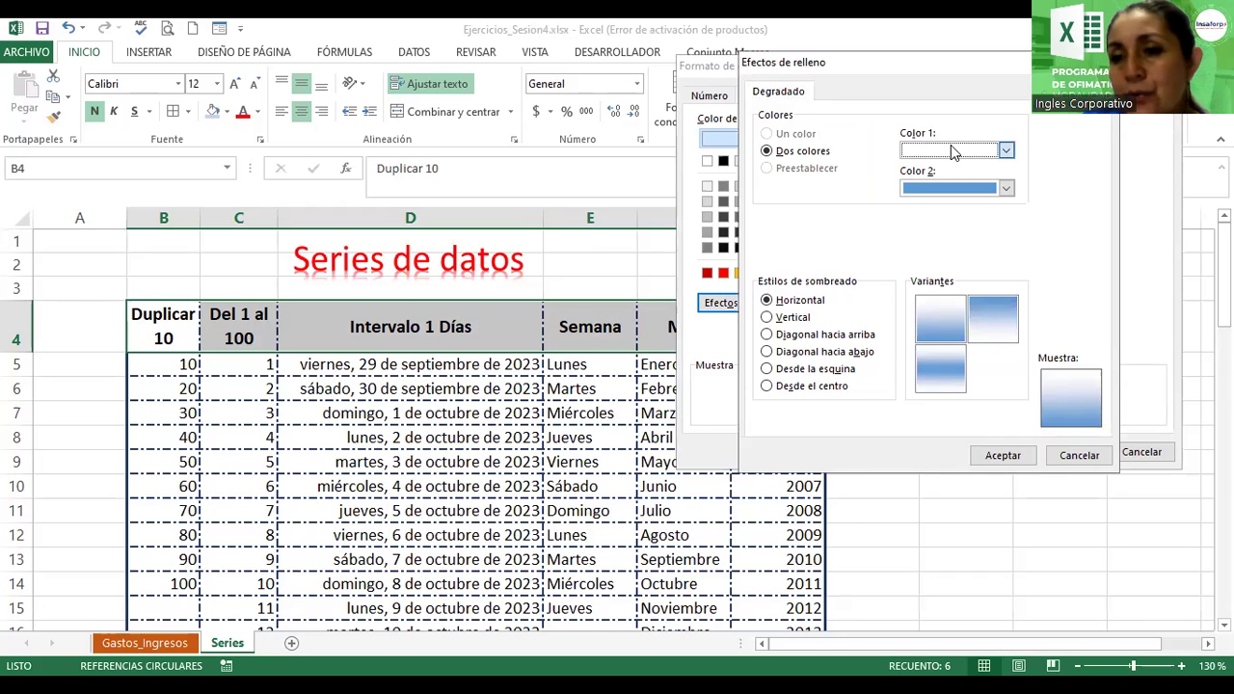
click(951, 144)
click(952, 221)
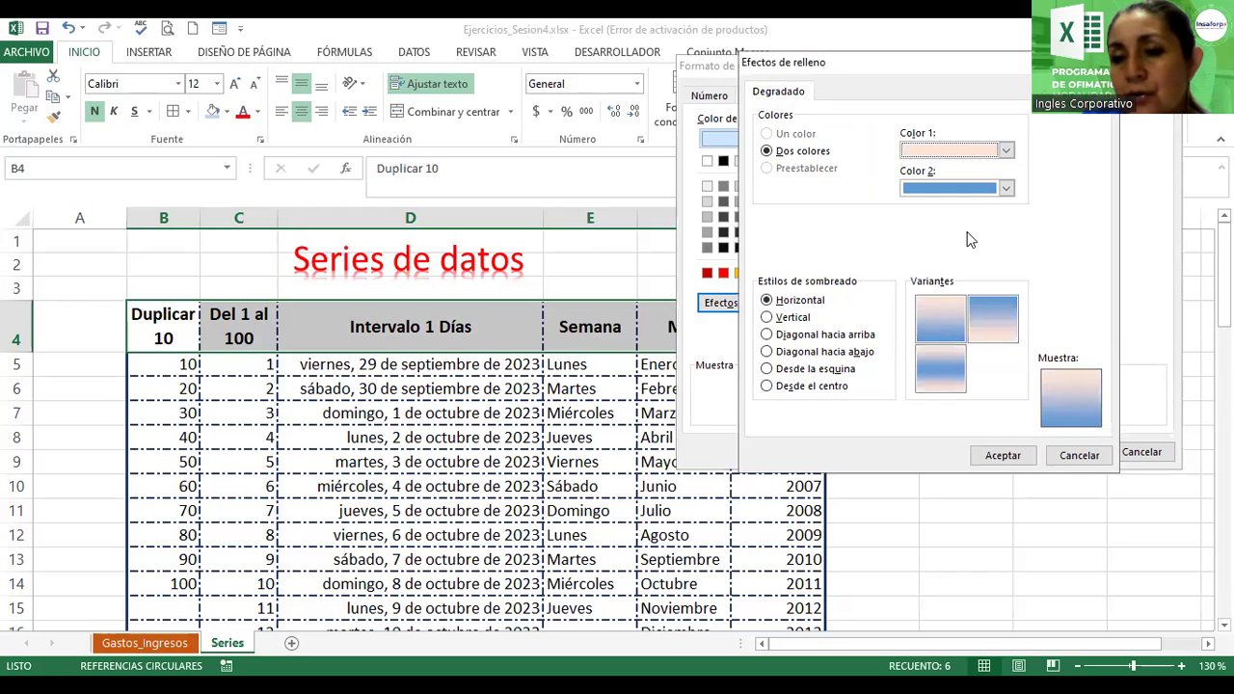
Step: Set the gradient shading to Diagonal hacia abajo using the second variant
click(767, 319)
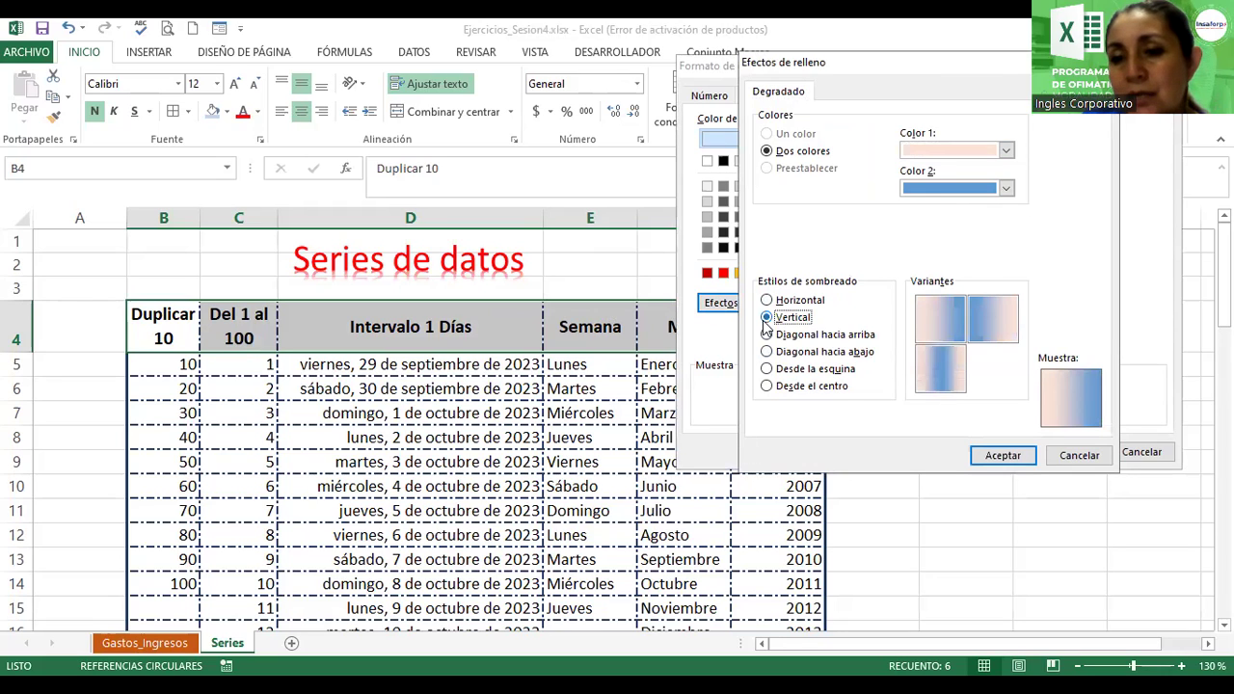
click(766, 335)
click(766, 352)
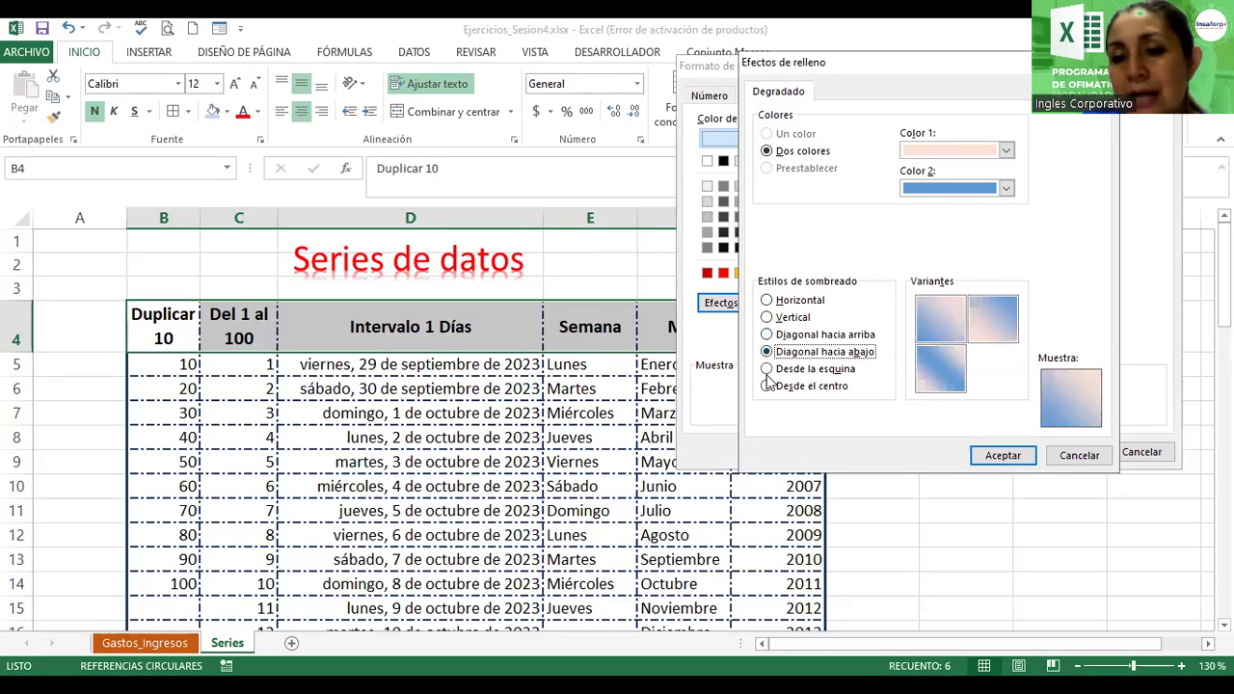
click(766, 369)
click(767, 385)
click(767, 369)
click(766, 352)
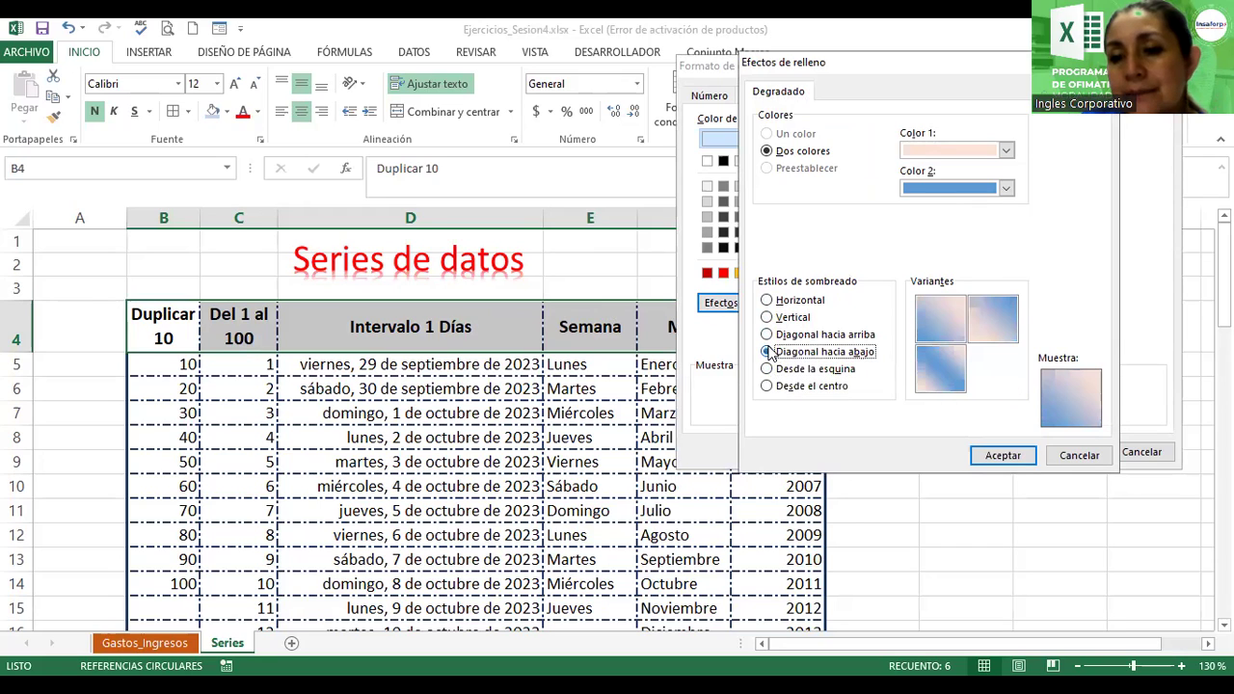
click(977, 319)
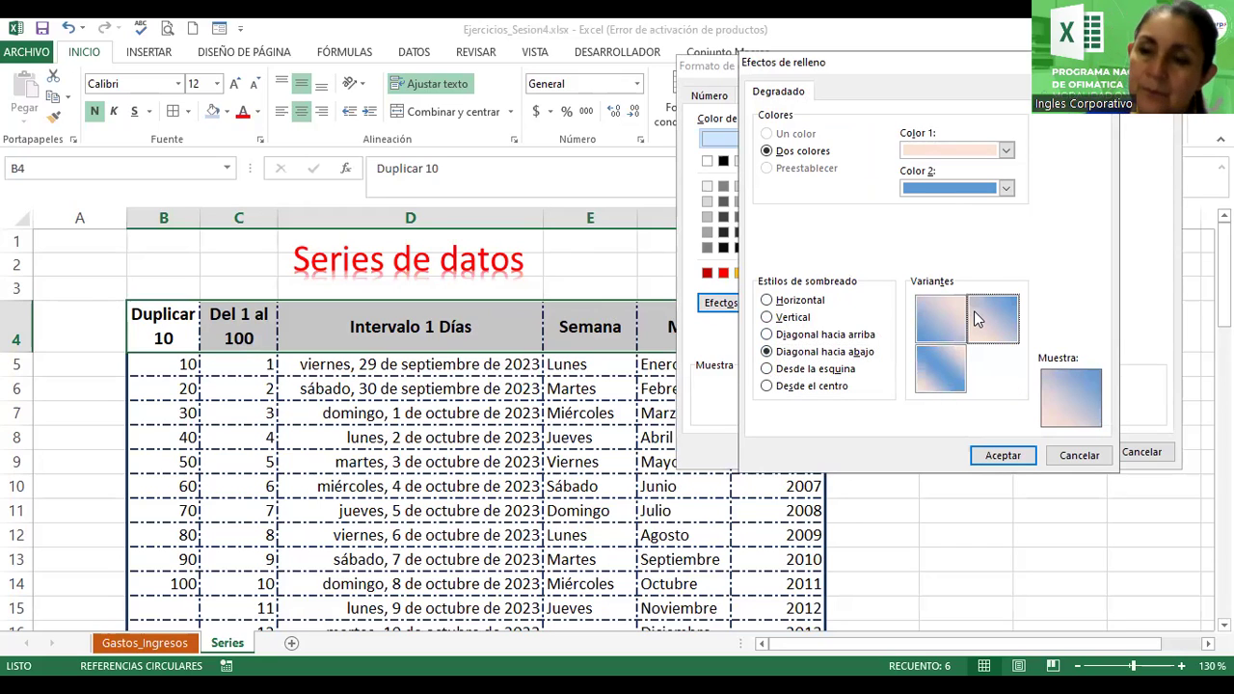
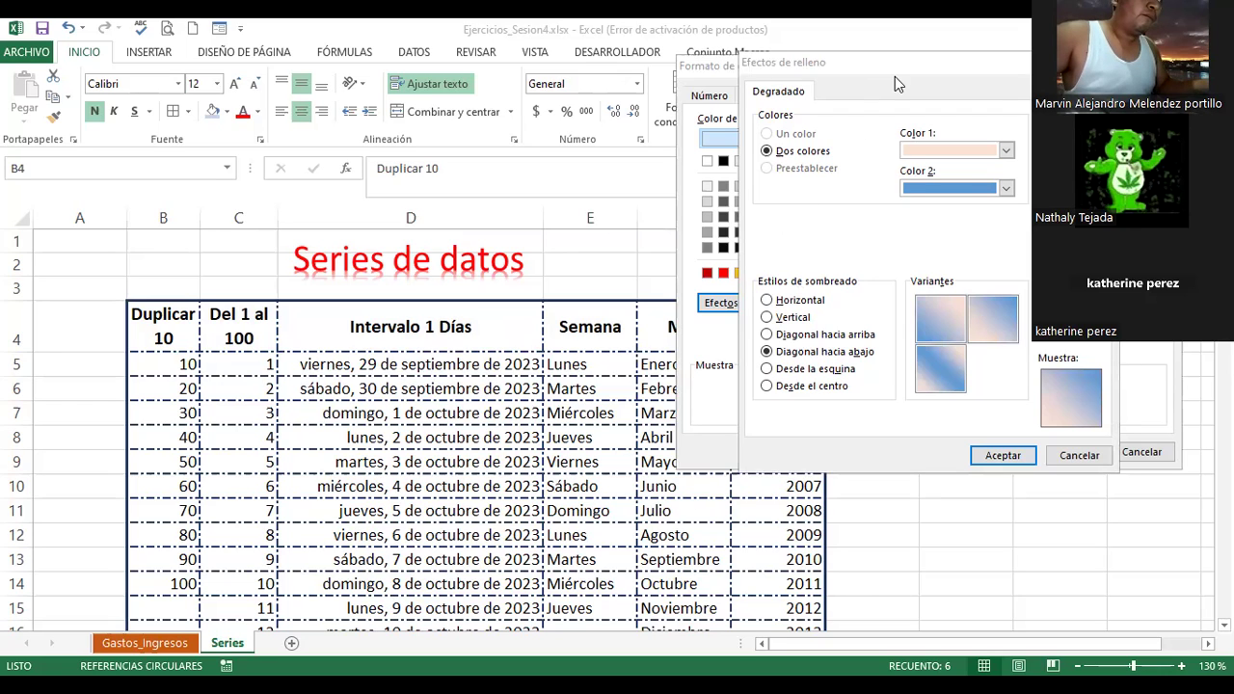
Step: Apply the two-colour diagonal-down gradient variant to header row B4:G4 and view the result
click(945, 349)
click(1017, 460)
click(1066, 452)
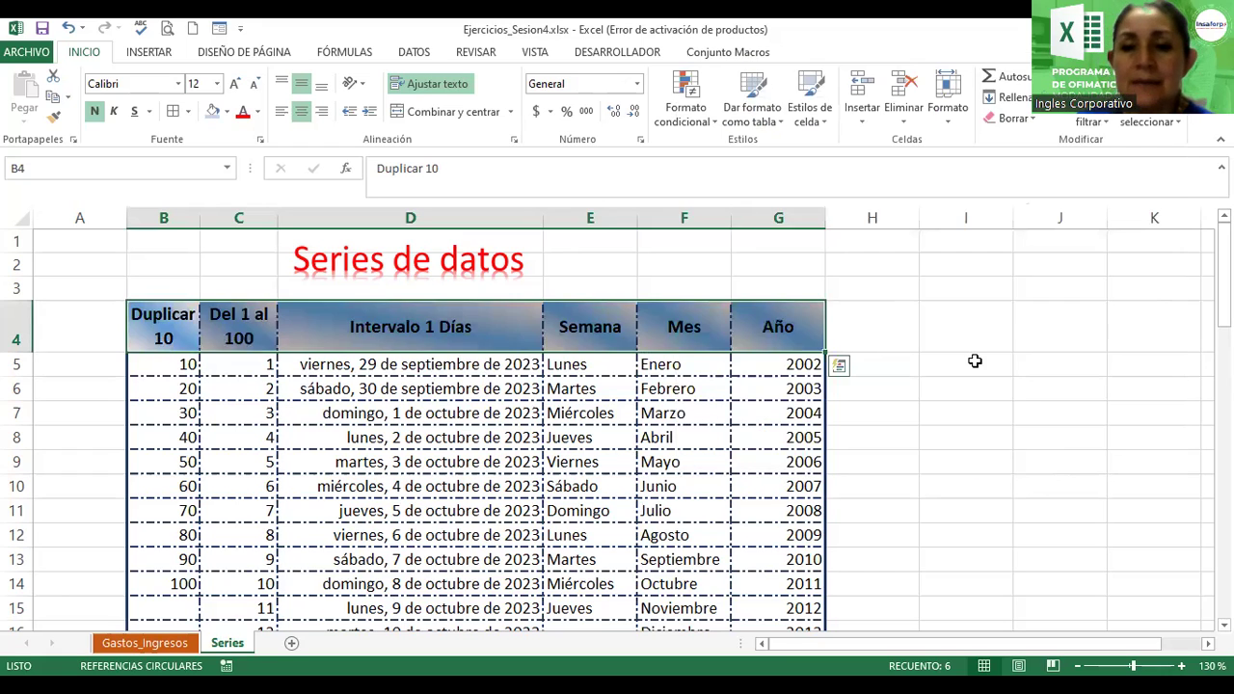
click(974, 361)
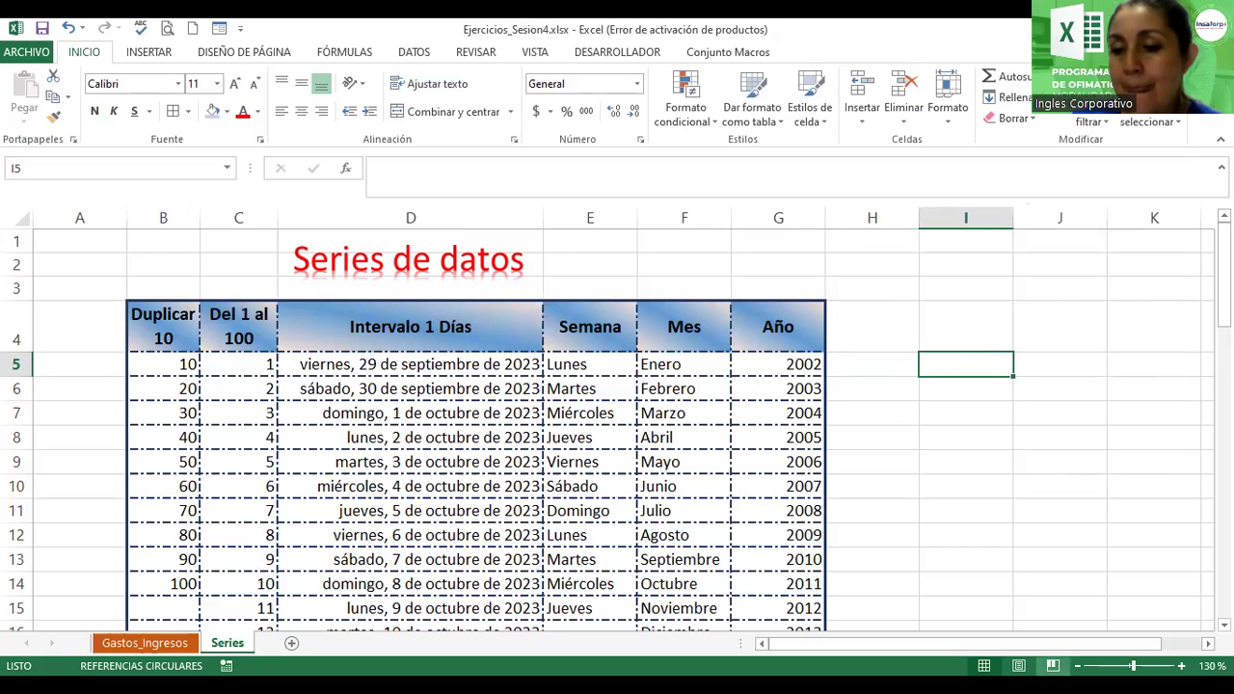
ctrl+scroll(616, 420, down, 2)
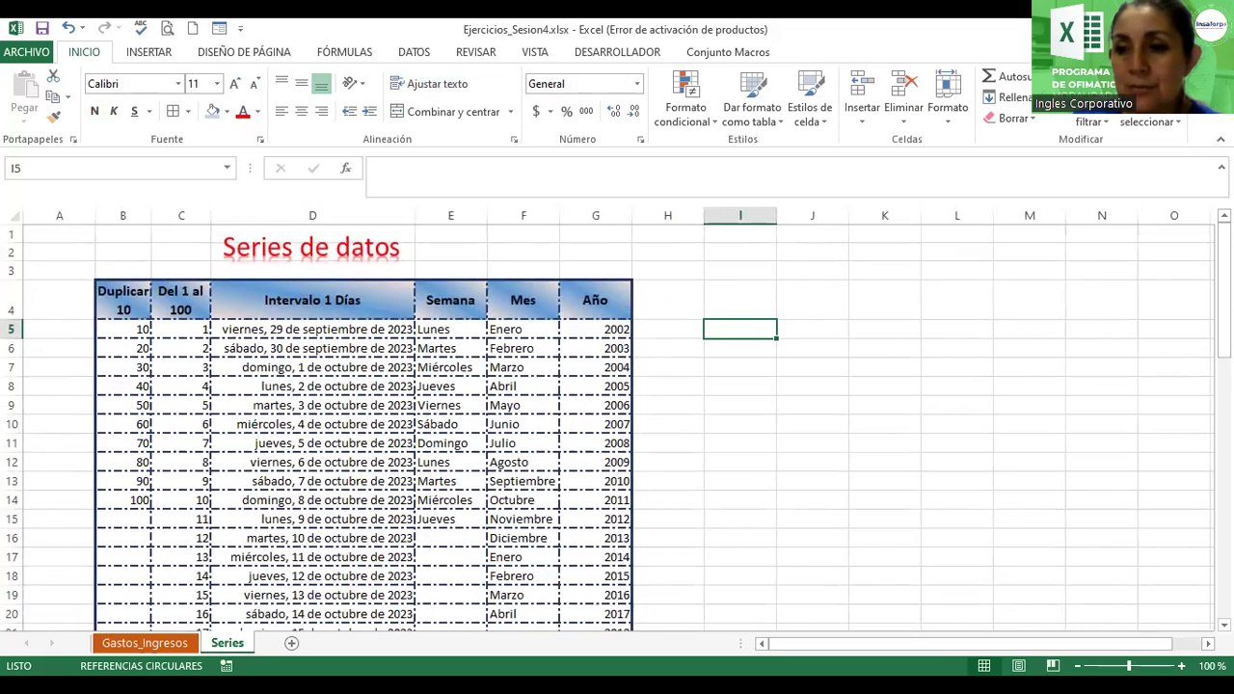
scroll(617, 421, down, 1)
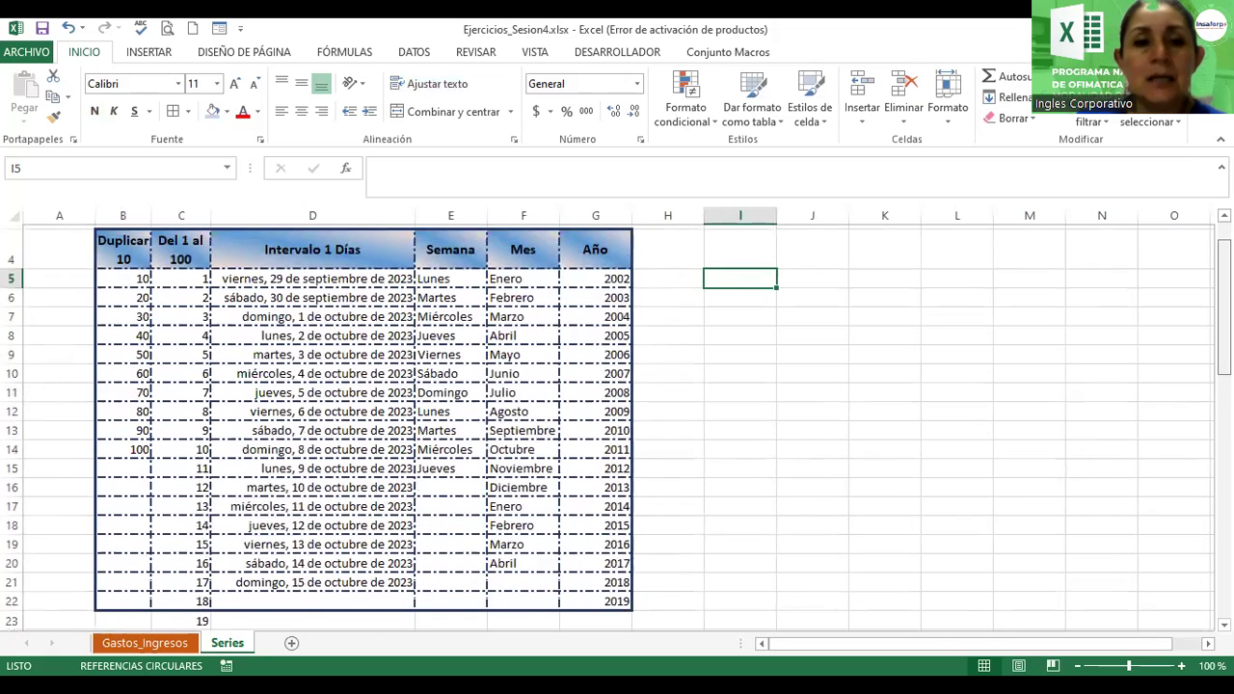
Step: Give the table B4:G22 a thick outer border in Format Cells
mouse_move(123, 246)
mouse_down()
mouse_move(439, 357)
mouse_move(574, 576)
mouse_up()
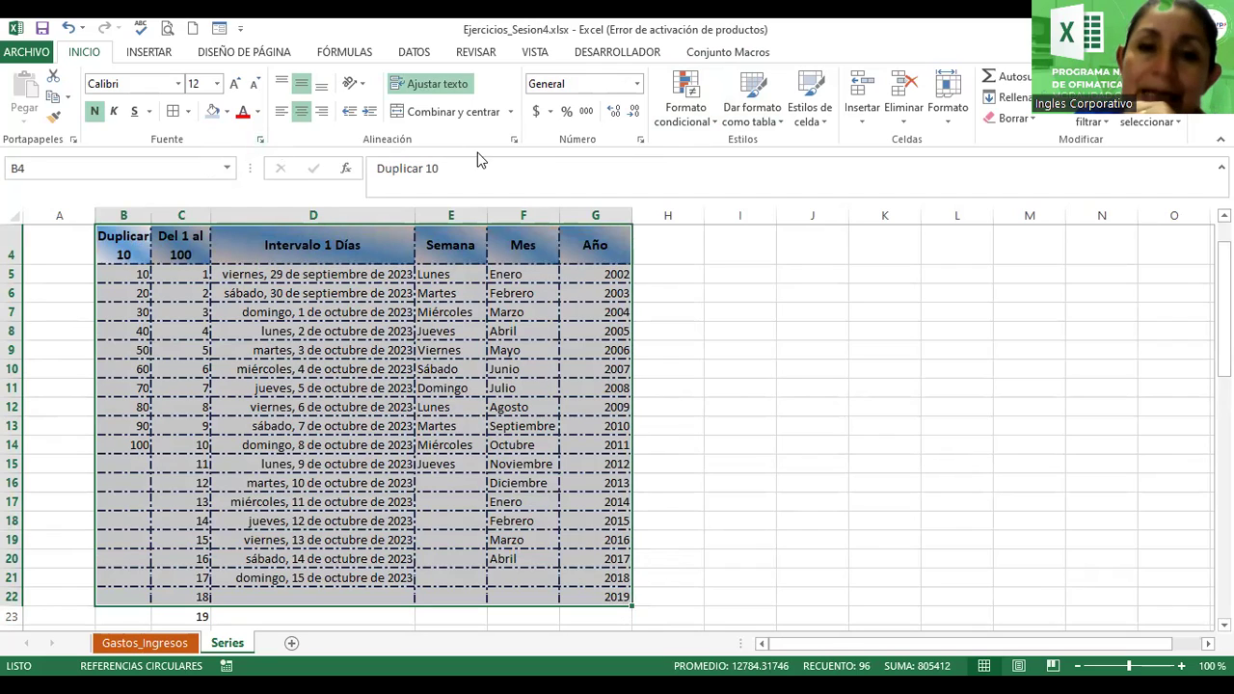
click(639, 141)
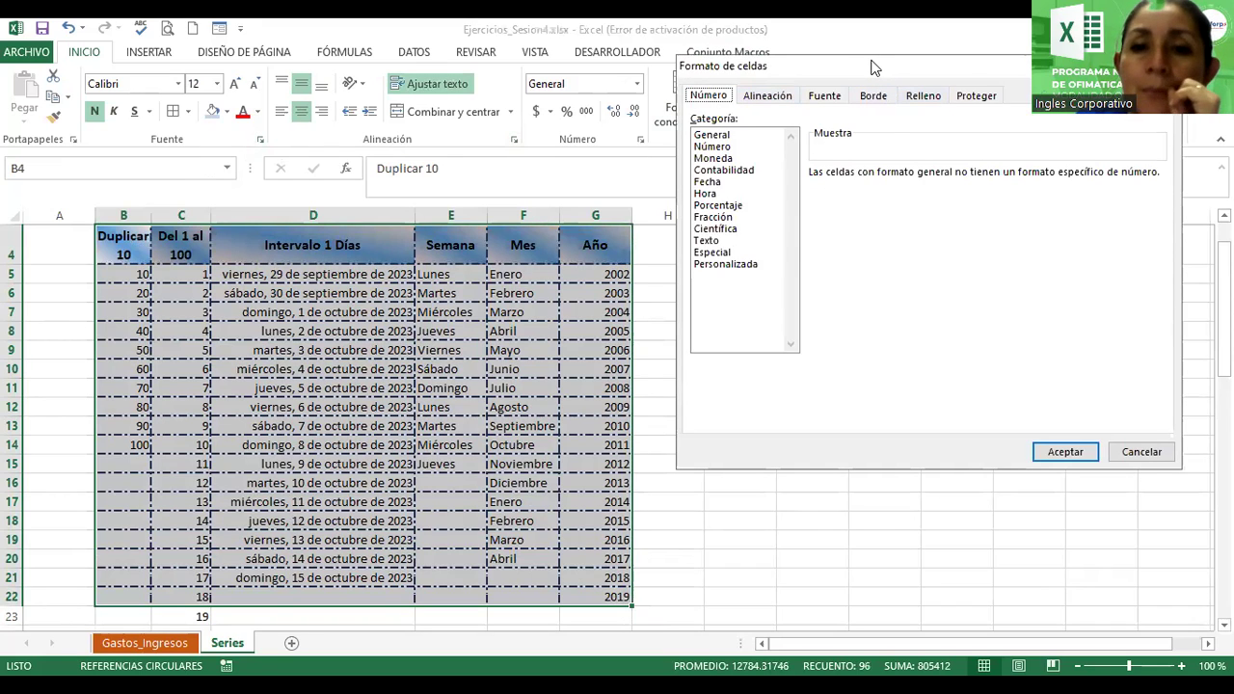
click(583, 199)
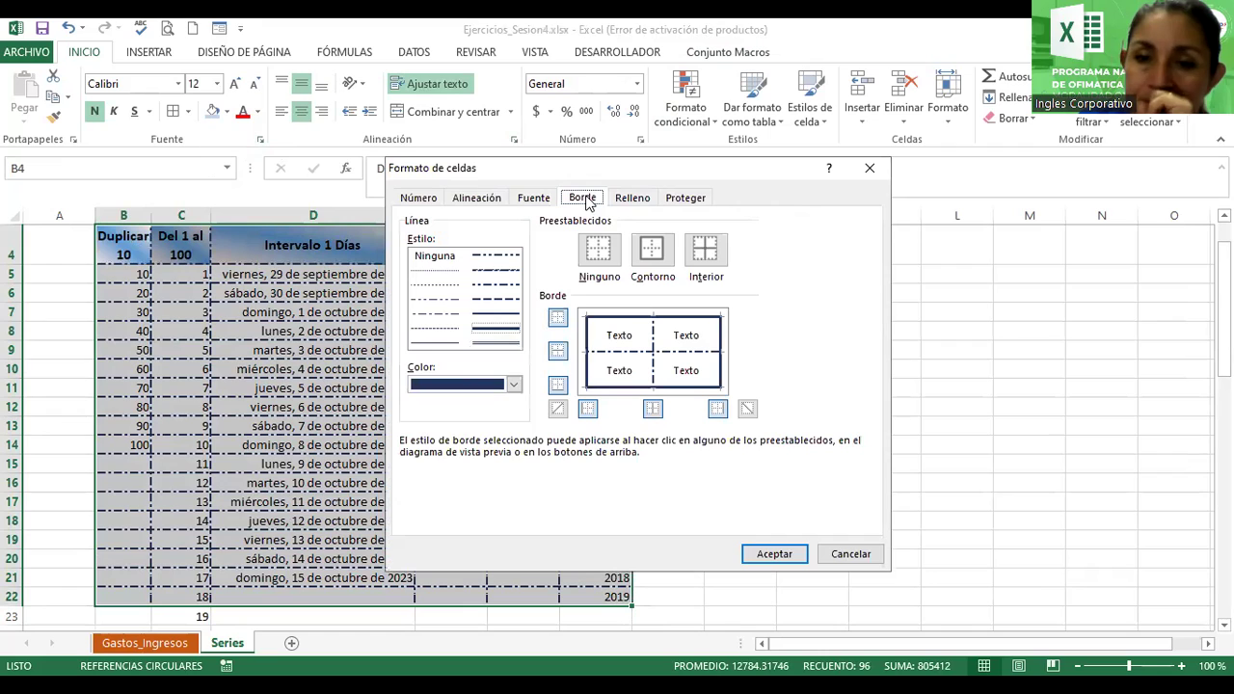
click(488, 333)
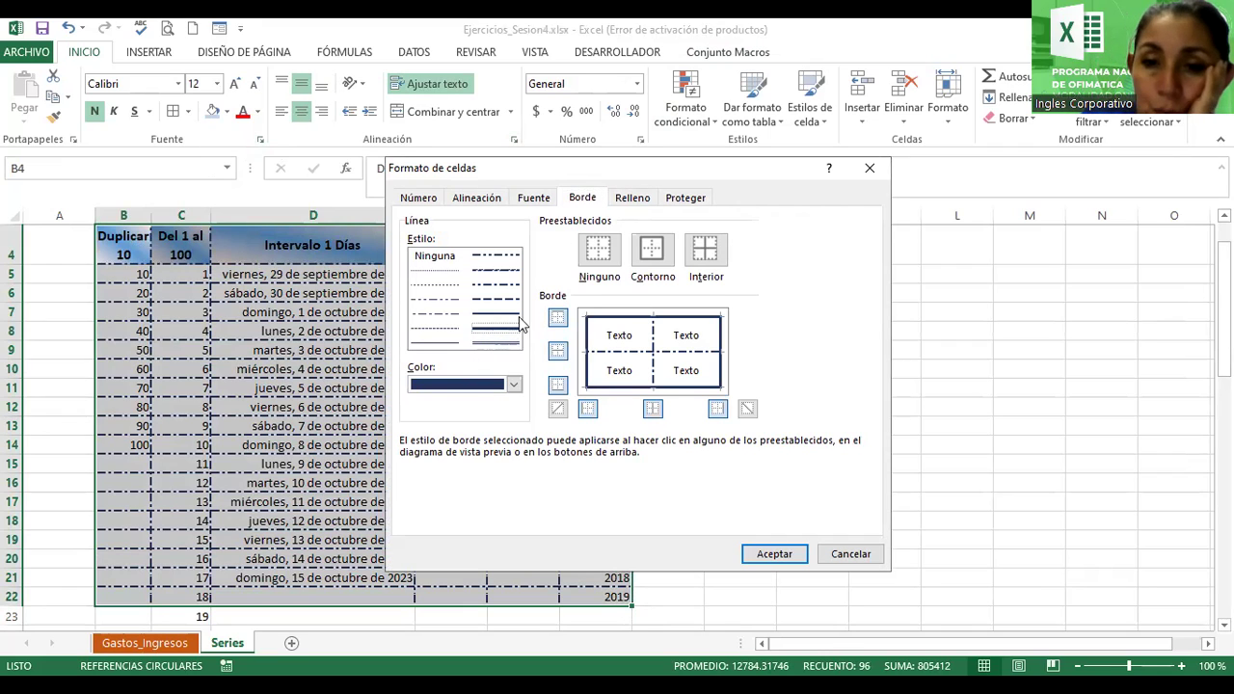
click(495, 335)
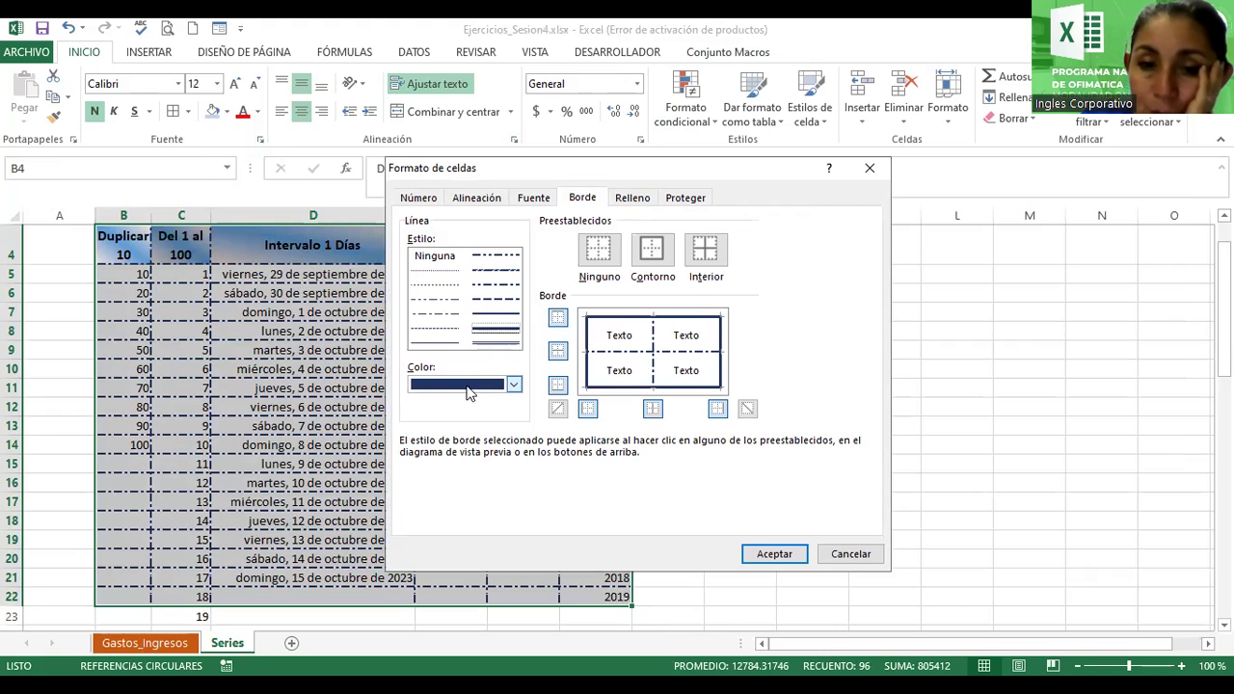
click(491, 333)
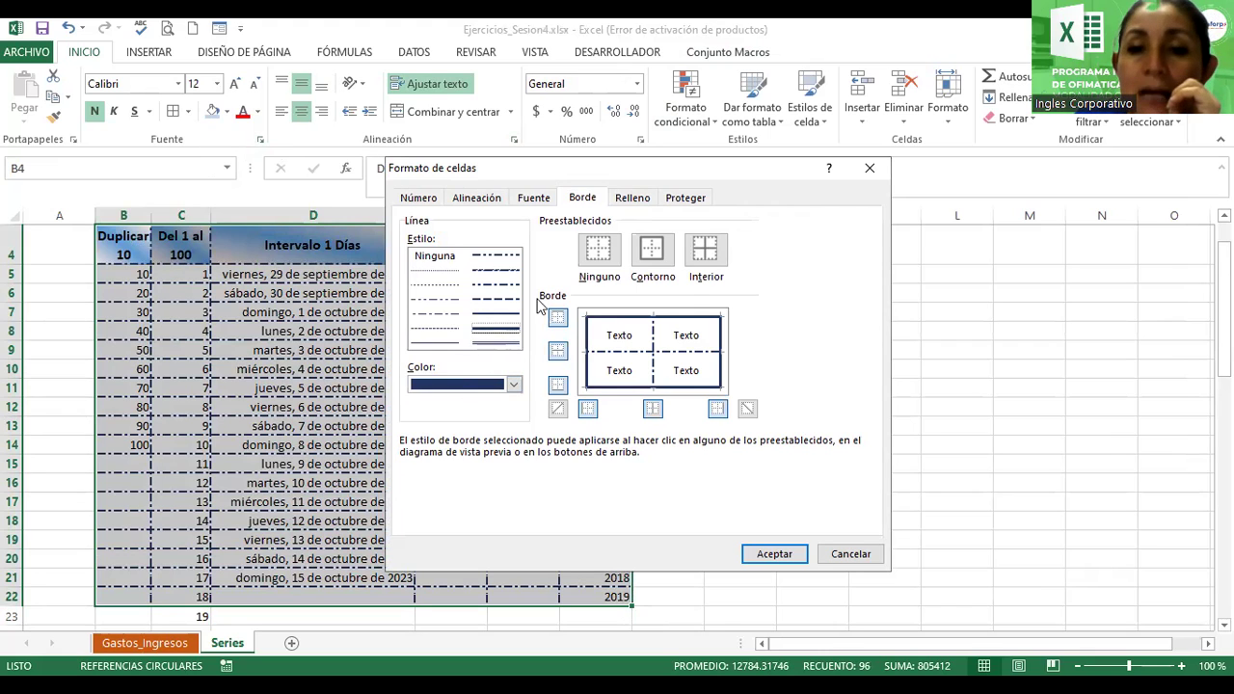
click(655, 249)
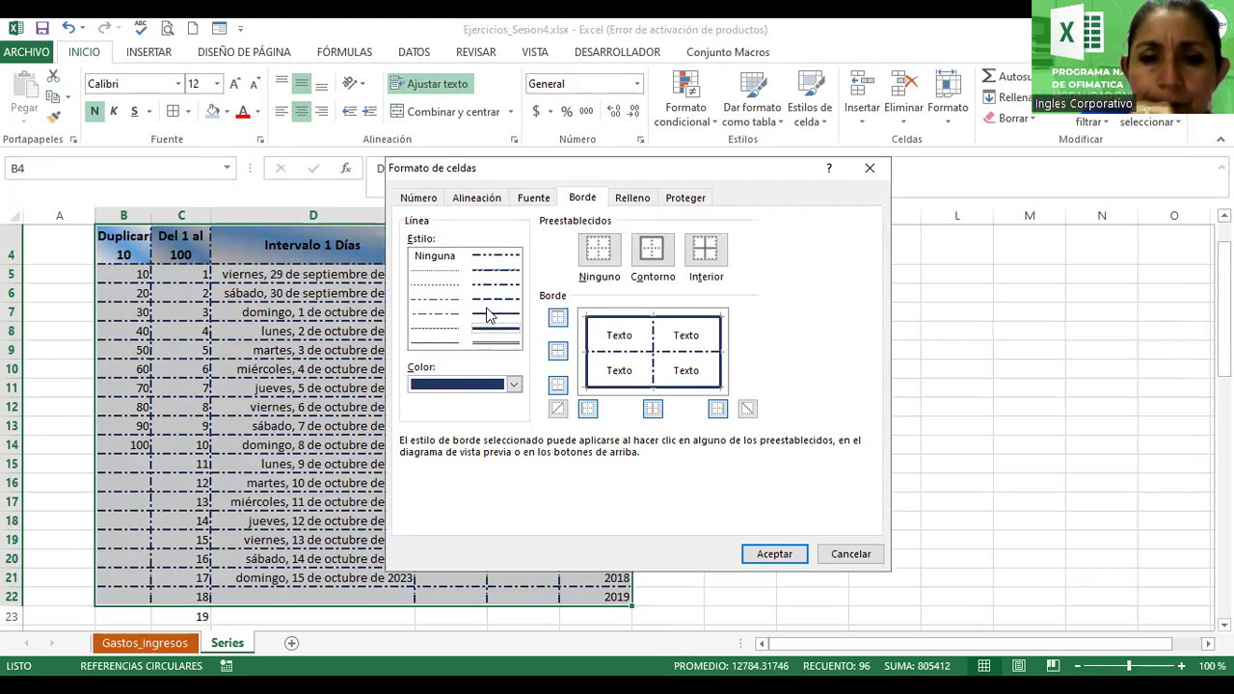
Step: Add fine dotted inside borders to the table and confirm
click(436, 333)
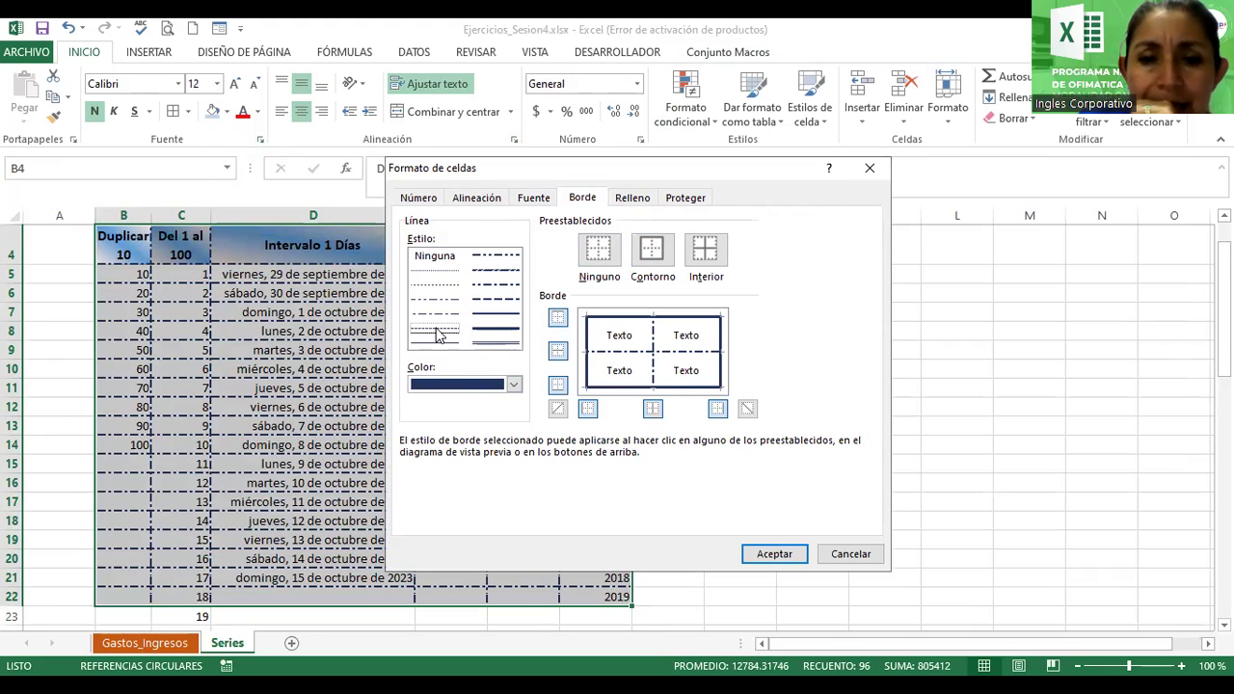
click(704, 257)
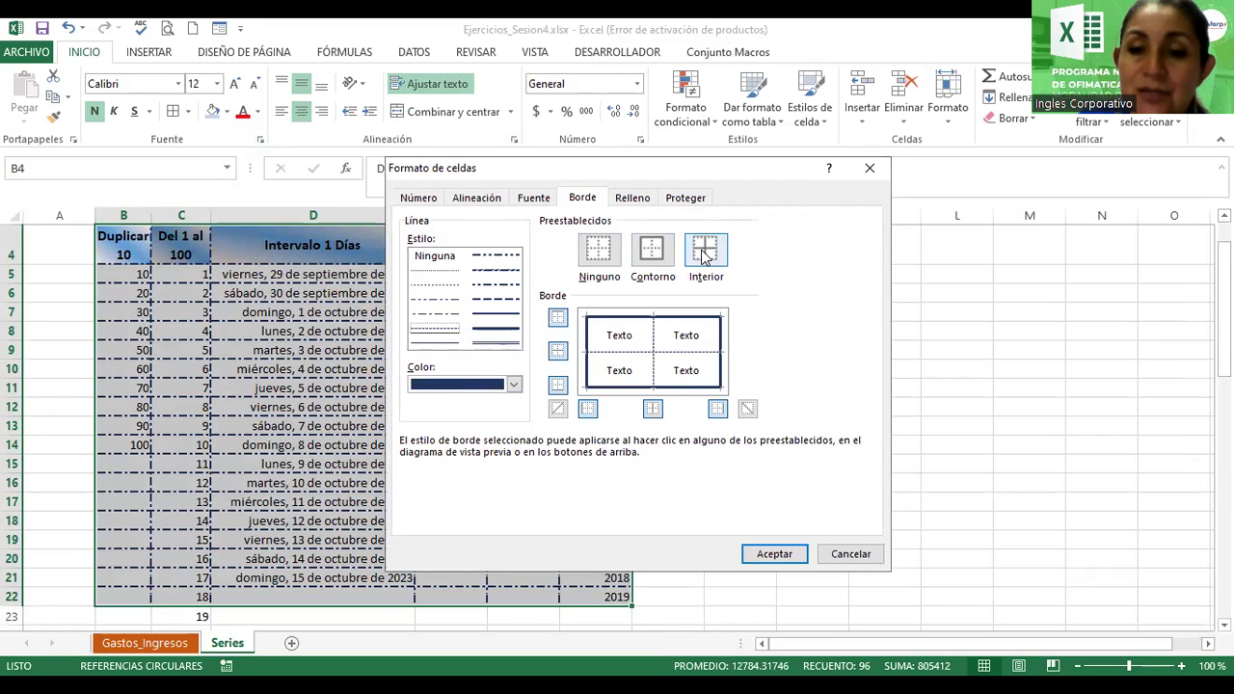
click(428, 332)
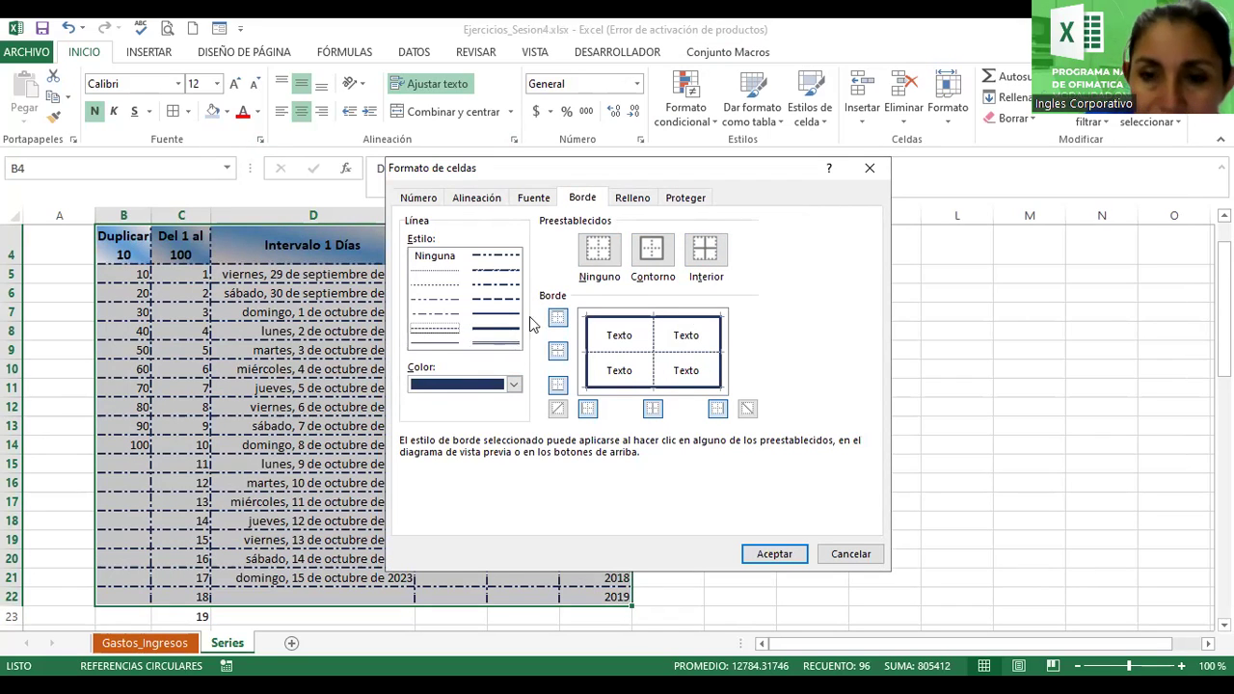
click(705, 250)
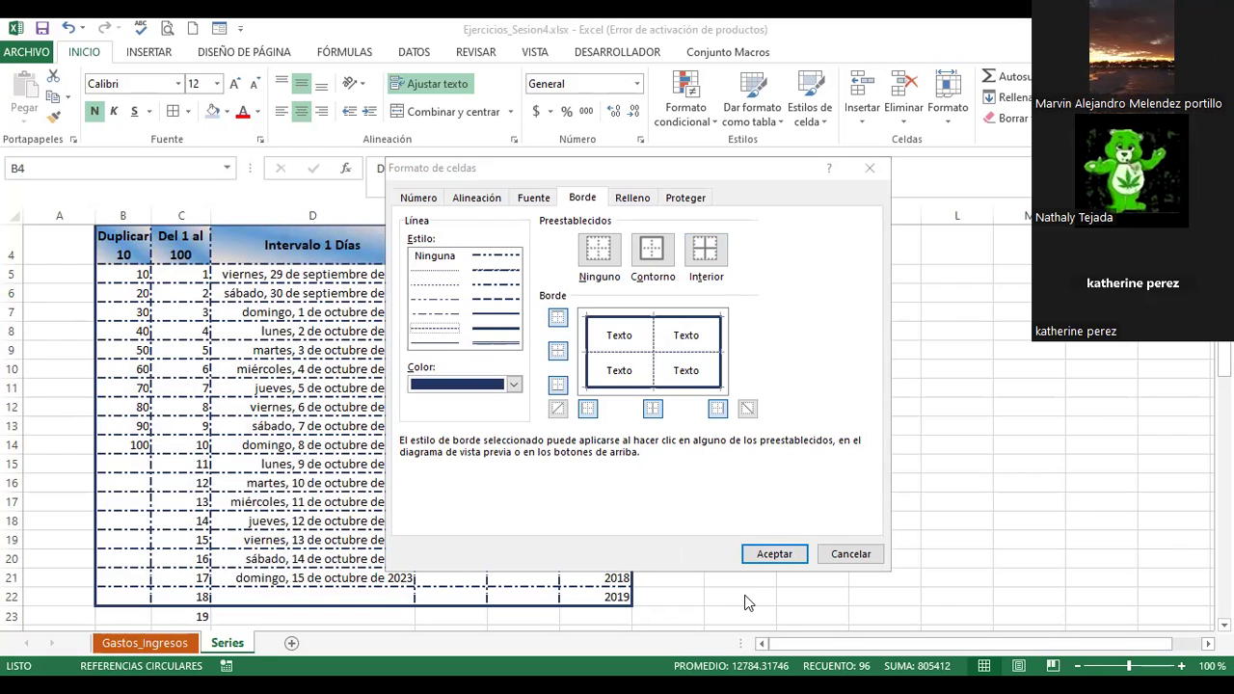
click(752, 551)
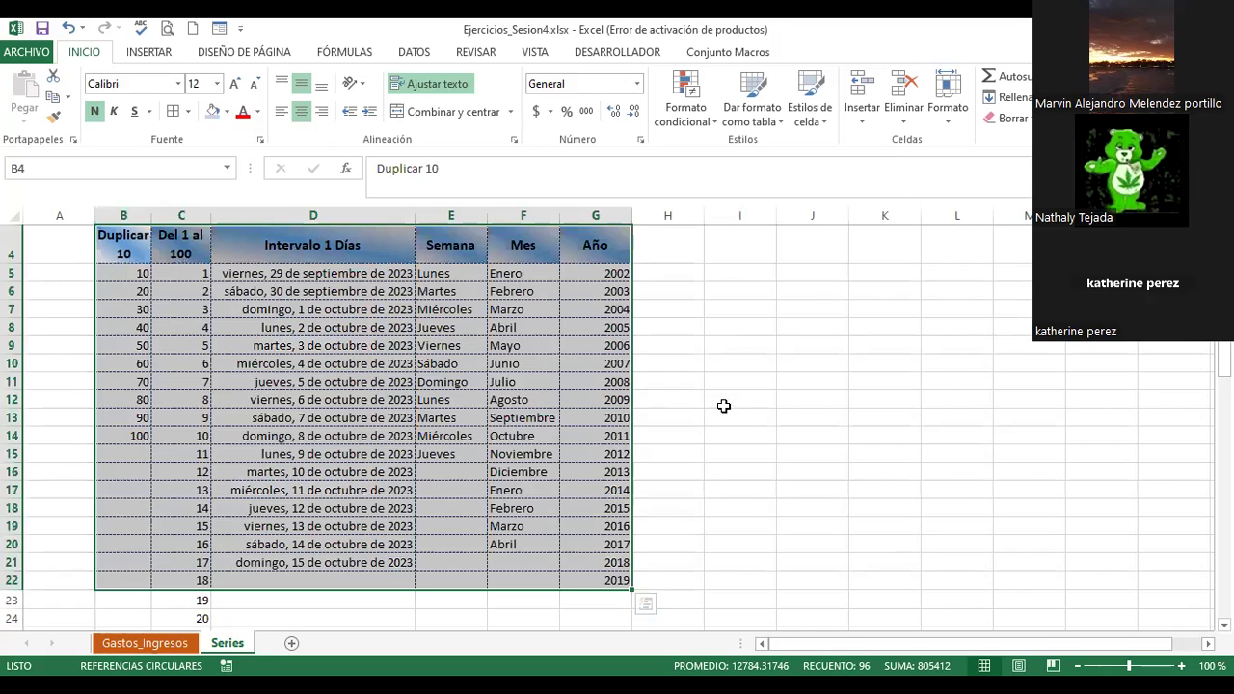
Step: At 80% zoom, widen the Series de datos title box across the table
click(723, 406)
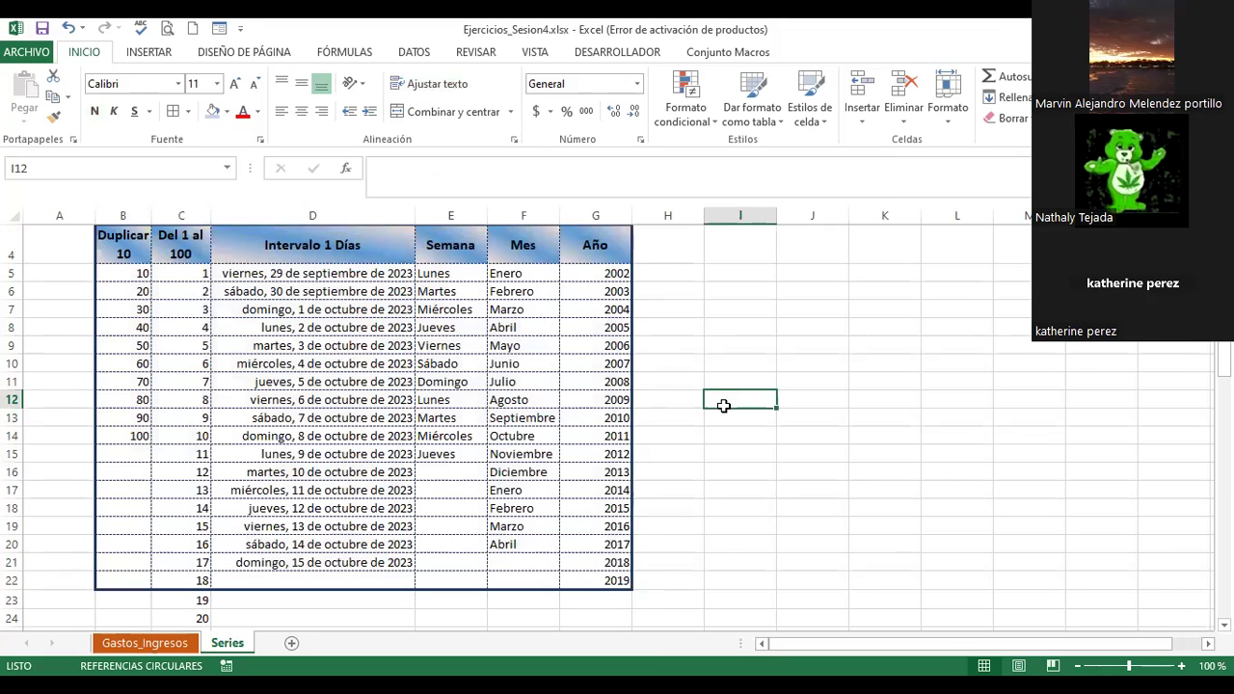
scroll(617, 424, up, 1)
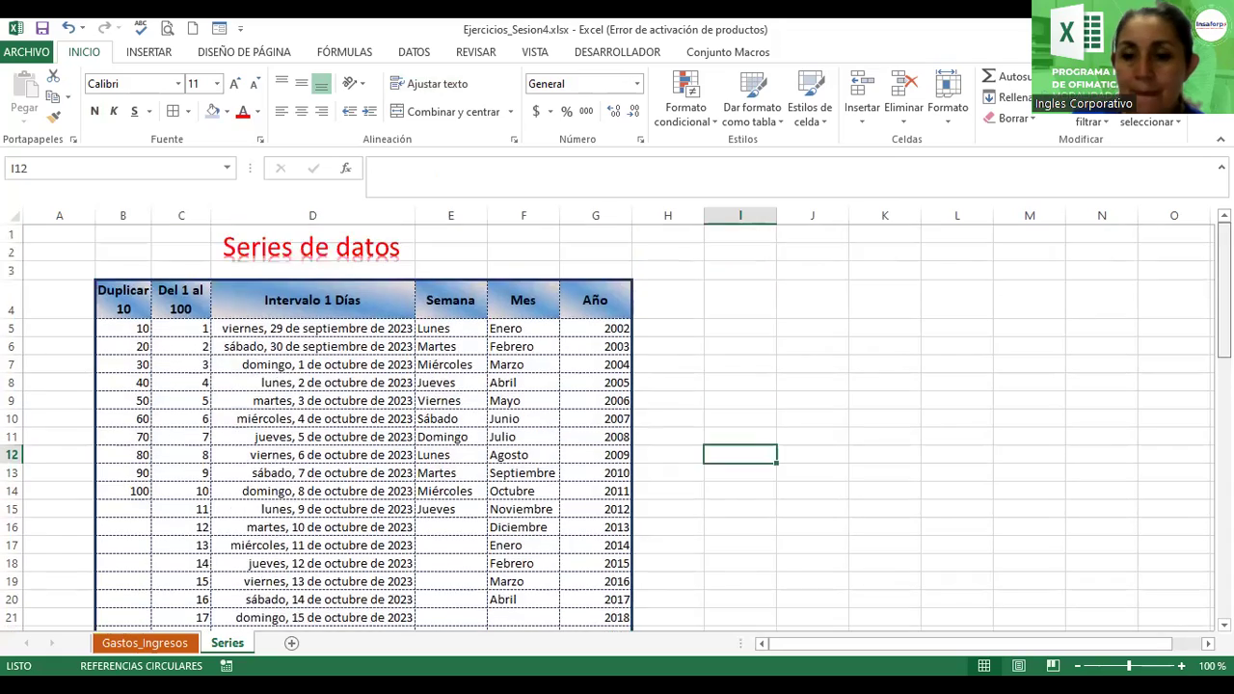
scroll(617, 424, down, 1)
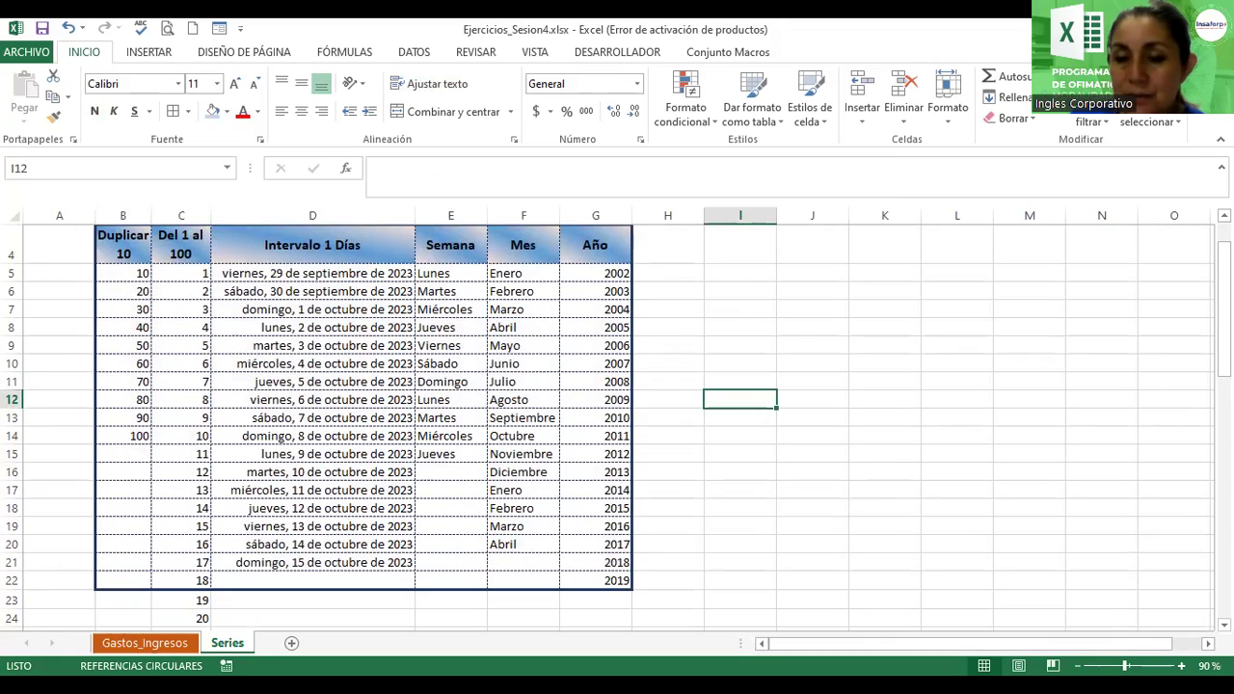
click(1077, 666)
click(1076, 666)
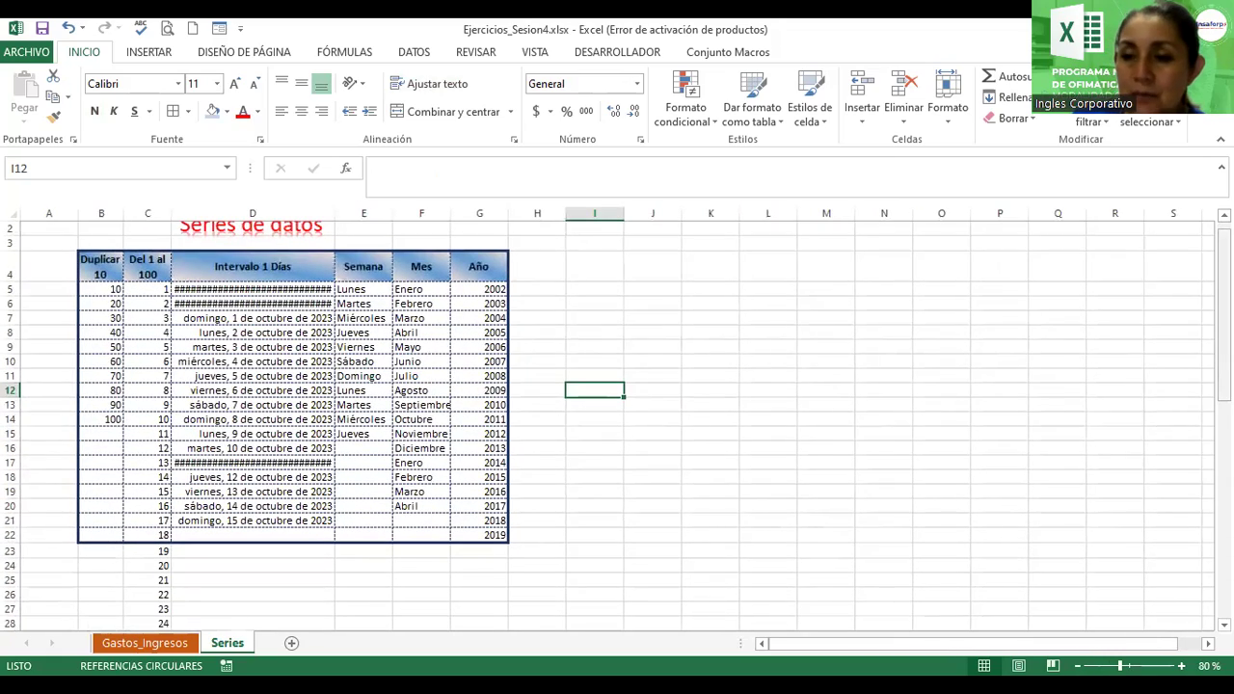
scroll(253, 250, up, 1)
click(230, 243)
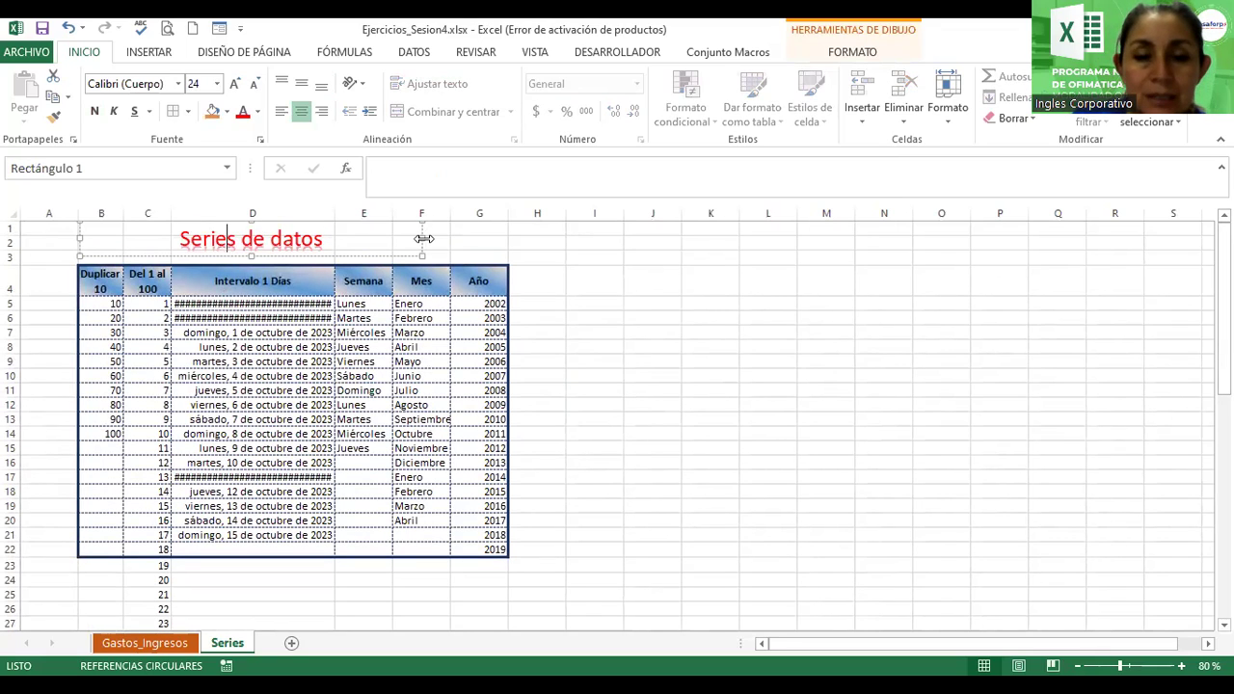
drag(421, 238, 505, 239)
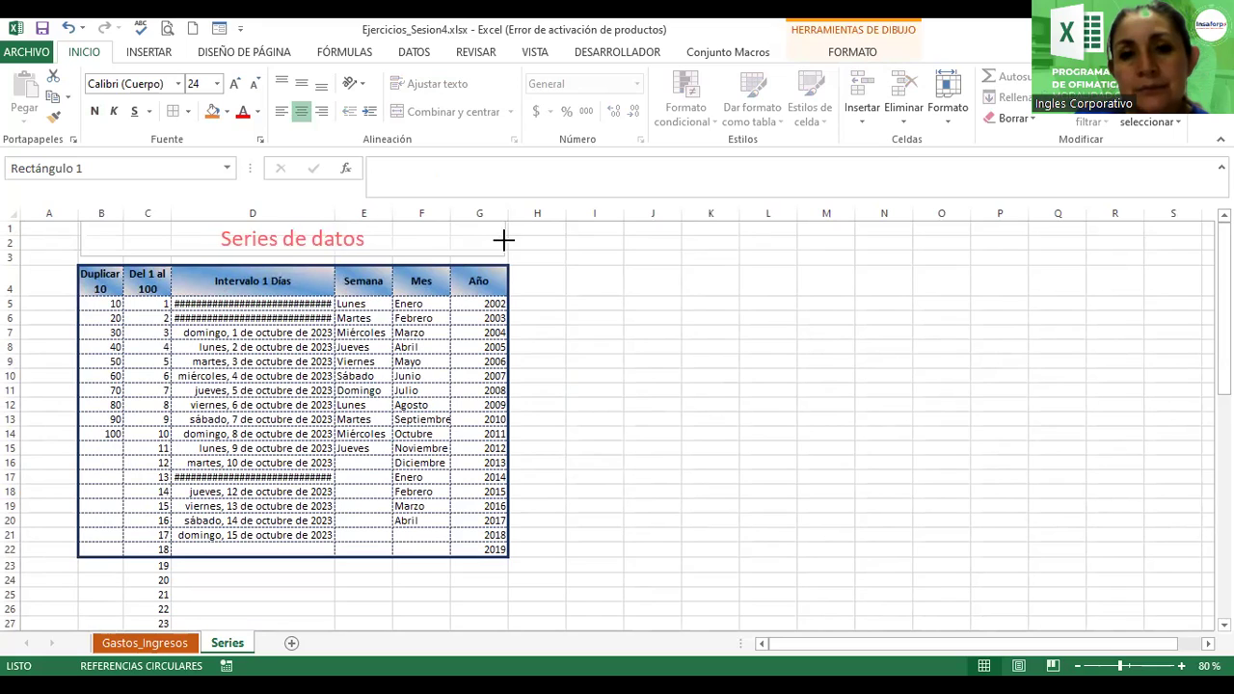
Step: Apply the black shape style to the title box
click(839, 52)
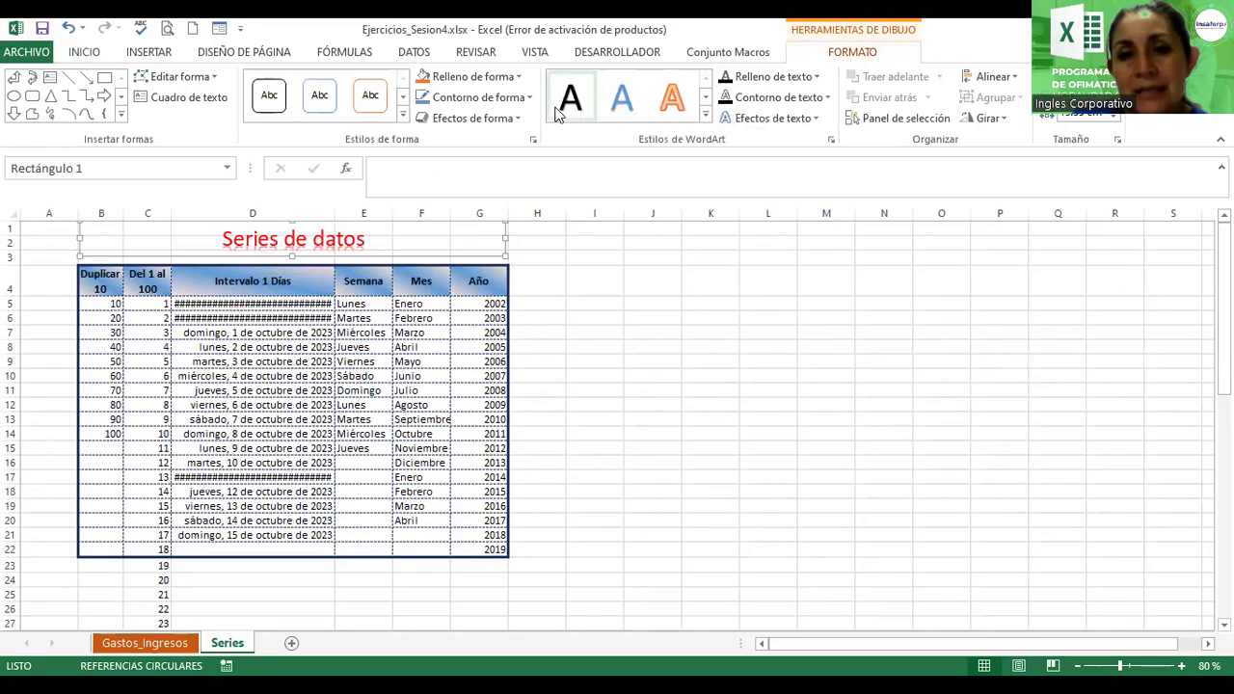
click(460, 116)
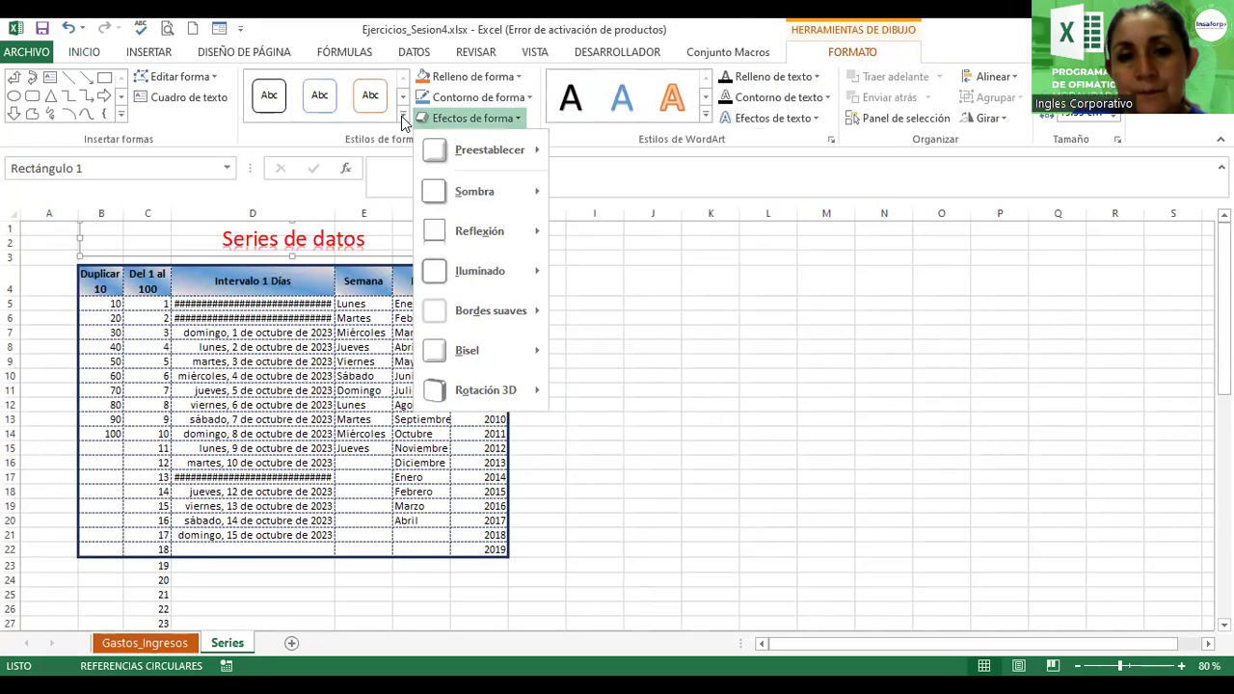
click(403, 118)
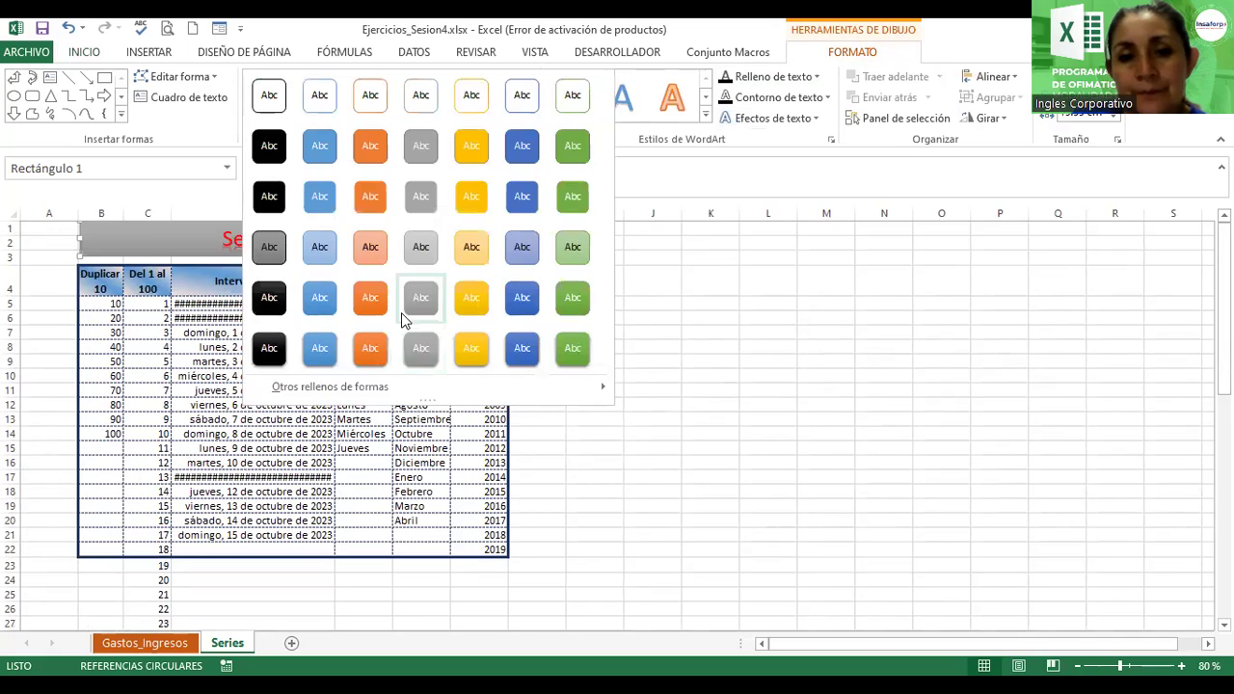
click(269, 297)
click(673, 301)
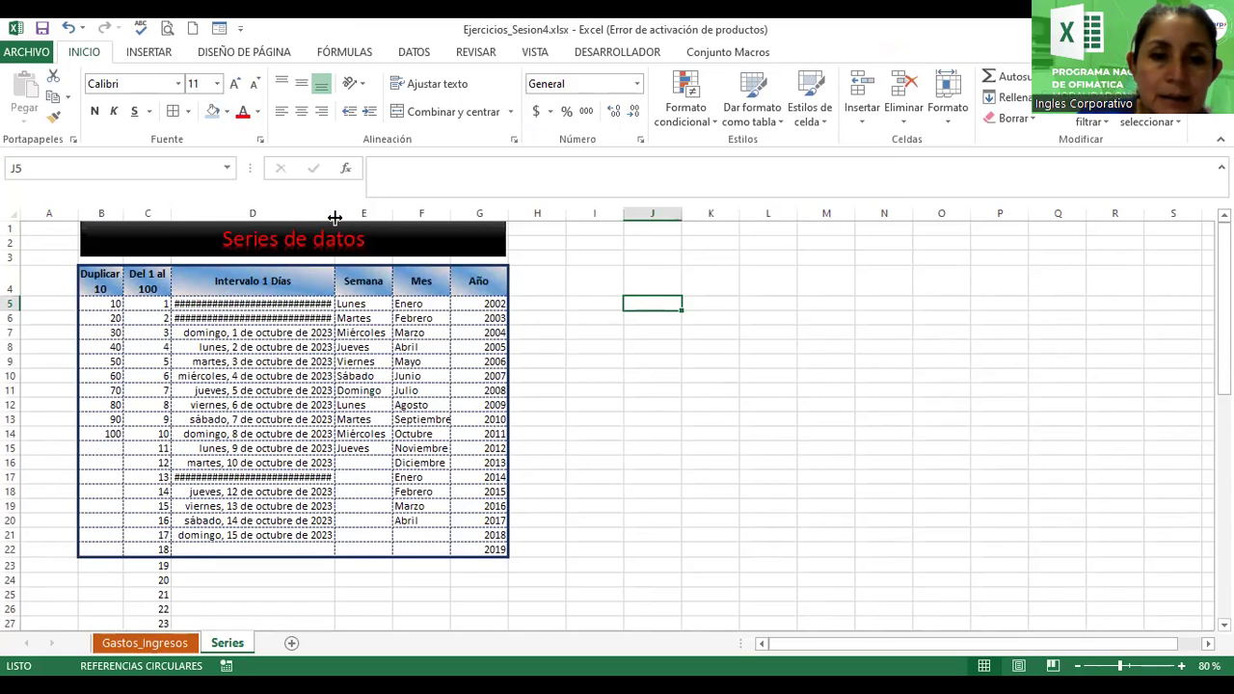
Step: Widen column D for the dates and draw a left-and-up block arrow beside the table in columns H–J
drag(335, 216, 355, 218)
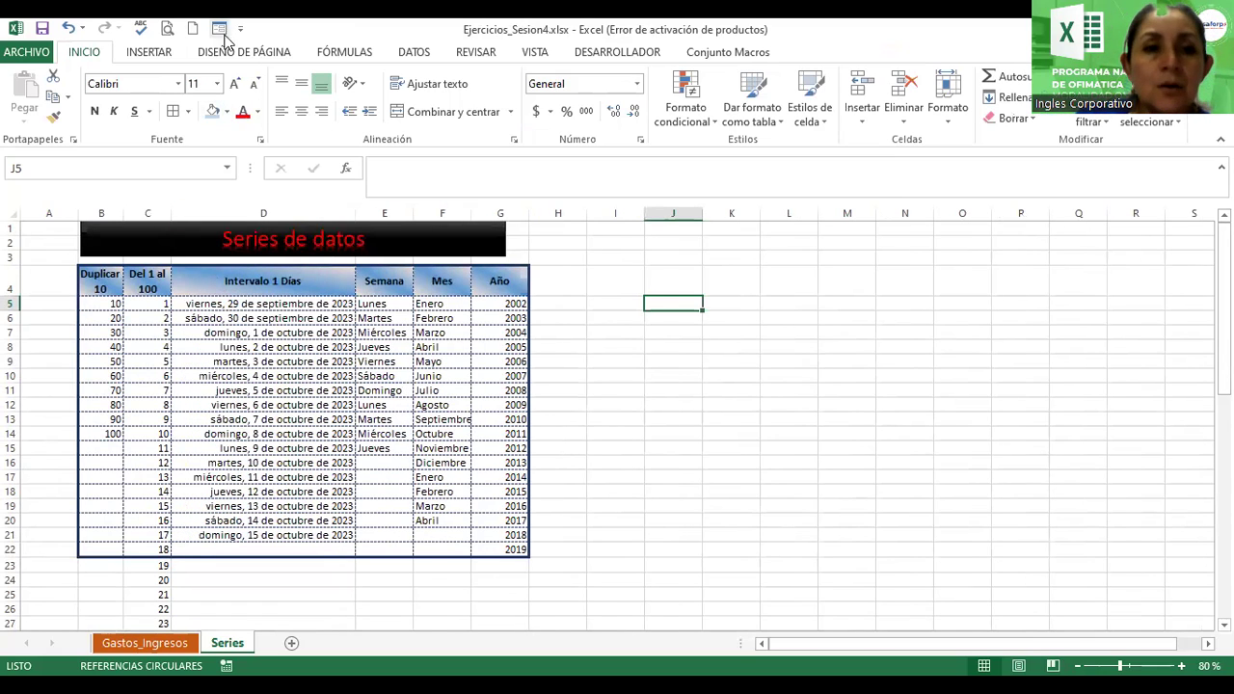
click(140, 56)
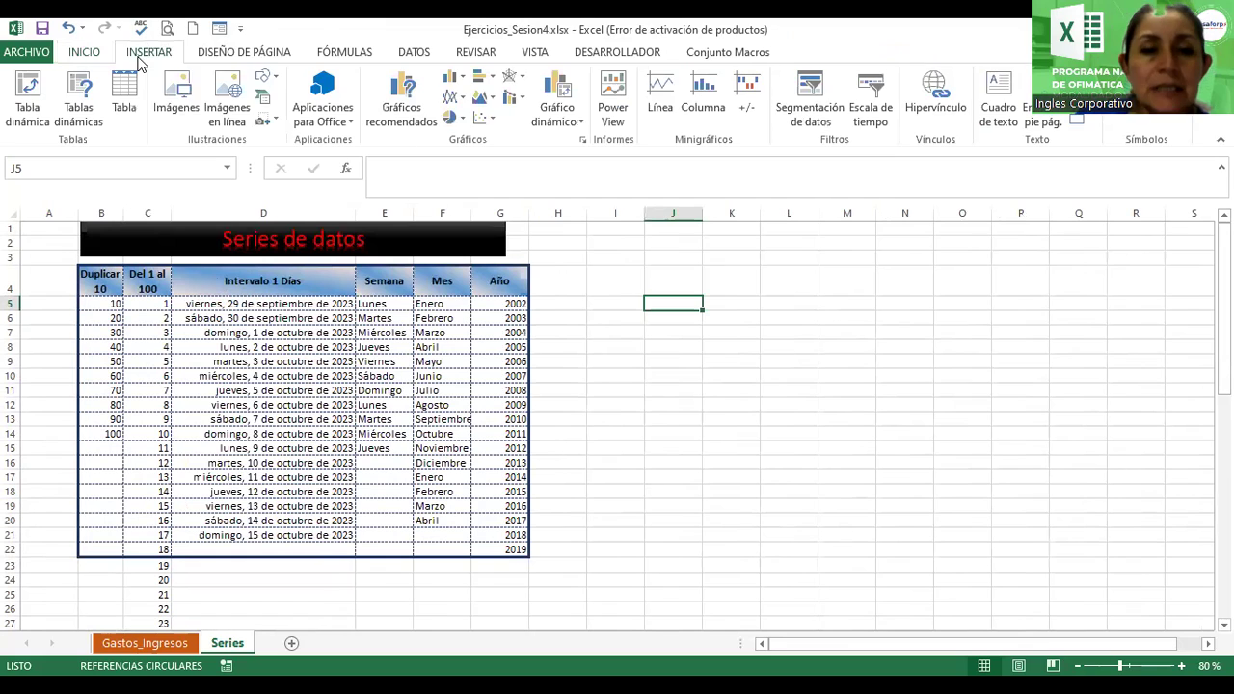
click(271, 82)
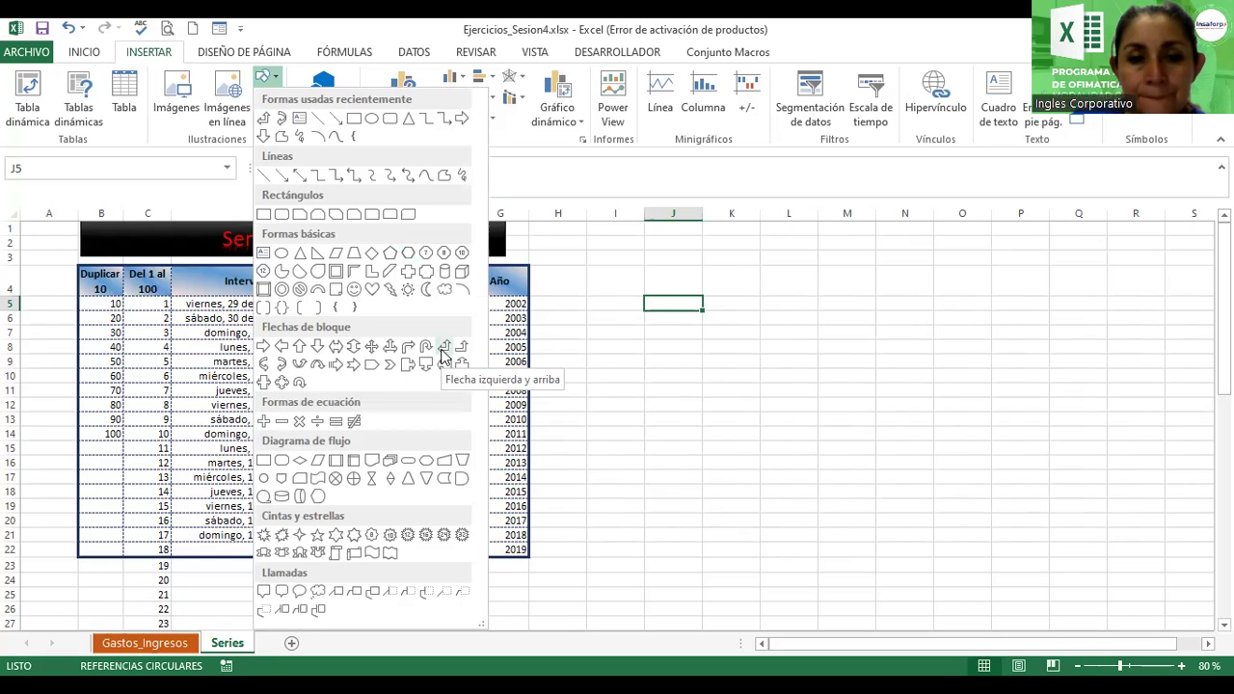
click(444, 357)
mouse_move(610, 291)
mouse_down()
mouse_move(687, 398)
mouse_move(738, 504)
mouse_up()
drag(700, 462, 628, 469)
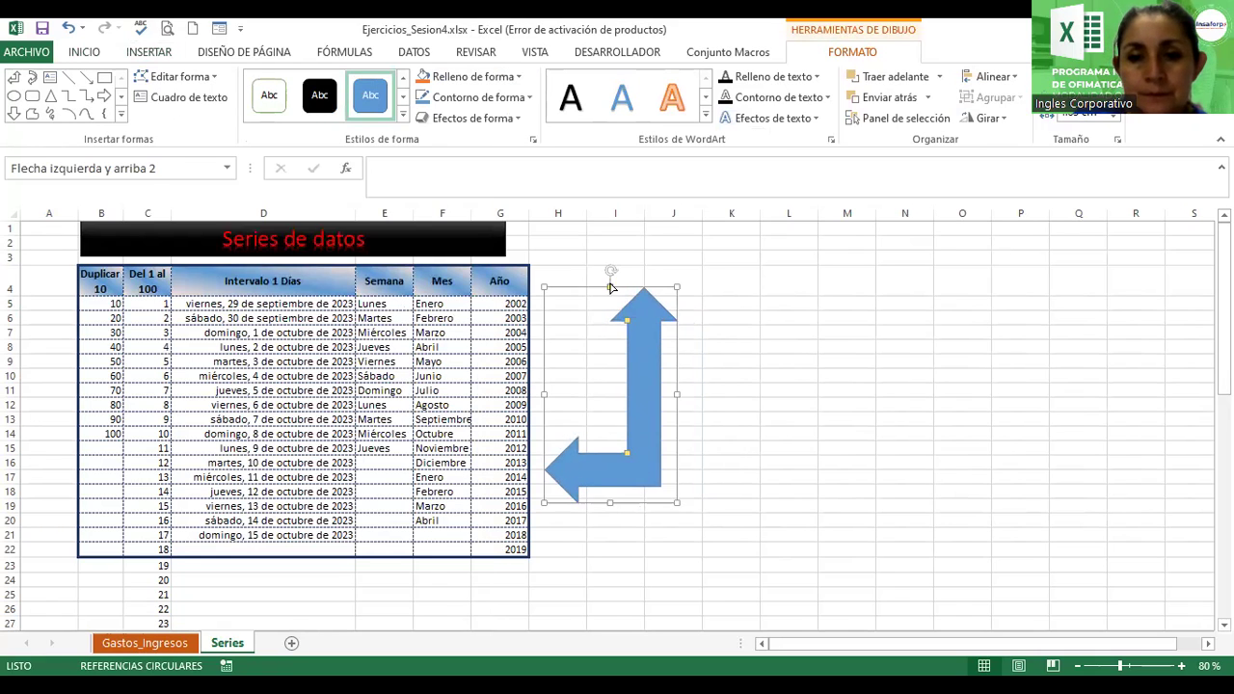
drag(542, 285, 544, 275)
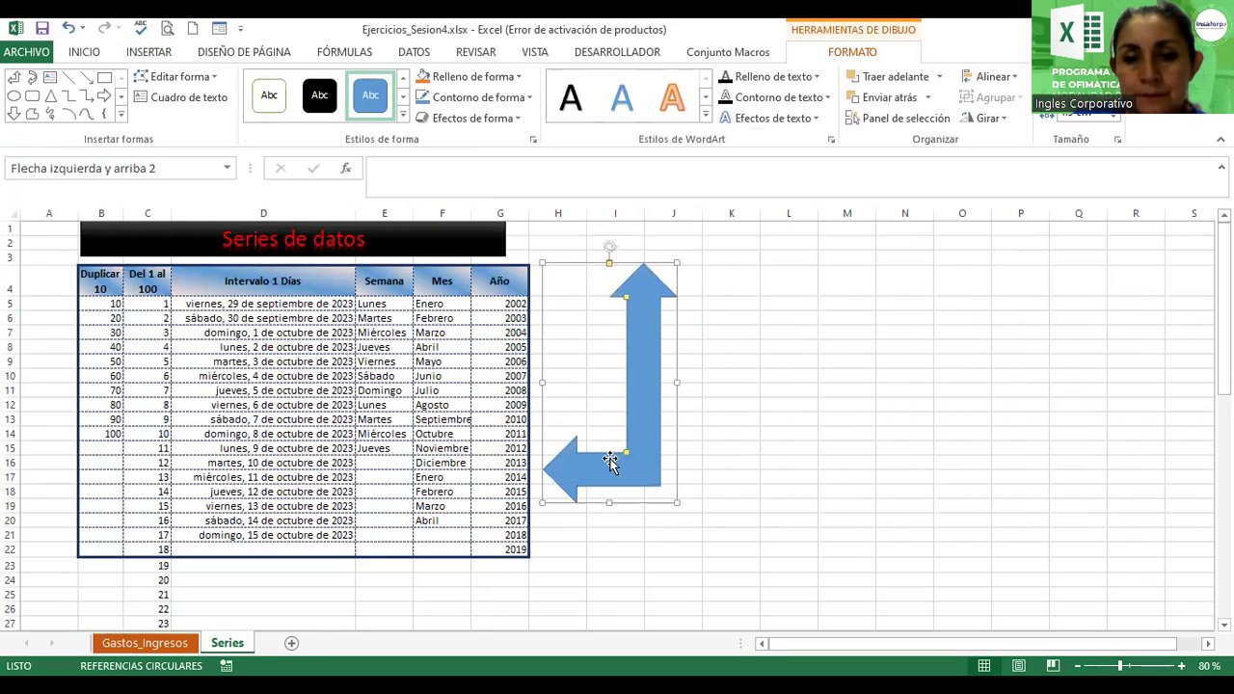
drag(628, 459, 611, 453)
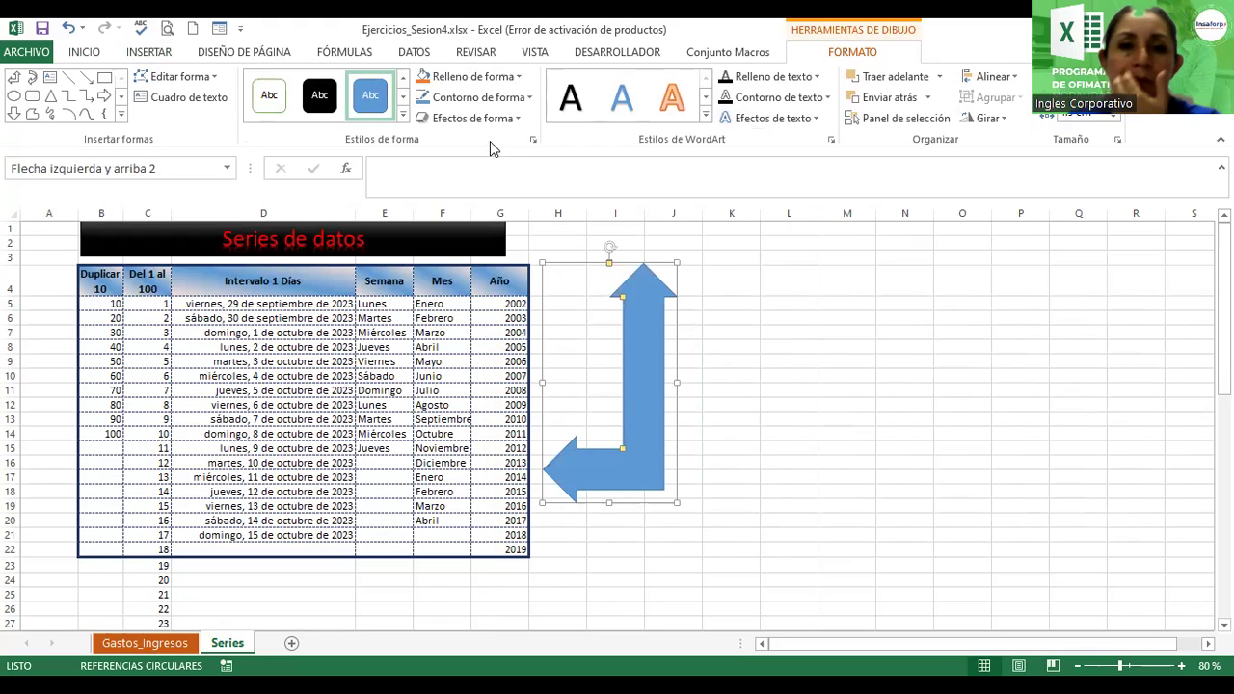
Step: Apply a bevel preset to the blue left-and-up arrow
click(501, 119)
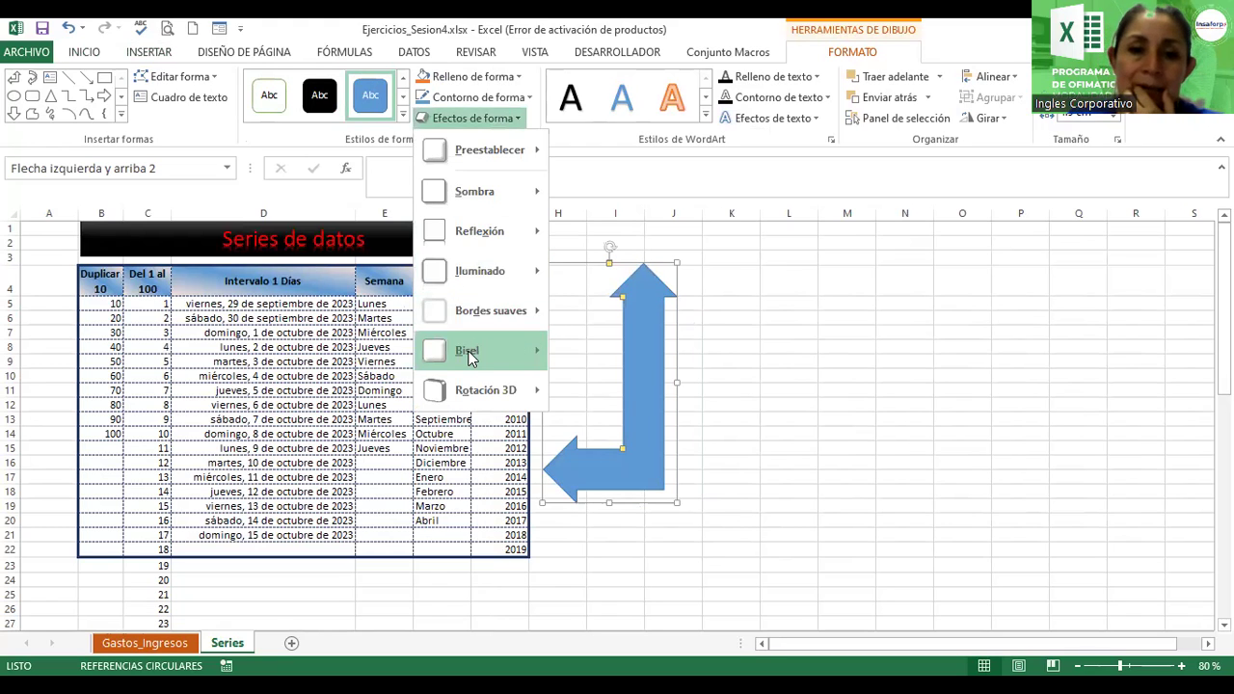
mouse_move(479, 350)
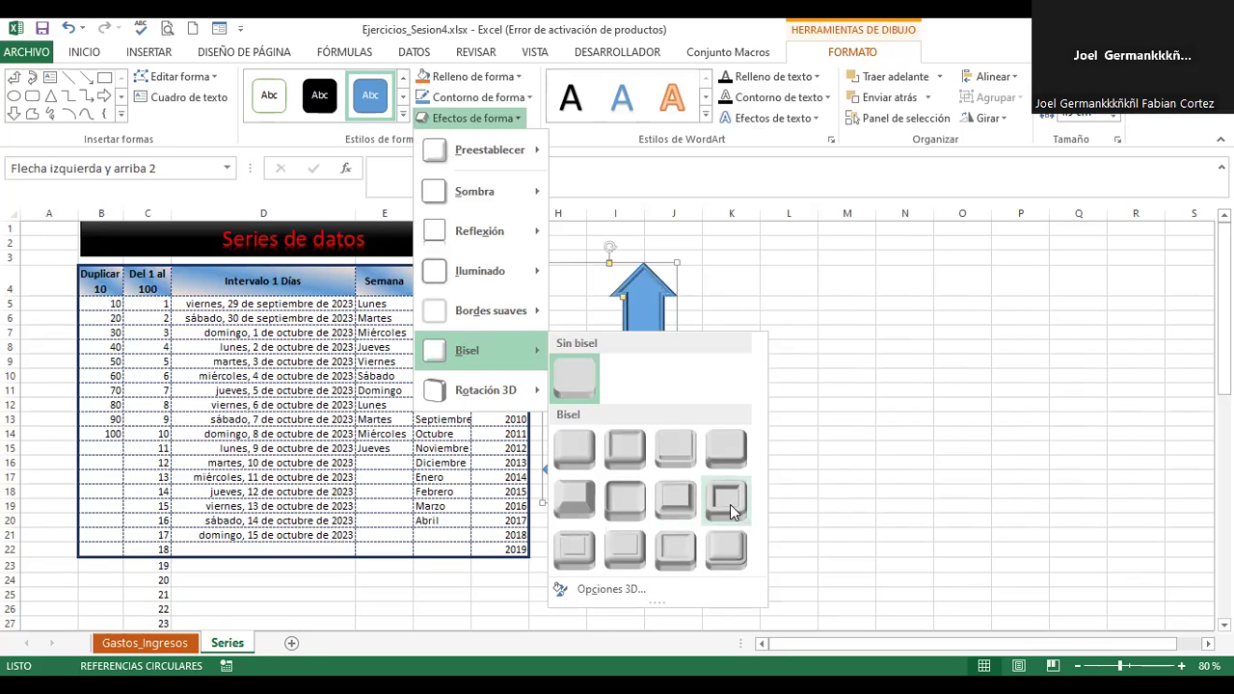
click(617, 511)
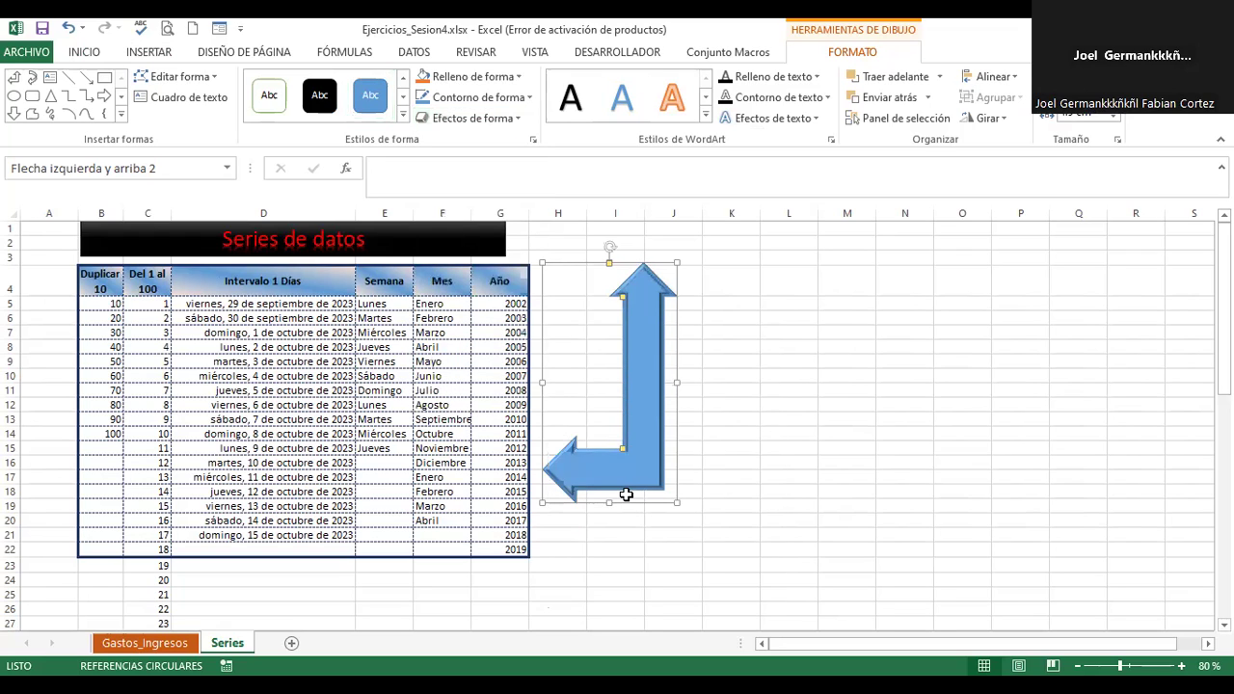
click(598, 550)
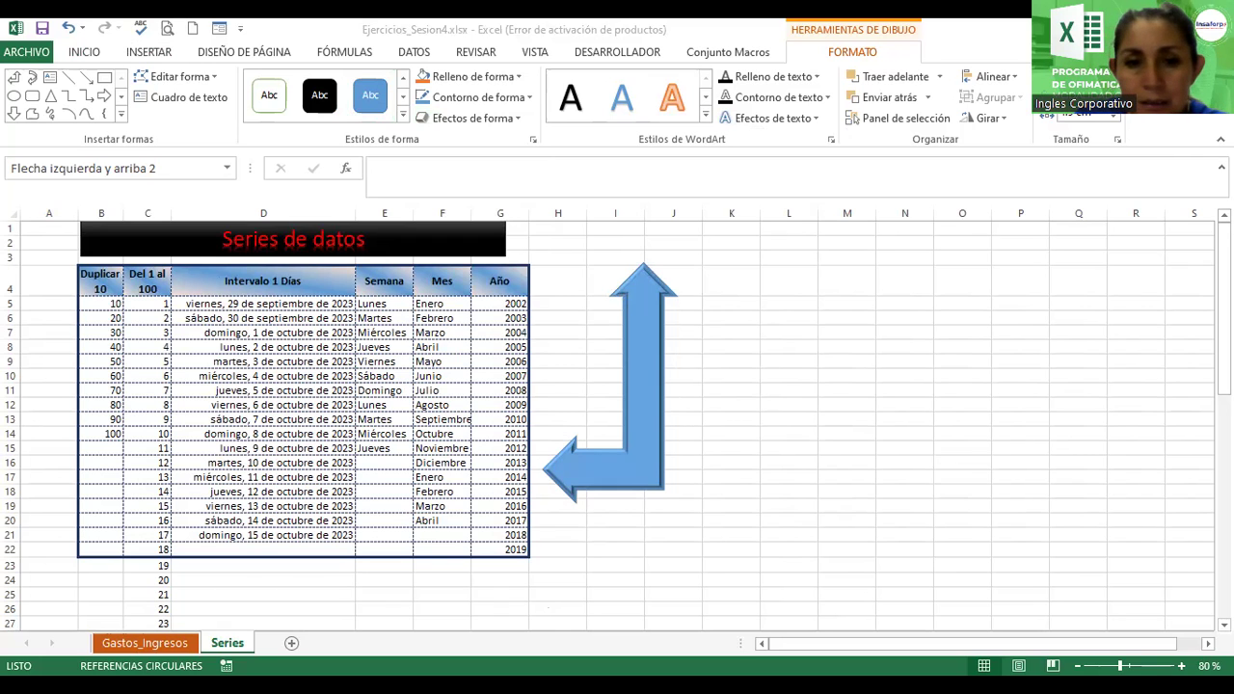
Step: Select the header cells B4:G4, from Duplicar 10 to Año
ctrl+scroll(616, 421, up, 2)
ctrl+scroll(617, 421, up, 2)
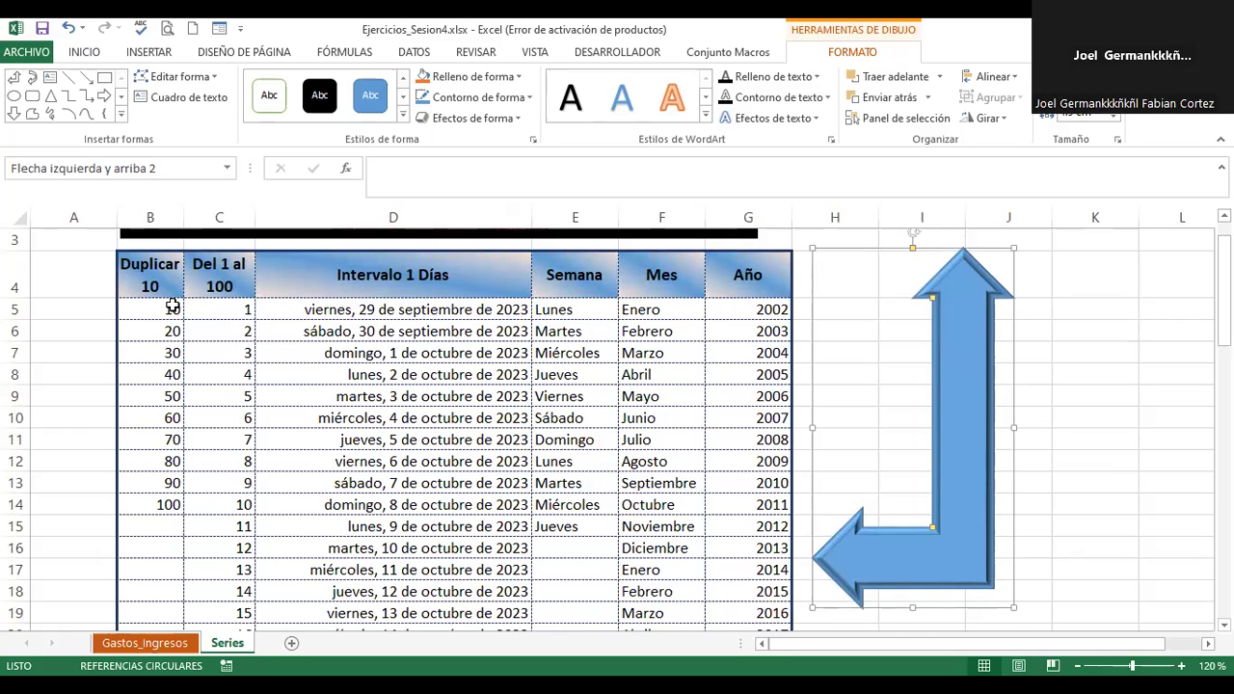
click(49, 280)
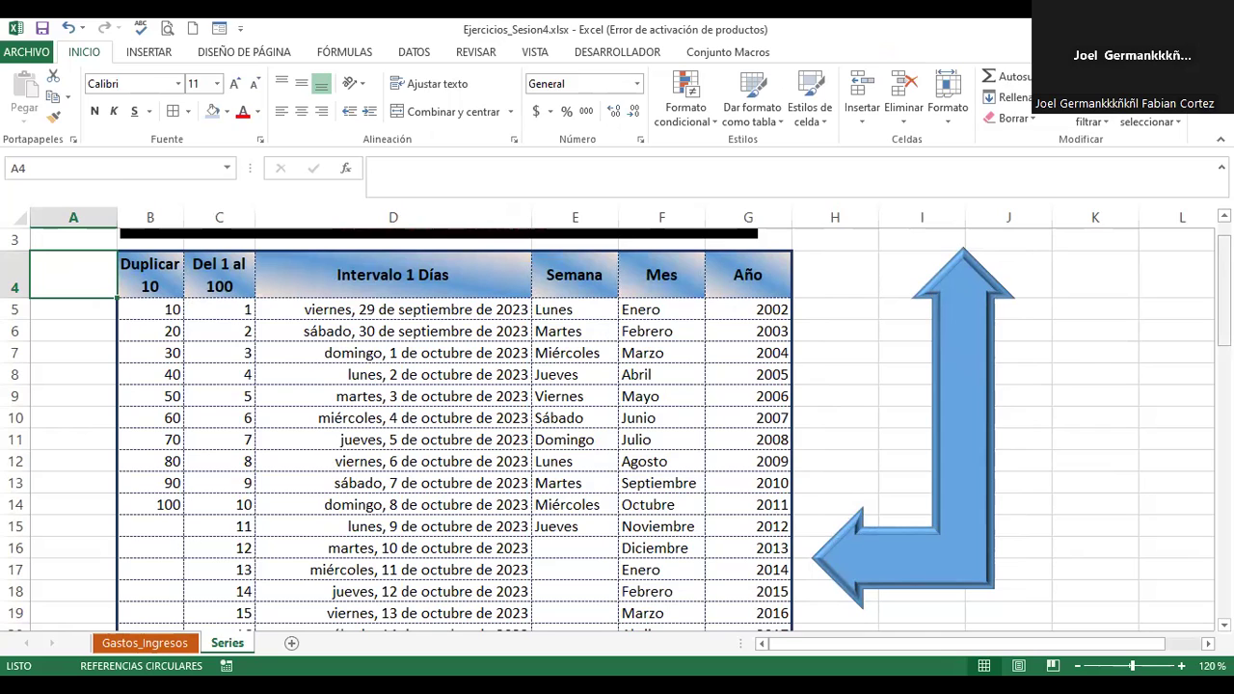
click(175, 275)
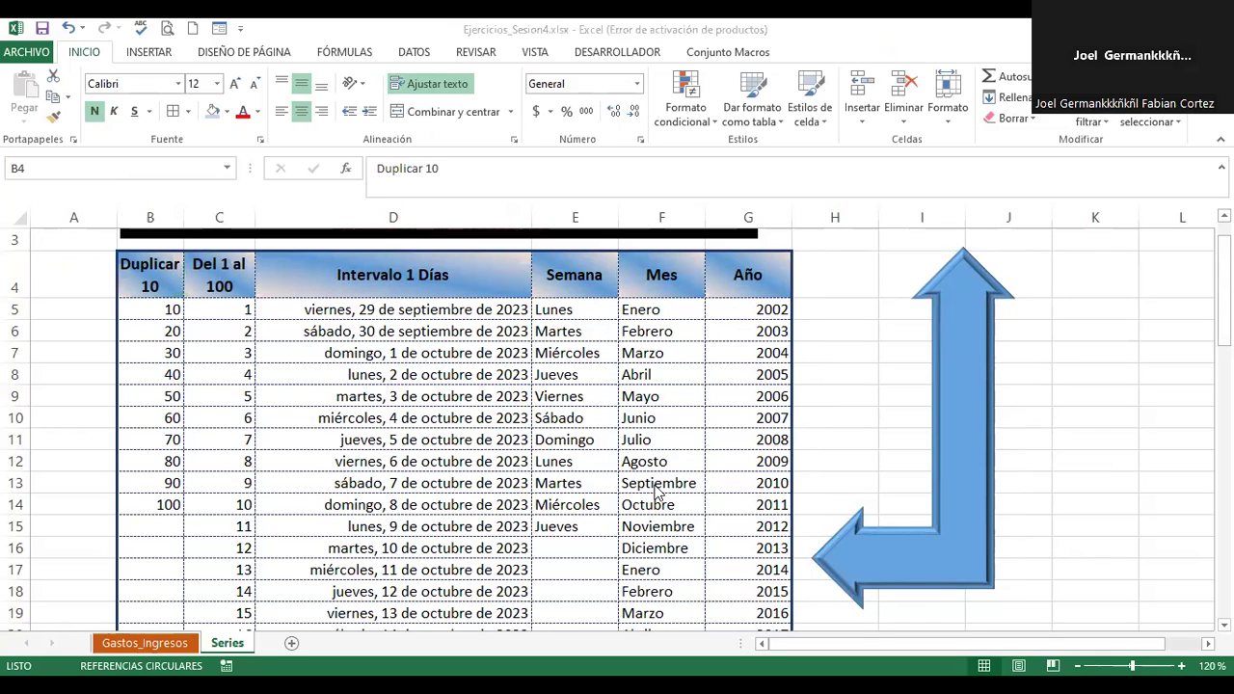
drag(151, 266, 719, 274)
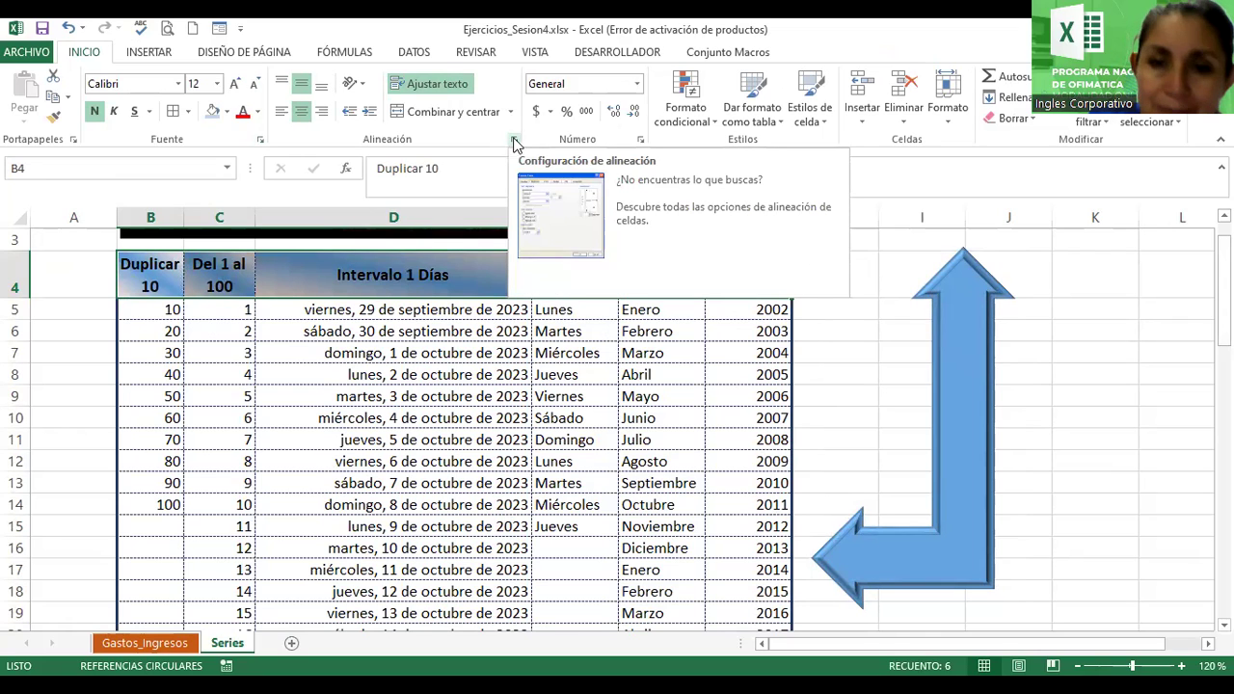
Step: In the header's gradient fill effects, set the second colour to pale pink-lavender
click(641, 141)
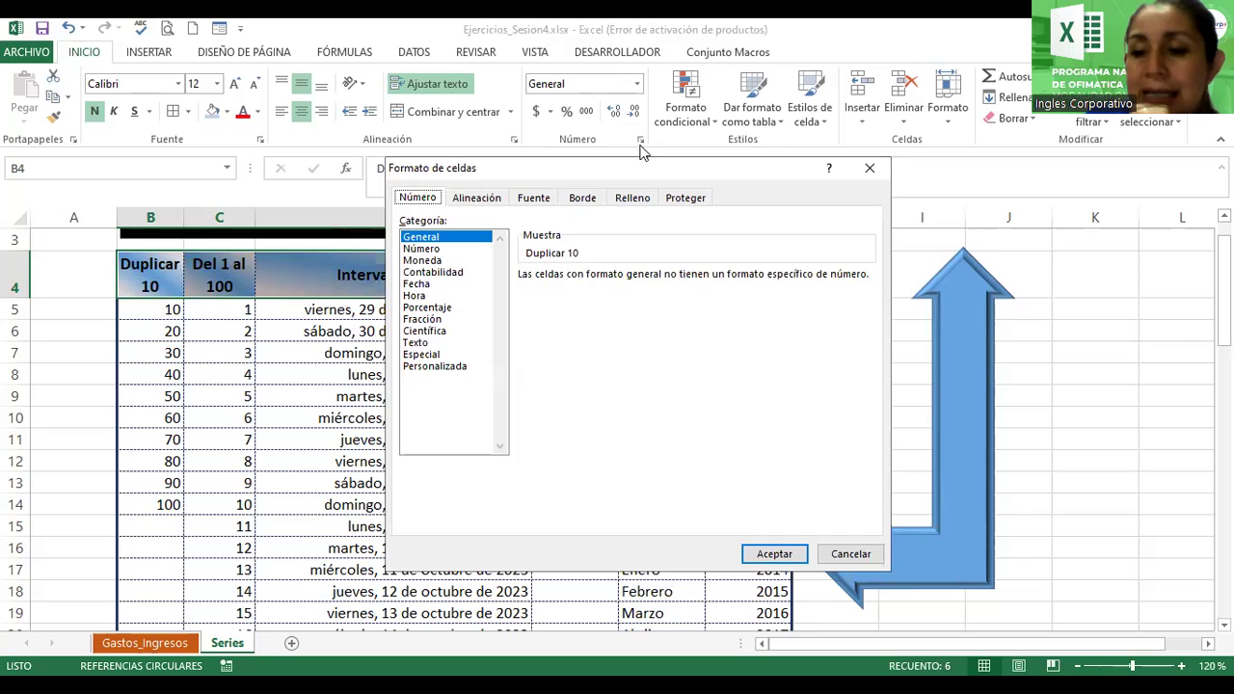
click(627, 197)
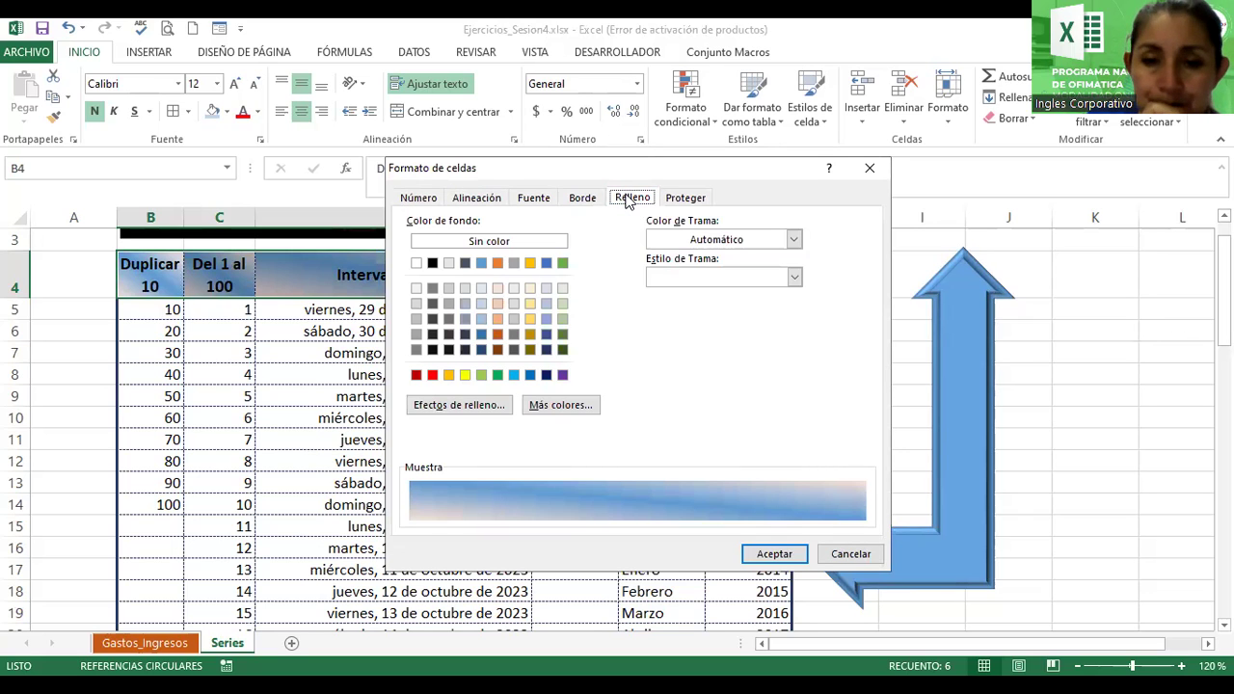
click(458, 405)
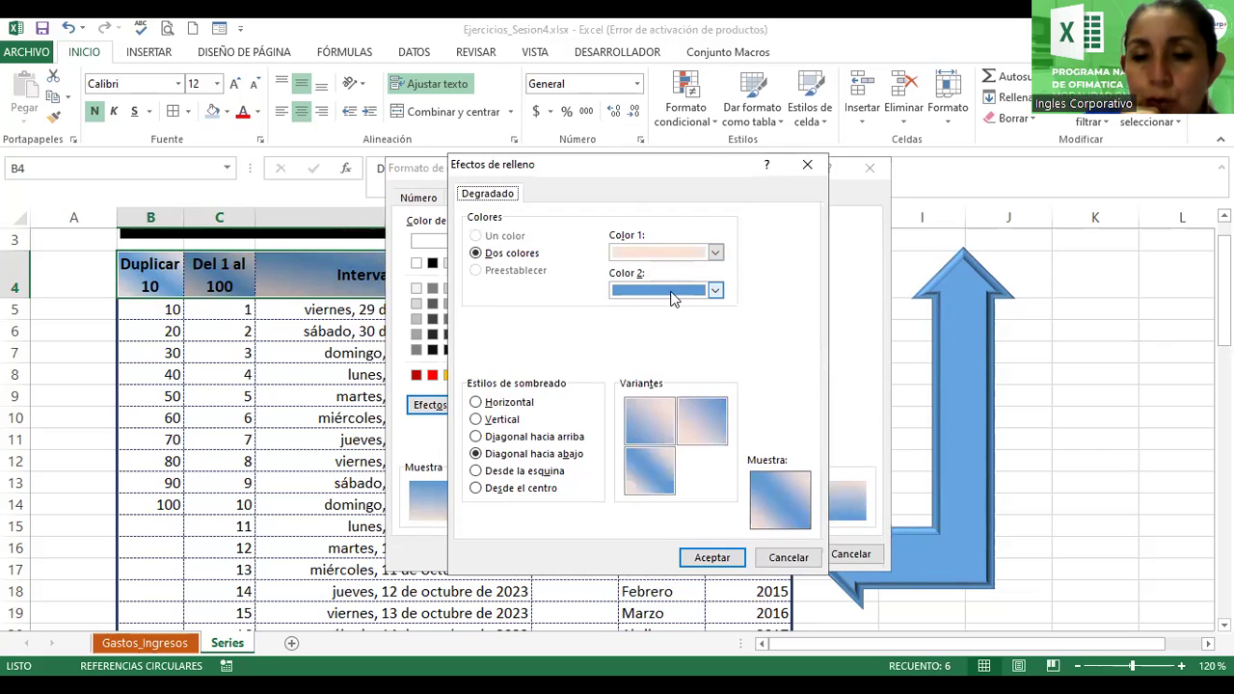
click(495, 436)
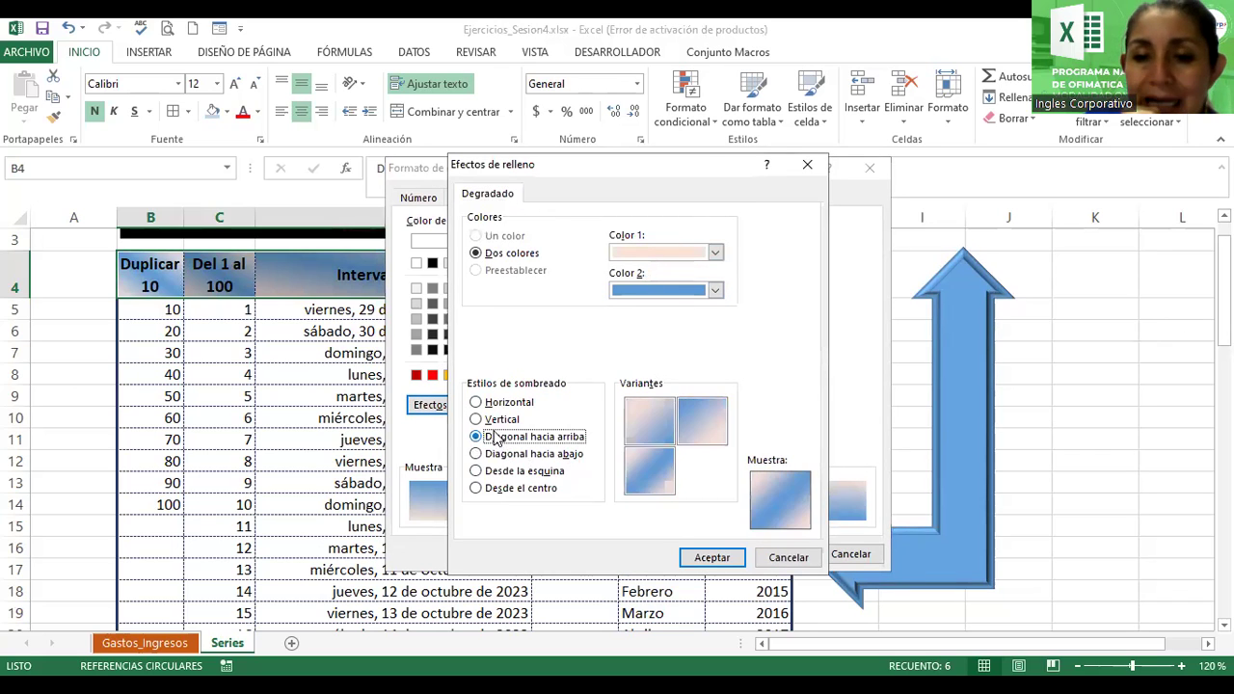
click(634, 437)
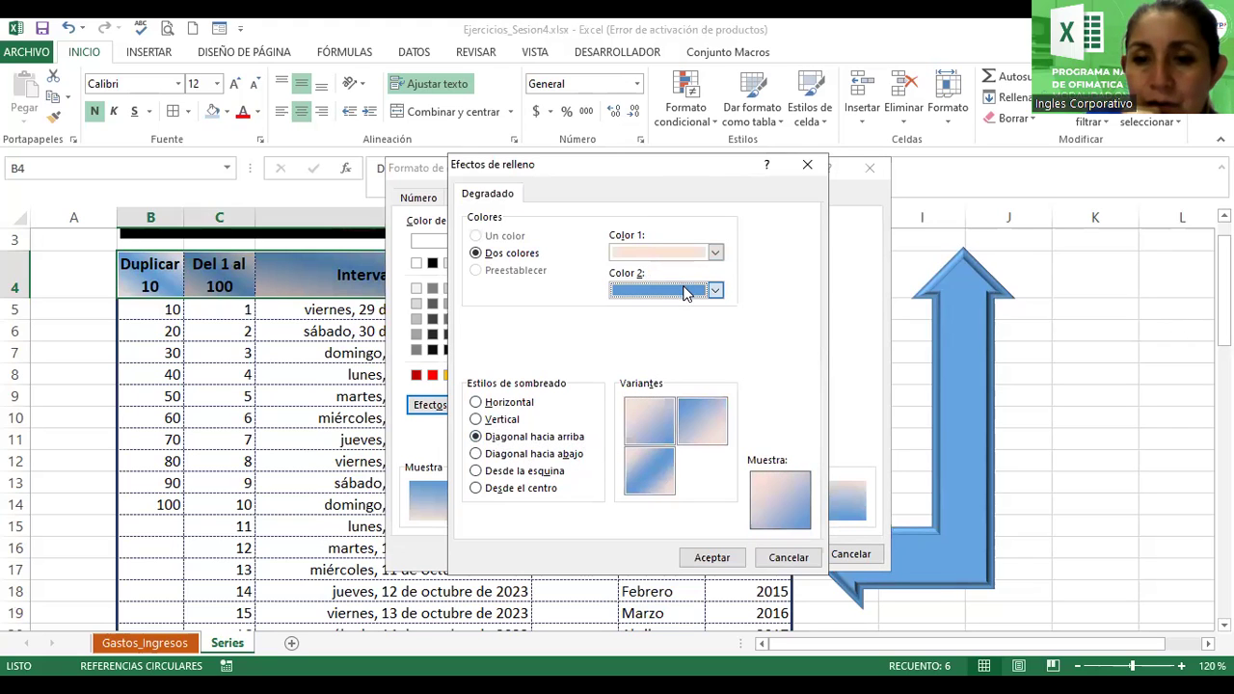
click(714, 289)
click(692, 367)
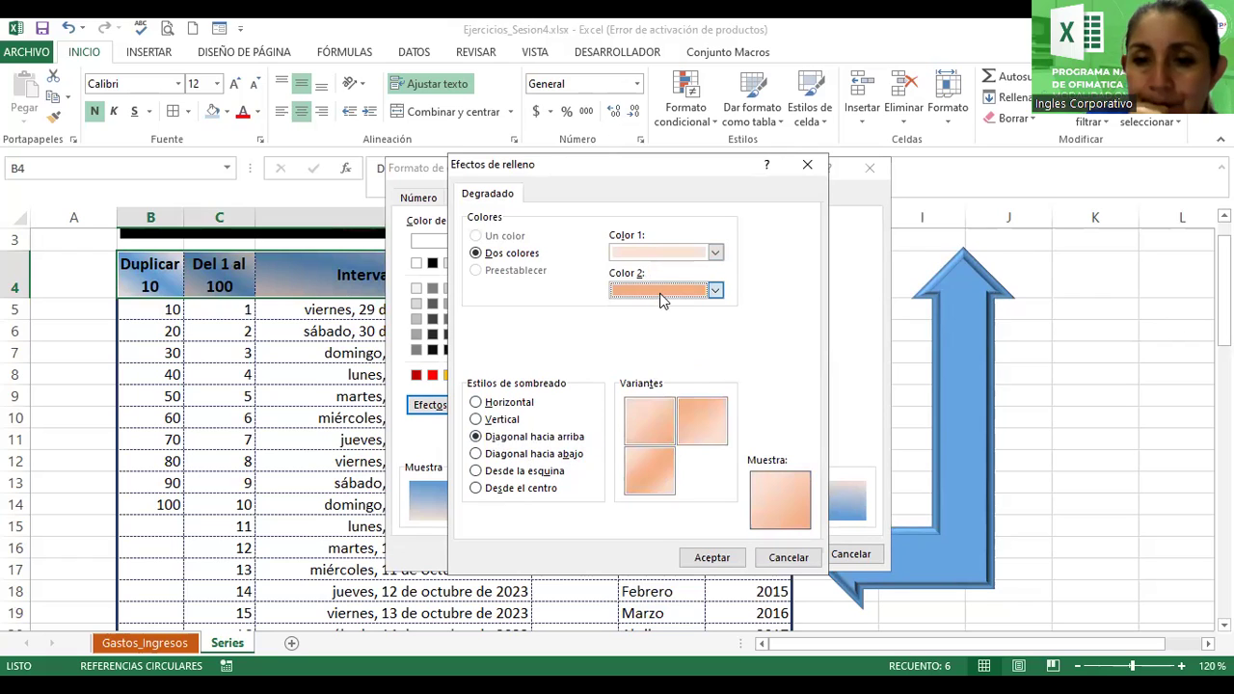
click(714, 290)
click(668, 352)
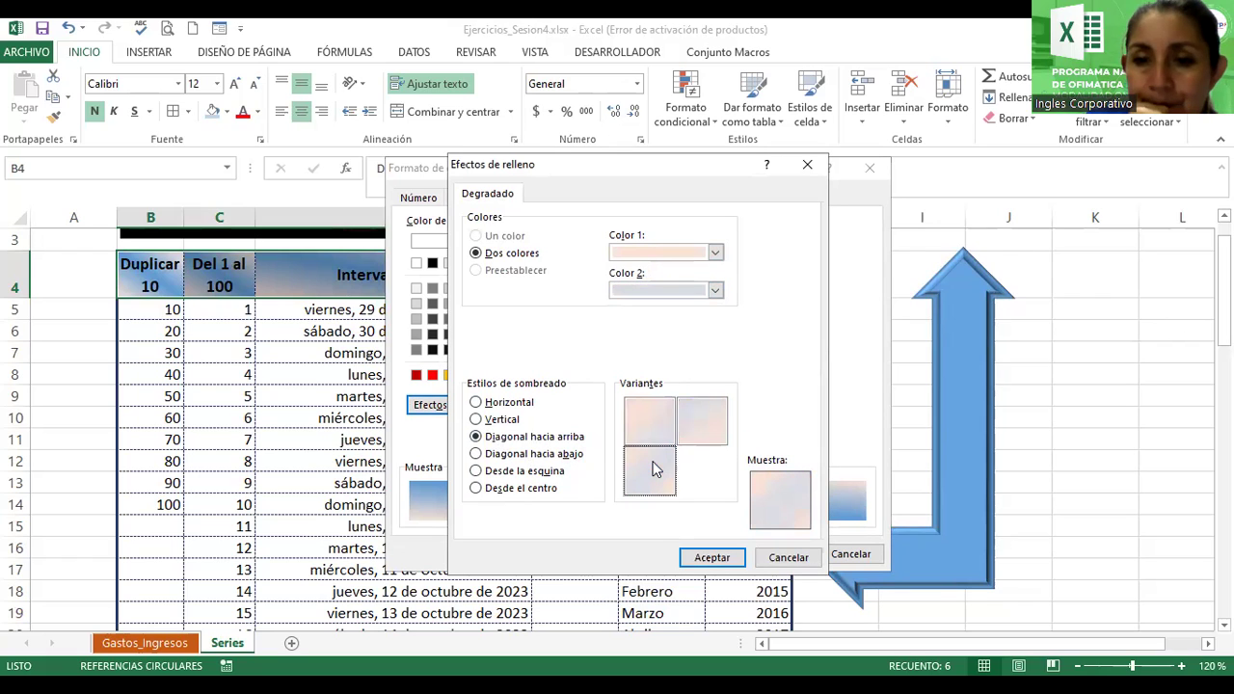
Step: Choose the Desde el centro shading variant and apply the gradient to the header row
click(475, 453)
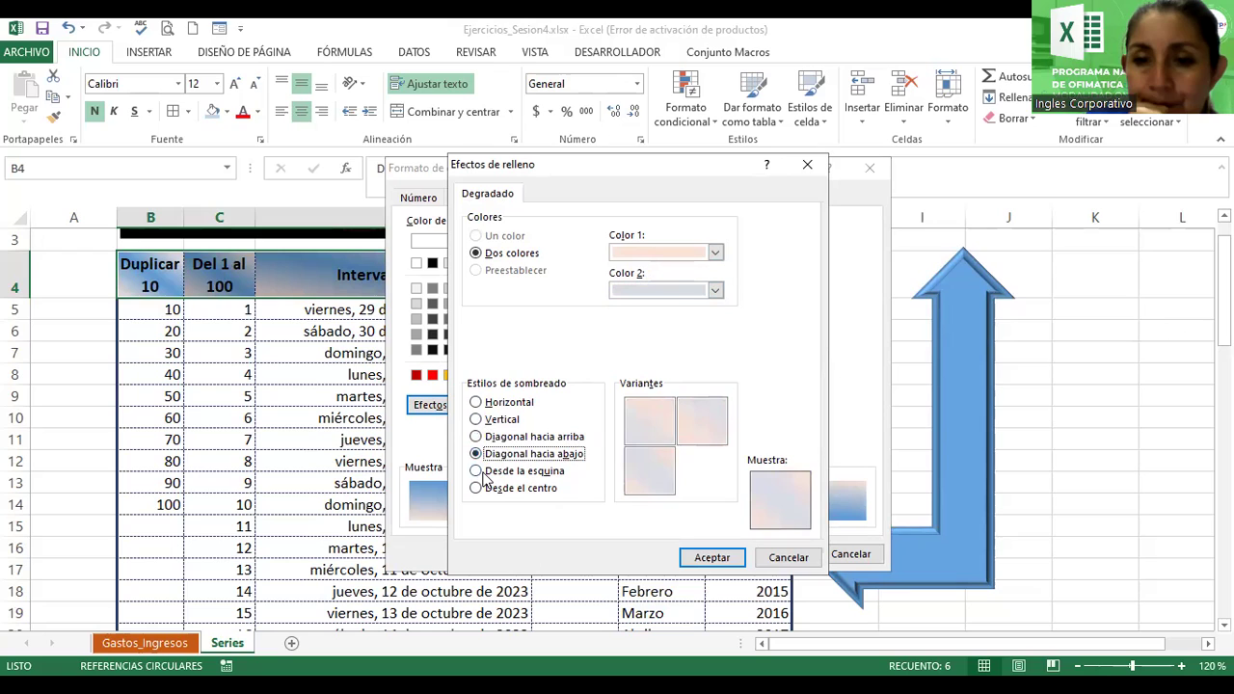
click(481, 471)
click(488, 488)
click(656, 424)
click(714, 559)
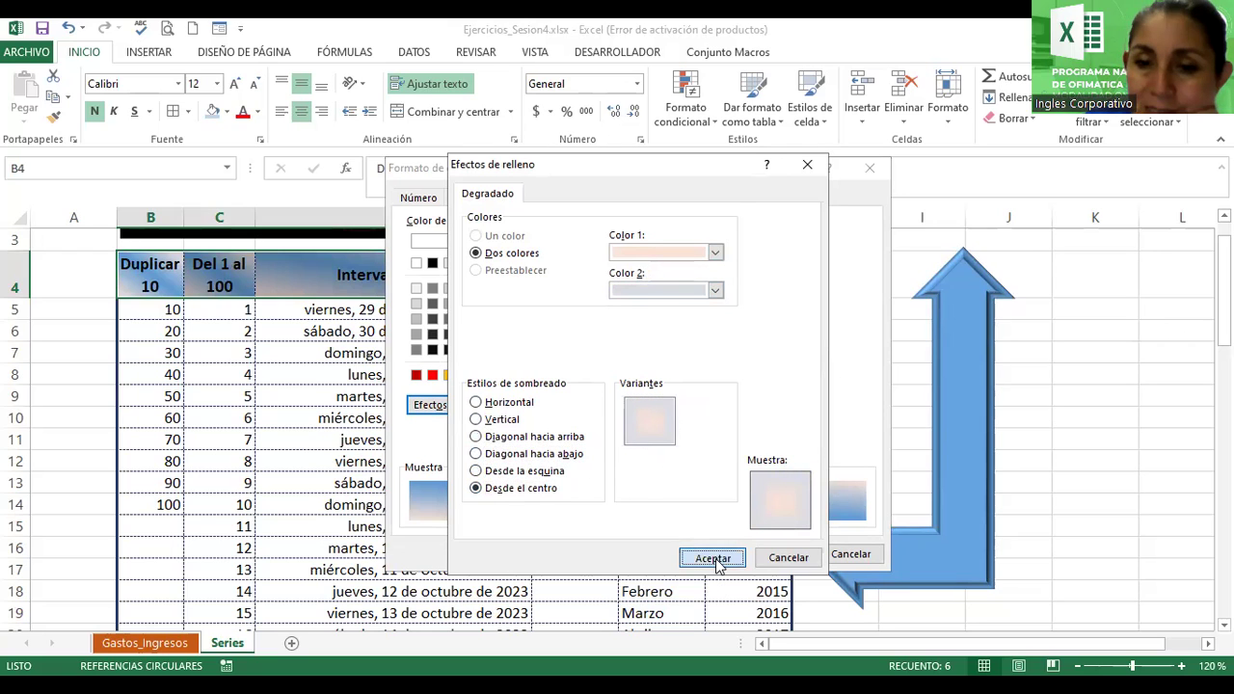
click(766, 550)
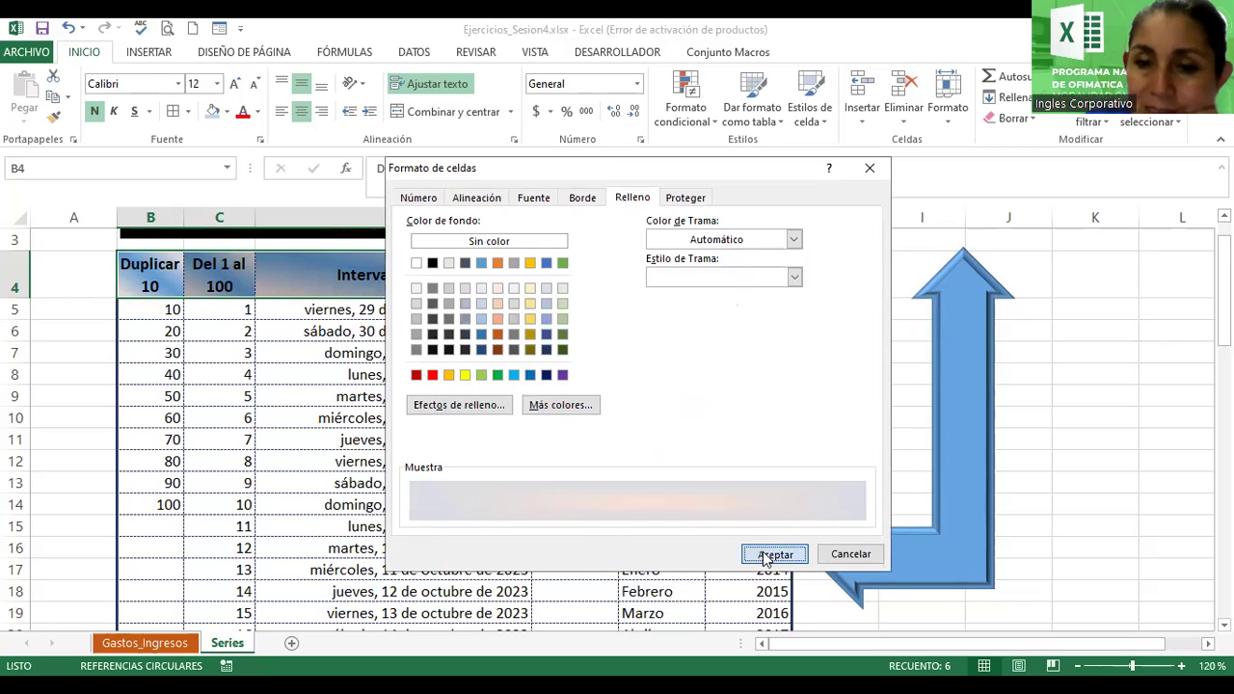
click(588, 390)
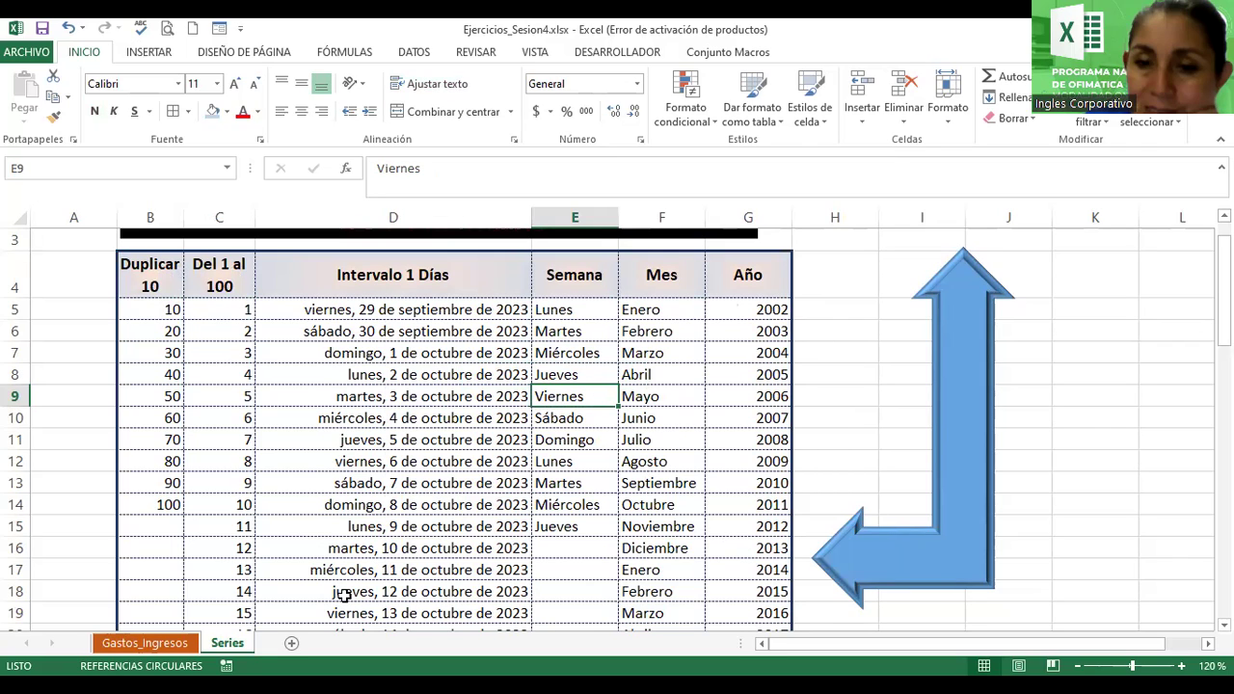
key(alt+Tab)
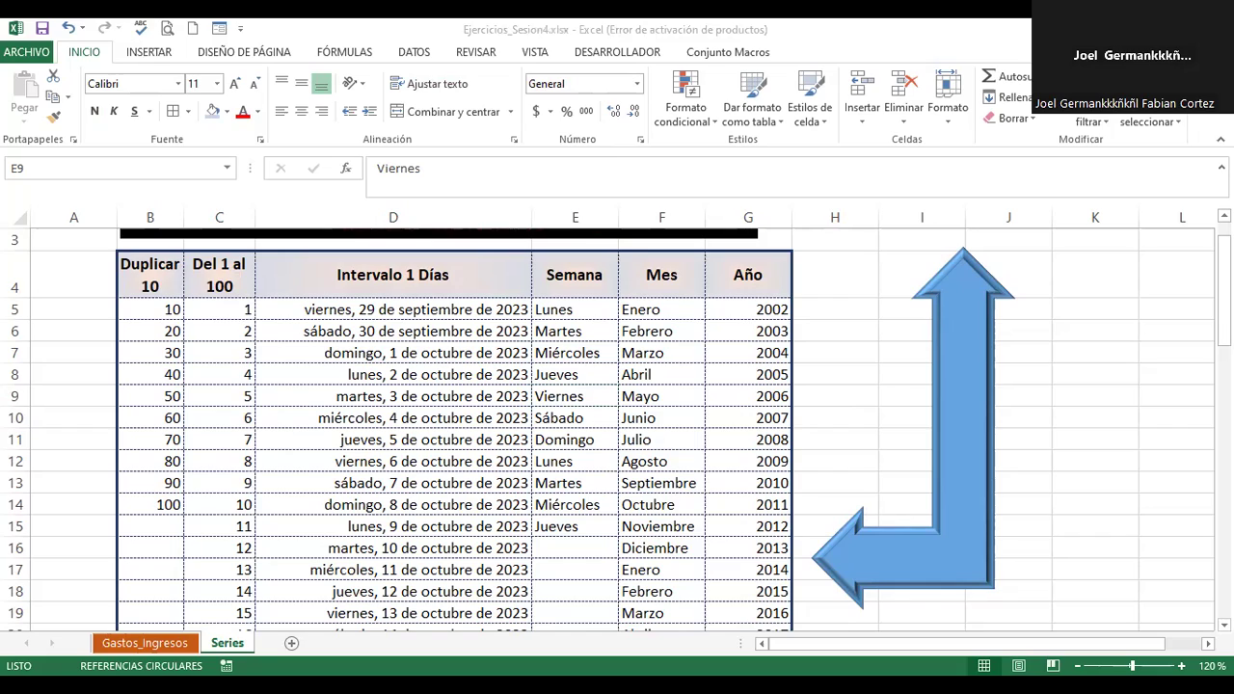
ctrl+scroll(504, 230, down, 2)
Step: Stretch the Series de datos title to the table width and move the arrow slightly lower
ctrl+scroll(504, 229, down, 1)
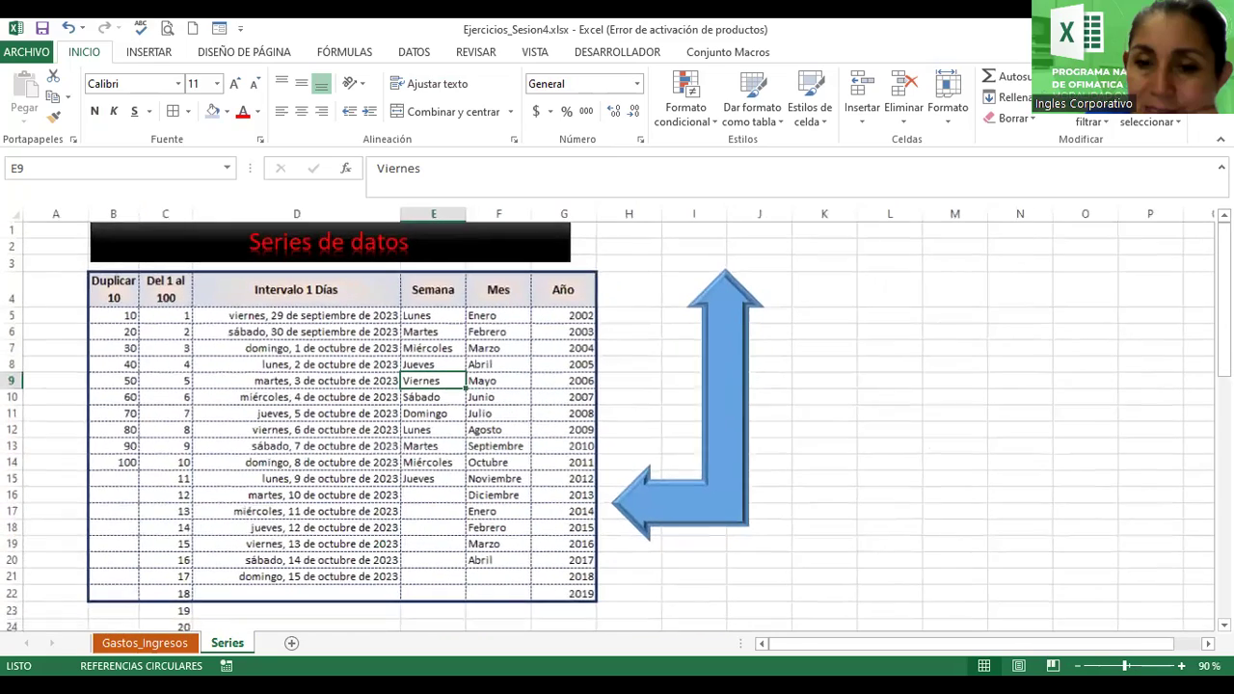
click(503, 230)
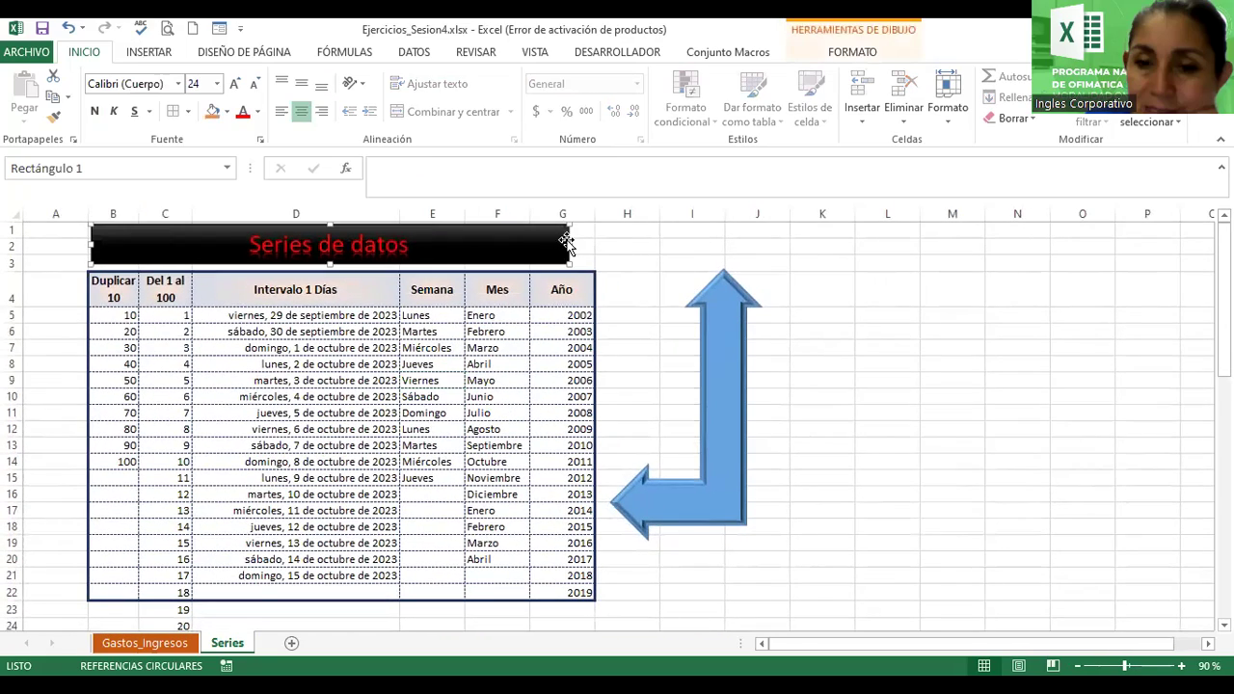
drag(569, 242, 595, 241)
drag(716, 325, 728, 365)
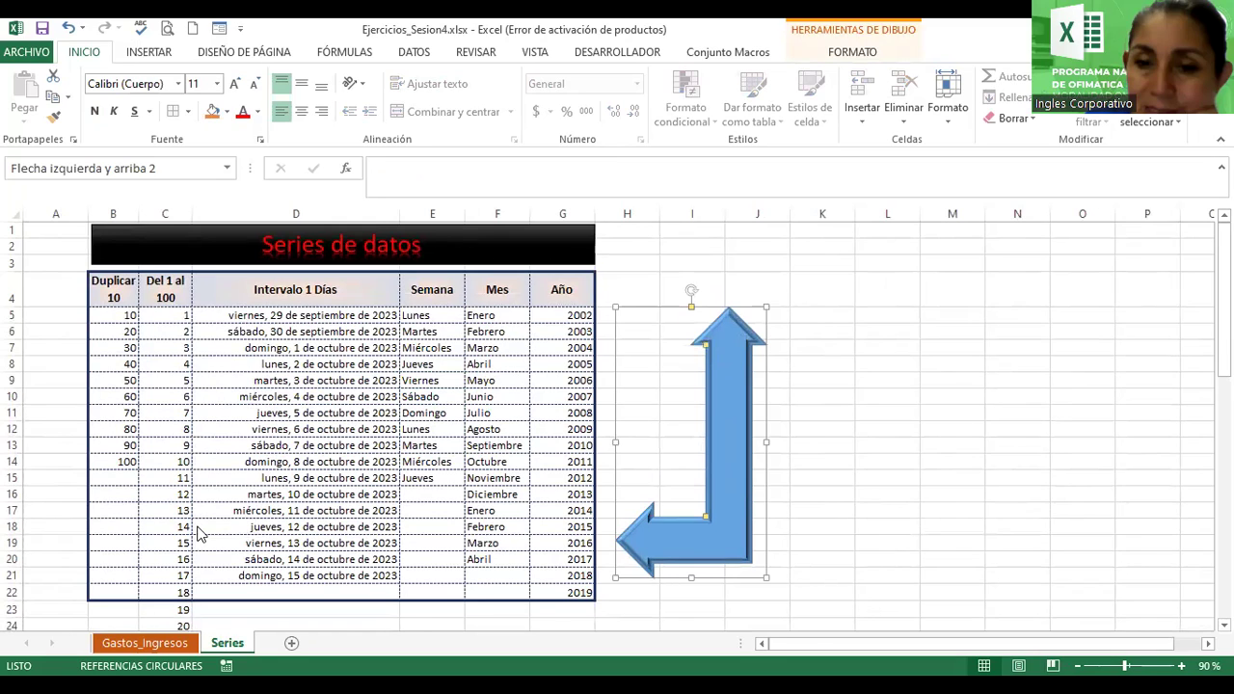
Step: Colour the Series sheet tab dark gray
click(123, 646)
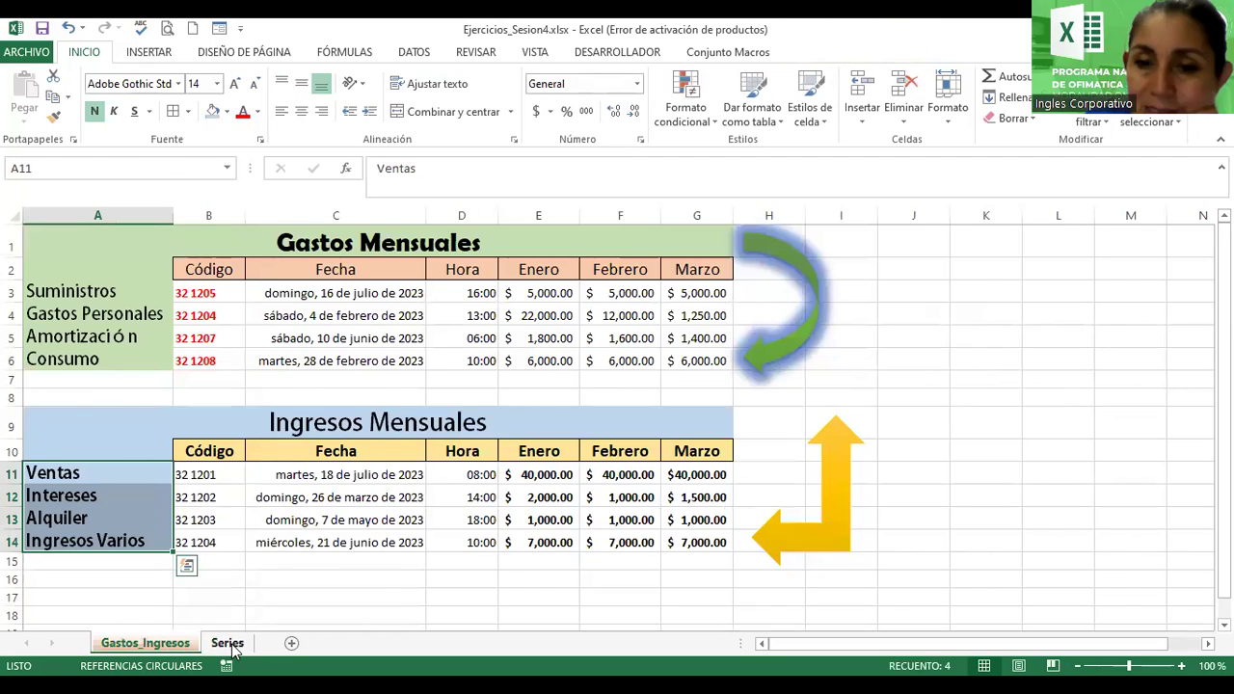
click(229, 646)
right_click(232, 651)
mouse_move(303, 562)
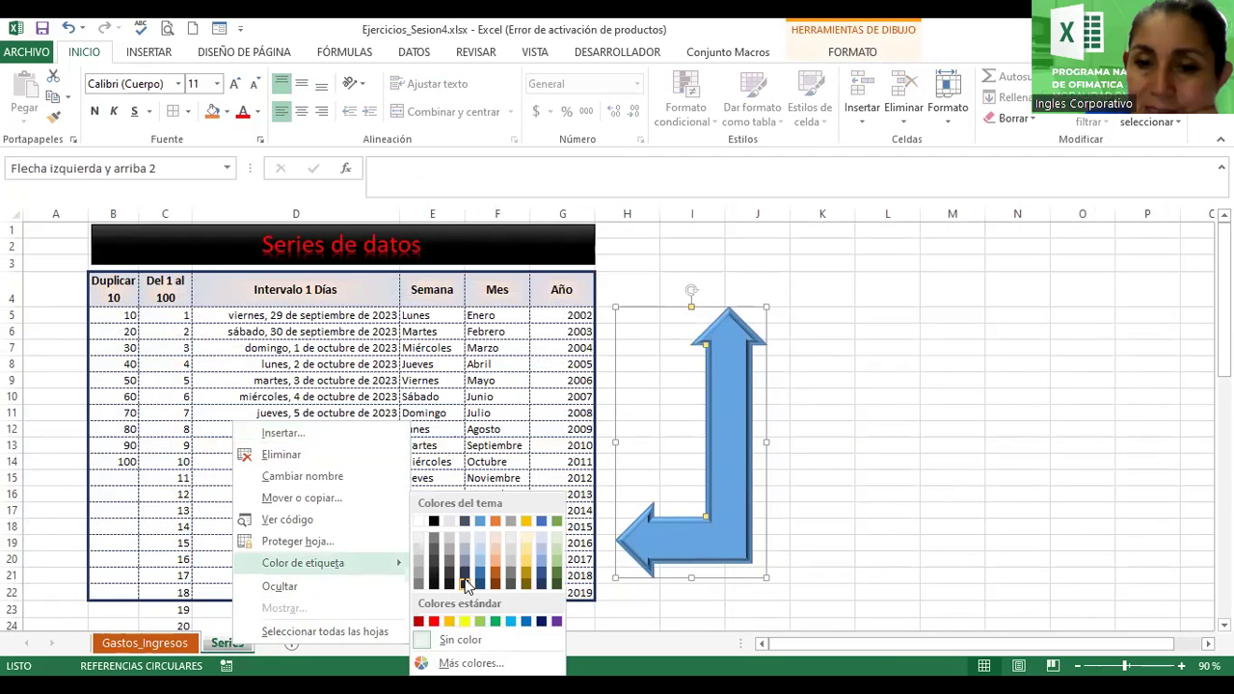
click(464, 582)
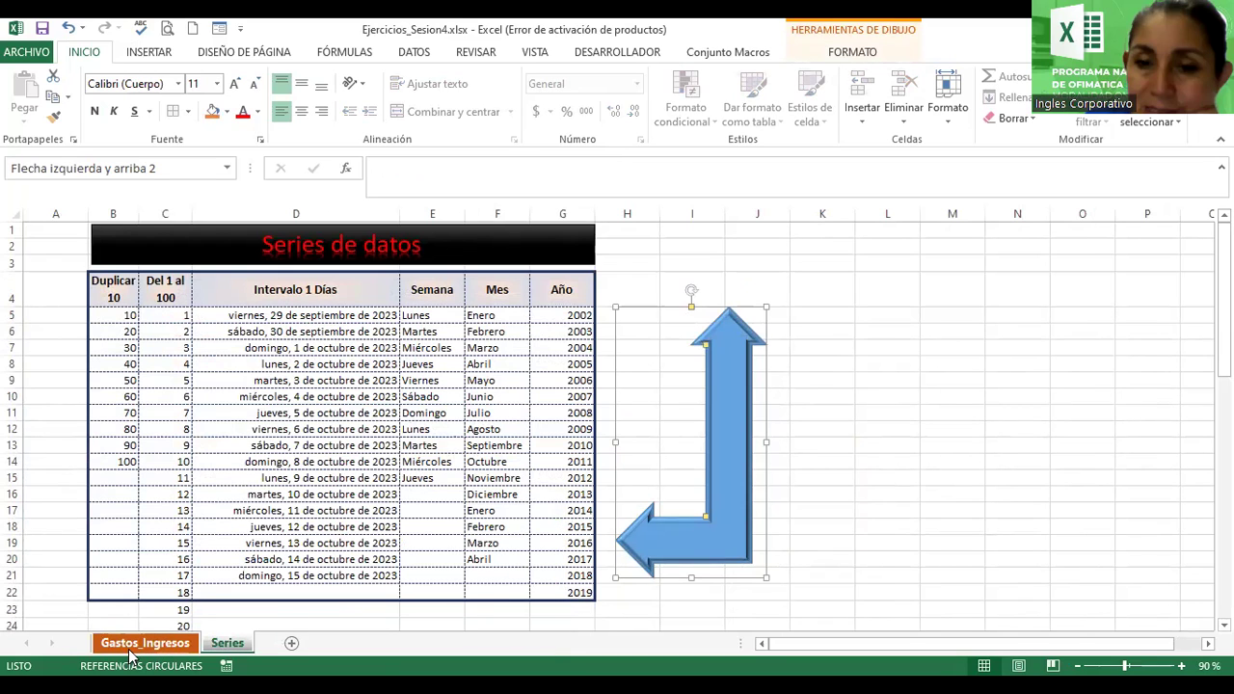
click(131, 648)
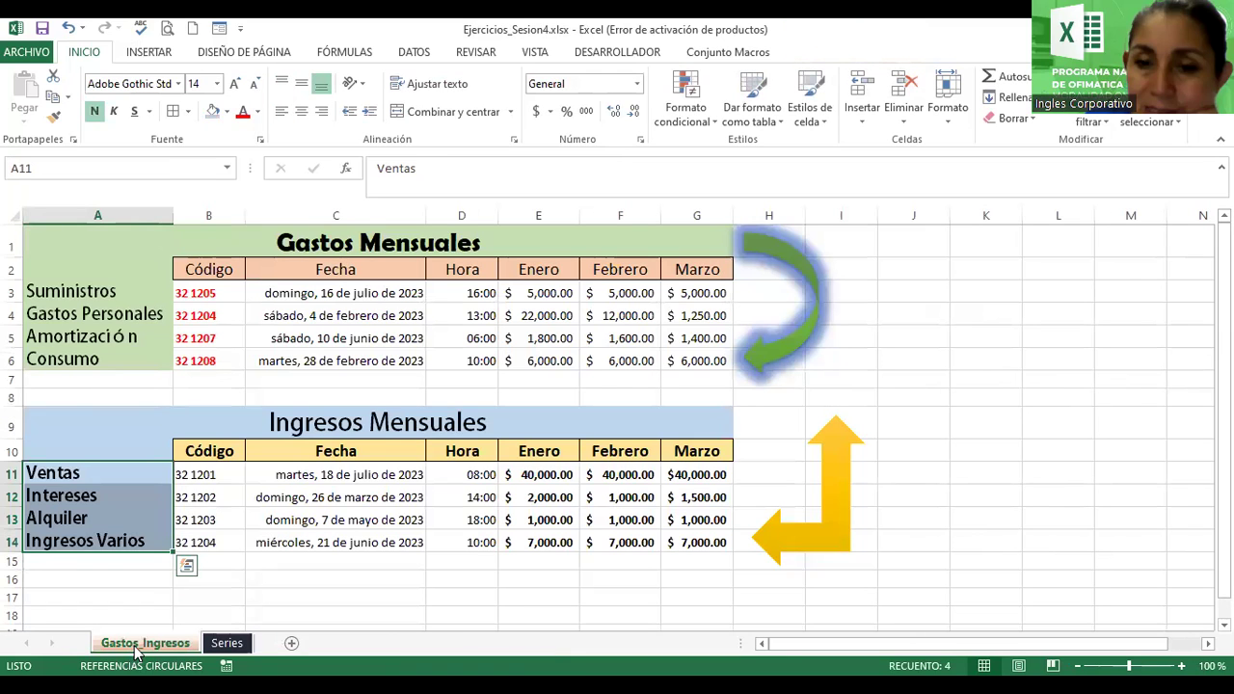
click(216, 645)
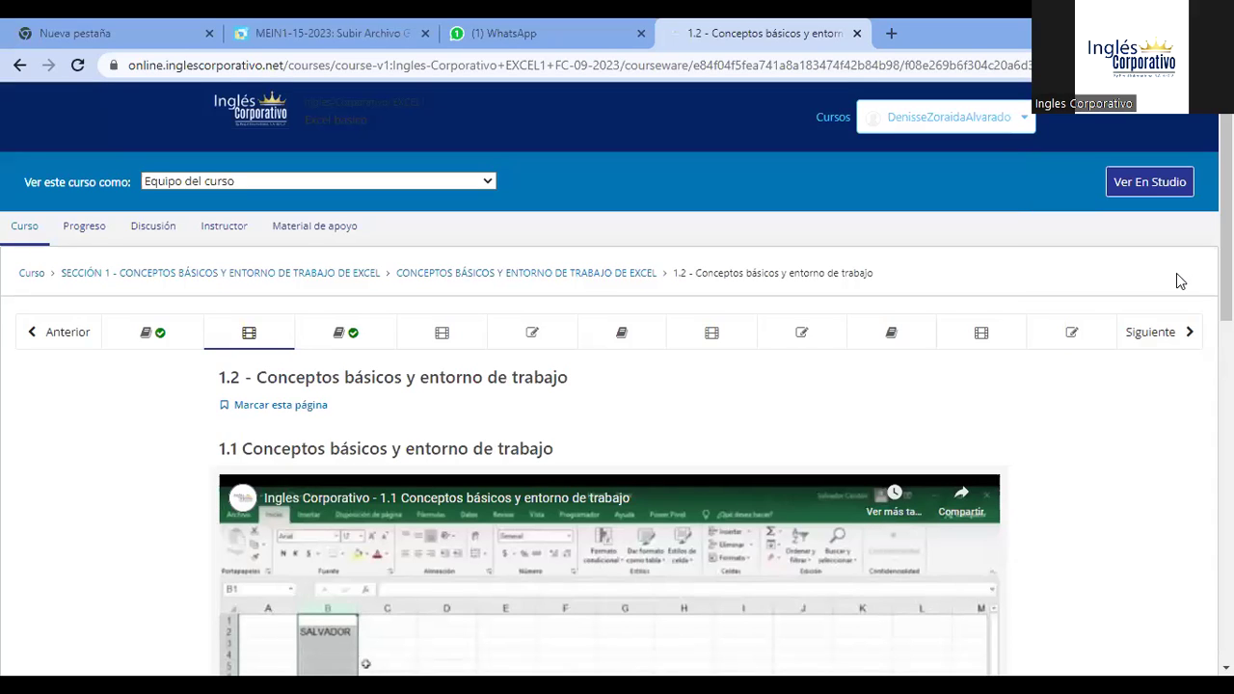
scroll(1179, 279, down, 2)
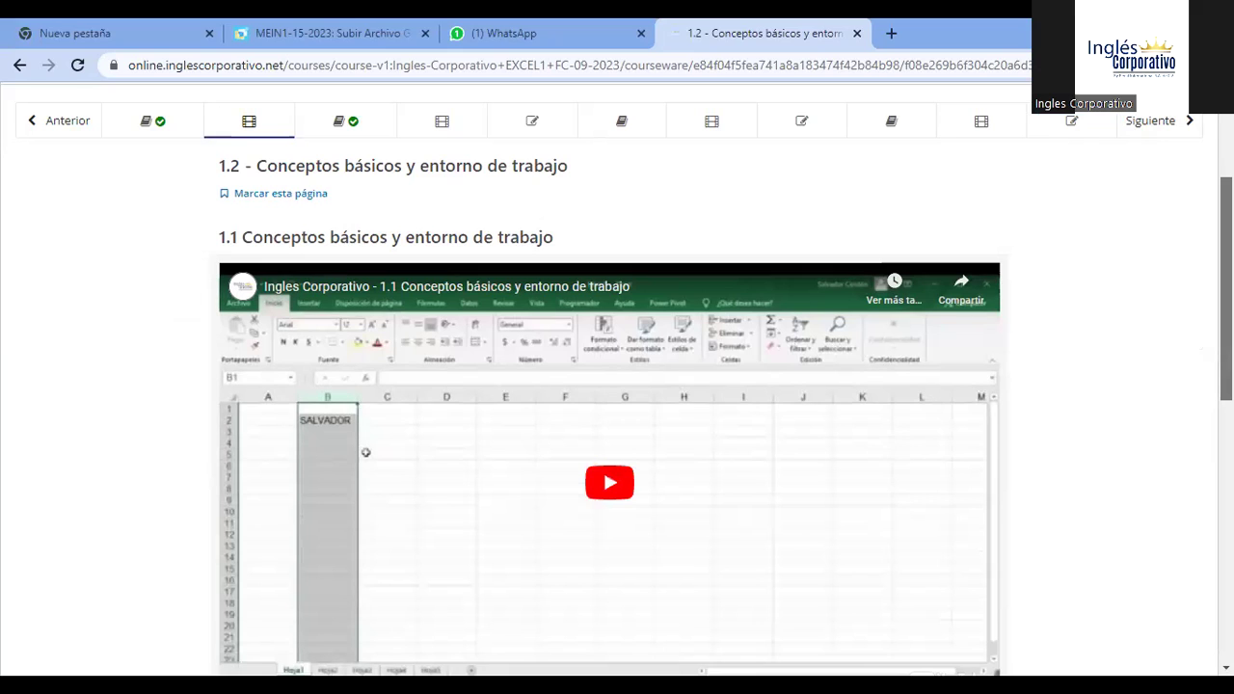
scroll(1180, 140, up, 2)
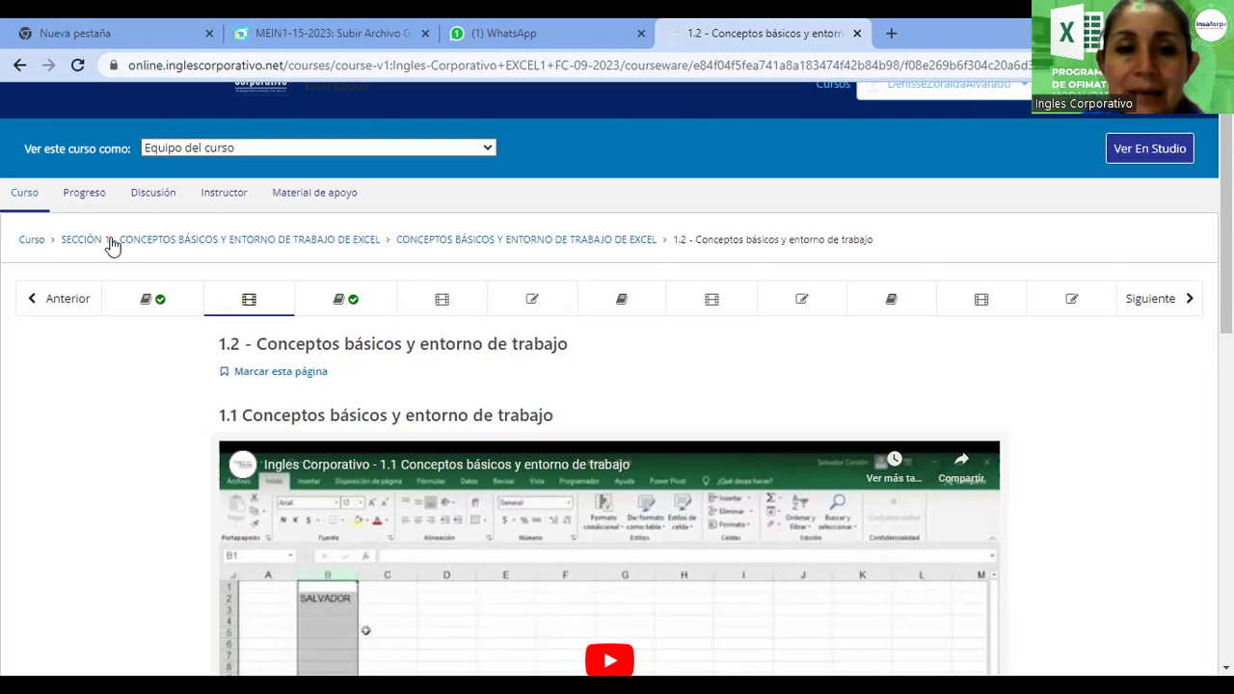
Step: Open Section 1's 3-question Conceptos básicos y entorno de trabajo de Excel homework
click(19, 195)
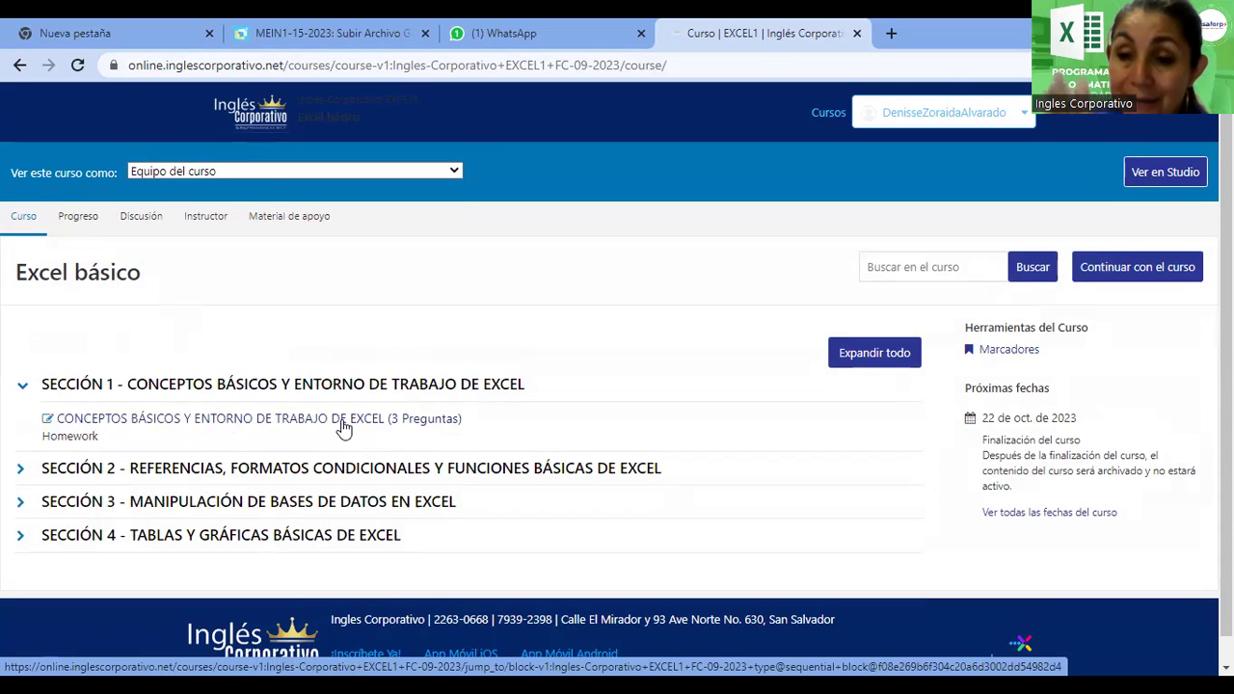
click(331, 386)
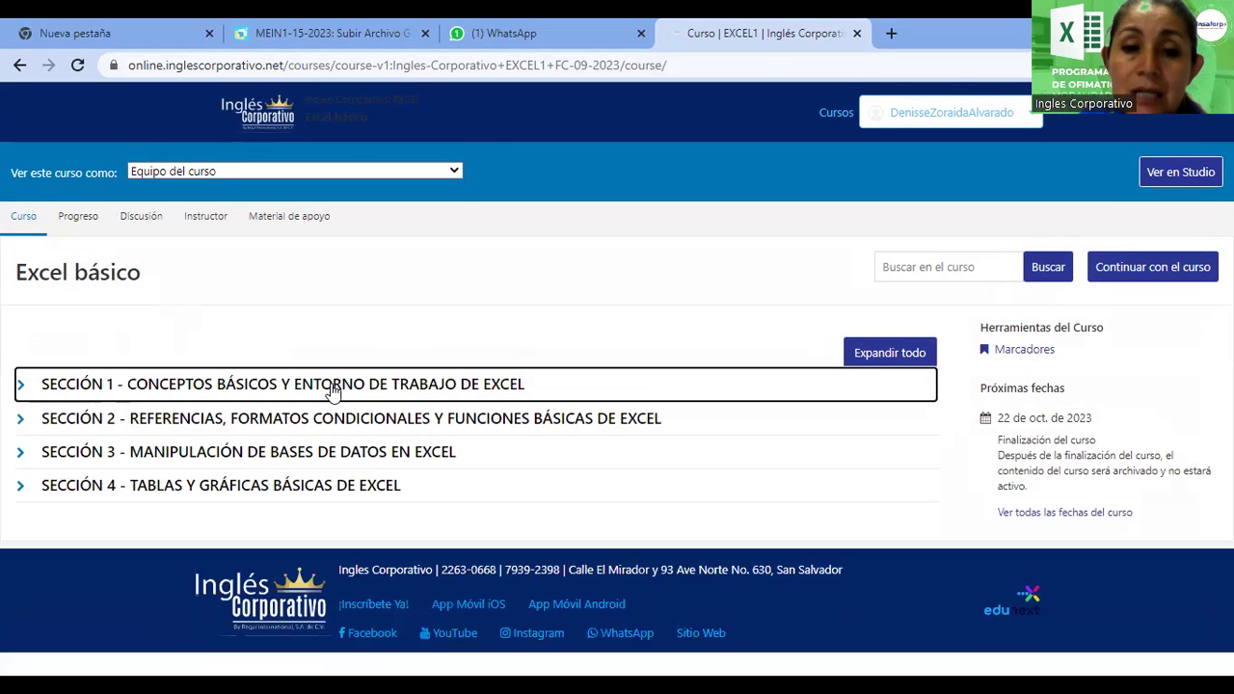
click(331, 386)
click(289, 424)
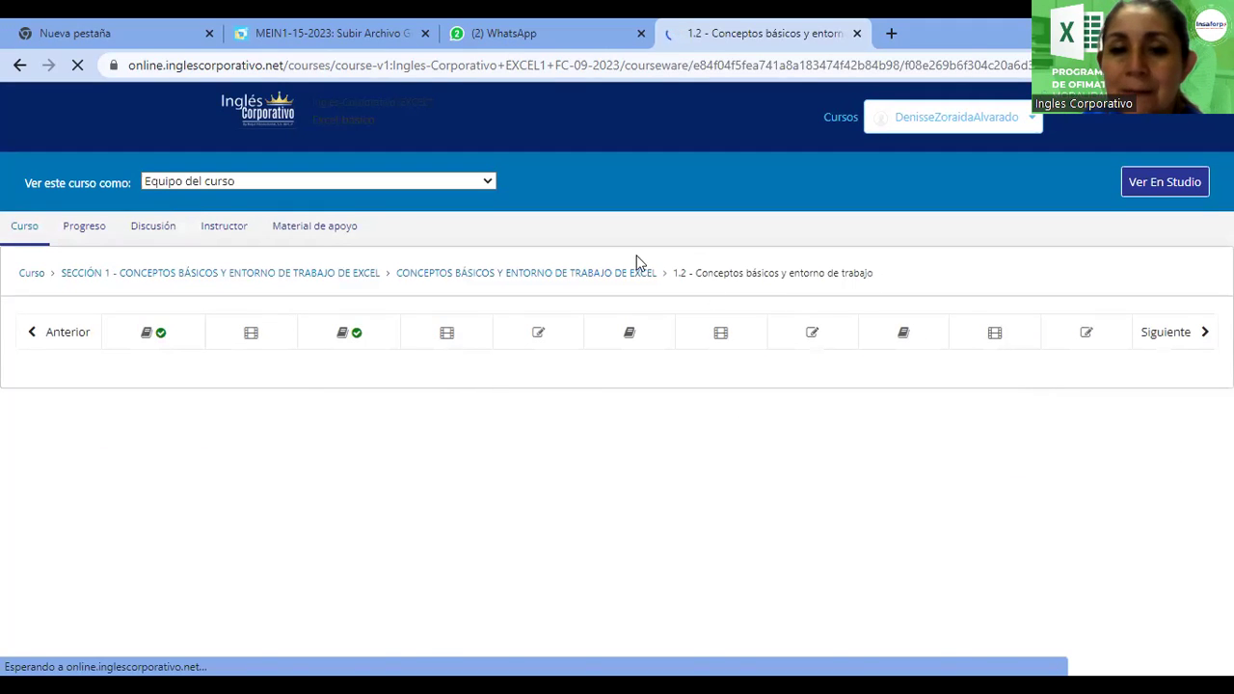
Step: Open lesson 1.3 'Objetivo de la lección', scroll through it, then return to the top
click(1164, 335)
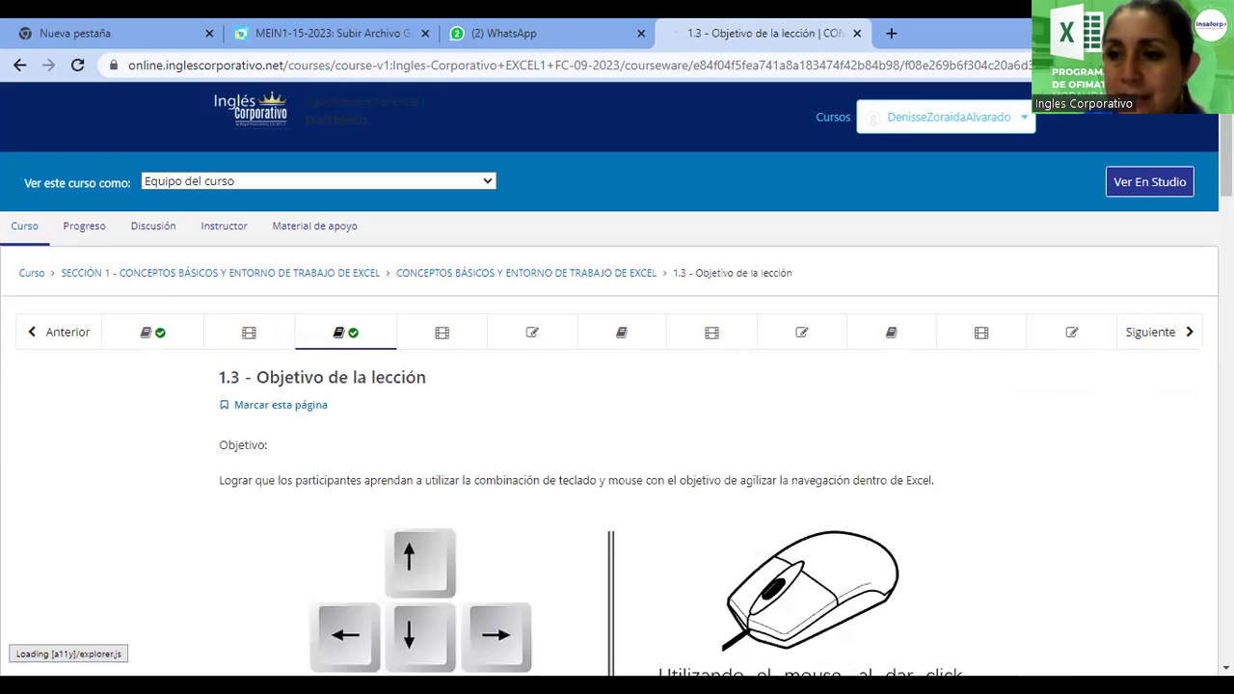
scroll(1163, 330, down, 5)
scroll(617, 376, down, 3)
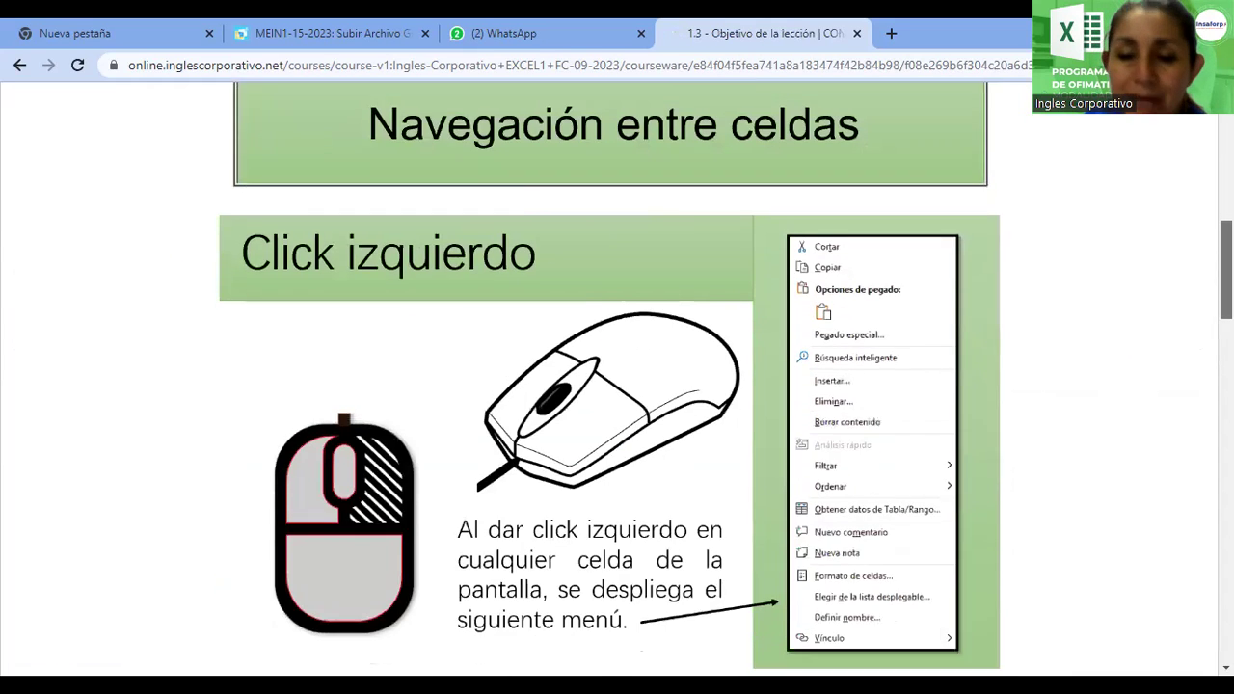
scroll(617, 376, down, 2)
key(Home)
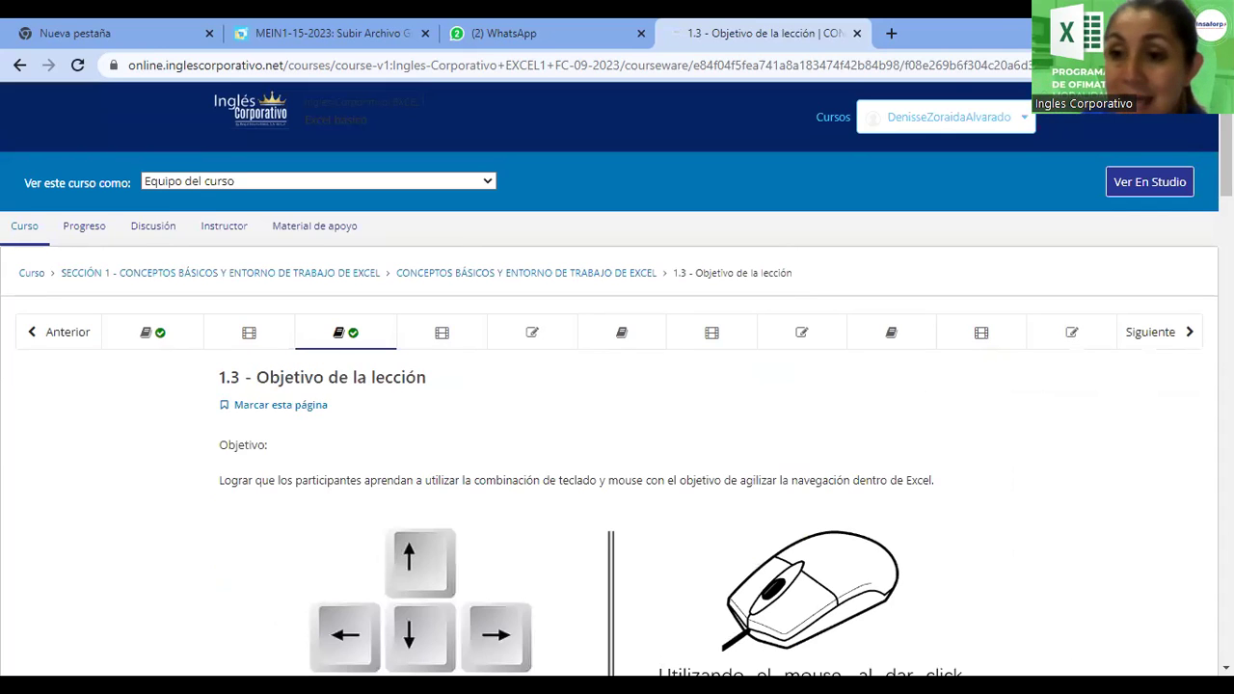
Step: Move on to lesson 1.4 on spreadsheet navigation and skim its content
click(1131, 339)
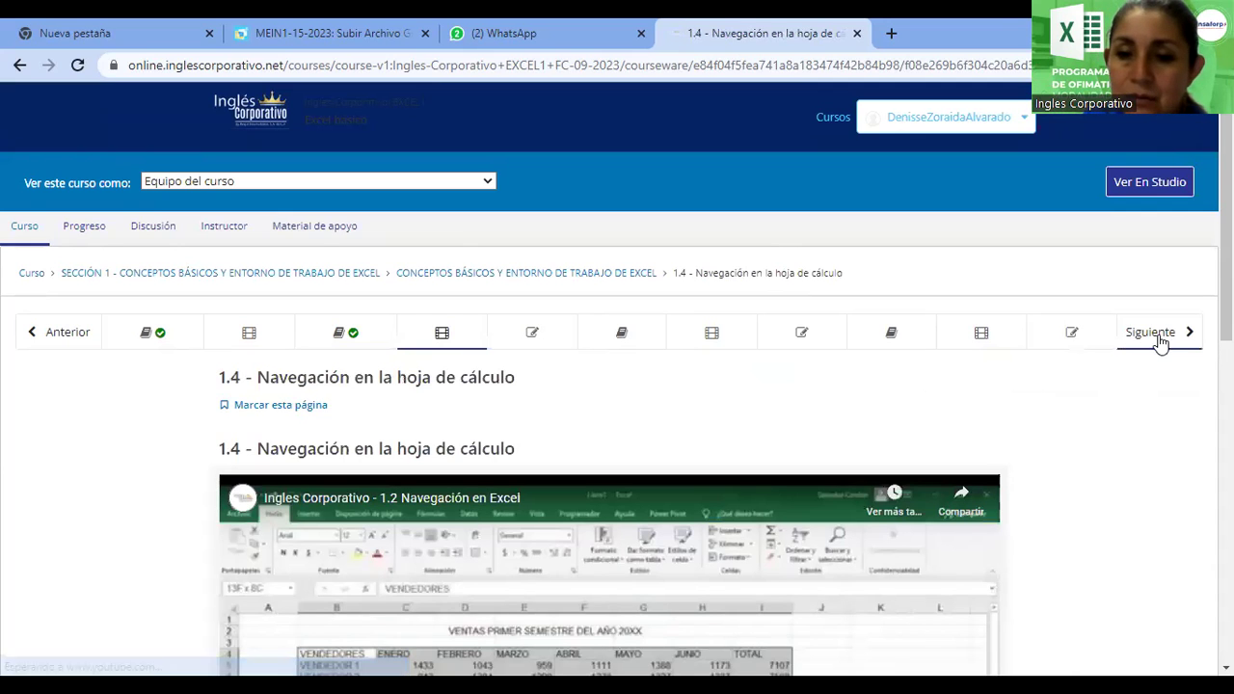
scroll(1224, 328, down, 3)
scroll(617, 385, down, 2)
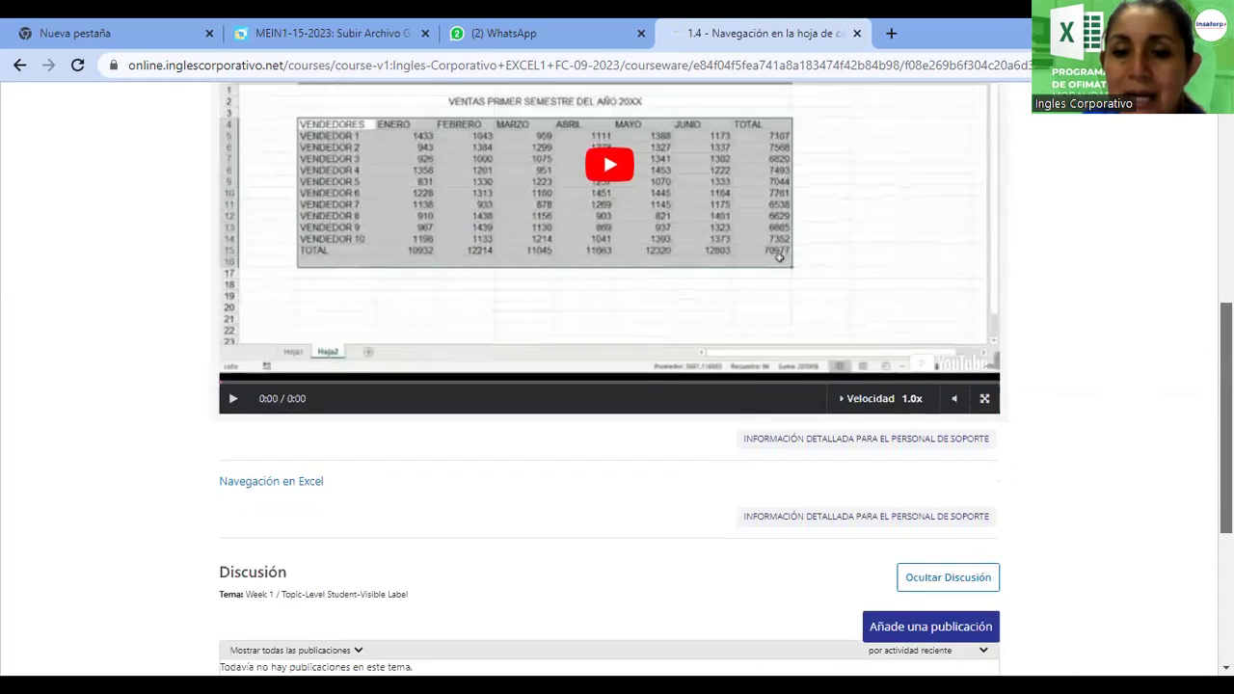
scroll(617, 386, down, 2)
scroll(1176, 306, up, 3)
scroll(1175, 306, up, 3)
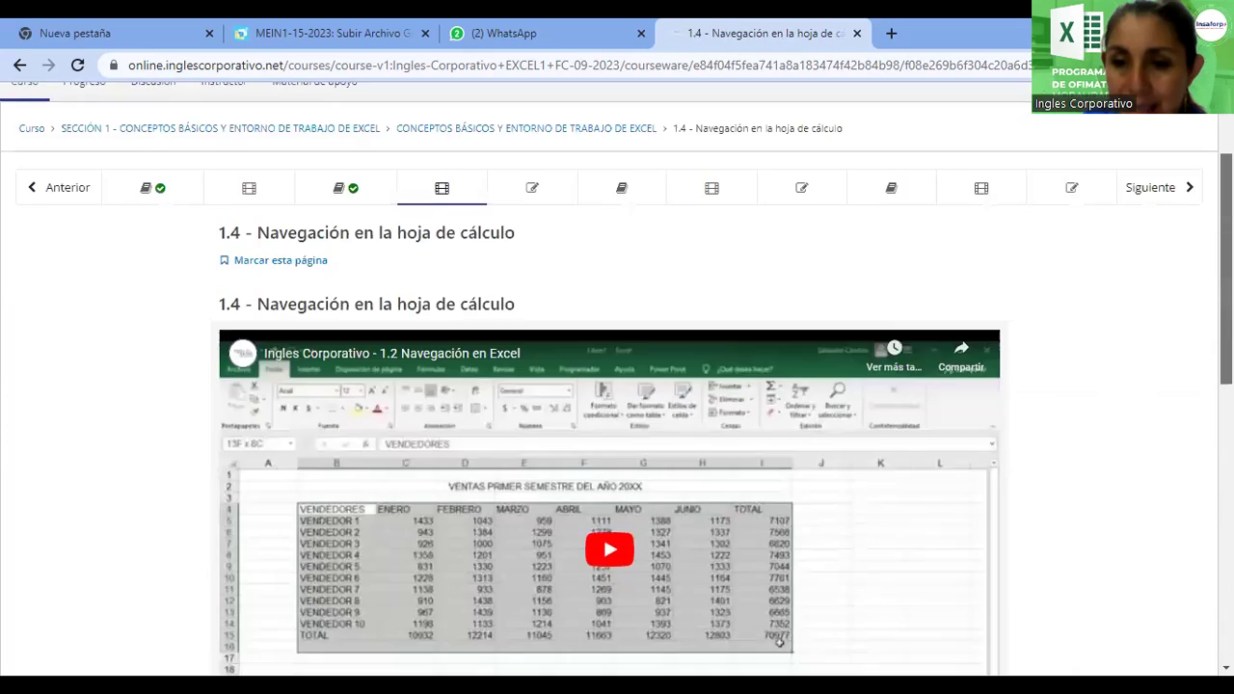
scroll(1176, 307, up, 2)
Step: Go to 1.5 Laboratorio and read through the 33-point Laboratorio 1.1 quiz on cells and ranges
click(1135, 345)
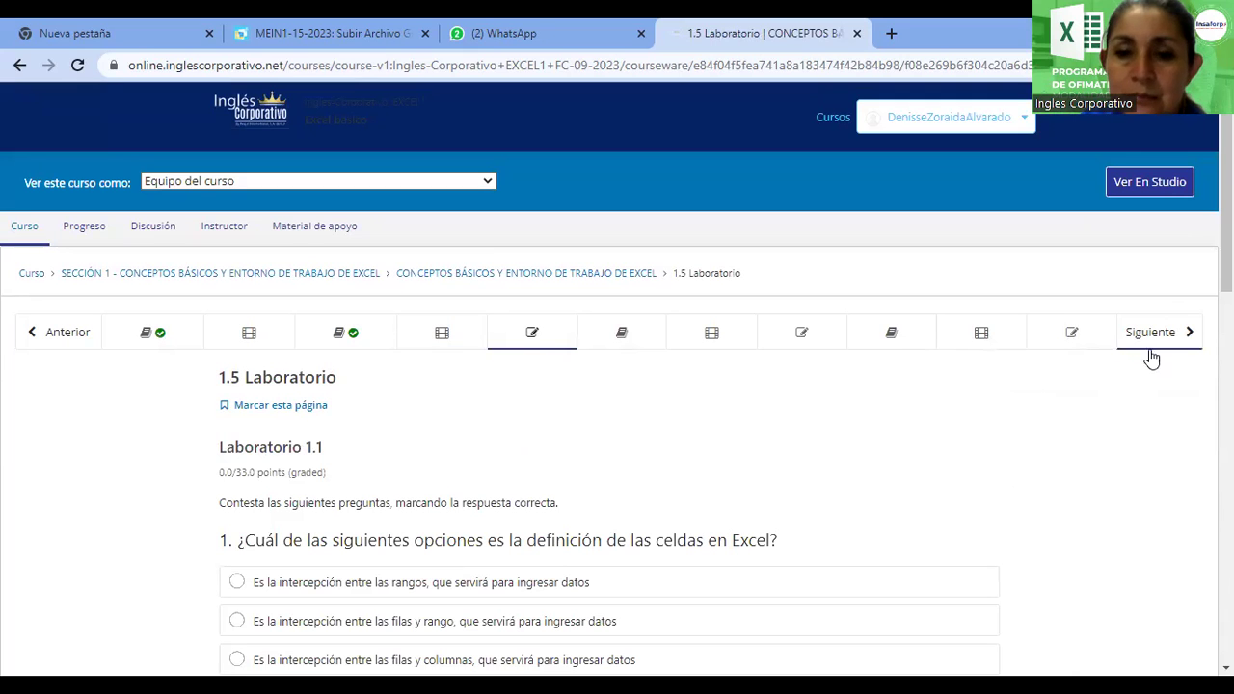
scroll(617, 385, down, 2)
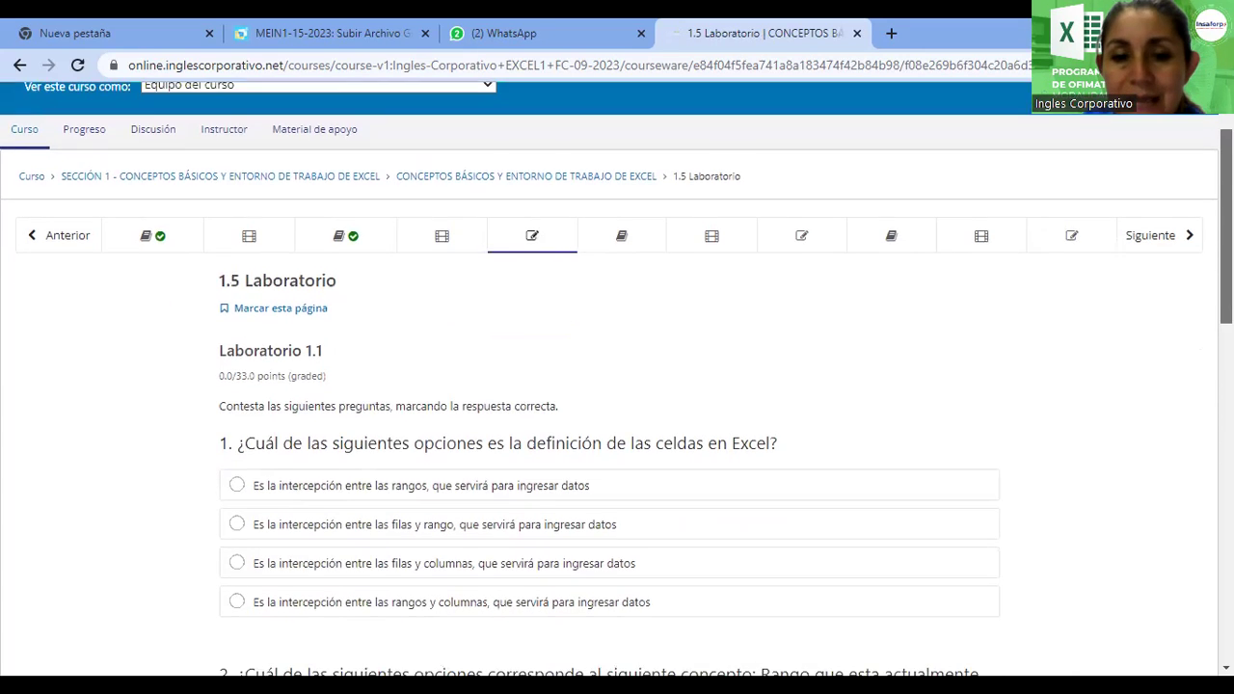
scroll(617, 385, down, 1)
scroll(617, 386, down, 2)
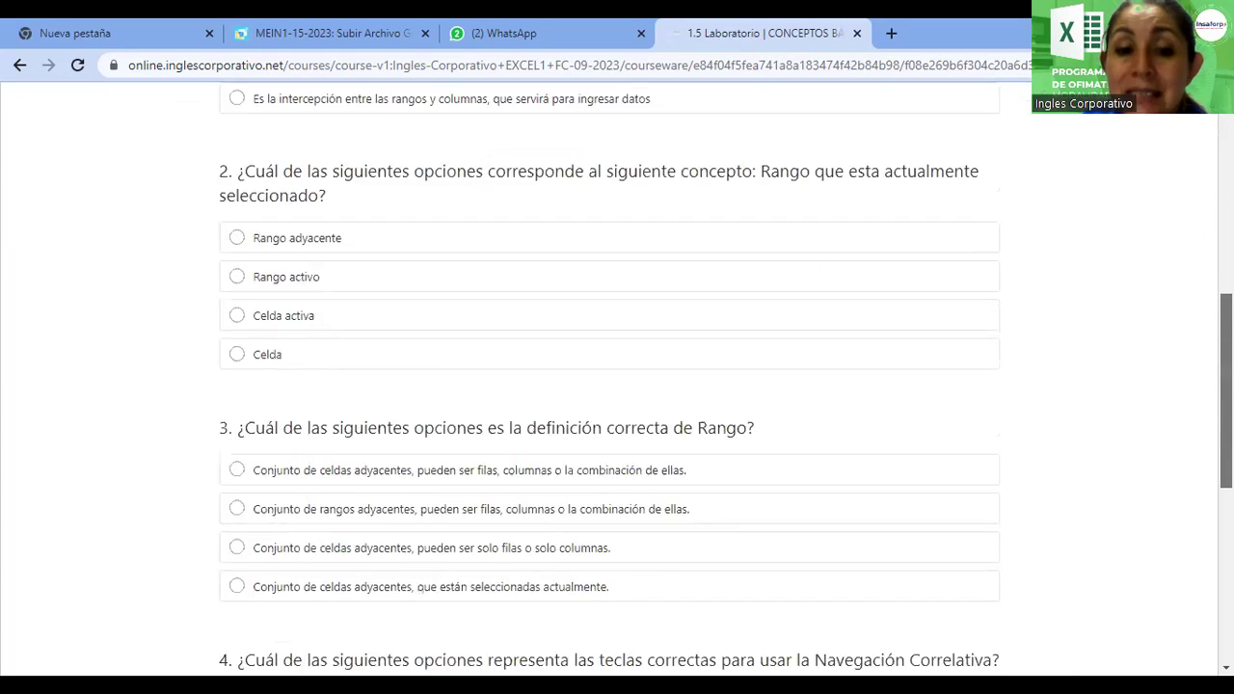
scroll(617, 386, down, 2)
scroll(616, 385, down, 2)
scroll(1189, 335, up, 4)
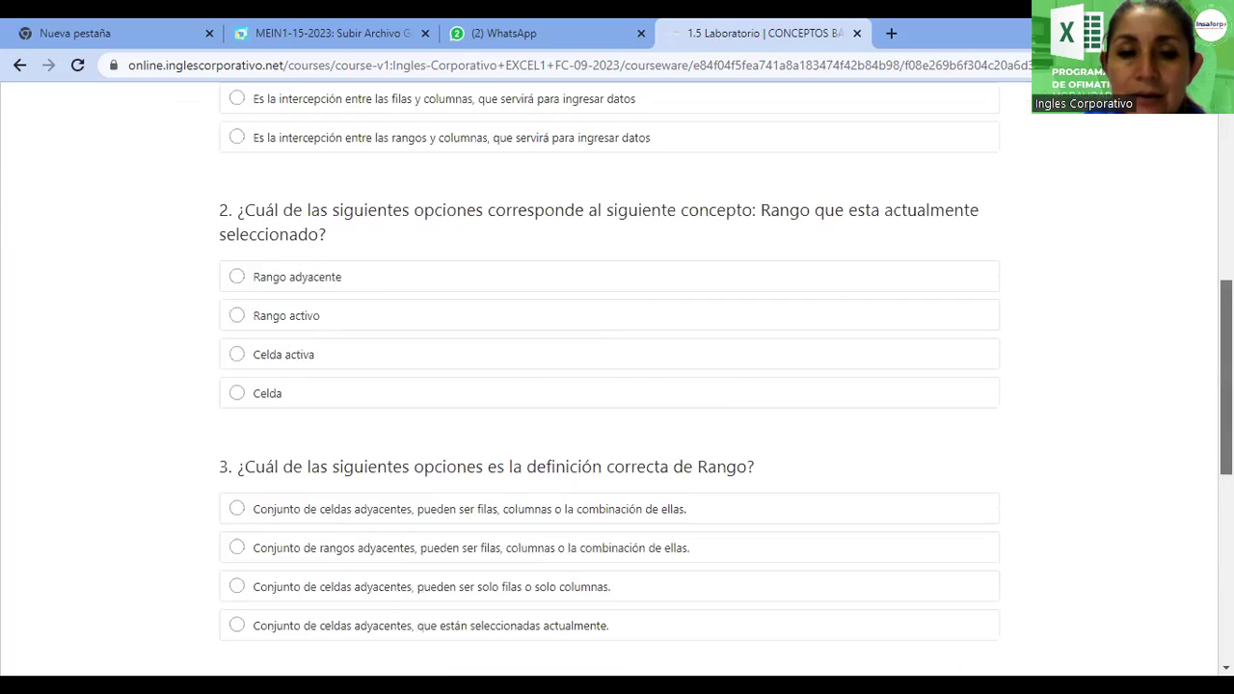
scroll(1189, 335, up, 3)
scroll(1190, 334, up, 3)
scroll(1190, 334, down, 2)
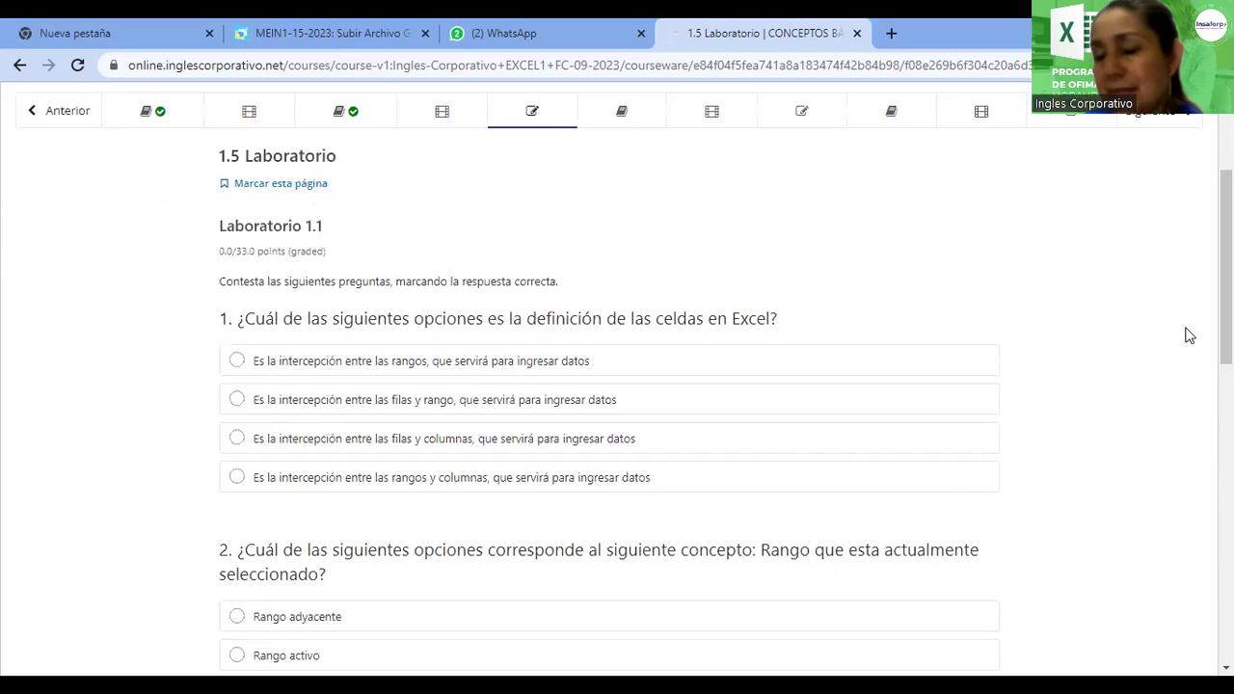